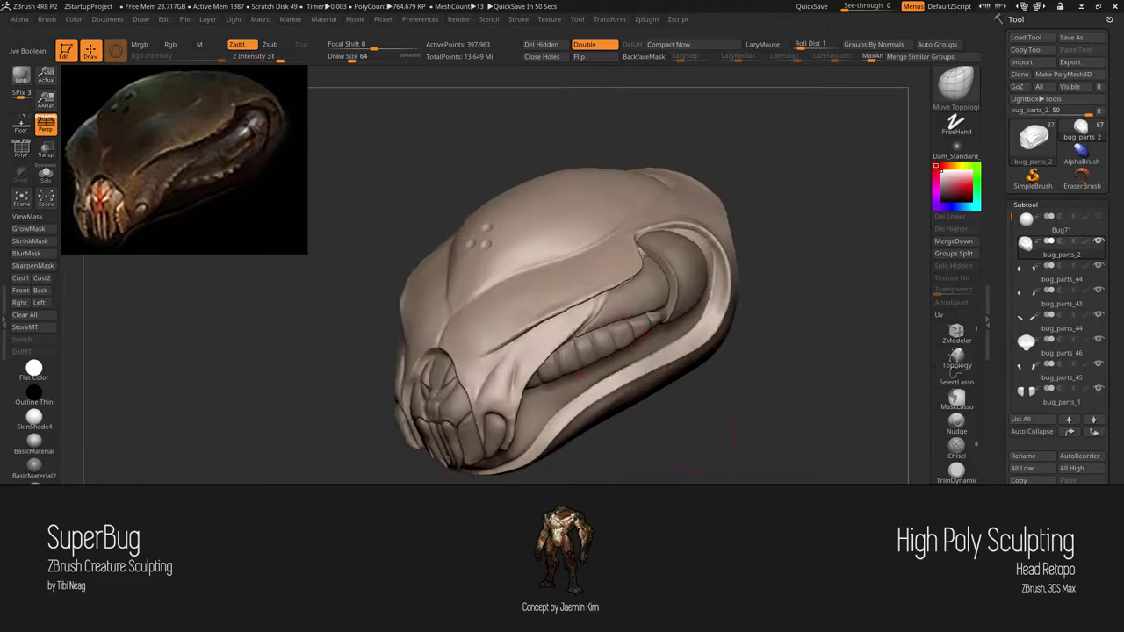
Carve the cheek crease on the side of the head with DamStandard
mouse_move(464, 276)
right_mouse_down("ctrl")
mouse_move(514, 326)
mouse_move(501, 302)
mouse_move(489, 422)
right_mouse_up("ctrl")
key("b")
key("d")
key("s")
mouse_move(502, 376)
right_mouse_down("alt")
mouse_move(515, 401)
mouse_move(519, 369)
right_mouse_up("alt")
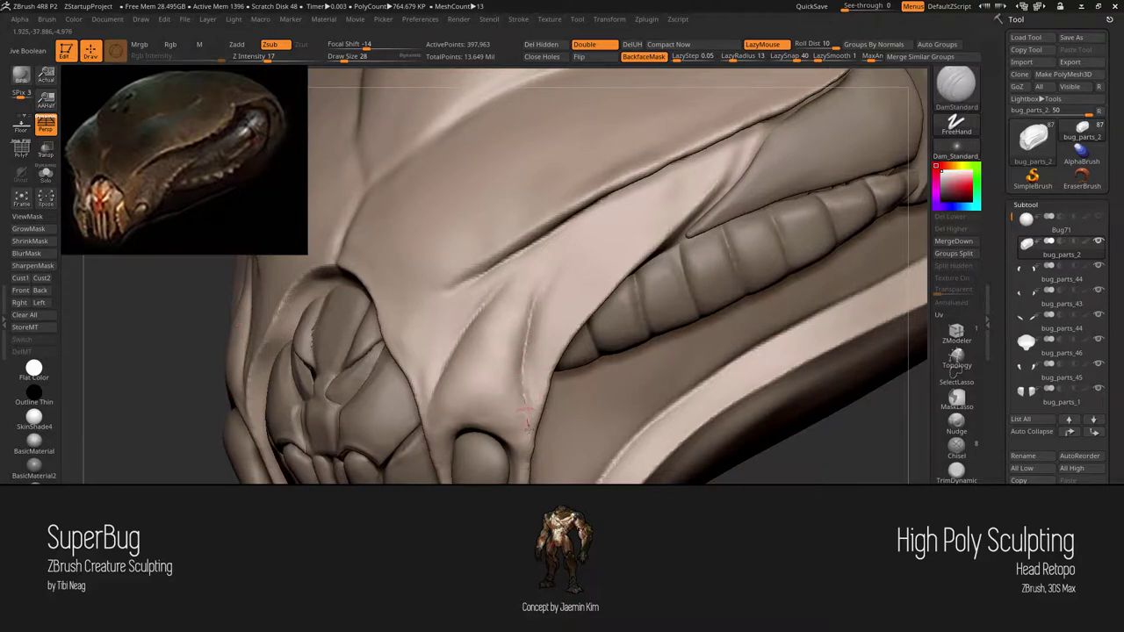
Reshape the face broadly with the Move brush
key("b")
key("m")
key("v")
mouse_move(505, 387)
right_mouse_down()
mouse_move(509, 363)
mouse_move(545, 392)
right_mouse_up()
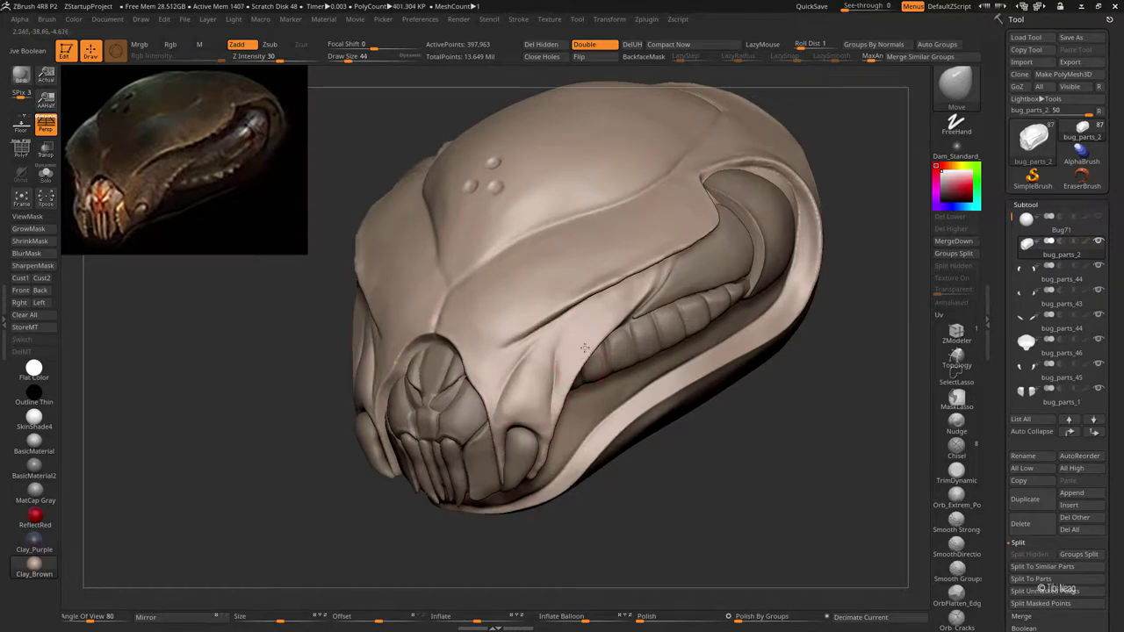
right_click_drag(546, 367, 571, 336, "ctrl")
right_click_drag(546, 402, 527, 434)
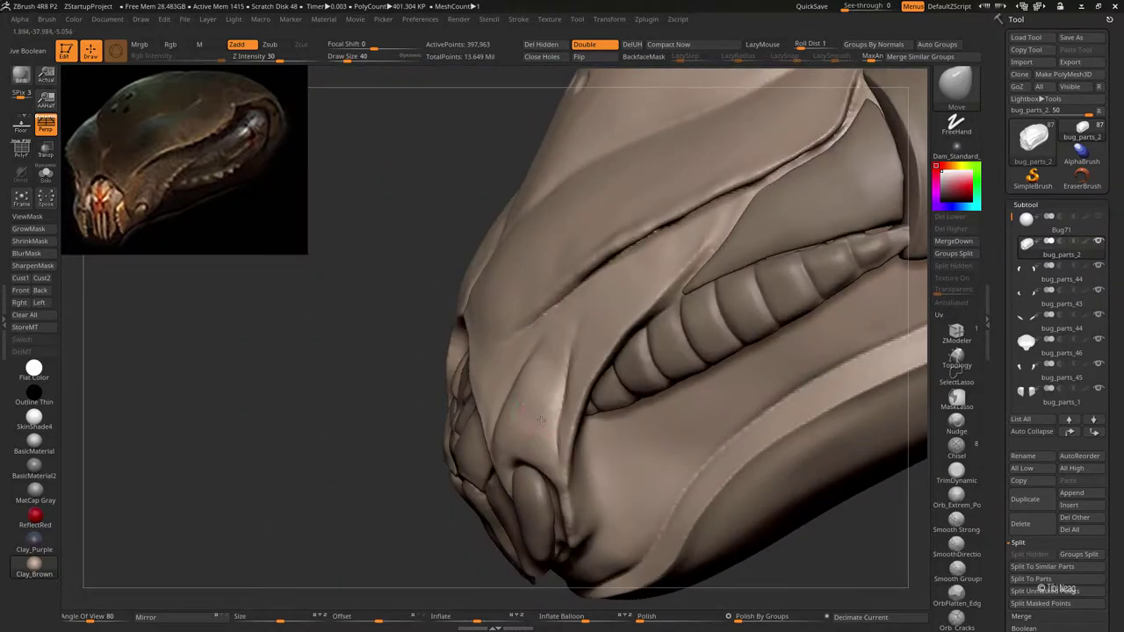
Build up the nose area with the Clay brush
key("b")
key("c")
key("l")
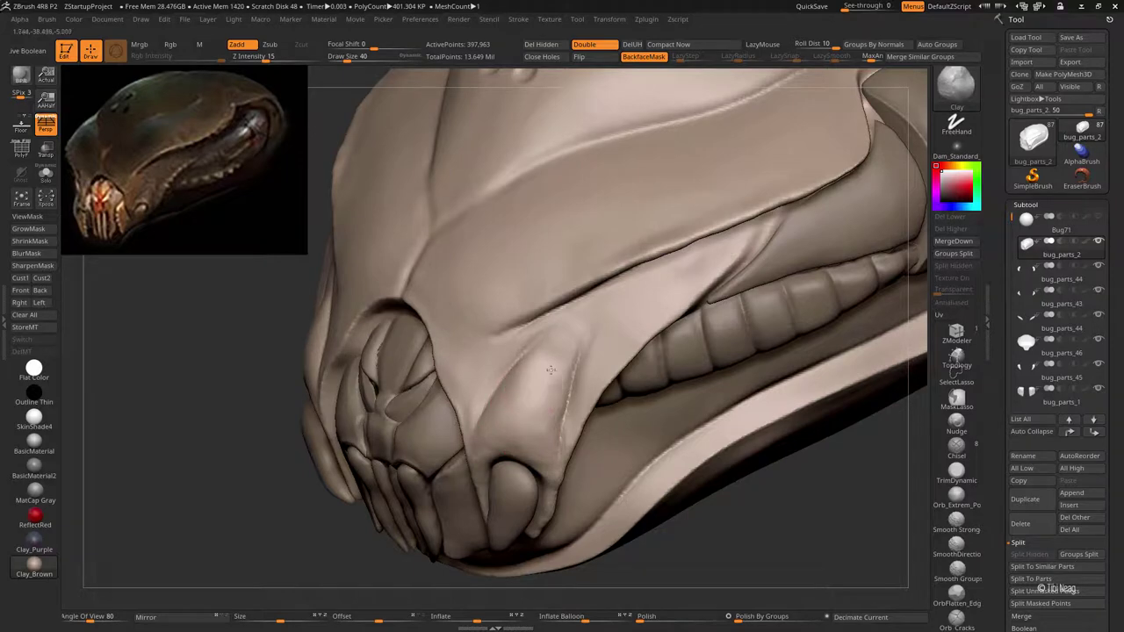
mouse_move(539, 411)
right_mouse_down()
mouse_move(638, 486)
mouse_move(540, 443)
right_mouse_up()
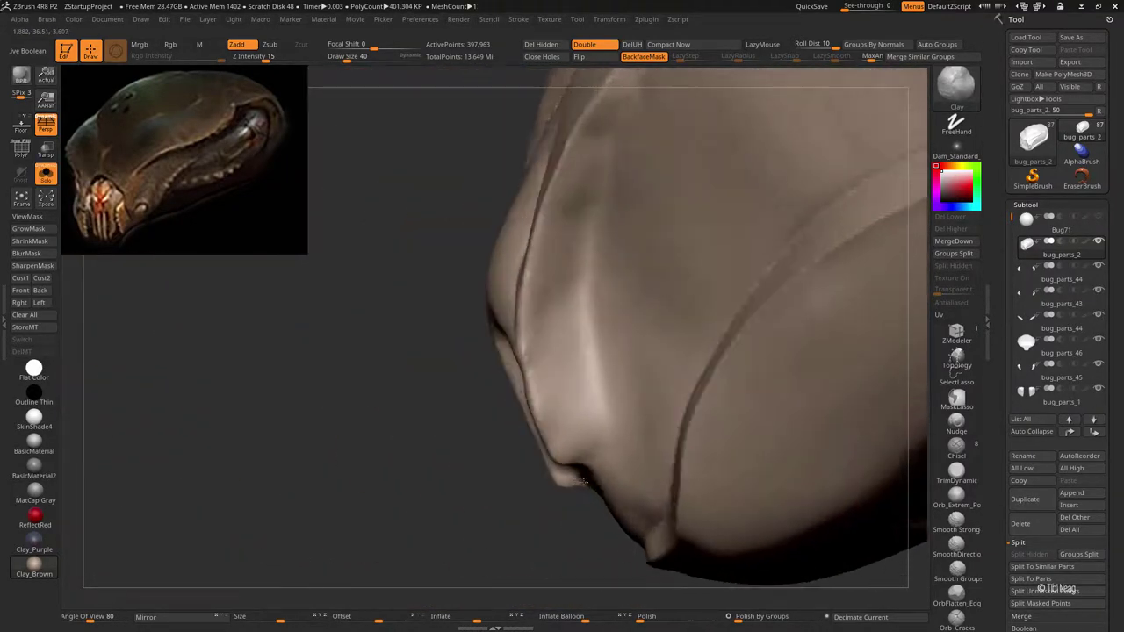
Reshape the nose with the Move brush, checking it from below
key("b")
key("m")
key("v")
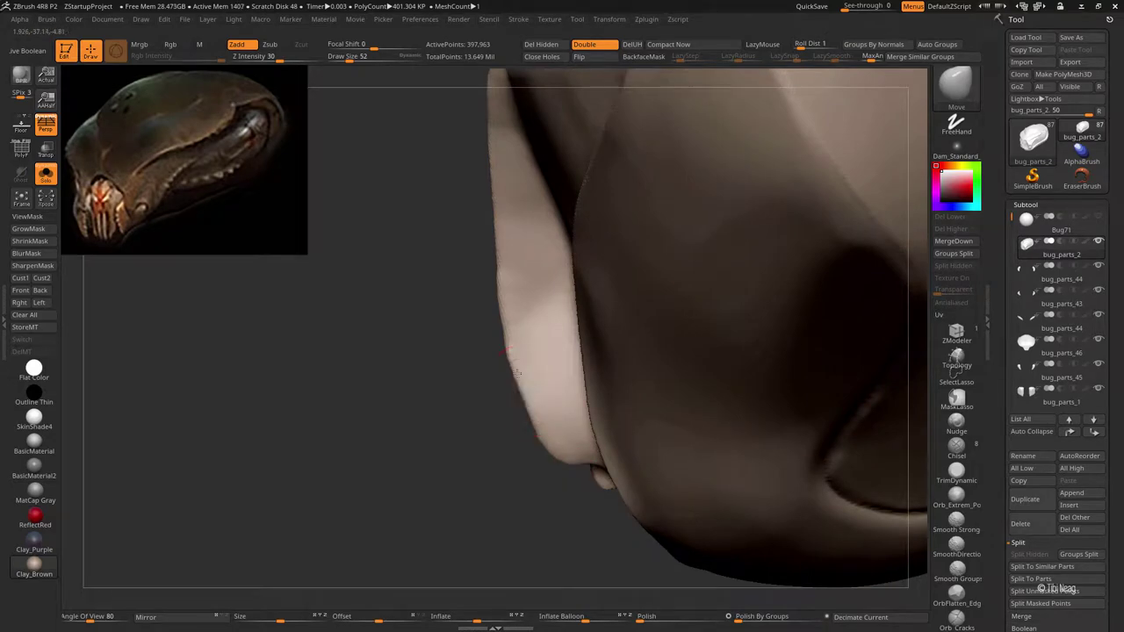
right_click_drag(510, 329, 527, 396)
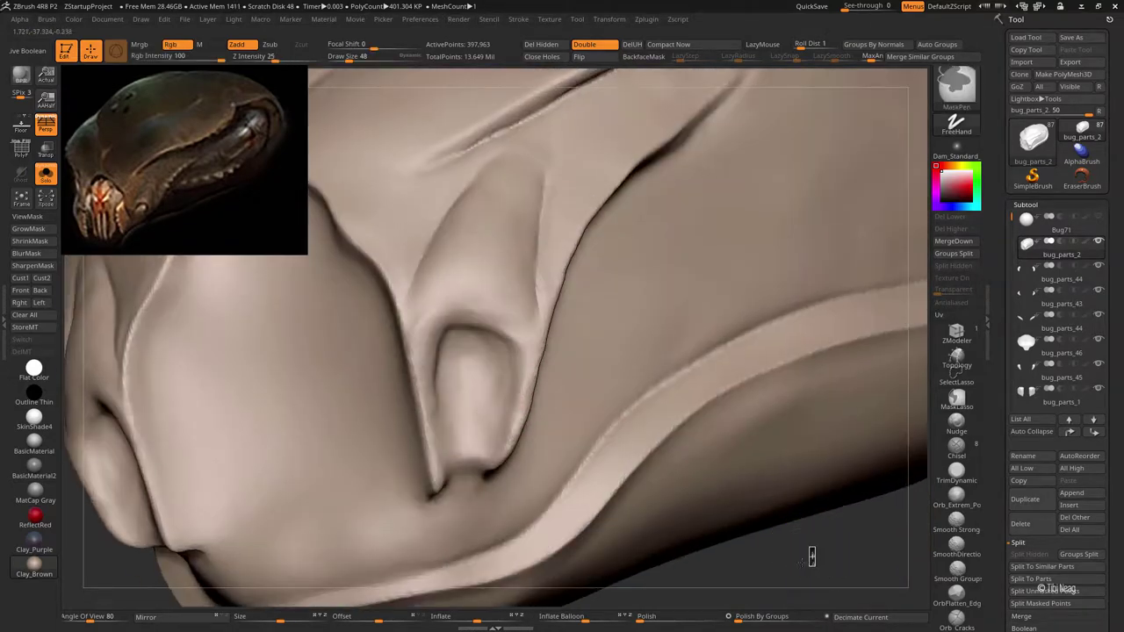
key("f")
right_click_drag(694, 263, 735, 225)
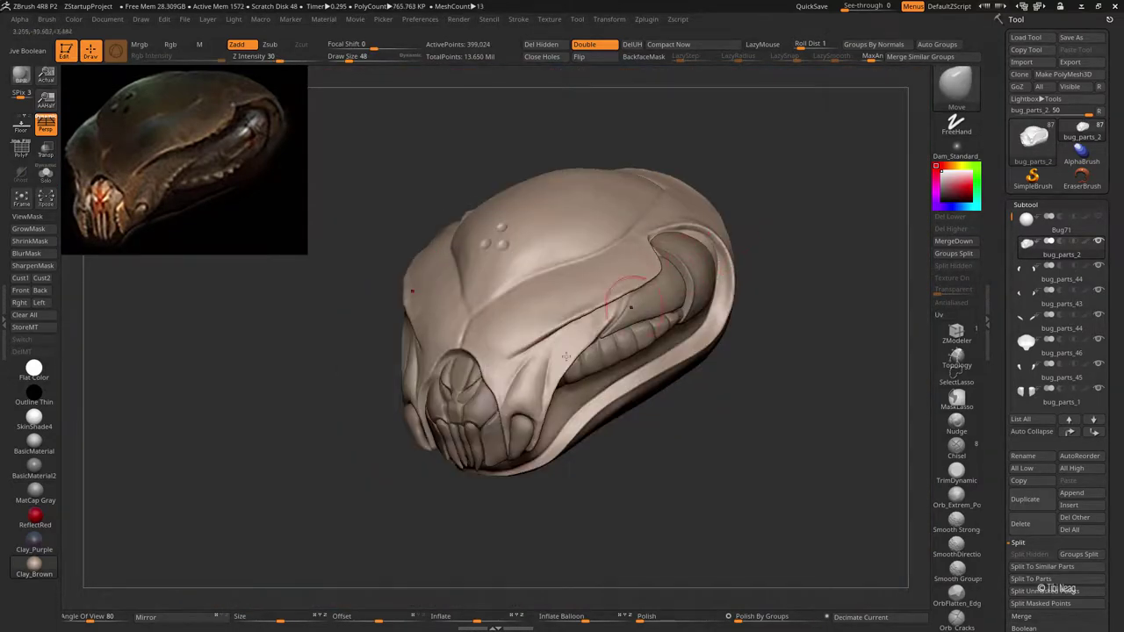
right_click_drag(544, 439, 536, 377, "ctrl")
Inflate the face, then smooth and pull the cheek down toward the jaw
key("b")
key("i")
key("n")
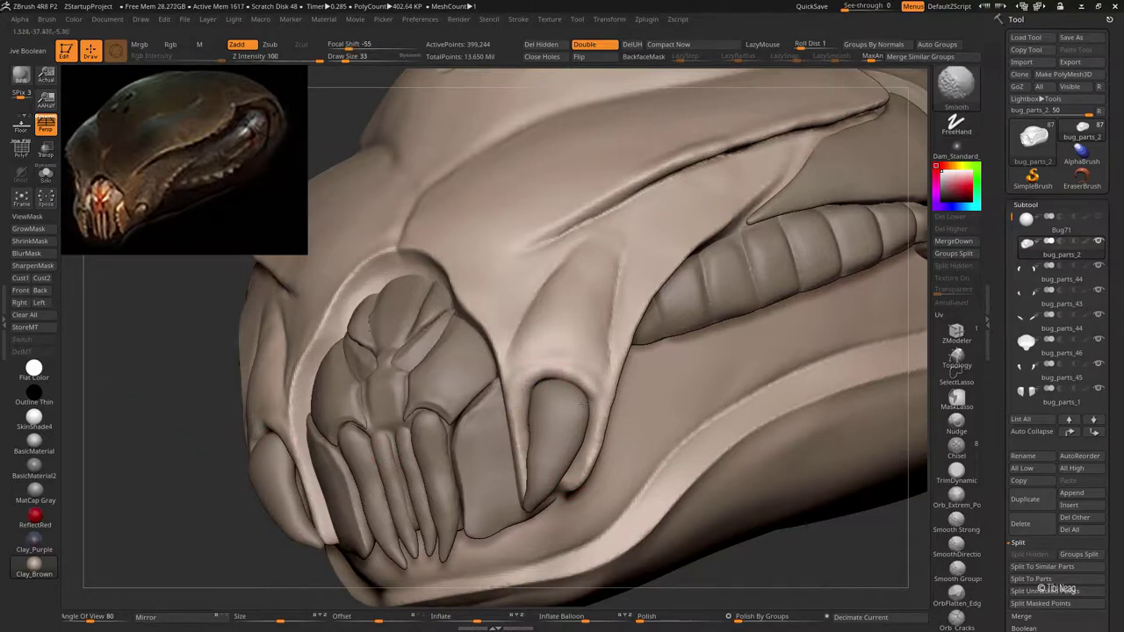
mouse_move(584, 406)
right_mouse_down()
mouse_move(599, 450)
mouse_move(559, 414)
right_mouse_up()
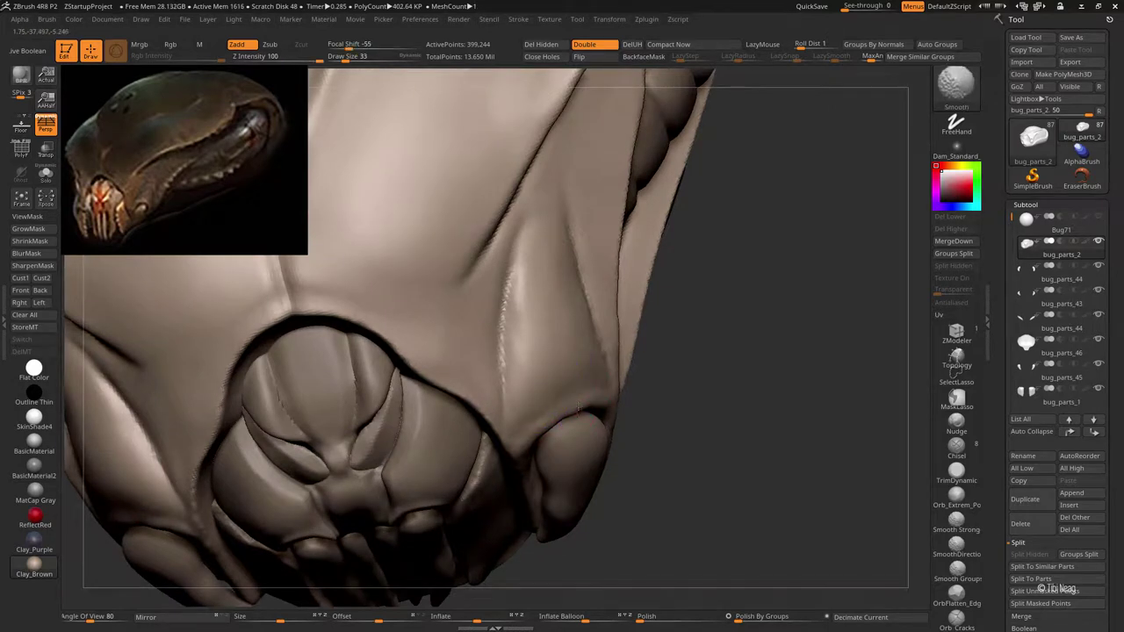
key("shift")
mouse_move(549, 375)
left_mouse_down()
mouse_move(558, 401)
mouse_move(596, 386)
left_mouse_up()
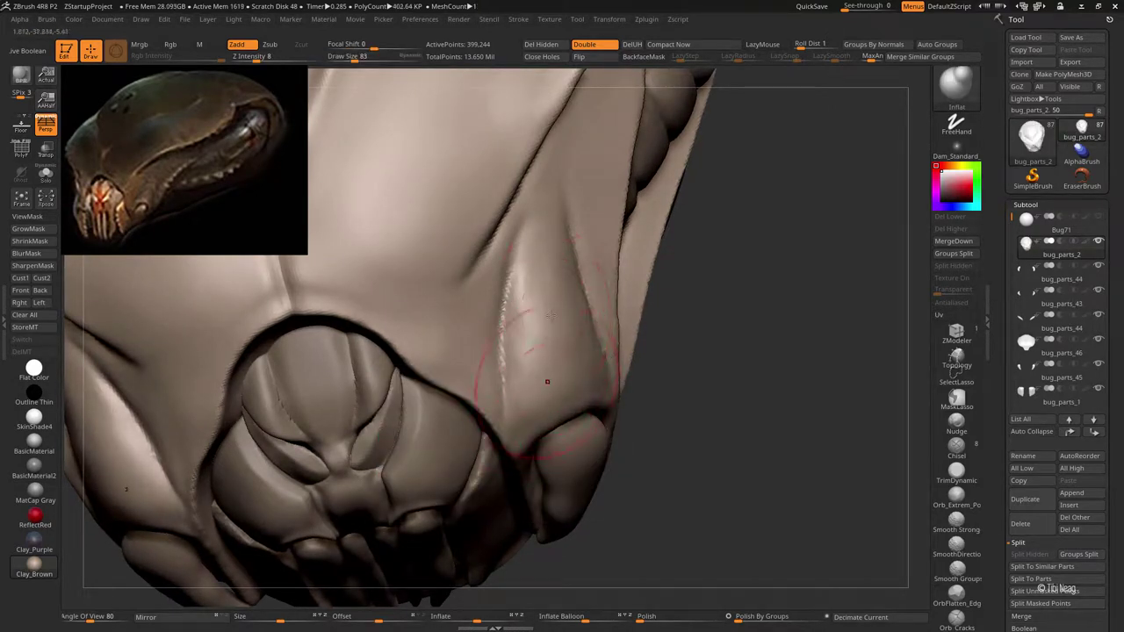
key("f")
mouse_move(683, 228)
left_mouse_down()
mouse_move(602, 314)
mouse_move(509, 361)
left_mouse_up()
Carve DamStandard crater rims around the top bumps, then show bug_parts_46 solo
key("b")
key("d")
key("s")
mouse_move(565, 326)
left_mouse_down()
mouse_move(536, 317)
mouse_move(490, 360)
left_mouse_up()
key("shift")
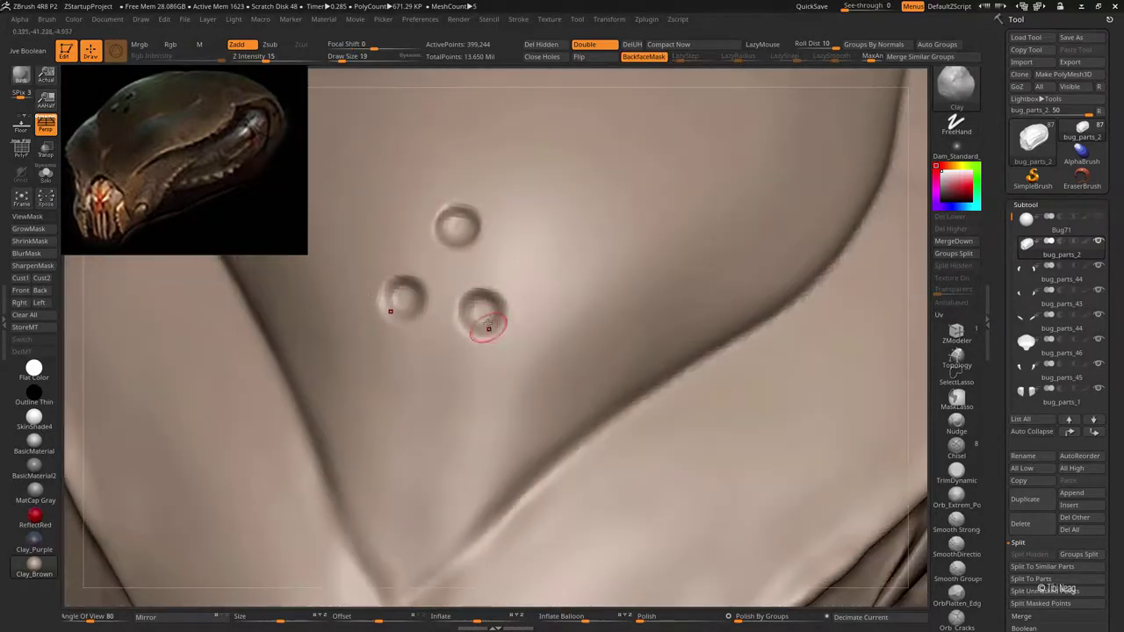
left_click_drag(478, 314, 481, 309)
left_click_drag(403, 299, 405, 297)
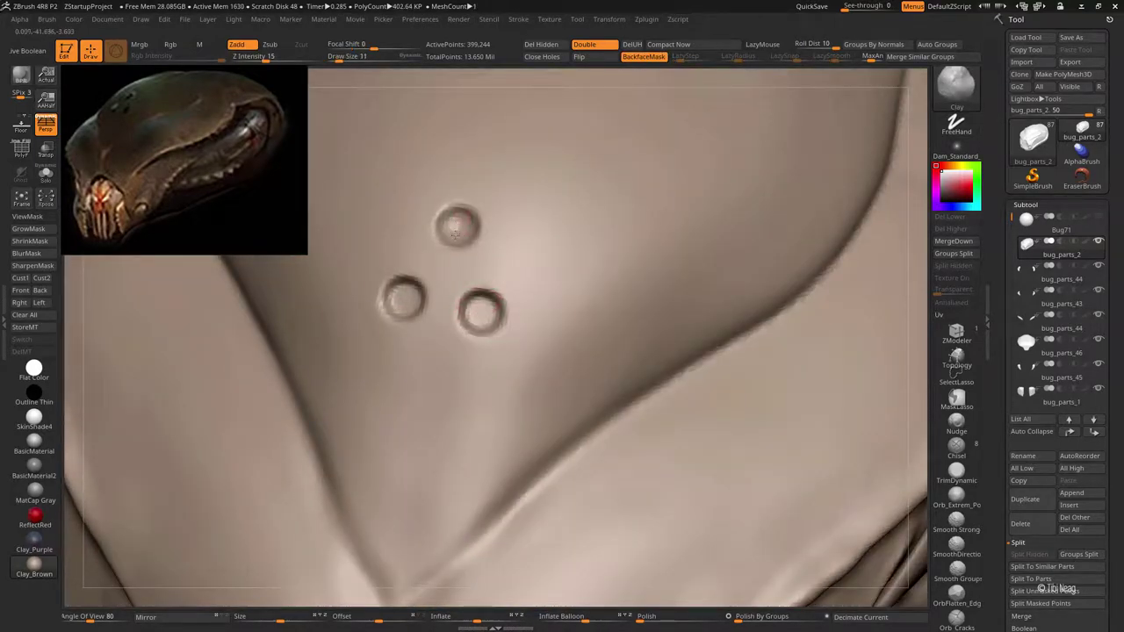
key("f")
mouse_move(773, 184)
left_mouse_down()
mouse_move(818, 165)
mouse_move(823, 150)
mouse_move(703, 213)
left_mouse_up()
Try Panel Loops with bevel 0 on the bug_parts_46 plate, then undo it
left_click(703, 213, "alt")
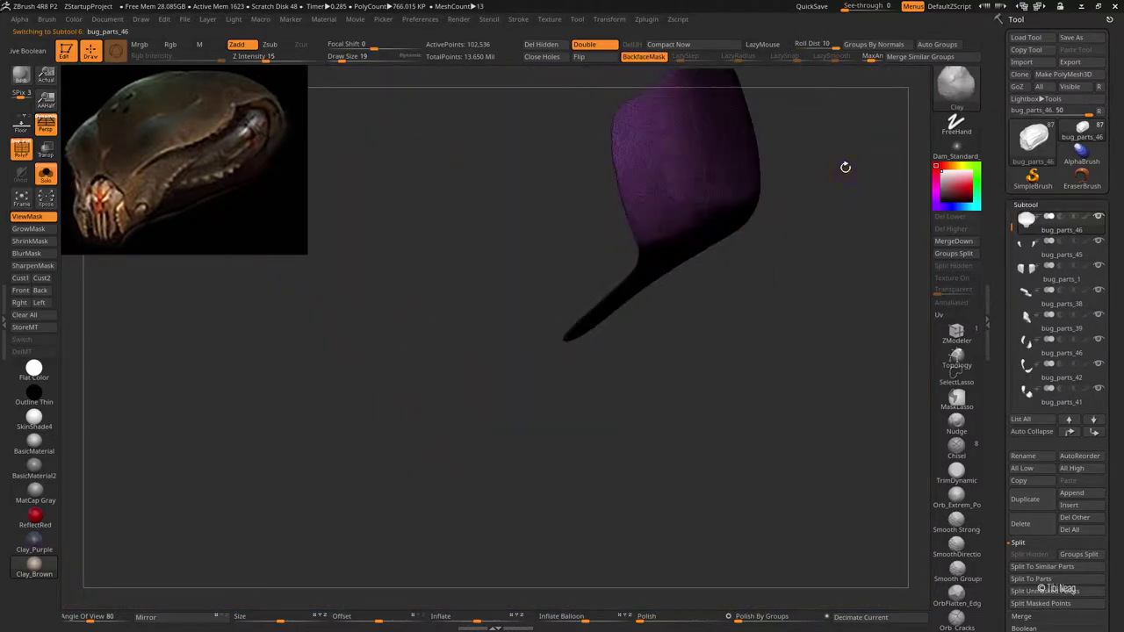
scroll(1087, 394, "down", 10)
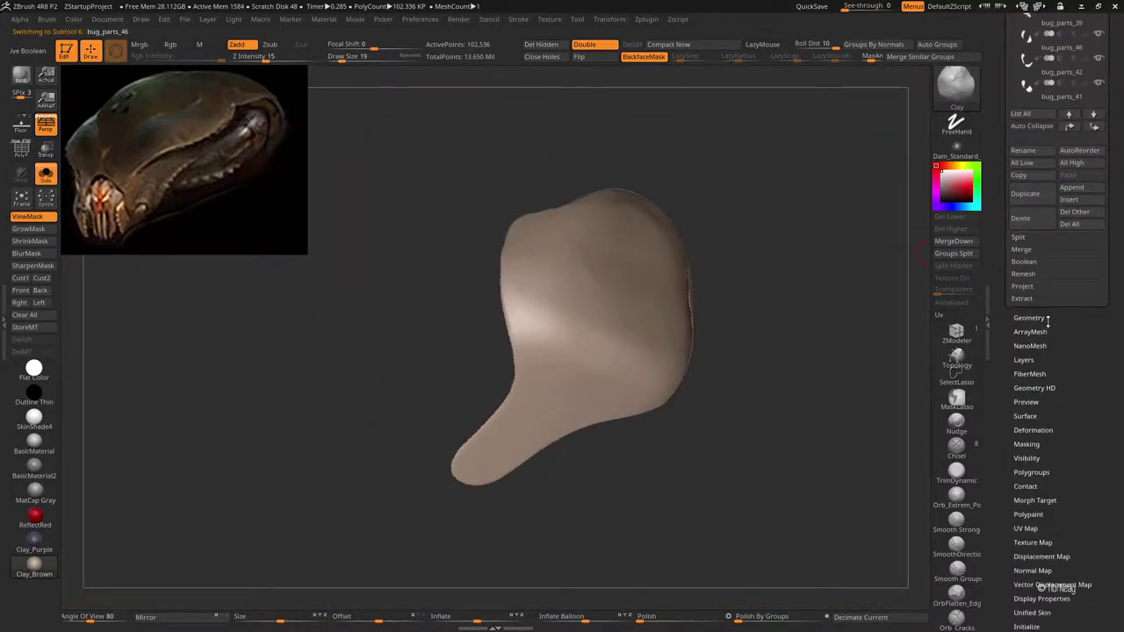
left_click(1027, 389)
mouse_move(788, 343)
left_mouse_down()
mouse_move(831, 359)
mouse_move(808, 15)
left_mouse_up()
scroll(1054, 518, "down", 2)
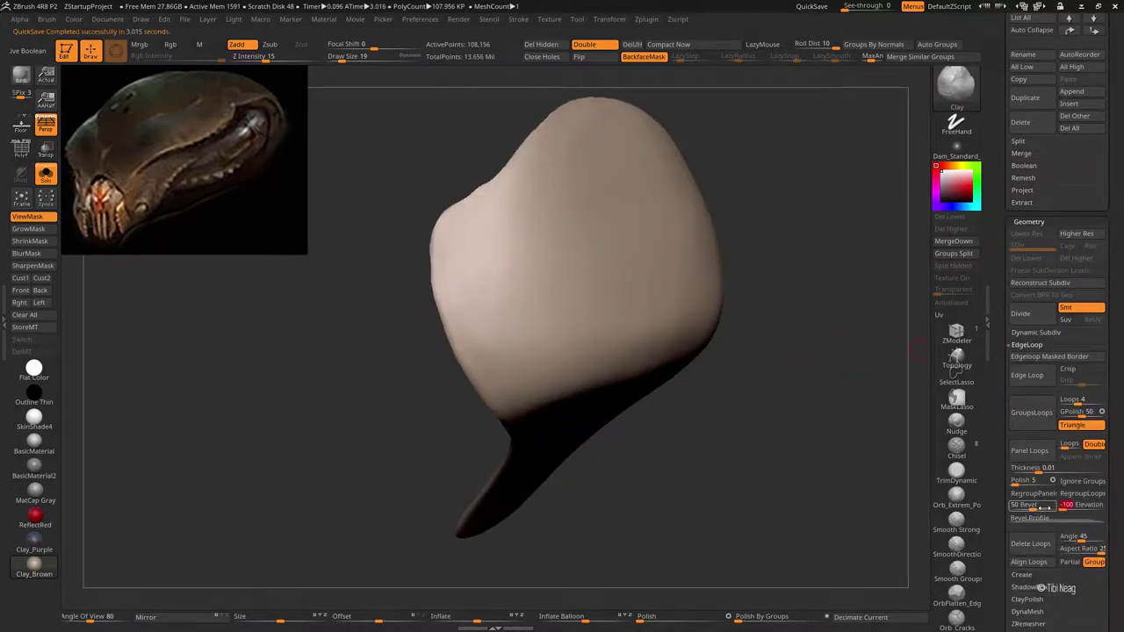
mouse_move(1043, 507)
left_mouse_down()
mouse_move(1019, 494)
mouse_move(1041, 467)
left_mouse_up()
left_click(1030, 451)
left_click_drag(808, 334, 847, 323)
key("ctrl+z")
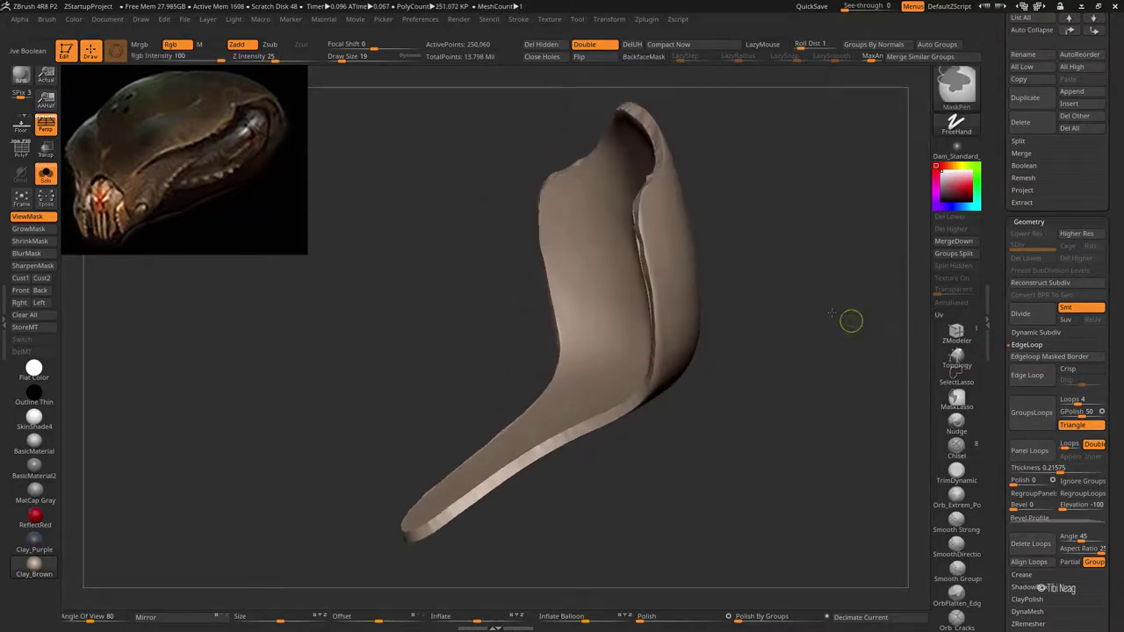
key("ctrl+shift+z")
key("ctrl+z")
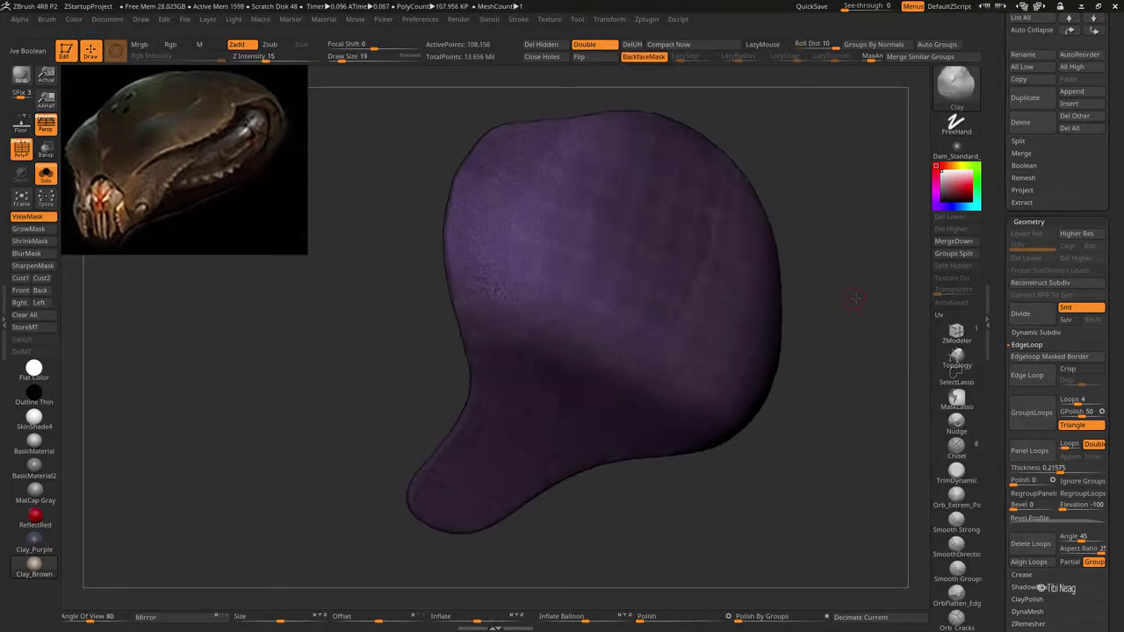
Run ZRemesher three times at ever lower counts, down to about 164 points
scroll(1052, 373, "down", 5)
left_click(1051, 370)
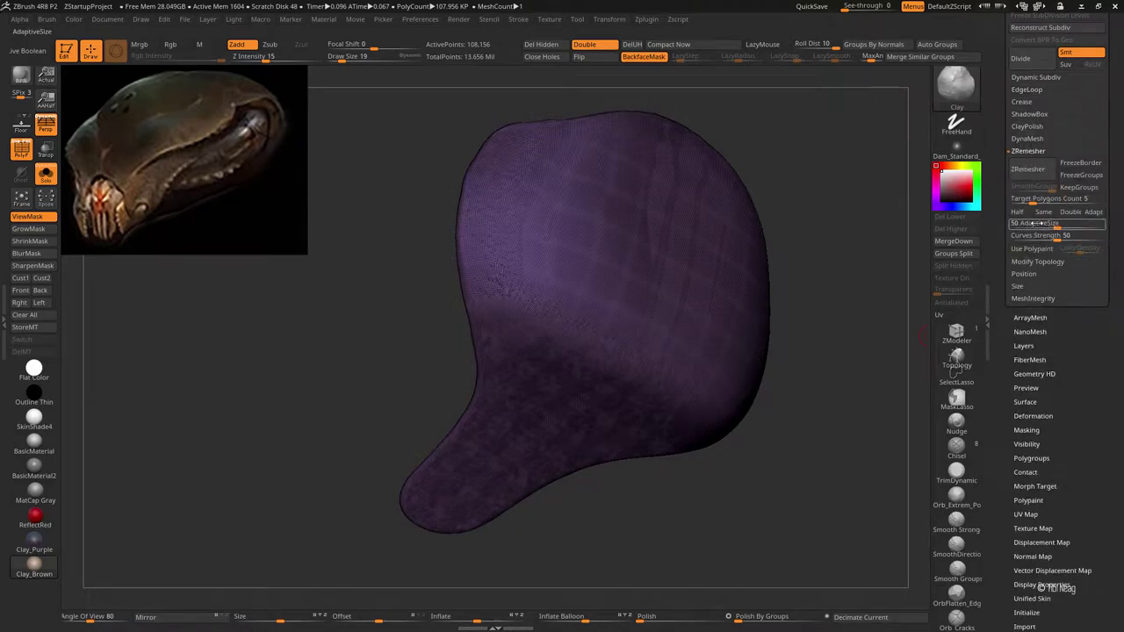
left_click(1027, 168)
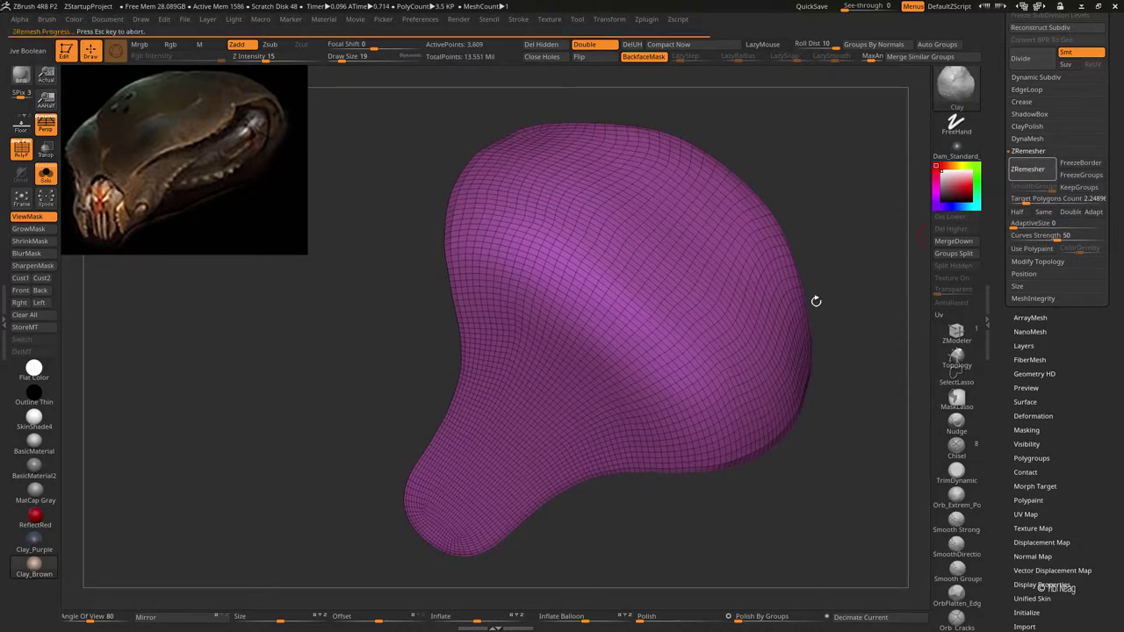
left_click(1027, 169)
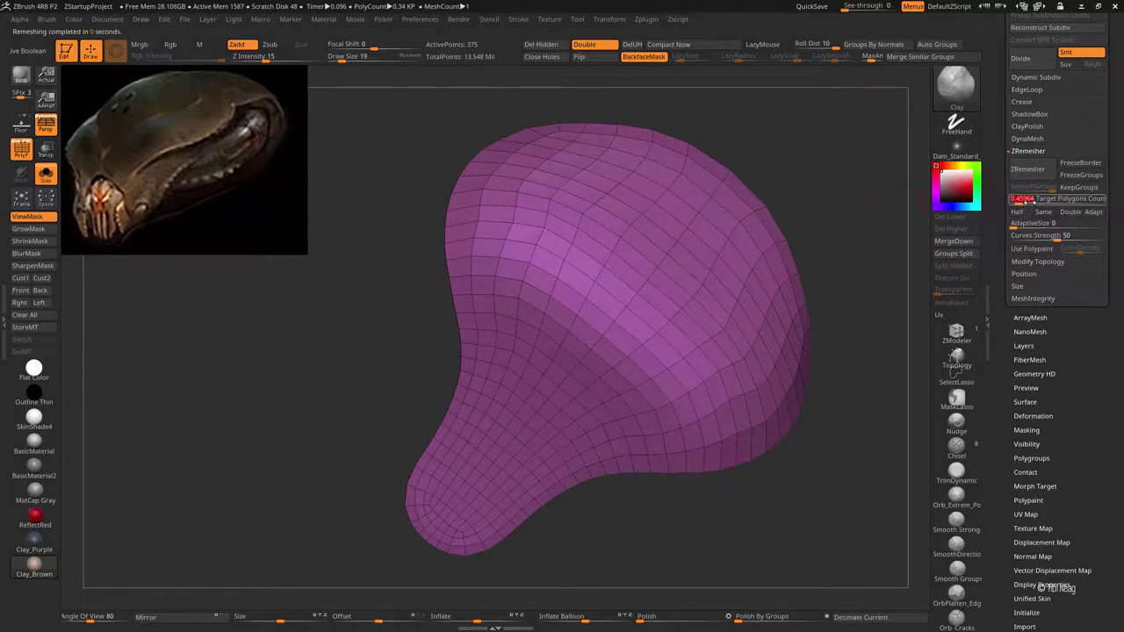
left_click(1028, 169)
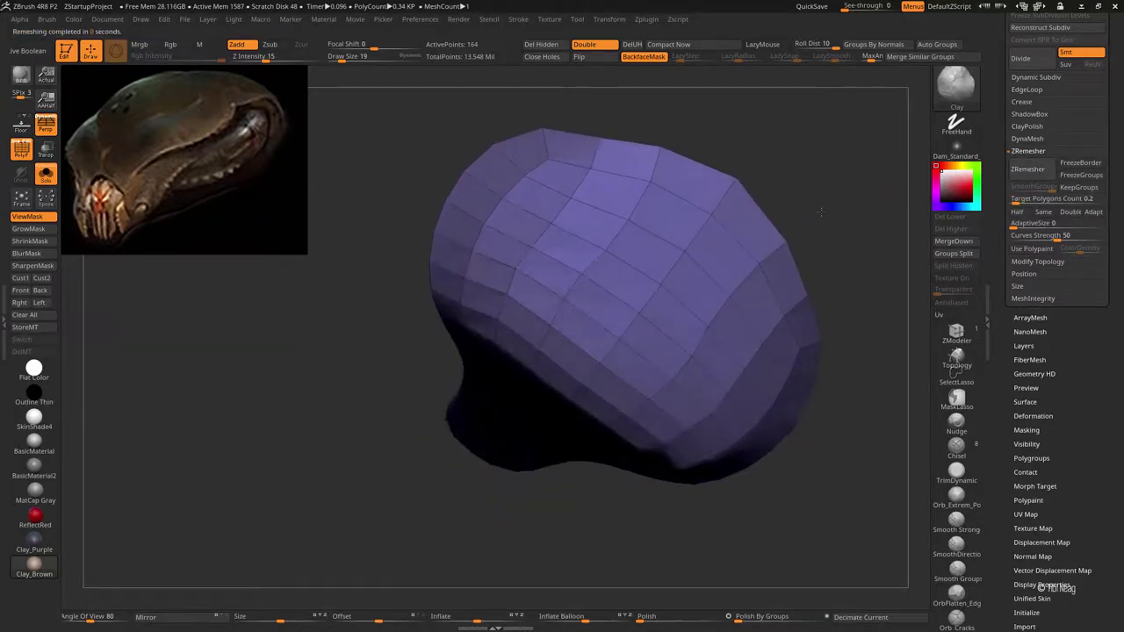
Show all head parts with wireframe to check the plate's fit on the helmet
key("shift+f")
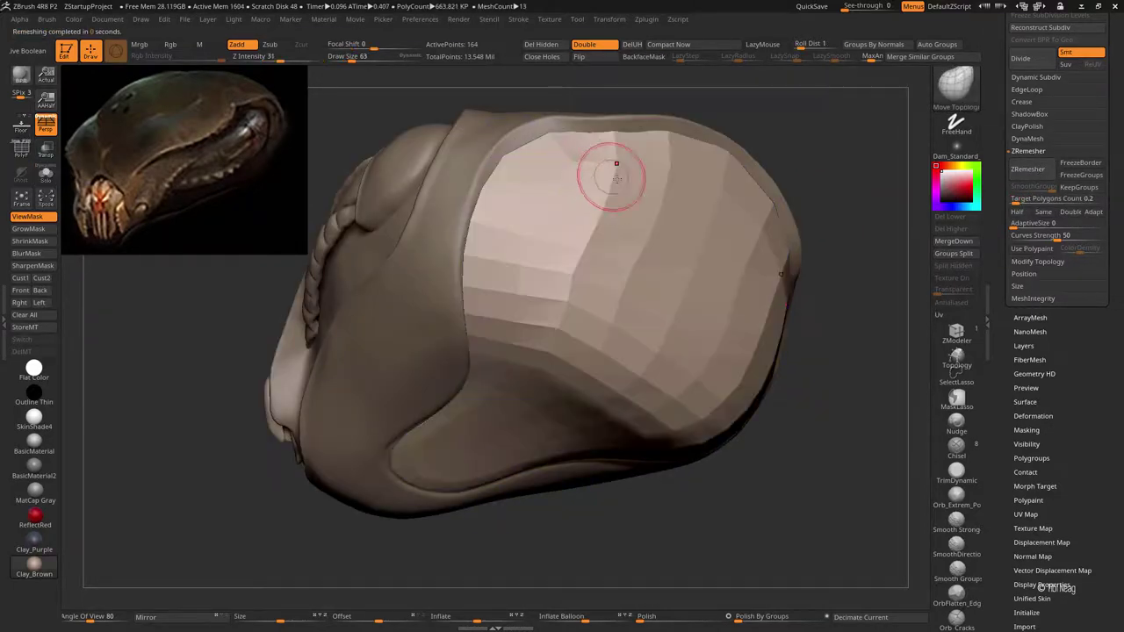
mouse_move(601, 198)
right_mouse_down()
mouse_move(615, 238)
mouse_move(463, 215)
mouse_move(522, 300)
mouse_move(462, 300)
right_mouse_up()
key("shift+f")
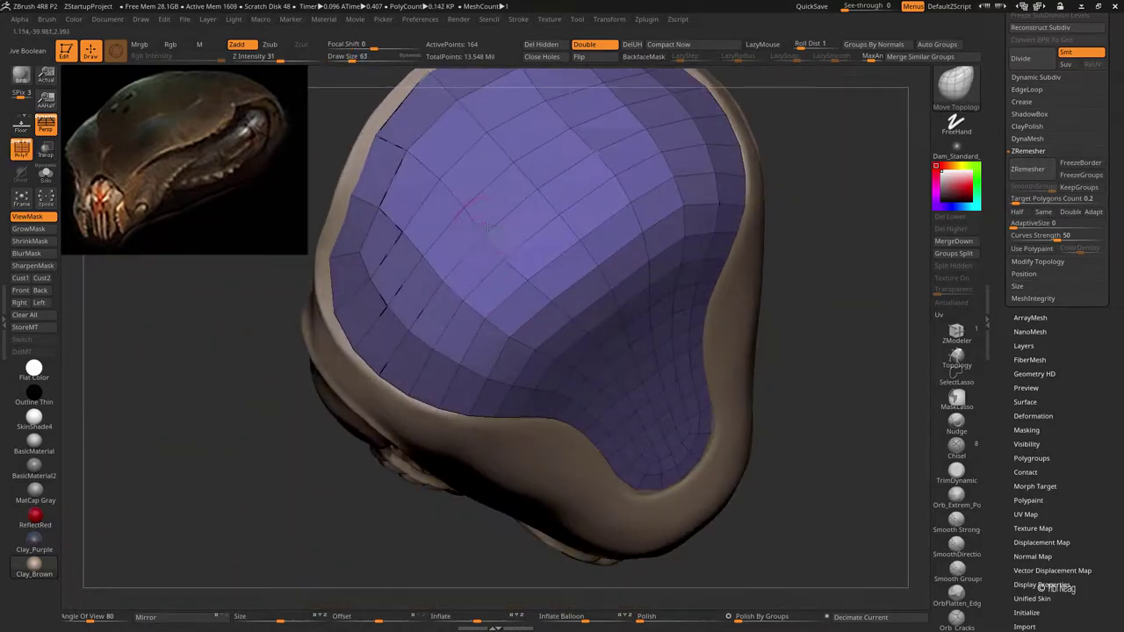
mouse_move(486, 227)
right_mouse_down()
mouse_move(550, 293)
mouse_move(963, 339)
right_mouse_up()
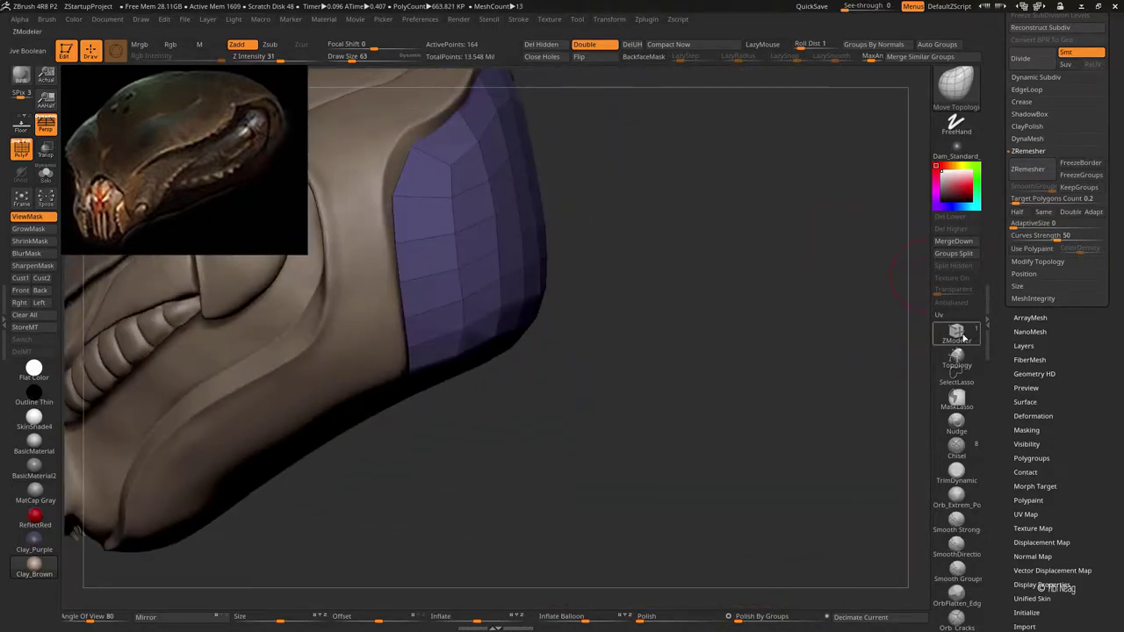
Extrude the plate with ZModeler targeting All Polygons, and enable Double
left_click(964, 338)
key("space")
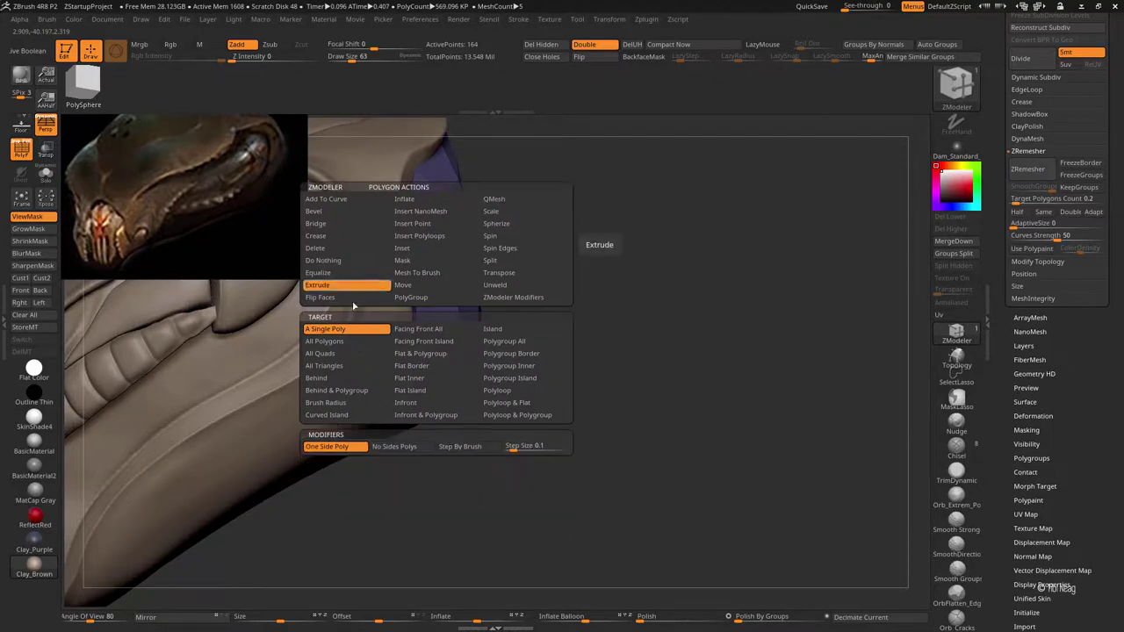
left_click(324, 341)
key("ctrl+shift+s")
right_click_drag(411, 231, 550, 159)
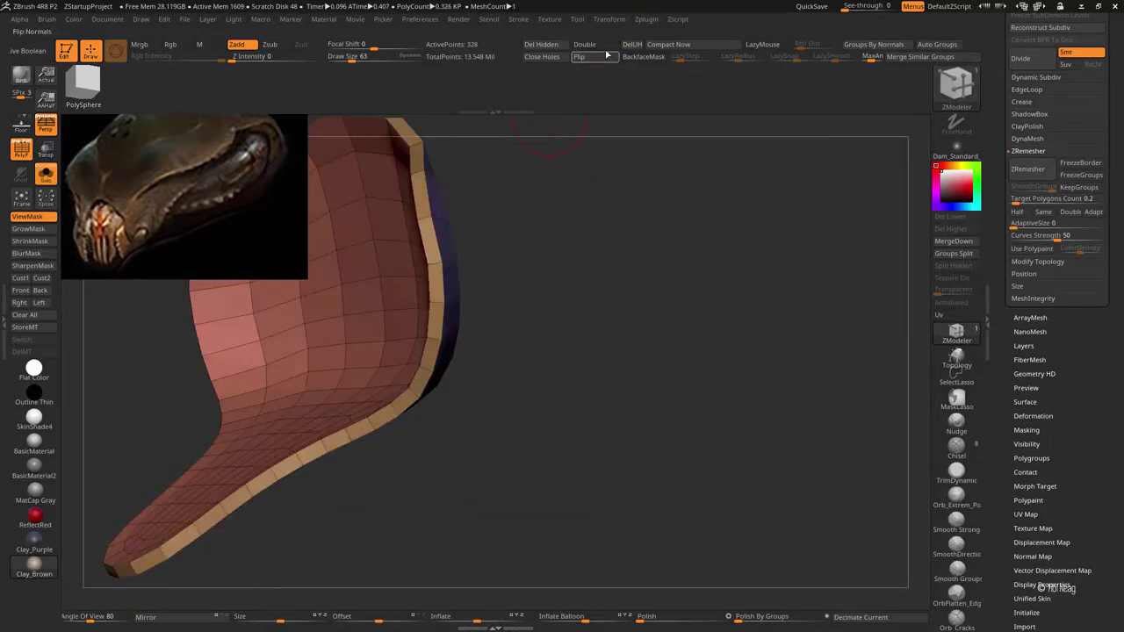
left_click(587, 44)
mouse_move(587, 53)
right_mouse_down()
mouse_move(497, 226)
mouse_move(617, 184)
mouse_move(648, 255)
right_mouse_up()
Set crease level 3, subdivide the panel piece with Ctrl+D, and enlarge the Draw Size
key("g")
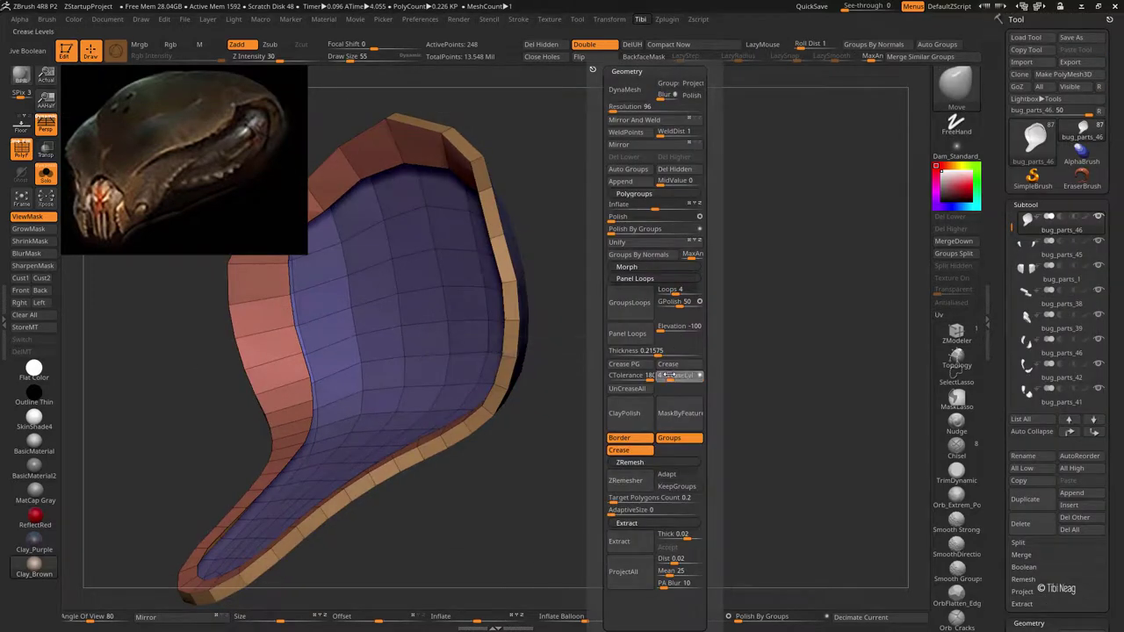
left_click_drag(668, 375, 639, 378)
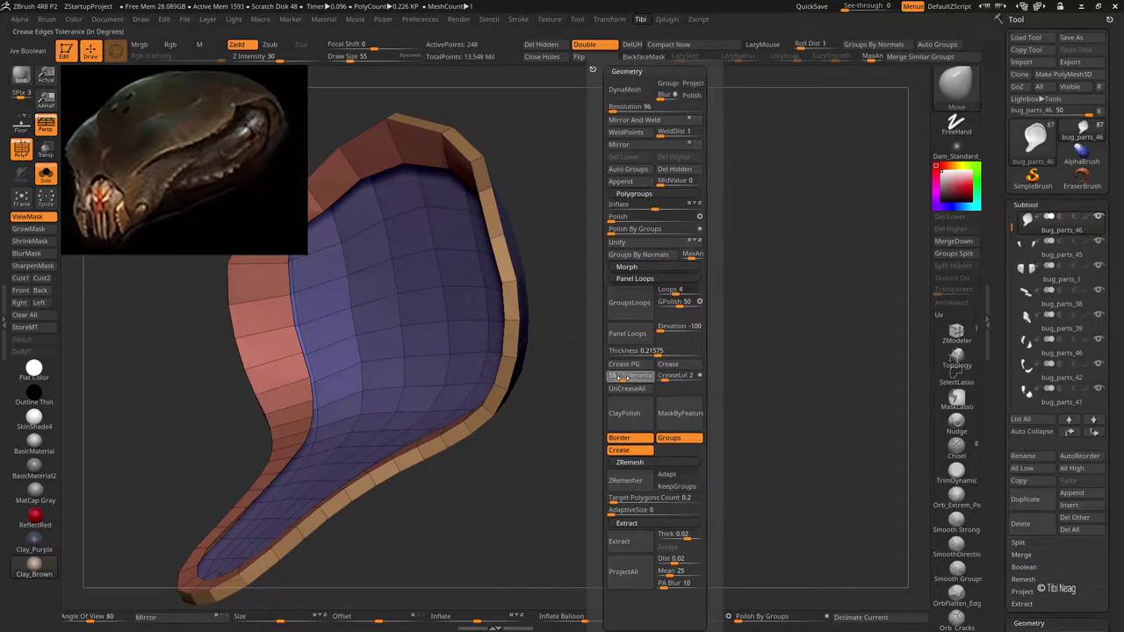
mouse_move(532, 220)
left_mouse_down()
mouse_move(670, 184)
mouse_move(663, 209)
left_mouse_up()
key("ctrl+d")
key("ctrl+d")
key("ctrl+d")
key("ctrl+d")
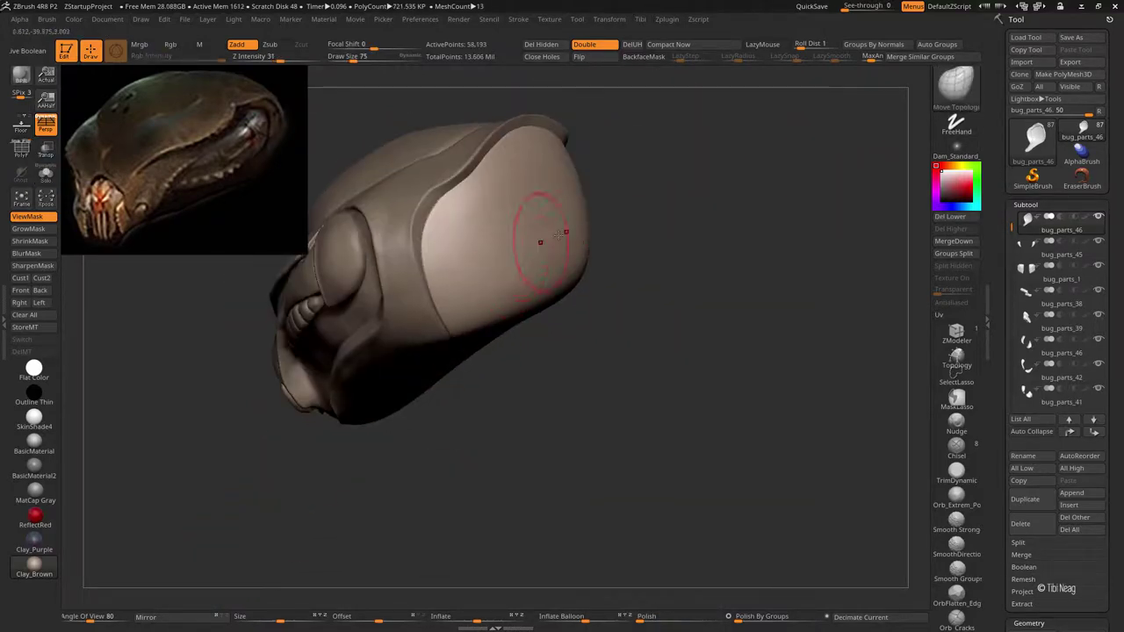
mouse_move(668, 264)
left_mouse_down()
mouse_move(730, 132)
mouse_move(458, 221)
mouse_move(527, 395)
mouse_move(501, 226)
mouse_move(522, 263)
mouse_move(553, 334)
mouse_move(547, 413)
mouse_move(539, 377)
mouse_move(568, 395)
mouse_move(678, 377)
mouse_move(427, 326)
mouse_move(565, 281)
mouse_move(648, 318)
mouse_move(645, 334)
mouse_move(641, 218)
mouse_move(632, 349)
left_mouse_up()
key("space")
key("shift+d")
key("shift+d")
key("shift+d")
key("space")
left_click_drag(667, 269, 792, 148)
Select the bug_parts_2 head shell with Solo on and zoom to its side-panel ridge
left_click(582, 471, "alt")
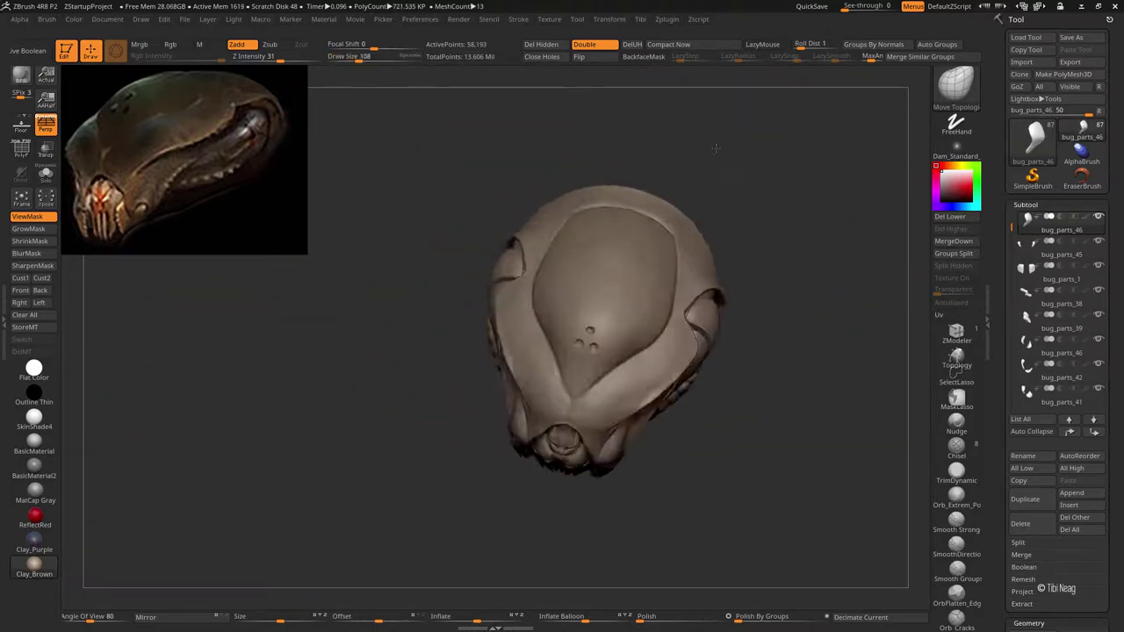
mouse_move(582, 472)
left_mouse_down()
mouse_move(743, 121)
mouse_move(776, 101)
left_mouse_up()
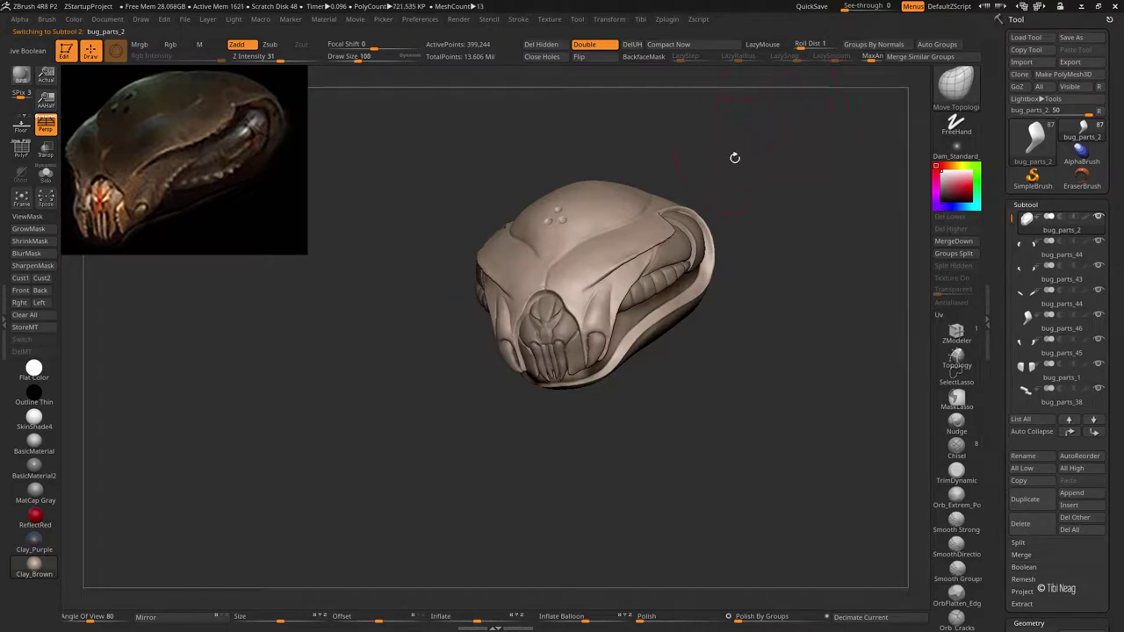
left_click_drag(735, 161, 785, 190, "alt")
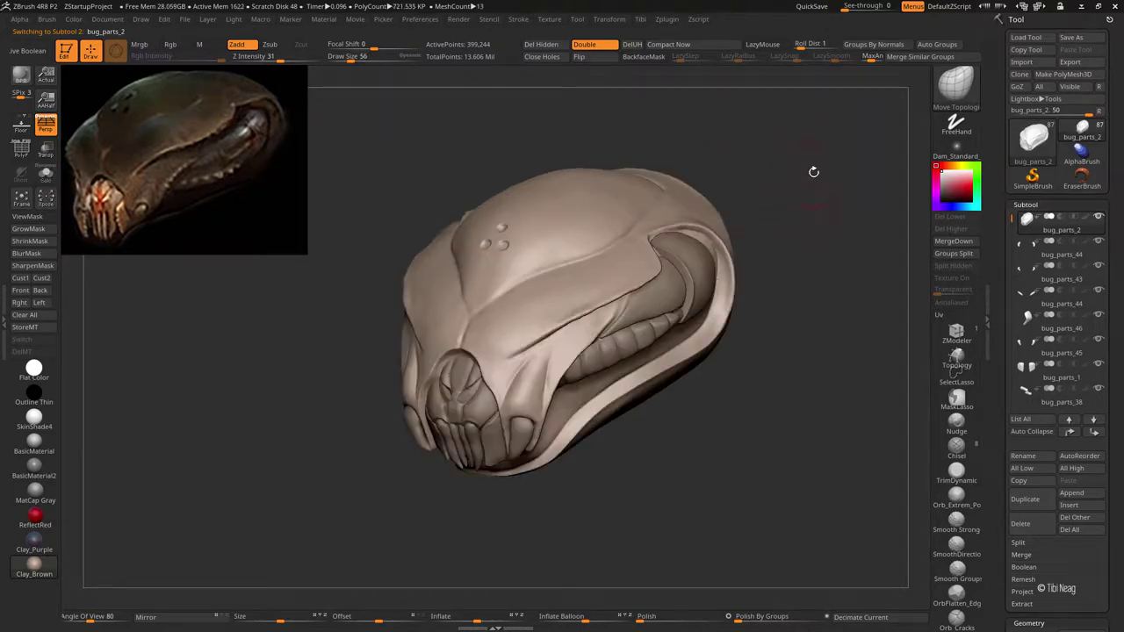
mouse_move(829, 156)
left_mouse_down()
mouse_move(747, 184)
mouse_move(682, 283)
left_mouse_up()
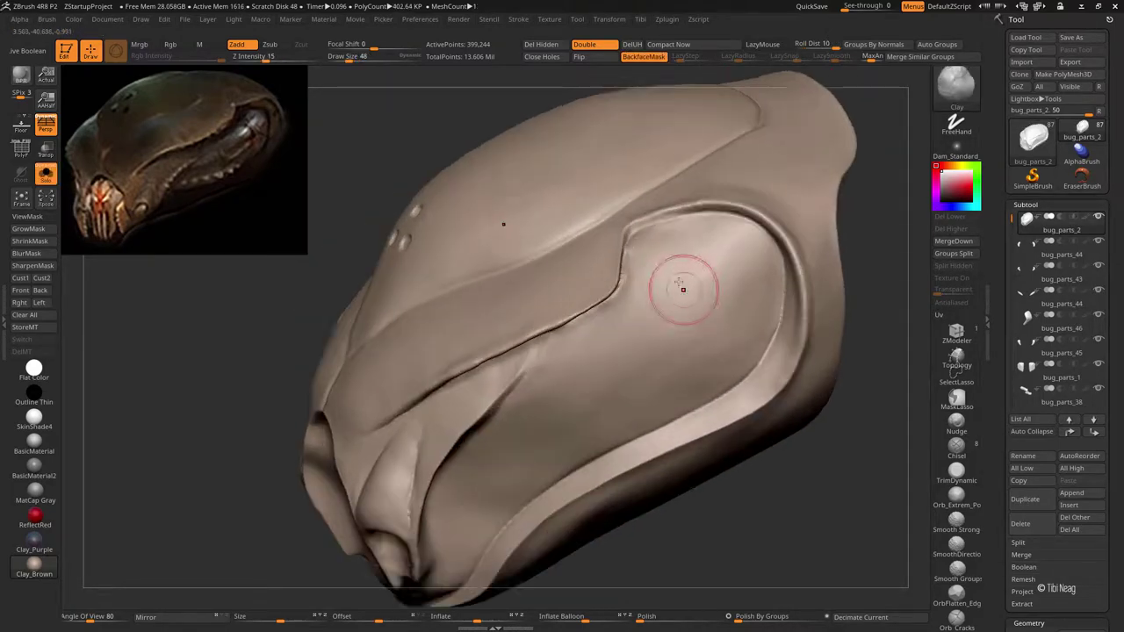
right_click_drag(683, 295, 580, 307)
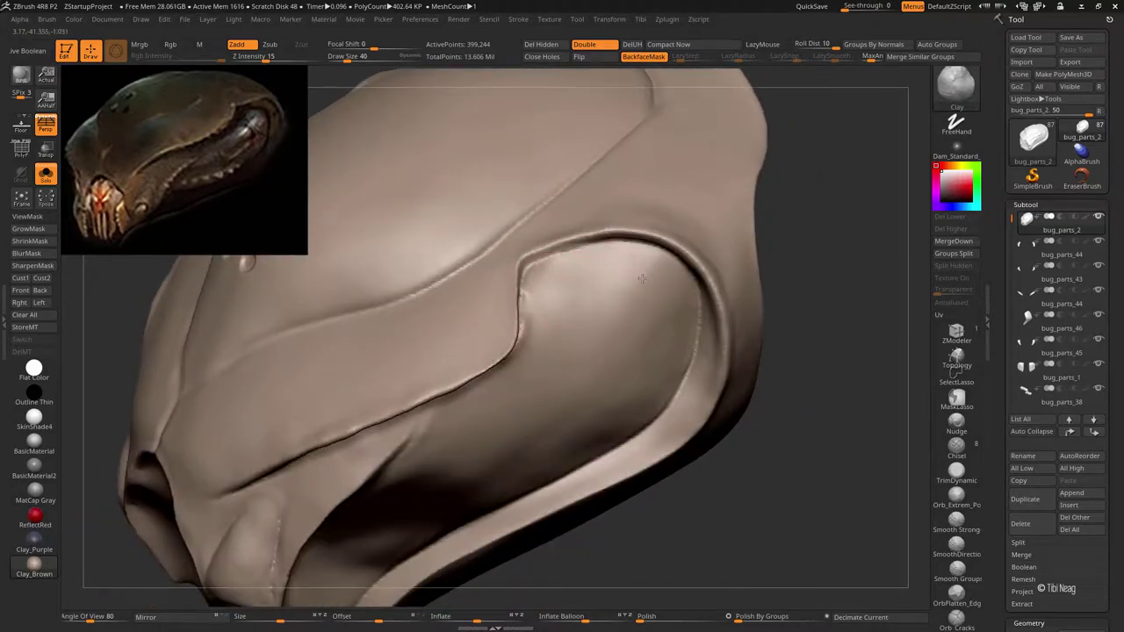
right_click_drag(642, 279, 640, 277, "ctrl")
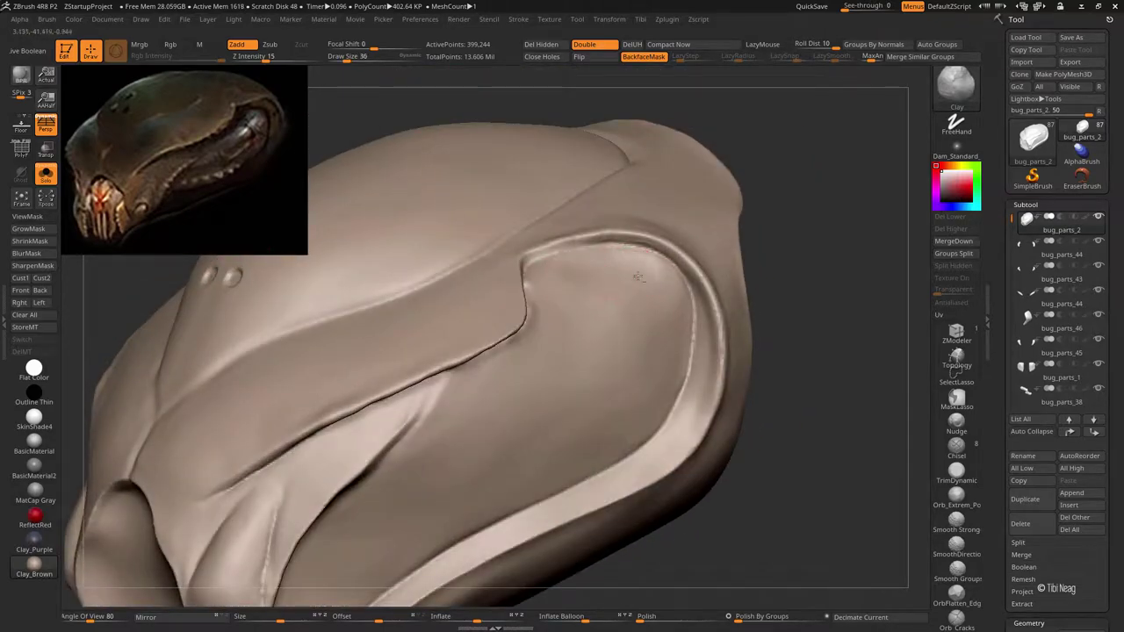
mouse_move(668, 331)
right_mouse_down()
mouse_move(603, 269)
mouse_move(623, 245)
right_mouse_up()
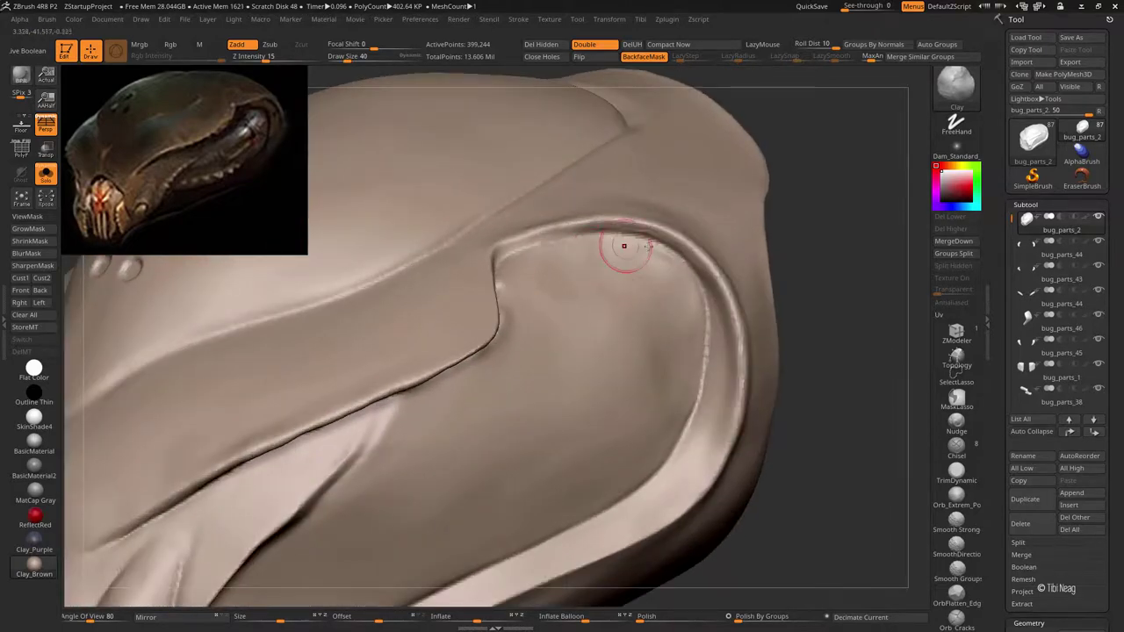
mouse_move(556, 284)
right_mouse_down("ctrl")
mouse_move(522, 271)
mouse_move(508, 285)
right_mouse_up("ctrl")
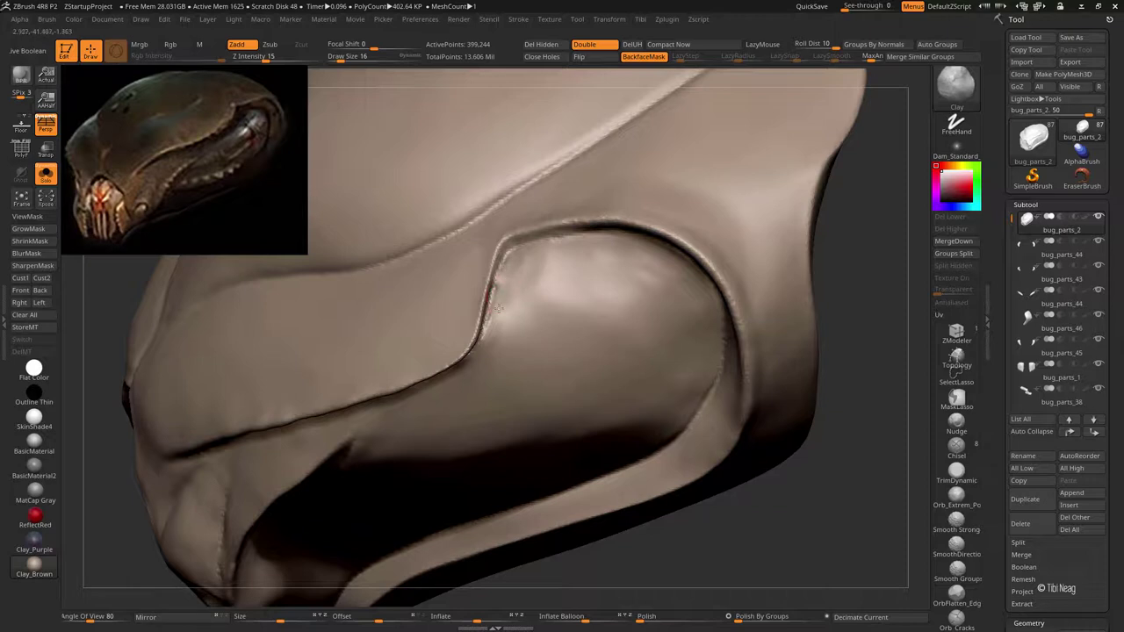
Build up the panel ridge with Clay, then smooth it
key("]")
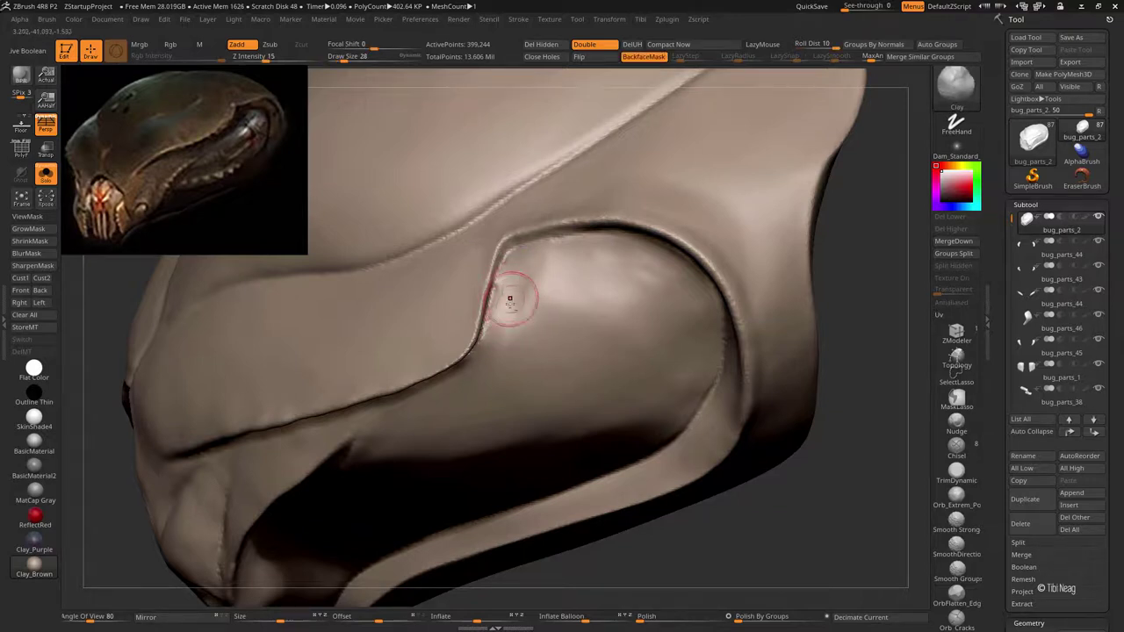
key("[")
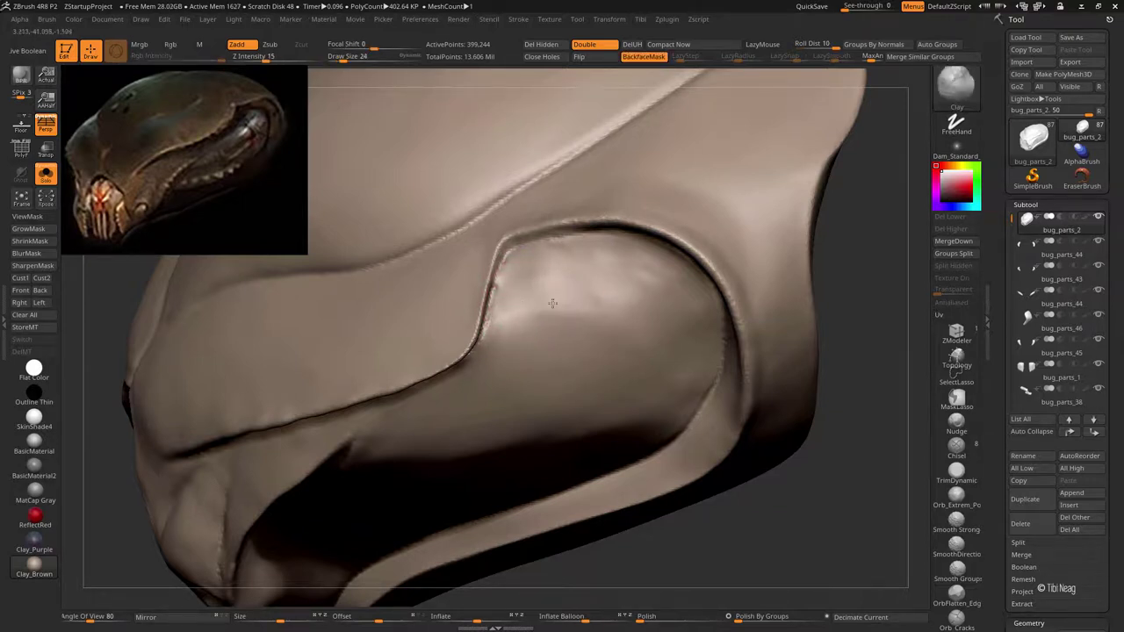
left_click_drag(559, 290, 623, 335)
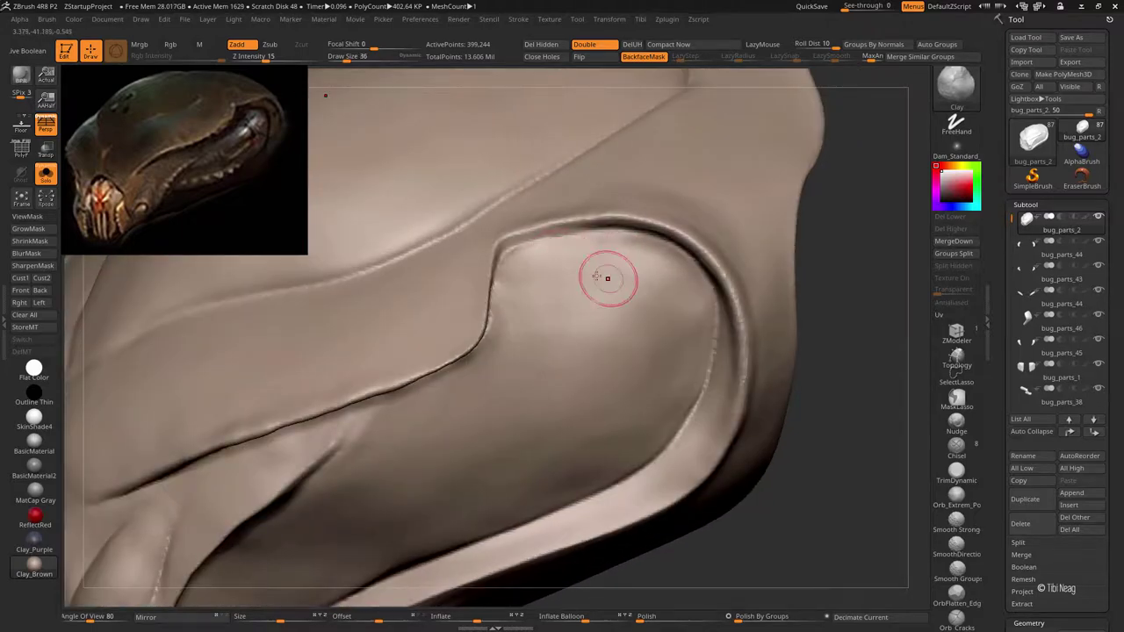
left_click_drag(607, 279, 607, 248, "shift")
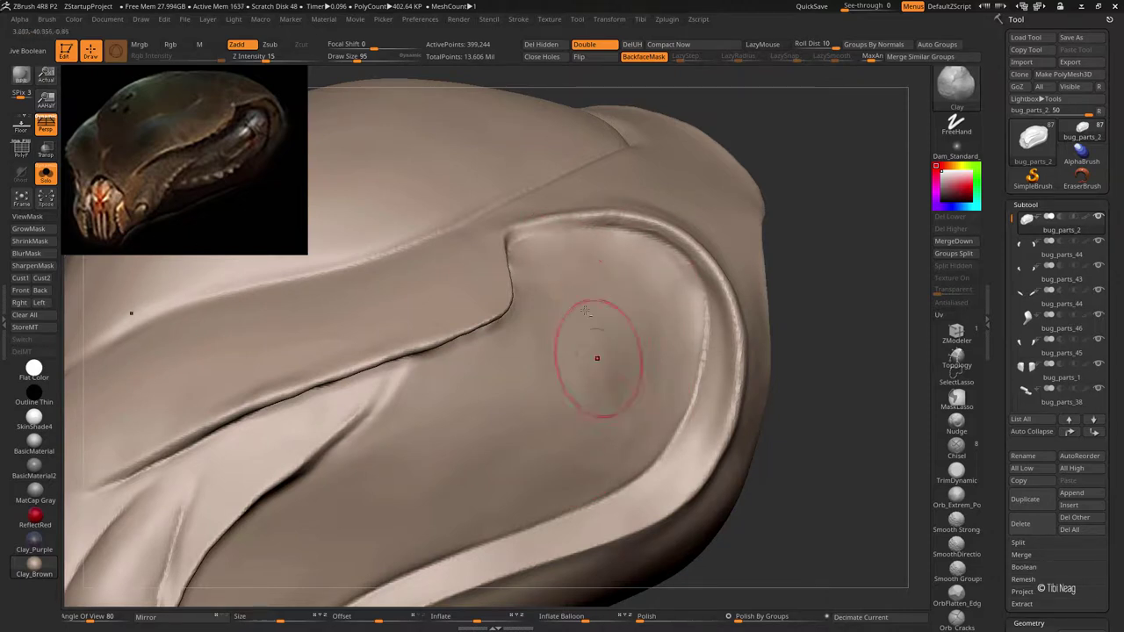
key("shift")
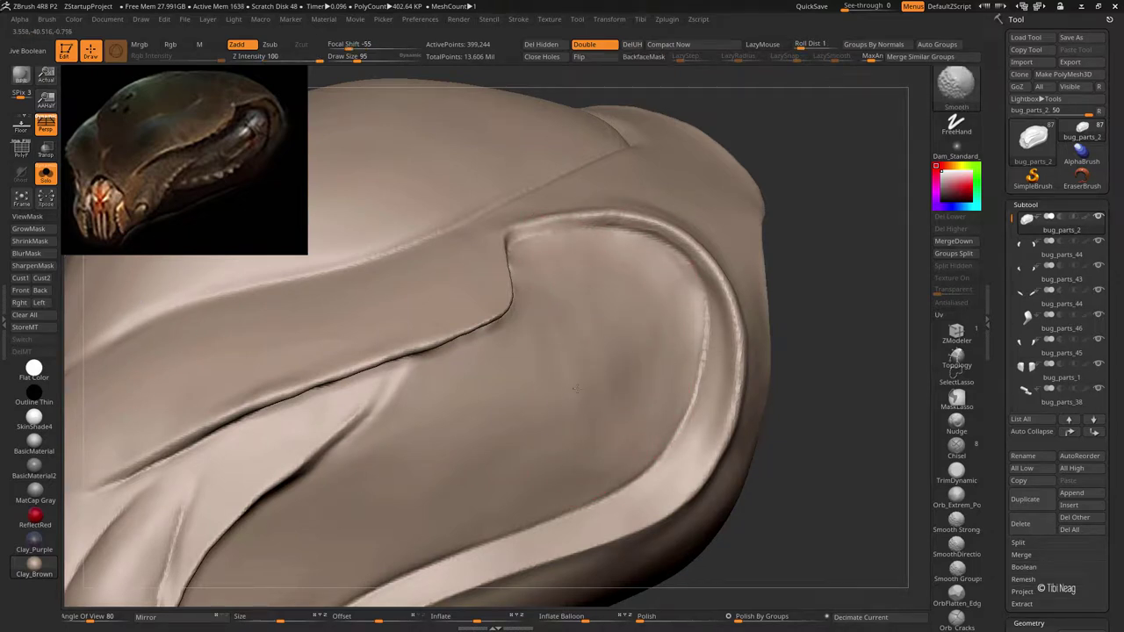
key("f")
mouse_move(816, 155)
left_mouse_down()
mouse_move(802, 175)
mouse_move(389, 314)
mouse_move(833, 156)
mouse_move(828, 138)
mouse_move(841, 164)
mouse_move(829, 111)
mouse_move(664, 183)
mouse_move(656, 220)
mouse_move(471, 429)
mouse_move(510, 310)
left_mouse_up()
Mask the top panel polygroup with Ctrl+Shift-click, then clear the mask
key("shift+f")
left_click(19, 145)
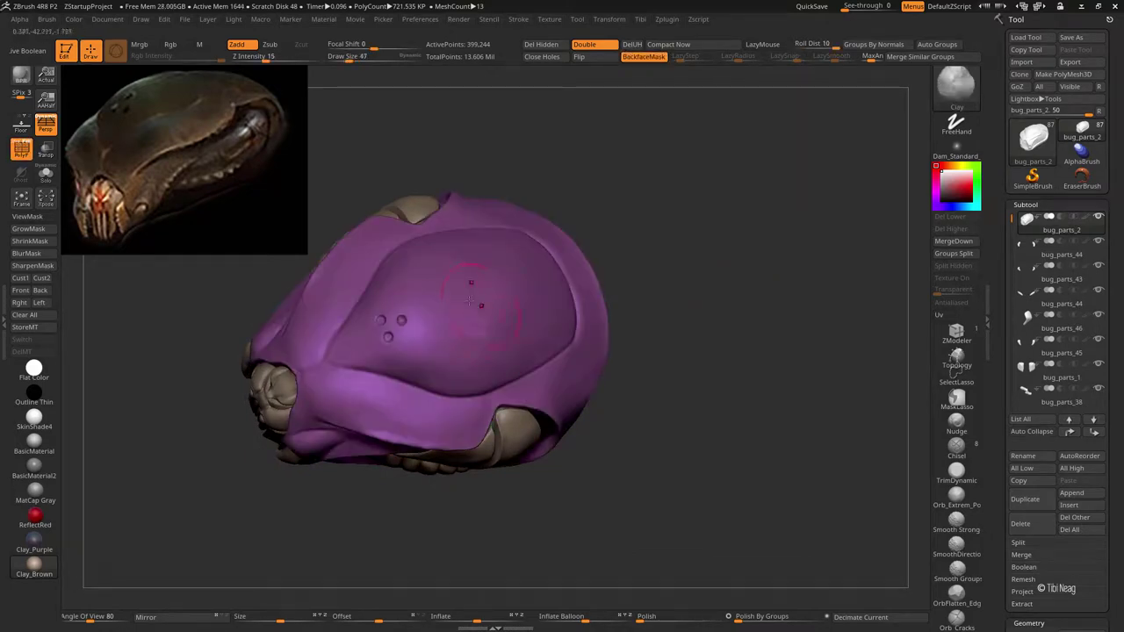
left_click(470, 294, "ctrl")
key("shift+f")
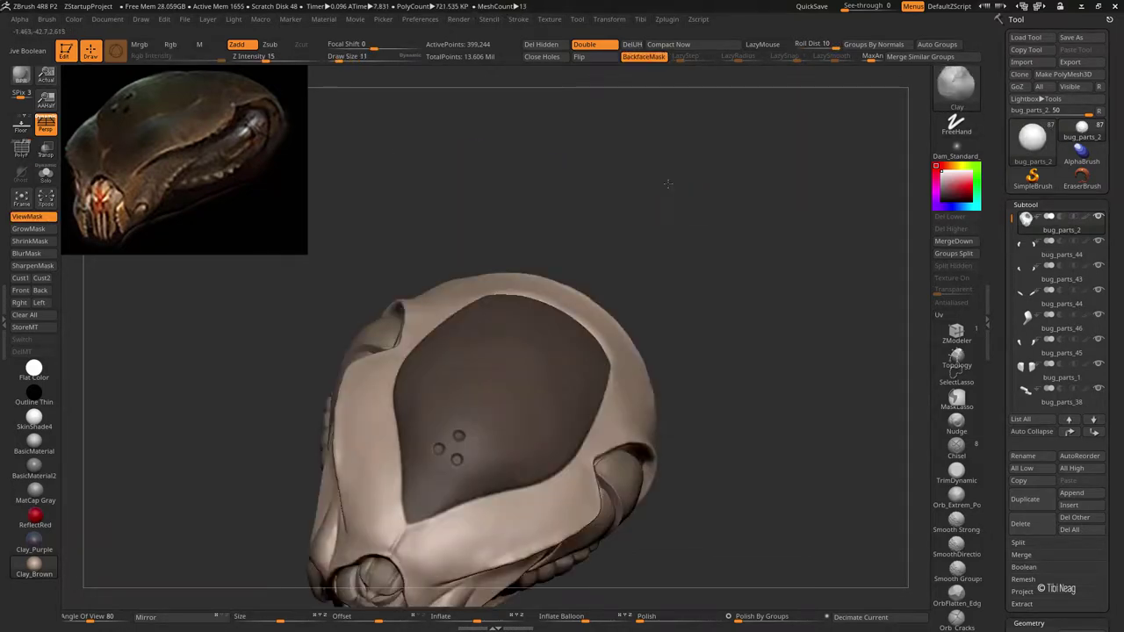
left_click_drag(667, 220, 541, 341)
key("ctrl+w")
Split the shell by polygroups with Groups Split and solo the new bug_parts_47
left_click_drag(668, 246, 728, 211)
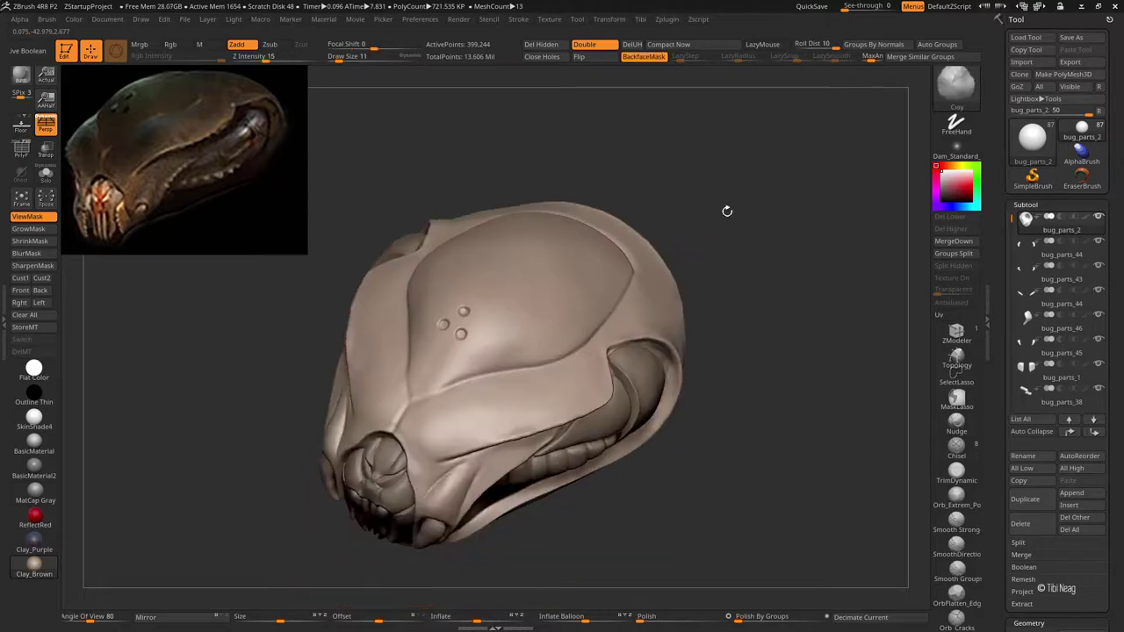
left_click(971, 254)
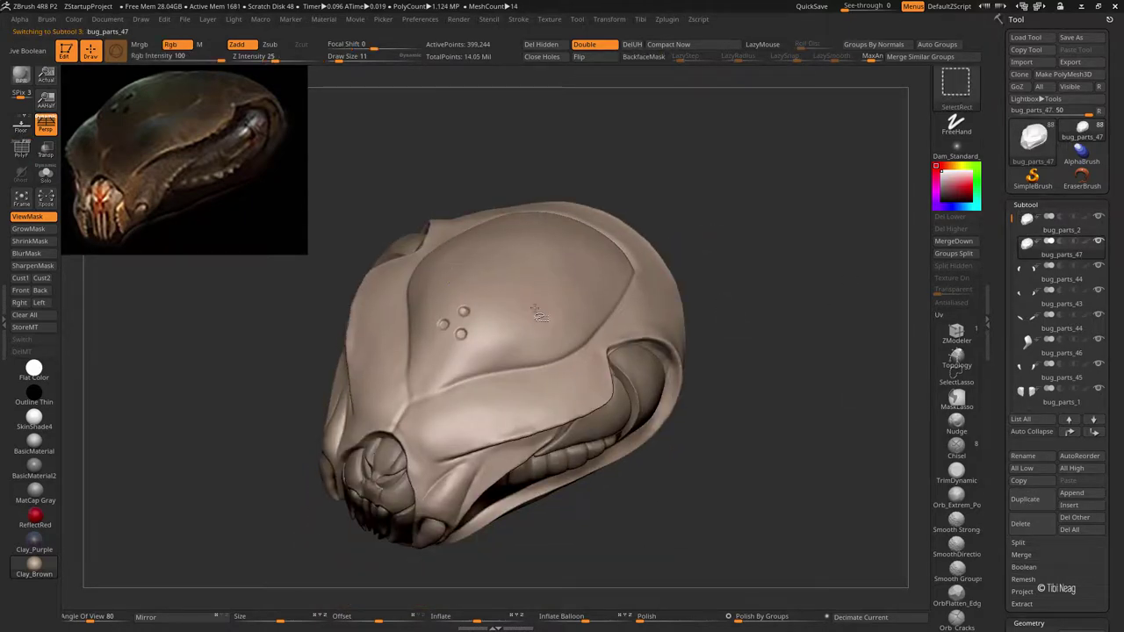
key("shift+alt+s")
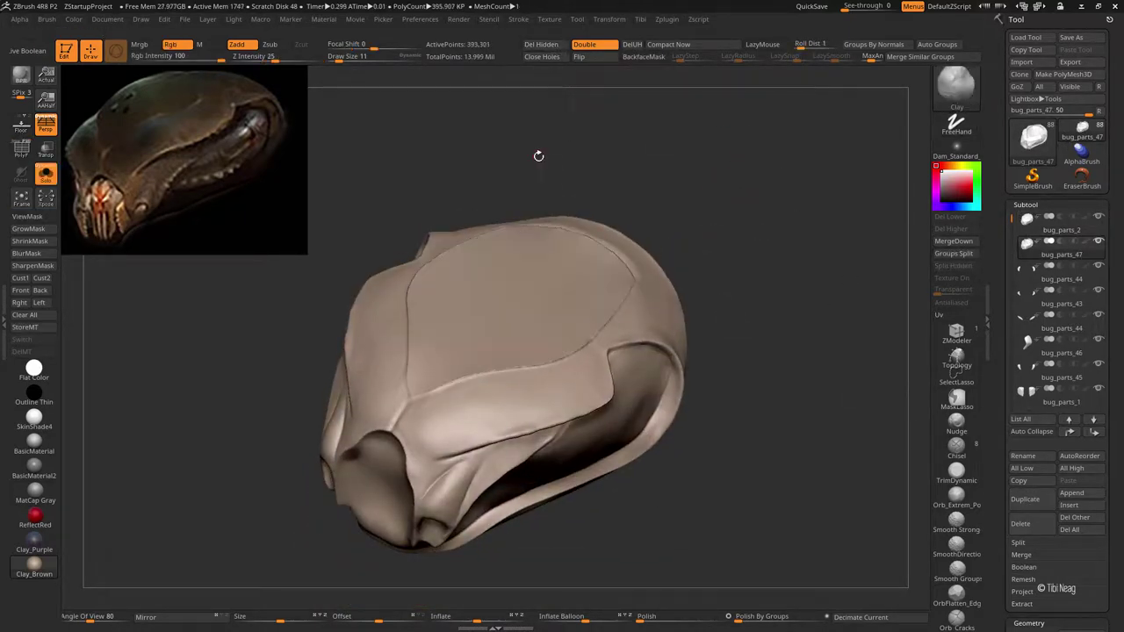
Mask all but the top panel, apply Polish and Smooth, then clear the mask
key("w")
left_click(515, 293, "ctrl")
left_click_drag(641, 624, 654, 624)
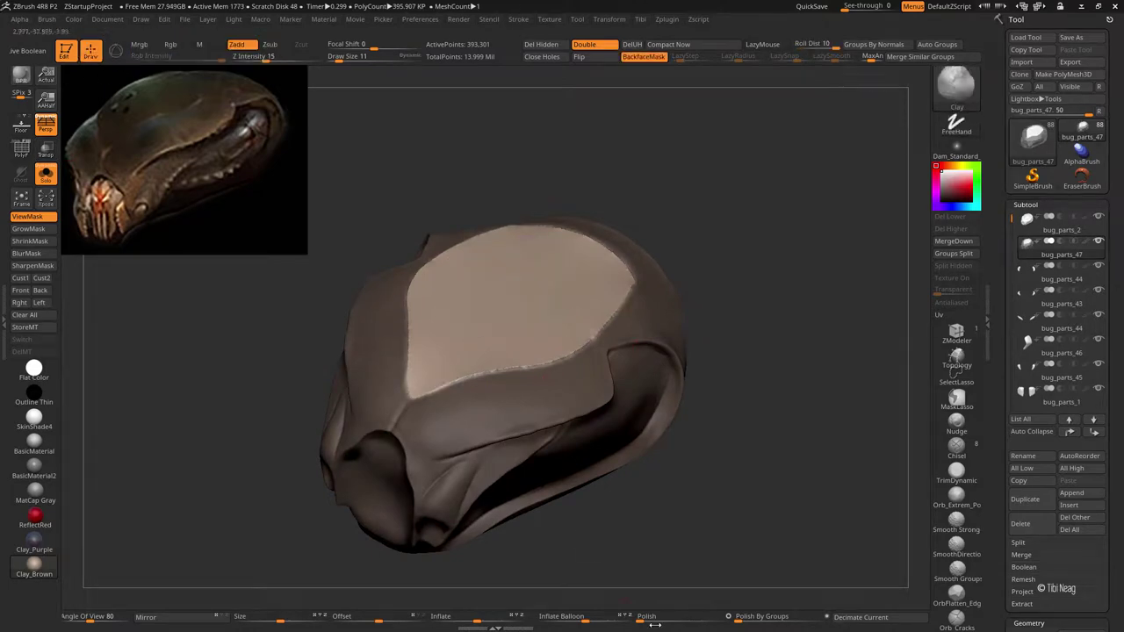
left_click_drag(573, 343, 522, 367, "shift")
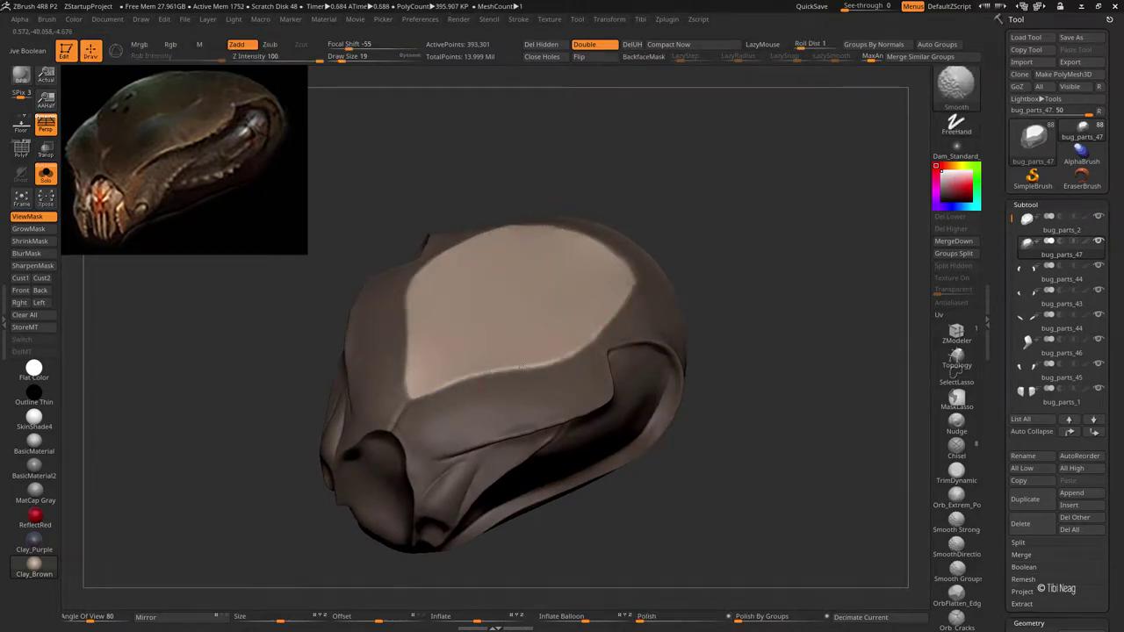
left_click(35, 217)
mouse_move(791, 254)
left_mouse_down()
mouse_move(514, 367)
mouse_move(556, 240)
left_mouse_up()
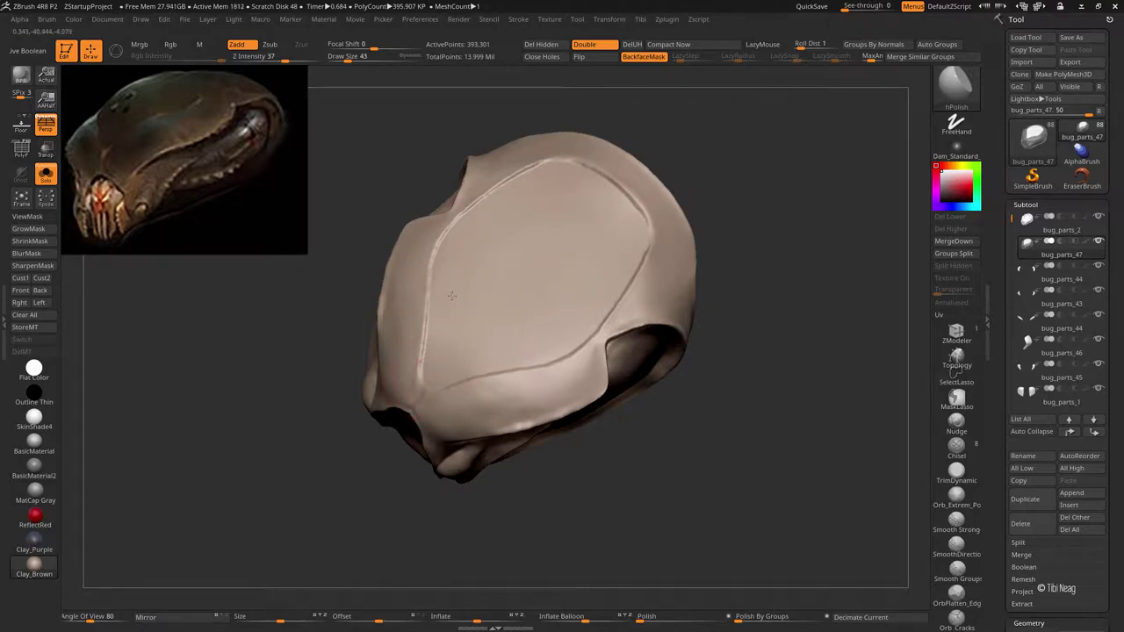
Select the bug_parts_2 three-bump top plate with polygroup colours shown
left_click_drag(397, 335, 730, 136)
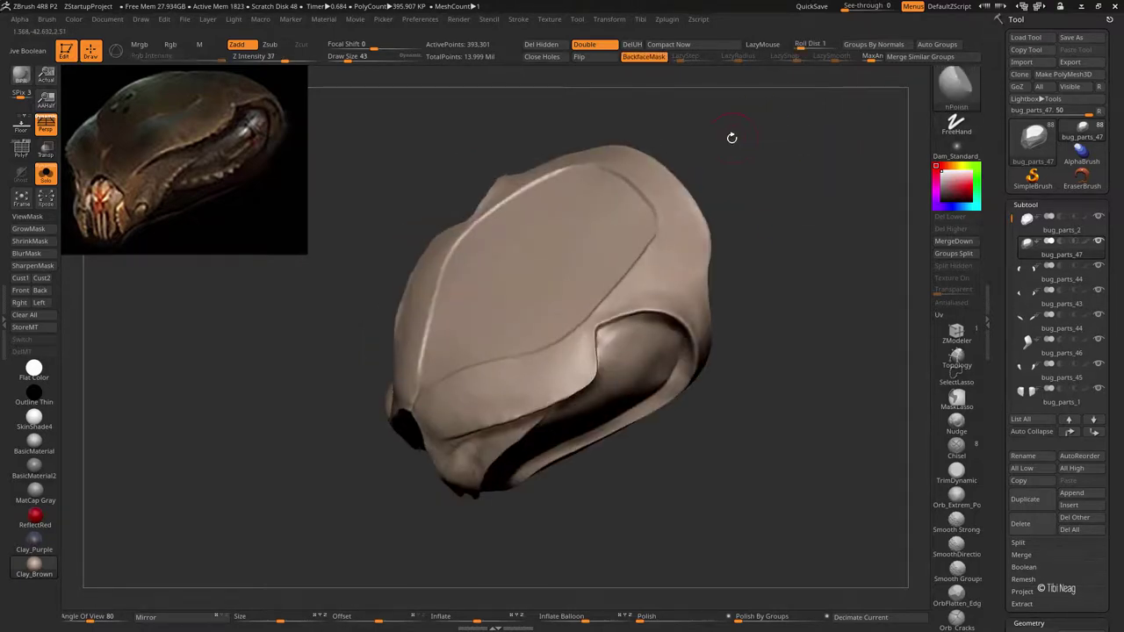
key("shift+f")
key("shift+f")
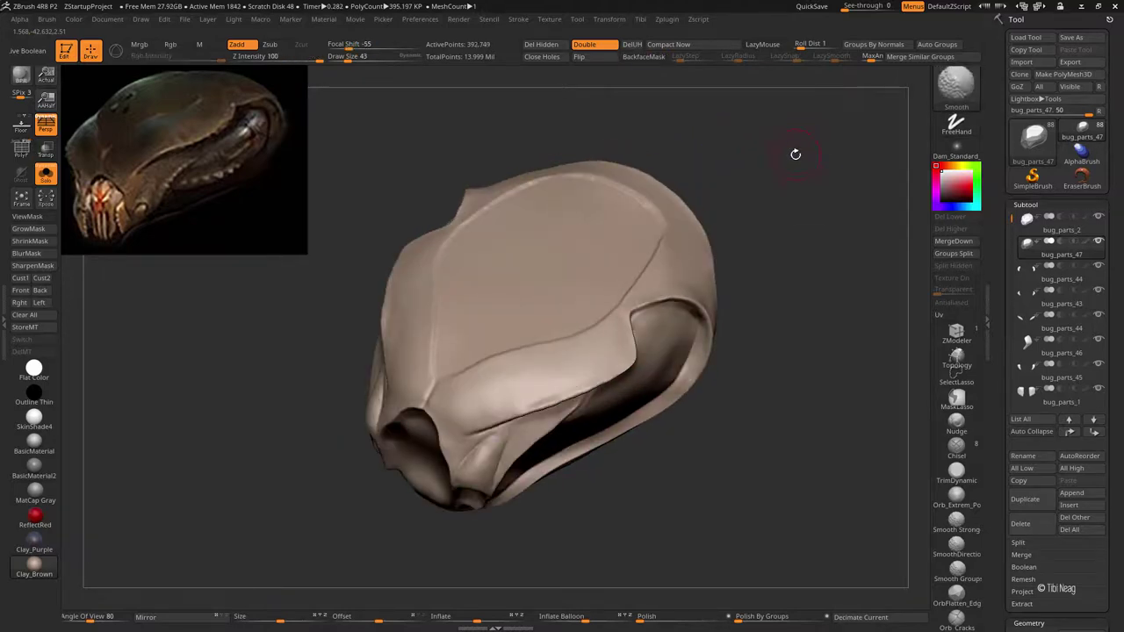
left_click(559, 272, "alt")
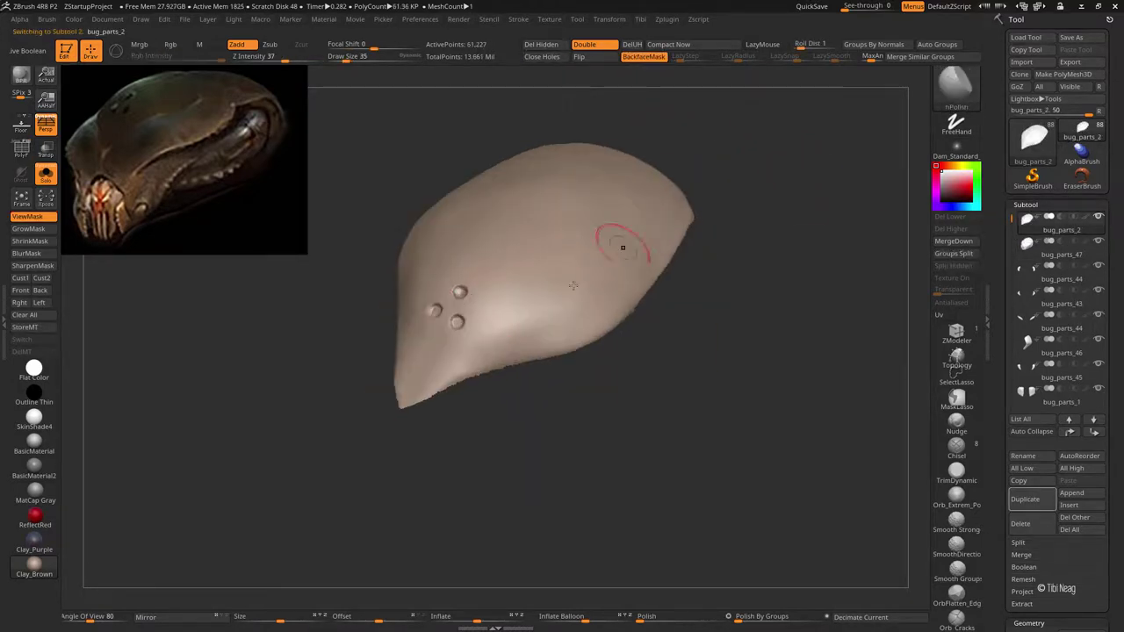
Mask the centres of the three bumps on the top plate
mouse_move(746, 395)
left_mouse_down()
mouse_move(619, 307)
mouse_move(490, 432)
left_mouse_up()
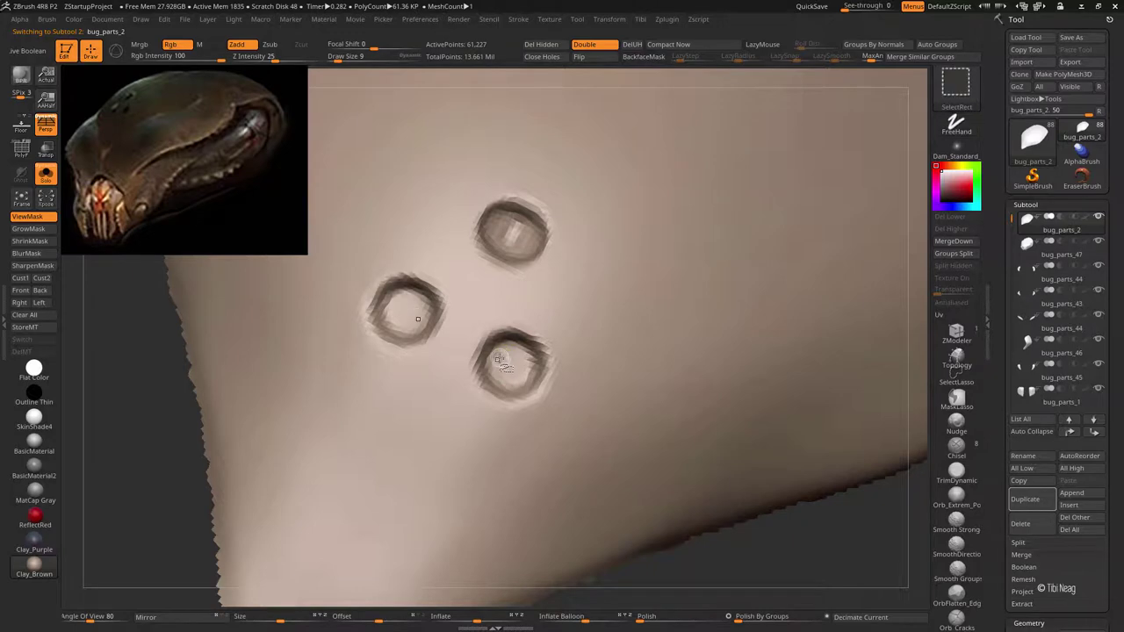
left_click(510, 373, "ctrl")
left_click(511, 374, "ctrl")
left_click(519, 371, "ctrl")
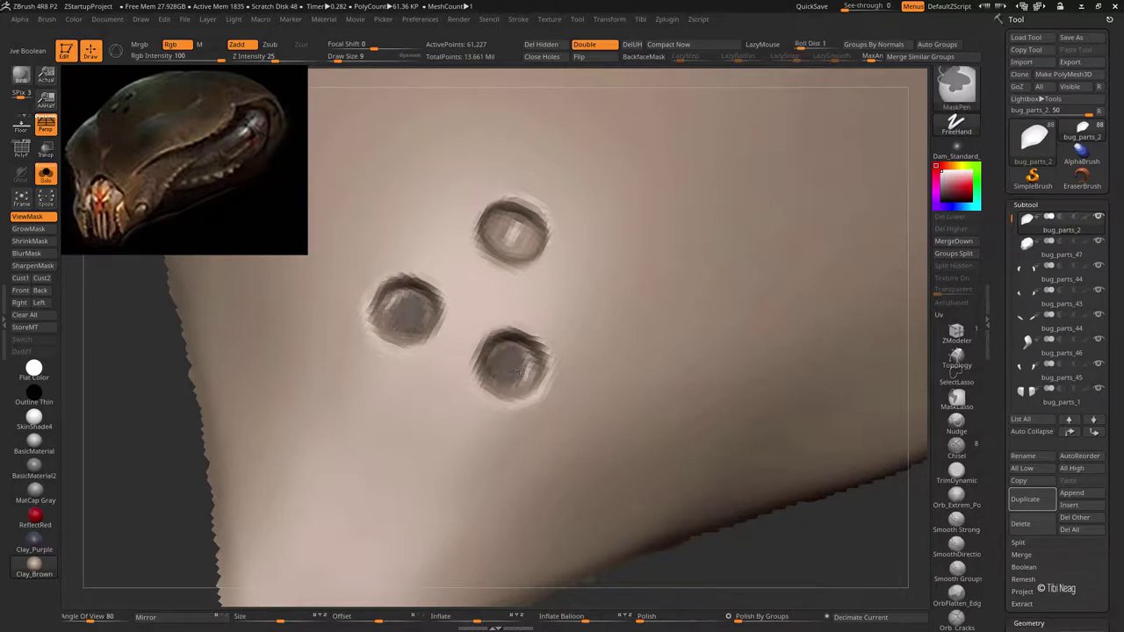
key("space")
left_click_drag(496, 360, 489, 360)
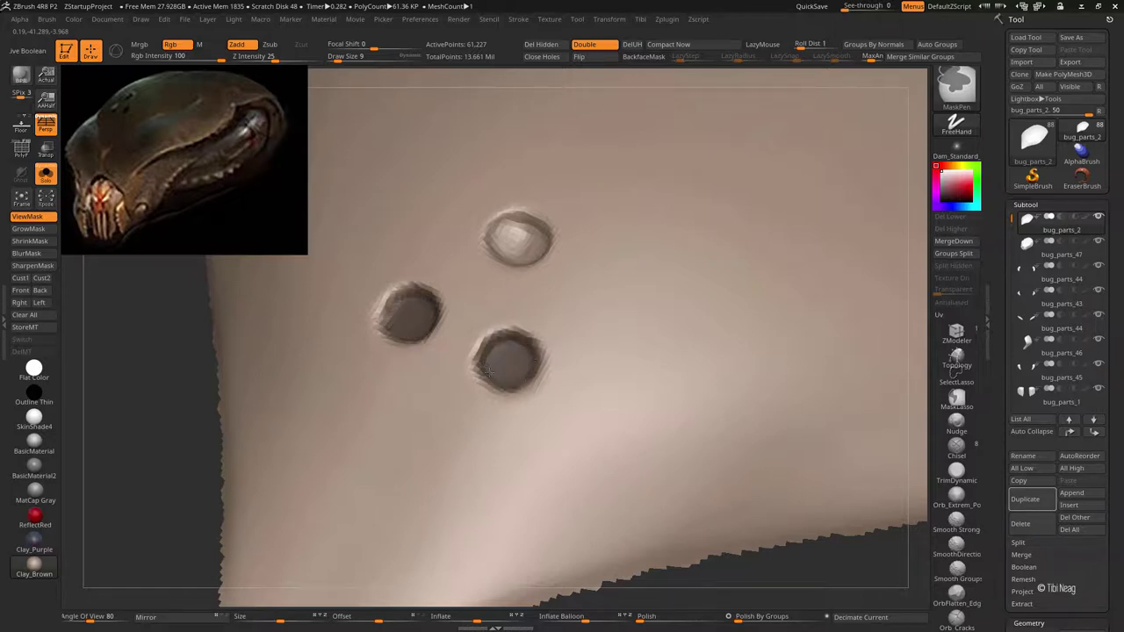
left_click_drag(503, 243, 520, 238, "ctrl")
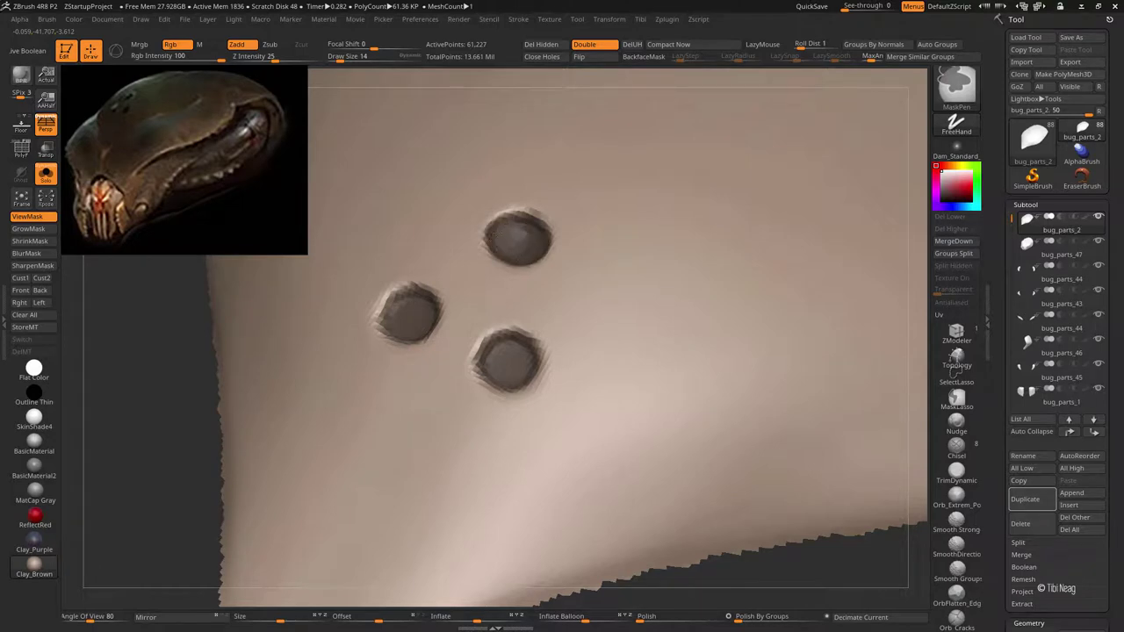
Polygroup the masked bump centres, isolate and invert them, and Del Hidden to cut holes
key("ctrl+w")
key("shift+f")
left_click(509, 369, "ctrl+shift")
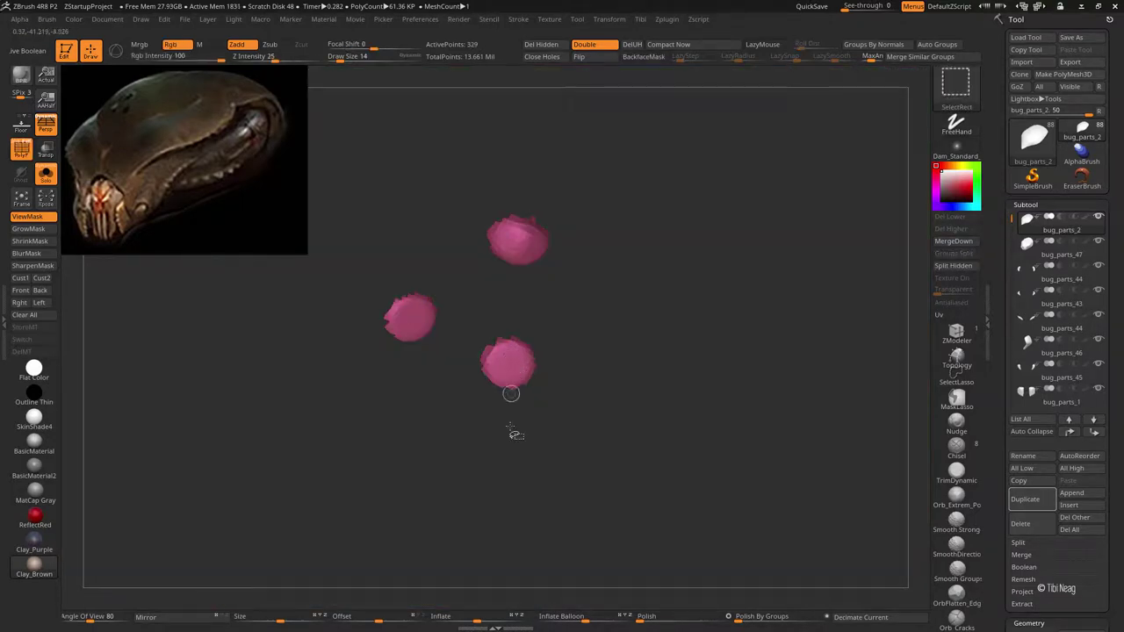
left_click(515, 431, "ctrl+shift")
left_click(544, 45)
Change options in the Geometry Edge Loop settings
left_click_drag(808, 577, 785, 477, "alt")
scroll(1066, 409, "down", 5)
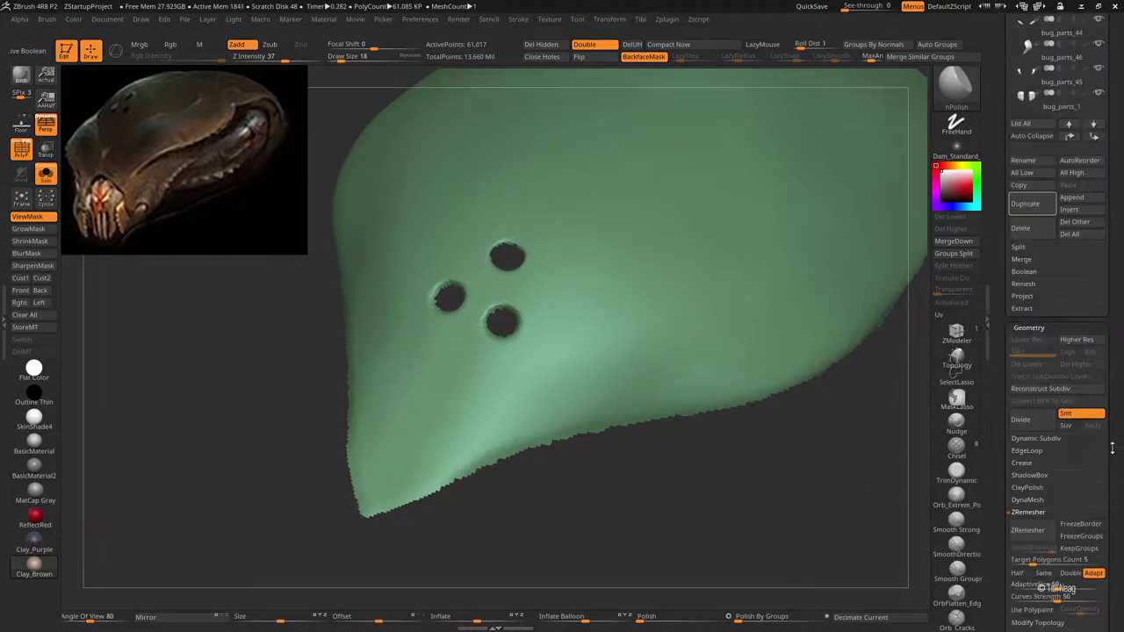
left_click(1038, 393)
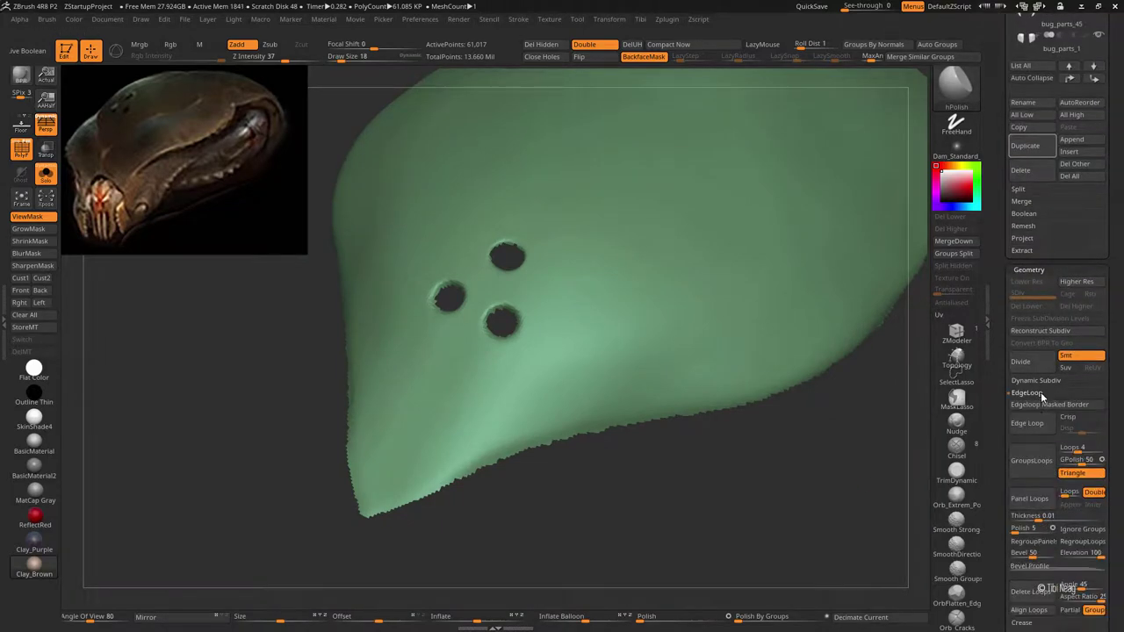
left_click(1031, 460)
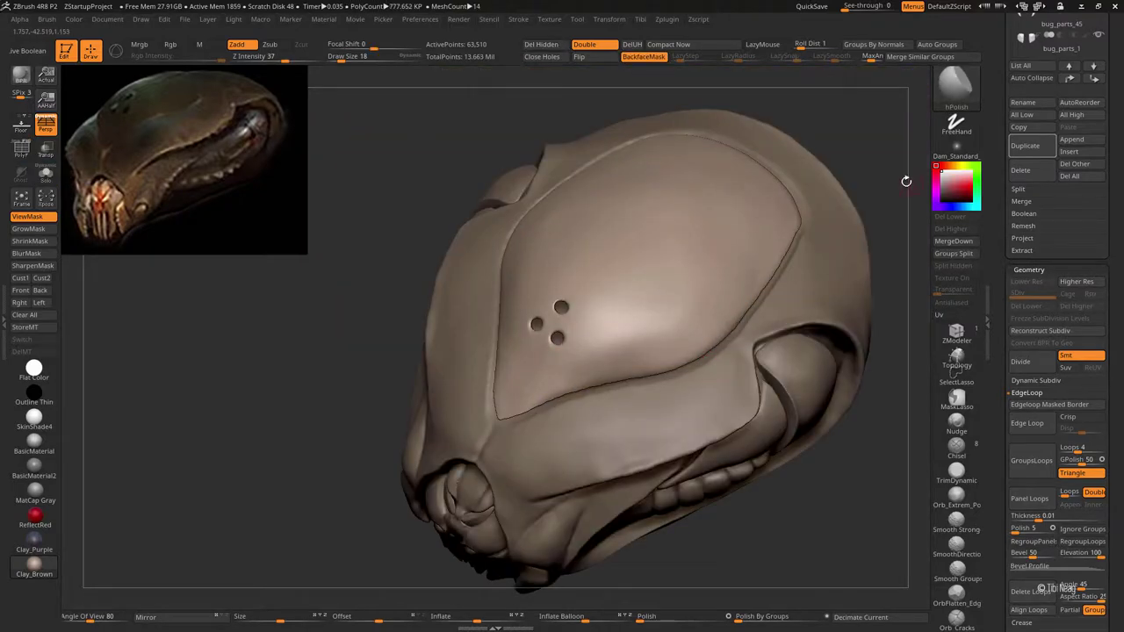
Save the project, solo the plate and ZRemesh it into a coarser clean quad mesh
left_click(813, 7)
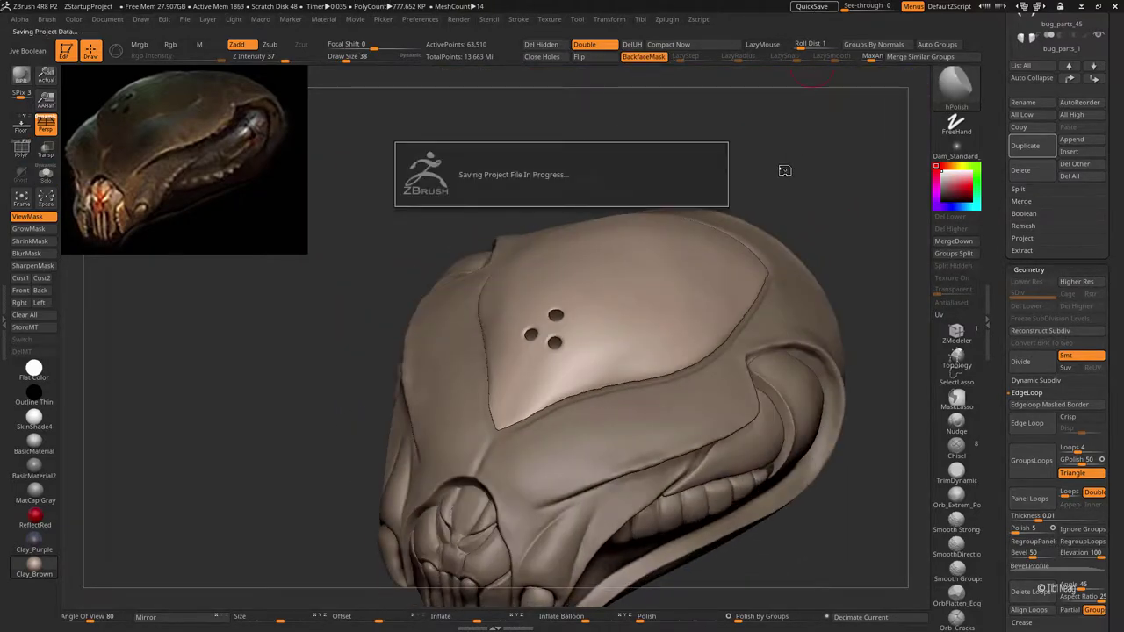
left_click(1087, 270)
left_click(1028, 46)
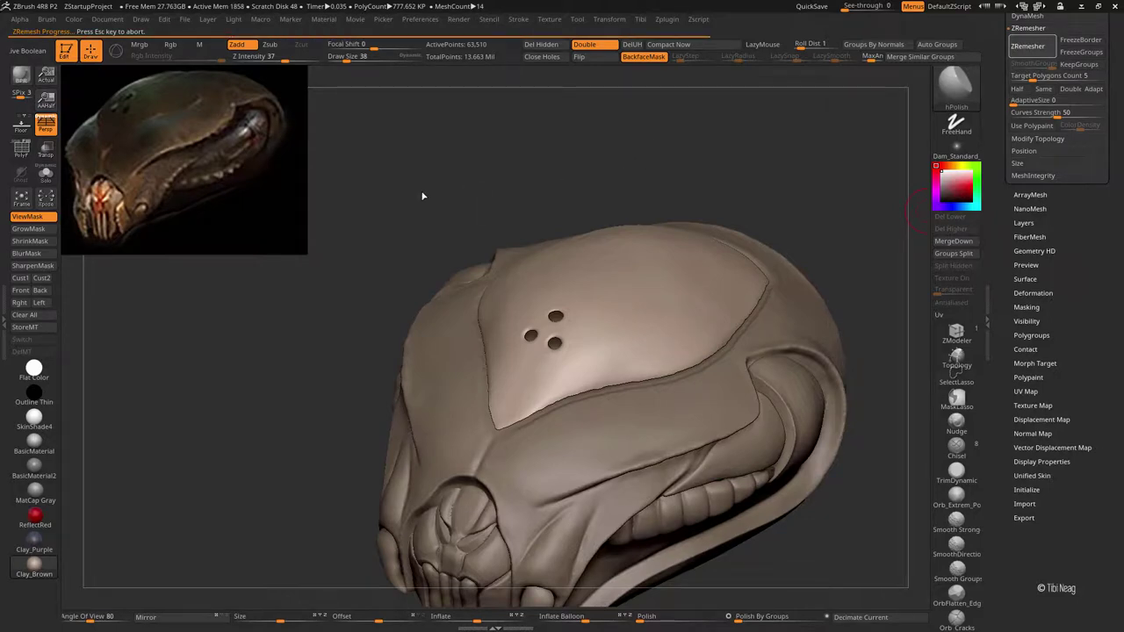
left_click(21, 149)
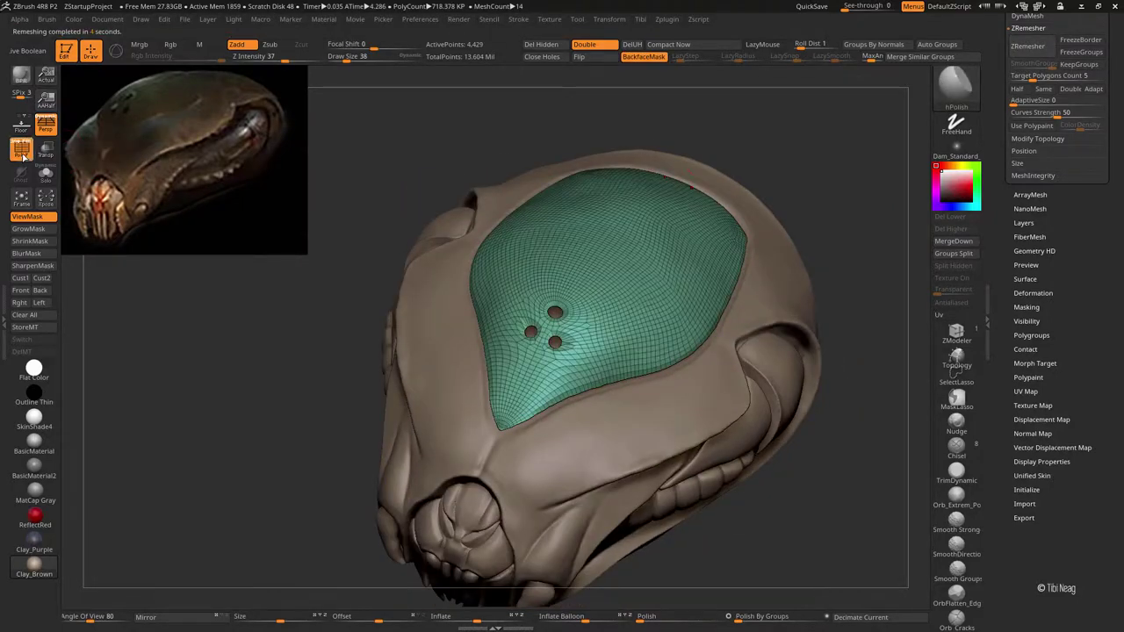
left_click(46, 173)
key("f")
left_click(1024, 48)
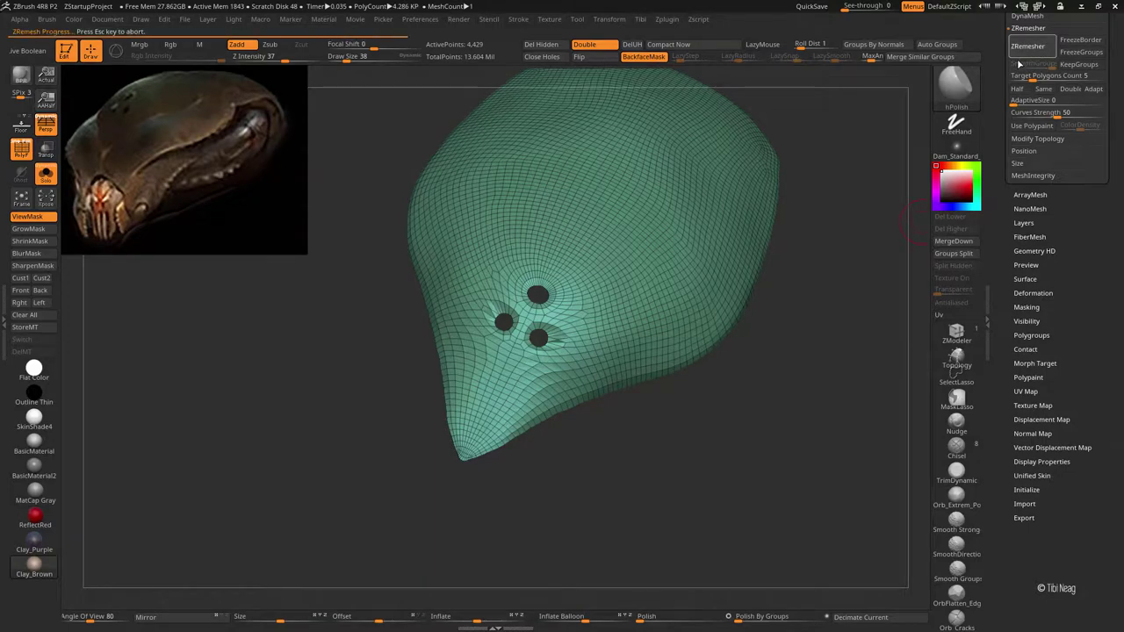
left_click_drag(836, 298, 1039, 115)
left_click(1027, 45)
key("ctrl+z")
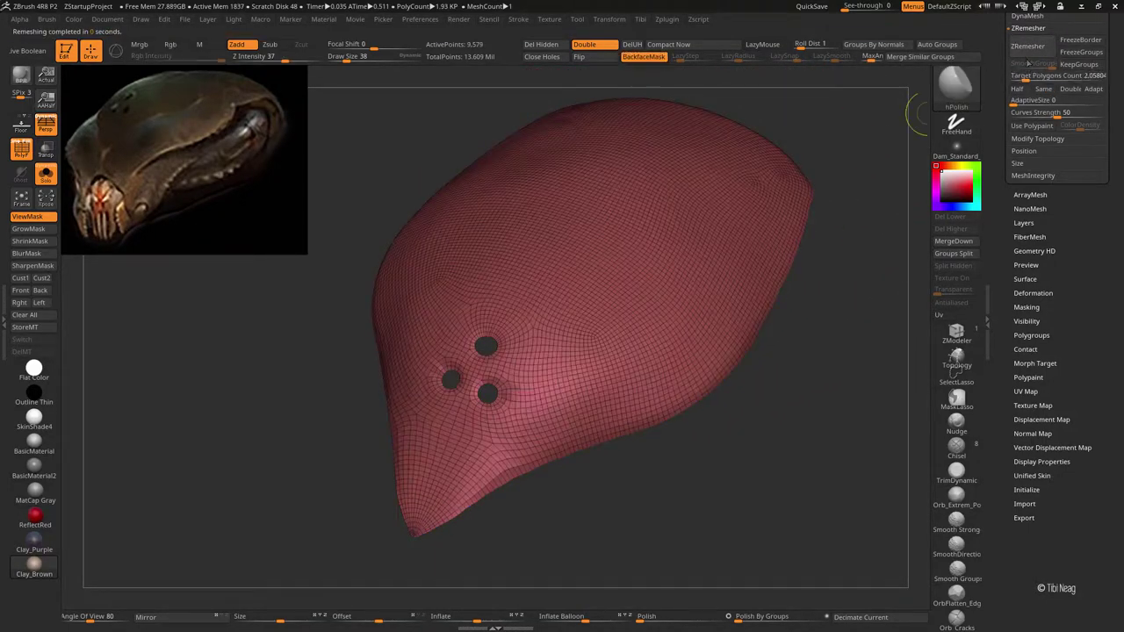
key("ctrl+shift+z")
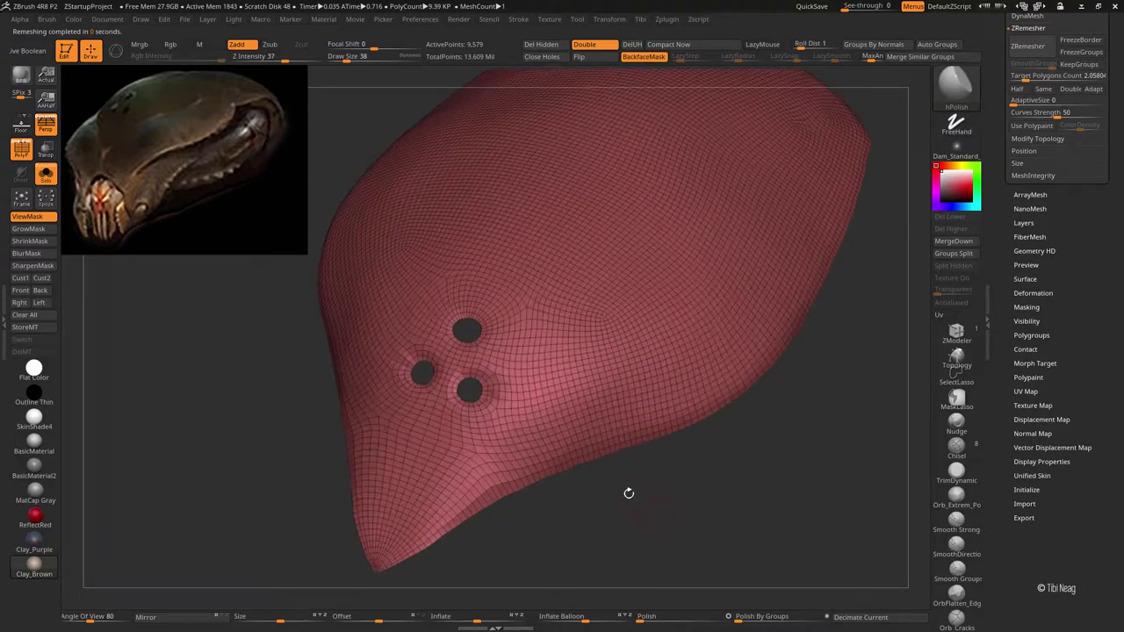
Polish the surface around the three holes with a smaller Move Topological brush
key("alt+s")
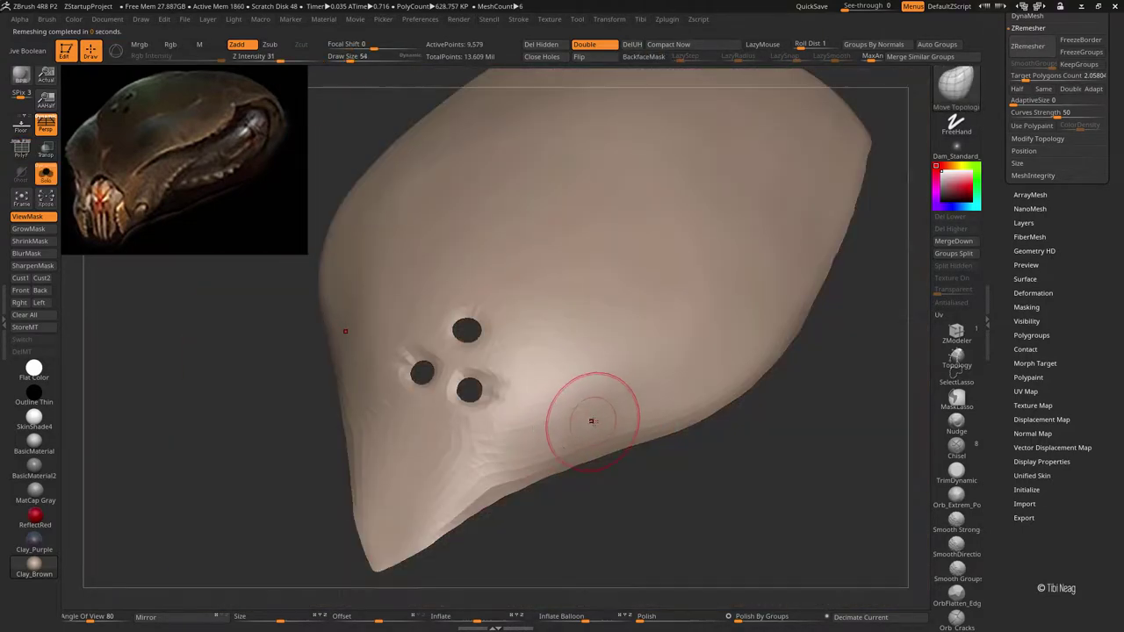
key("shift+f")
key("bracketleft")
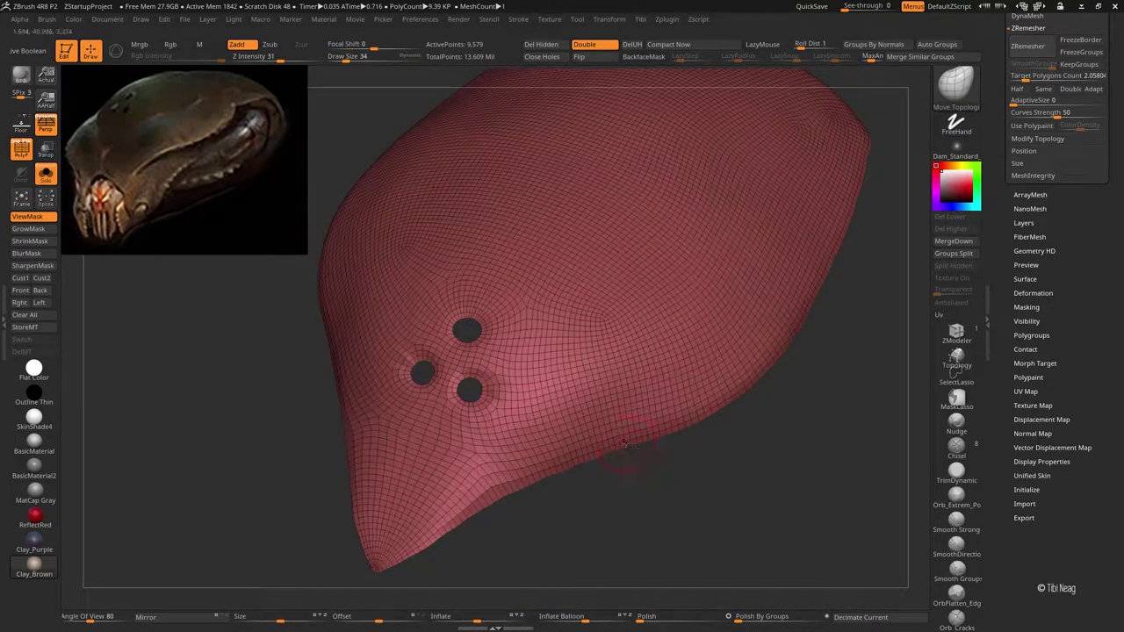
key("shift+f")
left_click_drag(532, 388, 489, 361)
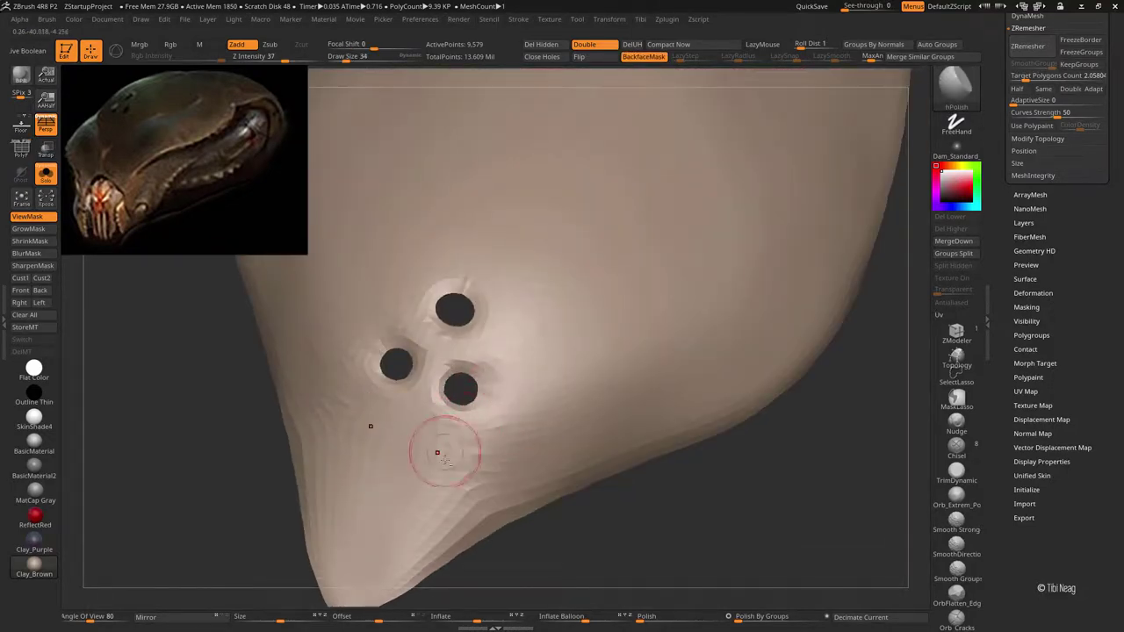
right_click_drag(493, 436, 458, 419, "ctrl")
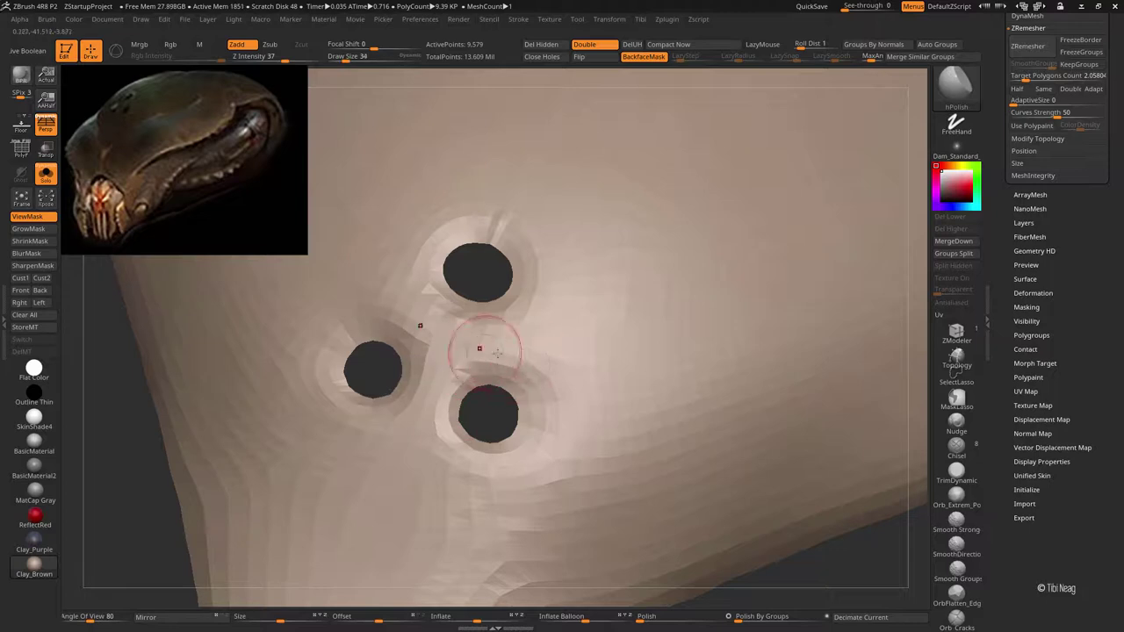
left_click_drag(497, 353, 490, 289)
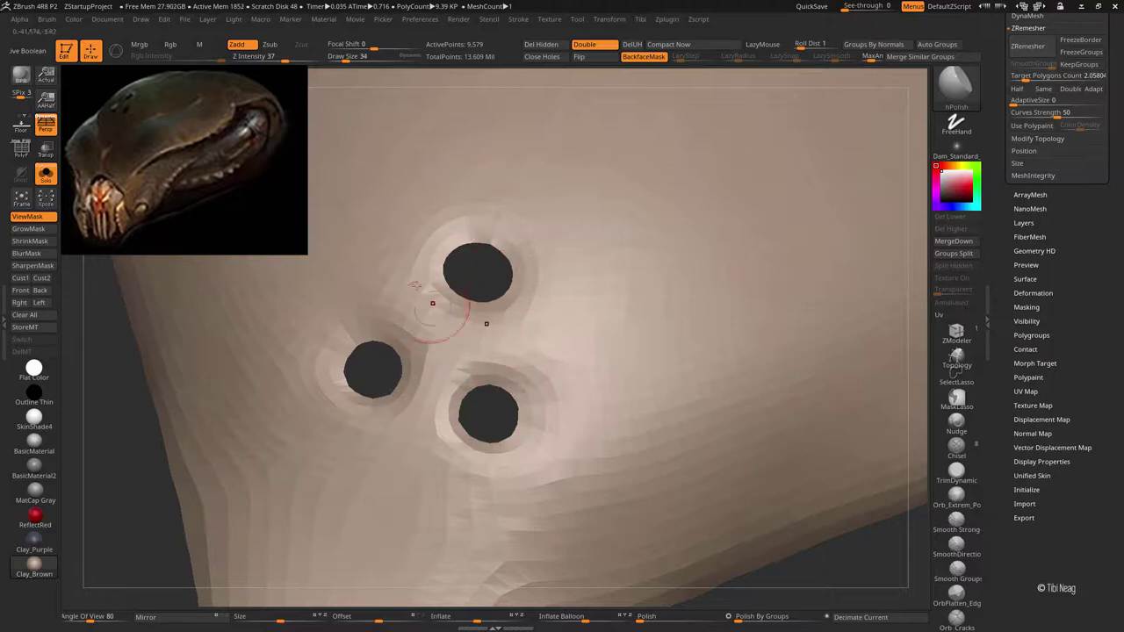
key("f")
right_click_drag(549, 480, 631, 417)
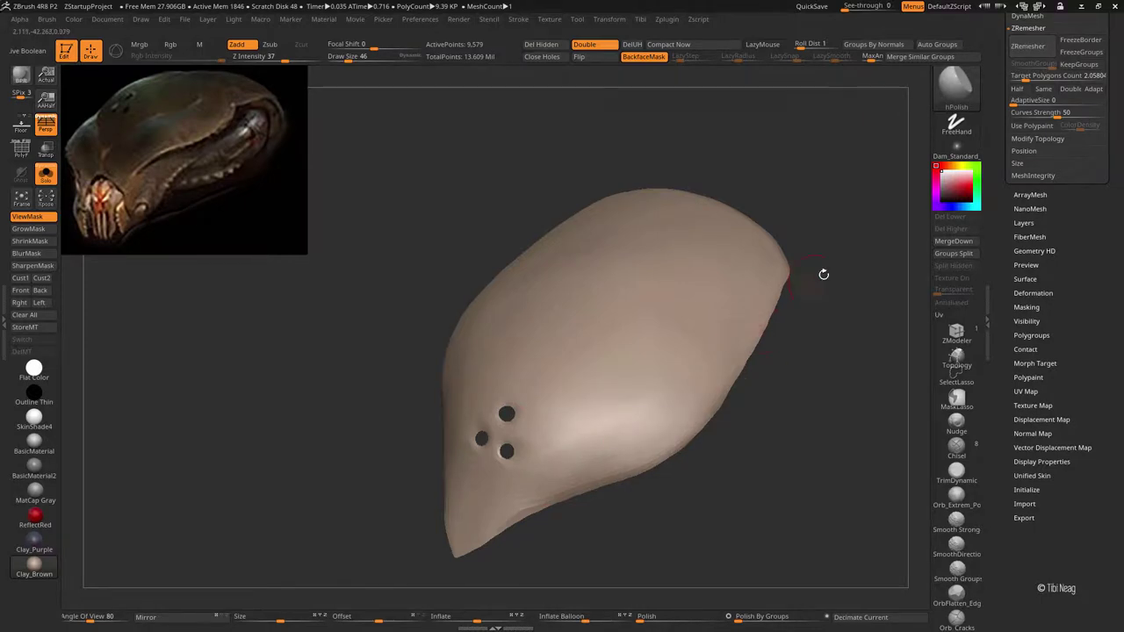
right_click_drag(824, 274, 803, 336, "alt")
Narrow and sharpen the plate's pointed tip with the Move Topological brush
key("b")
key("m")
key("t")
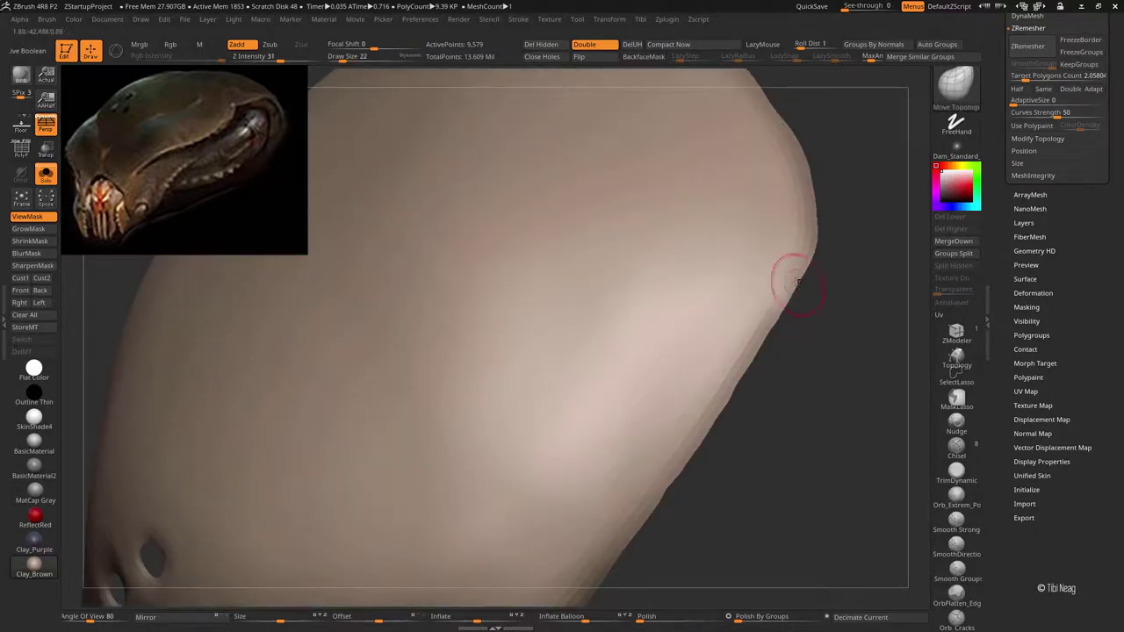
mouse_move(797, 283)
right_mouse_down()
mouse_move(658, 376)
mouse_move(582, 375)
right_mouse_up()
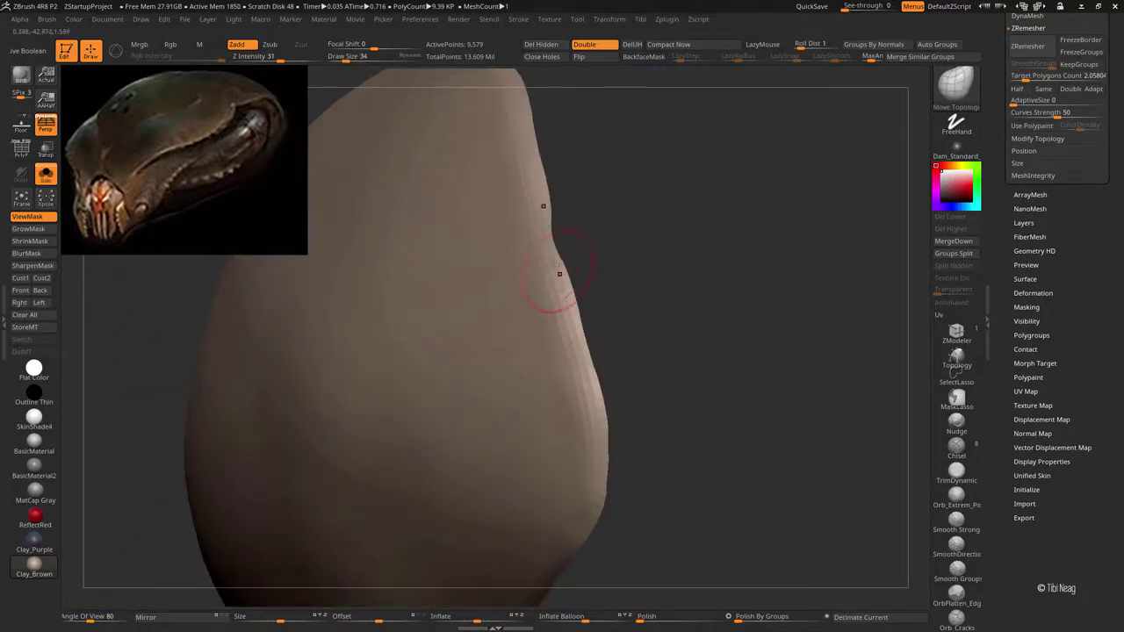
key("f")
mouse_move(552, 372)
right_mouse_down()
mouse_move(697, 246)
mouse_move(585, 405)
right_mouse_up()
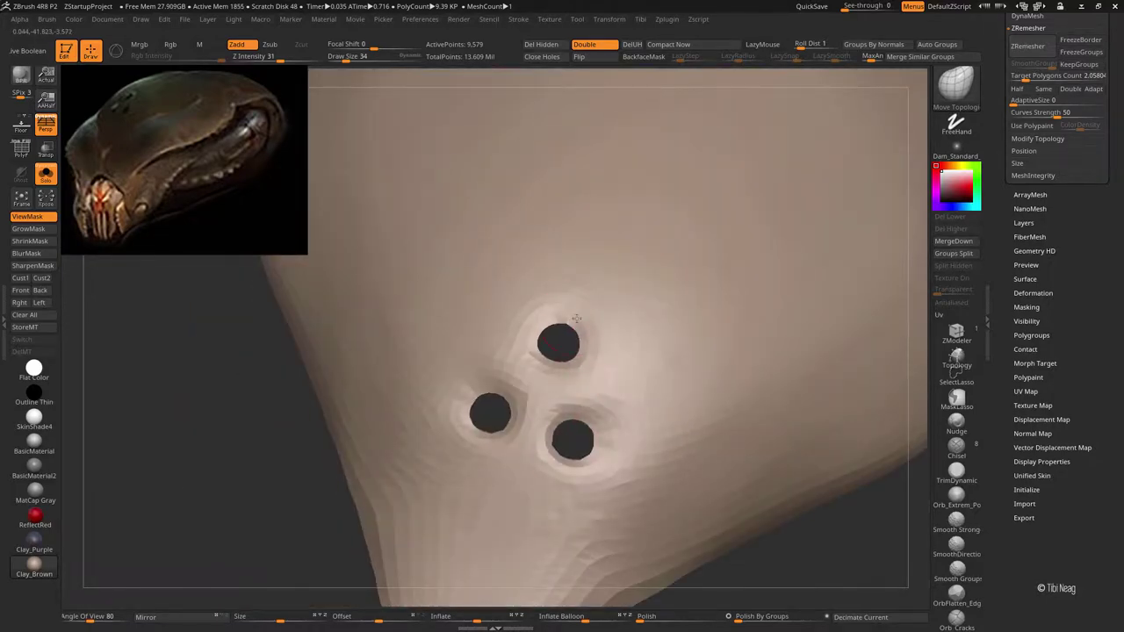
mouse_move(583, 344)
right_mouse_down()
mouse_move(620, 352)
mouse_move(630, 453)
mouse_move(476, 378)
right_mouse_up()
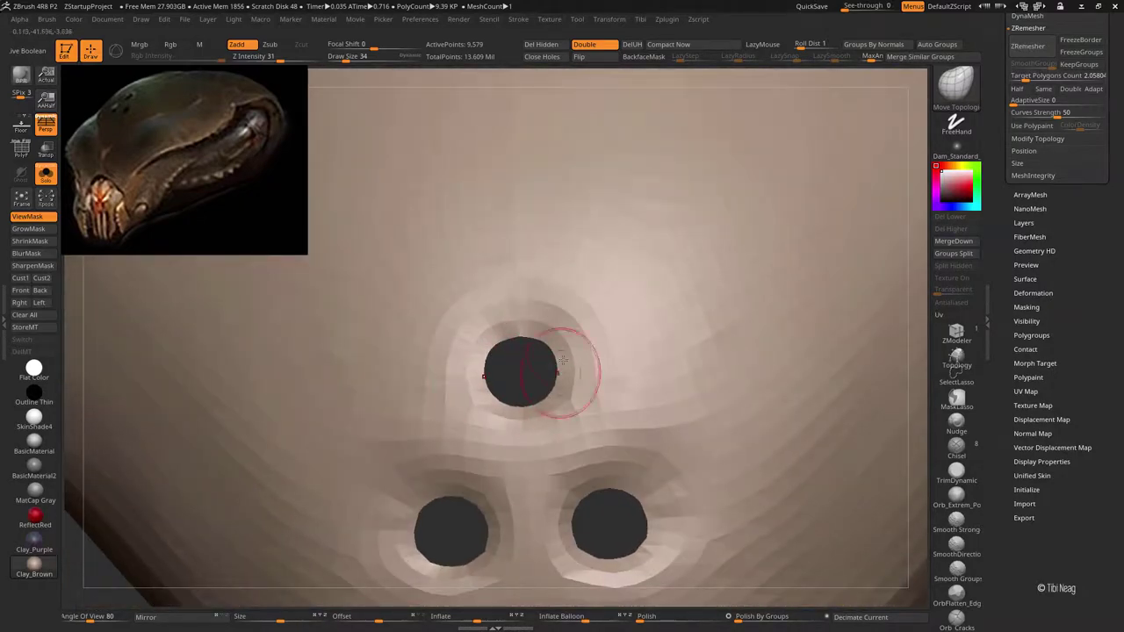
key("f")
right_click_drag(562, 362, 530, 363)
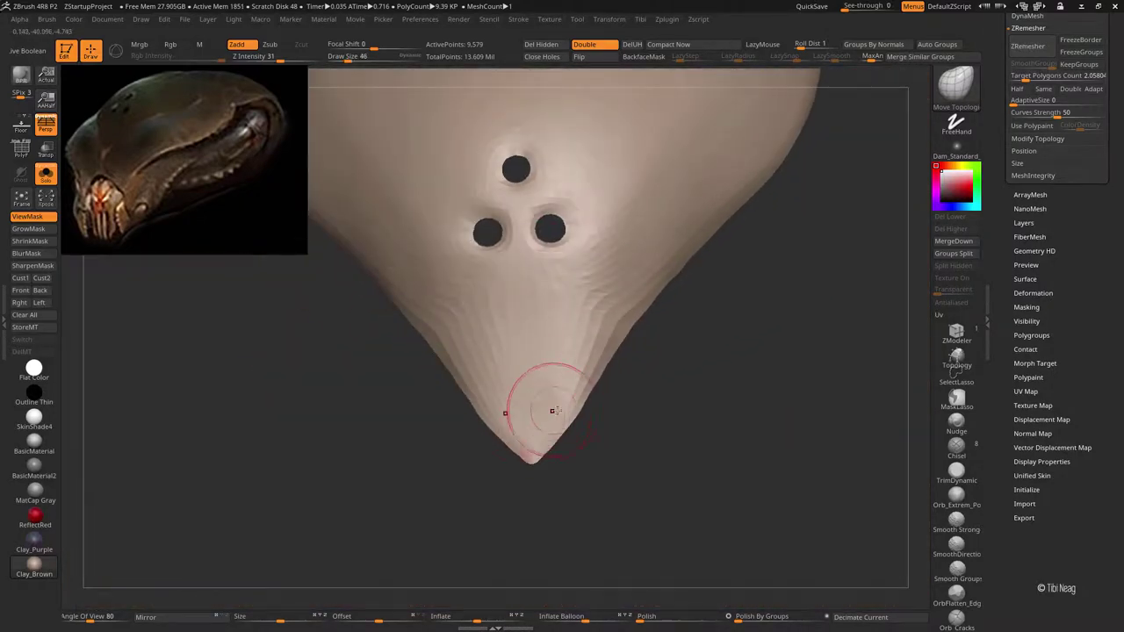
left_click_drag(481, 422, 528, 455)
mouse_move(522, 375)
right_mouse_down()
mouse_move(571, 264)
mouse_move(502, 121)
right_mouse_up()
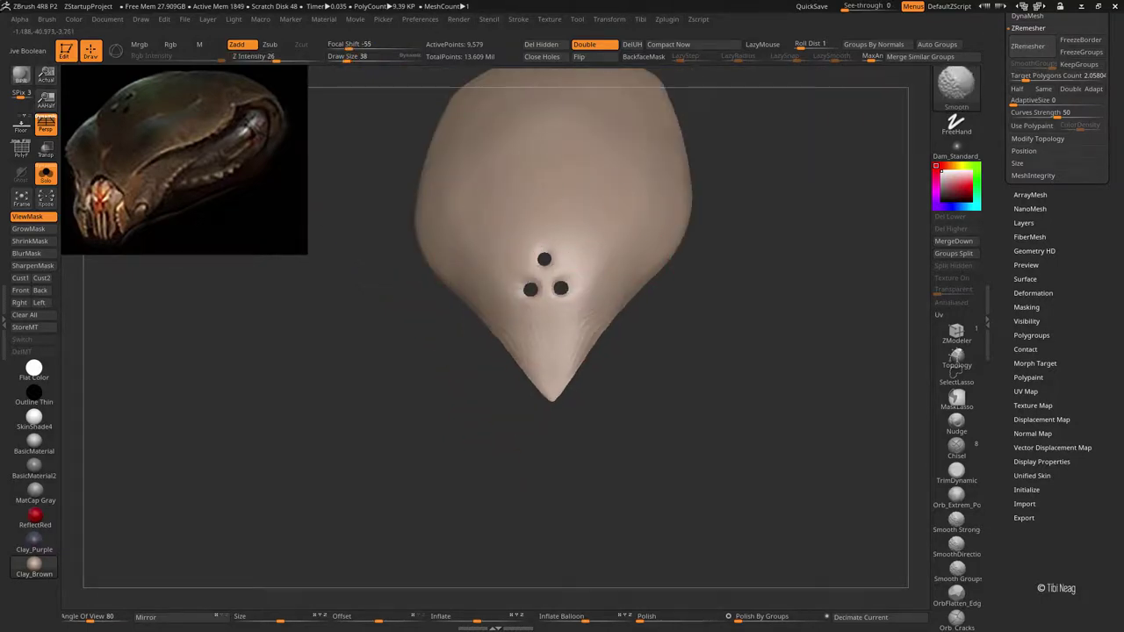
key("bracketright")
right_click_drag(645, 245, 743, 261)
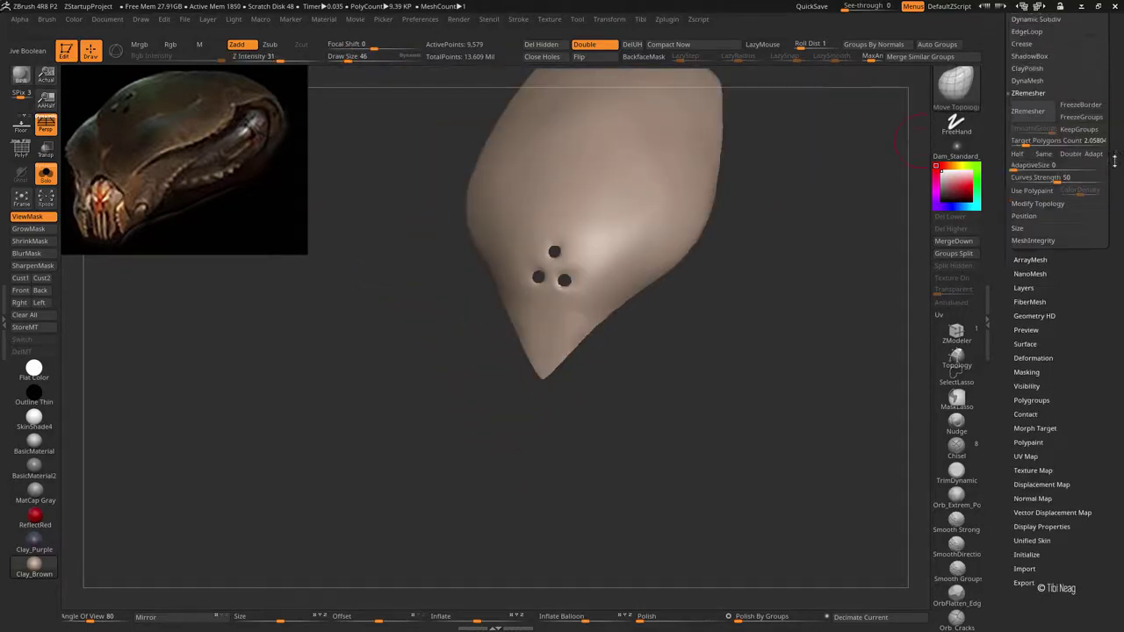
Work the hole rims with the ZModeler brush, flattening the raised rings around the lower holes
left_click_drag(743, 261, 747, 250, "ctrl")
key("shift+f")
key("b")
key("z")
key("m")
right_click_drag(706, 304, 564, 348, "ctrl")
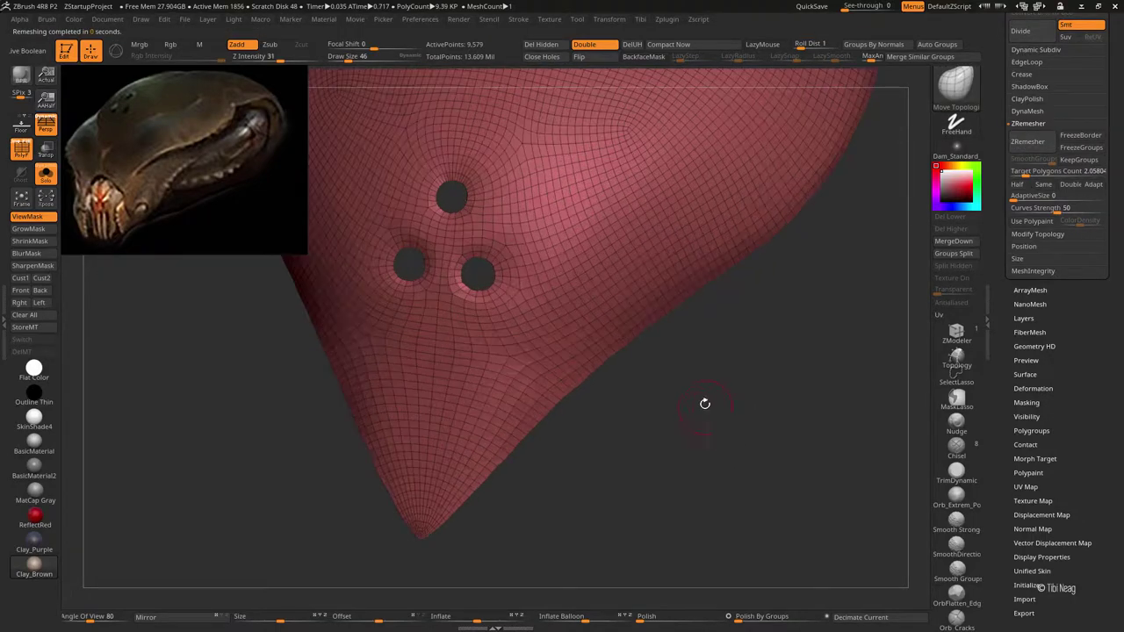
left_click_drag(499, 114, 499, 96)
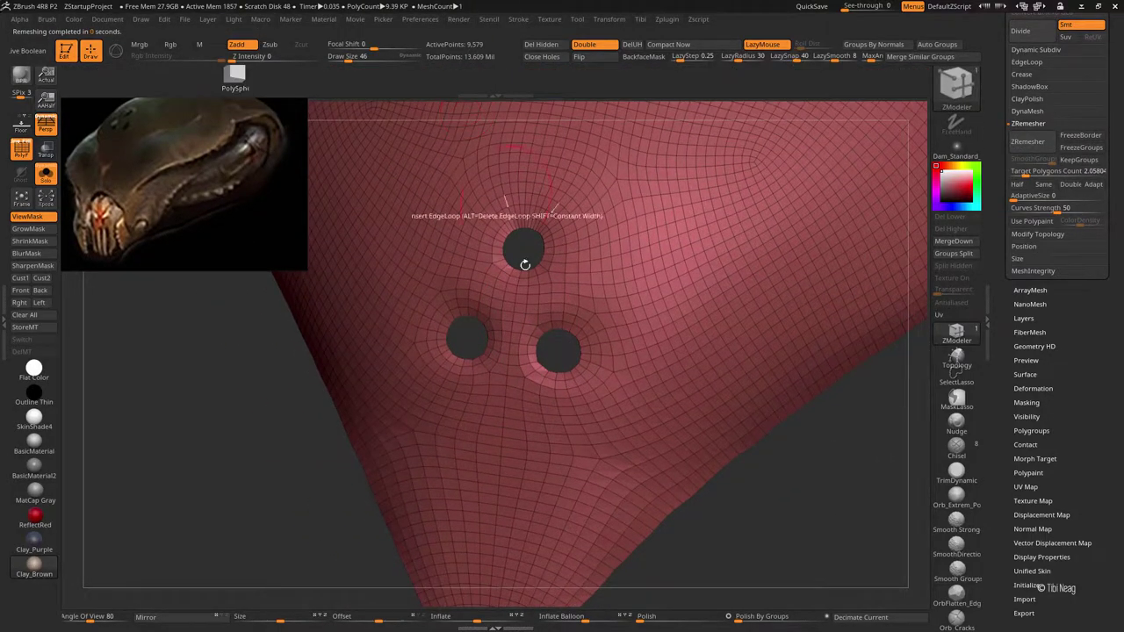
right_click_drag(525, 253, 451, 352, "ctrl")
key("space")
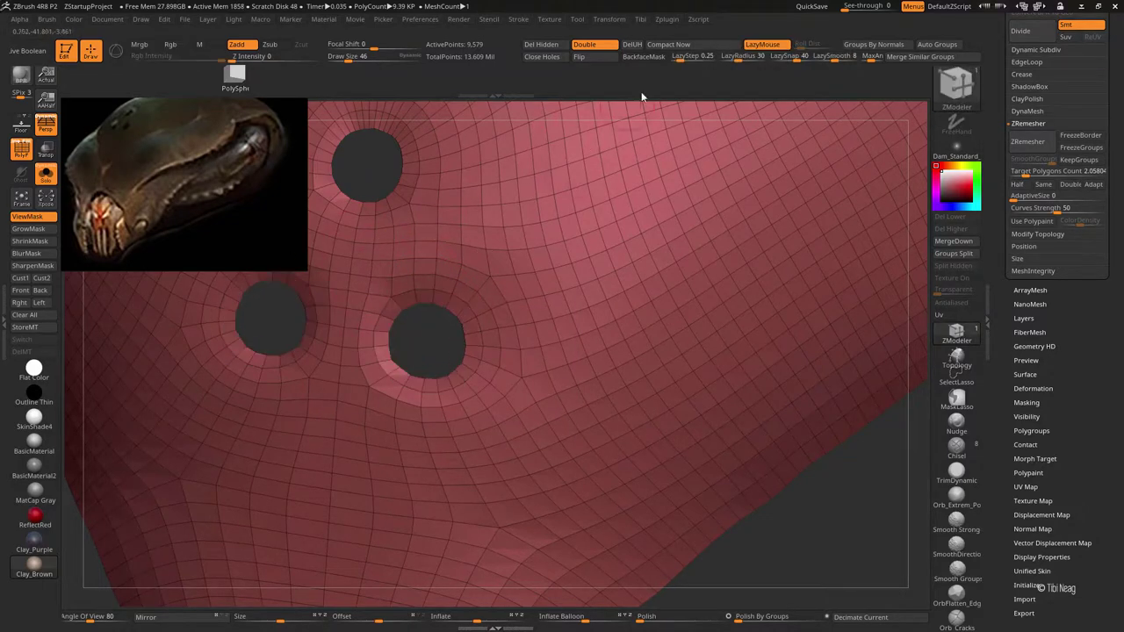
key("l")
mouse_move(419, 314)
right_mouse_down()
mouse_move(518, 293)
mouse_move(474, 307)
mouse_move(477, 319)
mouse_move(508, 285)
right_mouse_up()
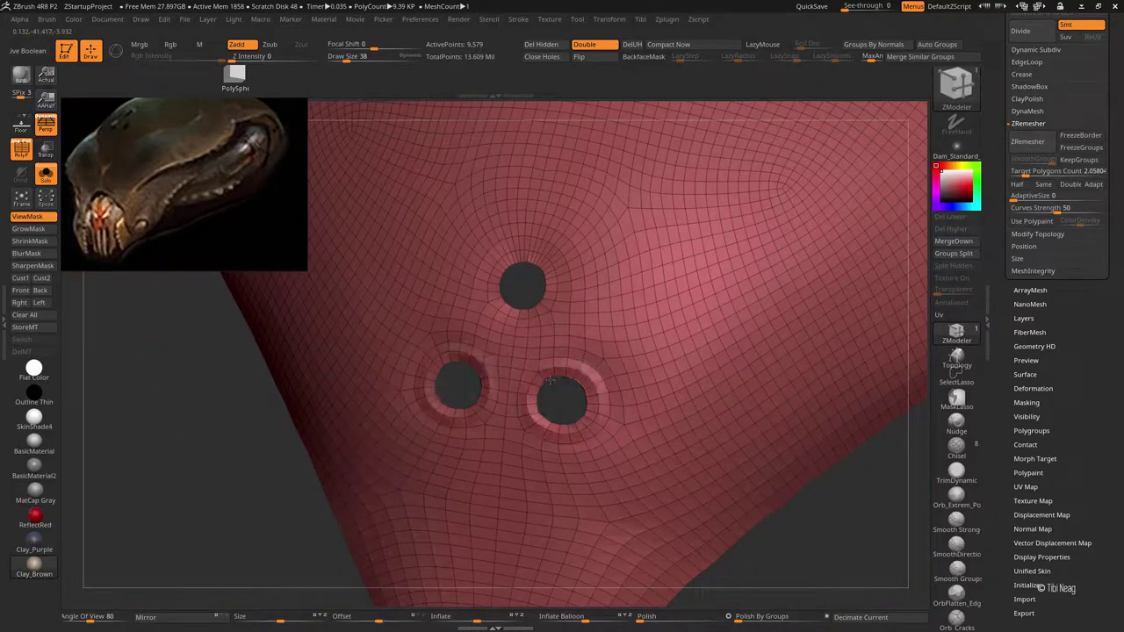
right_click_drag(557, 396, 578, 400, "alt")
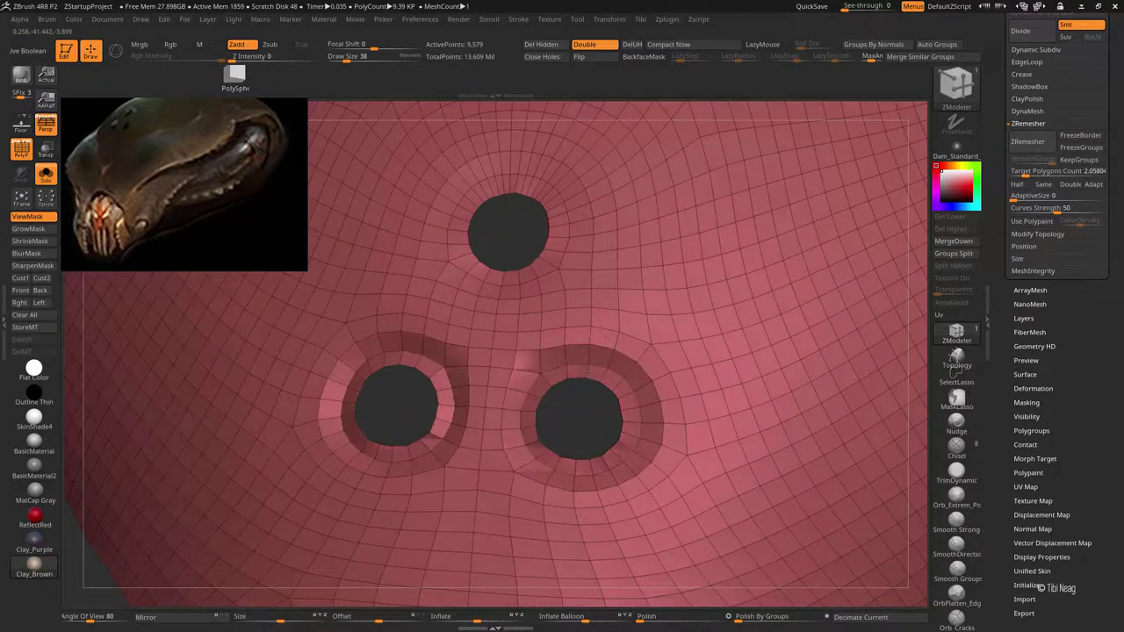
left_click_drag(578, 400, 569, 363, "shift")
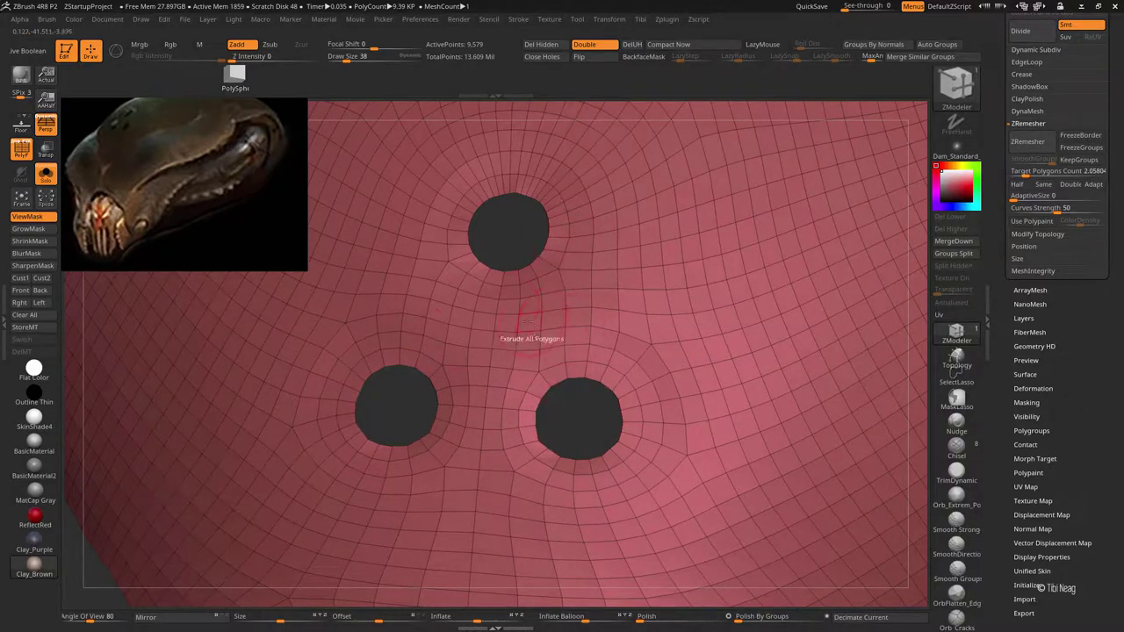
key("ctrl+z")
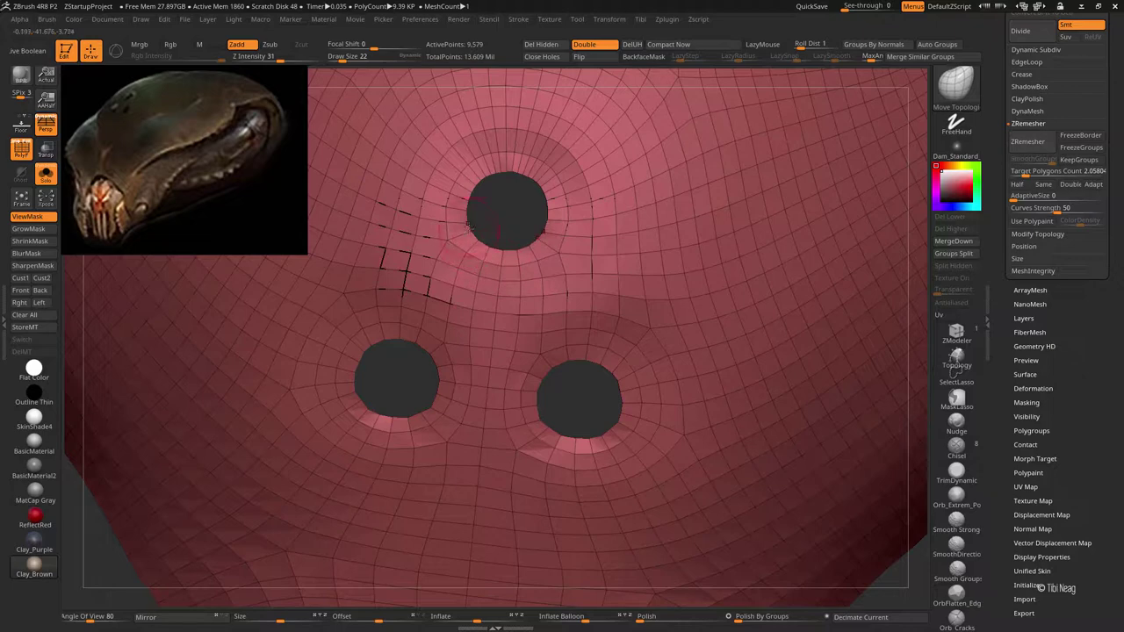
ZRemesh the plate into cleaner, evenly spaced quads
mouse_move(468, 227)
right_mouse_down("alt")
mouse_move(527, 329)
mouse_move(531, 263)
mouse_move(505, 356)
right_mouse_up("alt")
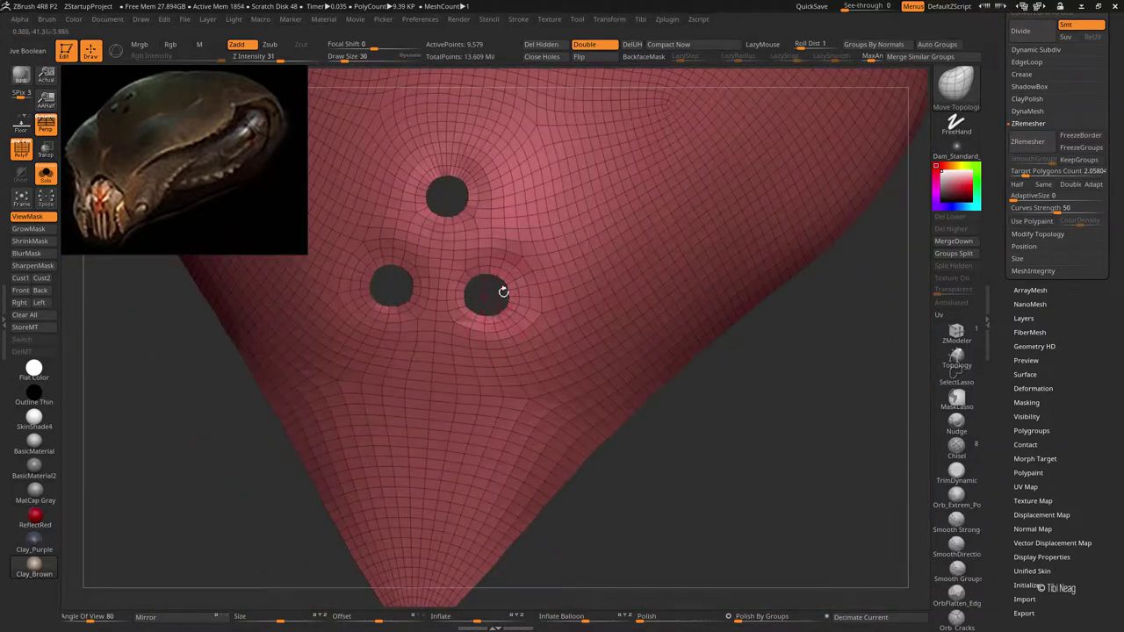
right_click_drag(527, 286, 507, 275)
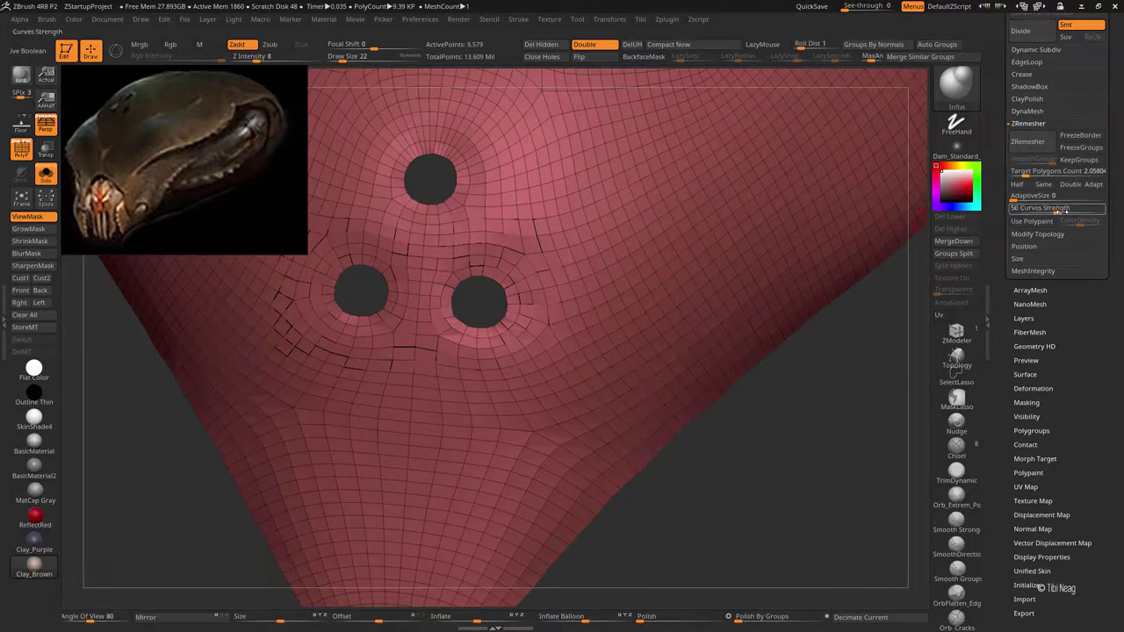
left_click(1028, 142)
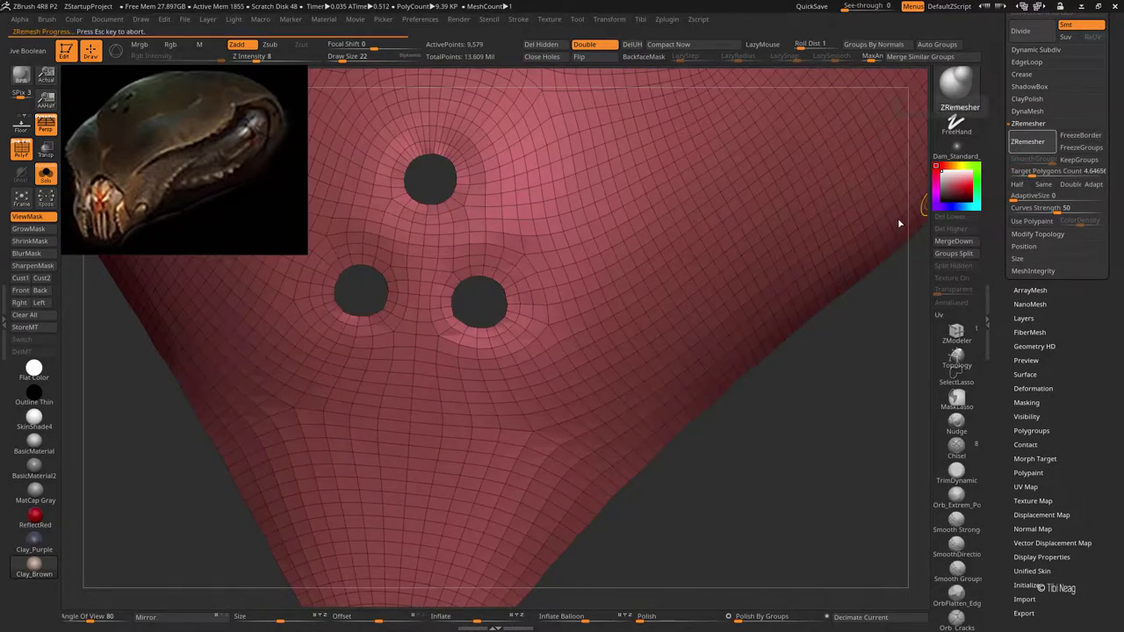
key("f")
right_click_drag(781, 286, 960, 308)
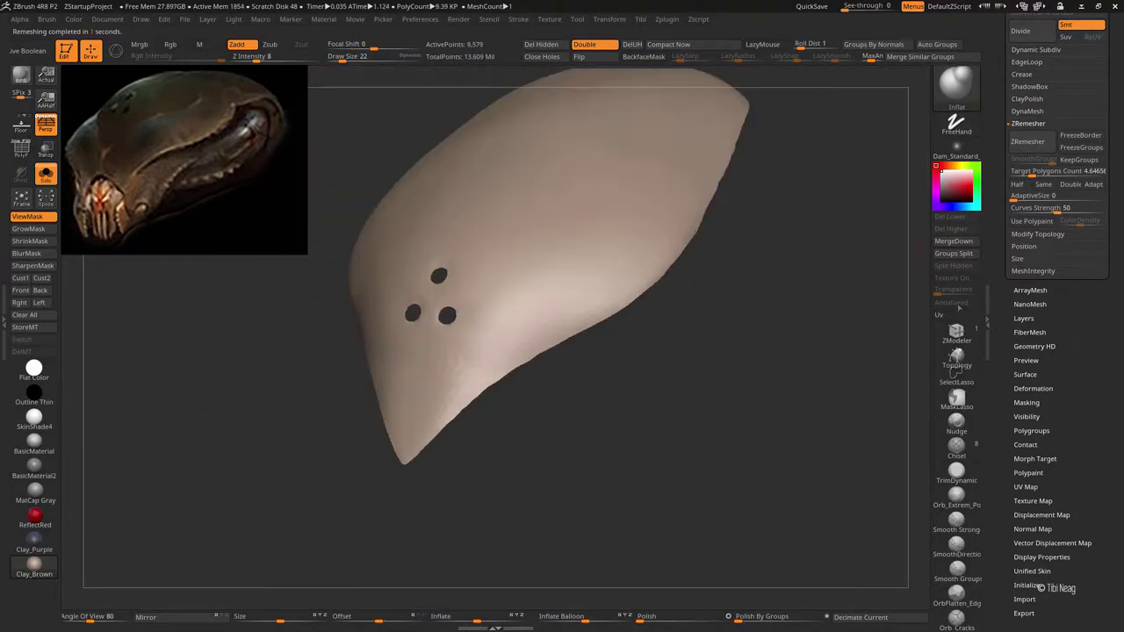
Extrude all polygons to thicken the plate, then hide part of it with a selection rectangle
left_click(957, 332)
right_click_drag(878, 368, 699, 349)
key("space")
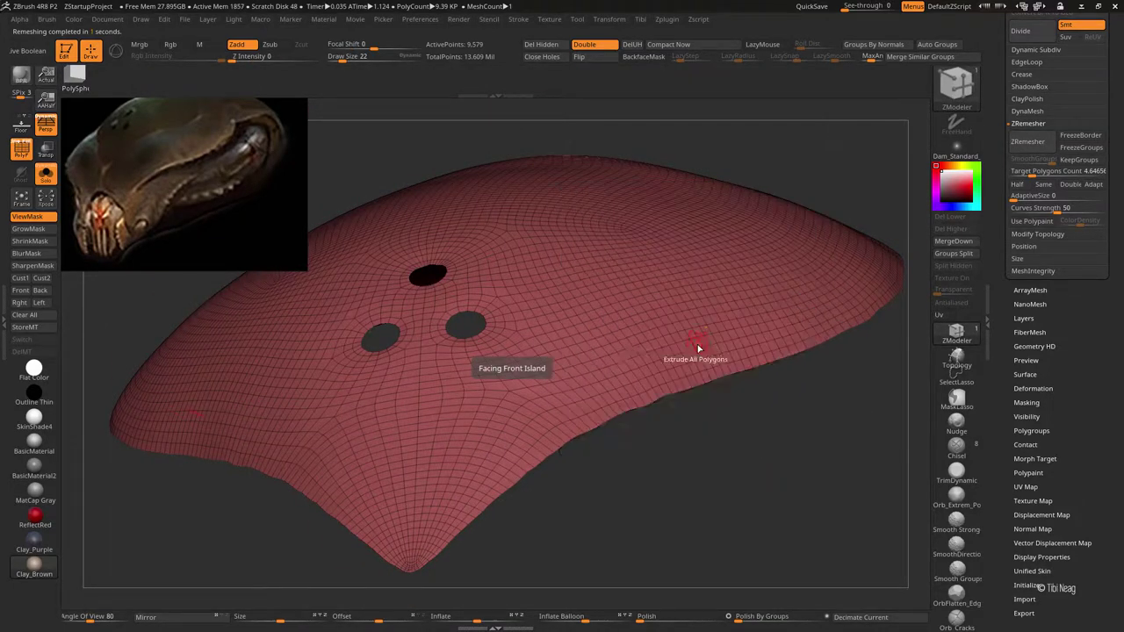
left_click_drag(699, 349, 667, 369)
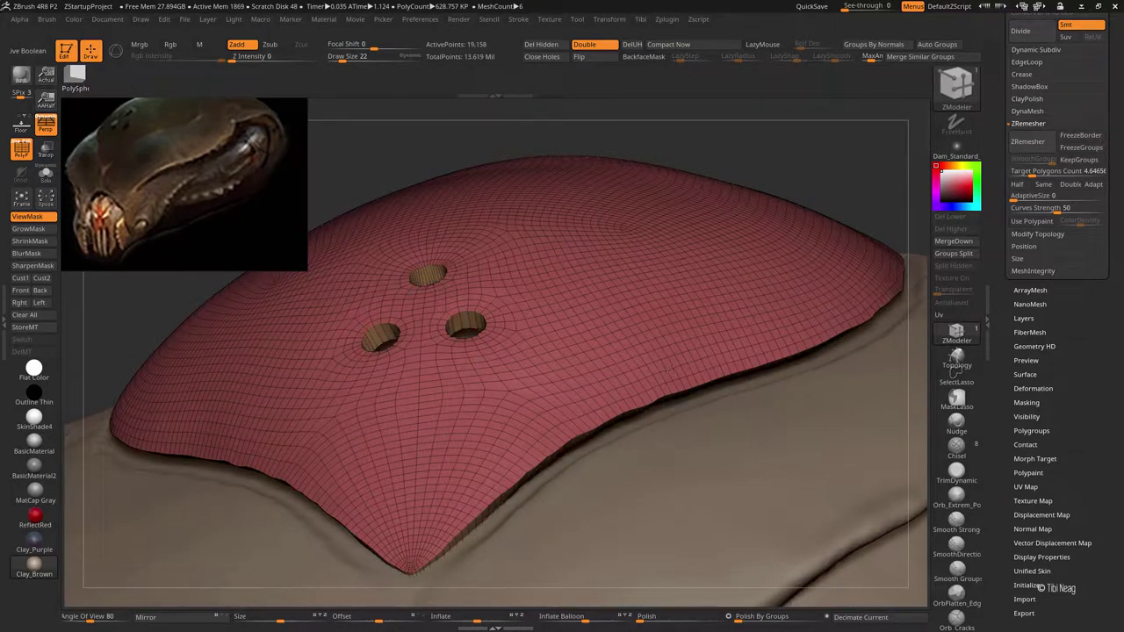
left_click_drag(853, 138, 615, 371)
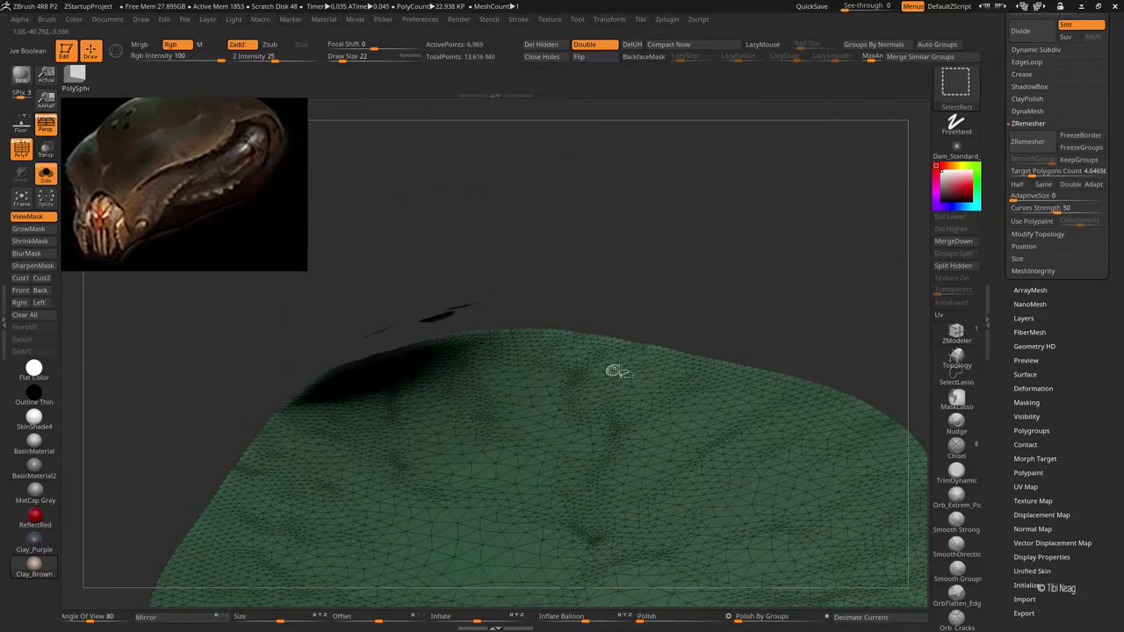
left_click(615, 371, "ctrl+shift")
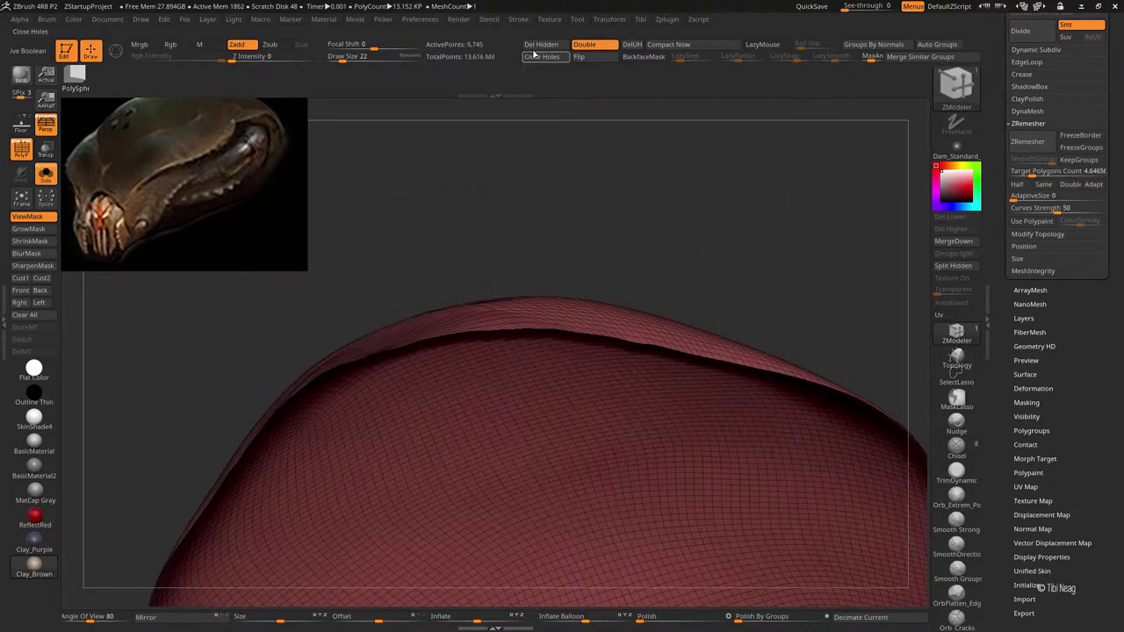
mouse_move(667, 254)
left_mouse_down()
mouse_move(606, 235)
mouse_move(1023, 231)
left_mouse_up()
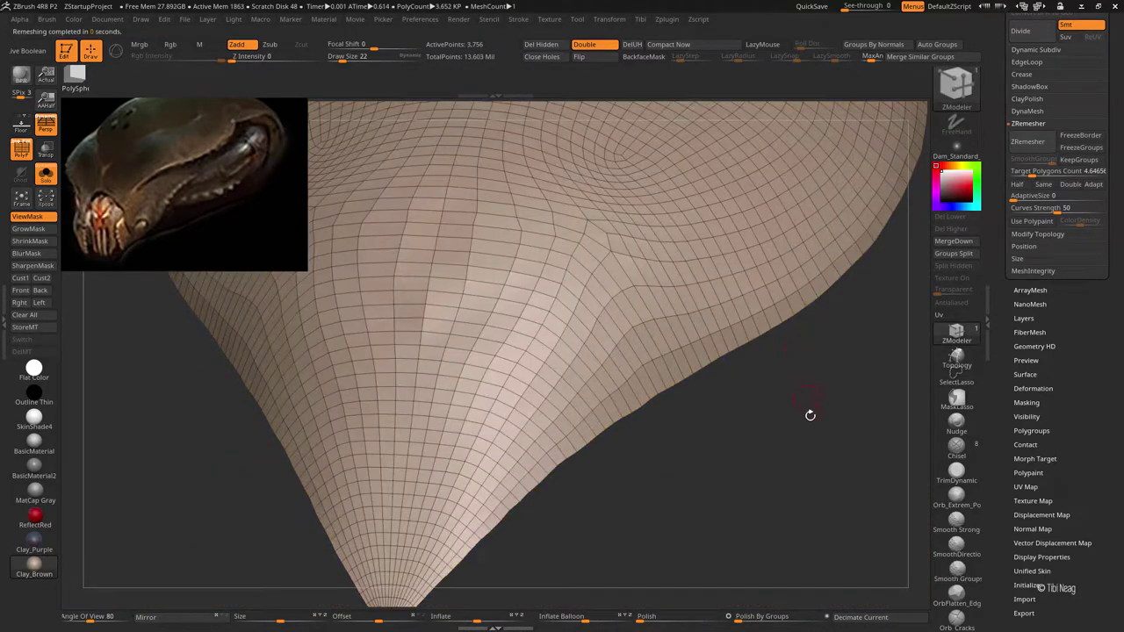
Lower the target polygon count and ZRemesh the plate to 166 points, then show the skull
key("Return")
left_click(1028, 141)
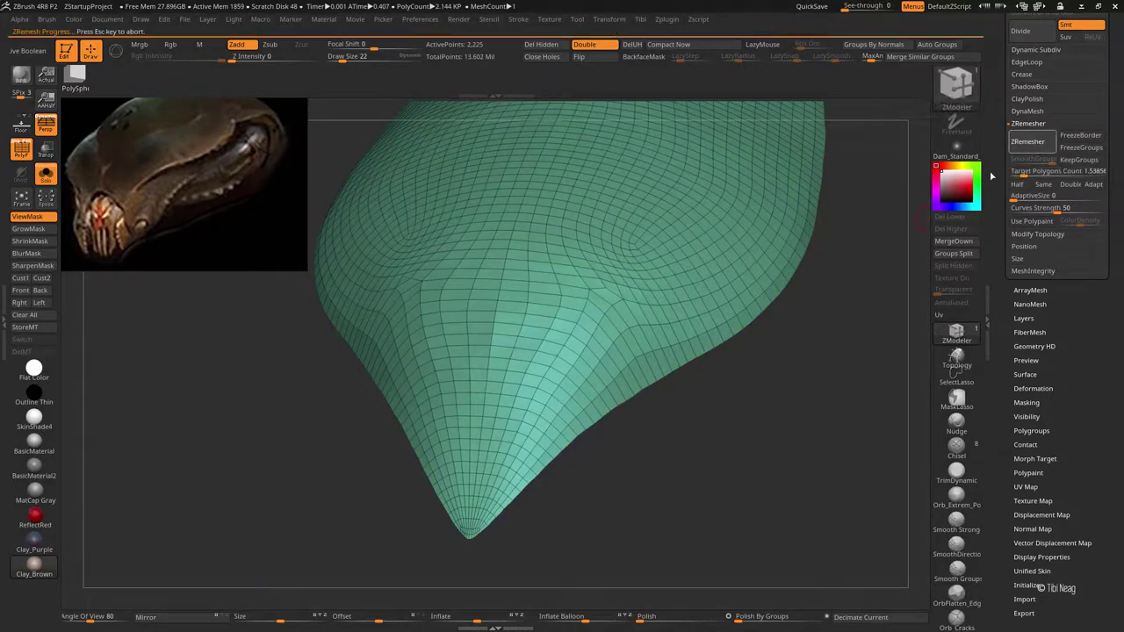
left_click(1028, 141)
left_click_drag(846, 366, 816, 286)
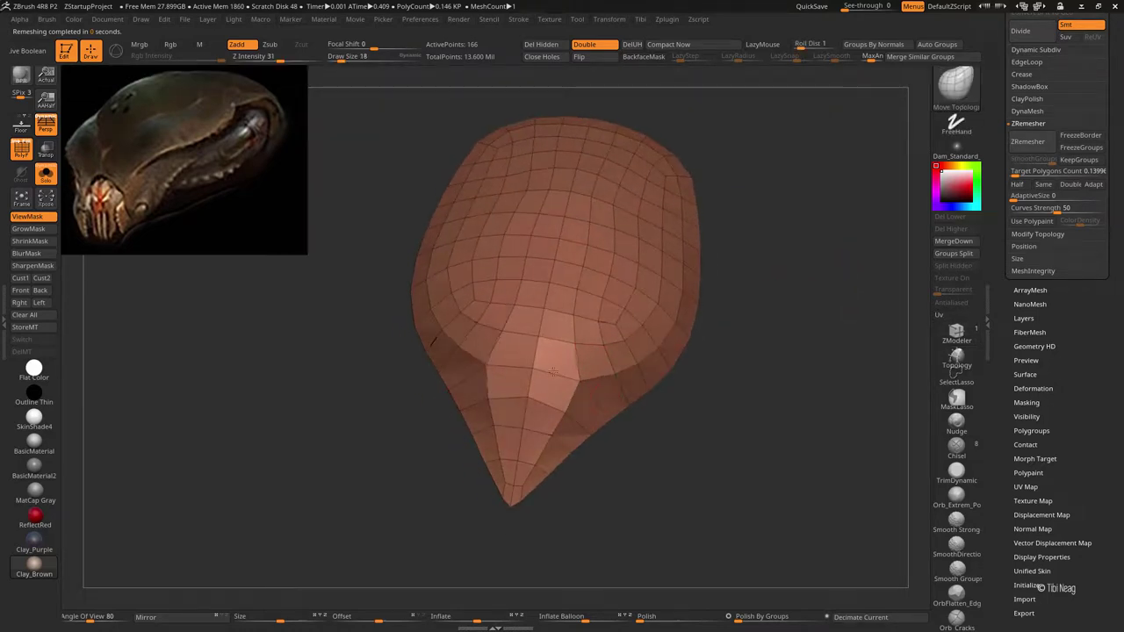
left_click_drag(578, 387, 640, 369)
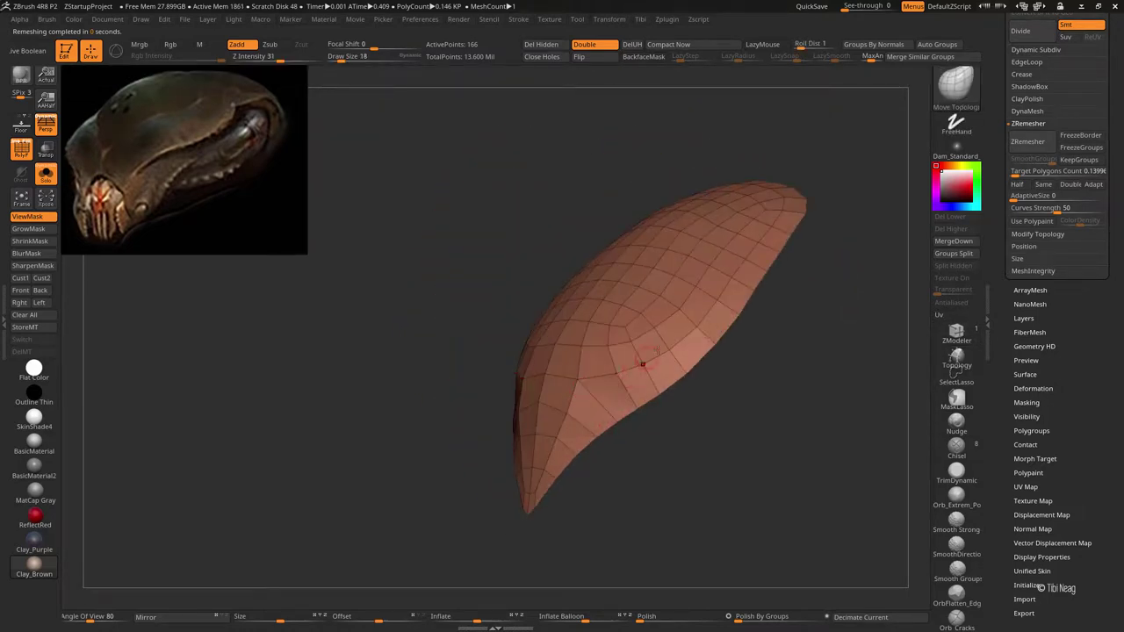
key("ctrl+shift+s")
key("shift+f")
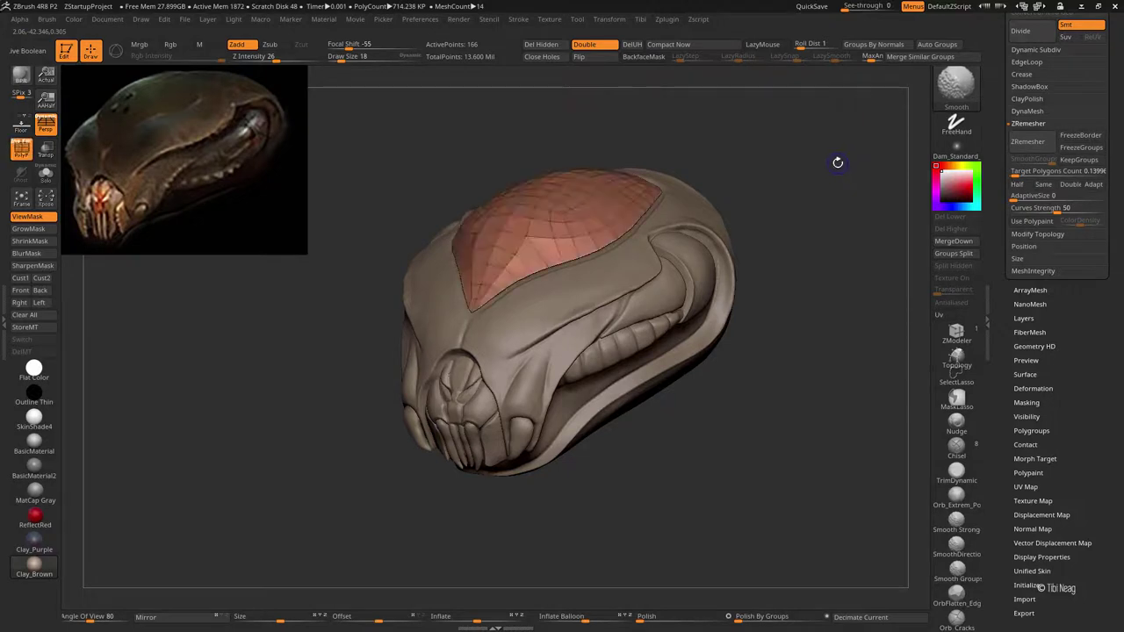
Check the low-poly plate's fit from the front and side of the skull, then solo it
key("shift+f")
right_click_drag(563, 264, 527, 290, "ctrl")
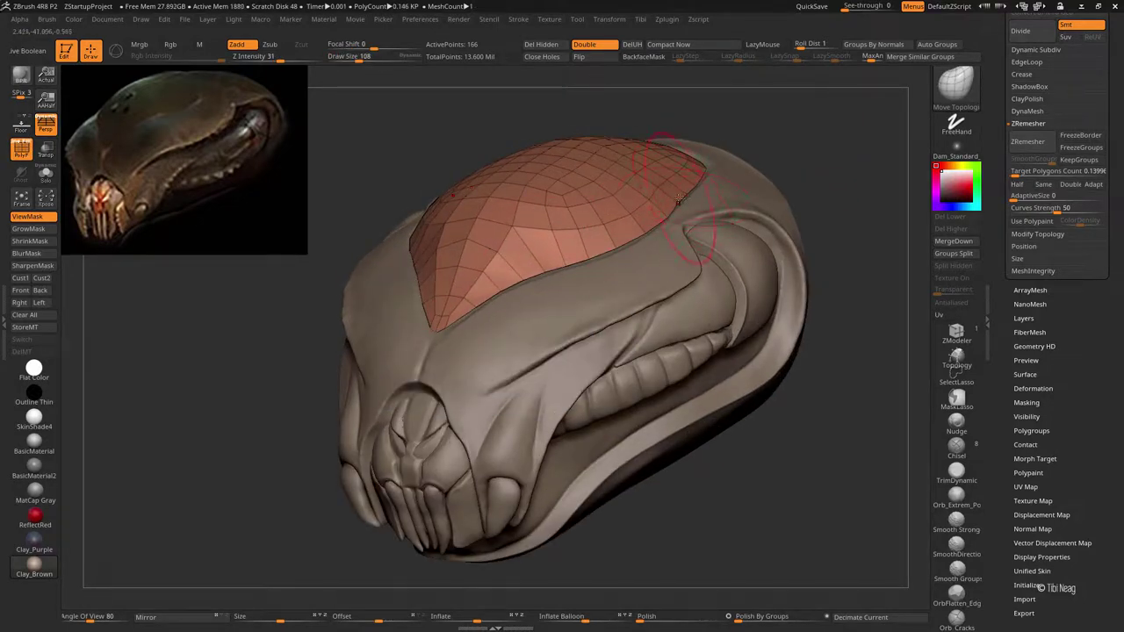
right_click_drag(694, 195, 638, 295)
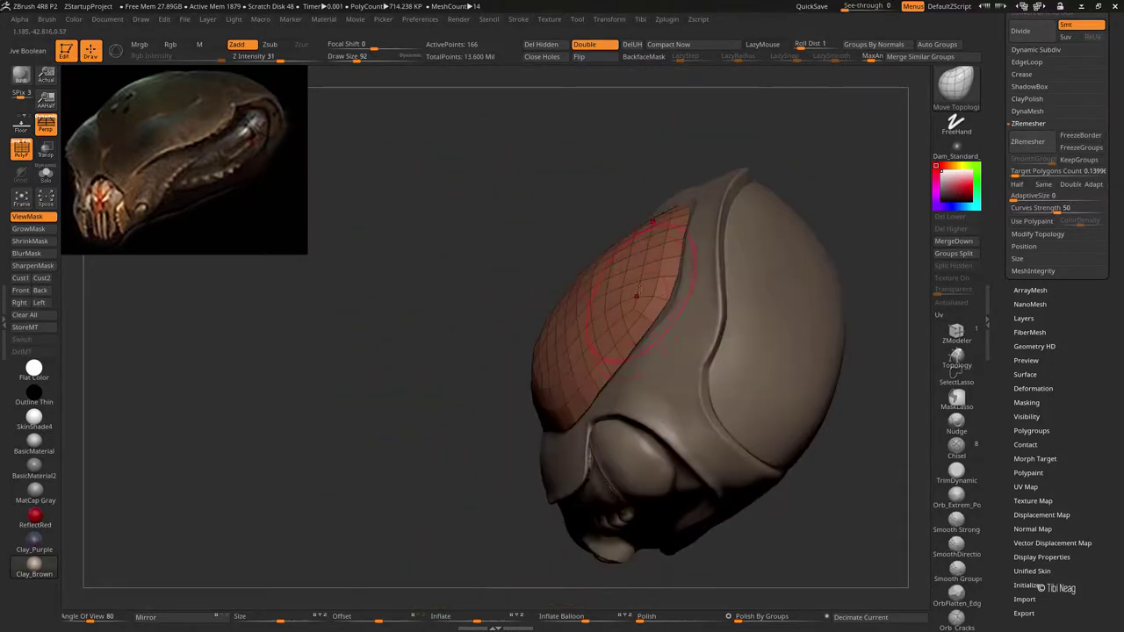
mouse_move(722, 277)
right_mouse_down()
mouse_move(711, 263)
mouse_move(703, 301)
mouse_move(619, 247)
right_mouse_up()
left_click(46, 173)
mouse_move(820, 208)
right_mouse_down()
mouse_move(547, 445)
mouse_move(562, 412)
mouse_move(550, 404)
right_mouse_up()
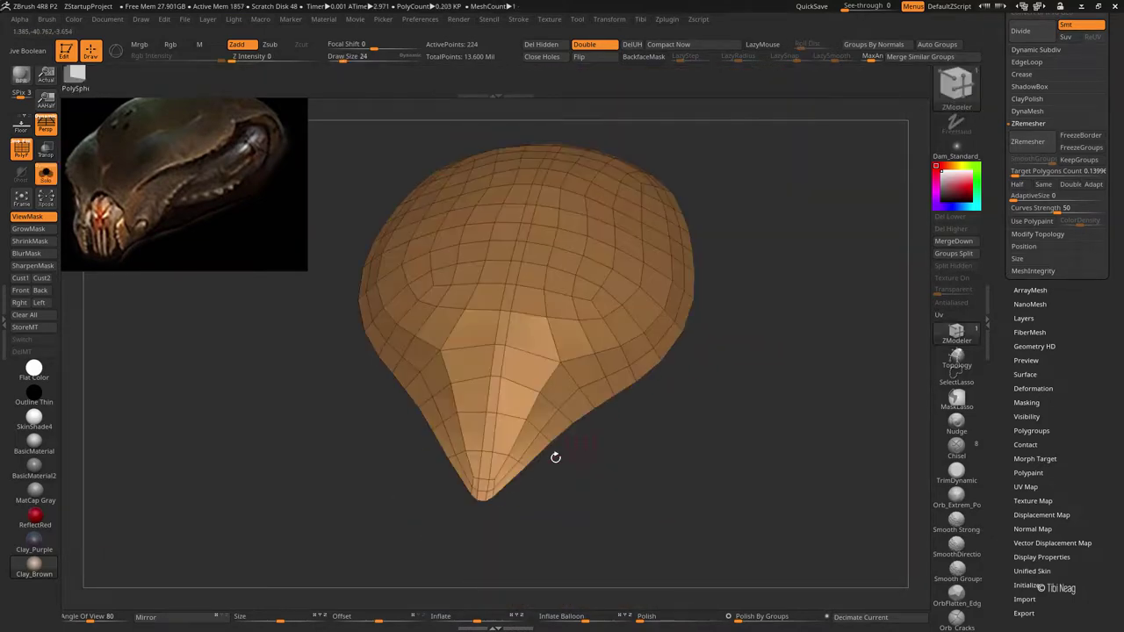
Insert a new edge loop across the low-poly plate with ZModeler Edge Insert
left_click(957, 420)
mouse_move(532, 339)
right_mouse_down()
mouse_move(549, 340)
mouse_move(497, 337)
right_mouse_up()
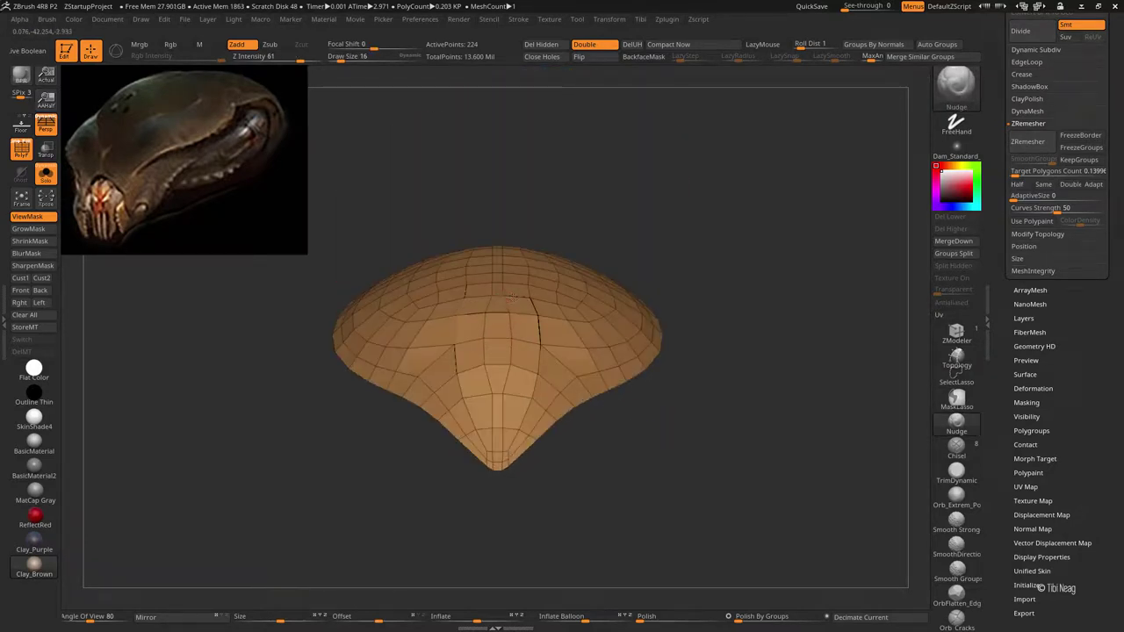
scroll(586, 301, "up", 3)
left_click(956, 334)
key("space")
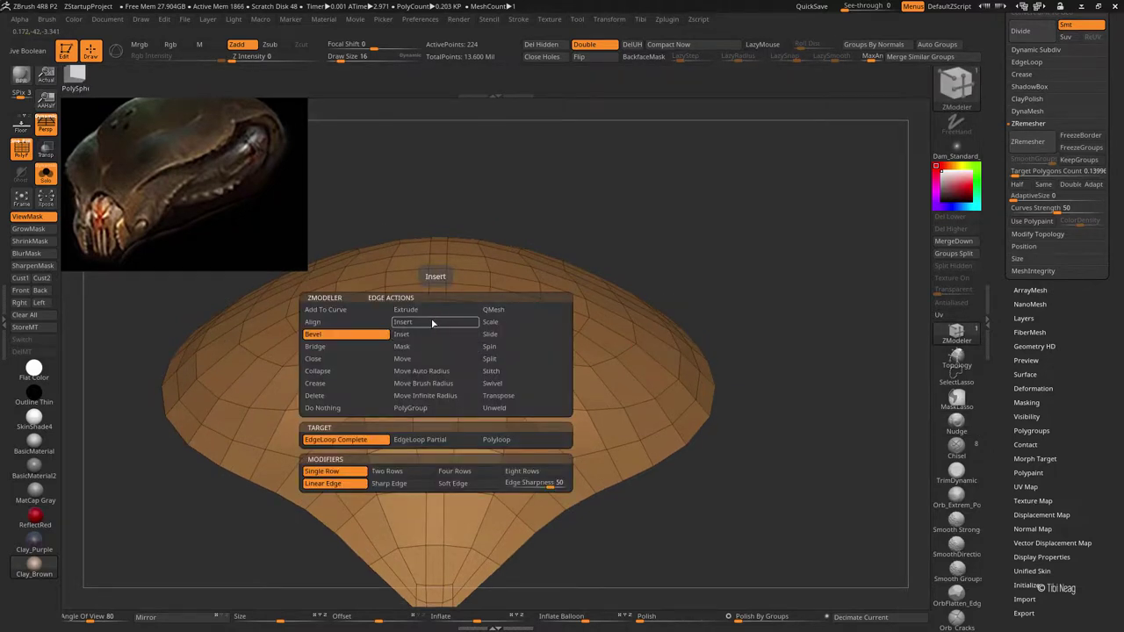
left_click(459, 374)
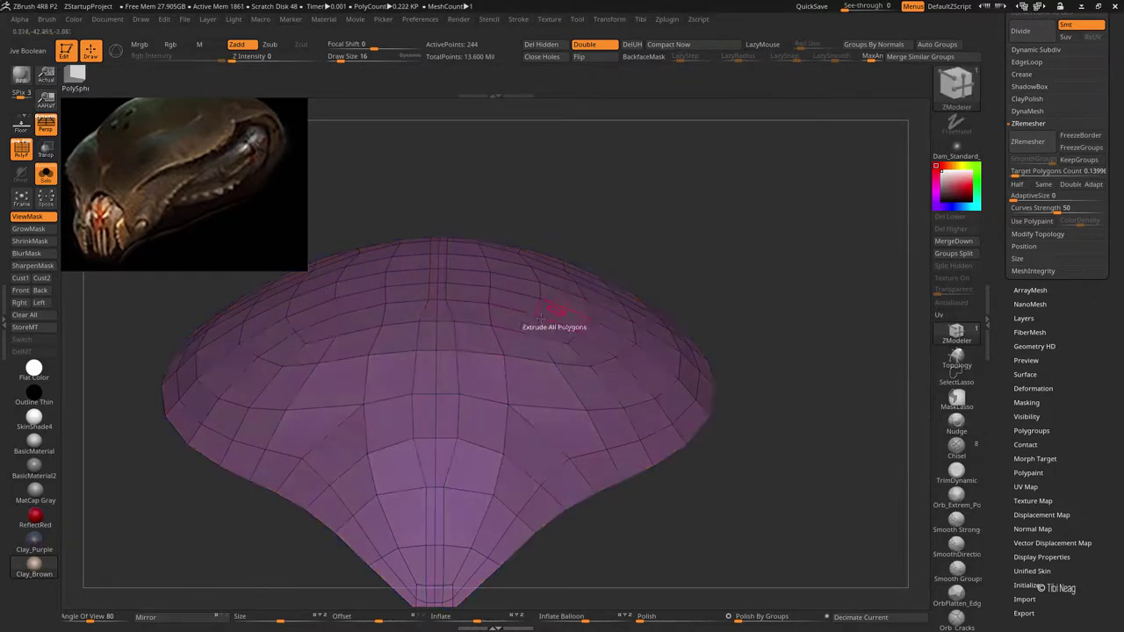
Nudge the edges near the plate's tip into shape
left_click(956, 430)
right_click_drag(527, 369, 530, 306)
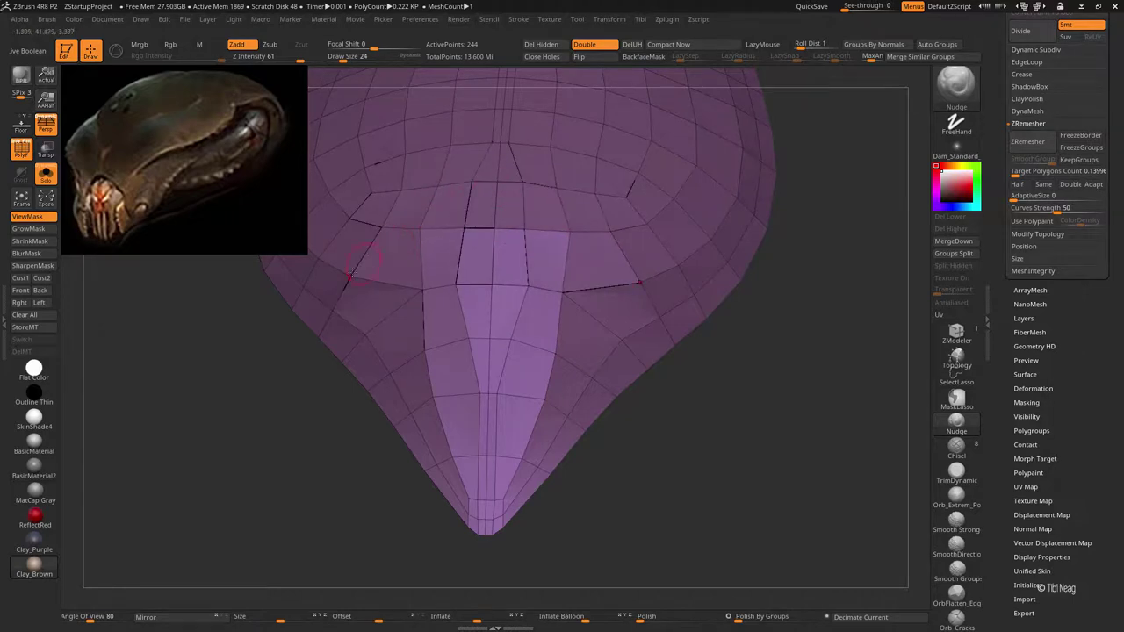
right_click_drag(363, 262, 398, 268)
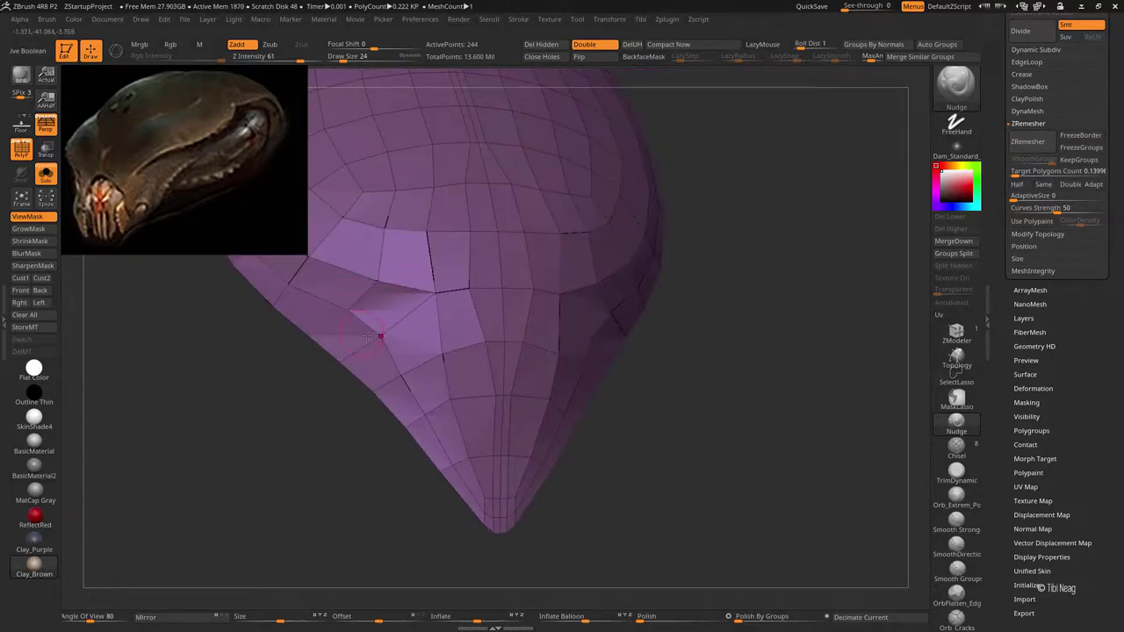
right_click_drag(419, 367, 505, 396)
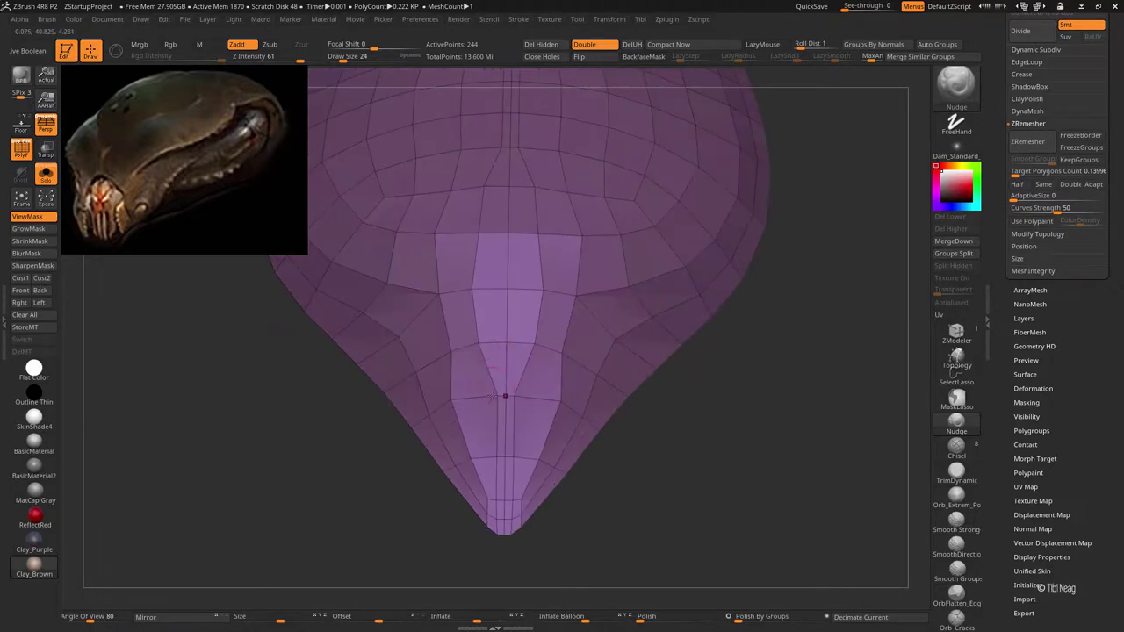
left_click_drag(459, 458, 462, 407)
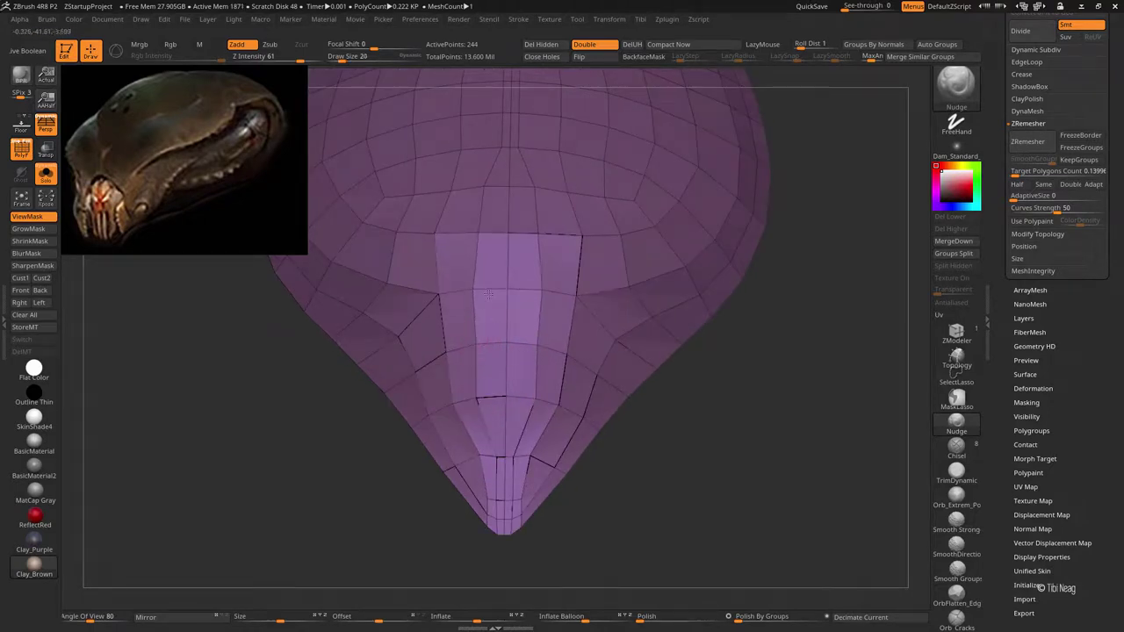
right_click_drag(488, 295, 543, 288)
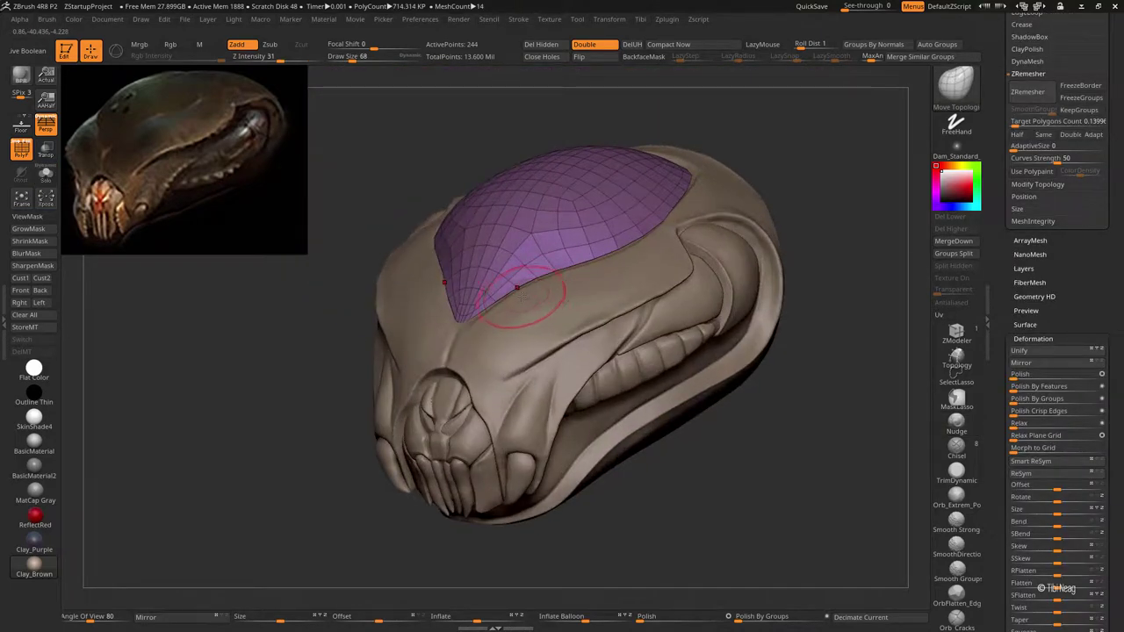
Orbit around the head to inspect the plate edge beside the eye bulge, toggling the wireframe
mouse_move(521, 295)
right_mouse_down()
mouse_move(515, 326)
mouse_move(440, 348)
mouse_move(492, 263)
mouse_move(545, 219)
mouse_move(619, 198)
mouse_move(637, 304)
right_mouse_up()
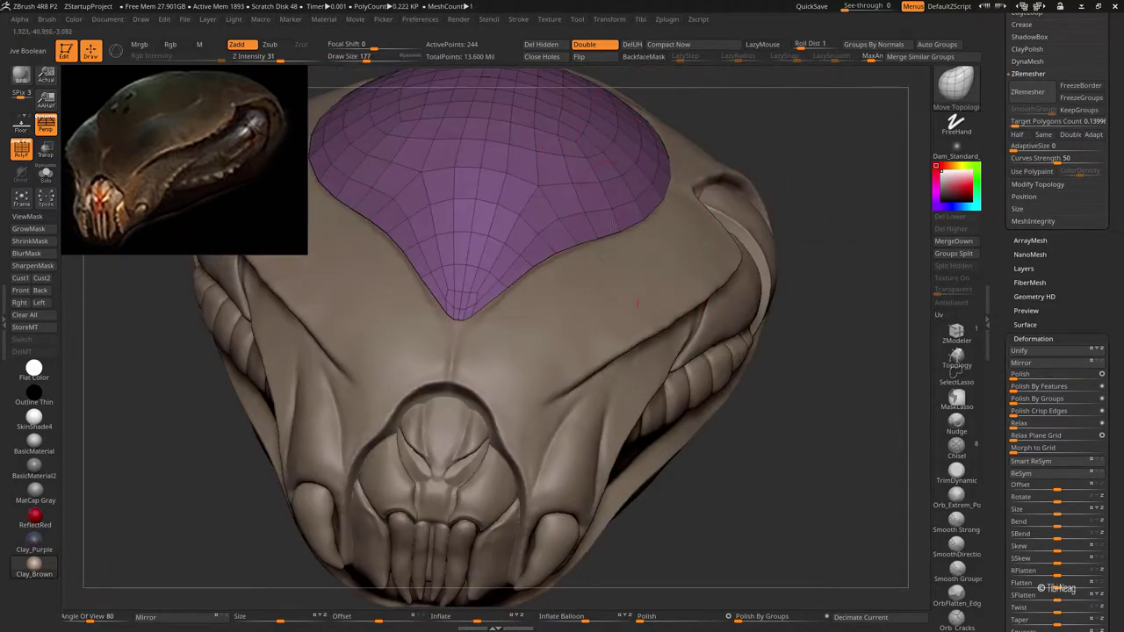
mouse_move(516, 256)
right_mouse_down()
mouse_move(768, 110)
mouse_move(615, 270)
mouse_move(552, 275)
mouse_move(619, 202)
mouse_move(590, 281)
right_mouse_up()
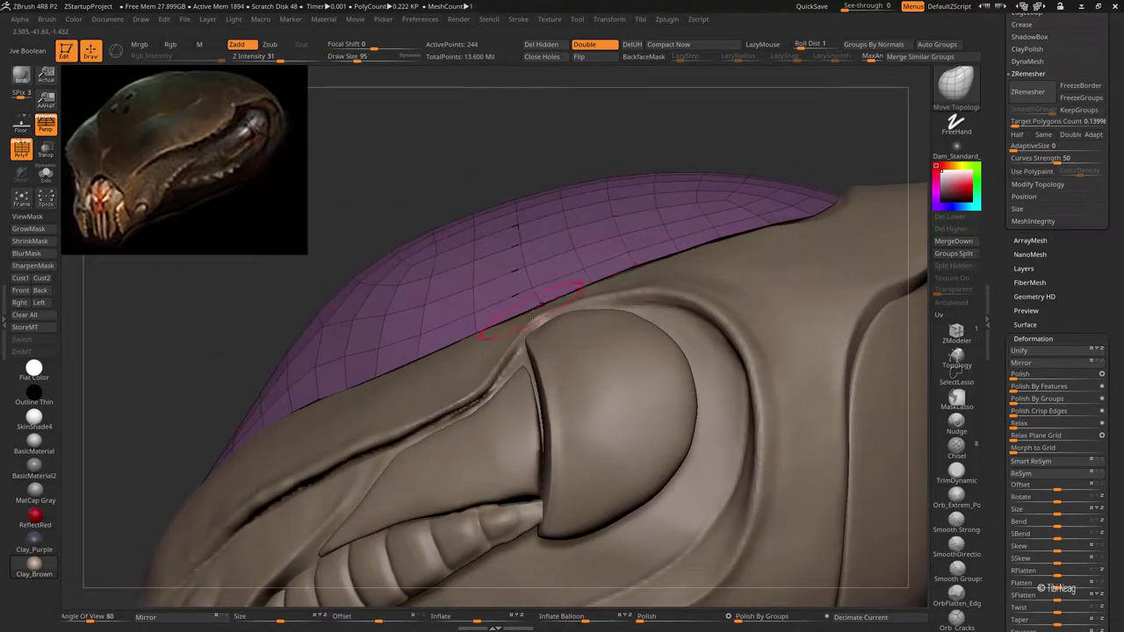
mouse_move(532, 313)
right_mouse_down("ctrl")
mouse_move(726, 245)
mouse_move(421, 251)
mouse_move(468, 257)
mouse_move(709, 160)
right_mouse_up("ctrl")
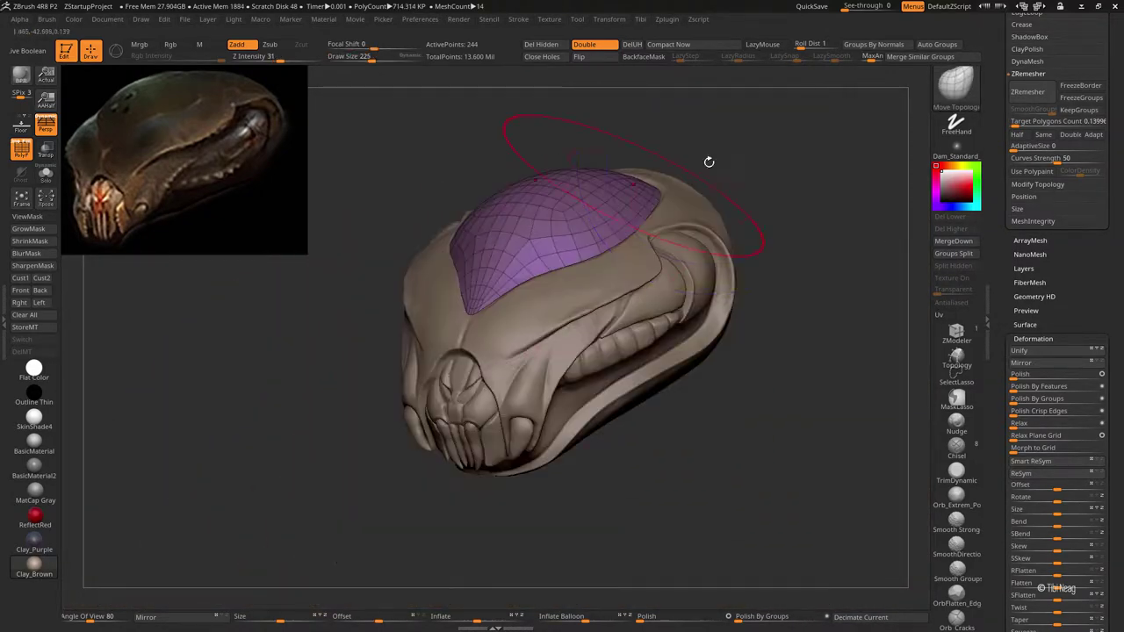
key("shift+f")
right_click_drag(501, 294, 392, 274)
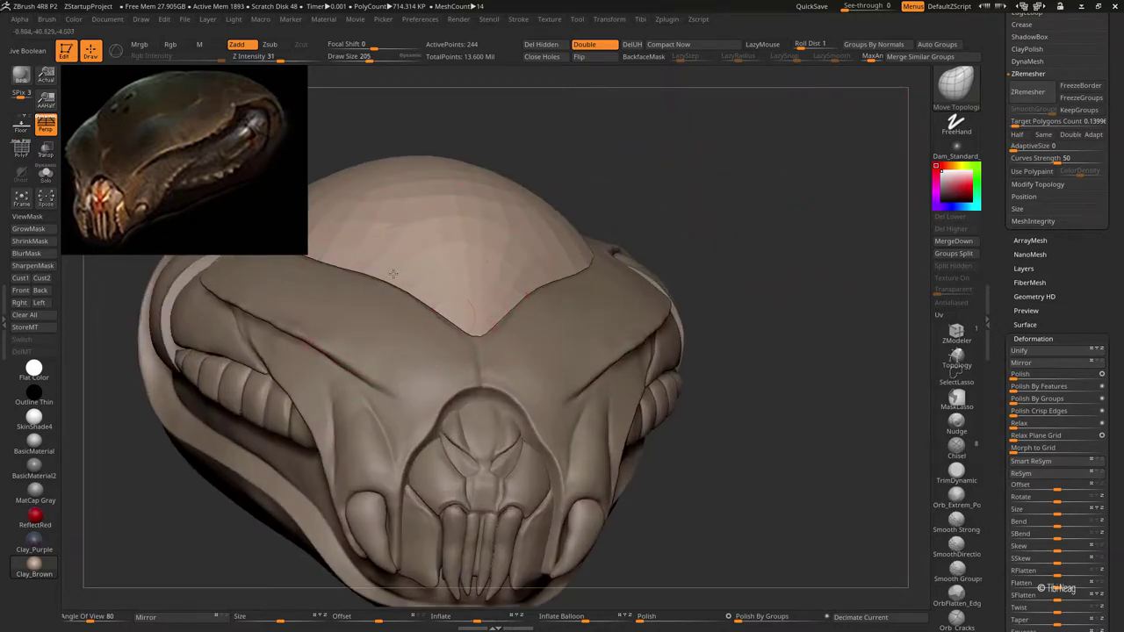
key("shift+f")
right_click_drag(687, 188, 689, 189)
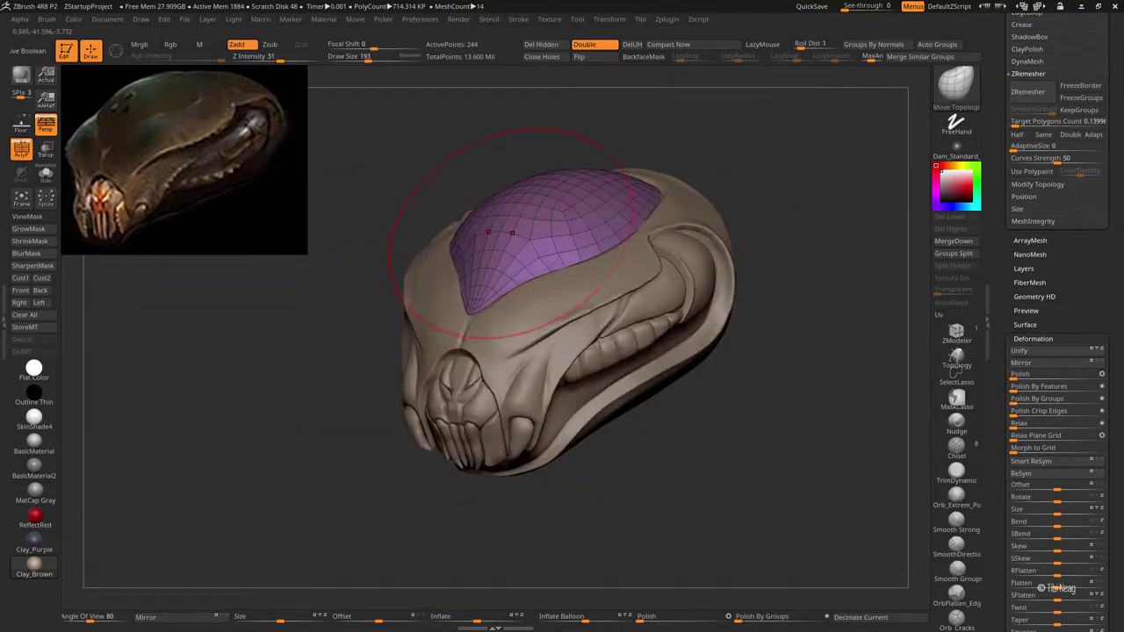
Solo the carapace plate with the ZModeler brush active and pick the Nudge action
key("b")
key("z")
key("m")
key("ctrl+shift+s")
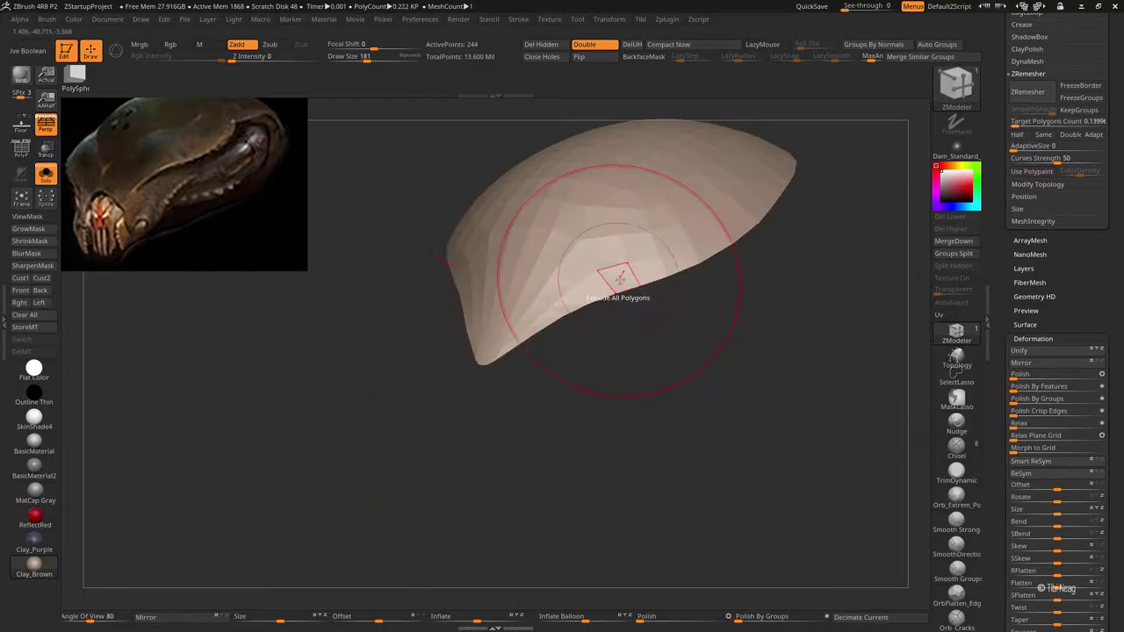
mouse_move(790, 369)
left_mouse_down()
mouse_move(767, 198)
mouse_move(571, 384)
mouse_move(808, 395)
mouse_move(575, 341)
left_mouse_up()
key("shift+f")
key("ctrl+shift+s")
key("space")
left_click(569, 340)
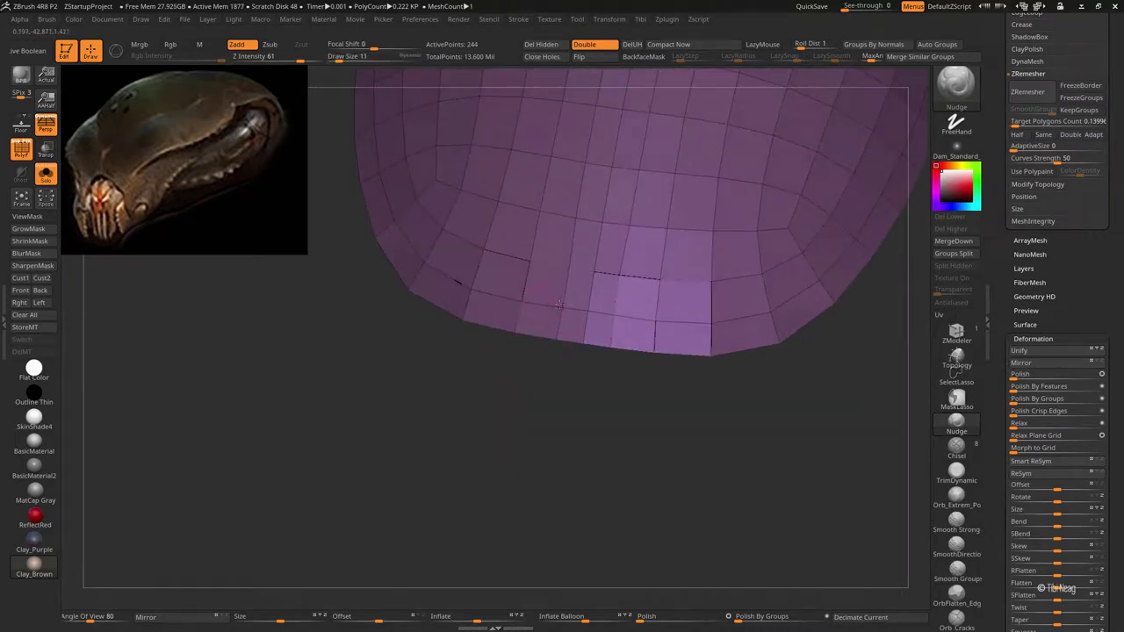
mouse_move(586, 313)
left_mouse_down()
mouse_move(598, 379)
mouse_move(901, 368)
left_mouse_up()
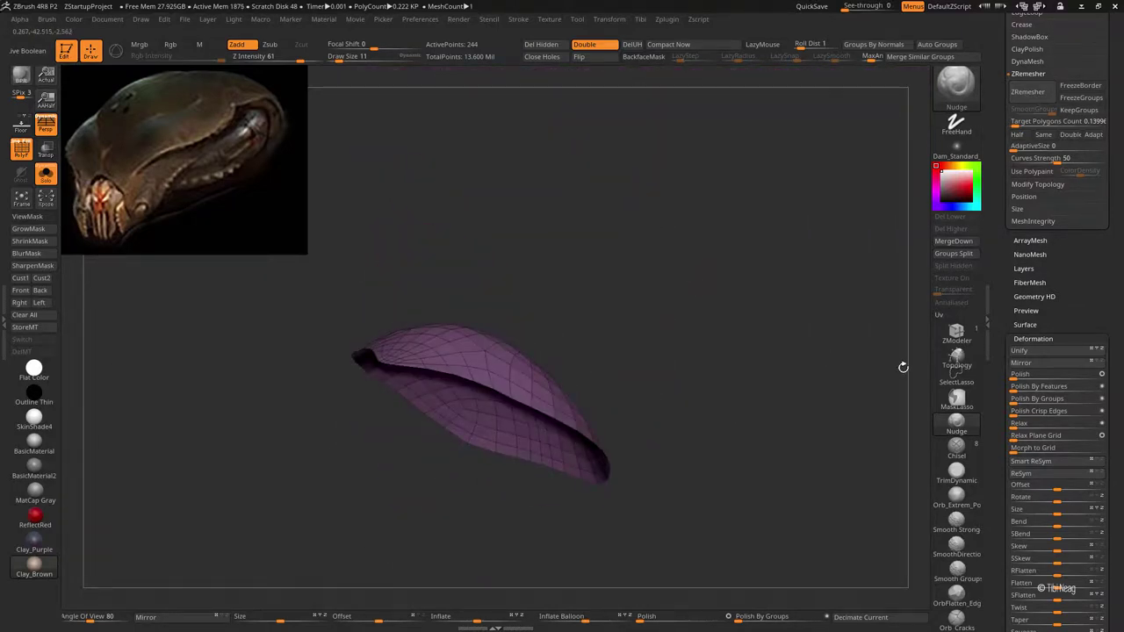
Extrude all polygons to thicken the plate and set crease tolerance to 65
left_click(957, 334)
left_click_drag(620, 304, 582, 373)
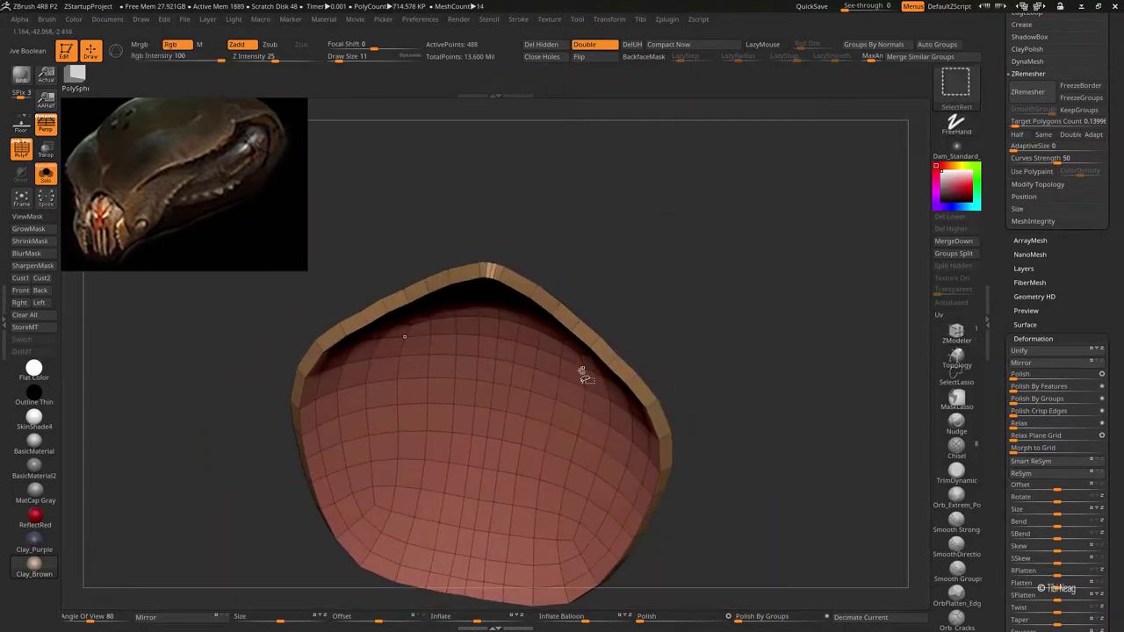
left_click_drag(650, 76, 592, 206)
key("shift+f")
key("space")
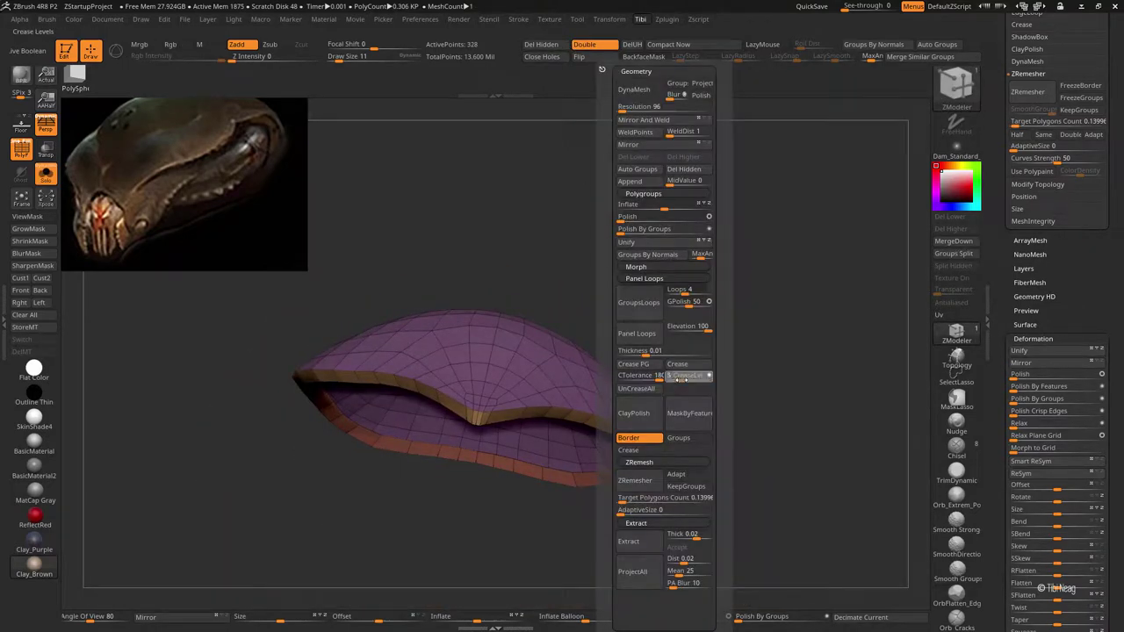
left_click(629, 377)
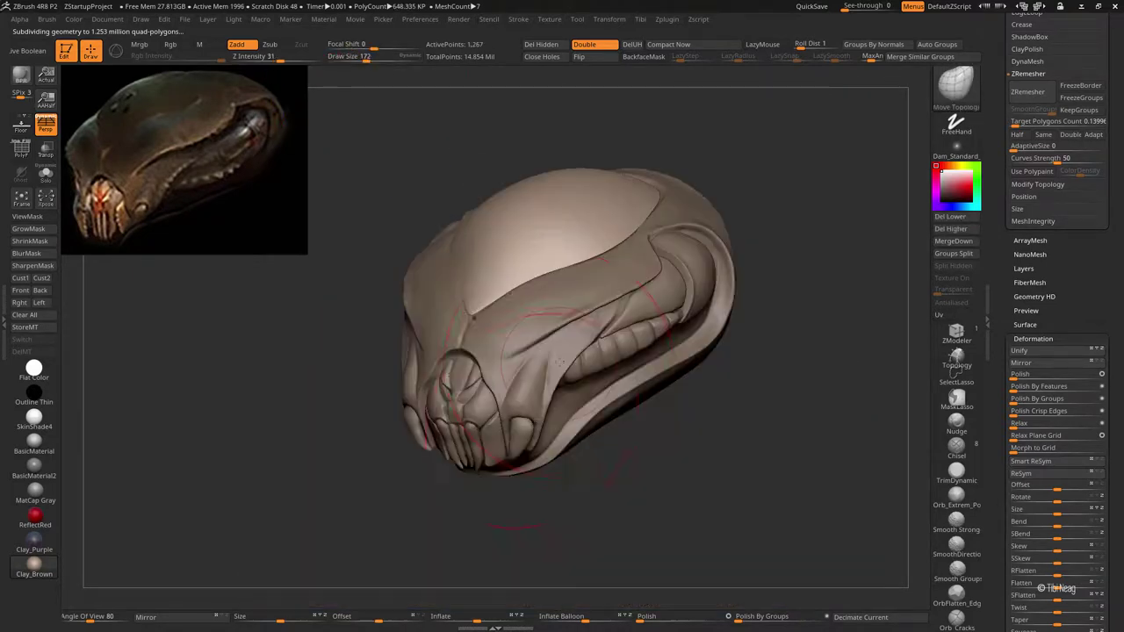
Stamp three round dents into the plate top using Standard brush, DragDot stroke and Alpha 14
mouse_move(560, 360)
left_mouse_down()
mouse_move(836, 306)
mouse_move(505, 259)
left_mouse_up()
key("space")
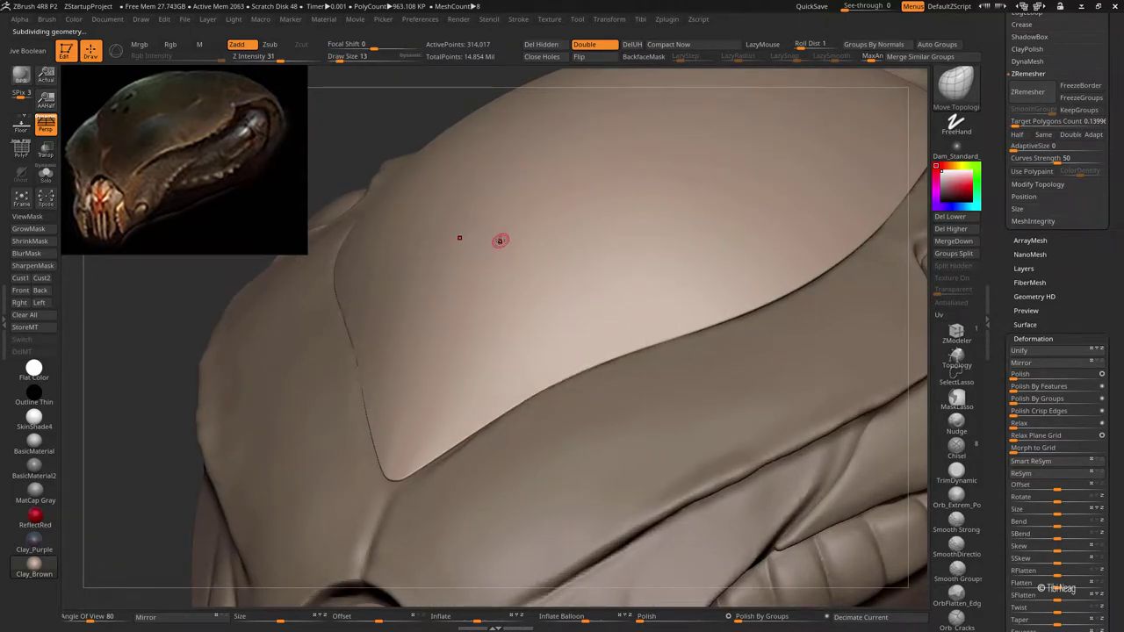
key("ctrl")
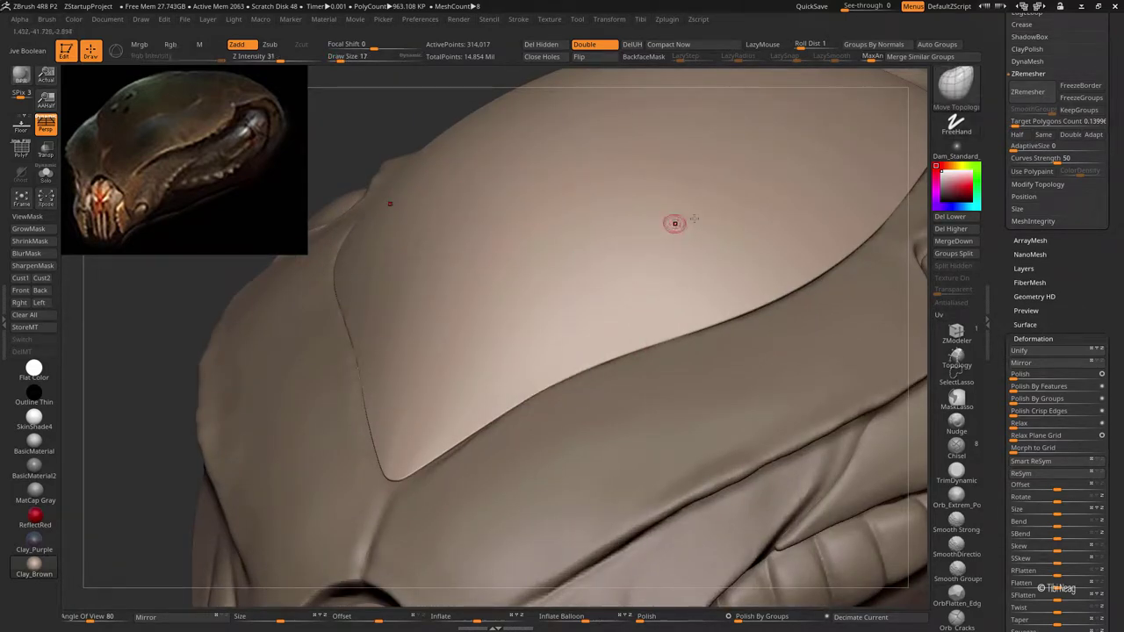
left_click(956, 123)
left_click(773, 145)
left_click(956, 175)
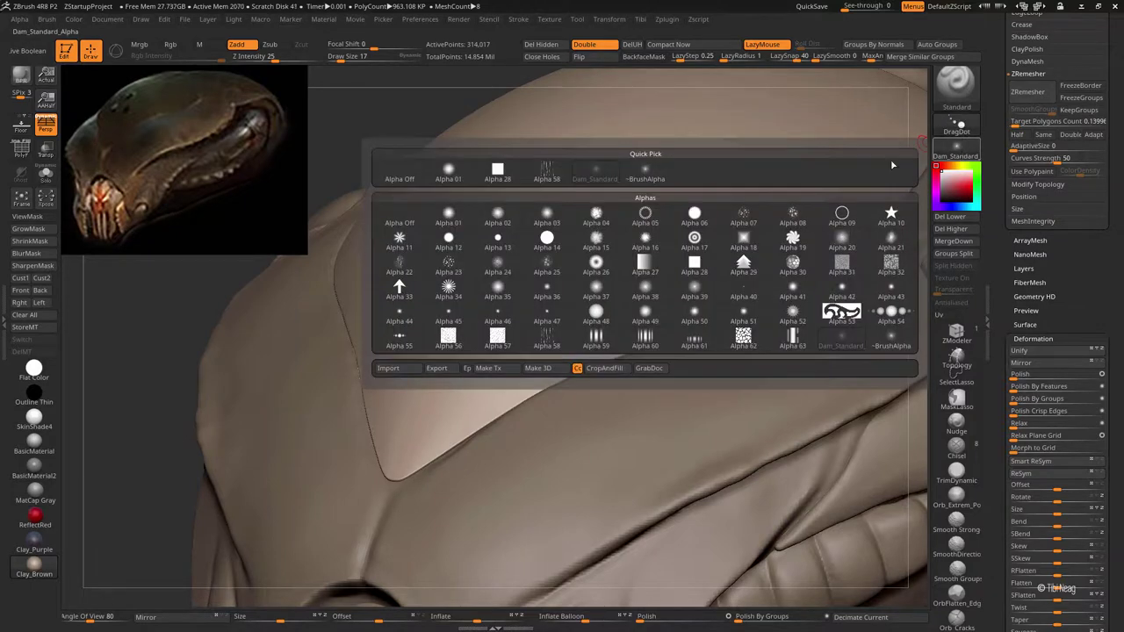
left_click(547, 237)
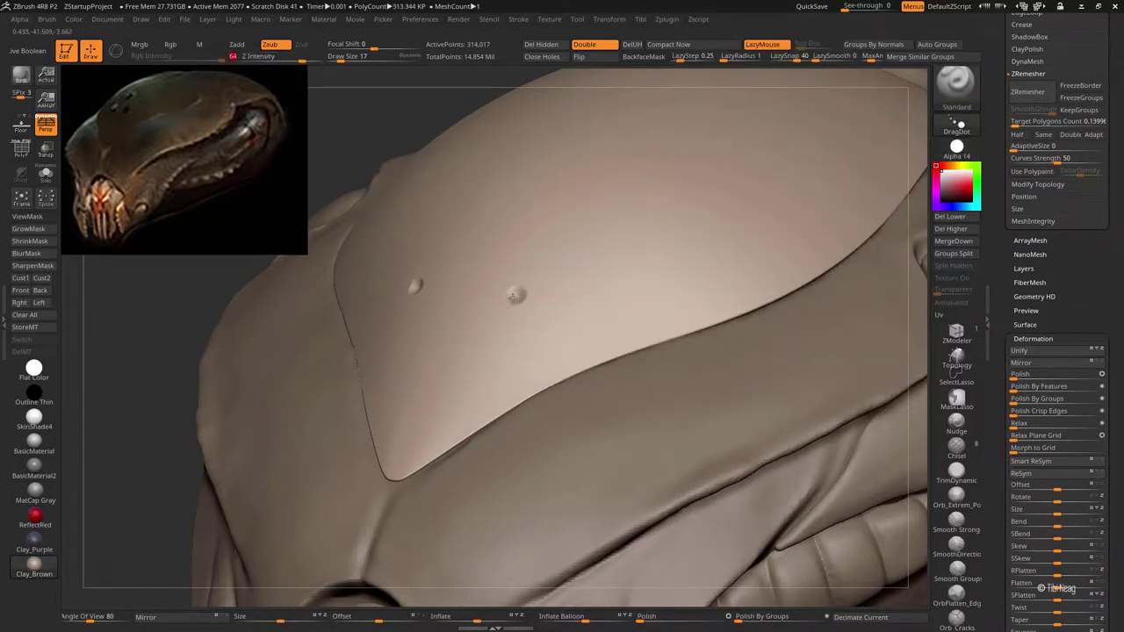
left_click_drag(509, 293, 499, 258)
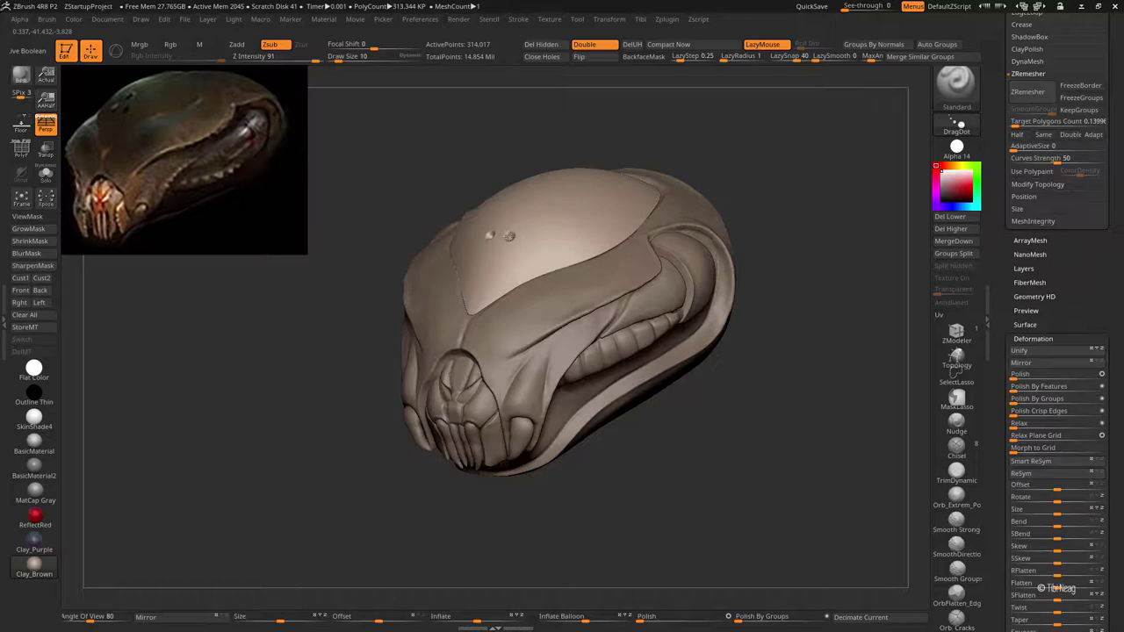
mouse_move(507, 235)
left_mouse_down()
mouse_move(797, 185)
mouse_move(850, 216)
mouse_move(538, 356)
left_mouse_up()
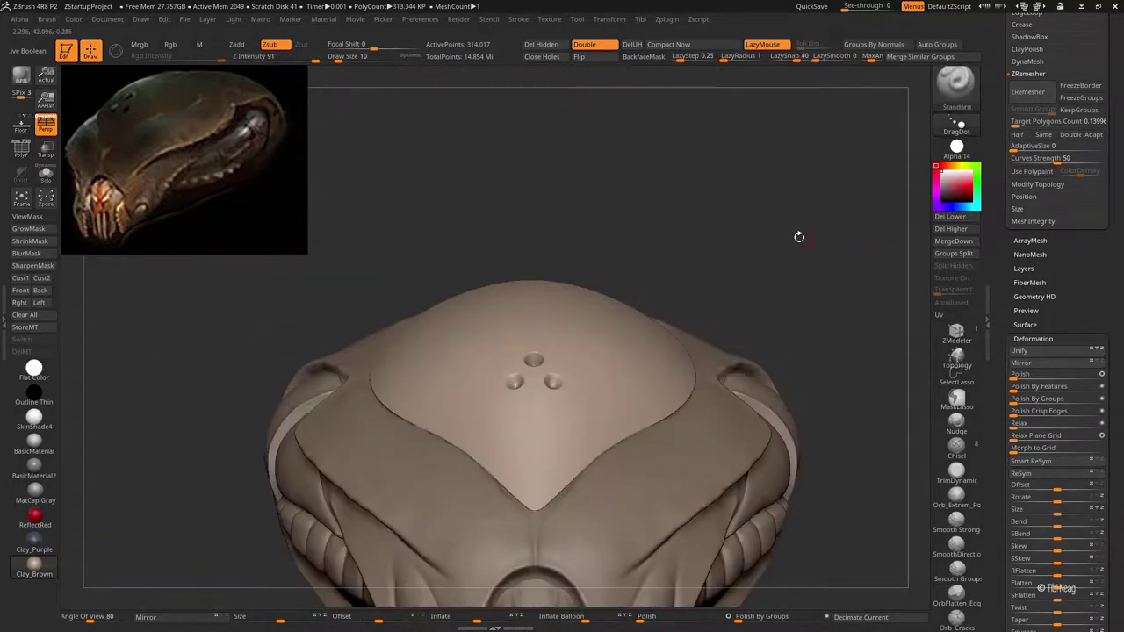
left_click_drag(797, 291, 292, 64)
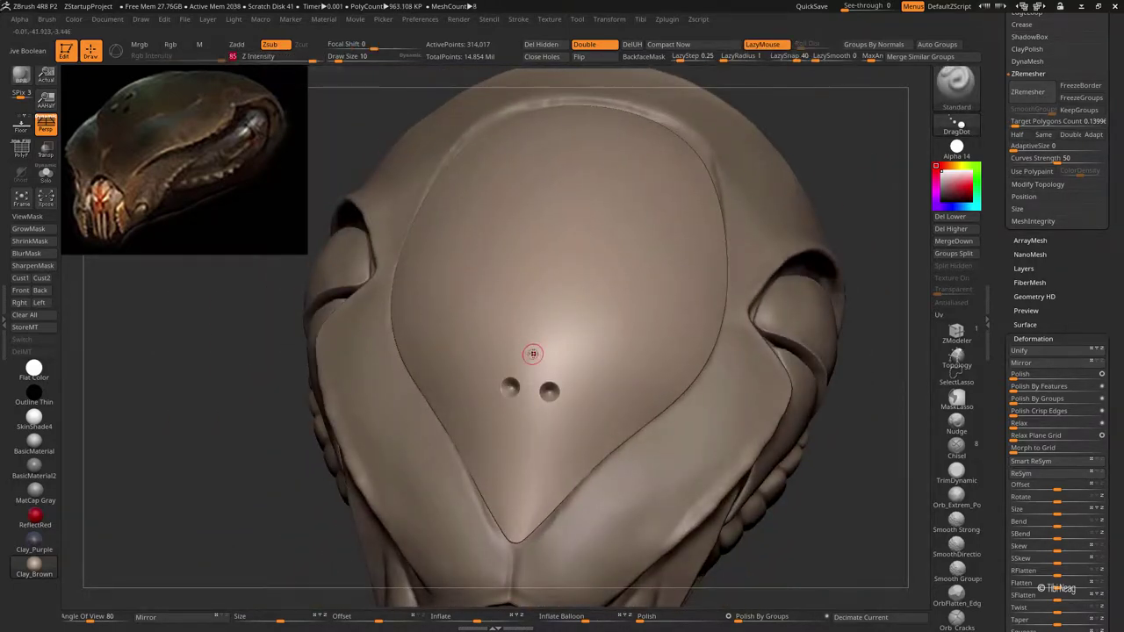
left_click_drag(839, 356, 790, 179)
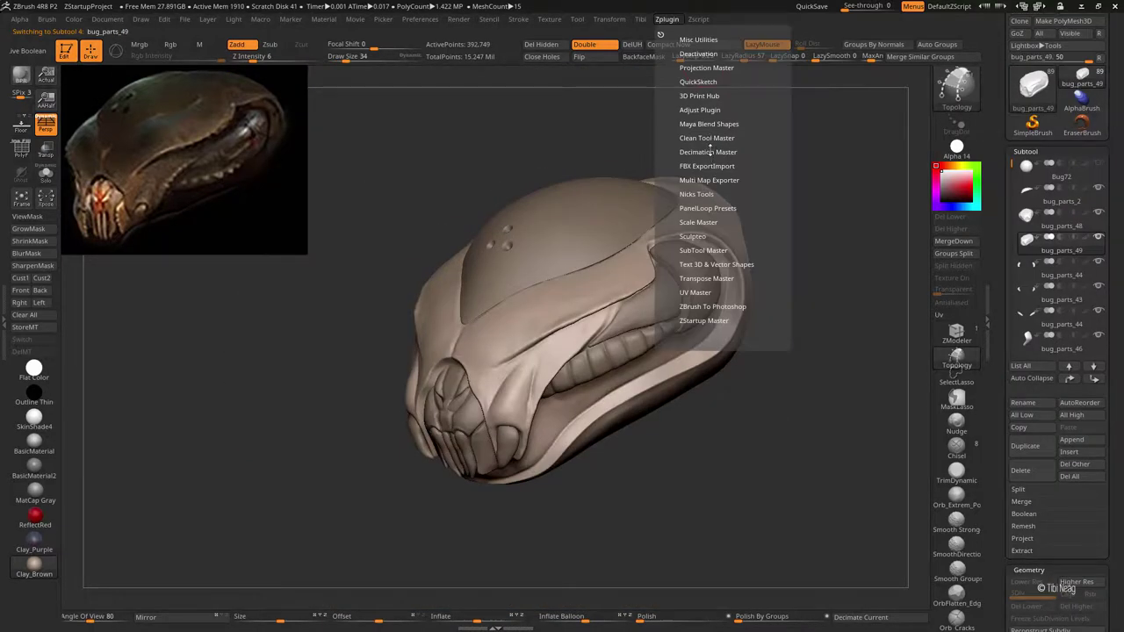
Pre-process and decimate the head mesh to 10% with Decimation Master
left_click(708, 152)
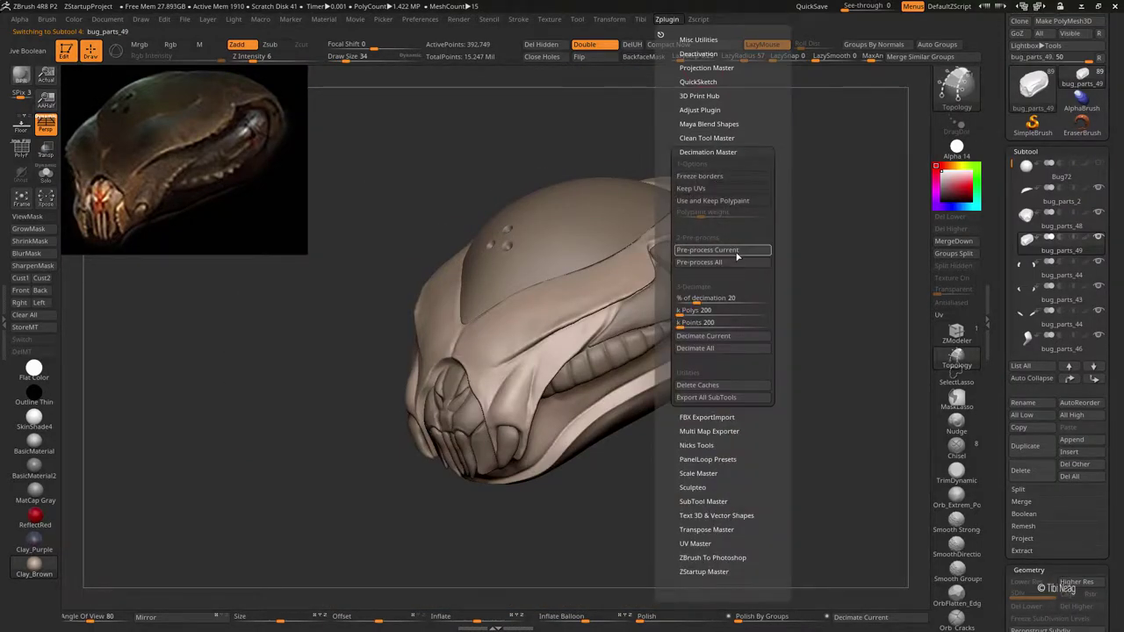
left_click(722, 253)
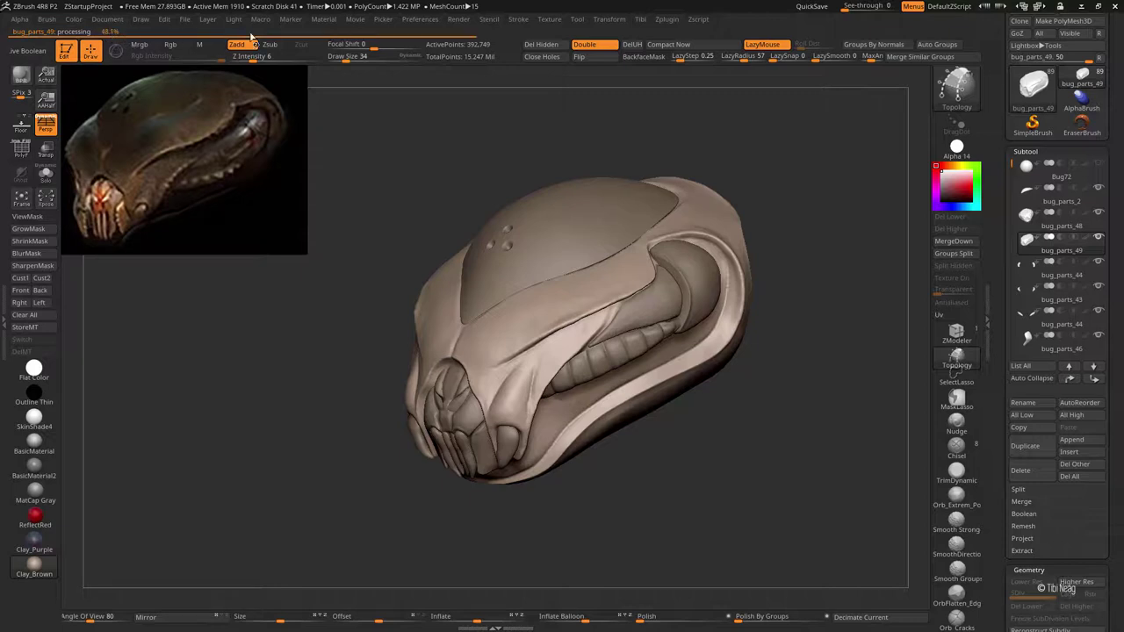
left_click(667, 19)
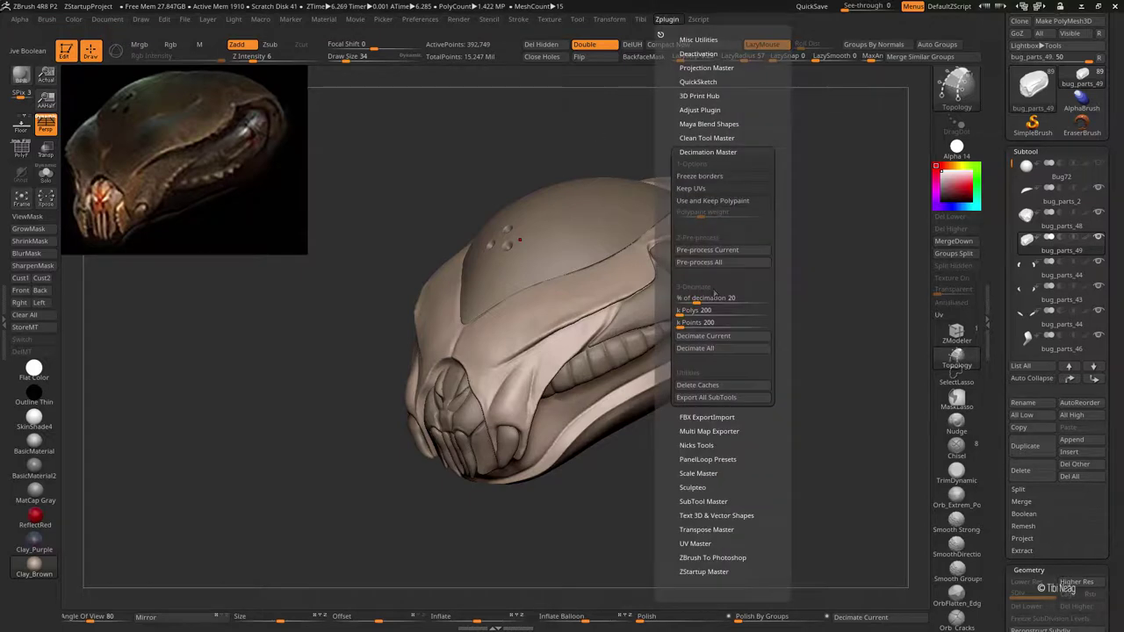
left_click_drag(713, 310, 702, 310)
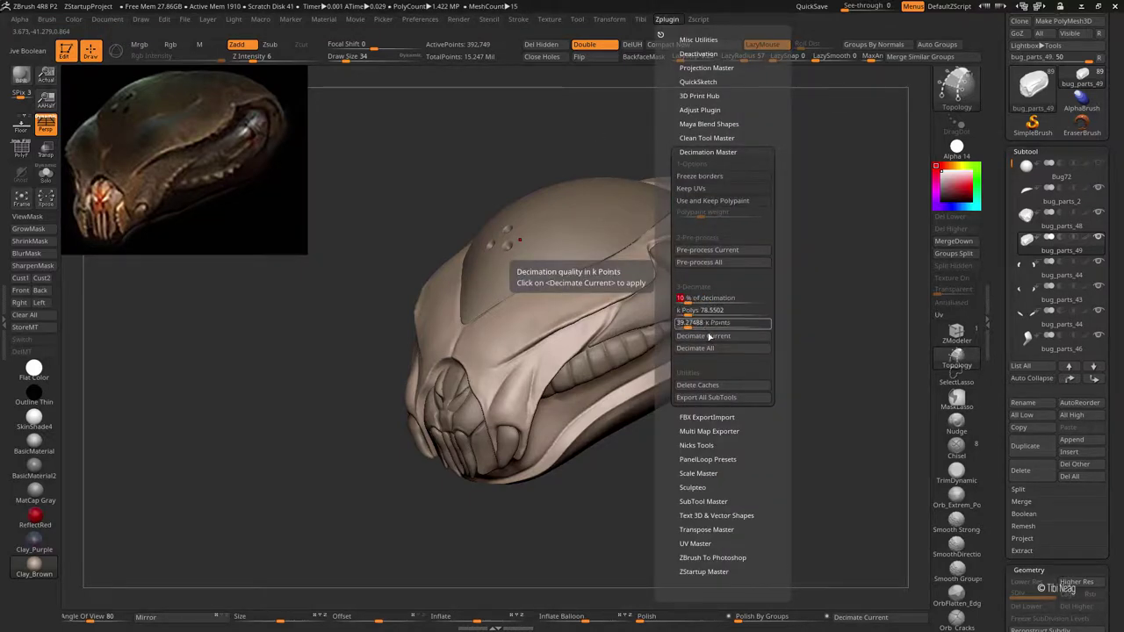
left_click(703, 336)
key("shift+f")
Show the whole head, make Bug72 the active subtool, and create a small plane on its side
key("shift+f")
key("shift+f")
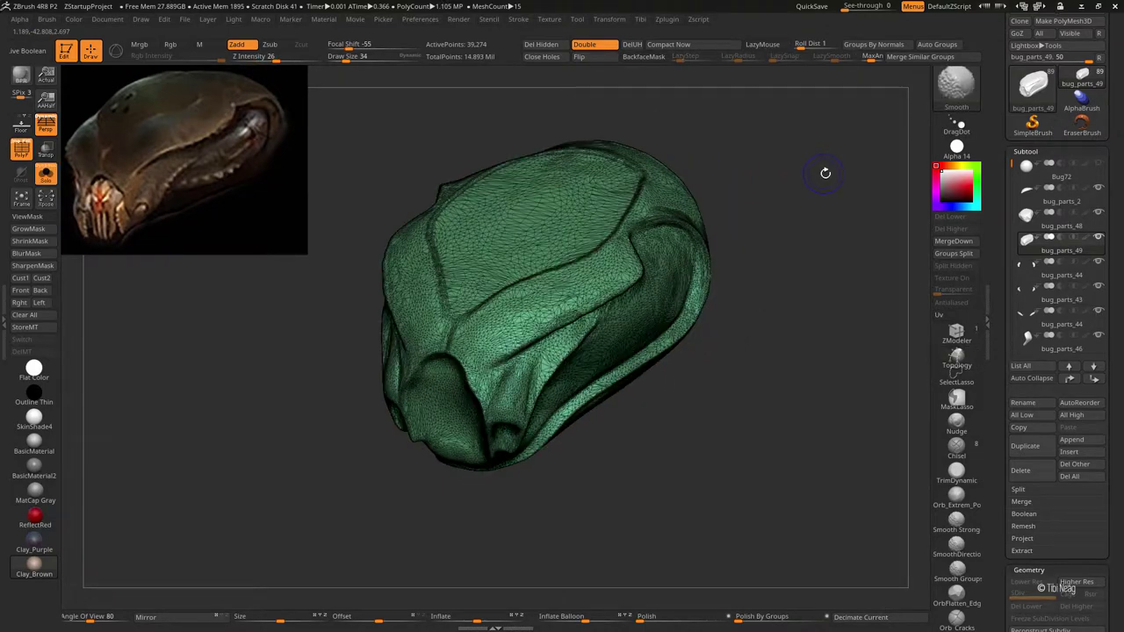
key("shift+f")
key("alt+s")
left_click(613, 252, "alt")
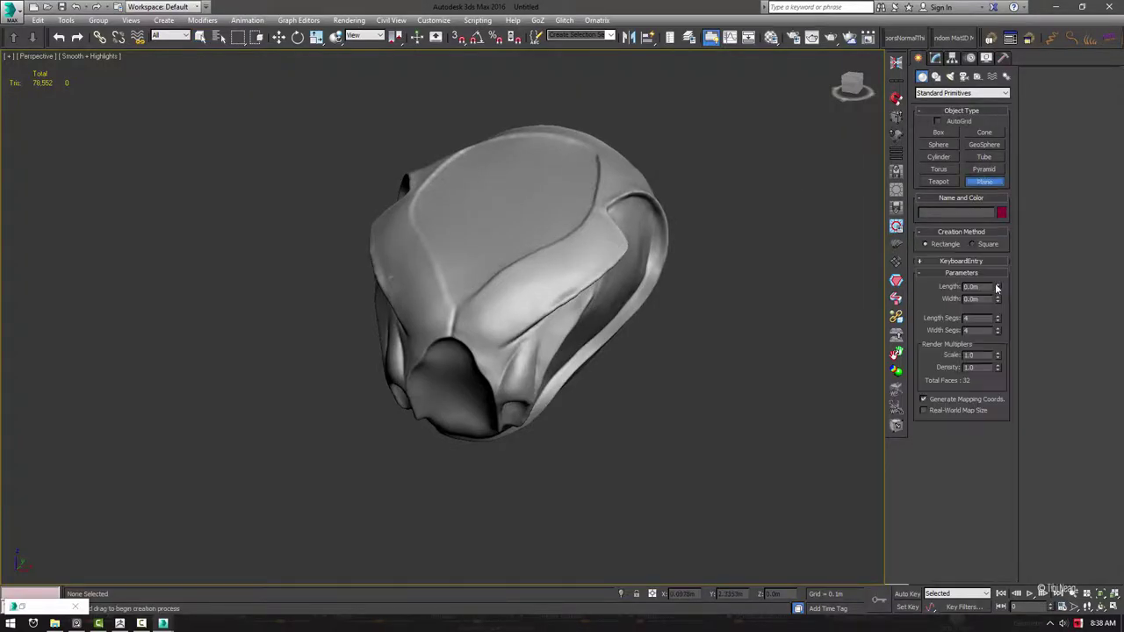
left_click_drag(606, 254, 634, 282)
Scale Plane001 down against the head's side and convert it to an Editable Poly
key("r")
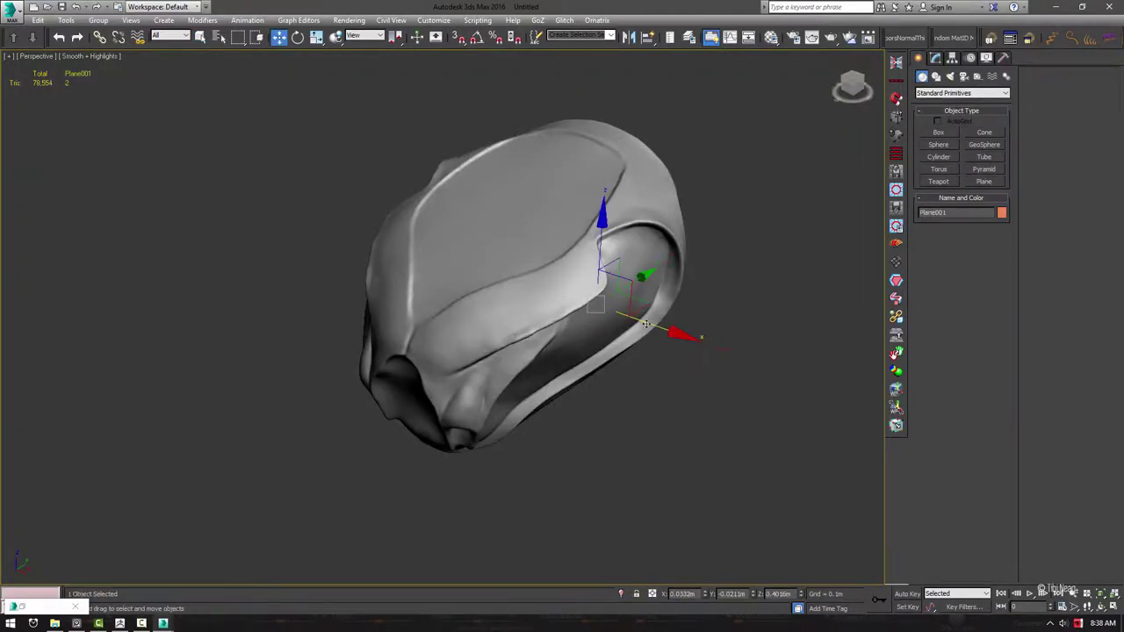
left_click_drag(659, 328, 639, 295)
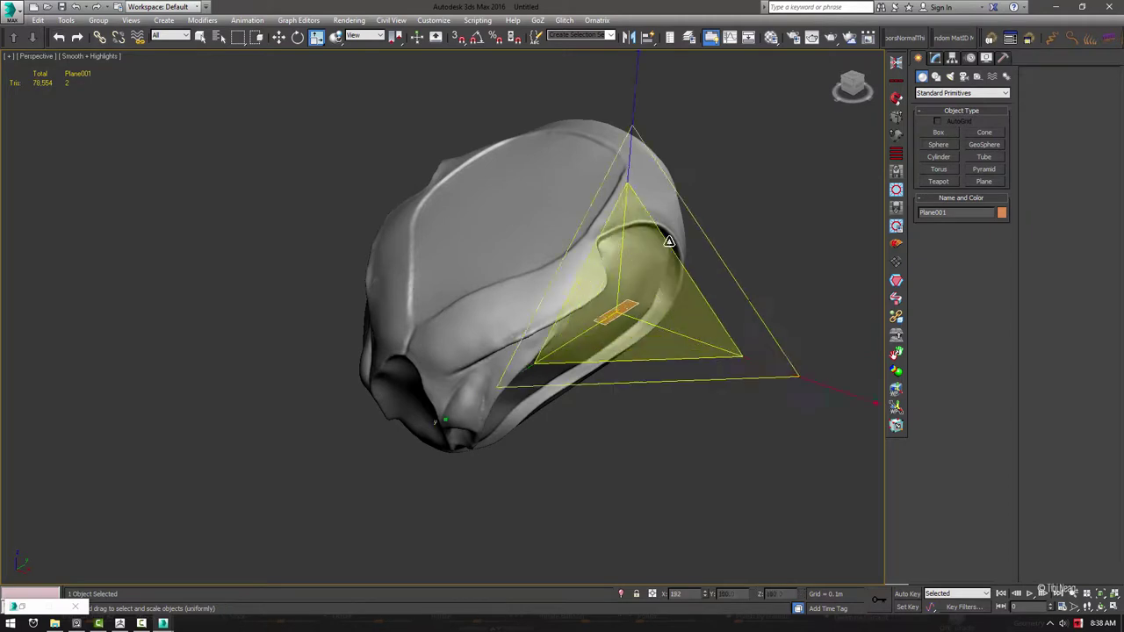
right_click(638, 295)
left_click(785, 409)
Give the plane a bright green diffuse and magenta specular material, then enter Vertex mode
key("m")
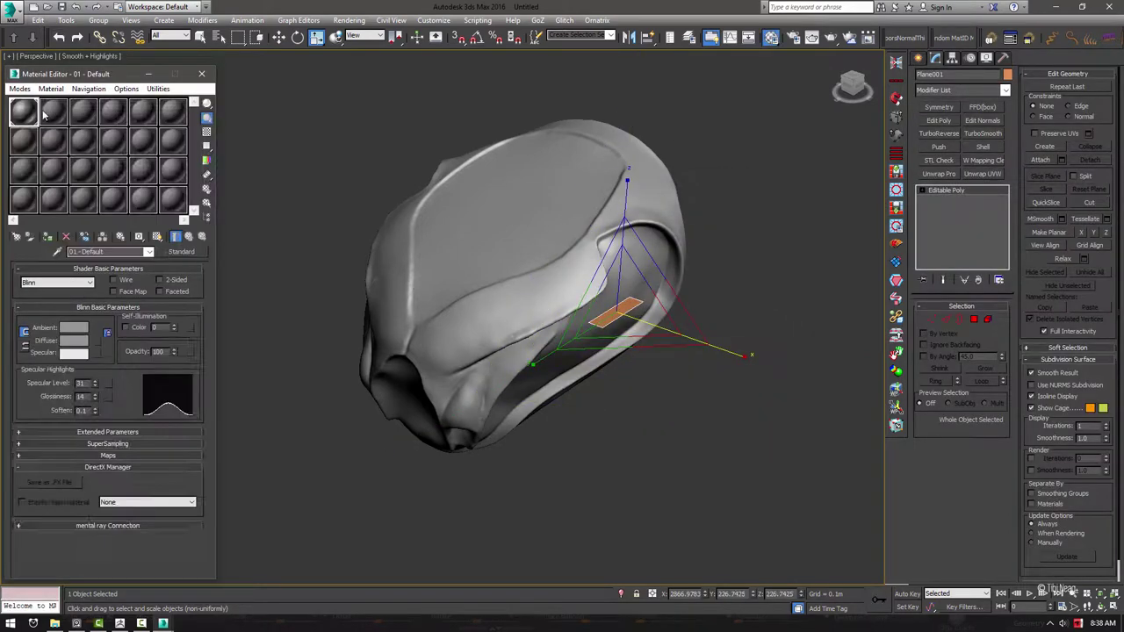
left_click(74, 340)
left_click(264, 108)
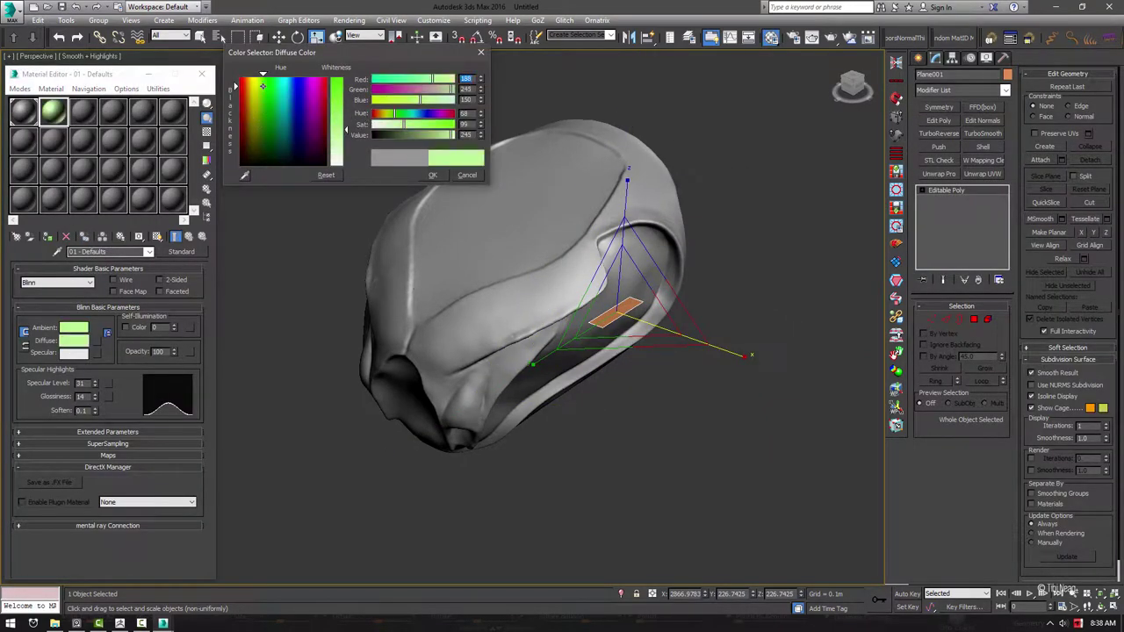
left_click(426, 173)
left_click(73, 352)
left_click(321, 105)
left_click(434, 175)
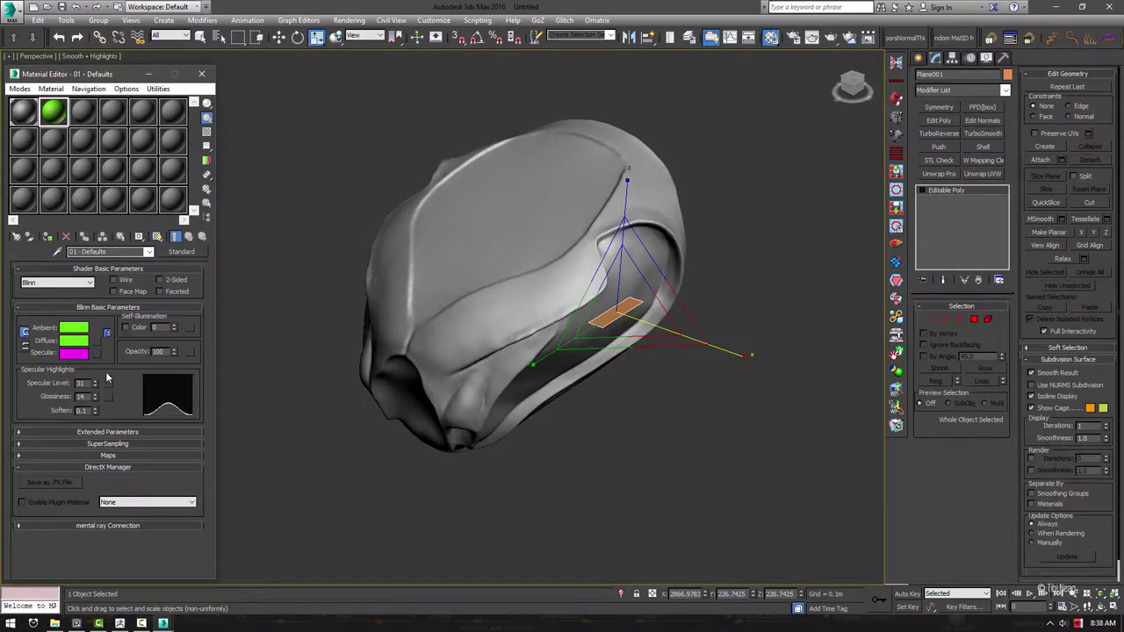
left_click(149, 75)
key("1")
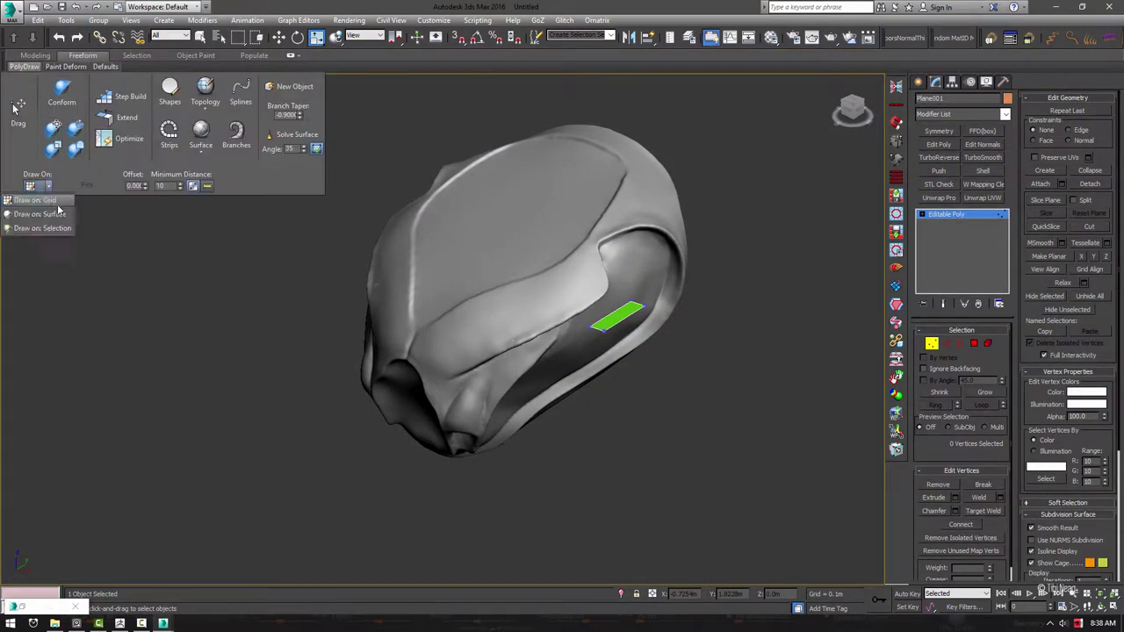
Stretch the green plane's vertices across the head front and add the polygon's last vertex
middle_click_drag(667, 369, 575, 288, "alt")
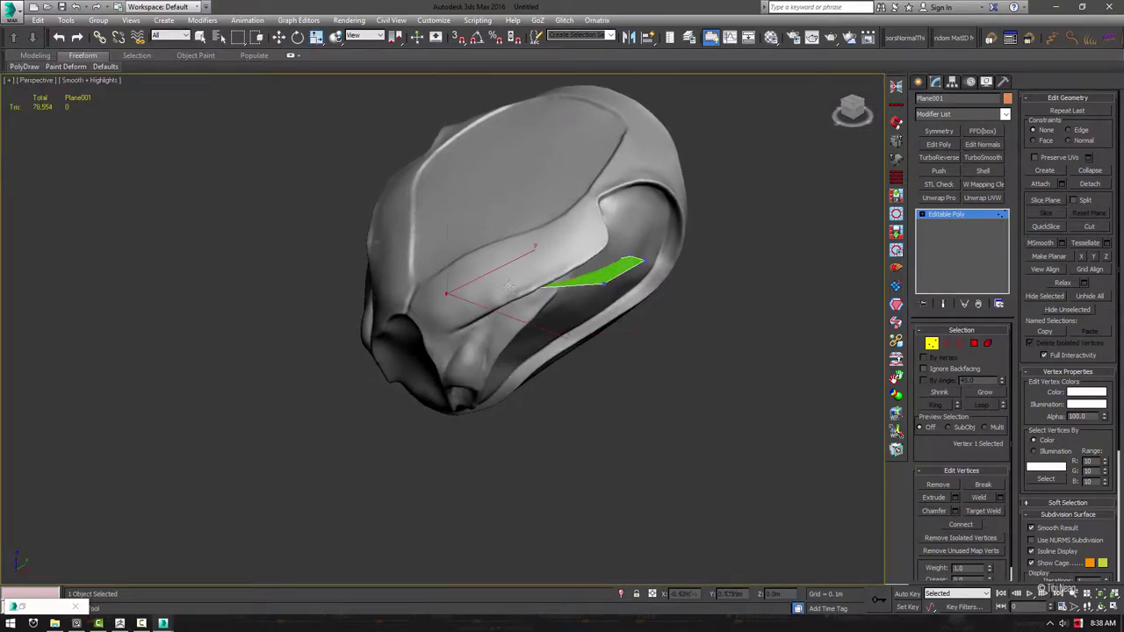
left_click_drag(576, 288, 612, 278)
left_click(493, 250)
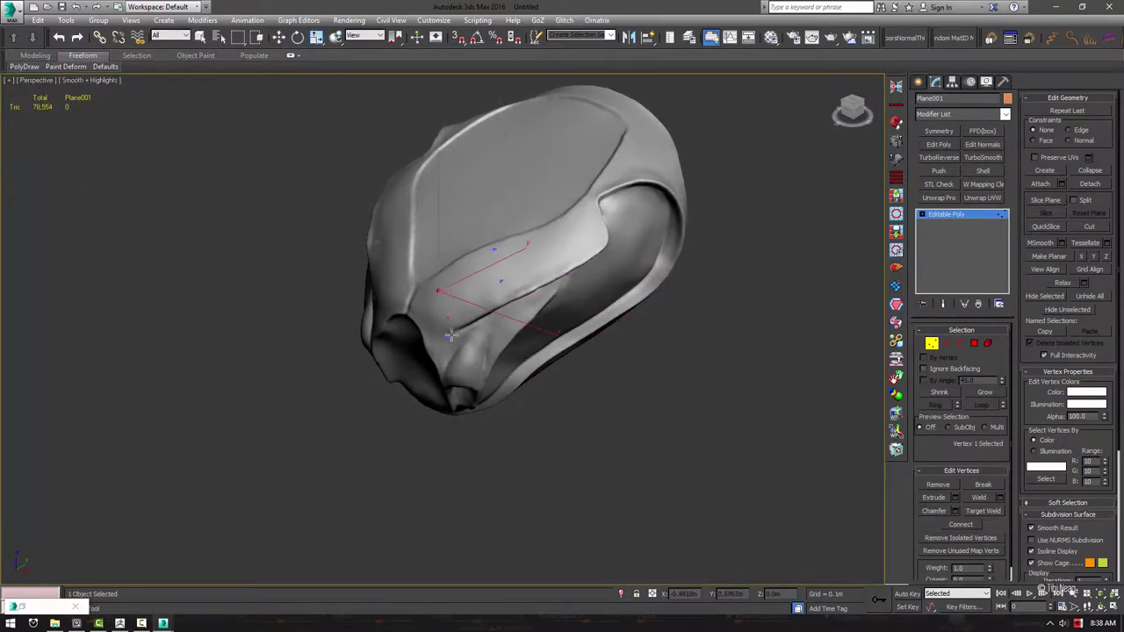
Check bug_parts_49's Display properties, then return to editing Plane001's vertices
key("w")
left_click(540, 241)
left_click(952, 80)
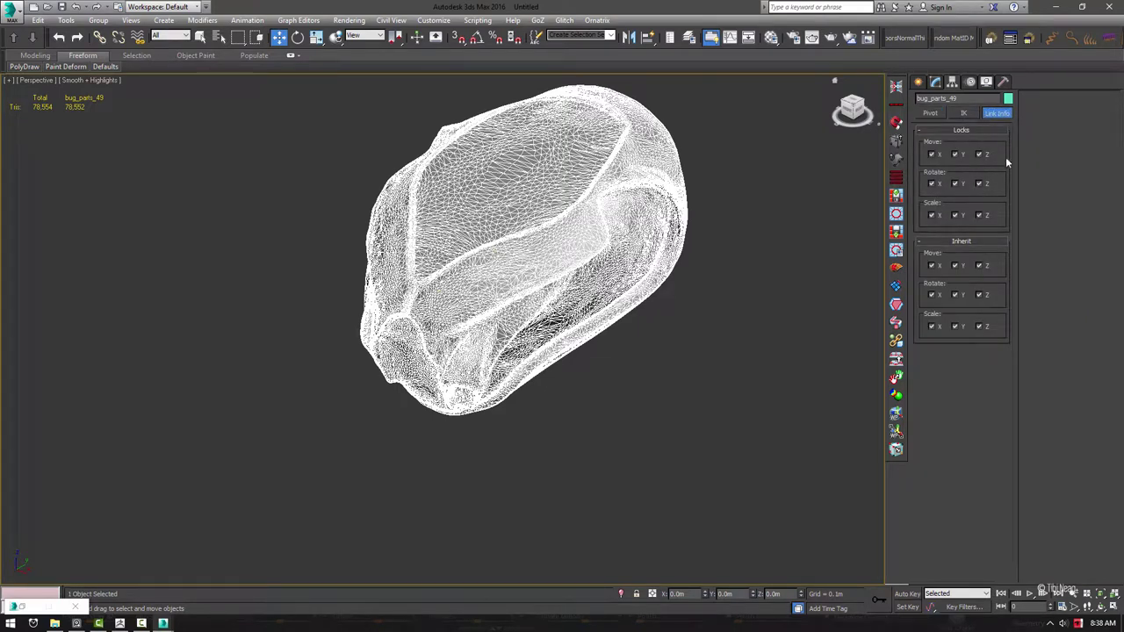
left_click(986, 80)
scroll(950, 578, "down", 2)
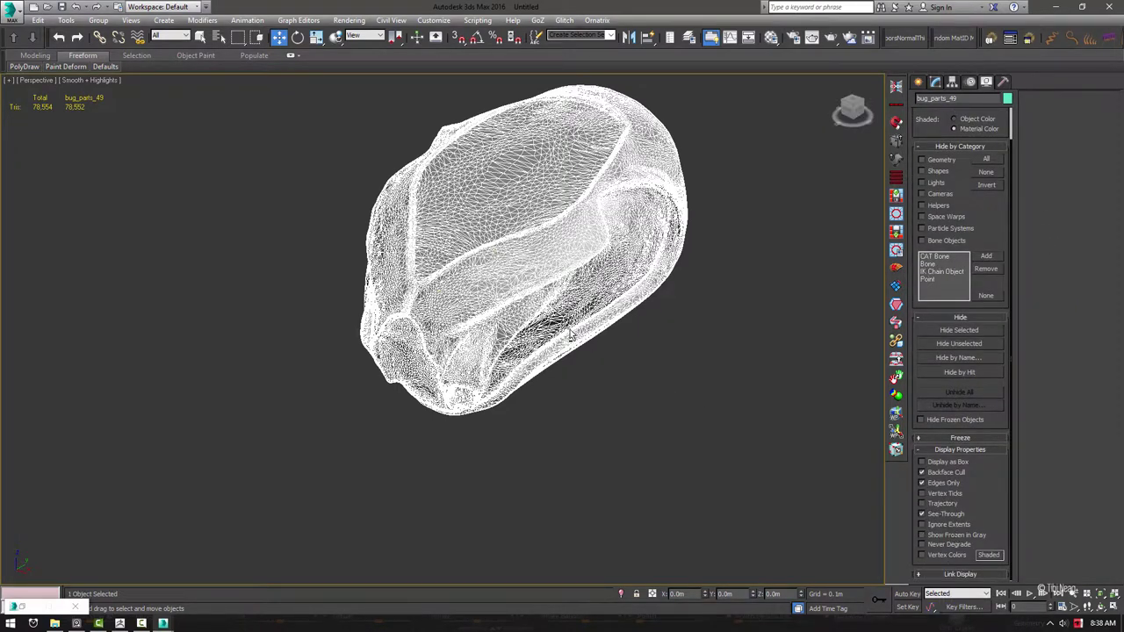
left_click_drag(728, 451, 501, 251)
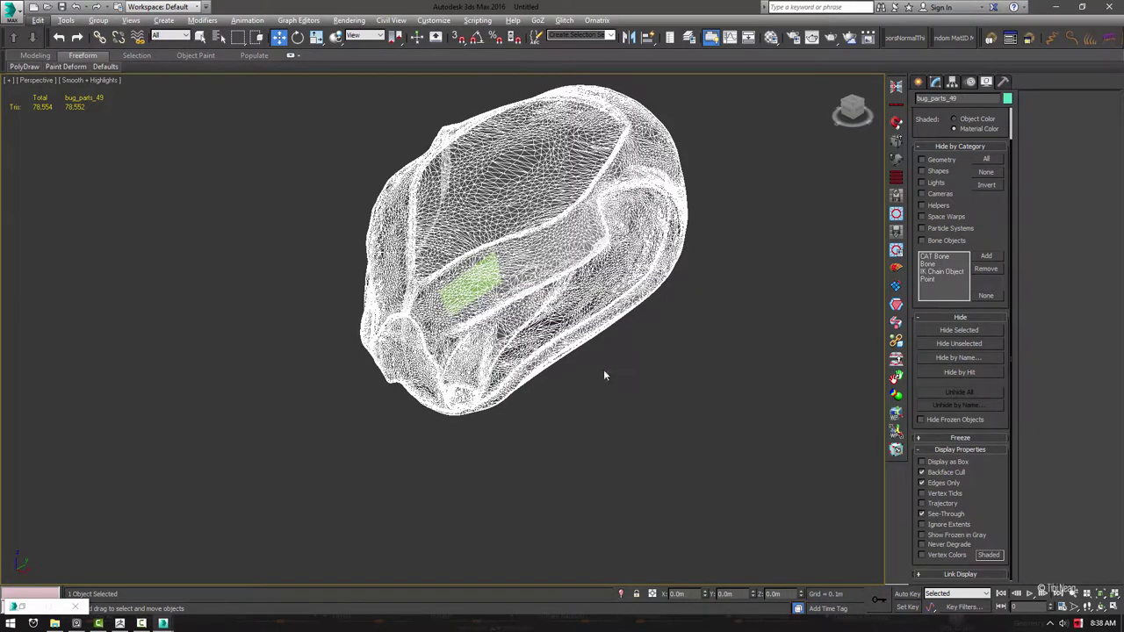
mouse_move(457, 290)
middle_mouse_down("alt")
mouse_move(426, 297)
mouse_move(462, 328)
middle_mouse_up("alt")
scroll(427, 297, "up", 3)
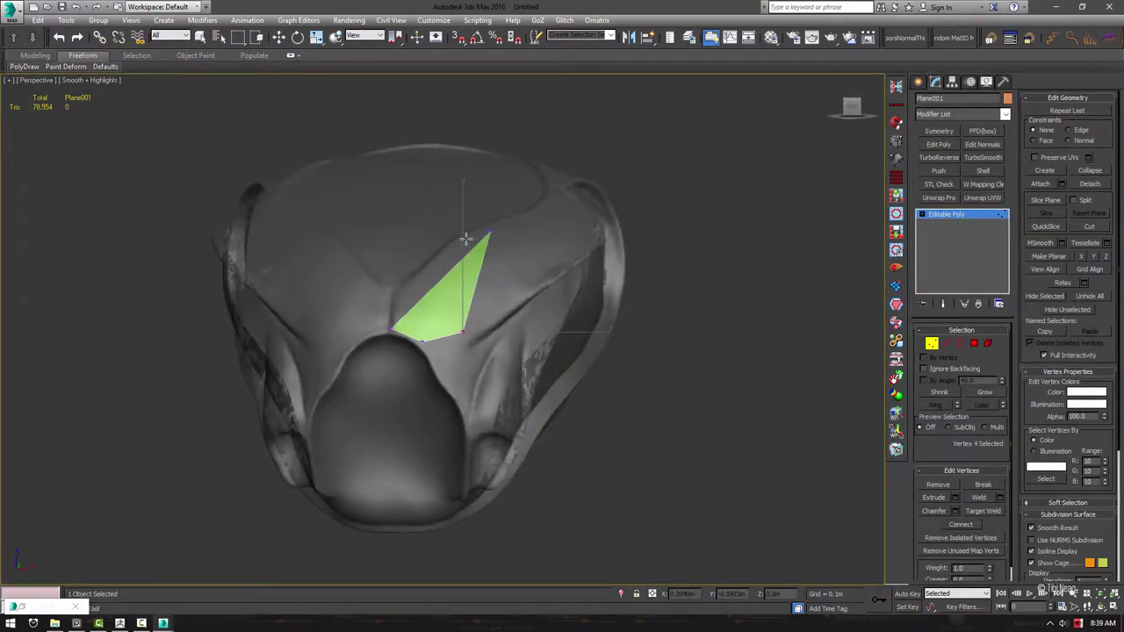
Draw the first quads of a green strip on the head front, removing a stray middle quad
mouse_move(466, 238)
middle_mouse_down("alt")
mouse_move(391, 329)
mouse_move(414, 324)
mouse_move(409, 292)
mouse_move(466, 329)
middle_mouse_up("alt")
scroll(392, 328, "up", 3)
left_click_drag(465, 329, 479, 347, "shift")
middle_click_drag(478, 347, 485, 356, "alt")
left_click_drag(484, 356, 489, 361, "shift")
left_click(489, 360, "ctrl")
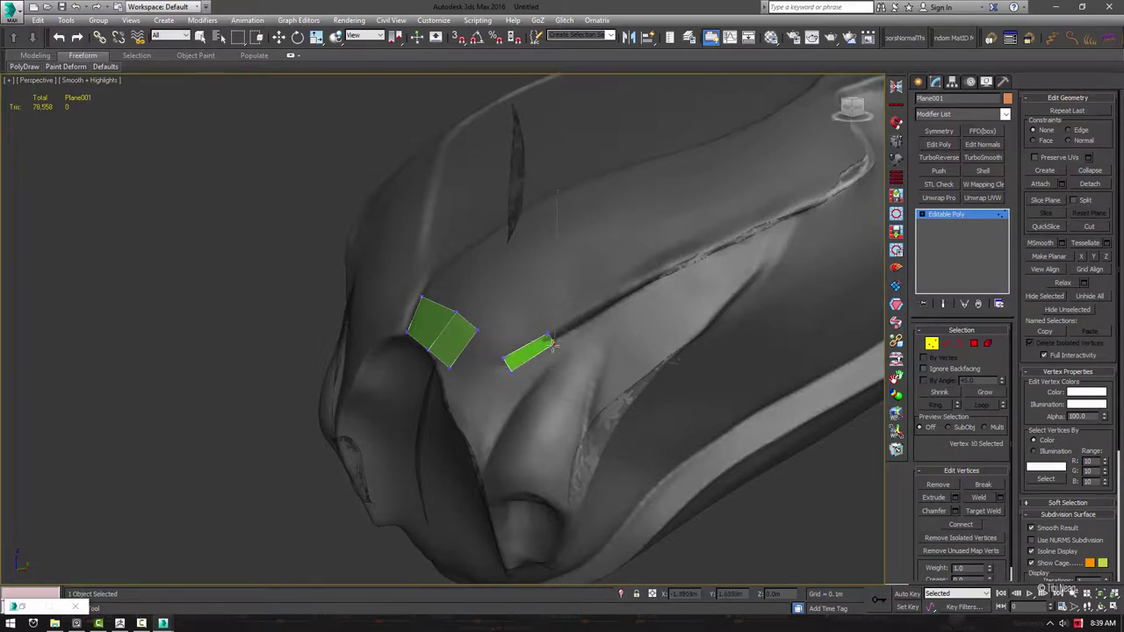
Continue the quad strip from its end vertex along the carapace ridge
left_click(601, 314)
mouse_move(576, 318)
middle_mouse_down("alt")
mouse_move(602, 315)
mouse_move(545, 335)
middle_mouse_up("alt")
left_click(546, 335)
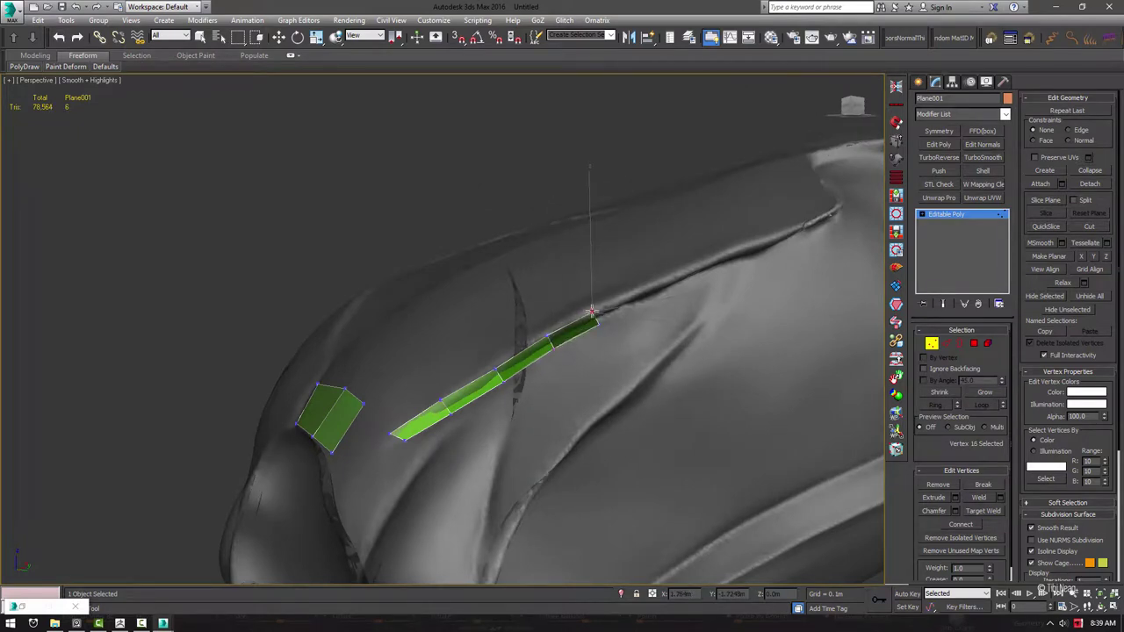
middle_click_drag(617, 312, 557, 369, "alt")
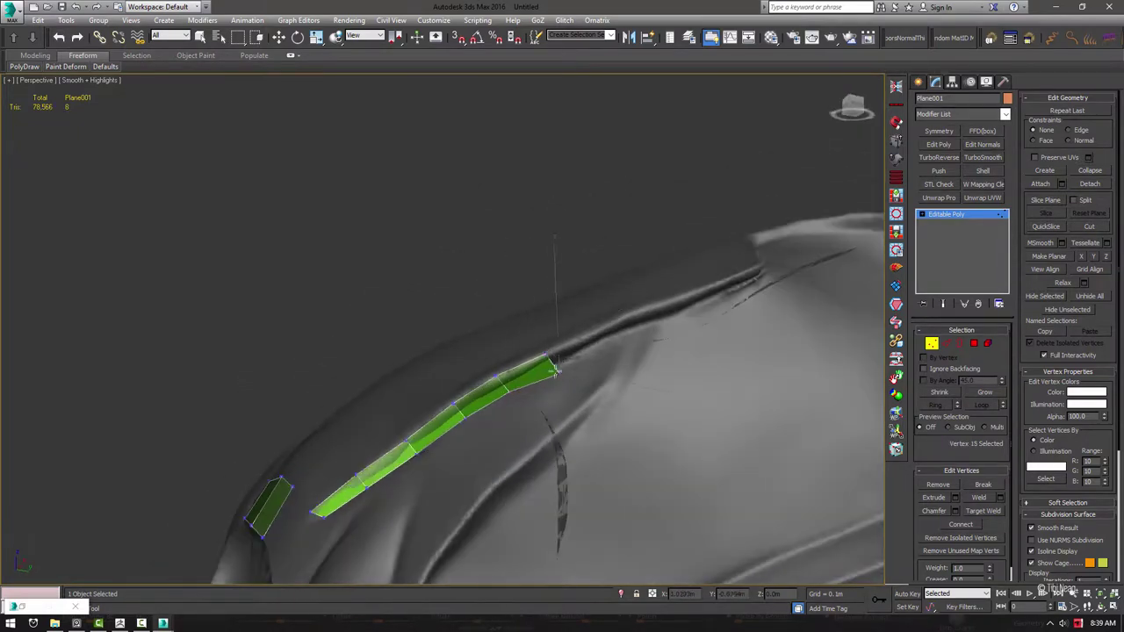
left_click_drag(556, 369, 594, 339, "shift")
mouse_move(595, 338)
middle_mouse_down("alt")
mouse_move(577, 376)
mouse_move(522, 402)
middle_mouse_up("alt")
left_click_drag(522, 401, 568, 370, "shift")
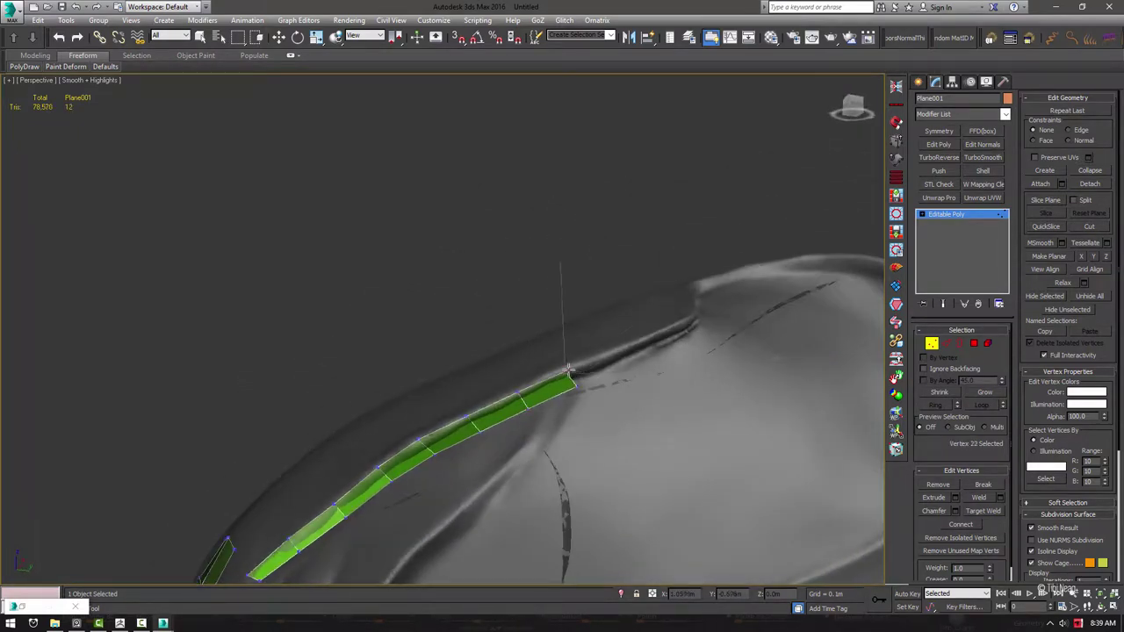
middle_click_drag(603, 372, 527, 395, "alt")
left_click_drag(527, 395, 539, 386, "shift")
middle_click_drag(539, 387, 562, 369, "alt")
left_click_drag(562, 369, 585, 348, "shift")
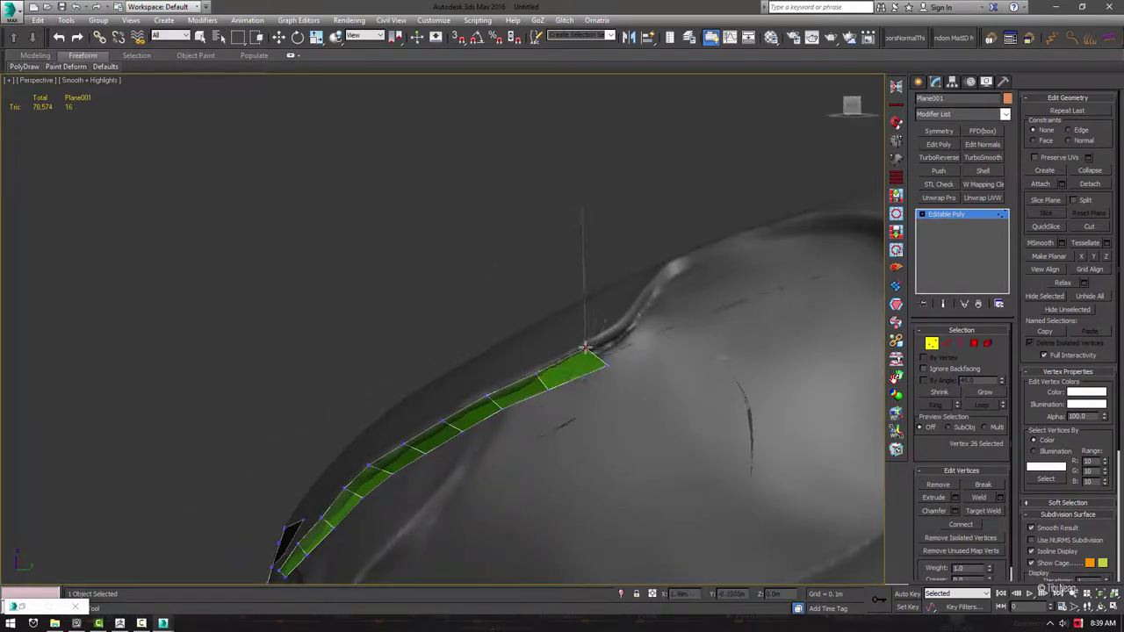
Extend the strip further toward the shoulder and then upward along the ridge
middle_click_drag(643, 329, 481, 443, "alt")
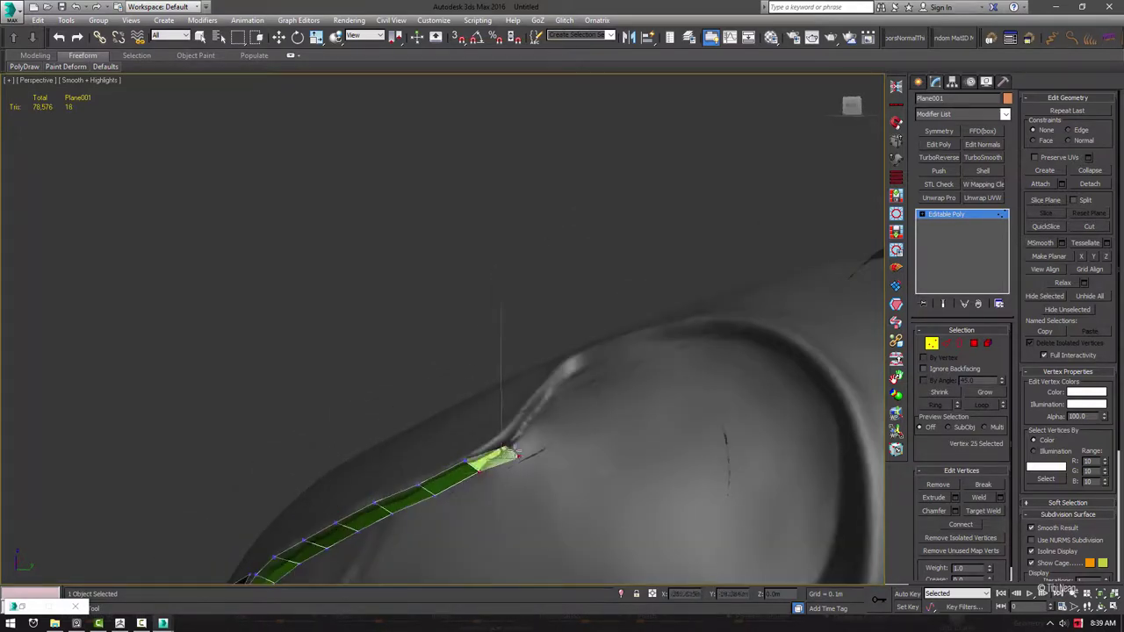
left_click_drag(481, 444, 513, 413, "shift")
middle_click_drag(513, 413, 527, 422, "alt")
left_click_drag(527, 421, 537, 415, "shift")
middle_click_drag(538, 414, 554, 422, "alt")
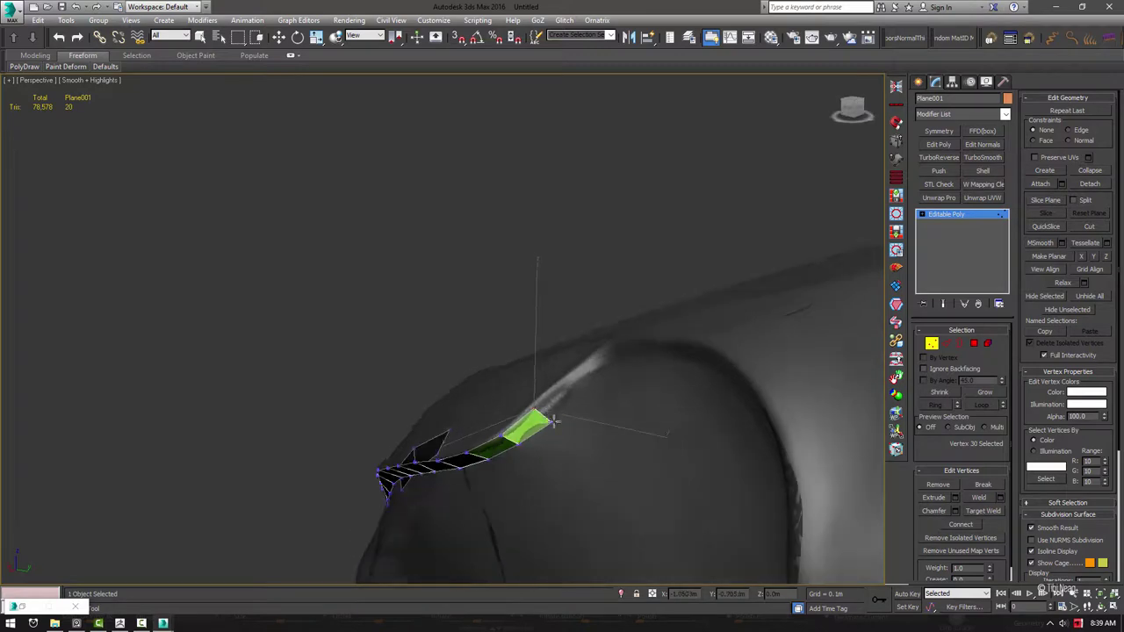
left_click_drag(540, 413, 562, 393, "shift")
middle_click_drag(560, 382, 563, 380, "alt")
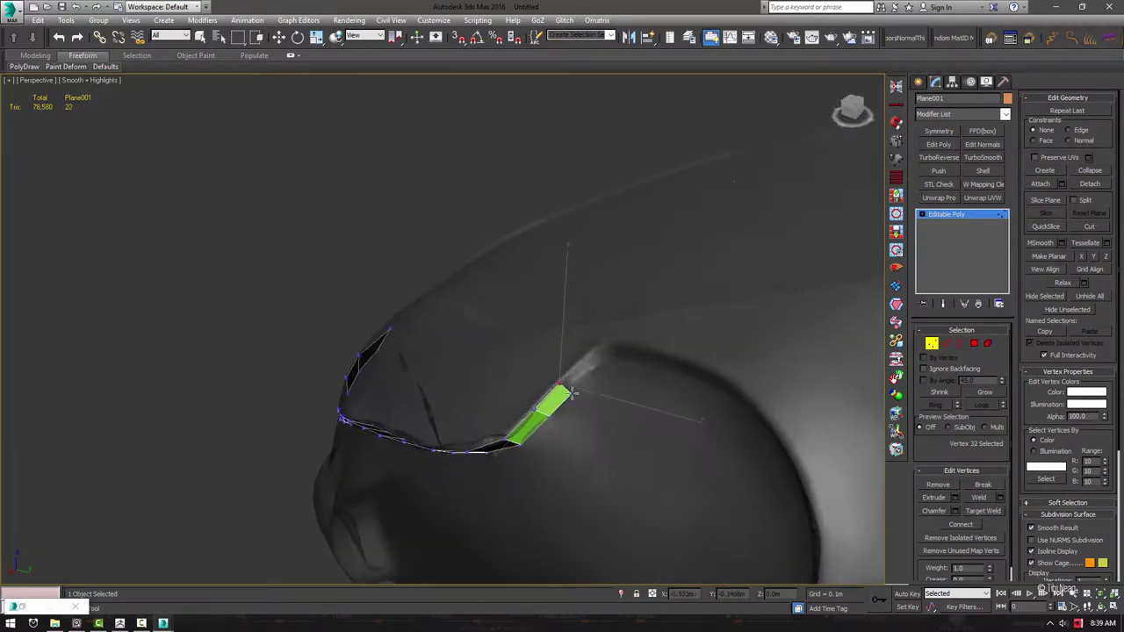
left_click_drag(563, 379, 585, 358, "shift")
middle_click_drag(585, 359, 590, 356, "alt")
left_click_drag(590, 356, 605, 341, "shift")
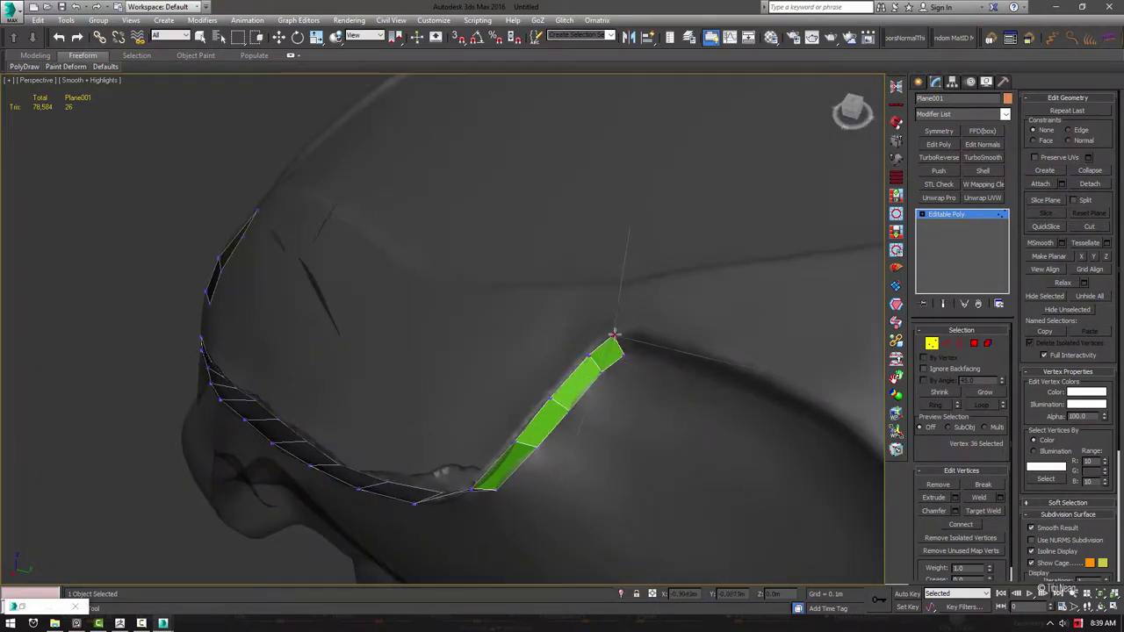
middle_click_drag(604, 340, 630, 355, "alt")
scroll(598, 360, "down", 5)
scroll(414, 484, "up", 8)
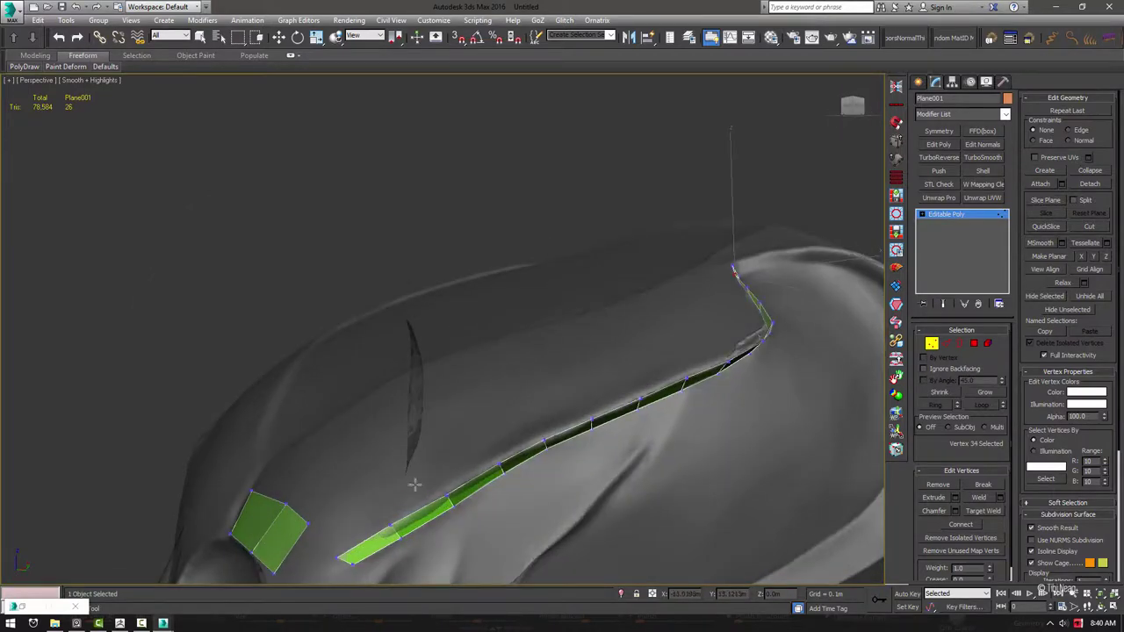
mouse_move(414, 484)
middle_mouse_down("alt")
mouse_move(387, 467)
mouse_move(411, 428)
middle_mouse_up("alt")
Undo the last quads and start a wider 2x2 block of quads
key("ctrl+z")
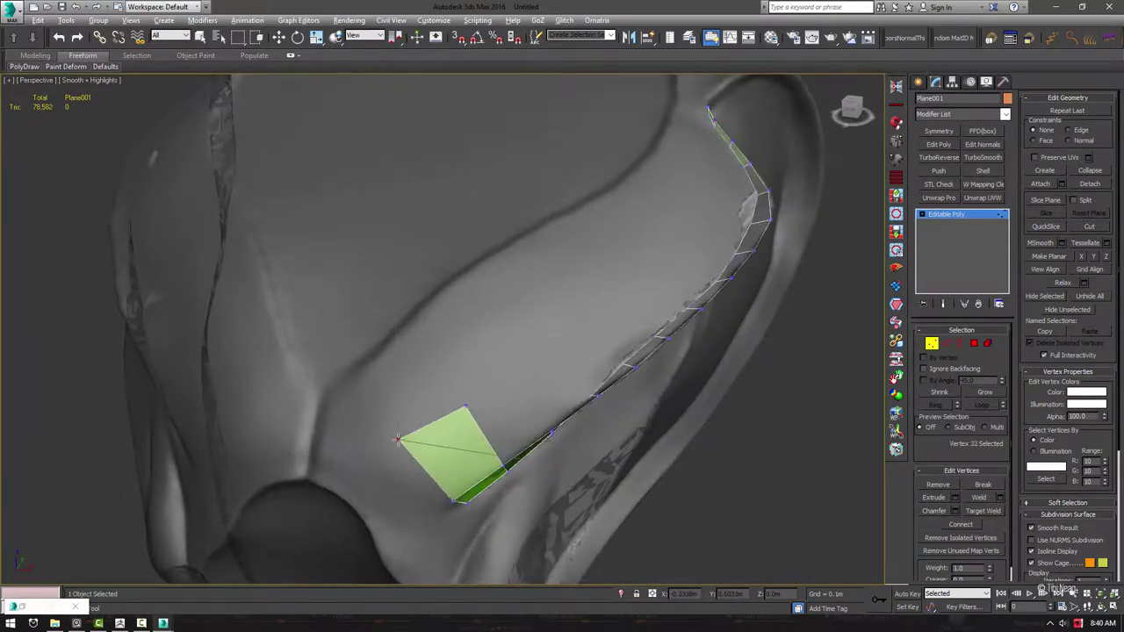
left_click_drag(451, 392, 391, 351, "shift")
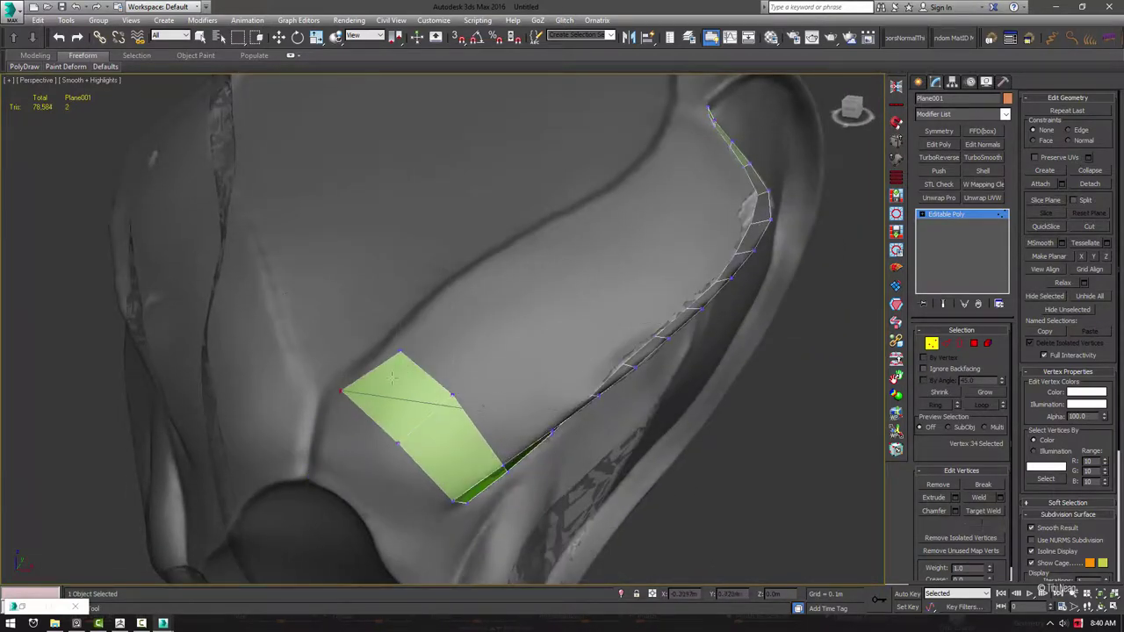
middle_click_drag(391, 351, 481, 464, "alt")
mouse_move(481, 464)
left_mouse_down("shift")
mouse_move(448, 329)
mouse_move(562, 373)
left_mouse_up("shift")
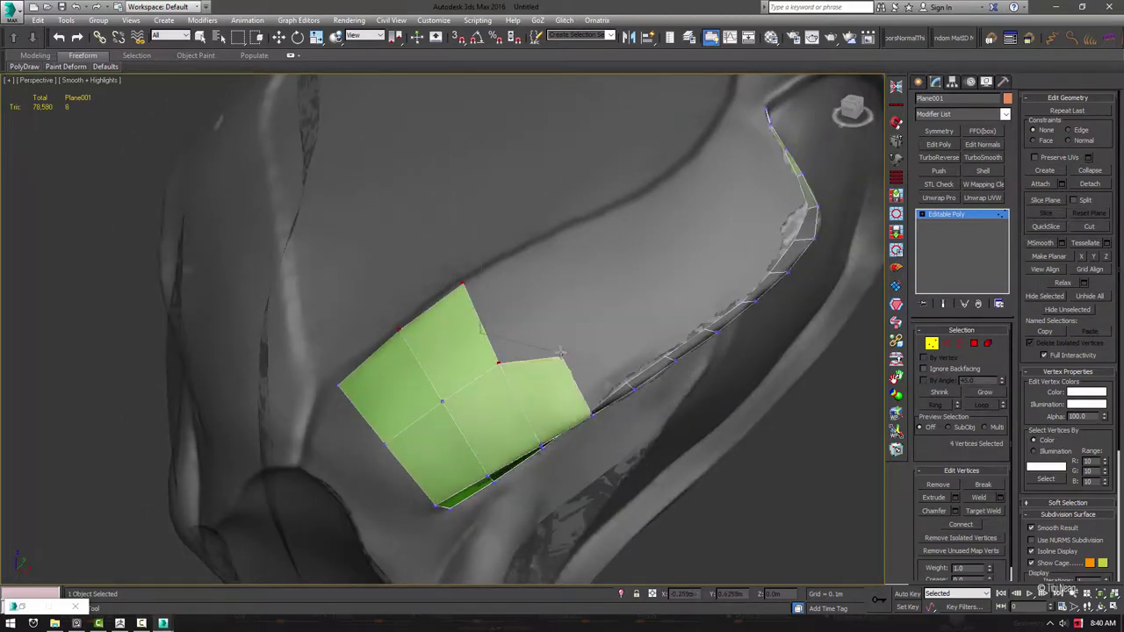
middle_click_drag(562, 373, 527, 334, "alt")
mouse_move(527, 334)
left_mouse_down("shift")
mouse_move(548, 265)
mouse_move(602, 364)
mouse_move(557, 333)
left_mouse_up("shift")
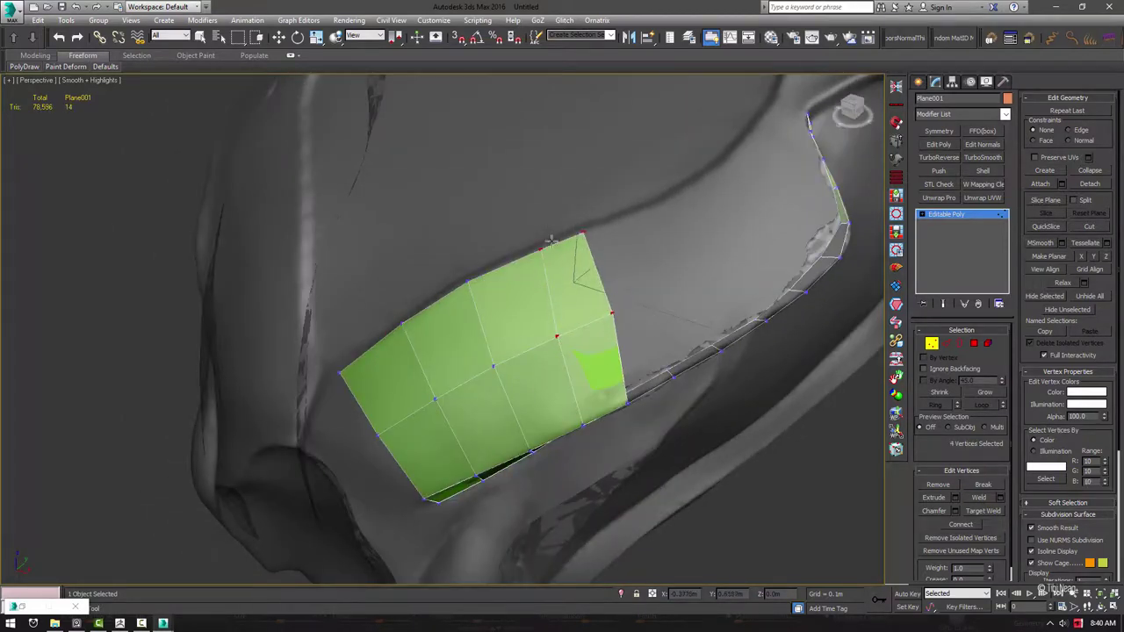
Add quads on the patch's right and upper right, filling the gaps up to the strip
middle_click_drag(557, 334, 477, 384, "alt")
left_click_drag(477, 383, 500, 430, "shift")
middle_click_drag(499, 430, 509, 413, "alt")
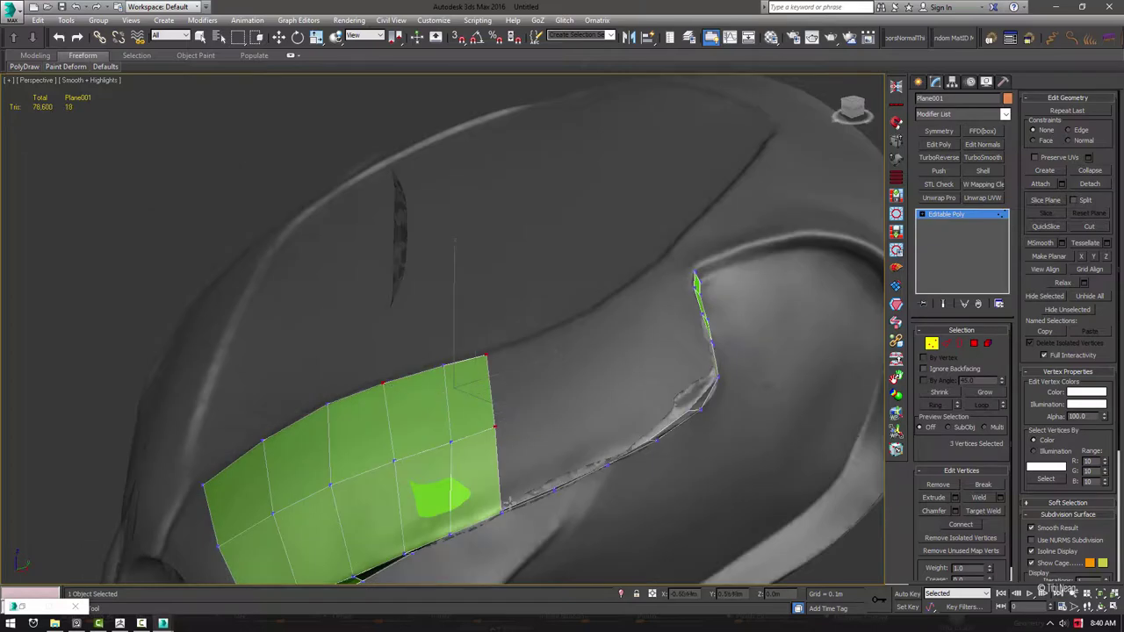
left_click_drag(510, 413, 527, 343, "shift")
middle_click_drag(527, 343, 567, 393, "alt")
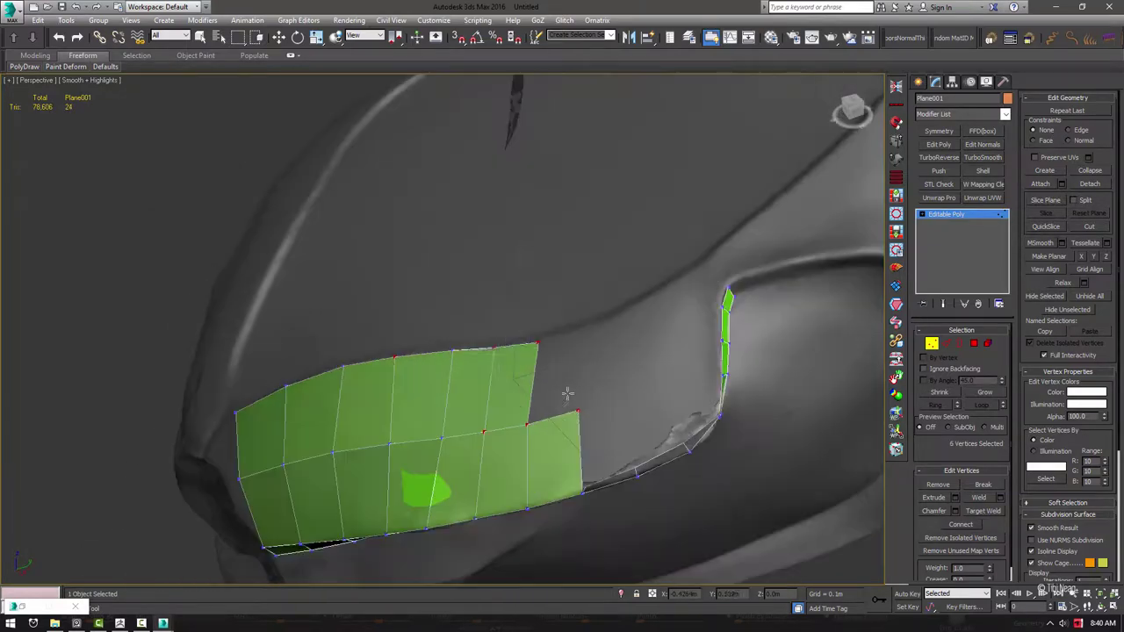
left_click_drag(545, 408, 580, 338, "shift")
middle_click_drag(580, 338, 590, 405, "alt")
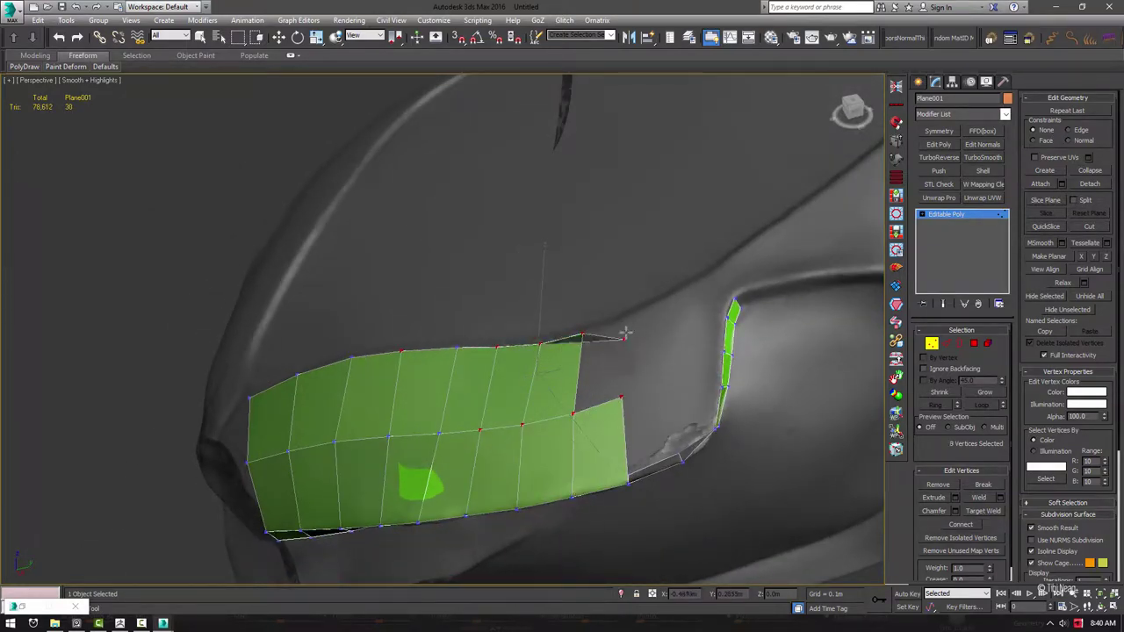
left_click_drag(625, 334, 620, 349)
middle_click_drag(620, 349, 608, 389, "alt")
left_click_drag(614, 429, 650, 413, "shift")
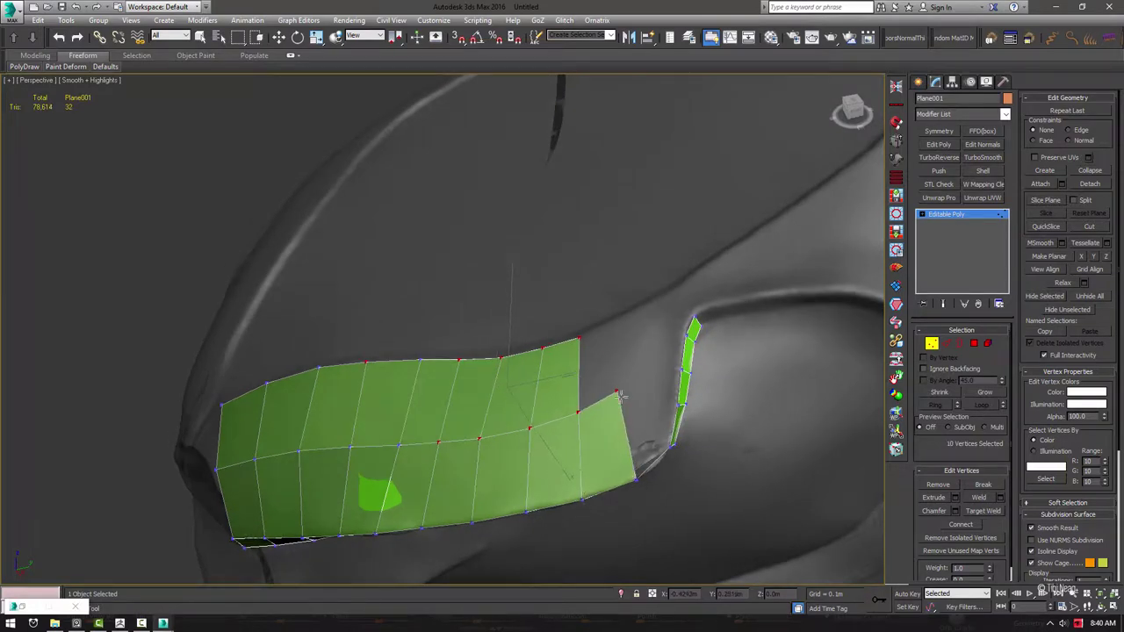
left_click_drag(647, 369, 644, 376)
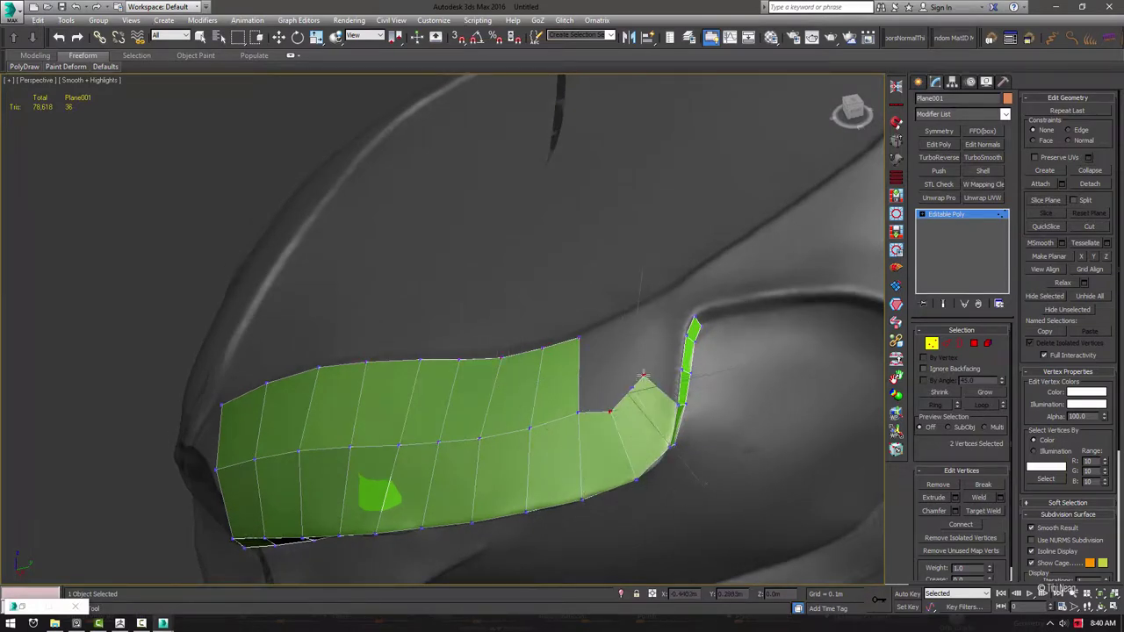
middle_click_drag(665, 332, 602, 344, "alt")
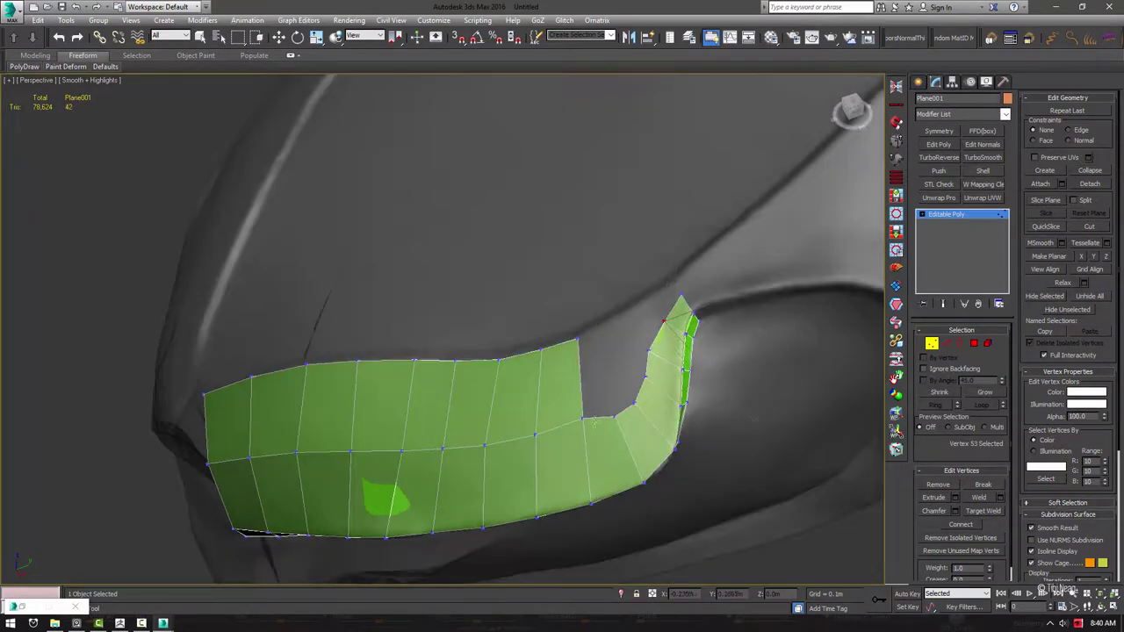
mouse_move(594, 351)
left_mouse_down("shift")
mouse_move(609, 322)
mouse_move(629, 325)
left_mouse_up("shift")
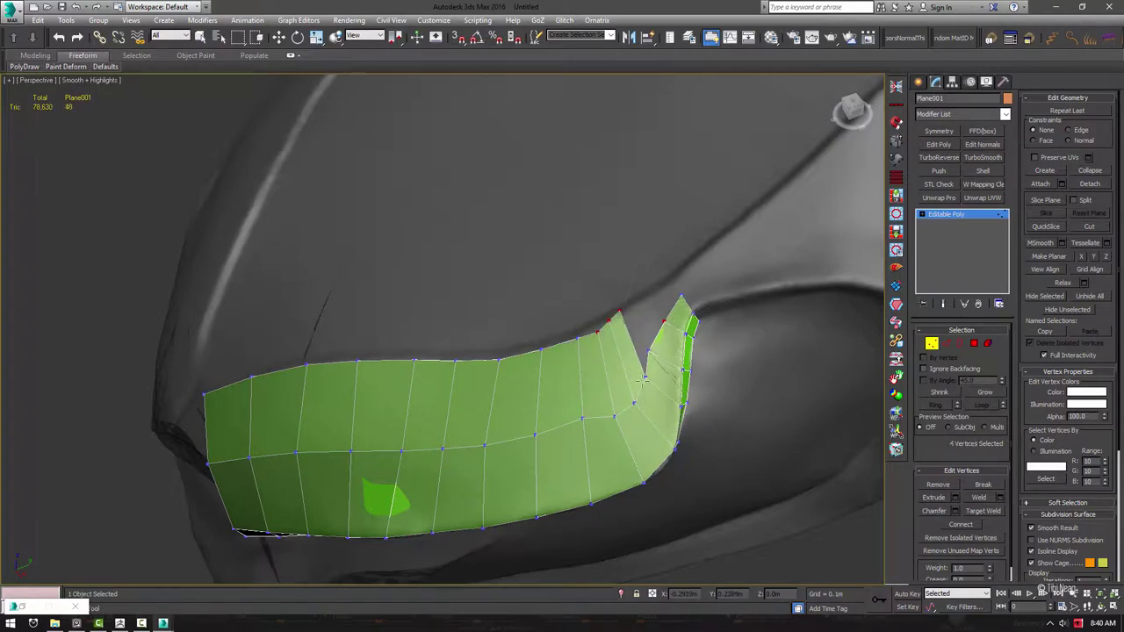
Slide a corner vertex of the patch left to reshape its outline
scroll(626, 329, "up", 2)
left_click(618, 309)
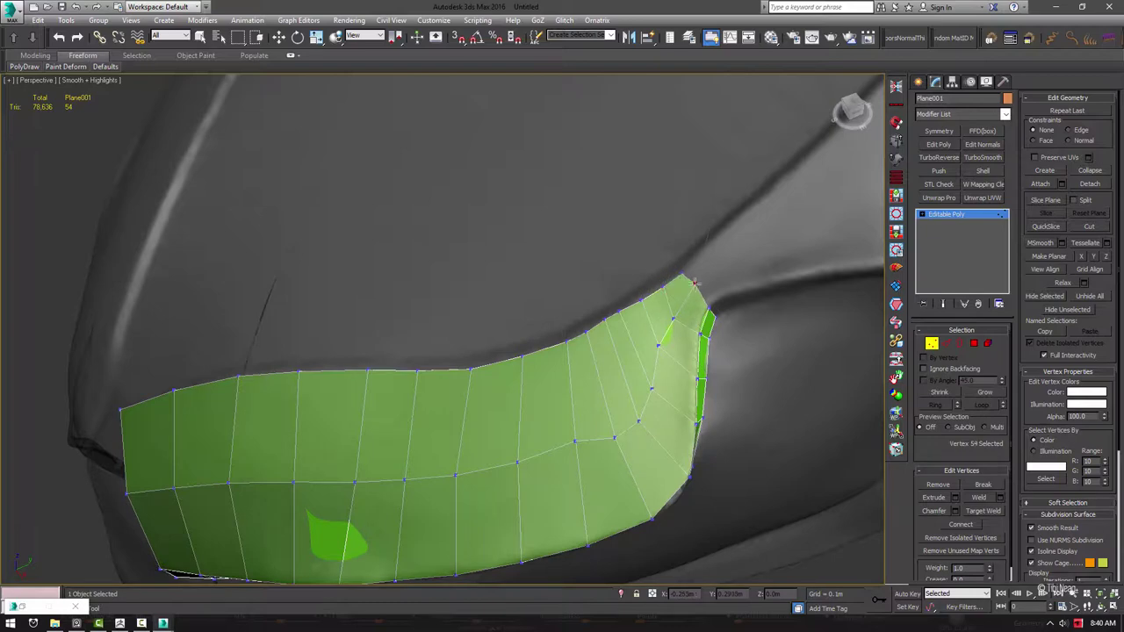
left_click_drag(640, 421, 601, 431)
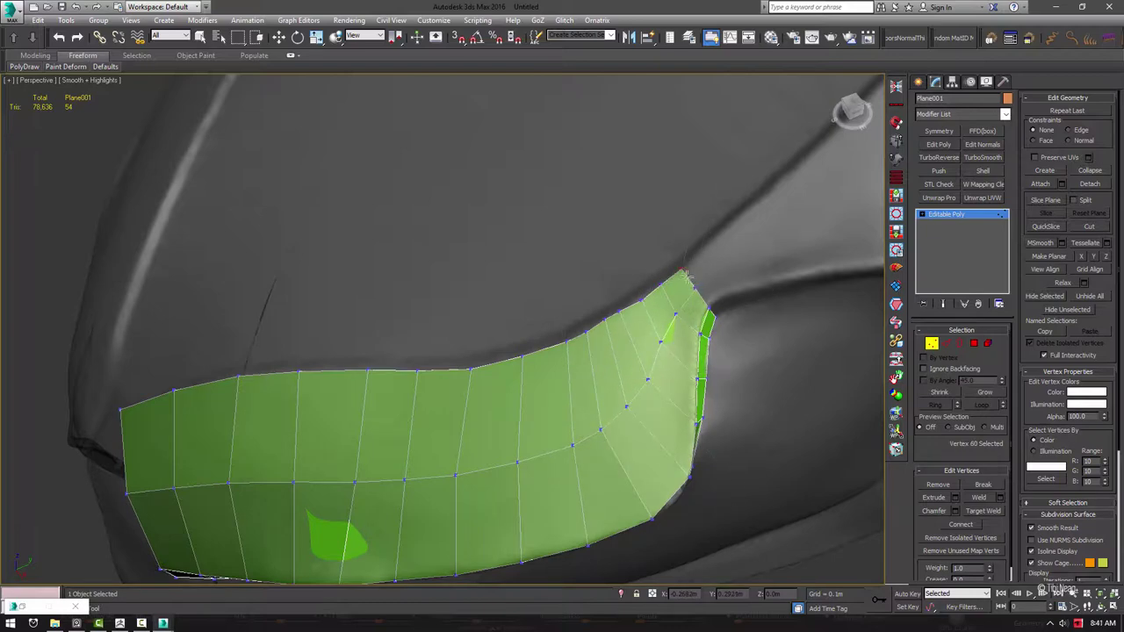
Extend several polygons down the head from the plate's lower-left corner
mouse_move(618, 313)
middle_mouse_down("alt")
mouse_move(642, 267)
mouse_move(391, 313)
middle_mouse_up("alt")
left_click(619, 275)
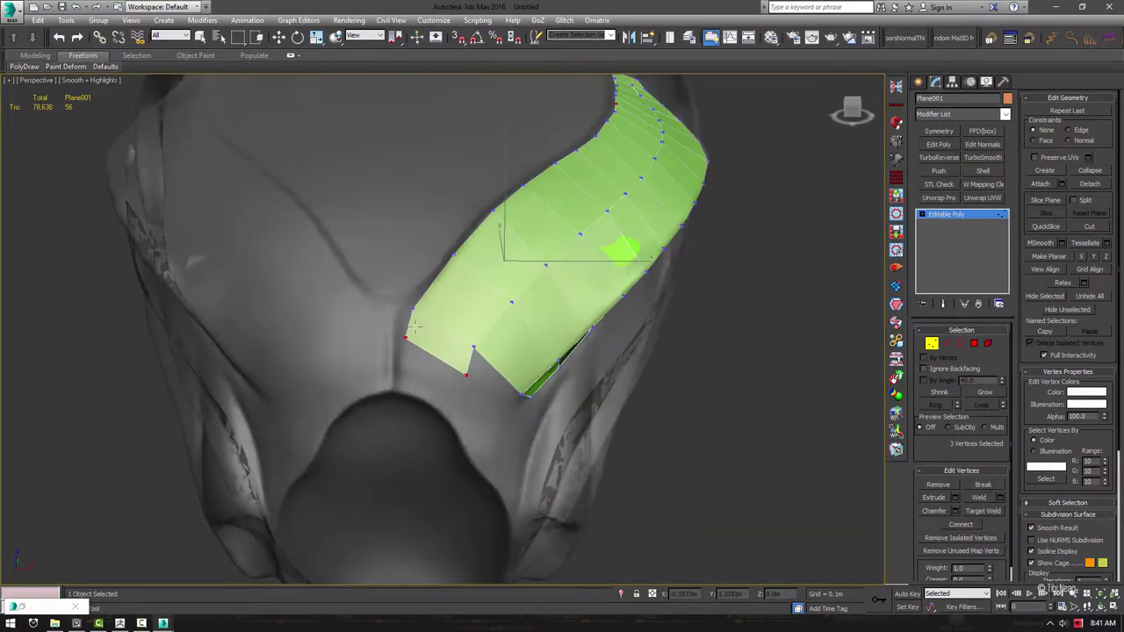
left_click(391, 314)
left_click_drag(409, 313, 423, 382)
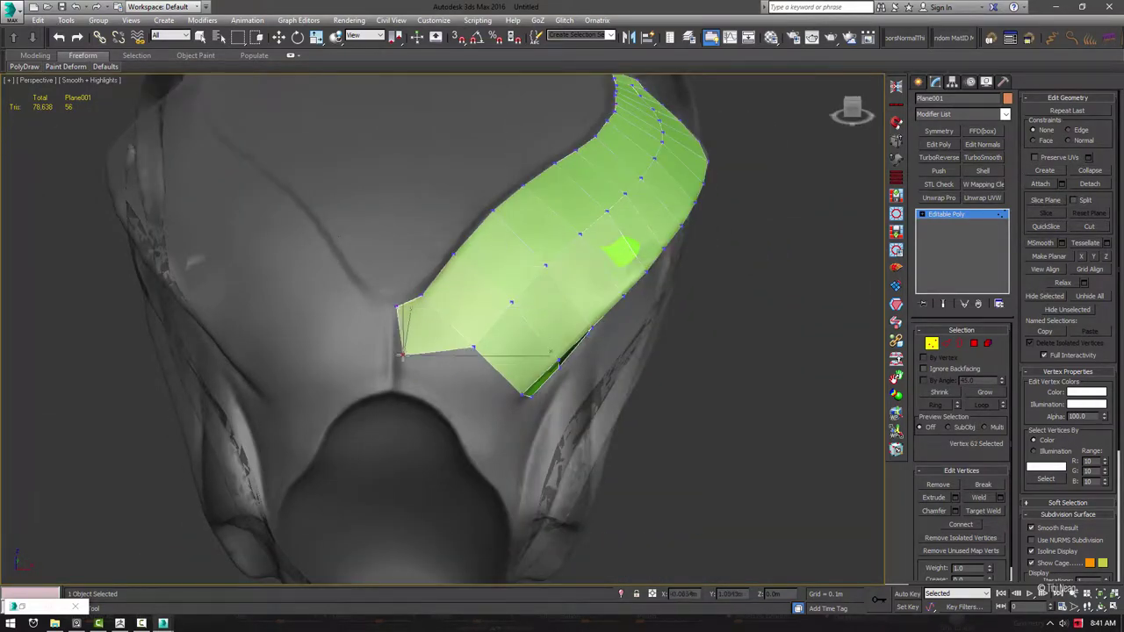
middle_click_drag(479, 380, 436, 404, "alt")
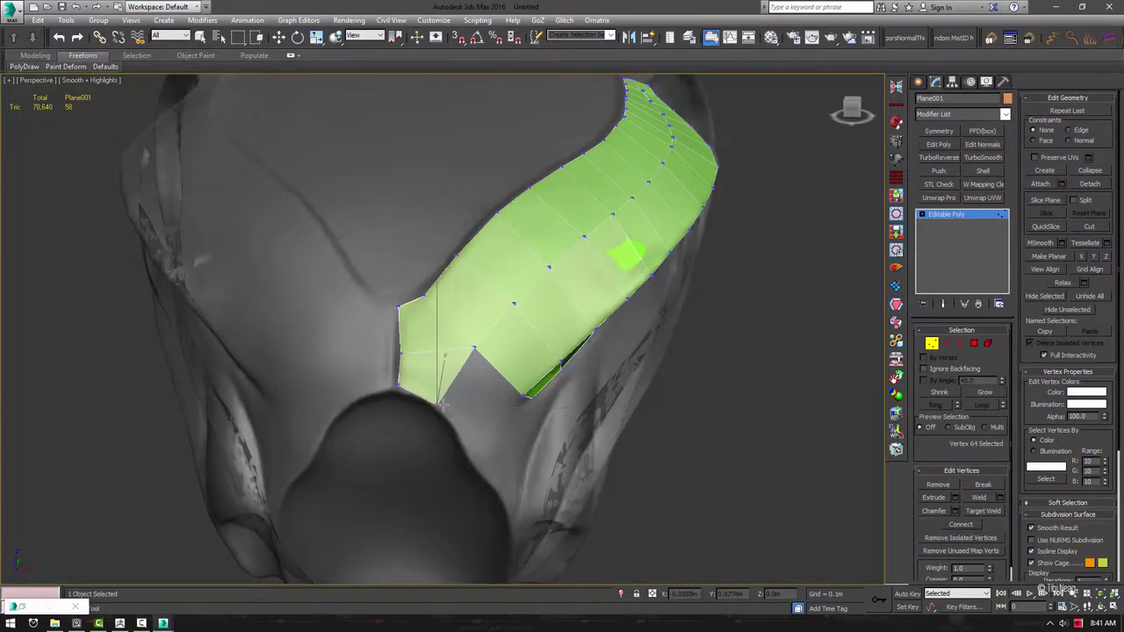
left_click_drag(436, 404, 462, 437)
middle_click_drag(462, 437, 474, 443, "alt")
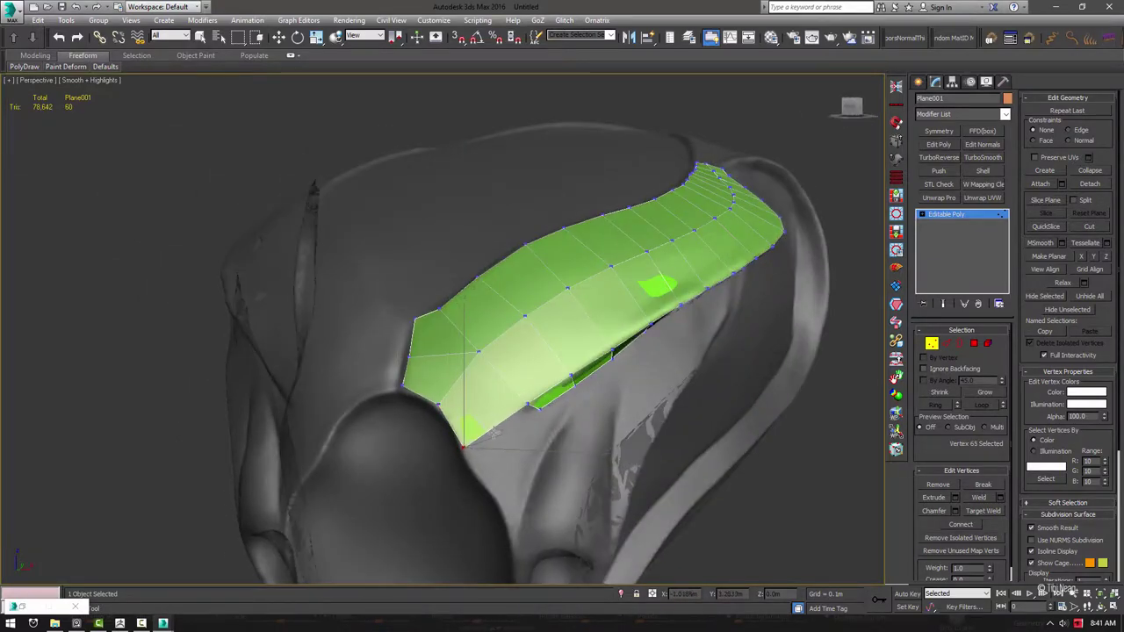
mouse_move(465, 449)
left_mouse_down()
mouse_move(485, 488)
mouse_move(536, 527)
left_mouse_up()
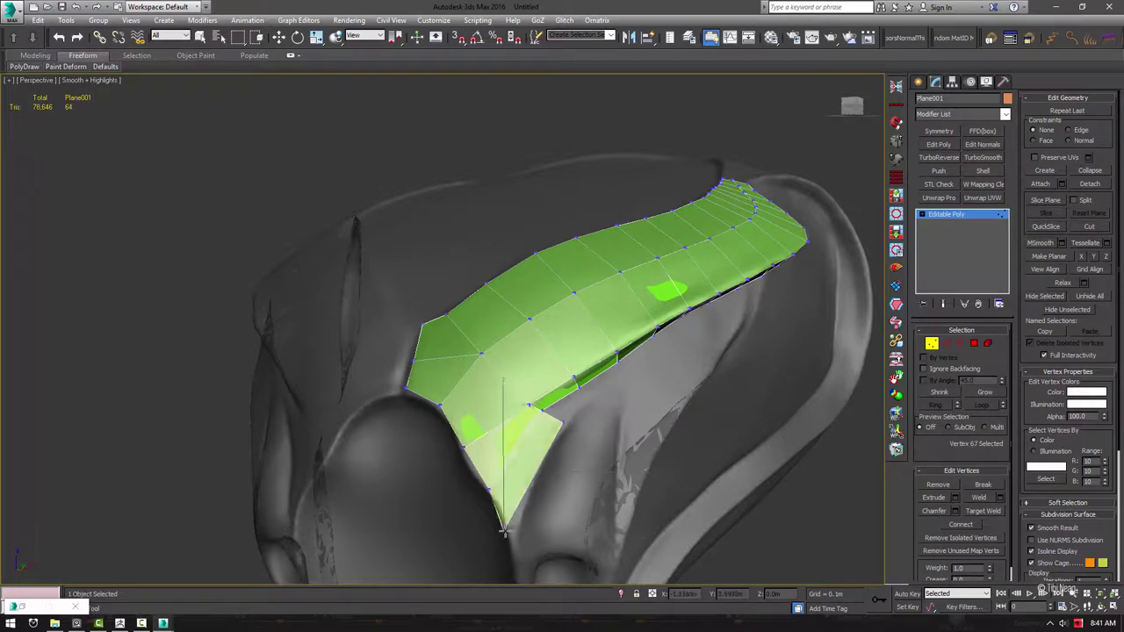
middle_click_drag(536, 527, 841, 255, "alt")
Extend polygons from the lower tip and fit the tip's vertices onto the sculpt
key("2")
key("w")
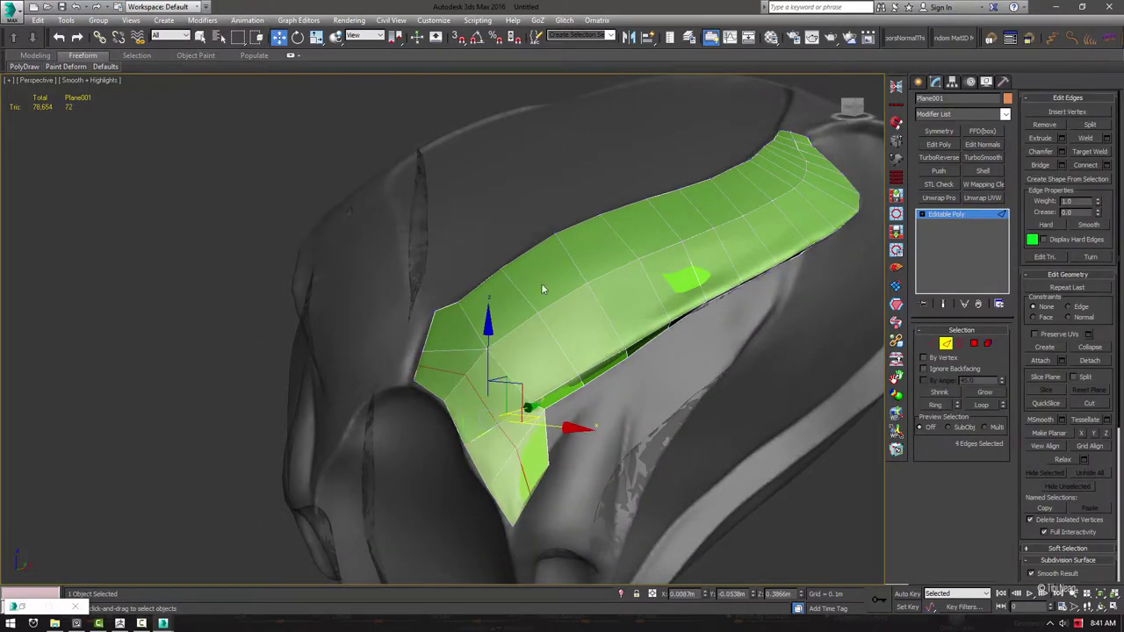
key("1")
left_click_drag(501, 381, 522, 486)
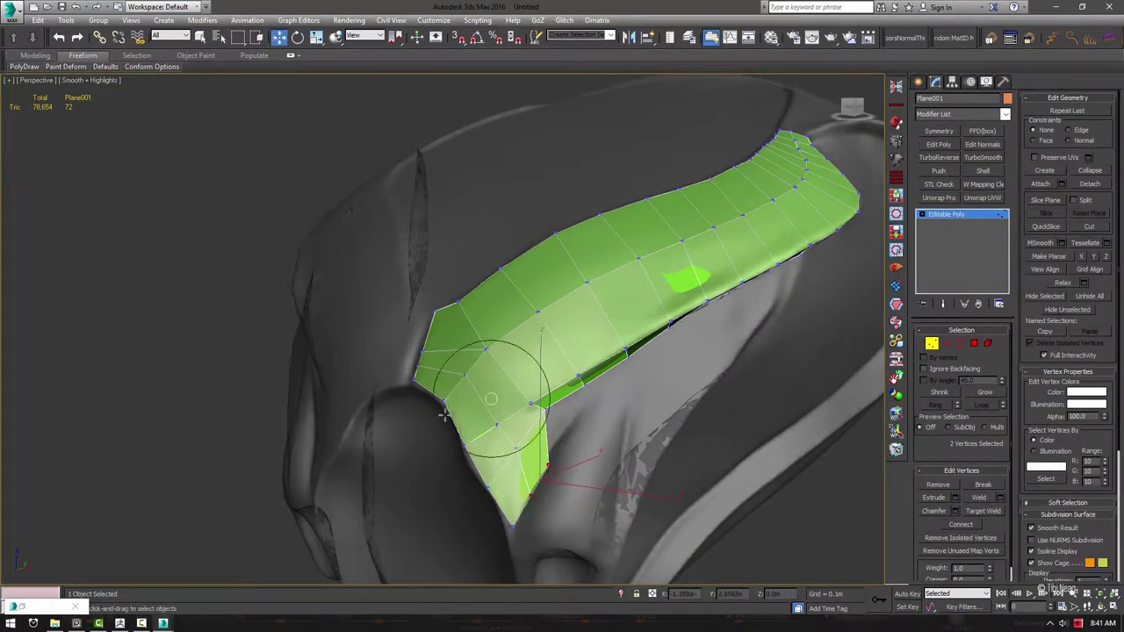
middle_click_drag(518, 426, 560, 304, "alt")
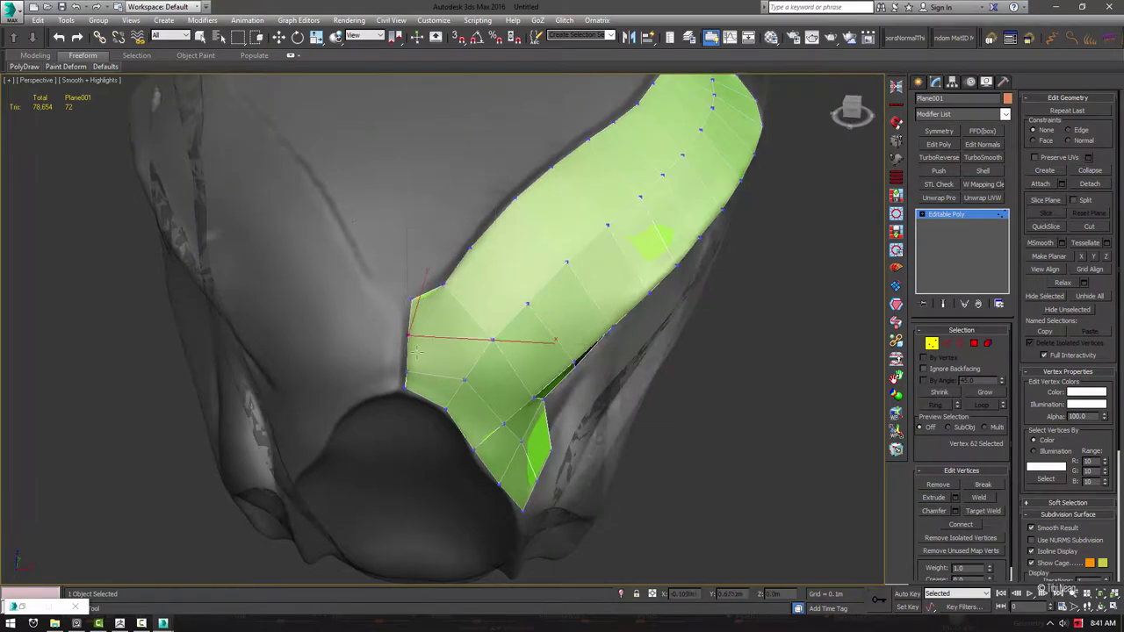
middle_click_drag(527, 352, 633, 290, "alt")
left_click(615, 228, "ctrl")
mouse_move(527, 352)
middle_mouse_down("alt")
mouse_move(431, 359)
mouse_move(441, 412)
mouse_move(484, 393)
mouse_move(497, 352)
mouse_move(571, 351)
mouse_move(538, 395)
mouse_move(571, 362)
middle_mouse_up("alt")
left_click(502, 326)
left_click(536, 401)
left_click(569, 359)
left_click(496, 432)
middle_click_drag(497, 432, 531, 482, "alt")
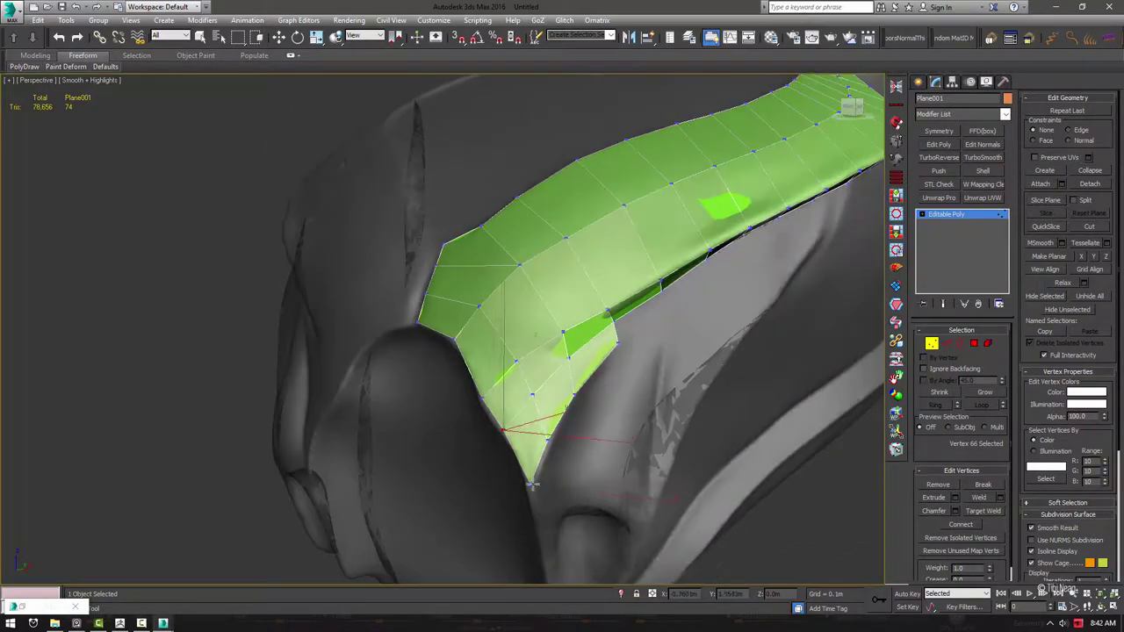
Add a quad at the plate's lower end and pull its bottom corner onto the sculpt
mouse_move(580, 387)
middle_mouse_down("alt")
mouse_move(515, 469)
mouse_move(543, 359)
middle_mouse_up("alt")
left_click(543, 358)
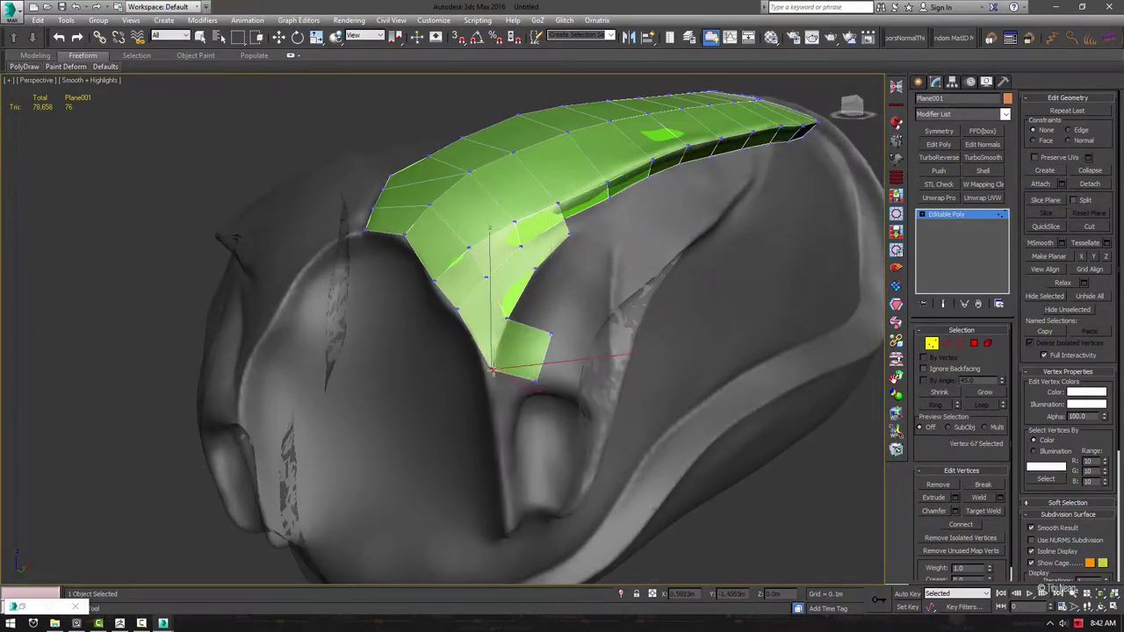
left_click_drag(528, 387, 514, 393)
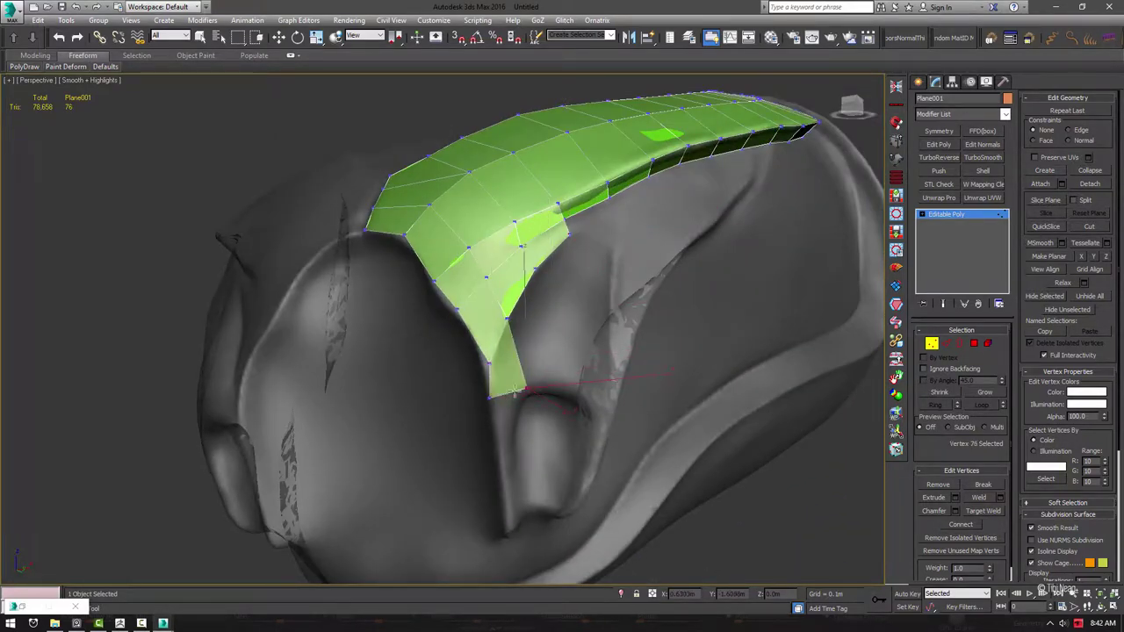
middle_click_drag(516, 375, 514, 369, "alt")
Build a small four-quad patch over the cheek bulge below the plate
left_click(527, 303)
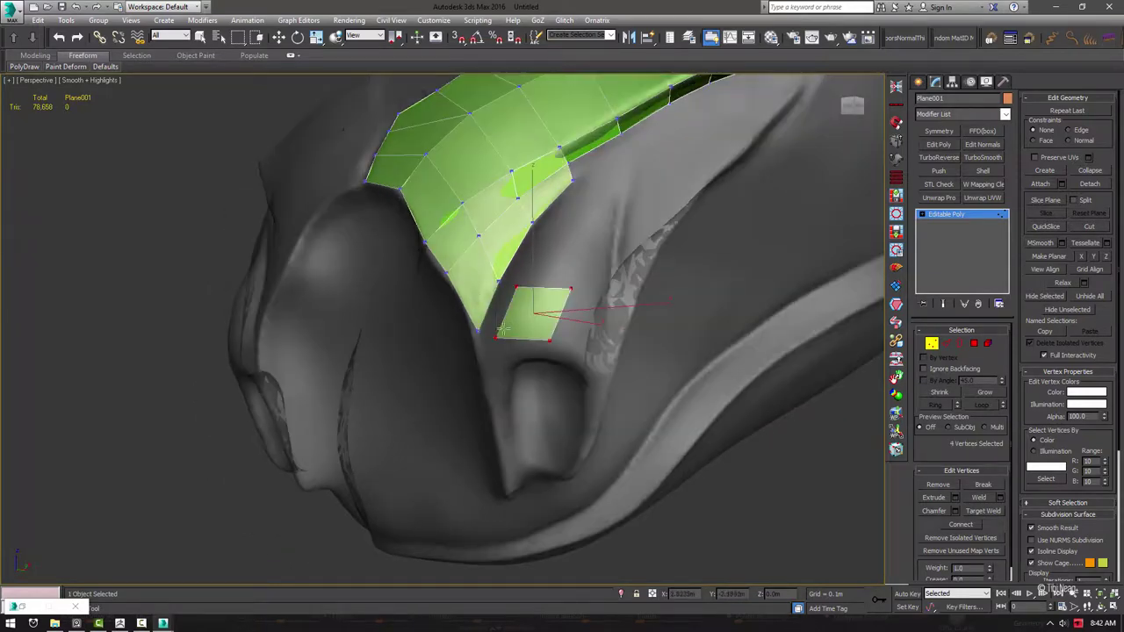
mouse_move(527, 303)
middle_mouse_down("alt")
mouse_move(506, 355)
mouse_move(533, 311)
mouse_move(613, 323)
middle_mouse_up("alt")
left_click(571, 312)
left_click(606, 325)
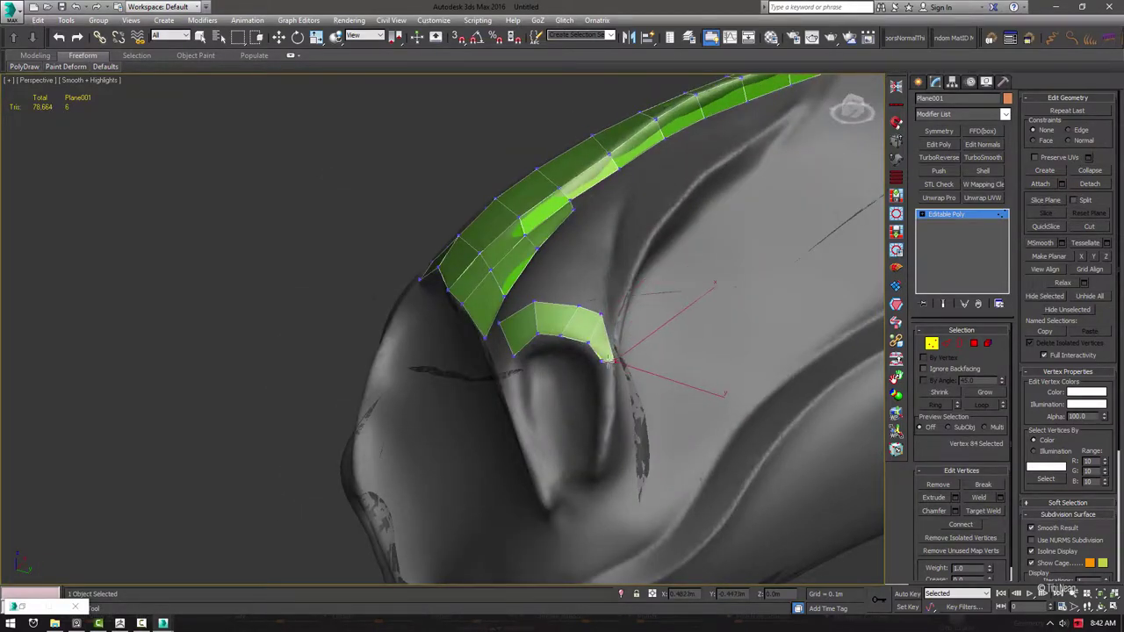
middle_click_drag(608, 360, 507, 317, "alt")
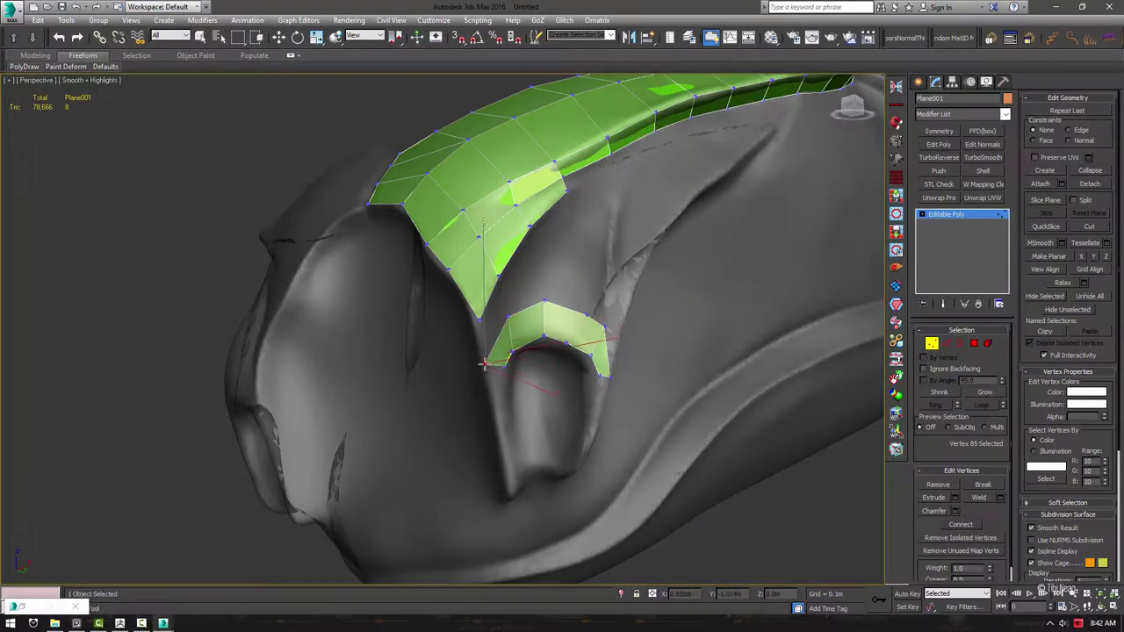
middle_click_drag(484, 364, 490, 300, "alt")
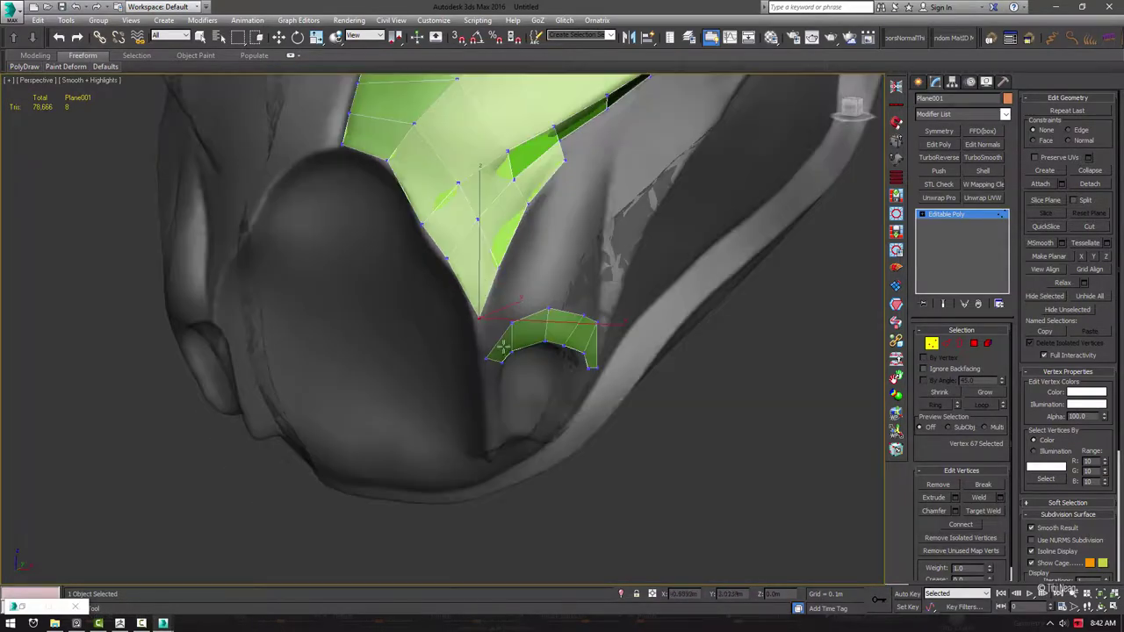
mouse_move(502, 343)
middle_mouse_down("alt")
mouse_move(615, 354)
mouse_move(413, 359)
middle_mouse_up("alt")
key("q")
scroll(414, 359, "up", 5)
mouse_move(522, 271)
middle_mouse_down("alt")
mouse_move(623, 329)
mouse_move(640, 367)
middle_mouse_up("alt")
key("w")
key("q")
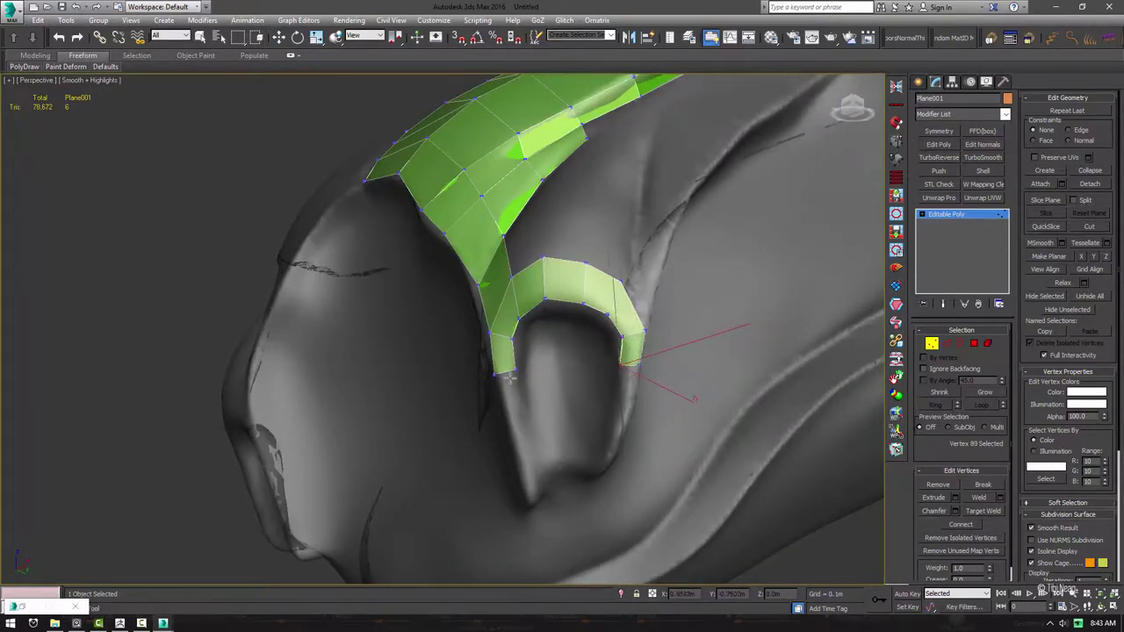
Extrude the arch's left and right legs downward several quads and reshape the end vertices
left_click_drag(509, 376, 510, 402)
middle_click_drag(509, 402, 520, 412, "alt")
left_click_drag(520, 412, 534, 450, "shift")
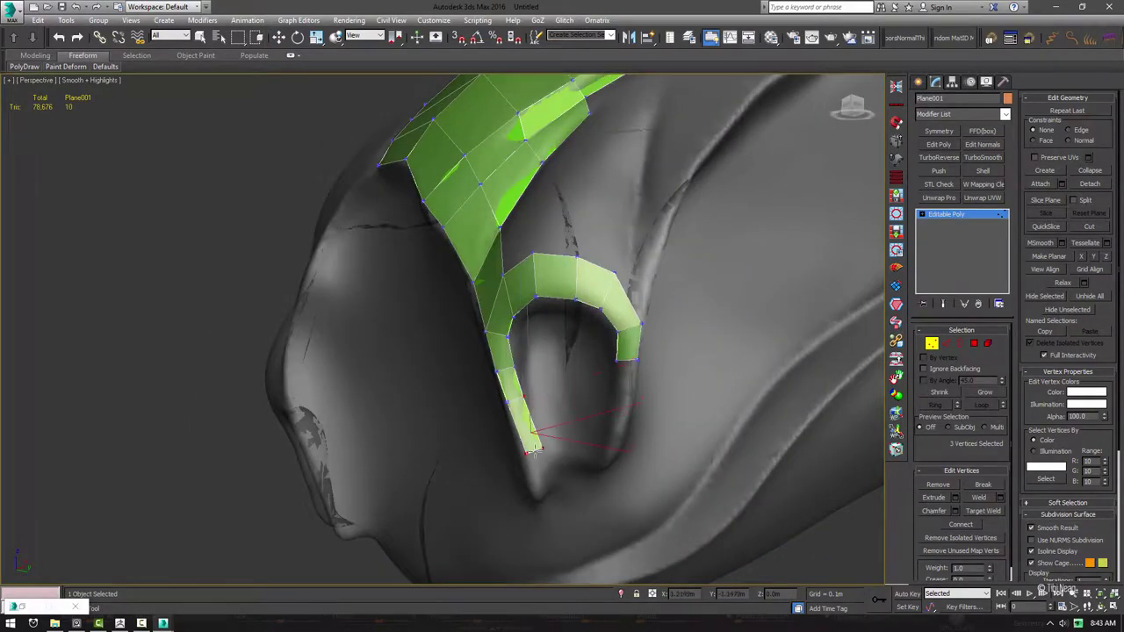
left_click_drag(631, 358, 633, 428, "shift")
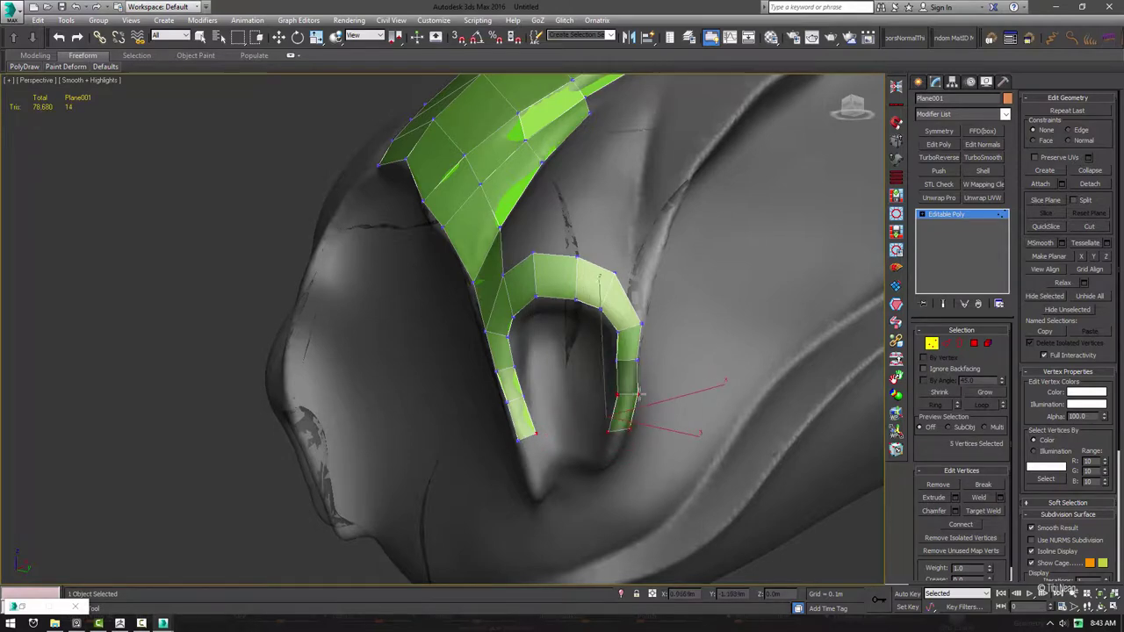
left_click(525, 432)
left_click_drag(525, 432, 541, 472, "shift")
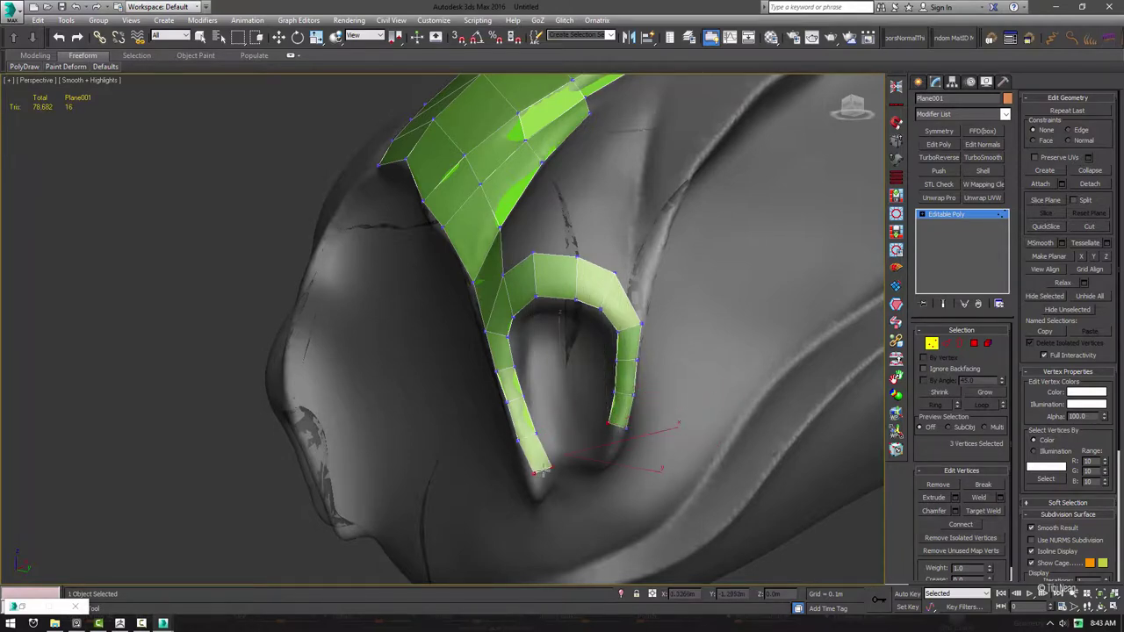
middle_click_drag(602, 453, 579, 439, "alt")
left_click_drag(603, 448, 606, 462, "shift")
mouse_move(606, 462)
middle_mouse_down("alt")
mouse_move(562, 422)
mouse_move(519, 312)
mouse_move(553, 303)
mouse_move(590, 347)
middle_mouse_up("alt")
left_click_drag(586, 457, 588, 460, "shift")
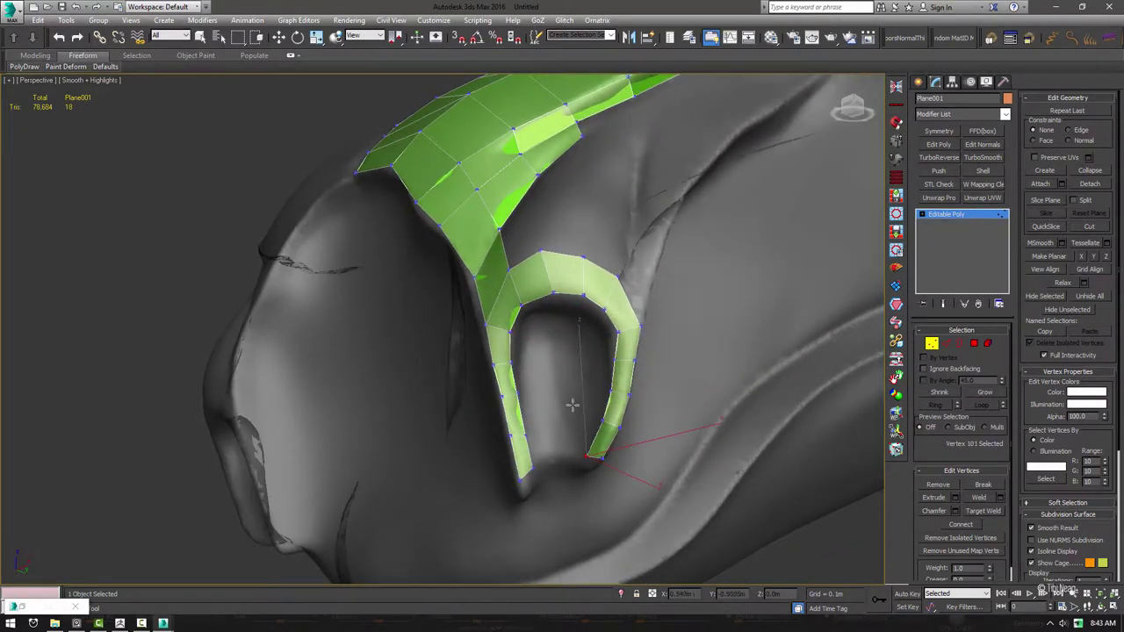
mouse_move(587, 460)
middle_mouse_down("alt")
mouse_move(572, 404)
mouse_move(515, 360)
mouse_move(562, 439)
middle_mouse_up("alt")
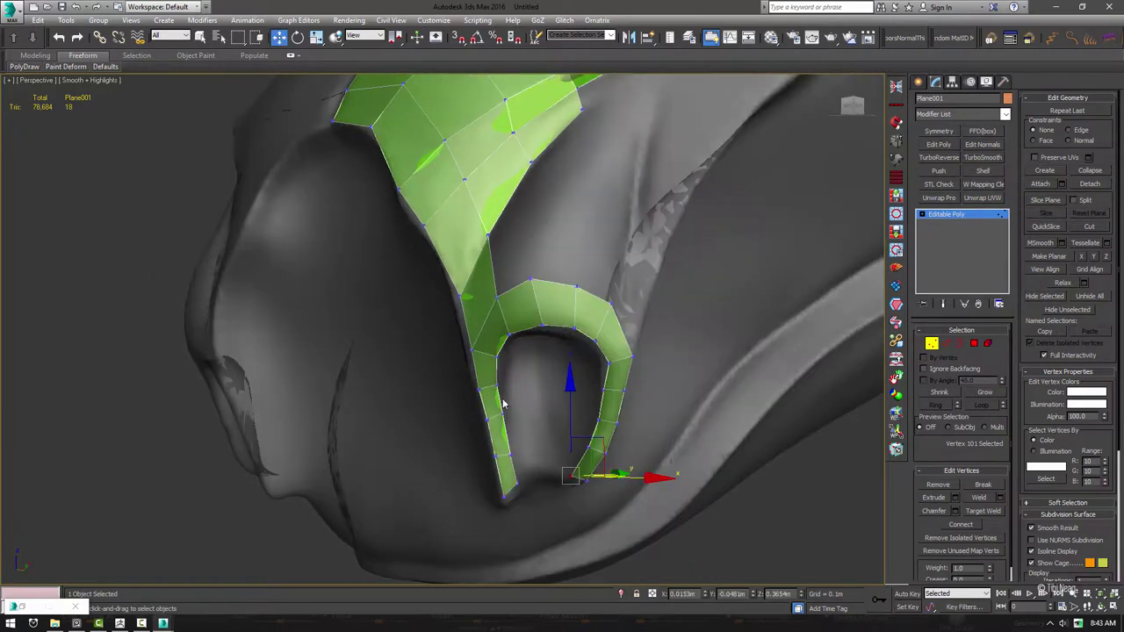
Remove two edges from the left side of the arch plate in Edge mode
key("2")
left_click(505, 454)
key("ctrl+z")
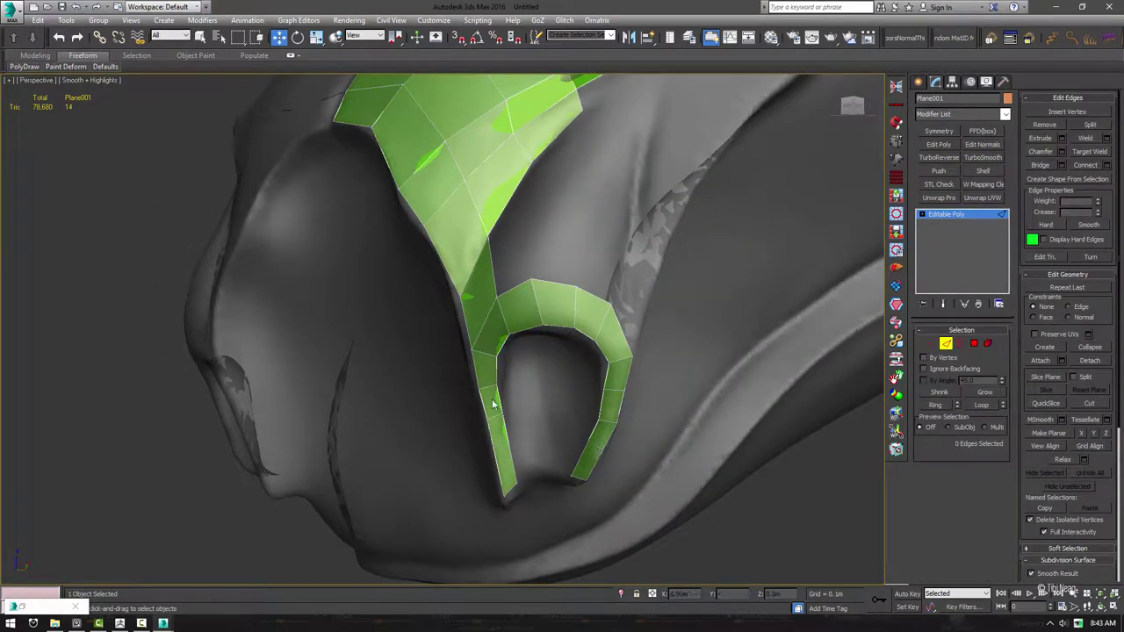
key("BackSpace")
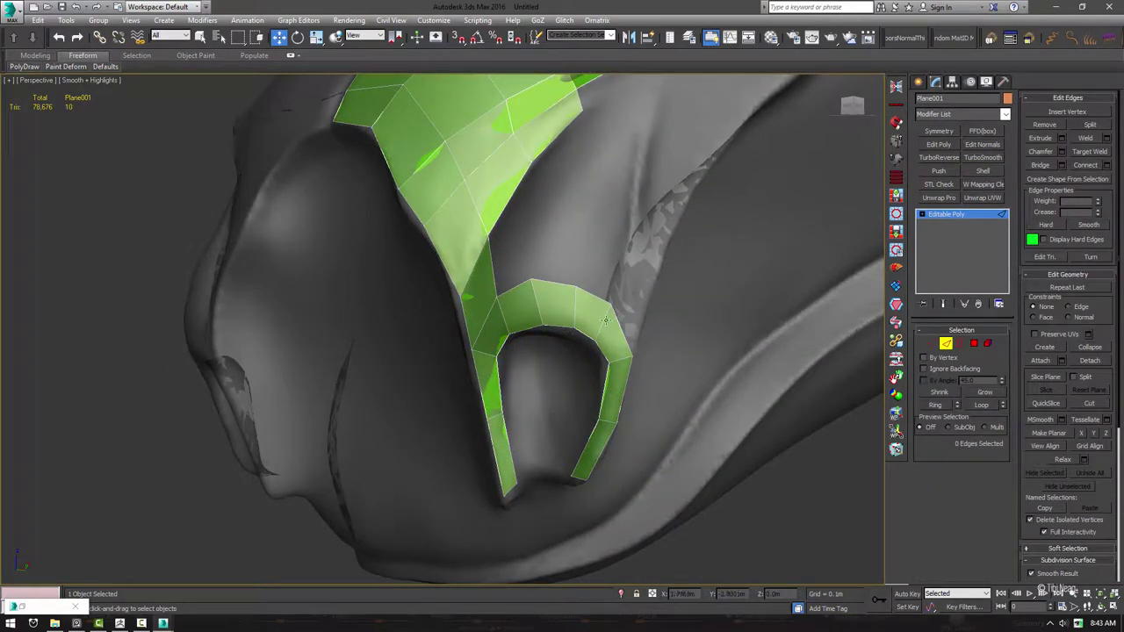
Back in Vertex mode, build the first quads between the inner arch vertices
key("1")
left_click(572, 474)
mouse_move(572, 475)
middle_mouse_down("alt")
mouse_move(508, 301)
mouse_move(476, 301)
mouse_move(520, 420)
middle_mouse_up("alt")
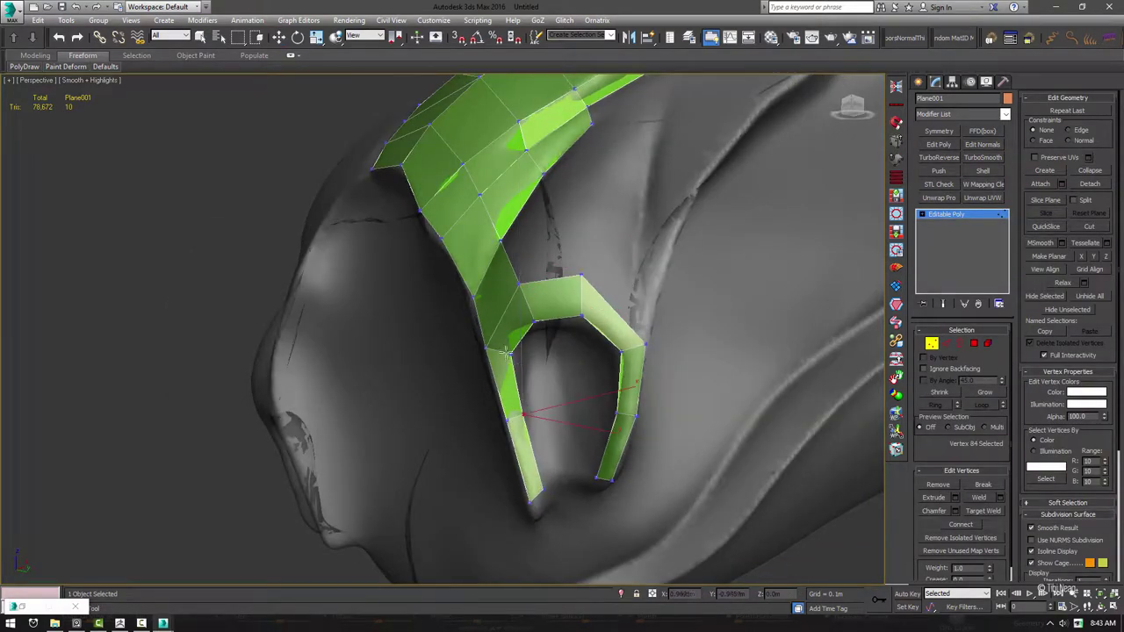
left_click_drag(505, 351, 549, 363)
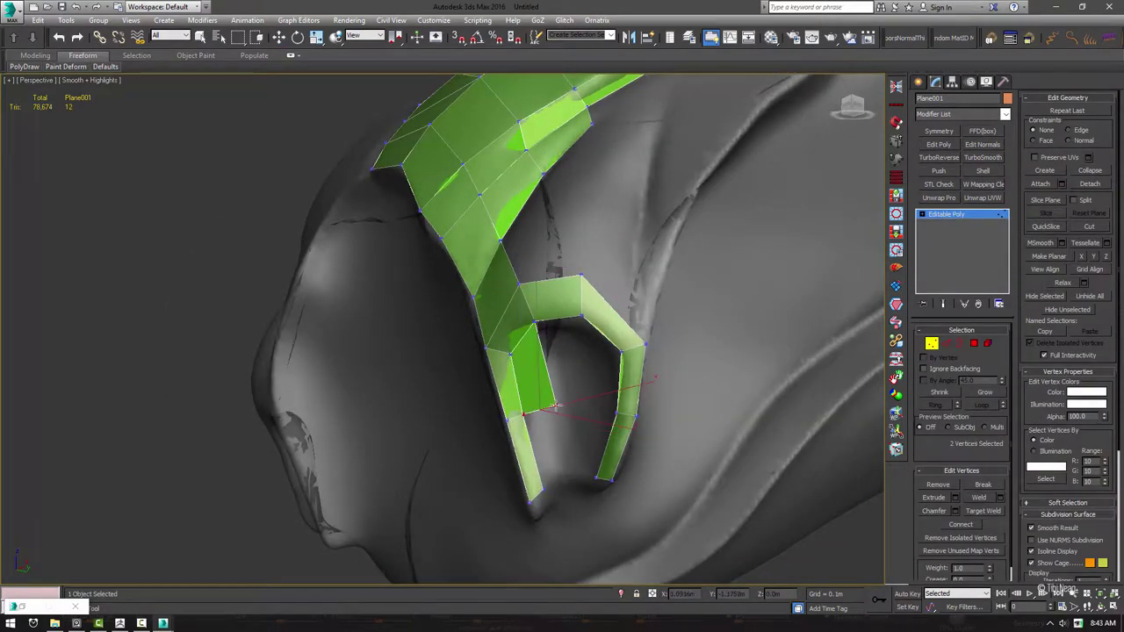
left_click(597, 372, "ctrl")
left_click(603, 413, "shift")
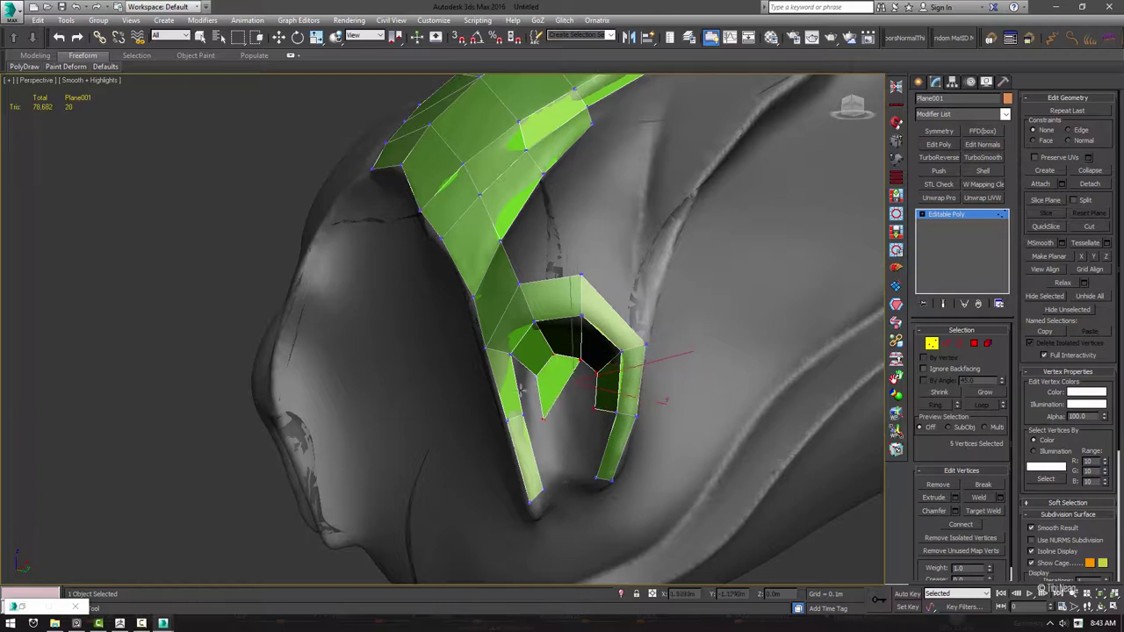
left_click(545, 360)
left_click(543, 407)
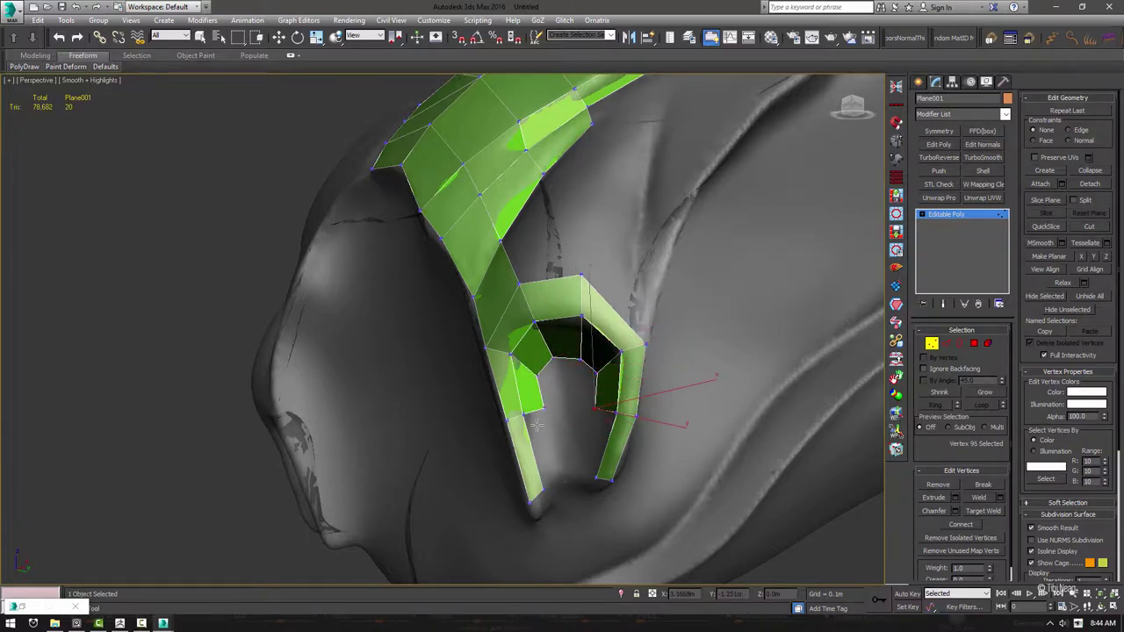
mouse_move(537, 425)
middle_mouse_down("alt")
mouse_move(587, 477)
mouse_move(571, 440)
middle_mouse_up("alt")
Fill the remaining inner upper and lower gaps with faces, bridging the cup to the band
left_click(544, 448, "shift")
left_click(563, 402, "shift")
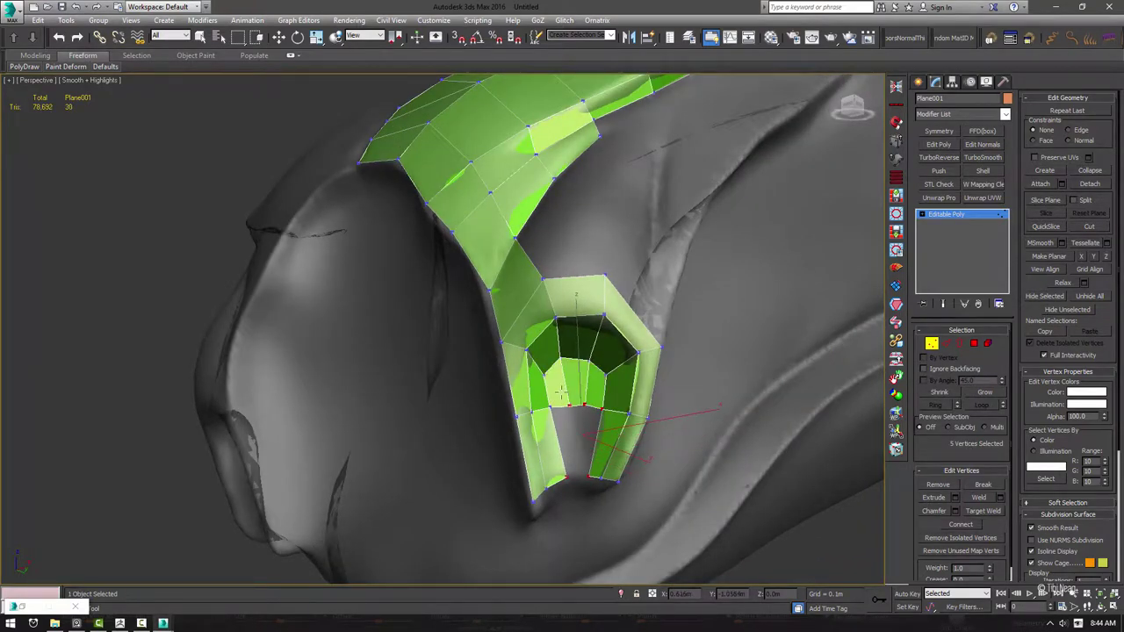
middle_click_drag(566, 405, 562, 413, "alt")
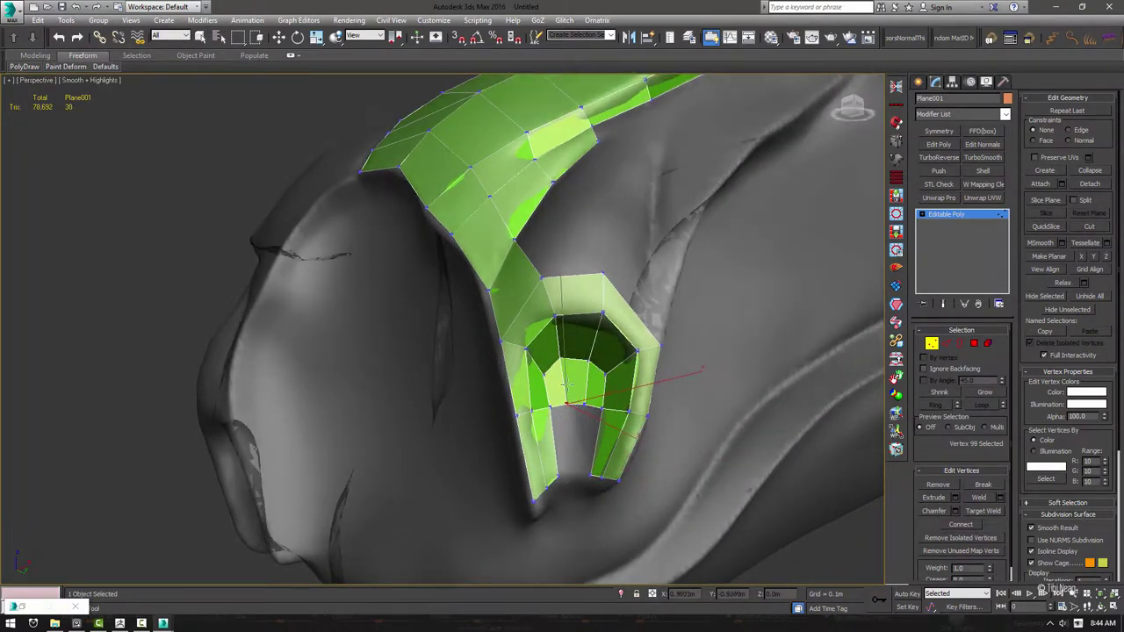
left_click(571, 435, "shift")
left_click(567, 465, "shift")
left_click(566, 472, "shift")
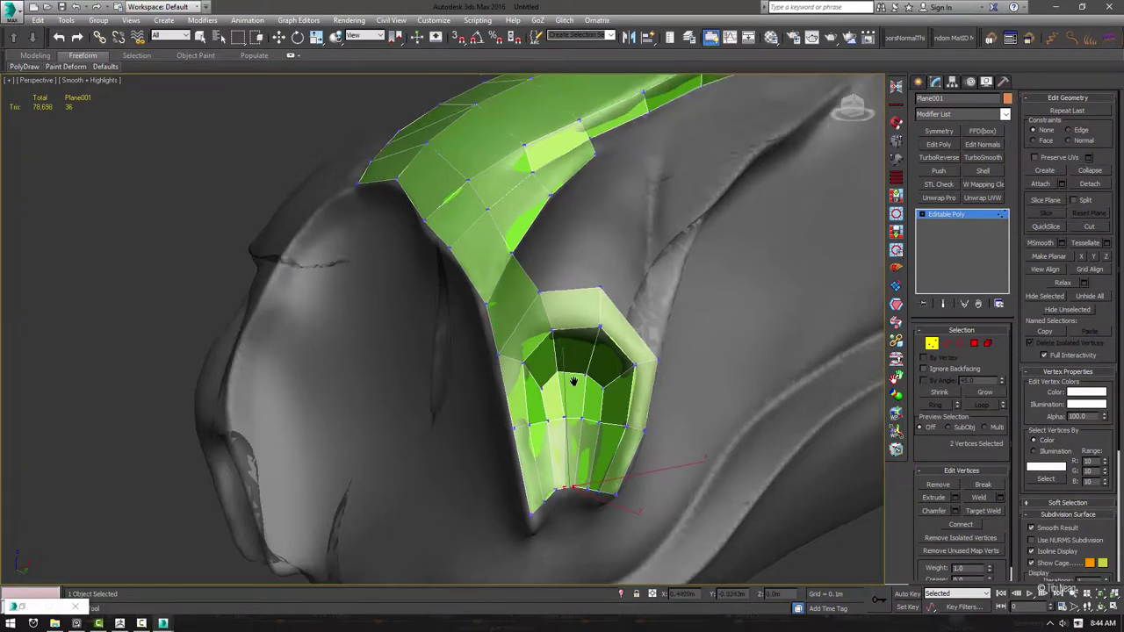
mouse_move(566, 472)
middle_mouse_down("alt")
mouse_move(534, 422)
mouse_move(614, 387)
mouse_move(580, 317)
middle_mouse_up("alt")
scroll(544, 430, "up", 2)
left_click(534, 422, "shift")
left_click(650, 369, "shift")
left_click(546, 275, "shift")
Draw new quads along the lower strip's edge and fill the gap at its right end
left_click(546, 275, "shift")
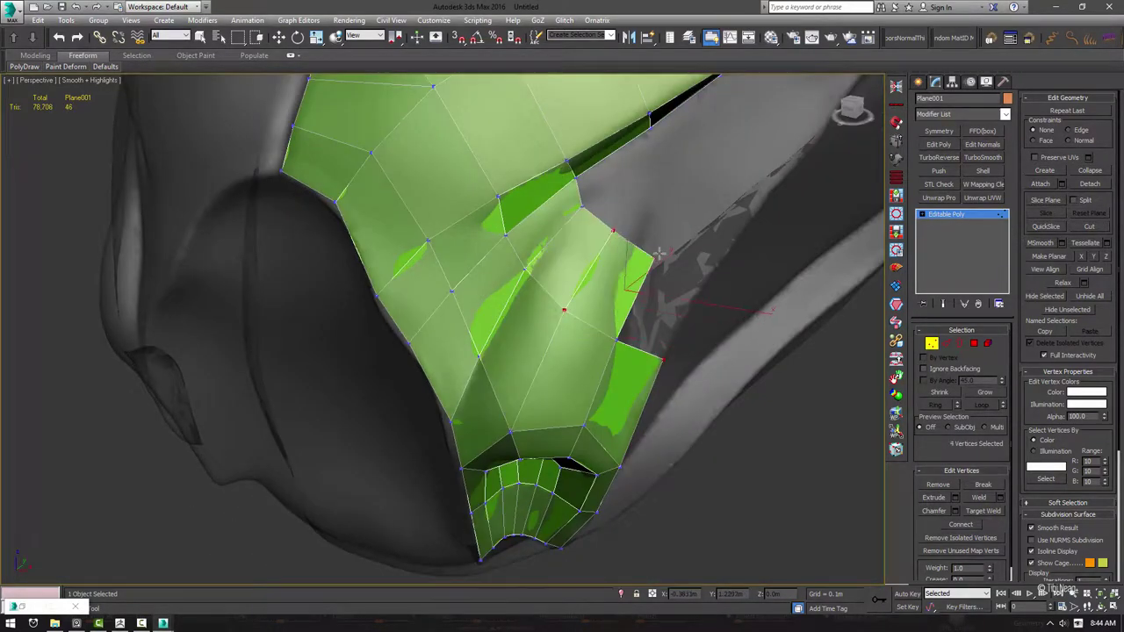
left_click(545, 275, "shift")
mouse_move(545, 274)
middle_mouse_down("alt")
mouse_move(522, 281)
mouse_move(614, 264)
middle_mouse_up("alt")
left_click(518, 288, "shift")
left_click(691, 296, "shift")
mouse_move(702, 293)
middle_mouse_down("alt")
mouse_move(562, 347)
mouse_move(568, 291)
mouse_move(606, 272)
middle_mouse_up("alt")
left_click(536, 351, "shift")
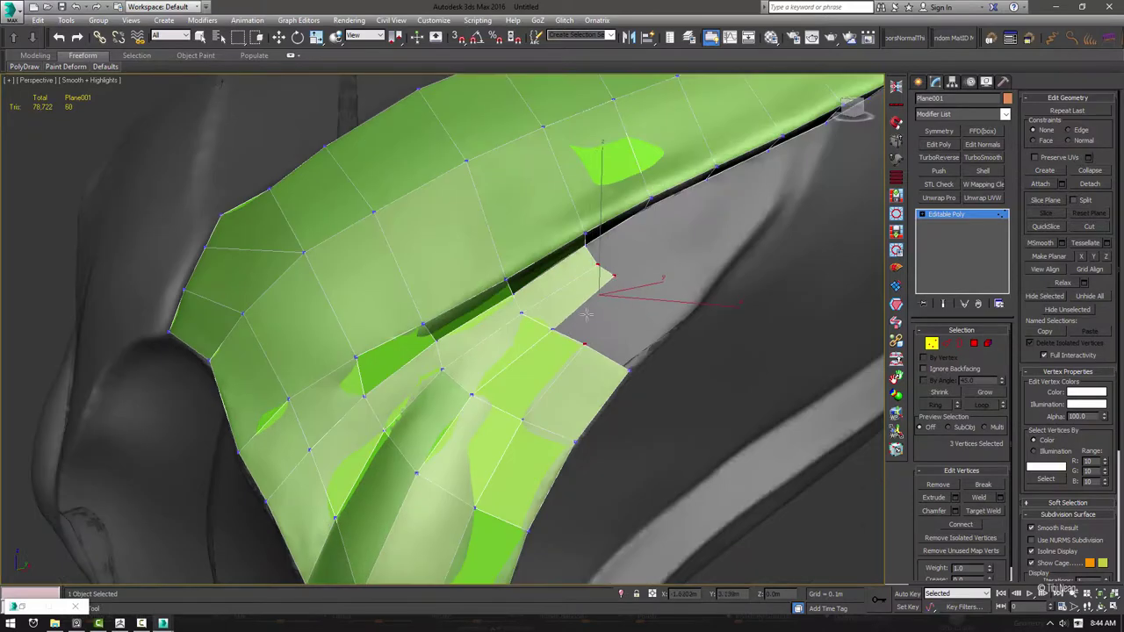
left_click(615, 281, "shift")
middle_click_drag(685, 303, 631, 355, "alt")
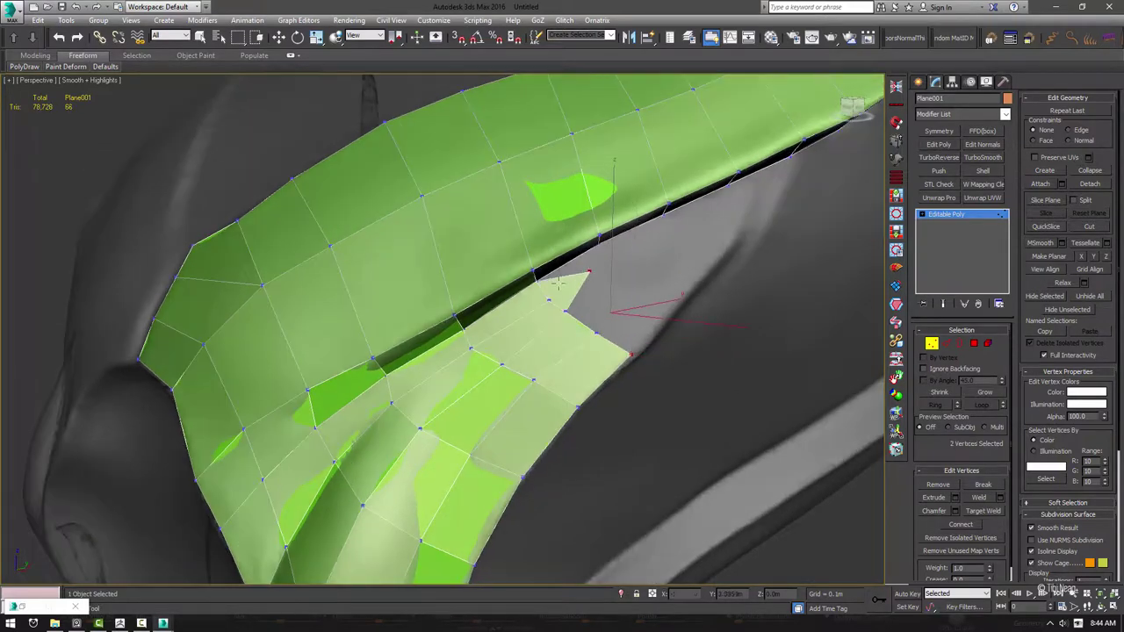
Fill the strip's corner and notch with quads, bringing the mesh to 96 triangles
left_click(575, 318)
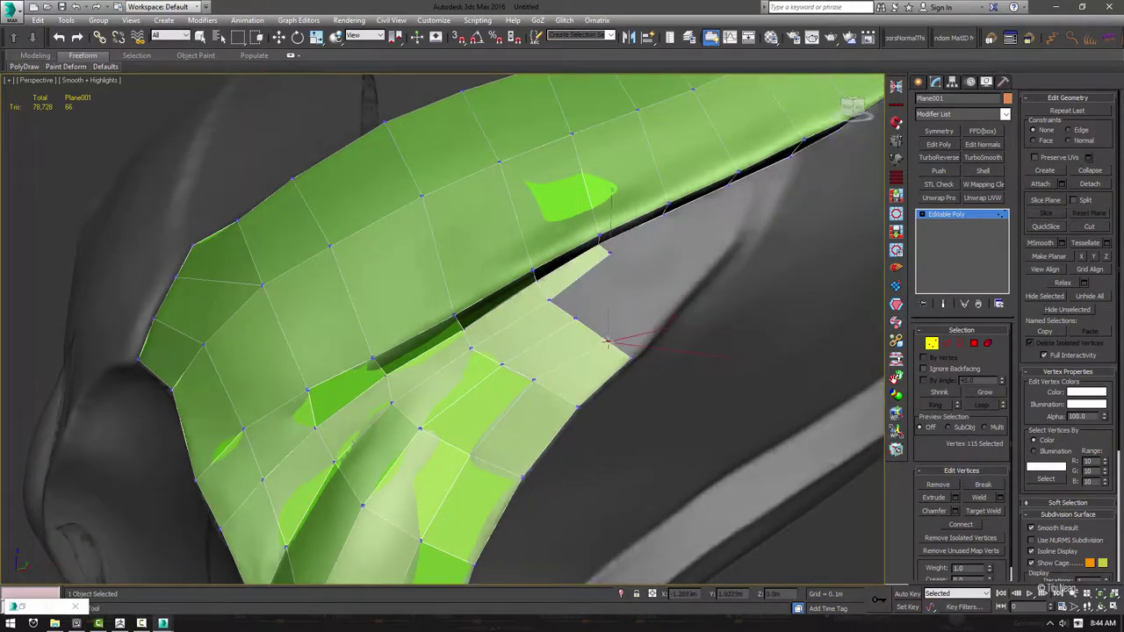
left_click(619, 274, "shift")
left_click(643, 281)
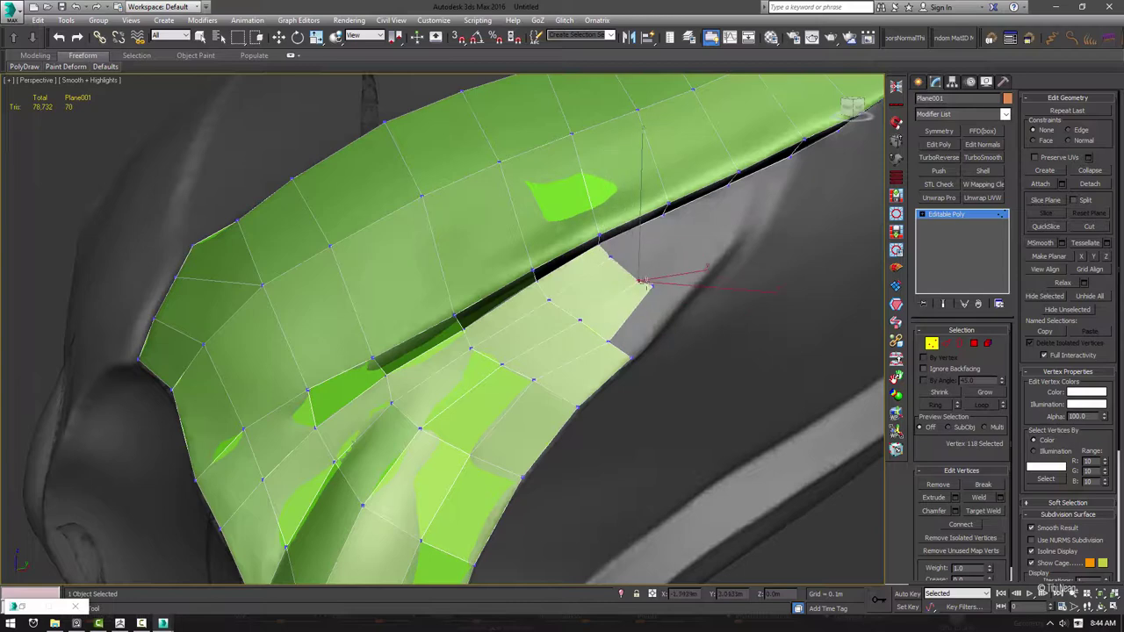
middle_click_drag(605, 342, 613, 316, "alt")
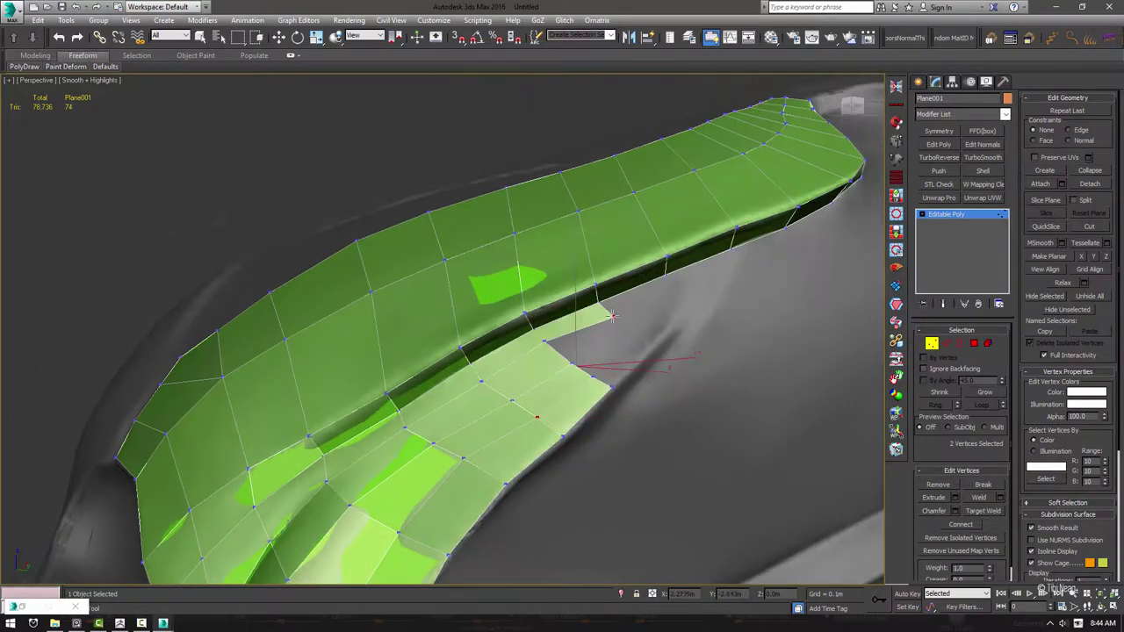
left_click(671, 273, "shift")
left_click(608, 332, "shift")
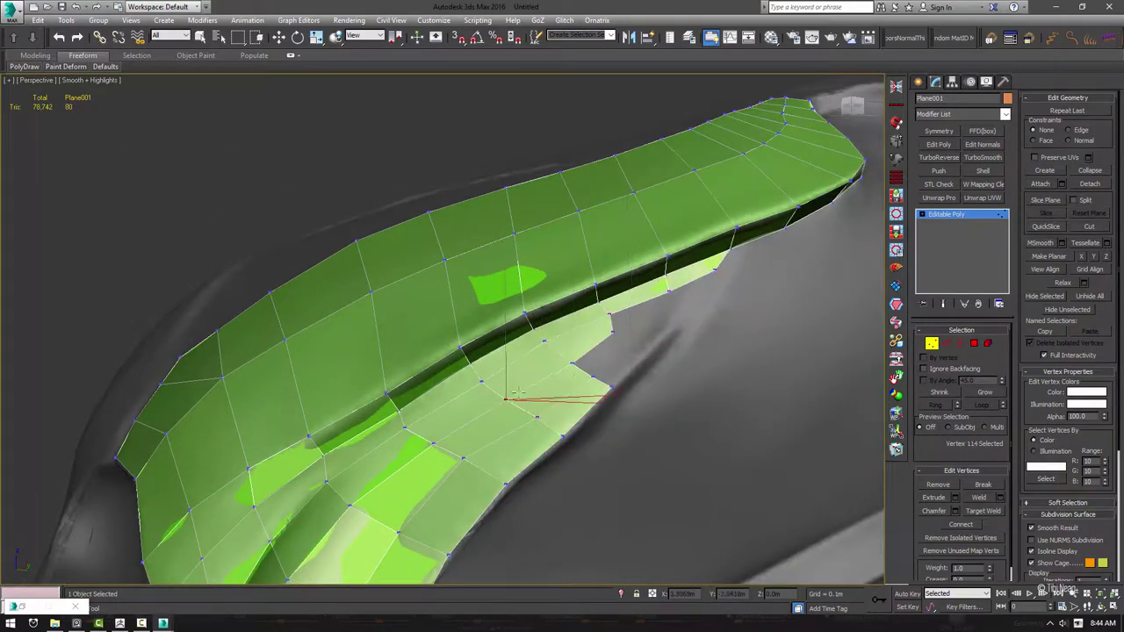
left_click(580, 374, "shift")
left_click(615, 347, "shift")
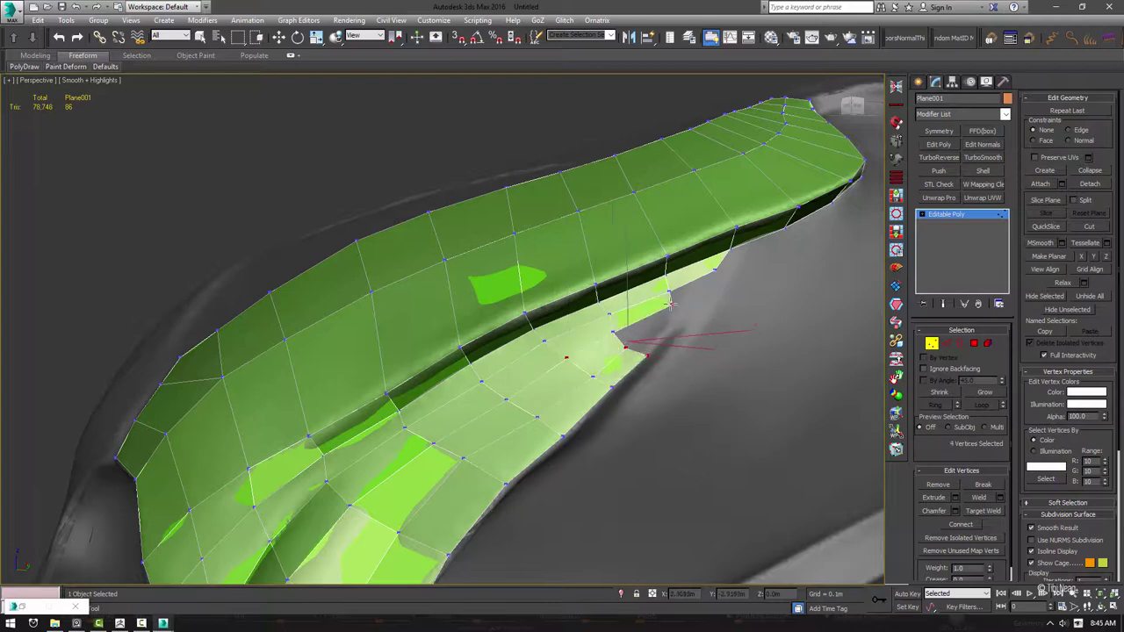
mouse_move(670, 318)
middle_mouse_down("alt")
mouse_move(630, 358)
mouse_move(655, 317)
mouse_move(567, 395)
middle_mouse_up("alt")
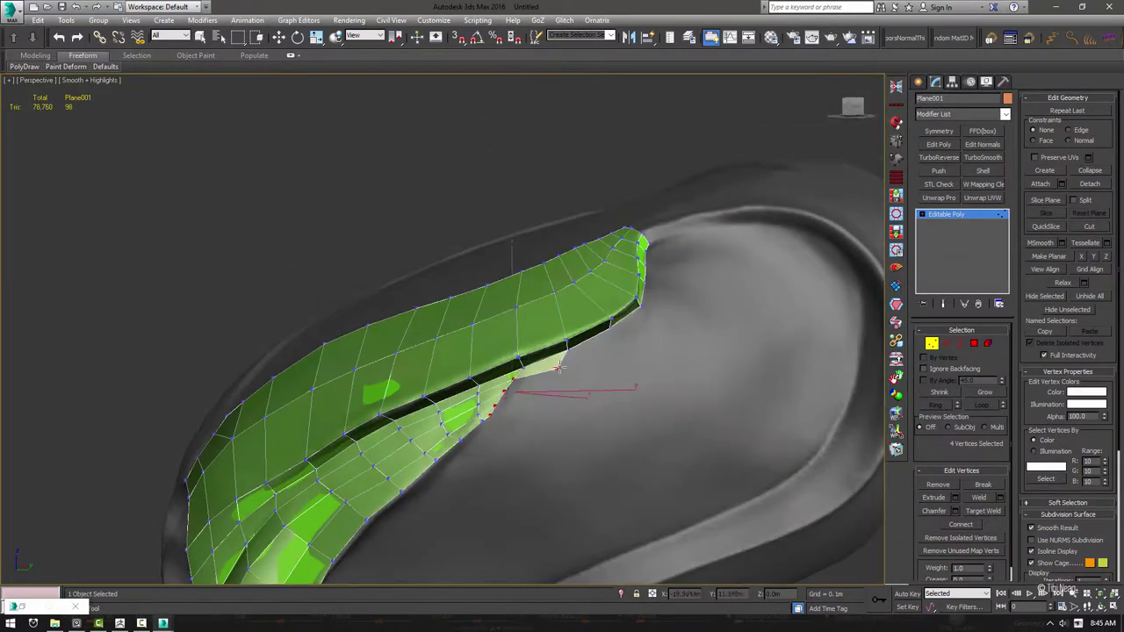
Extend the lower strip rearward with more quads, adding a column up the edge
left_click(559, 382, "shift")
left_click(560, 390, "shift")
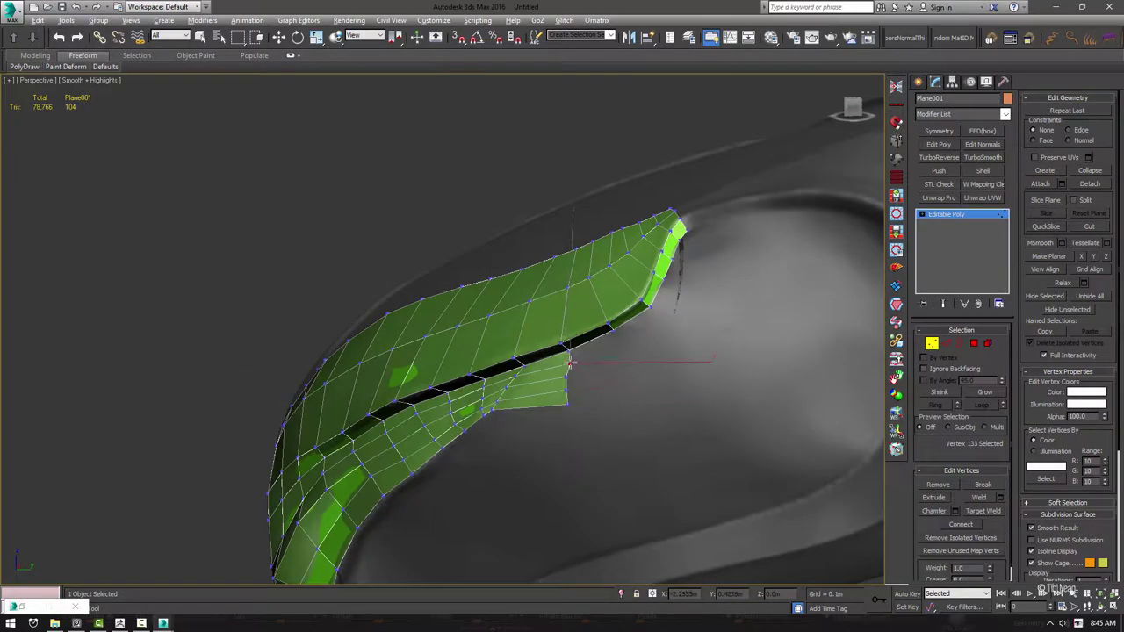
middle_click_drag(565, 391, 532, 409, "alt")
left_click(556, 428, "shift")
left_click_drag(556, 428, 612, 373, "shift")
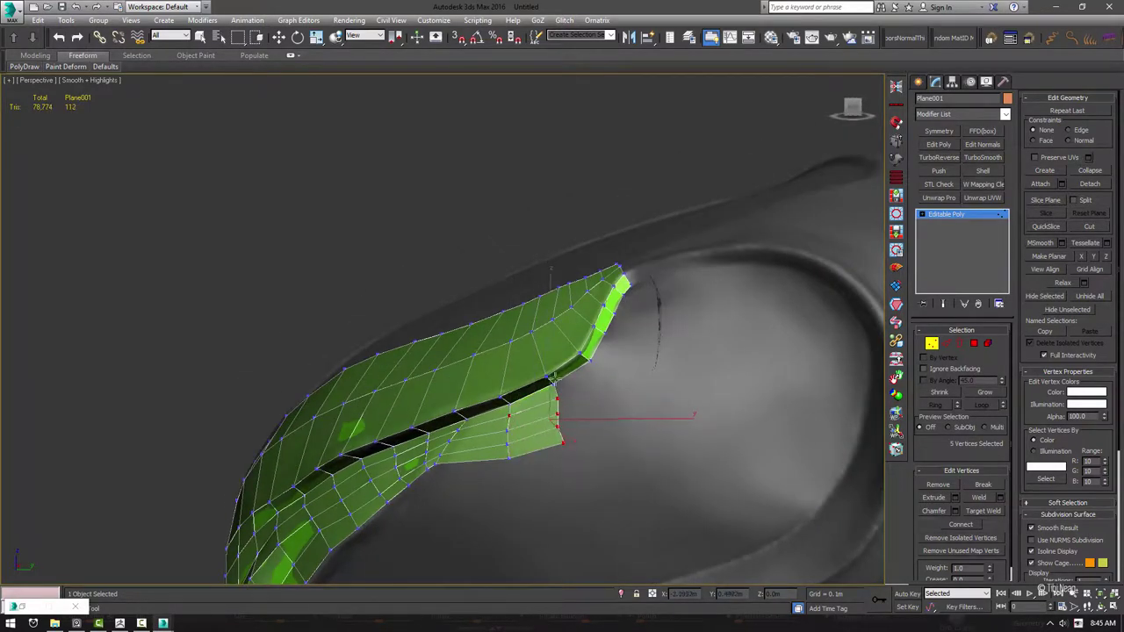
middle_click_drag(612, 373, 529, 371, "alt")
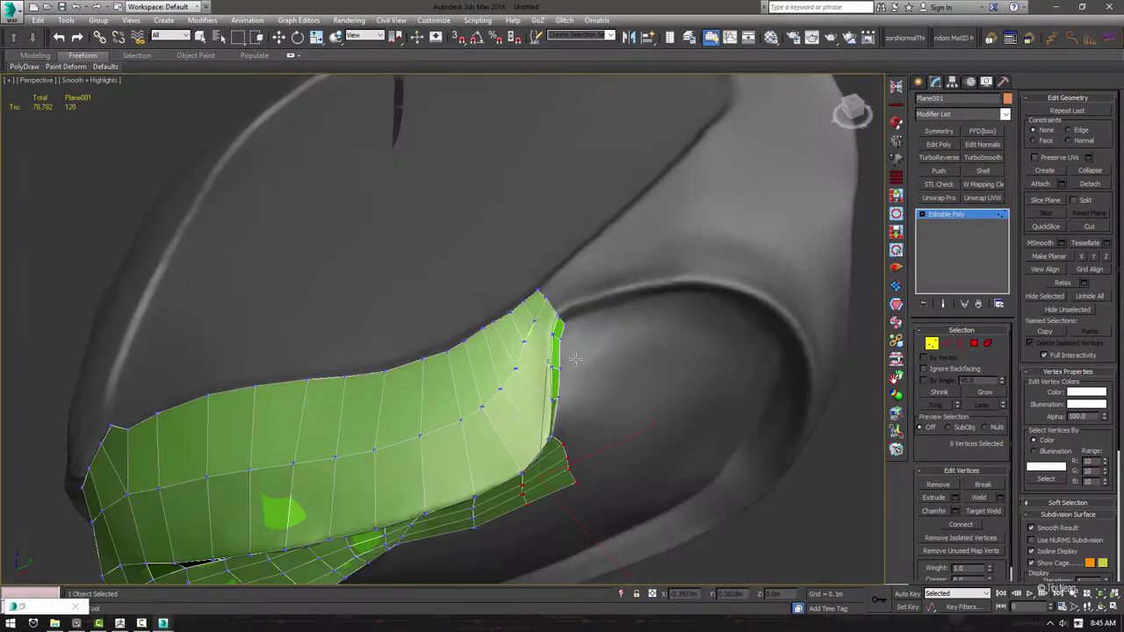
Try removing the selected edges and vertices on the plate
key("w")
key("2")
key("q")
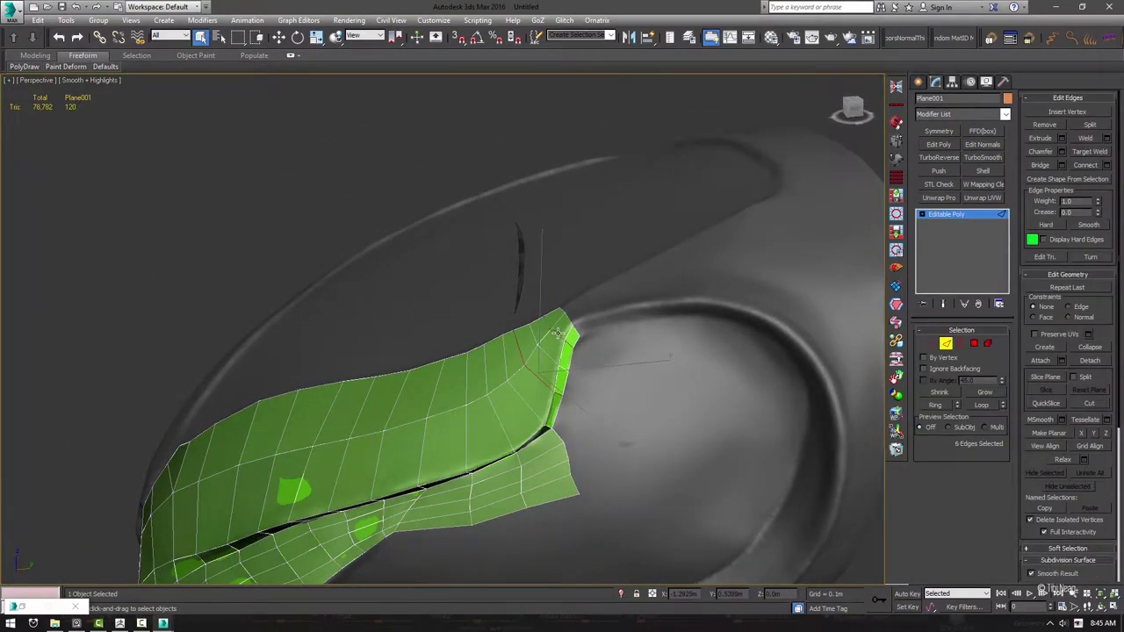
key("Delete")
key("ctrl+BackSpace")
key("1")
middle_click_drag(500, 418, 371, 373, "alt")
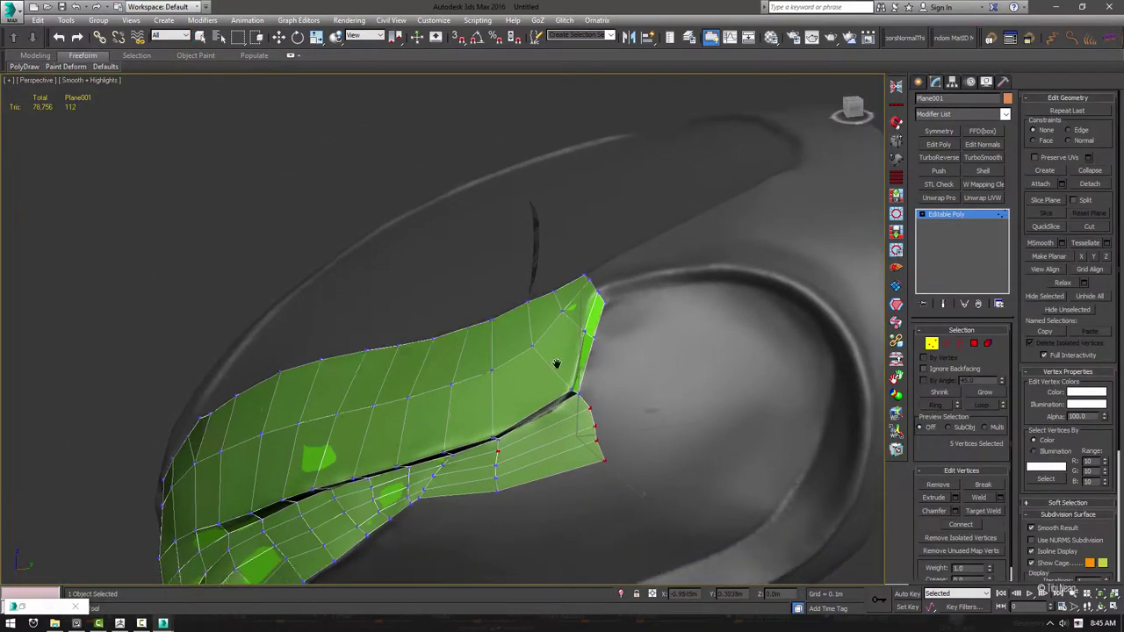
key("ctrl+BackSpace")
Remove an edge loop, then undo to restore the plate at 112 triangles
key("2")
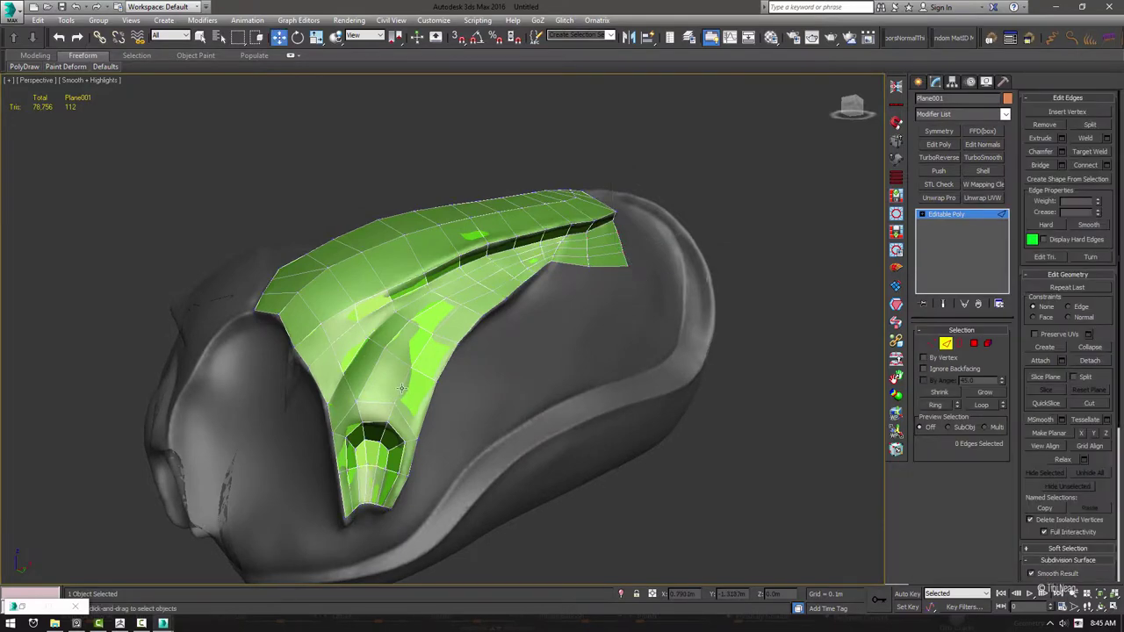
key("w")
double_click(445, 403)
key("ctrl+BackSpace")
key("1")
mouse_move(401, 387)
middle_mouse_down("alt")
mouse_move(369, 386)
mouse_move(489, 389)
mouse_move(622, 246)
middle_mouse_up("alt")
scroll(369, 386, "up", 3)
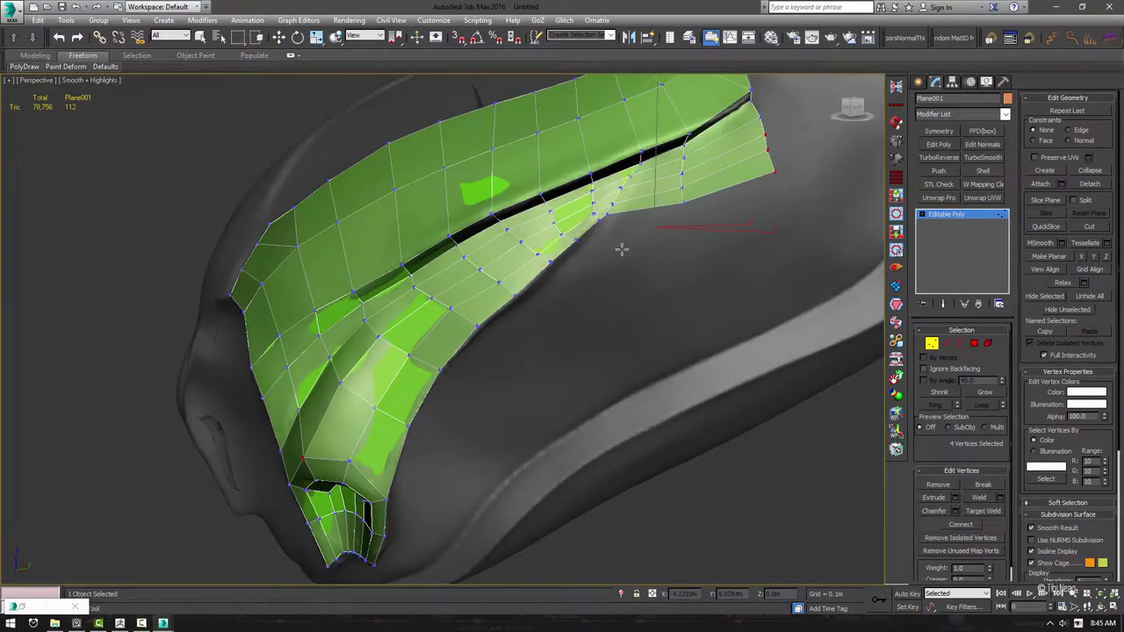
key("ctrl+z")
scroll(556, 281, "up", 3)
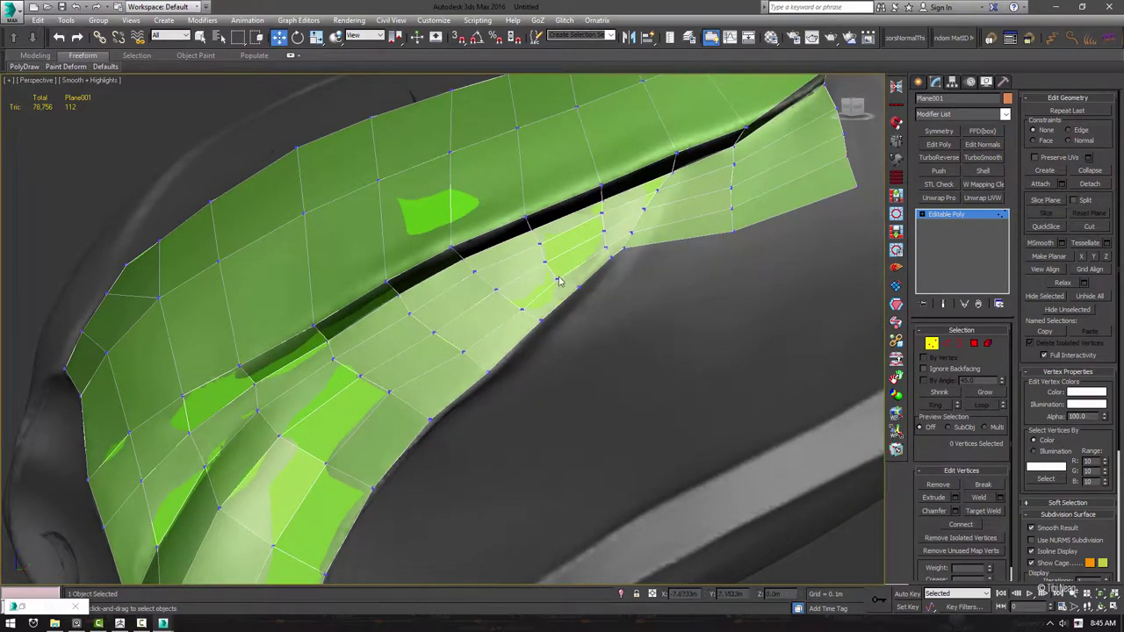
Weld three neighbouring vertices on the lower side plate into one
left_click_drag(563, 280, 603, 249)
key("q")
left_click(1002, 496)
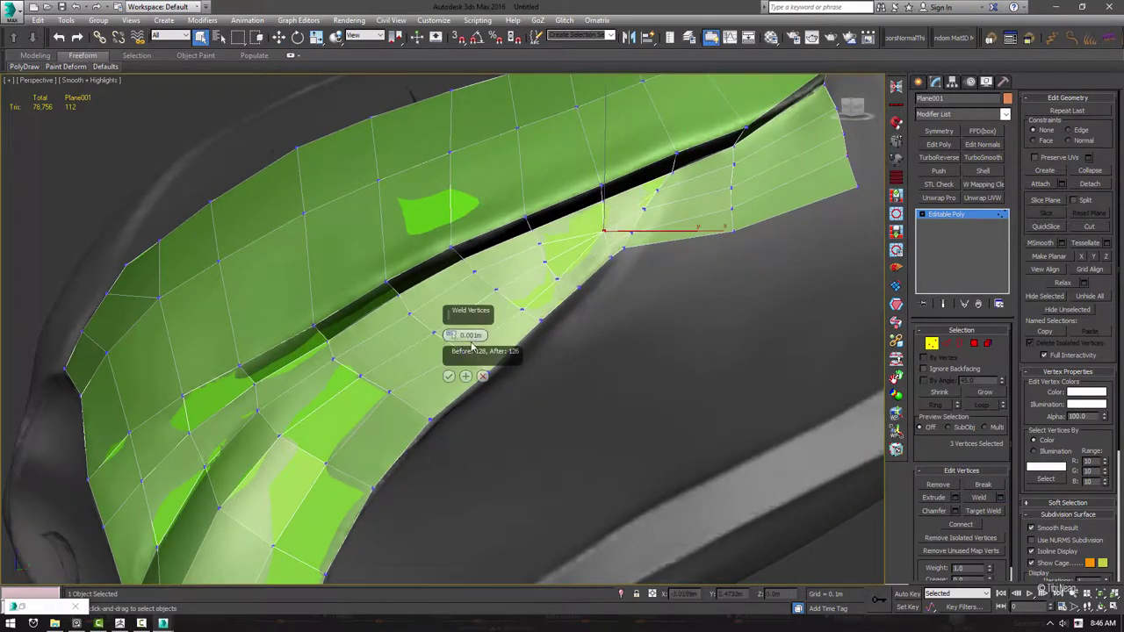
left_click(448, 376)
Select surplus edges on the carapace band to thin it into broader quads at 80 triangles
key("2")
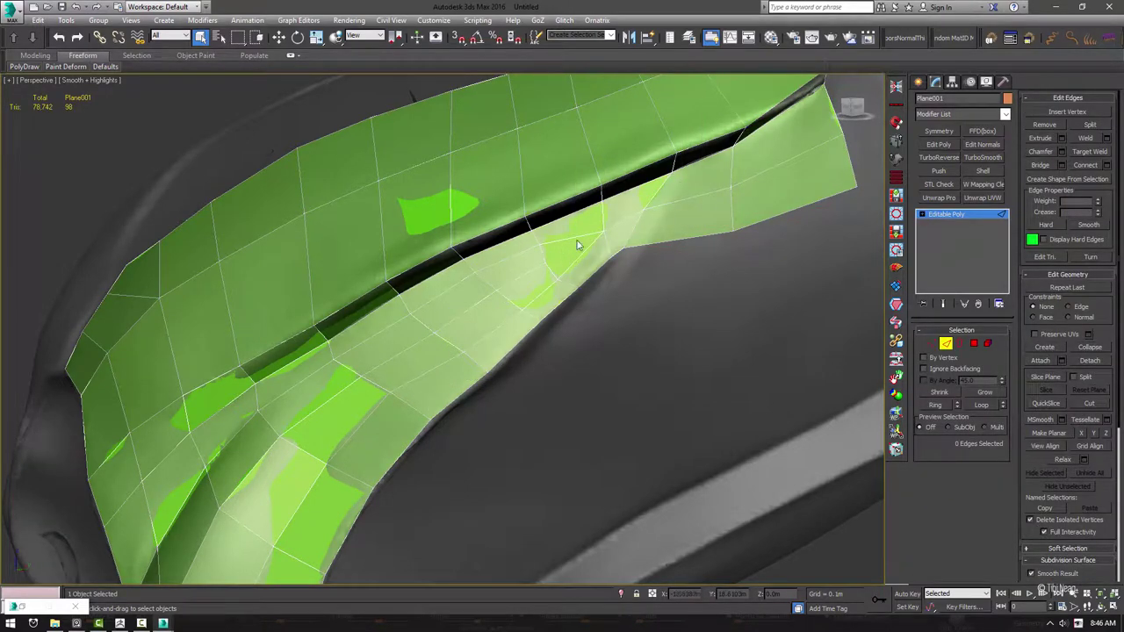
key("1")
middle_click_drag(578, 245, 615, 351, "alt")
left_click(452, 319)
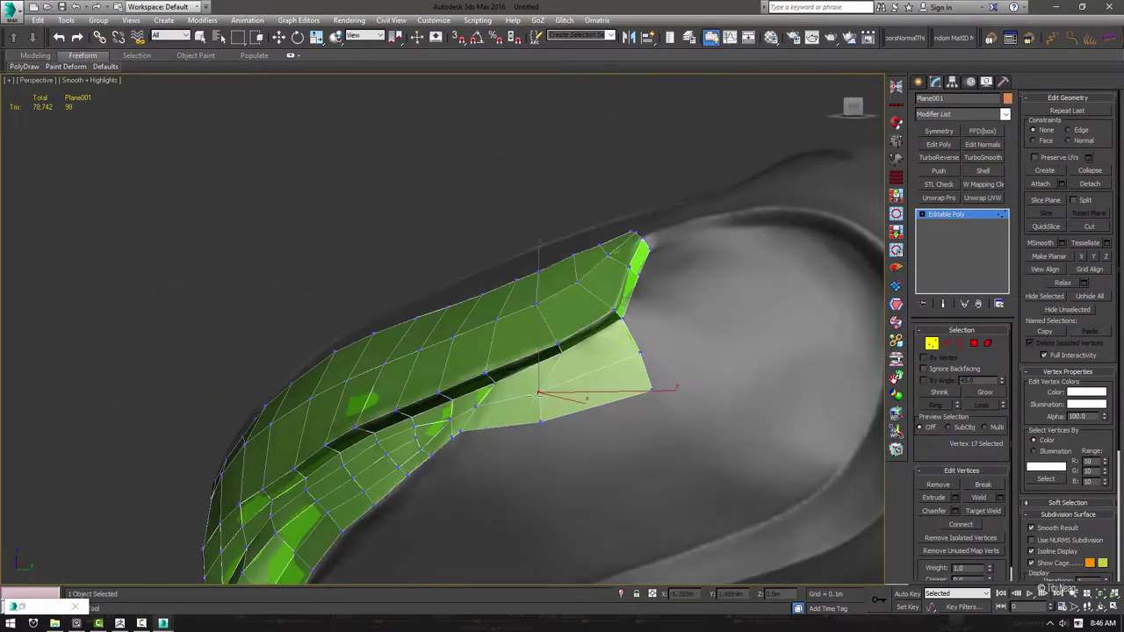
middle_click_drag(677, 387, 672, 395, "alt")
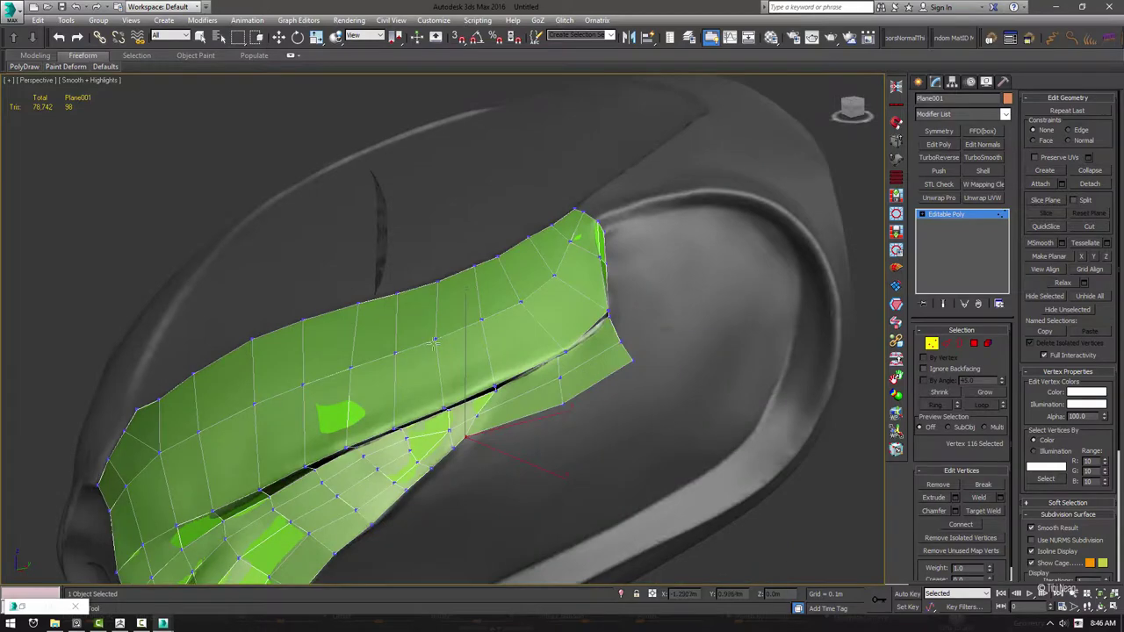
mouse_move(434, 339)
middle_mouse_down("alt")
mouse_move(447, 306)
mouse_move(295, 372)
middle_mouse_up("alt")
key("2")
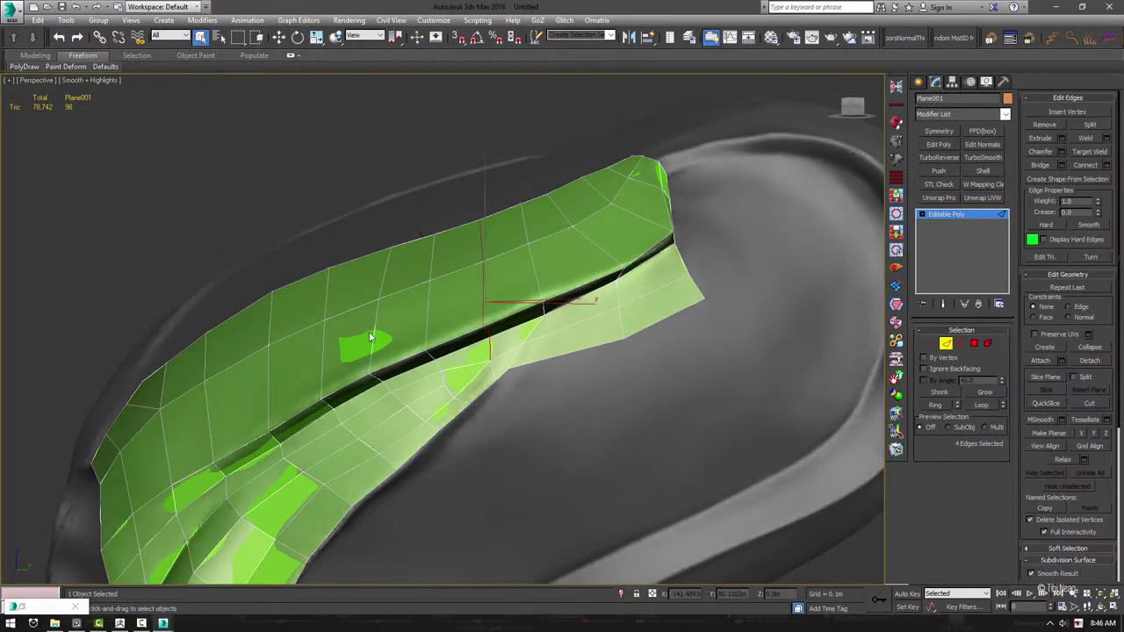
middle_click_drag(273, 382, 311, 350, "alt")
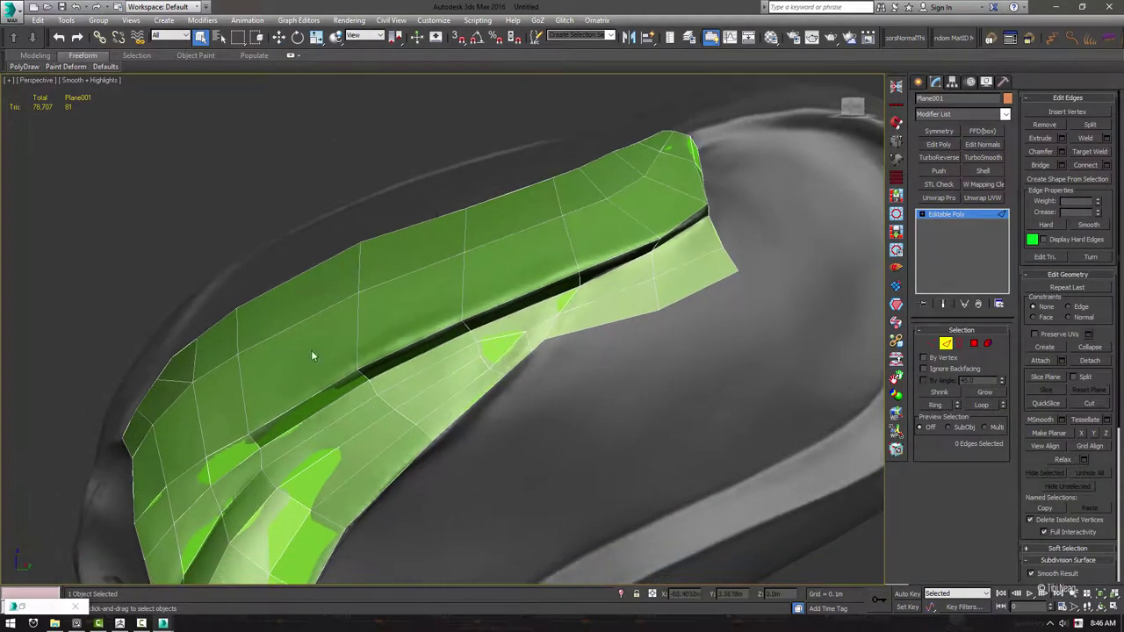
key("1")
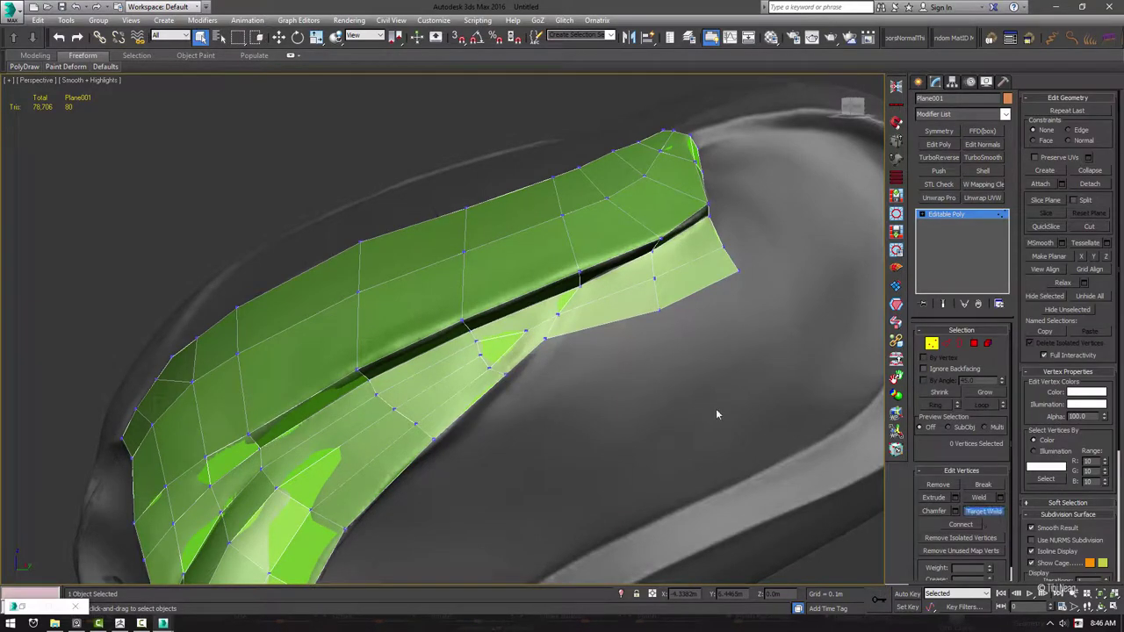
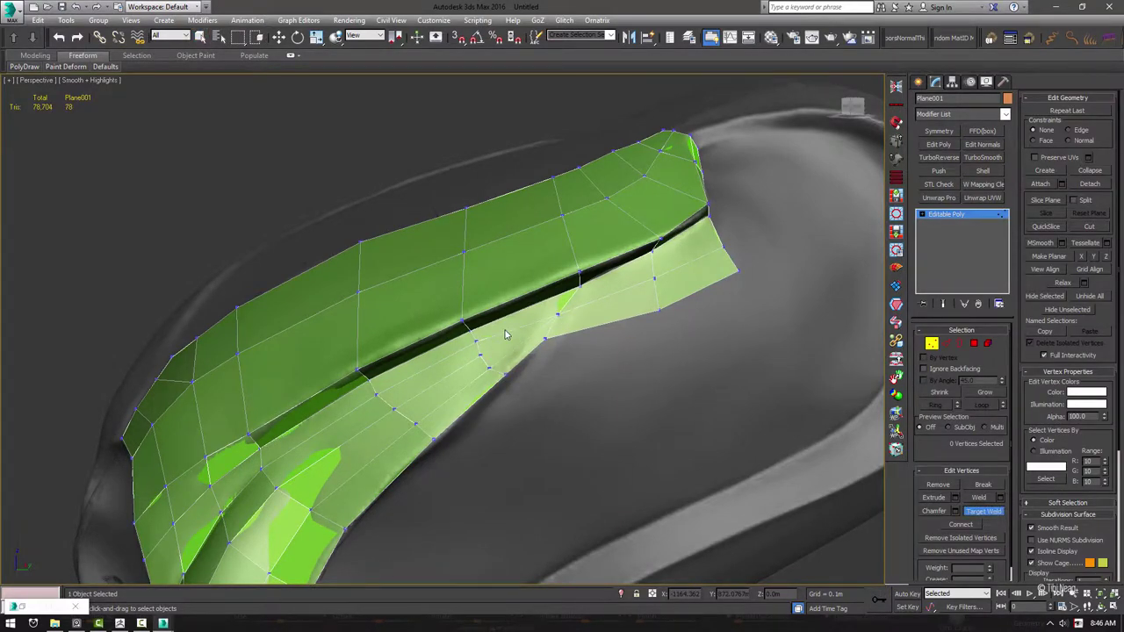
In Polygon mode, delete the stray triangle beside the gap, leaving a hole
scroll(505, 334, "down", 3)
scroll(441, 297, "up", 3)
key("q")
key("4")
left_click(439, 303)
key("Delete")
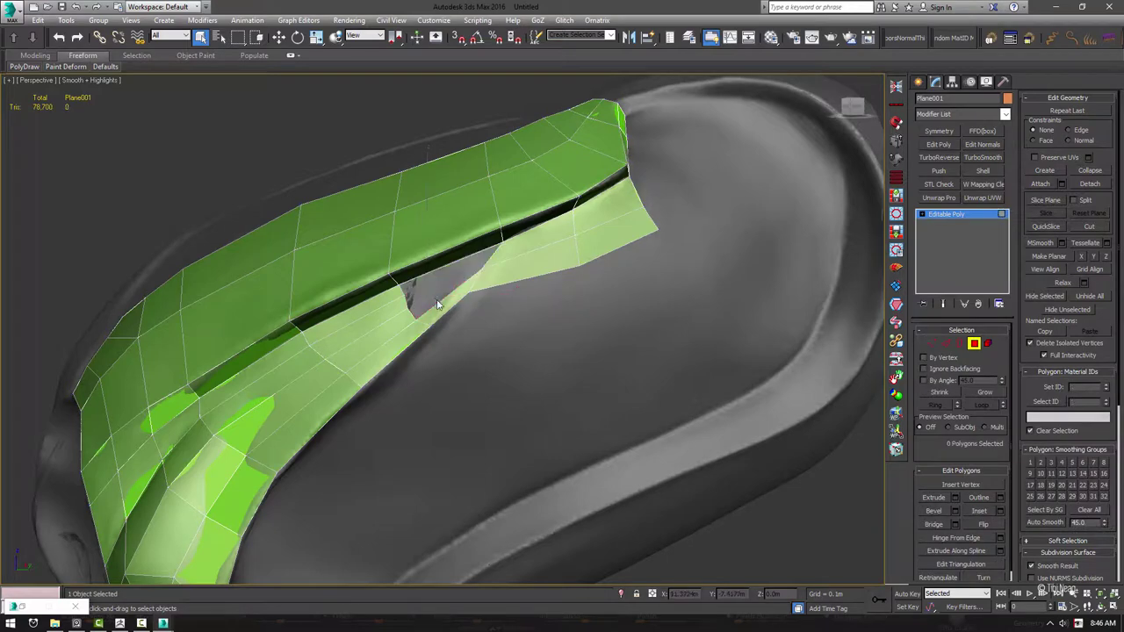
In Vertex mode, pull the vertices beside the hole across with Target Weld to fill the gap
key("1")
mouse_move(490, 299)
middle_mouse_down("alt")
mouse_move(412, 290)
mouse_move(401, 278)
mouse_move(412, 325)
middle_mouse_up("alt")
left_click(405, 309)
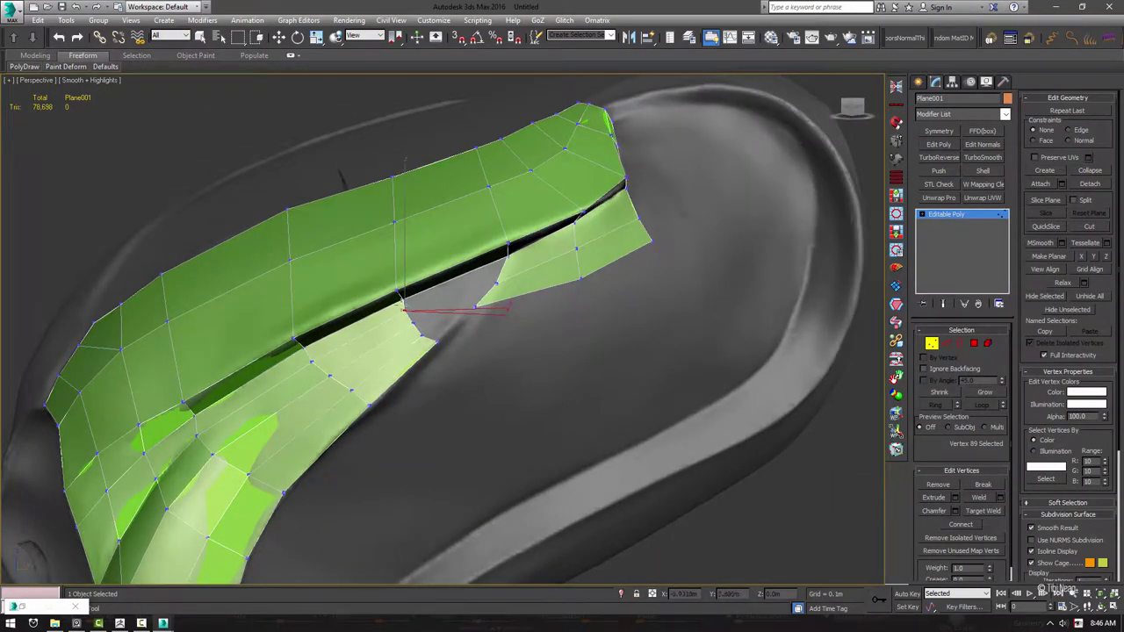
left_click_drag(402, 307, 455, 300)
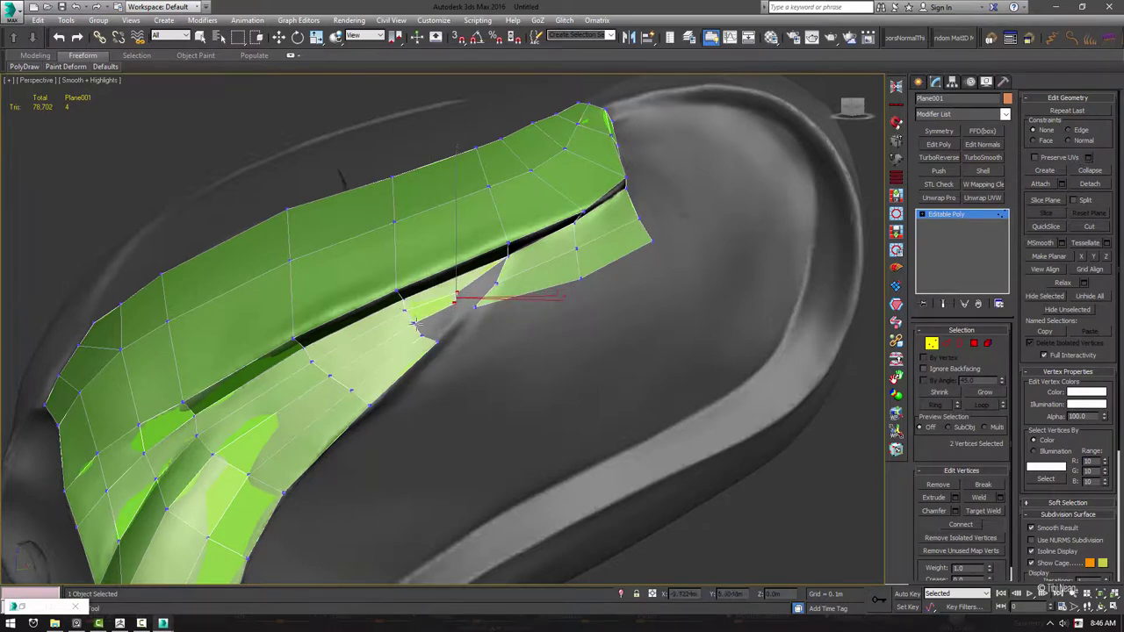
left_click(466, 306, "ctrl")
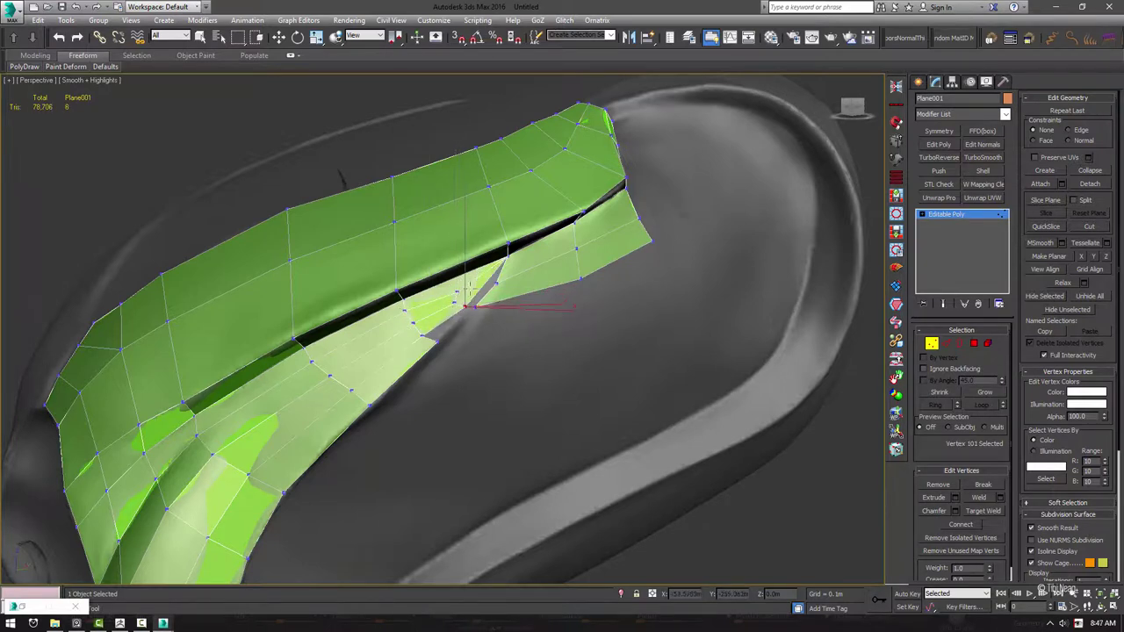
left_click(501, 290)
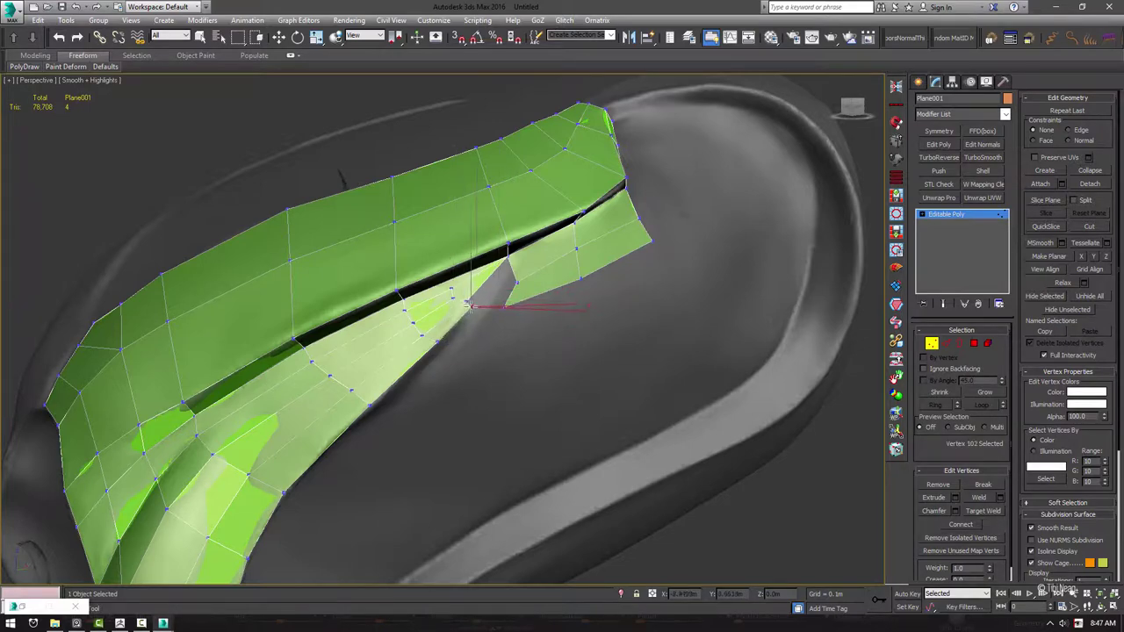
middle_click_drag(491, 286, 476, 302, "alt")
left_click(494, 283)
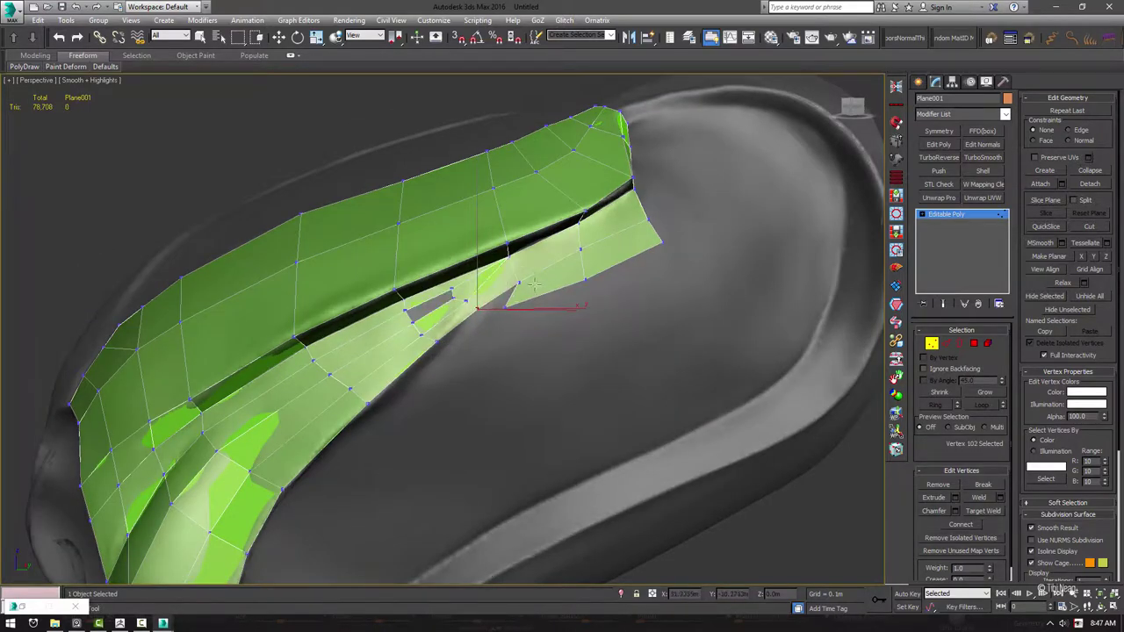
Close the gap between the two strips and drag nearby vertices onto the sculpt's curved band
middle_click_drag(568, 279, 575, 291, "alt")
left_click_drag(574, 291, 523, 295)
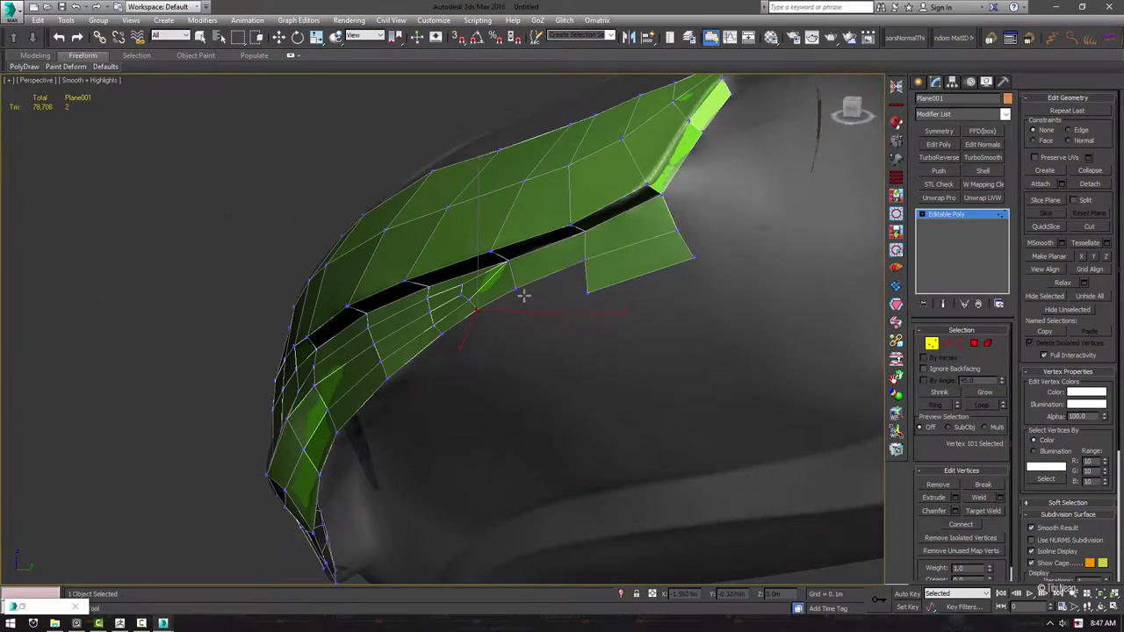
left_click(514, 290)
middle_click_drag(516, 283, 517, 280, "alt")
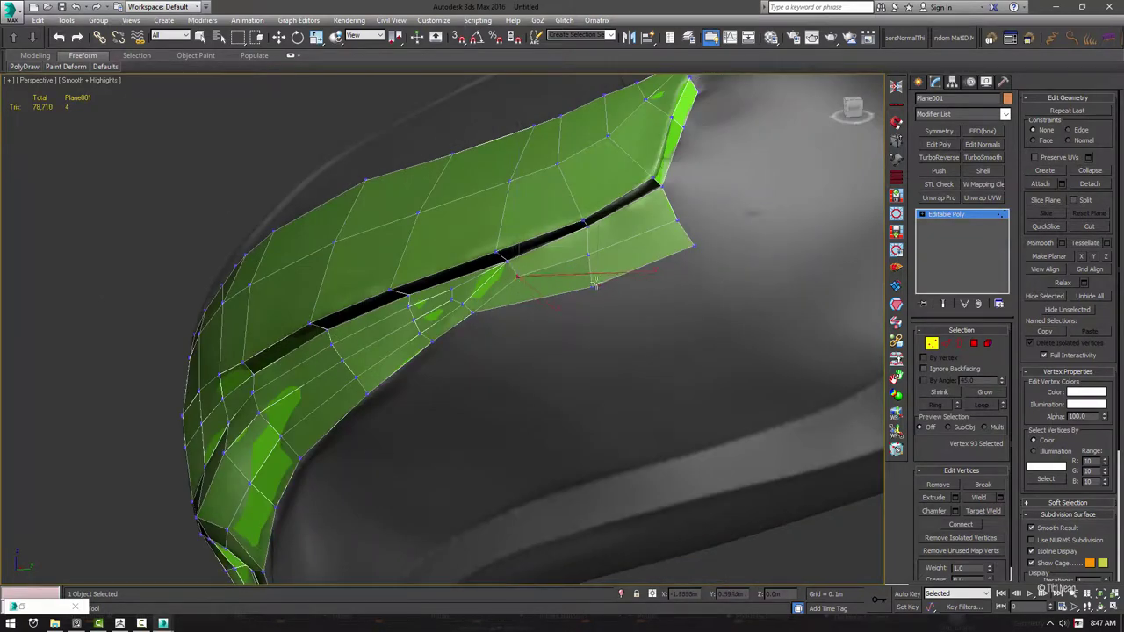
mouse_move(585, 263)
middle_mouse_down("alt")
mouse_move(531, 283)
mouse_move(464, 274)
mouse_move(402, 321)
mouse_move(399, 356)
middle_mouse_up("alt")
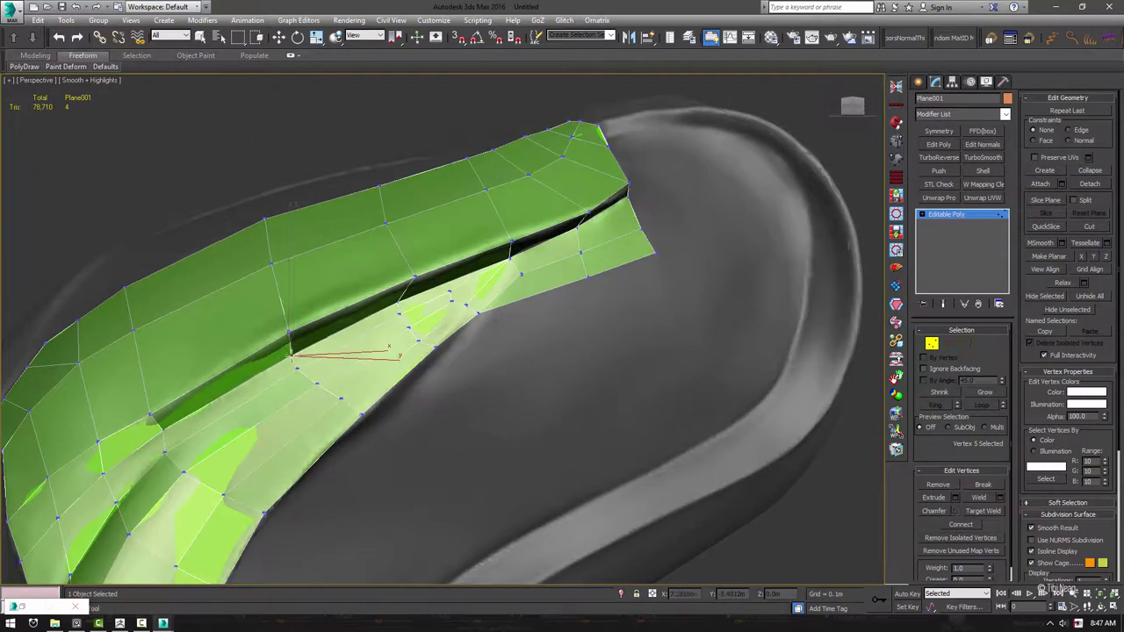
left_click_drag(291, 355, 302, 365)
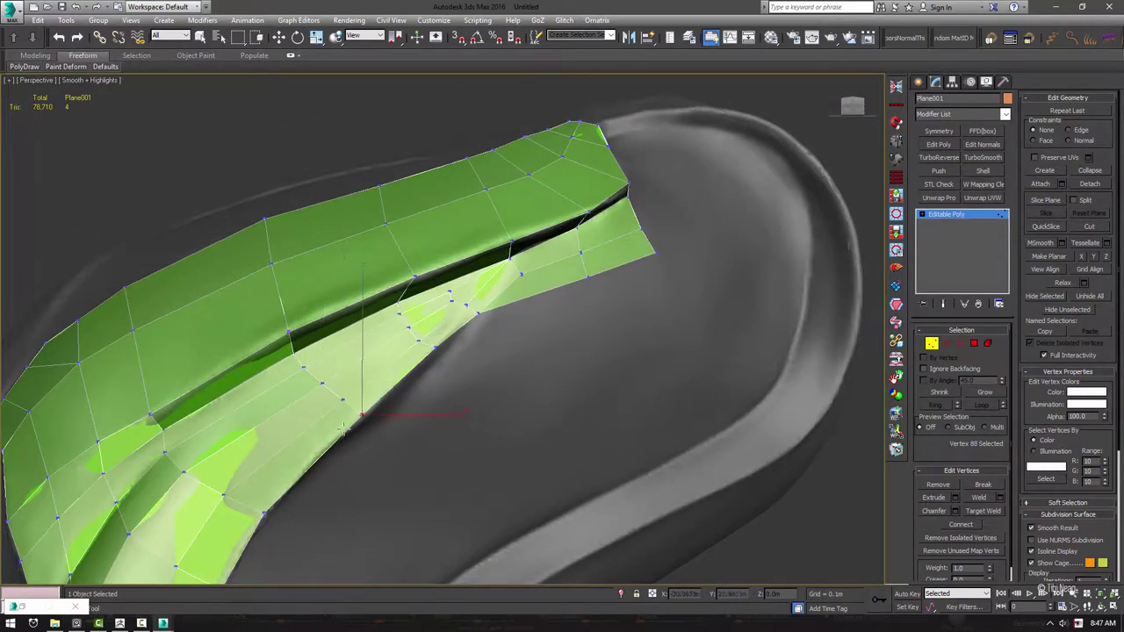
middle_click_drag(343, 401, 253, 322, "alt")
left_click_drag(253, 322, 369, 385)
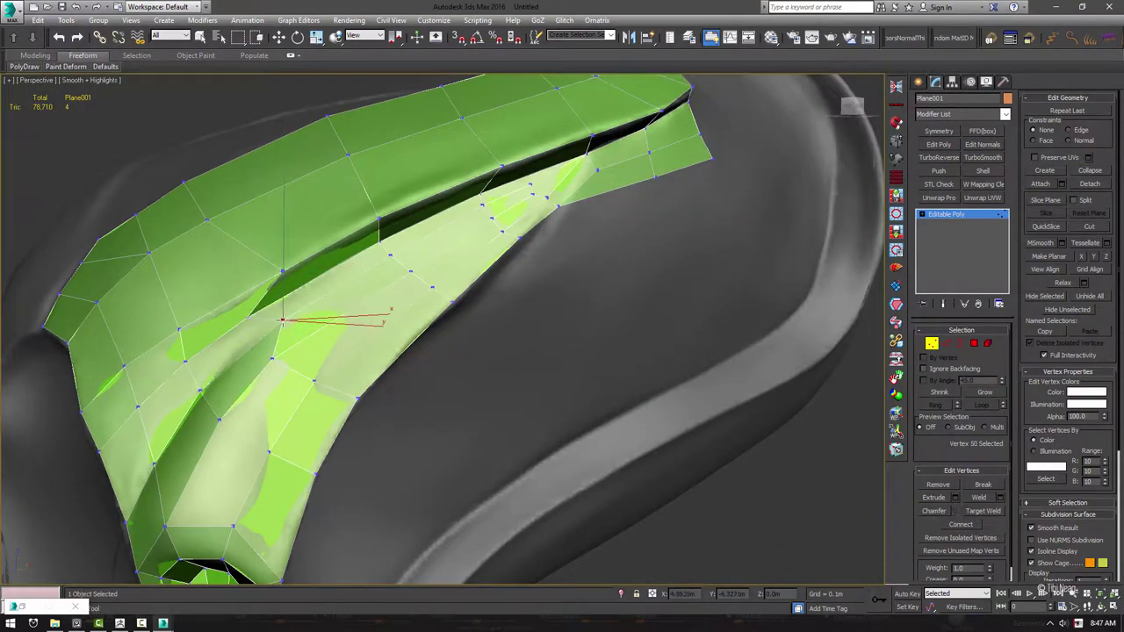
middle_click_drag(368, 385, 316, 343, "alt")
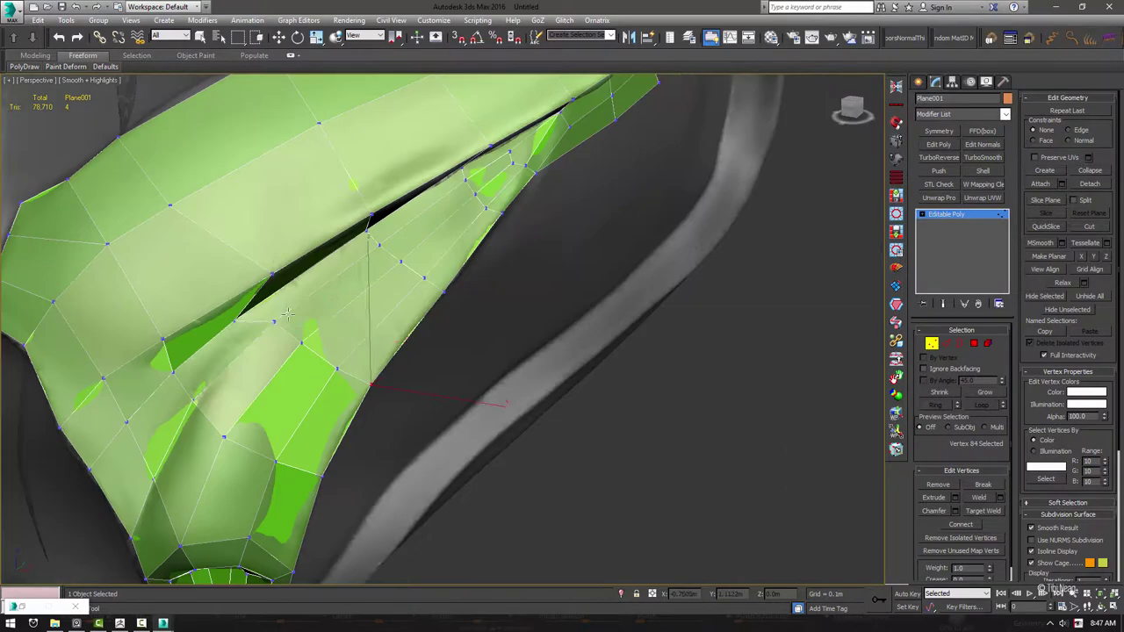
mouse_move(189, 246)
middle_mouse_down("alt")
mouse_move(284, 309)
mouse_move(352, 290)
mouse_move(436, 416)
mouse_move(501, 334)
mouse_move(540, 231)
mouse_move(551, 344)
middle_mouse_up("alt")
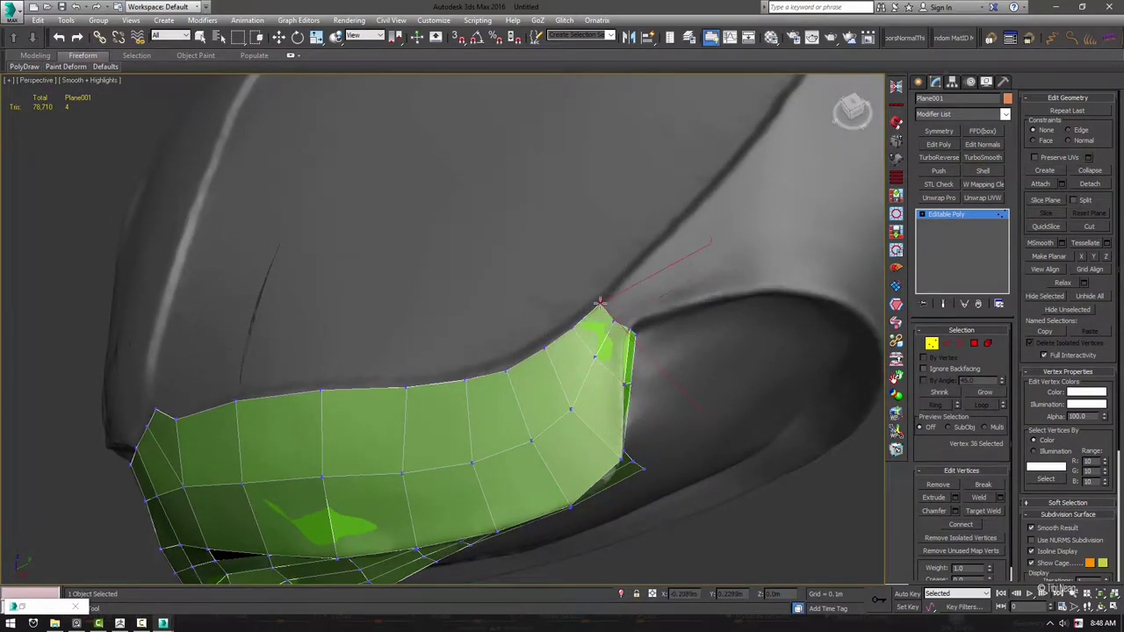
Draw the first new quads off the mesh tip with PolyDraw Strips
middle_click_drag(599, 304, 565, 369, "alt")
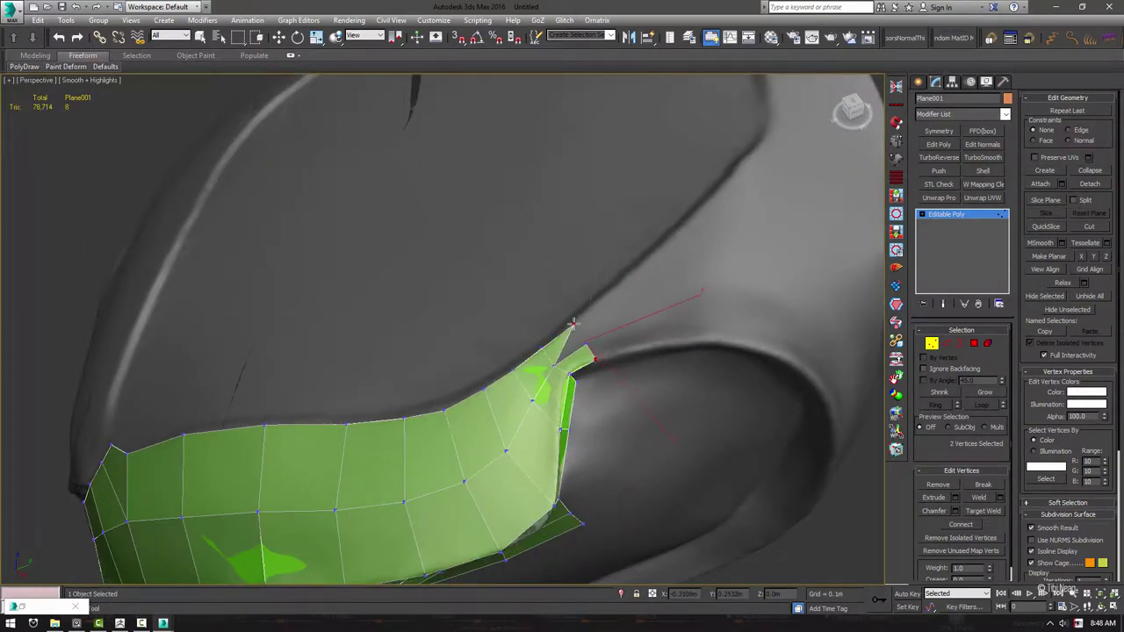
scroll(570, 352, "up", 5)
mouse_move(569, 351)
middle_mouse_down("alt")
mouse_move(593, 257)
mouse_move(608, 293)
middle_mouse_up("alt")
scroll(594, 257, "down", 5)
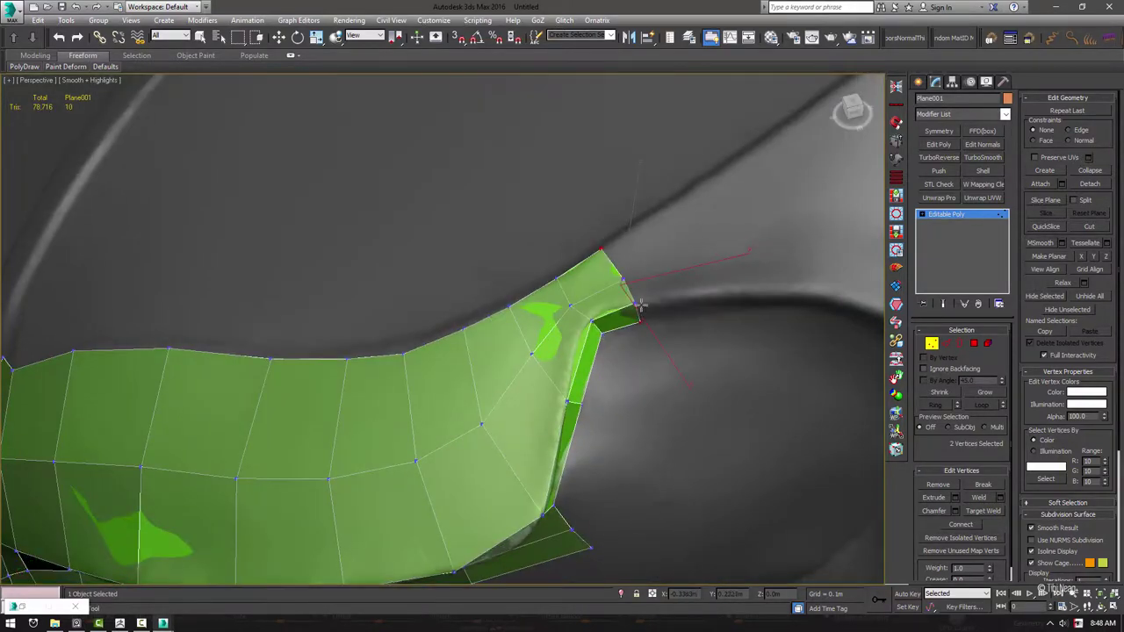
left_click(607, 293)
left_click_drag(614, 306, 572, 211)
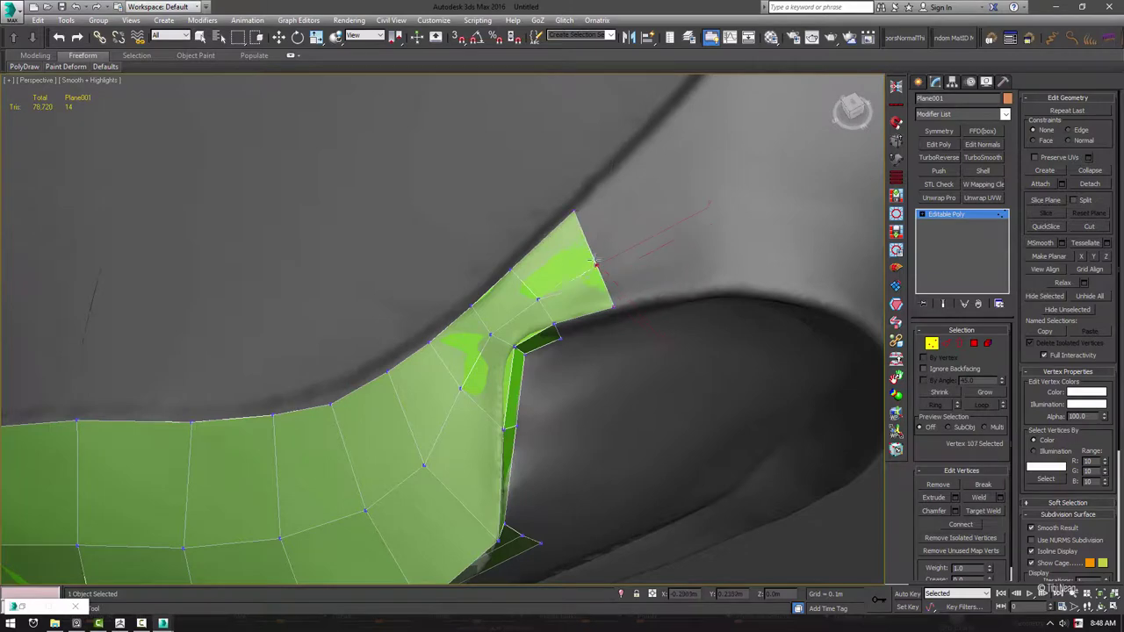
mouse_move(536, 297)
middle_mouse_down("alt")
mouse_move(546, 323)
mouse_move(562, 316)
mouse_move(571, 327)
middle_mouse_up("alt")
left_click_drag(492, 369, 510, 395)
middle_click_drag(518, 352, 525, 323, "alt")
left_click_drag(509, 378, 534, 339)
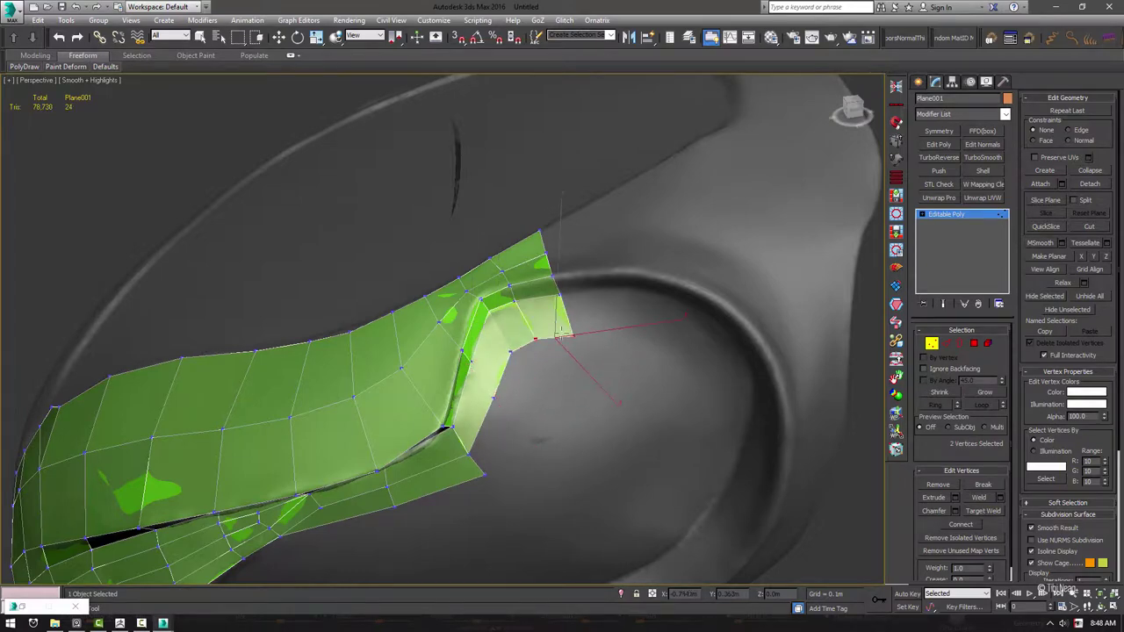
Continue the quad strip from the tip down along the curved rim
middle_click_drag(534, 339, 527, 299, "alt")
left_click_drag(527, 298, 614, 276)
middle_click_drag(615, 276, 590, 271, "alt")
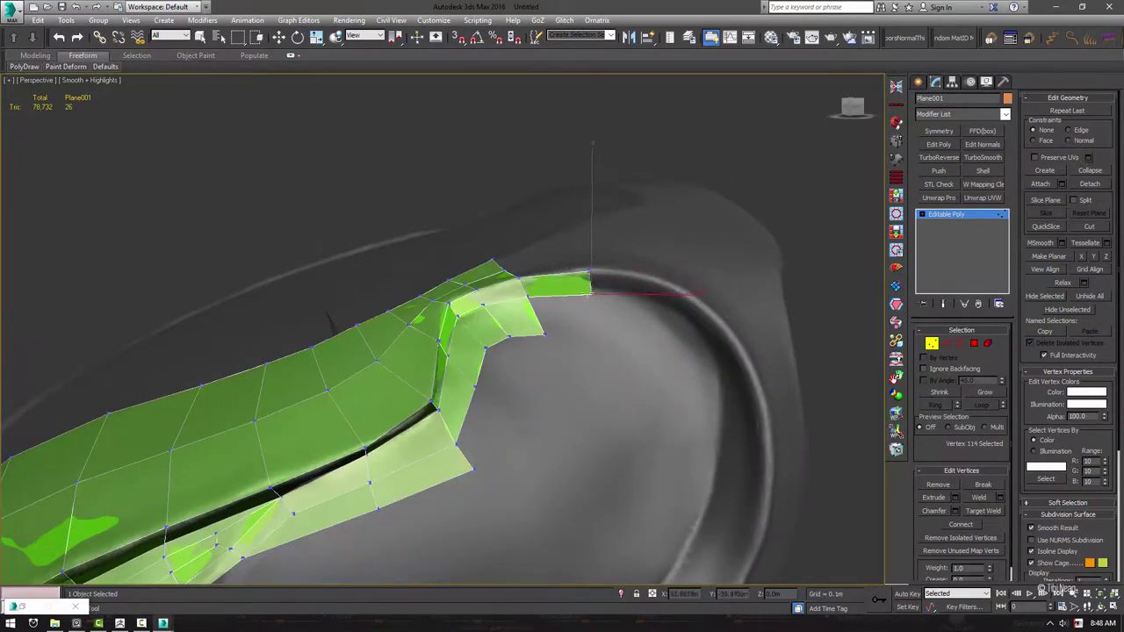
left_click_drag(591, 291, 649, 303)
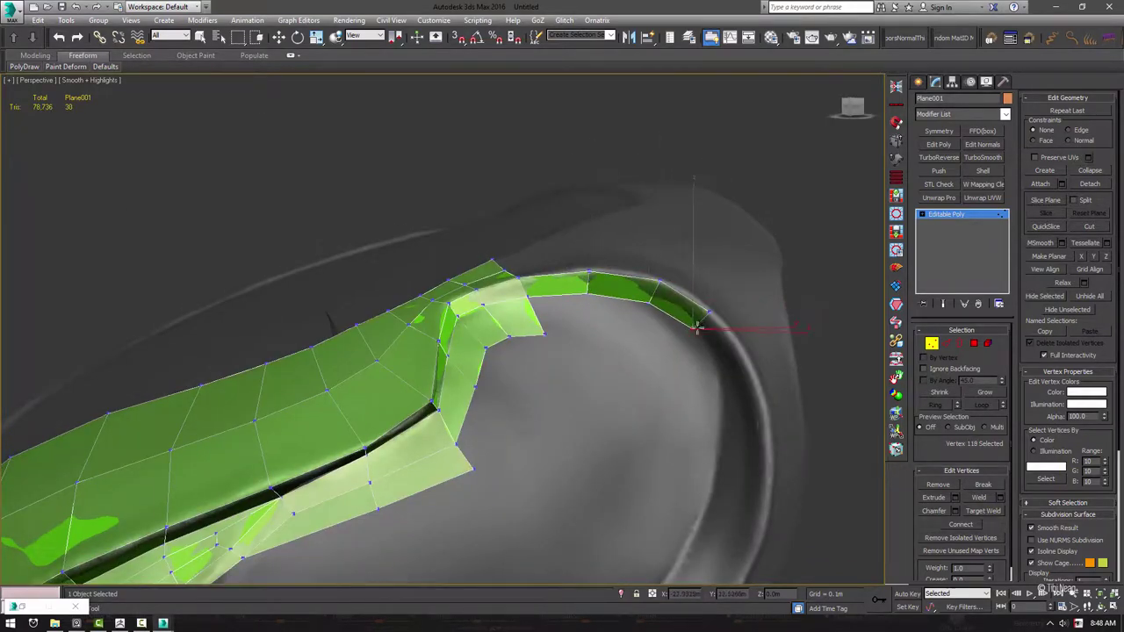
middle_click_drag(697, 327, 716, 377, "alt")
left_click_drag(716, 377, 766, 433)
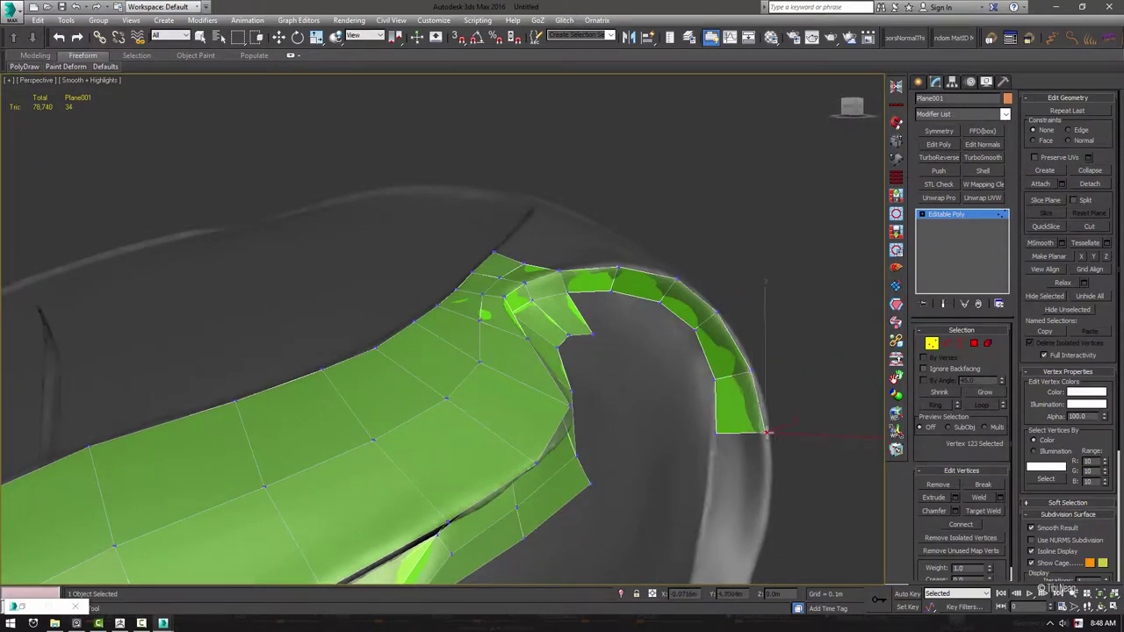
mouse_move(767, 433)
middle_mouse_down("alt")
mouse_move(746, 352)
mouse_move(513, 249)
middle_mouse_up("alt")
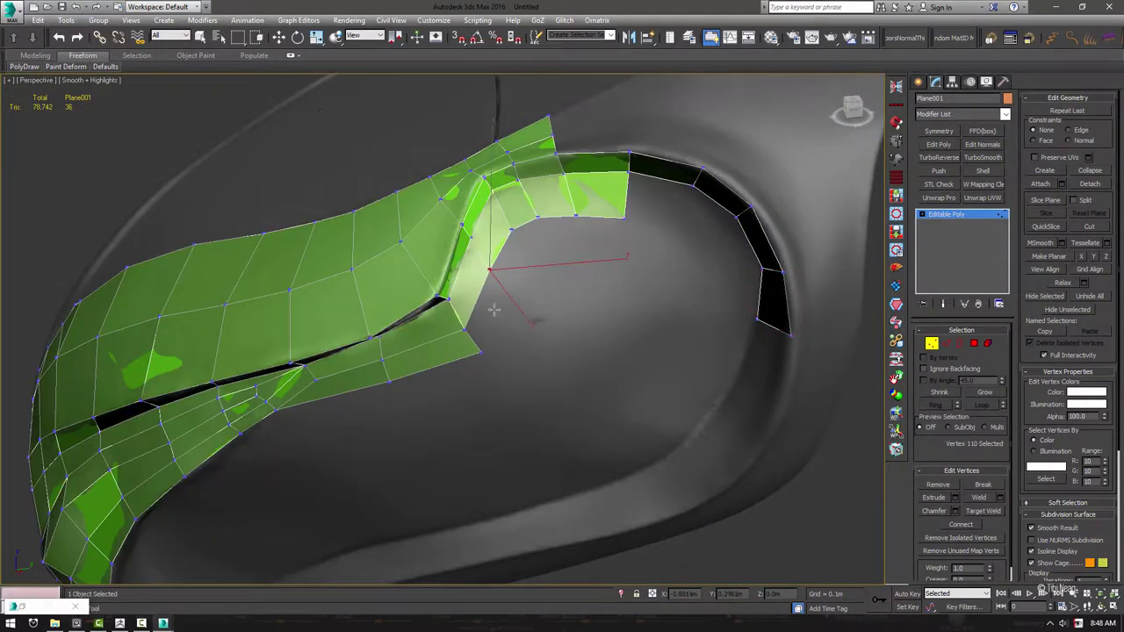
Add strip quads along the dark rim edge up to the rim end
middle_click_drag(495, 309, 527, 290, "alt")
left_click_drag(527, 290, 564, 272)
mouse_move(634, 266)
left_mouse_down()
mouse_move(725, 227)
mouse_move(719, 285)
left_mouse_up()
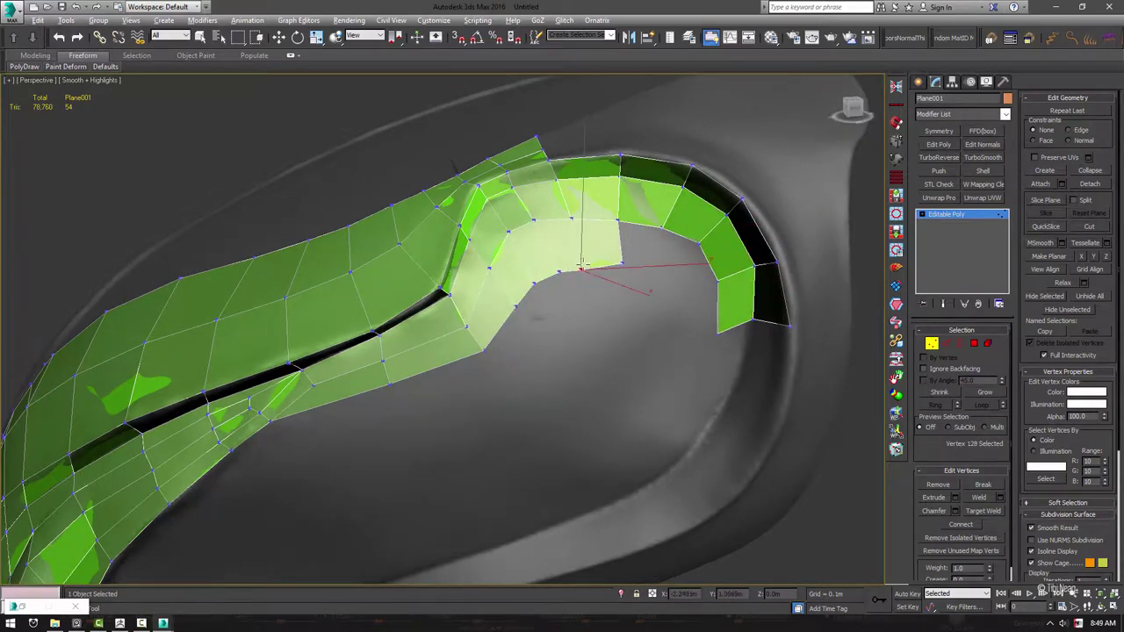
middle_click_drag(580, 268, 667, 280, "alt")
left_click_drag(668, 279, 731, 292)
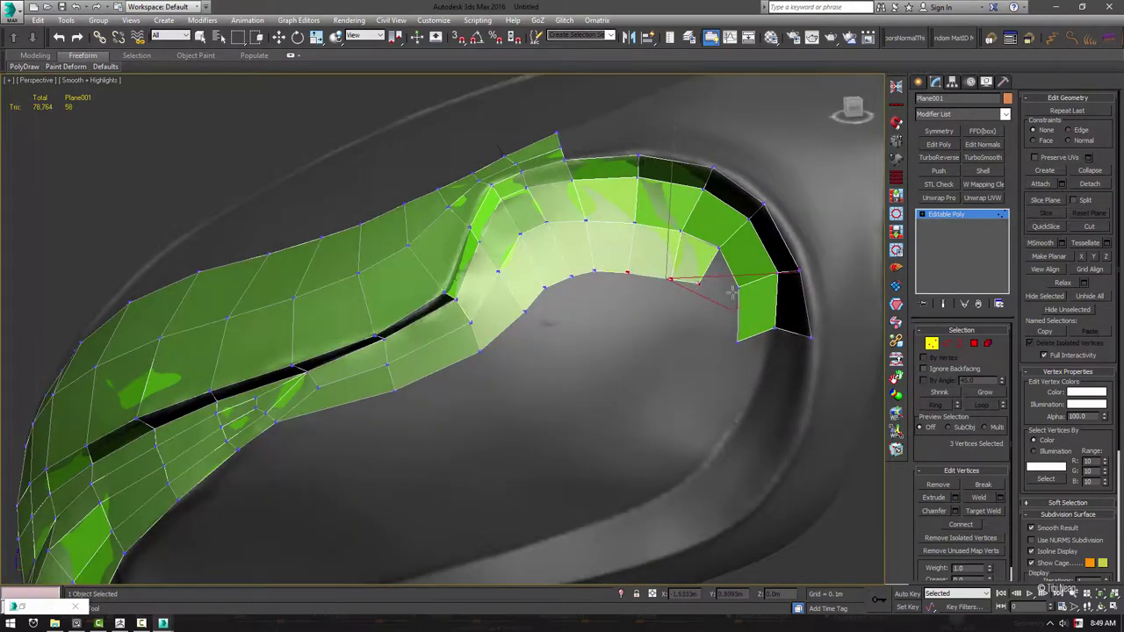
middle_click_drag(736, 343, 715, 302, "alt")
left_click_drag(714, 301, 753, 321)
middle_click_drag(753, 321, 778, 334, "alt")
left_click_drag(778, 334, 772, 353)
Carry the strip around the rim end and down the opening's far side
middle_click_drag(773, 353, 770, 351, "alt")
left_click_drag(773, 376, 766, 408)
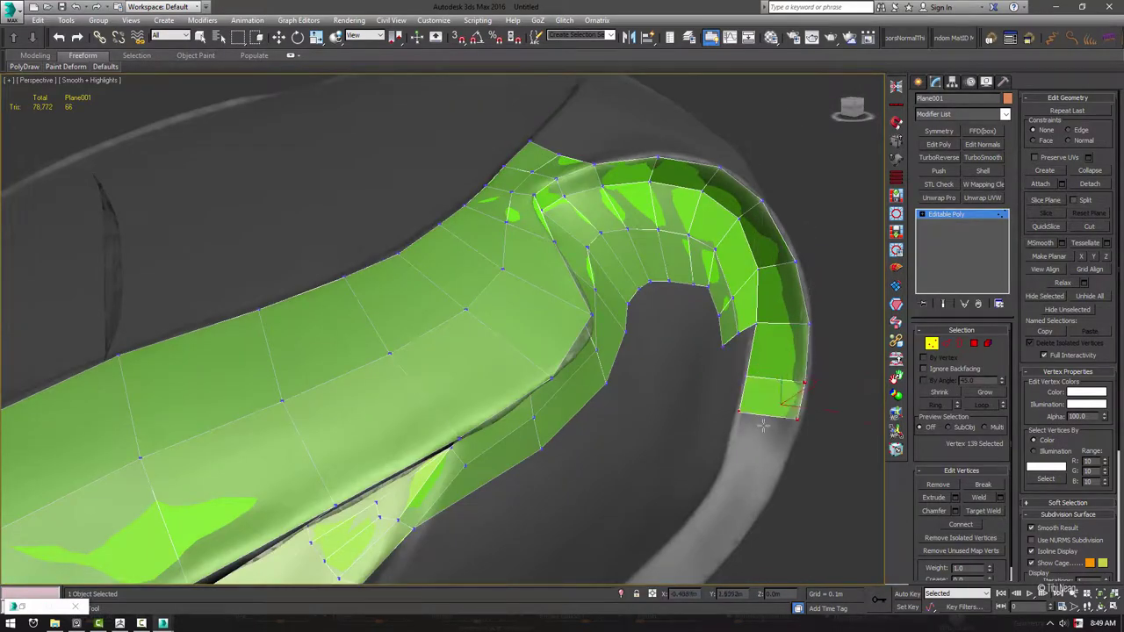
middle_click_drag(766, 408, 747, 325, "alt")
mouse_move(747, 325)
left_mouse_down()
mouse_move(741, 310)
mouse_move(799, 325)
left_mouse_up()
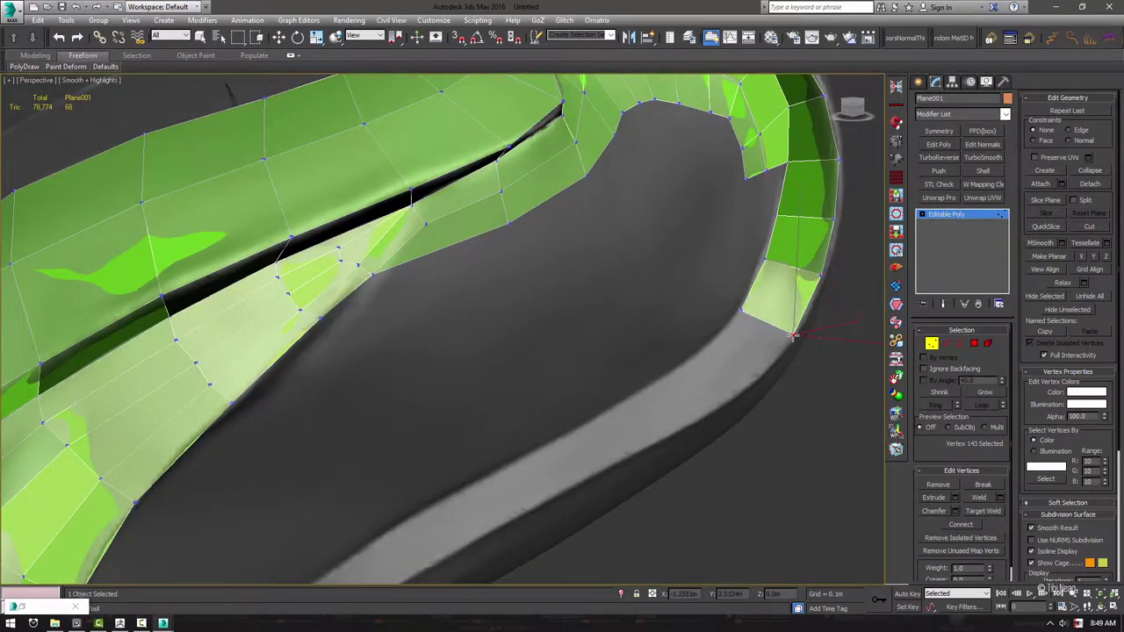
mouse_move(798, 326)
middle_mouse_down("alt")
mouse_move(765, 275)
mouse_move(776, 212)
middle_mouse_up("alt")
scroll(765, 276, "down", 4)
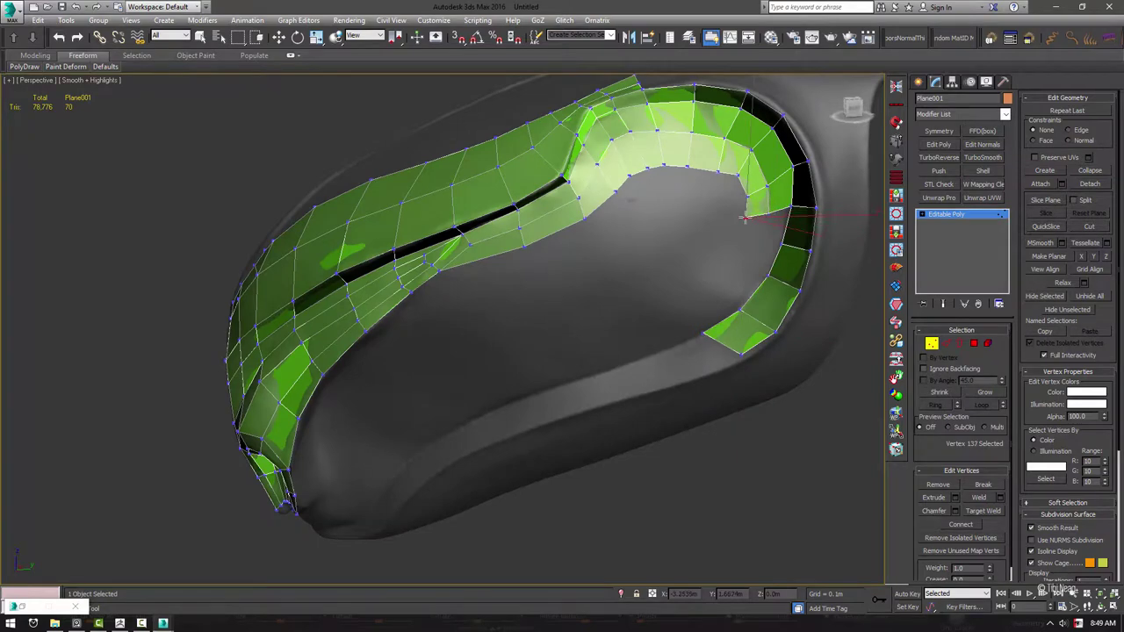
scroll(740, 176, "up", 3)
scroll(740, 176, "up", 2)
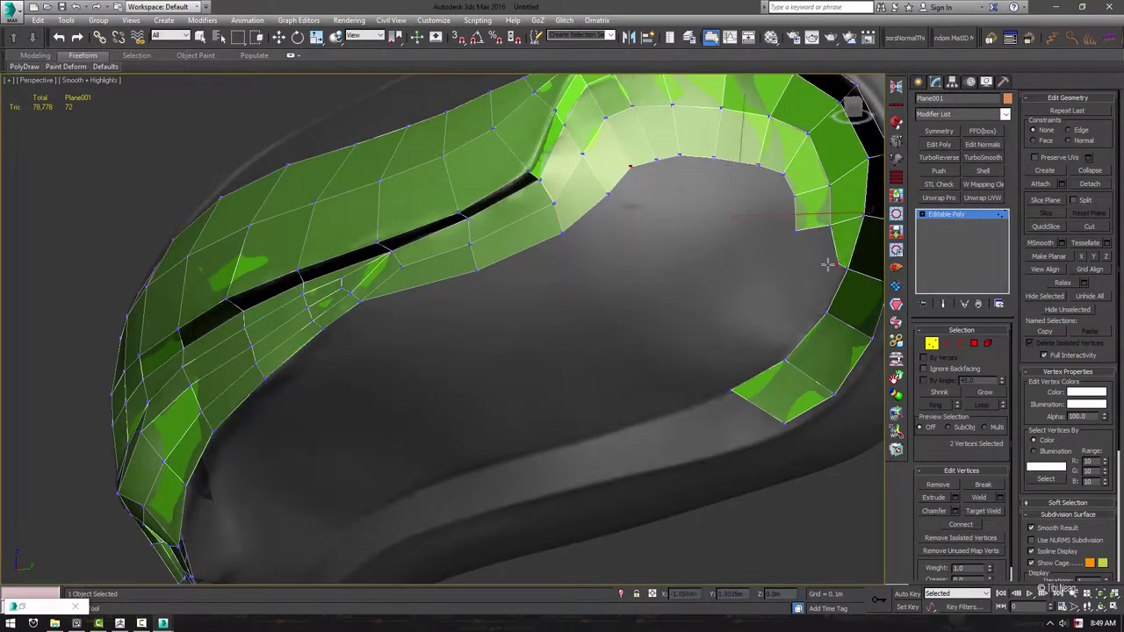
mouse_move(828, 253)
left_mouse_down()
mouse_move(818, 239)
mouse_move(773, 269)
left_mouse_up()
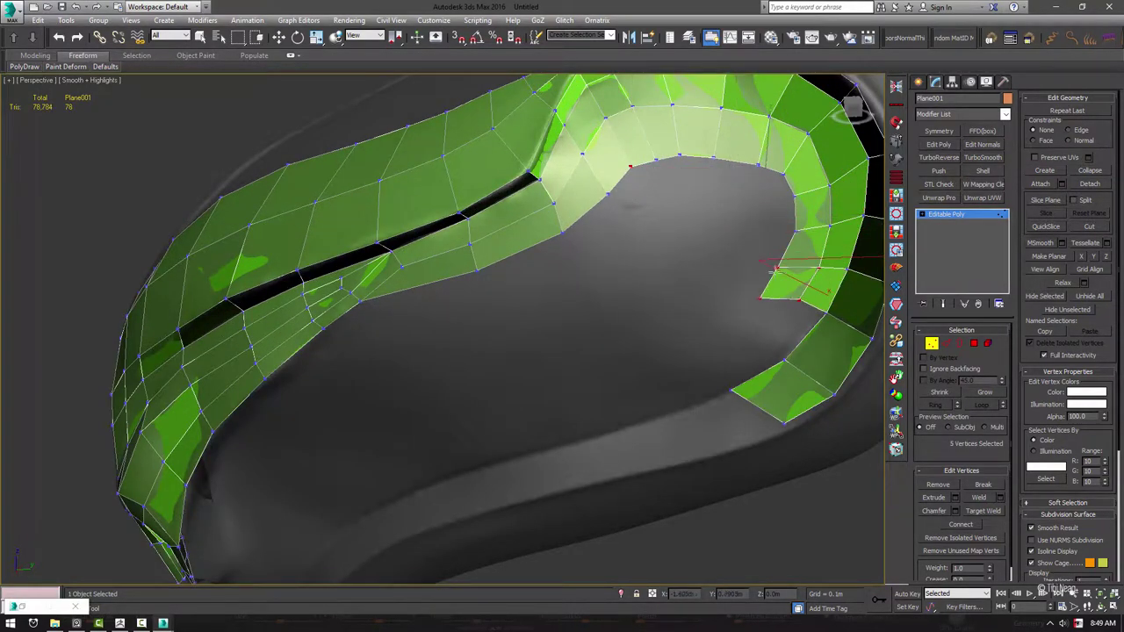
left_click_drag(836, 321, 707, 344)
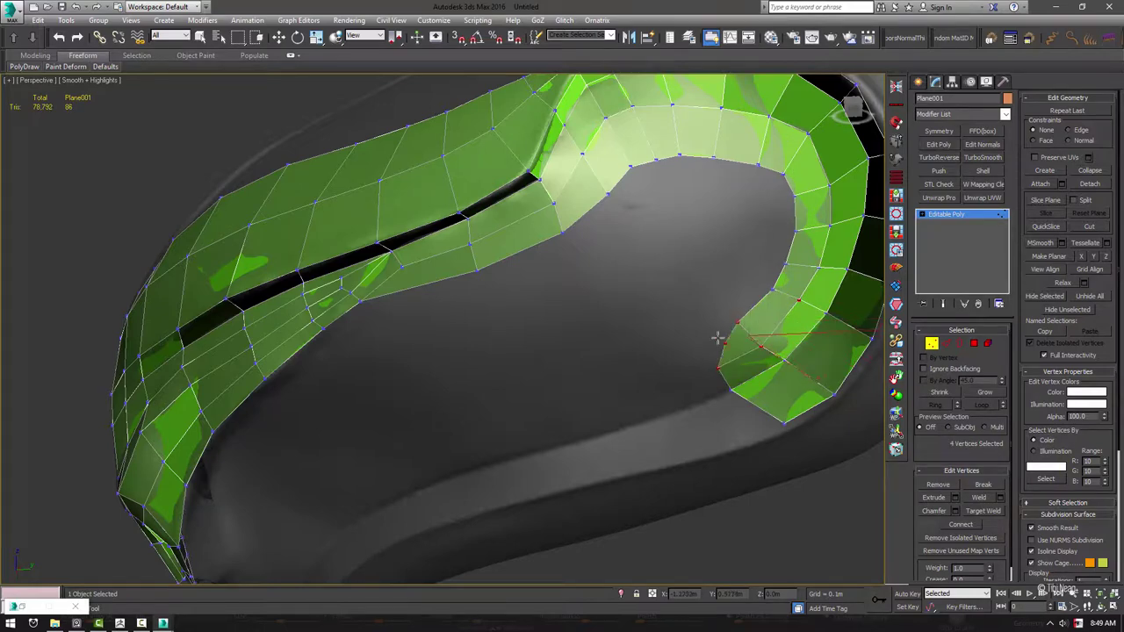
mouse_move(707, 344)
middle_mouse_down("alt")
mouse_move(669, 258)
mouse_move(395, 287)
middle_mouse_up("alt")
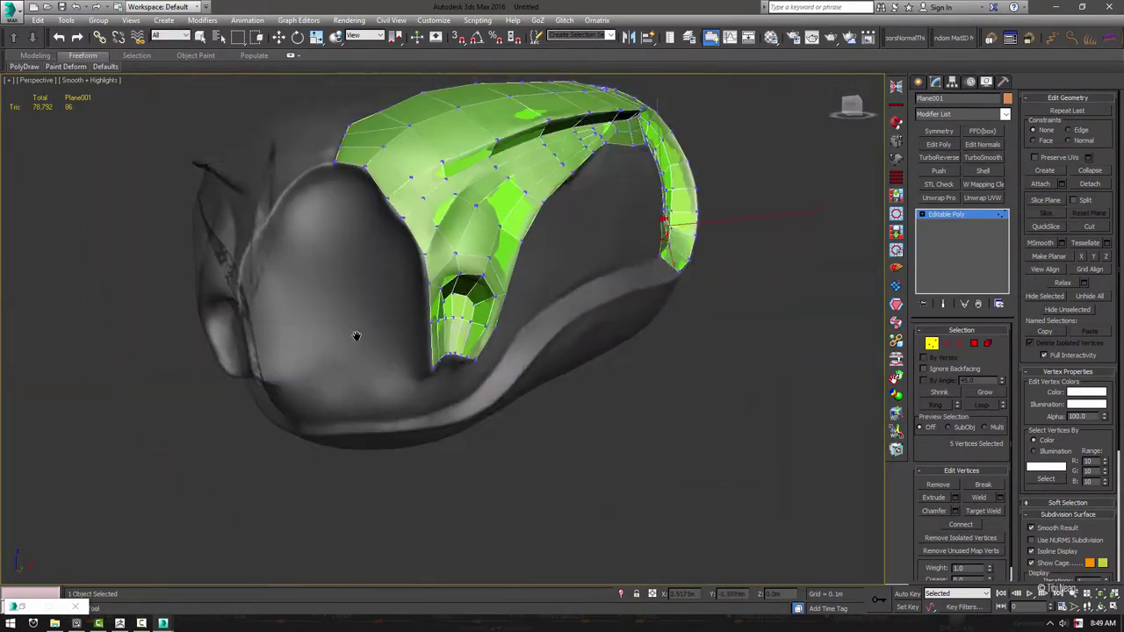
Add quads off the rim edge and stretch them down the front-left side panel
left_click_drag(396, 287, 397, 279)
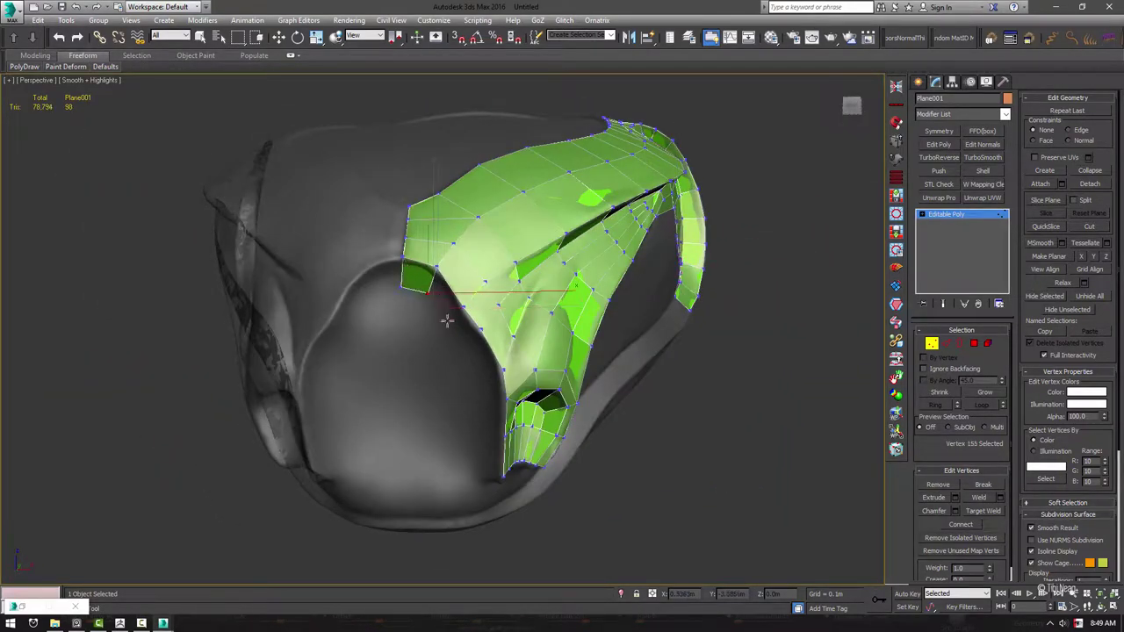
mouse_move(446, 319)
left_mouse_down()
mouse_move(461, 322)
mouse_move(474, 442)
left_mouse_up()
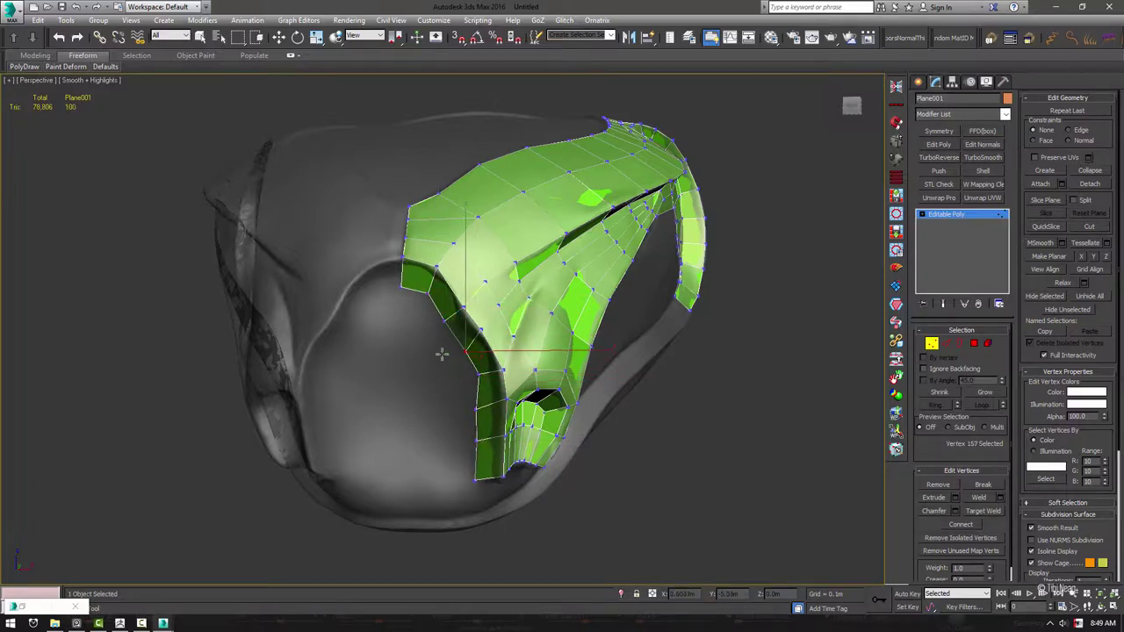
middle_click_drag(439, 351, 426, 318, "alt")
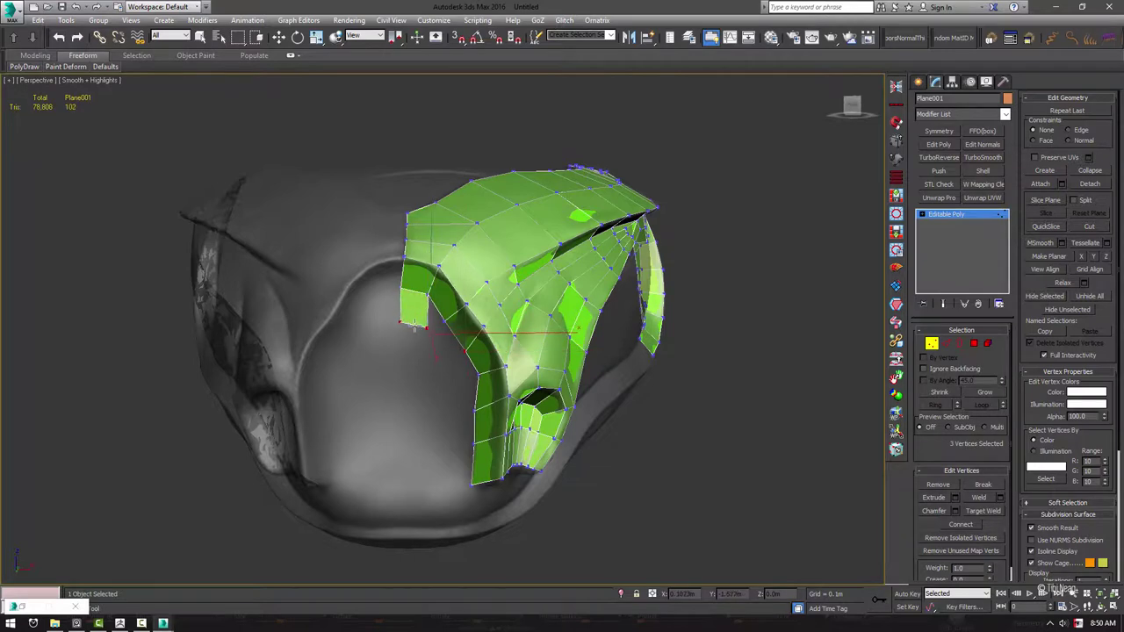
mouse_move(410, 302)
left_mouse_down()
mouse_move(442, 348)
mouse_move(421, 489)
mouse_move(395, 404)
left_mouse_up()
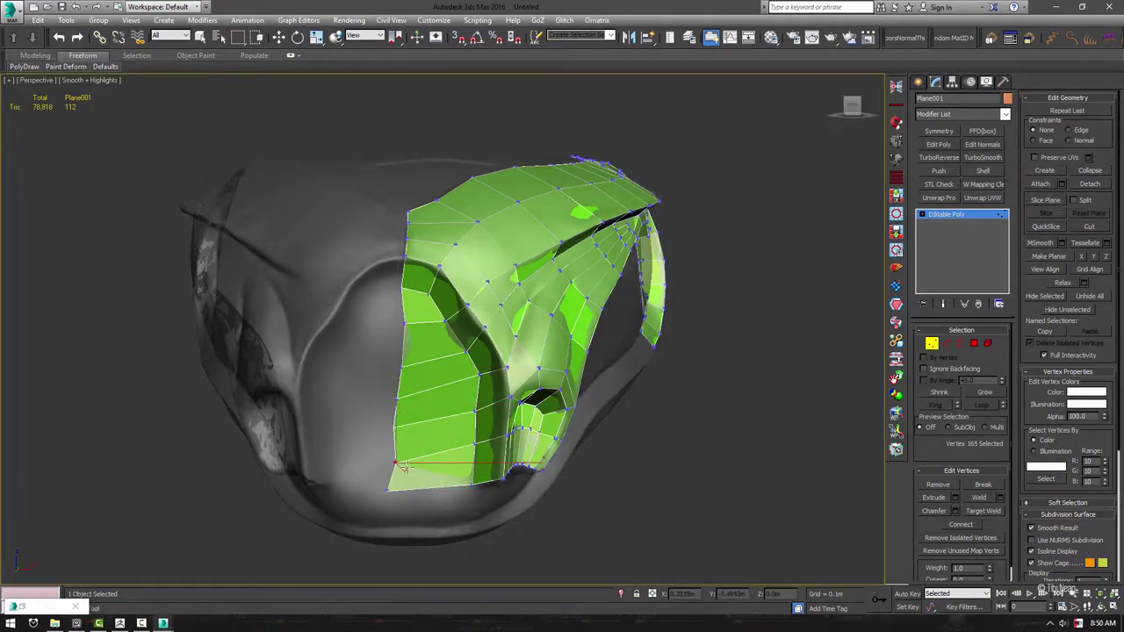
left_click_drag(409, 416, 412, 333, "shift")
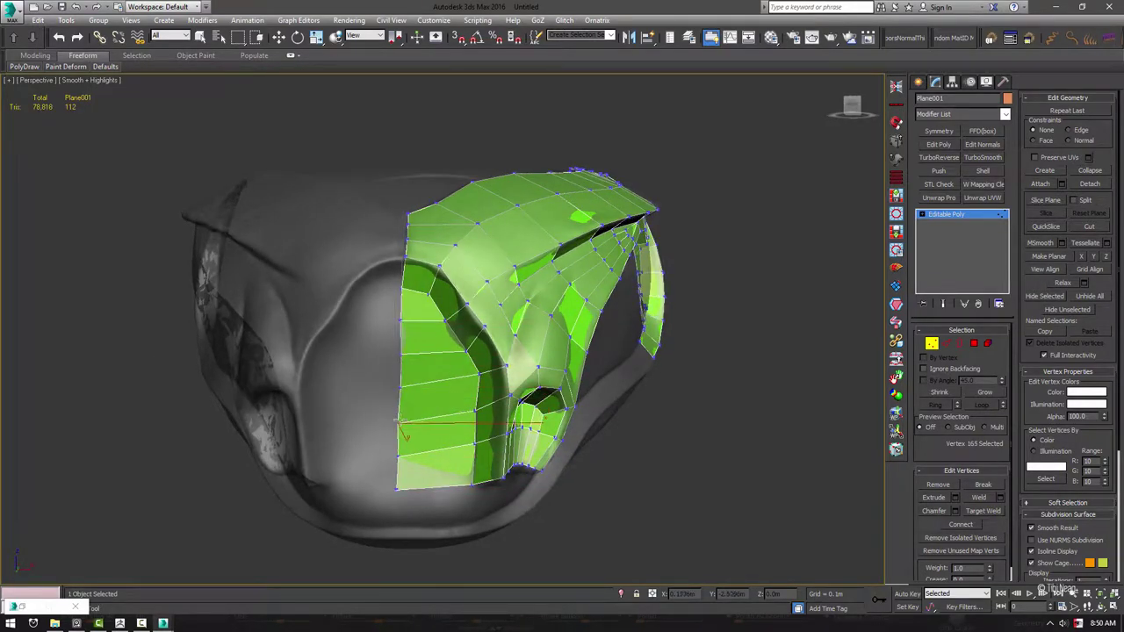
mouse_move(400, 428)
middle_mouse_down("alt")
mouse_move(397, 461)
mouse_move(515, 351)
mouse_move(495, 272)
mouse_move(494, 321)
mouse_move(467, 280)
mouse_move(474, 272)
mouse_move(529, 290)
mouse_move(774, 279)
mouse_move(644, 284)
mouse_move(615, 290)
mouse_move(619, 303)
middle_mouse_up("alt")
key("w")
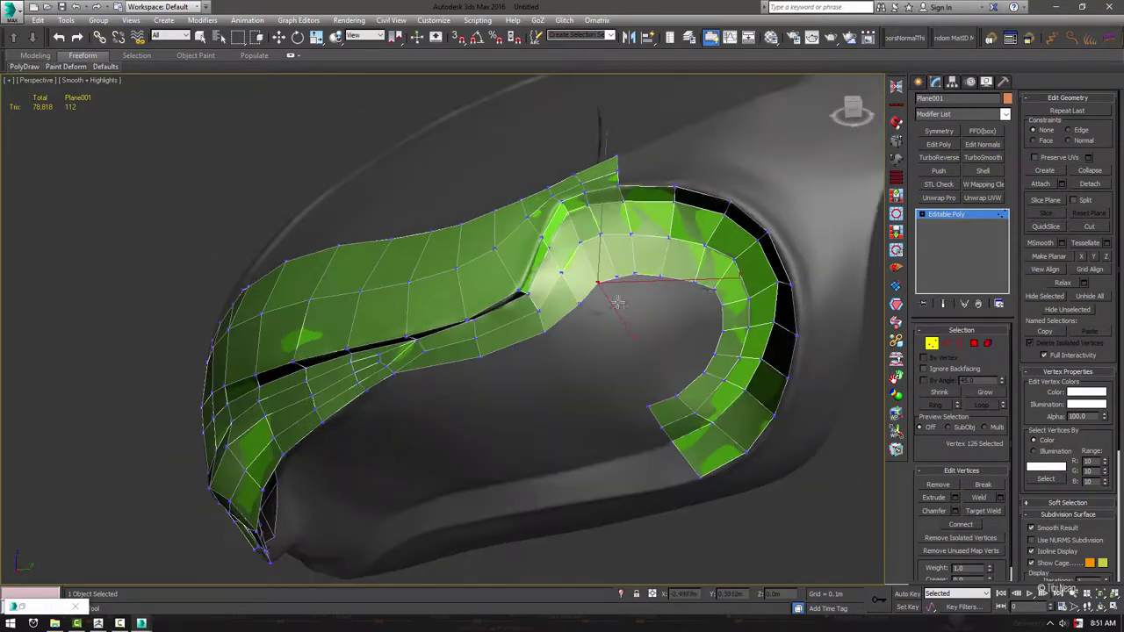
Build the first rows of quads along the open lower border inside the curved strip
left_click(617, 304)
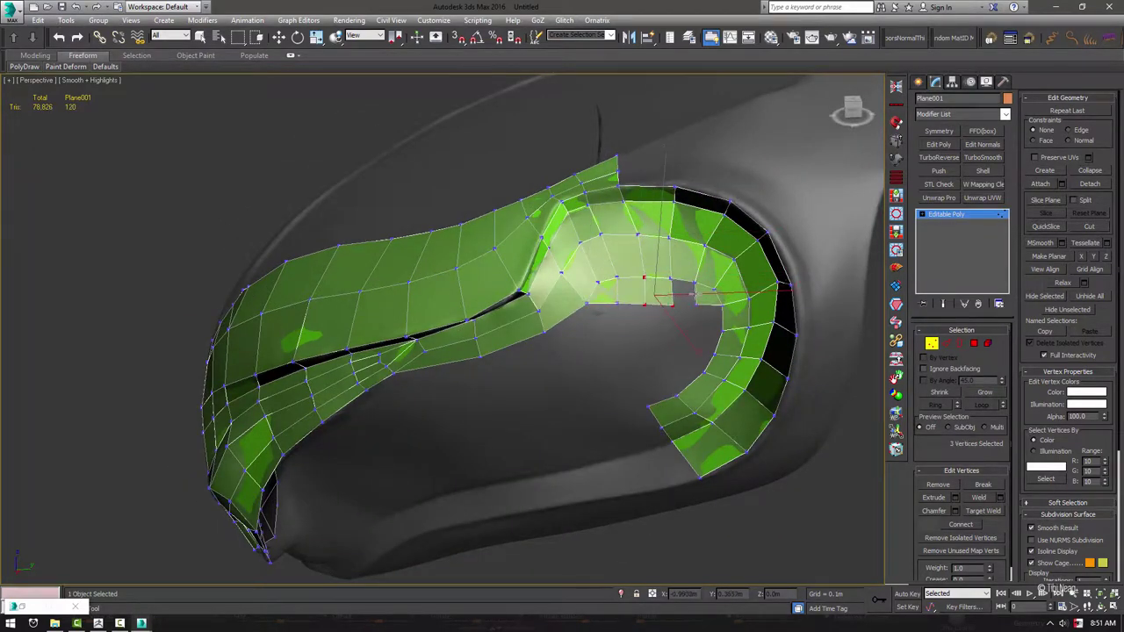
middle_click_drag(668, 303, 694, 318, "alt")
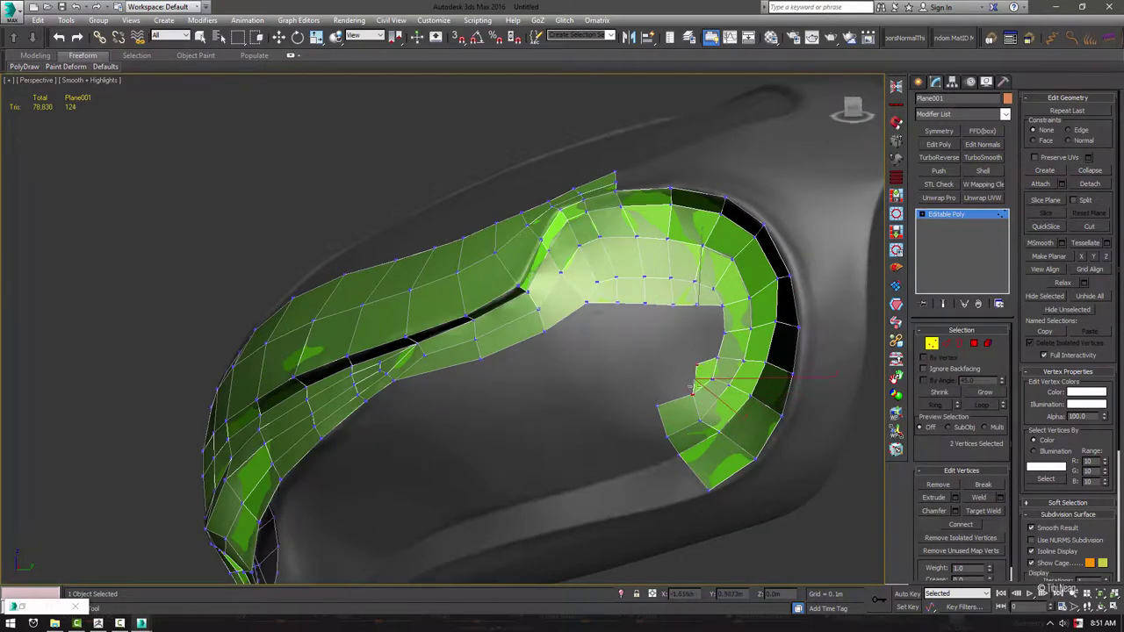
left_click(654, 411)
mouse_move(677, 371)
left_mouse_down()
mouse_move(675, 335)
mouse_move(584, 340)
mouse_move(645, 422)
left_mouse_up()
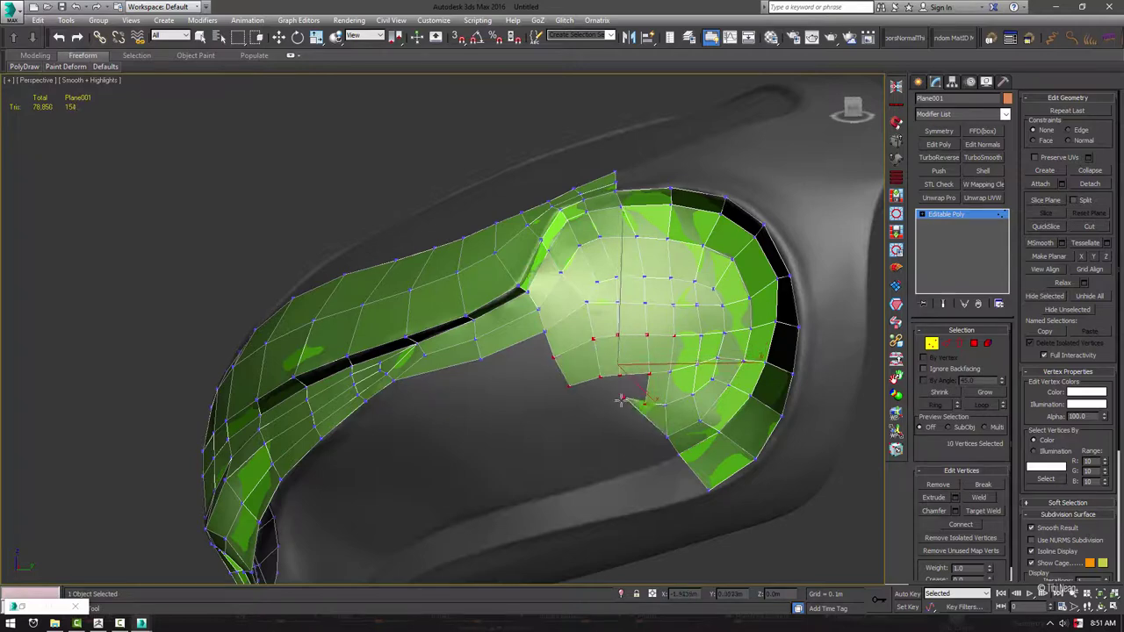
middle_click_drag(645, 421, 619, 327, "alt")
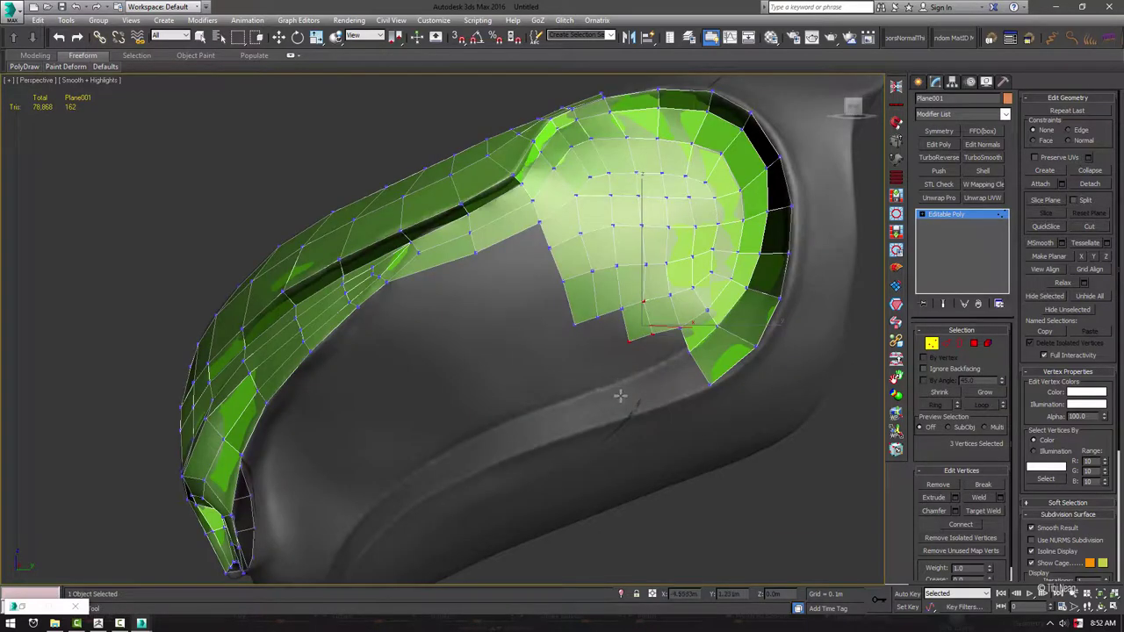
left_click_drag(620, 396, 663, 354)
middle_click_drag(654, 336, 646, 369, "alt")
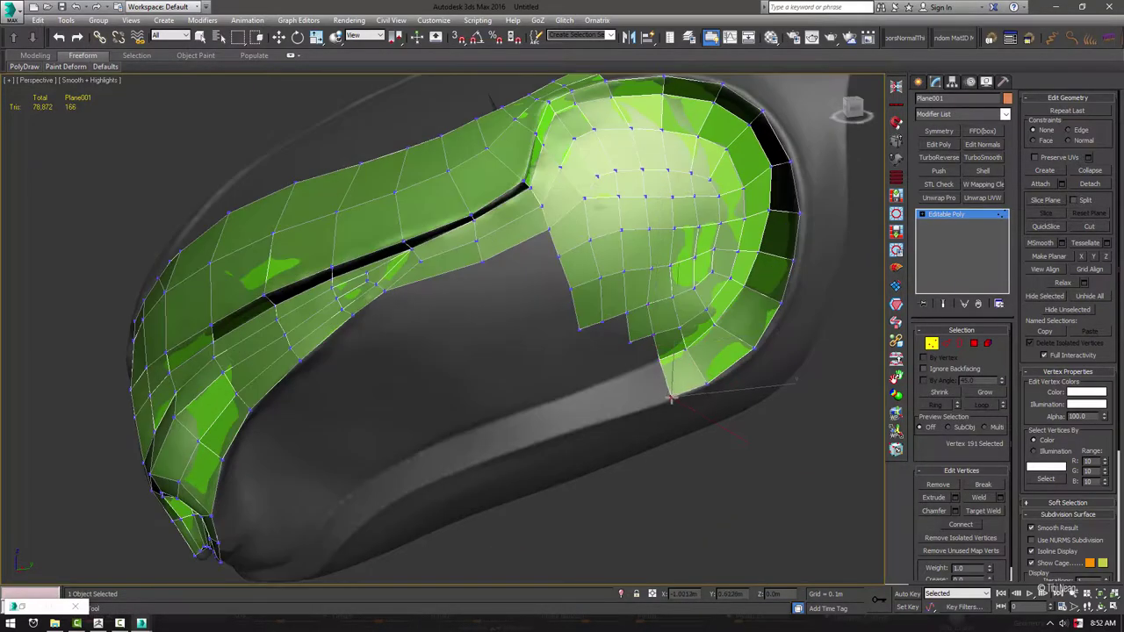
left_click_drag(645, 369, 641, 406)
middle_click_drag(642, 405, 609, 323, "alt")
left_click_drag(610, 323, 622, 405)
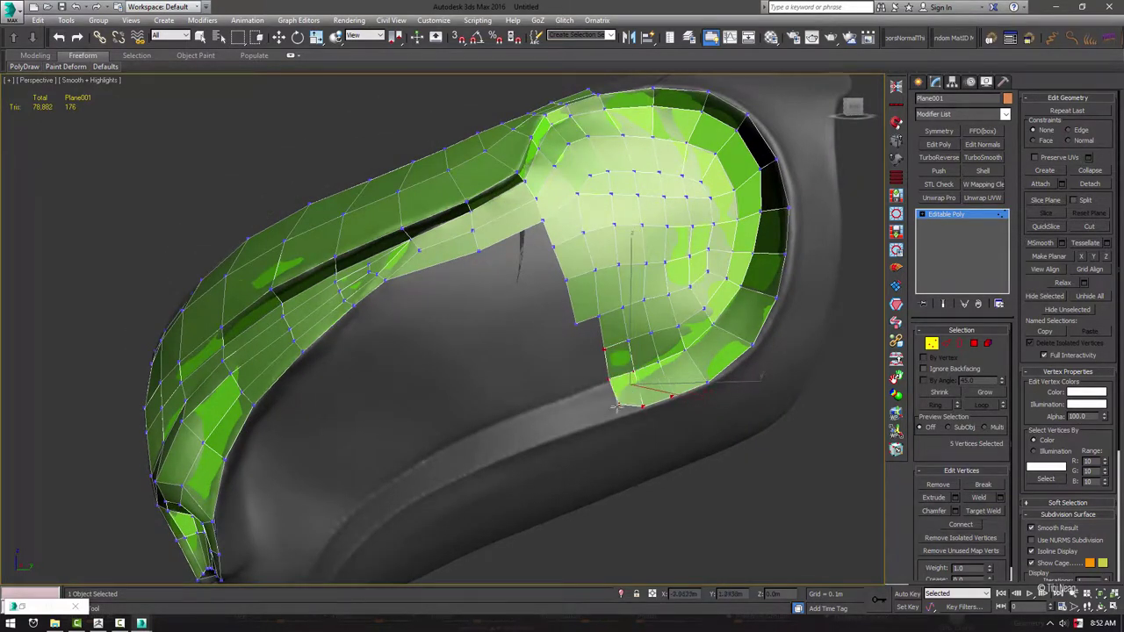
mouse_move(622, 406)
middle_mouse_down("alt")
mouse_move(571, 332)
mouse_move(585, 347)
middle_mouse_up("alt")
Extend the quad rows along the lower-left border down to the lower rim
left_click_drag(584, 347, 576, 387)
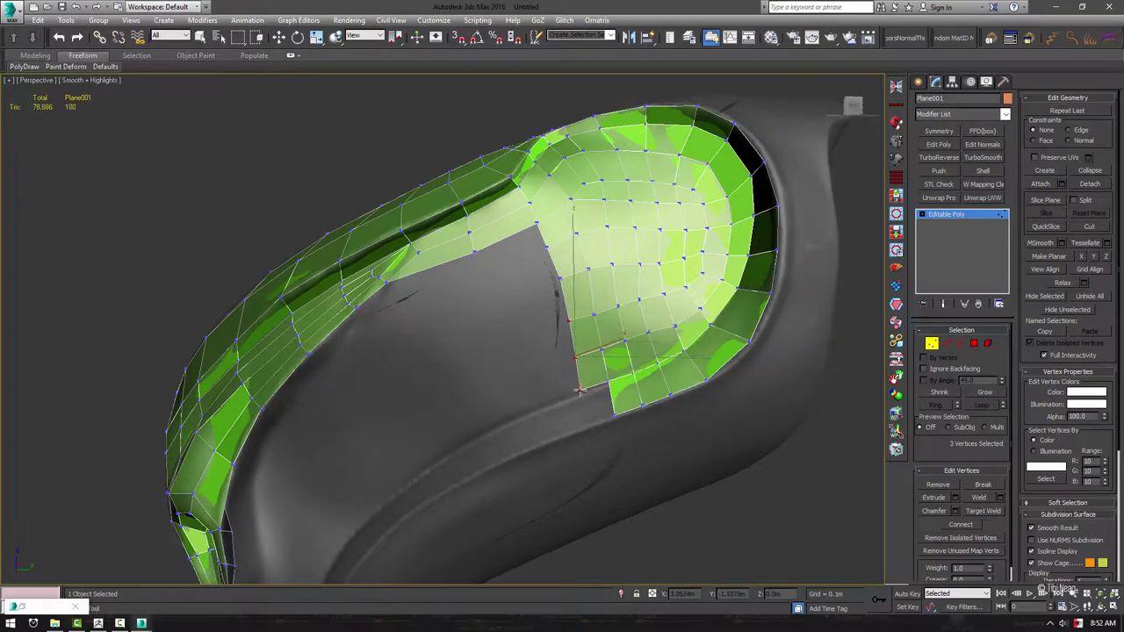
mouse_move(575, 386)
middle_mouse_down("alt")
mouse_move(492, 248)
mouse_move(496, 263)
middle_mouse_up("alt")
mouse_move(497, 264)
left_mouse_down()
mouse_move(562, 286)
mouse_move(516, 404)
mouse_move(584, 422)
left_mouse_up()
middle_click_drag(584, 421, 598, 413, "alt")
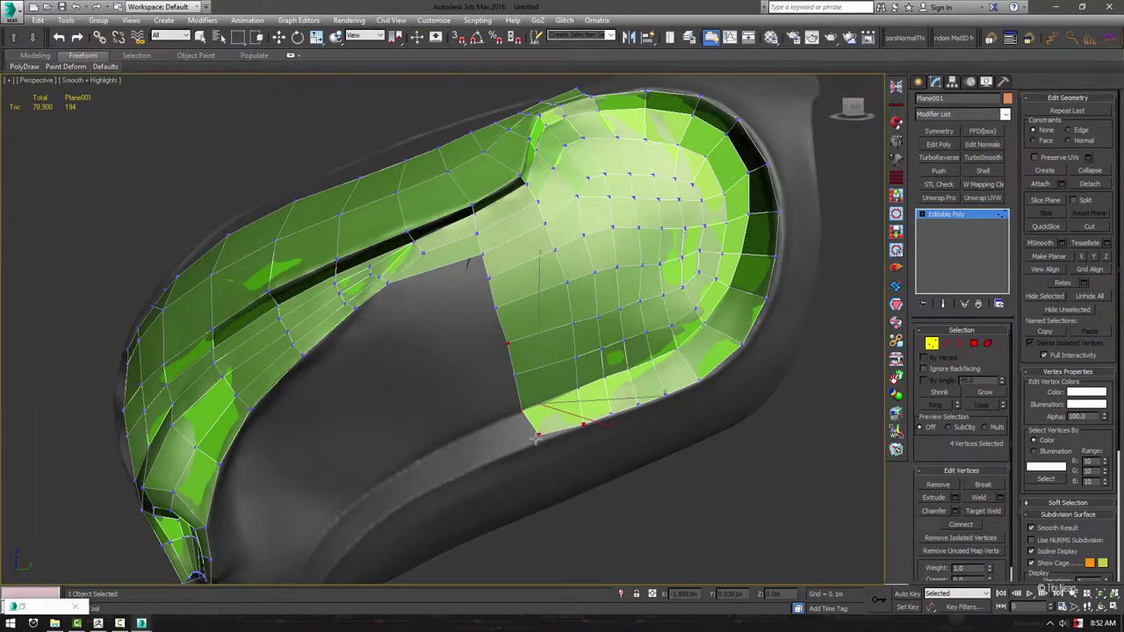
left_click_drag(598, 413, 615, 430)
middle_click_drag(614, 430, 620, 432, "alt")
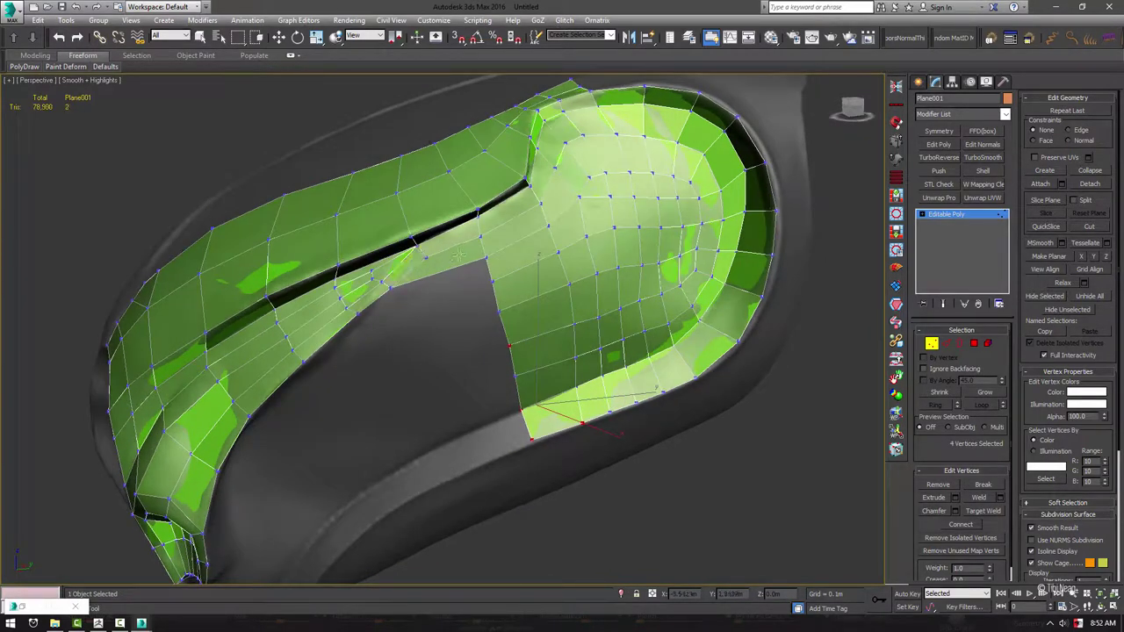
mouse_move(458, 255)
left_mouse_down()
mouse_move(434, 282)
mouse_move(439, 317)
left_mouse_up()
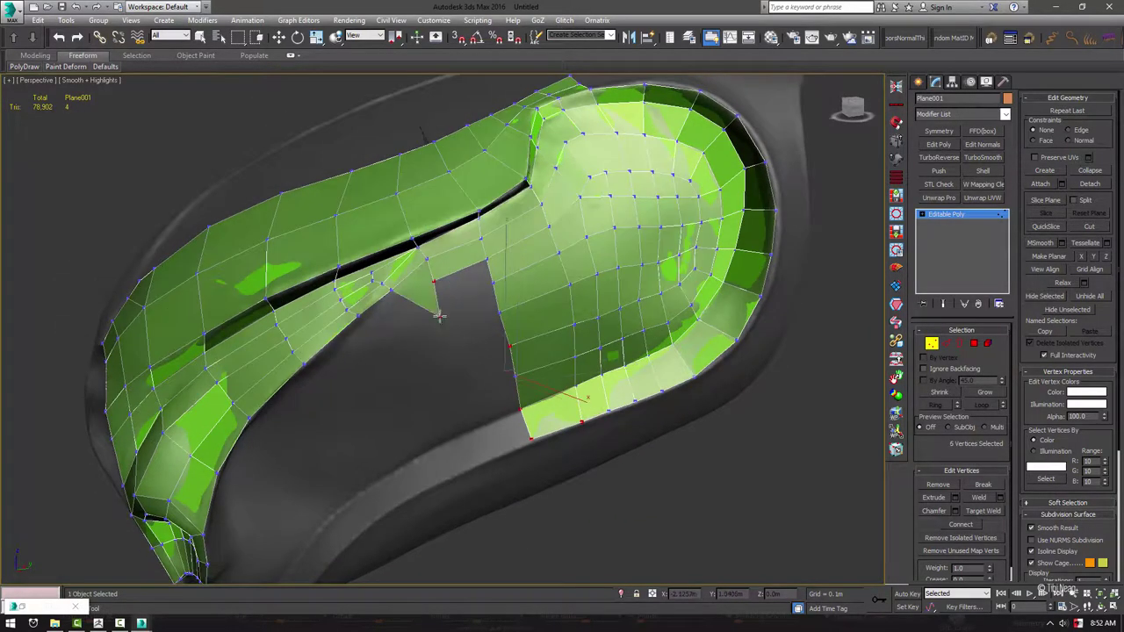
middle_click_drag(439, 316, 446, 319, "alt")
left_click_drag(446, 319, 448, 327)
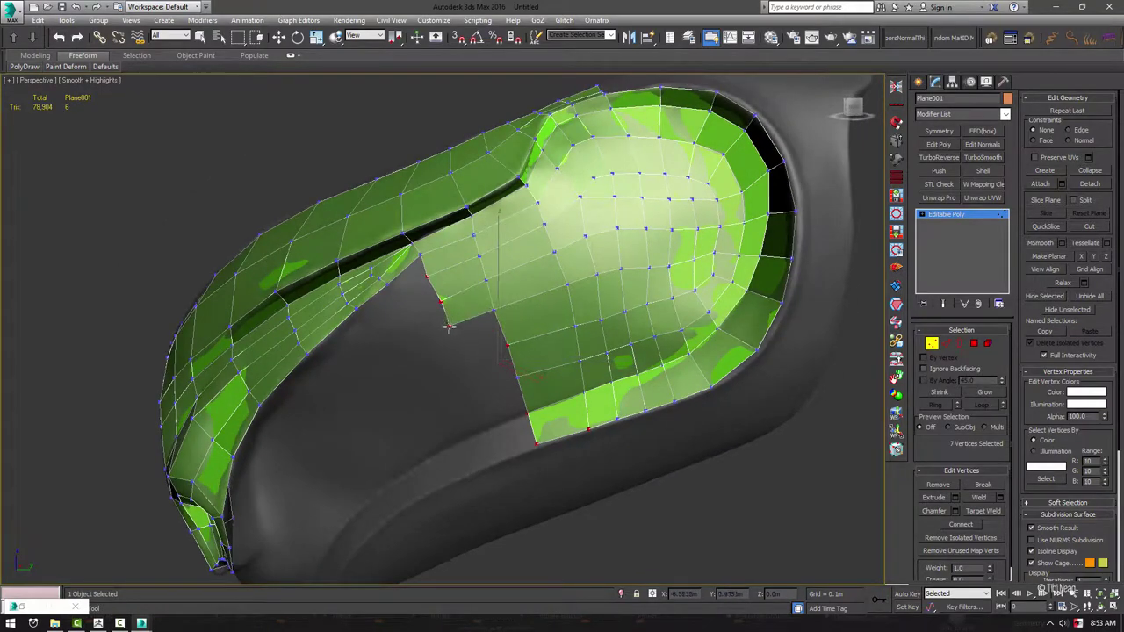
middle_click_drag(448, 327, 446, 303, "alt")
mouse_move(446, 303)
left_mouse_down()
mouse_move(471, 394)
mouse_move(547, 400)
left_mouse_up()
middle_click_drag(569, 382, 606, 281, "alt")
scroll(588, 334, "down", 3)
In Edge mode, select the edge loop running through the new patch
scroll(617, 265, "up", 4)
key("w")
key("2")
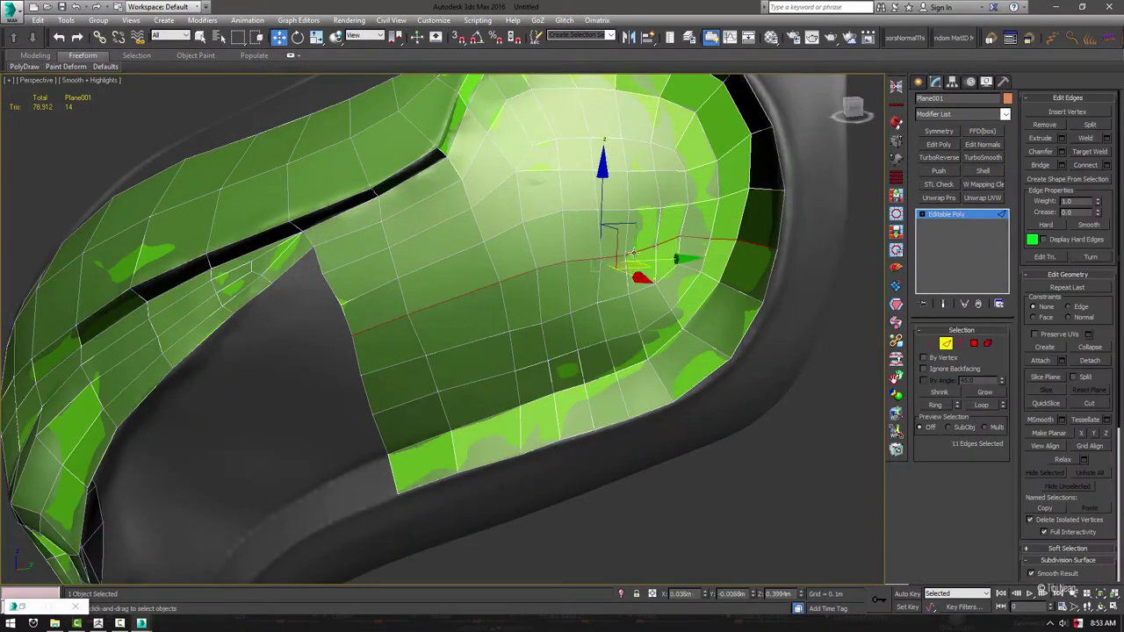
key("q")
left_click(640, 200)
scroll(517, 256, "down", 3)
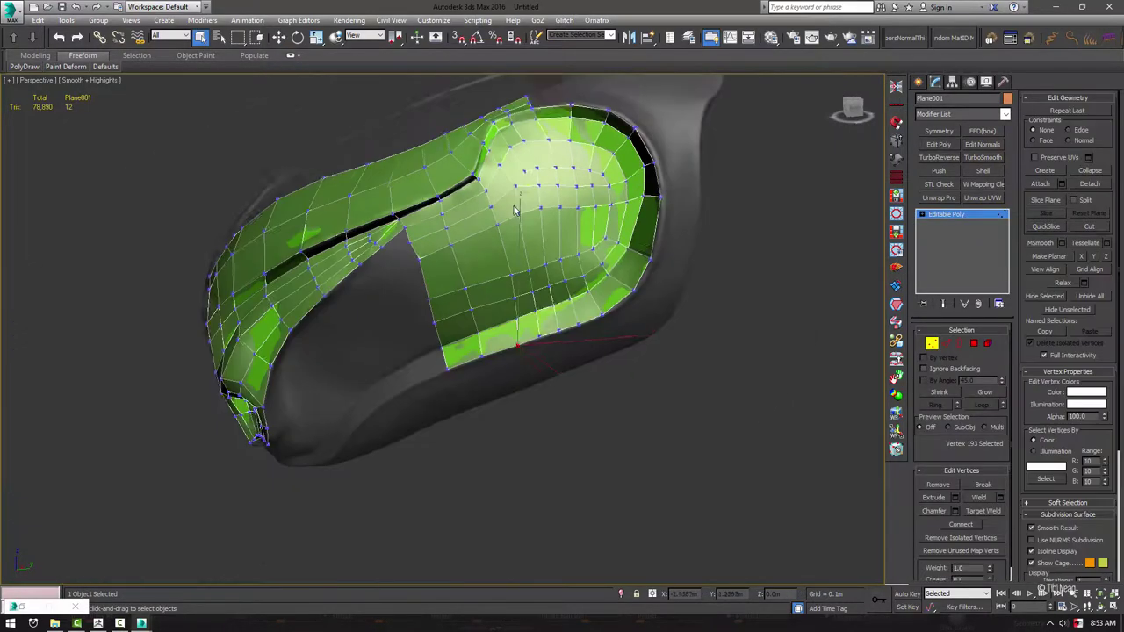
middle_click_drag(516, 256, 533, 214, "alt")
double_click(533, 214)
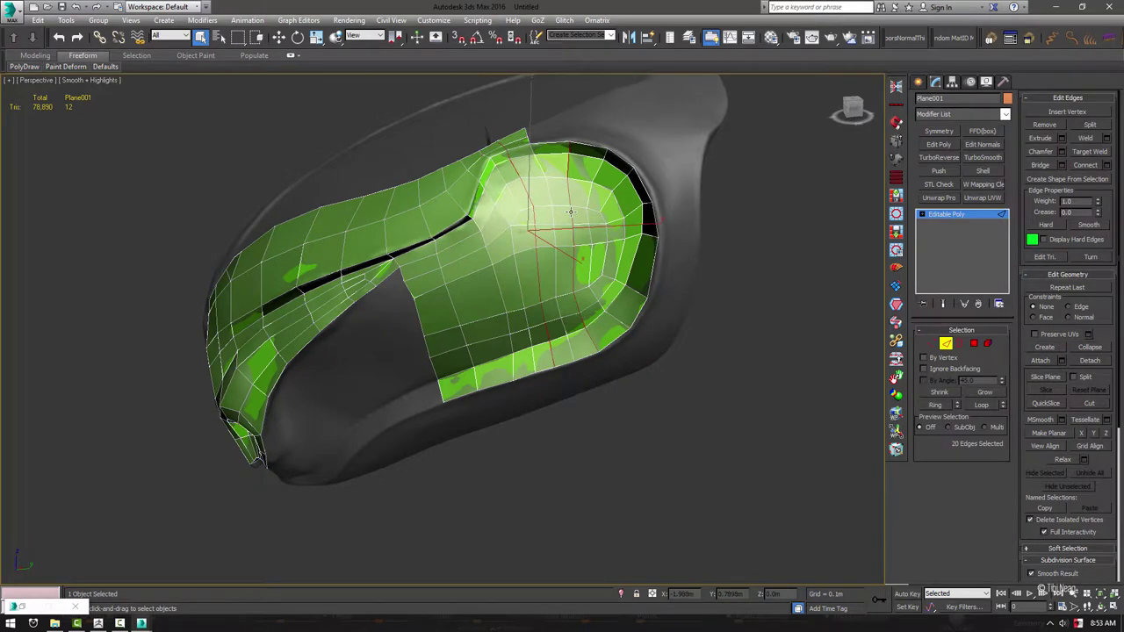
key("1")
In Vertex mode, select and adjust the border vertices along the remaining gap
scroll(376, 339, "up", 3)
scroll(335, 243, "up", 2)
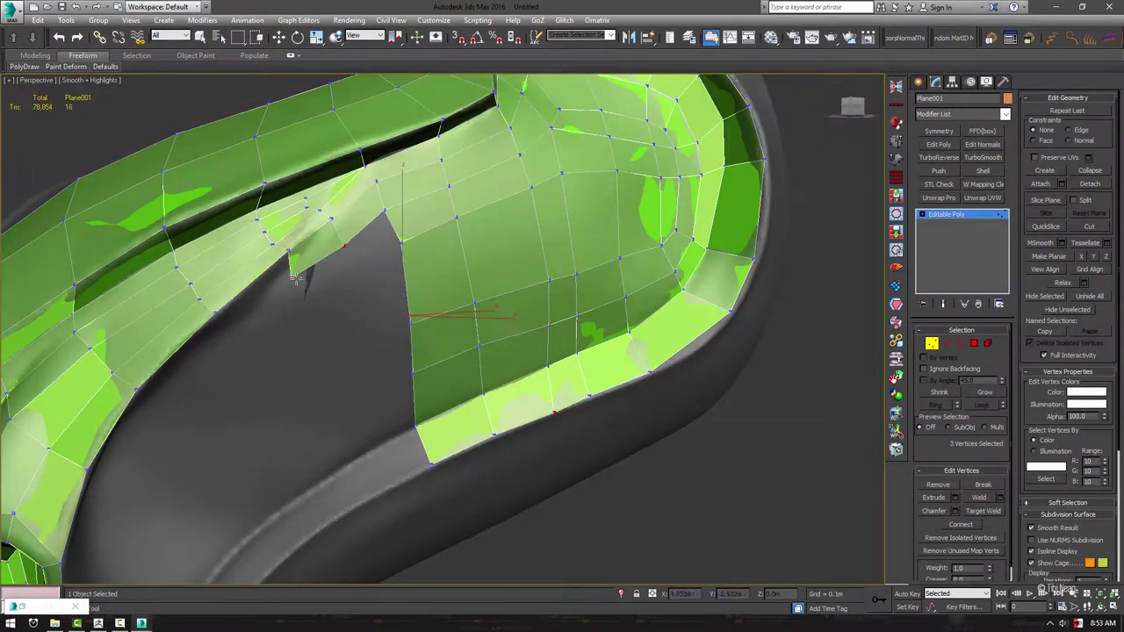
mouse_move(283, 256)
middle_mouse_down("alt")
mouse_move(359, 220)
mouse_move(283, 309)
mouse_move(252, 452)
mouse_move(292, 439)
mouse_move(273, 255)
middle_mouse_up("alt")
left_click(360, 223)
scroll(292, 439, "up", 5)
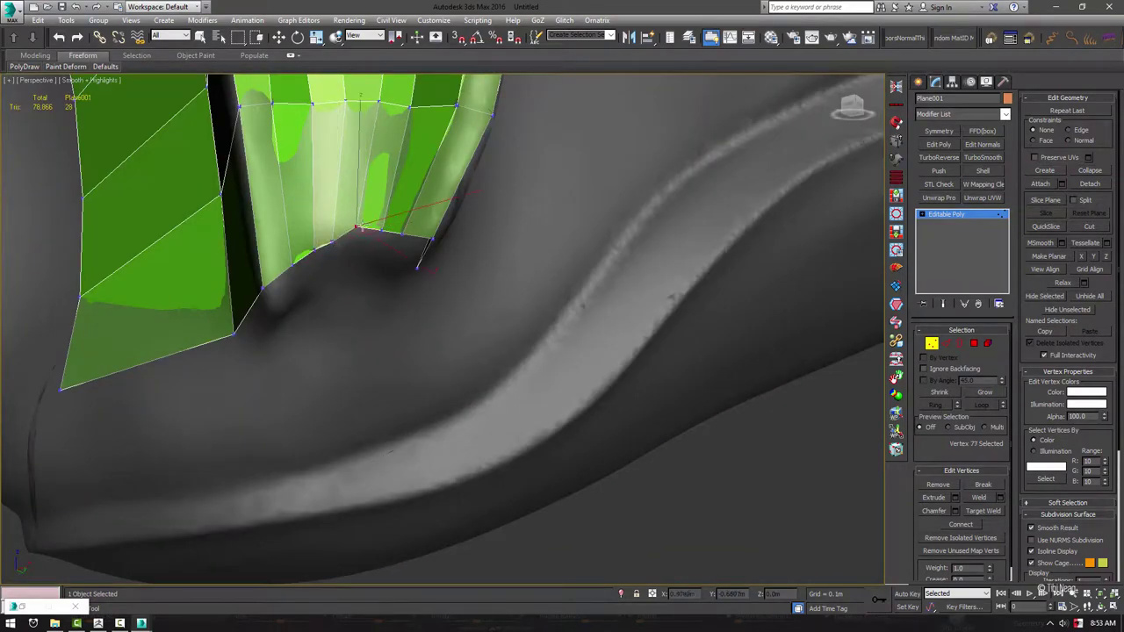
left_click(407, 235)
mouse_move(406, 235)
middle_mouse_down("alt")
mouse_move(241, 306)
mouse_move(389, 258)
middle_mouse_up("alt")
scroll(264, 263, "down", 5)
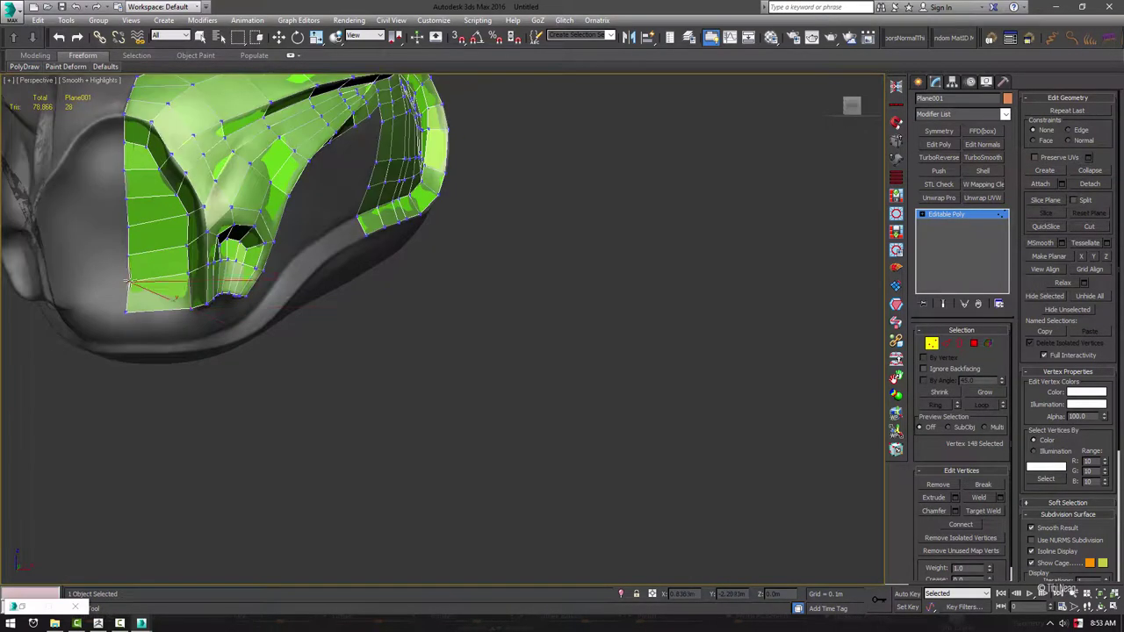
left_click(134, 254)
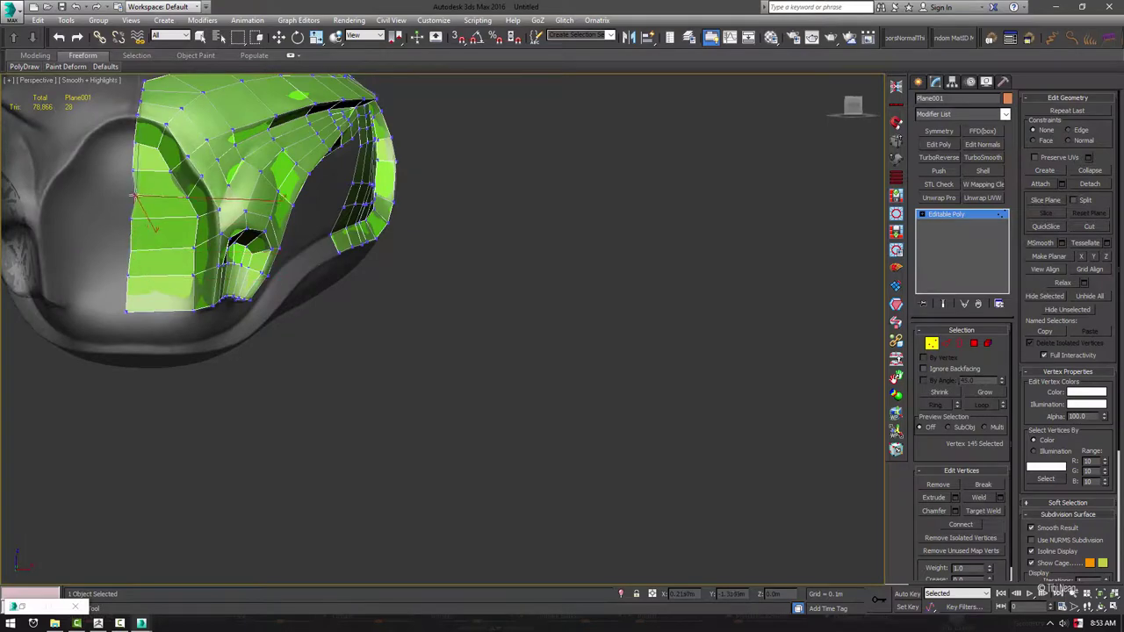
mouse_move(145, 195)
middle_mouse_down("alt")
mouse_move(288, 295)
mouse_move(205, 363)
middle_mouse_up("alt")
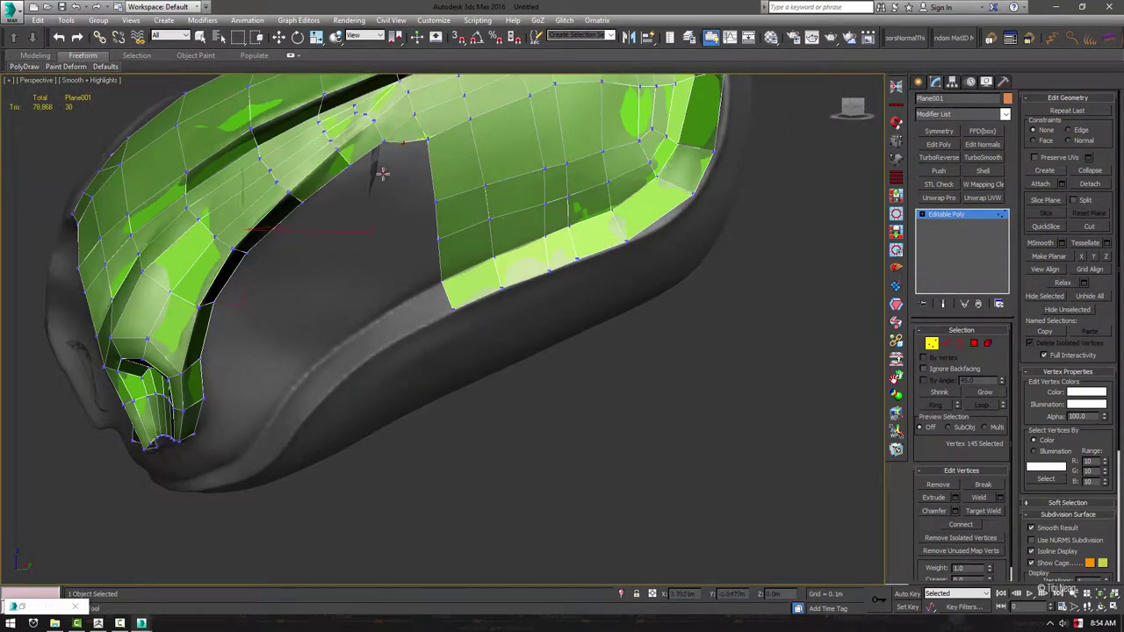
Draw a quad strip down the left lower edge toward the sculpt's rim
mouse_move(364, 194)
left_mouse_down()
mouse_move(264, 259)
mouse_move(216, 368)
left_mouse_up()
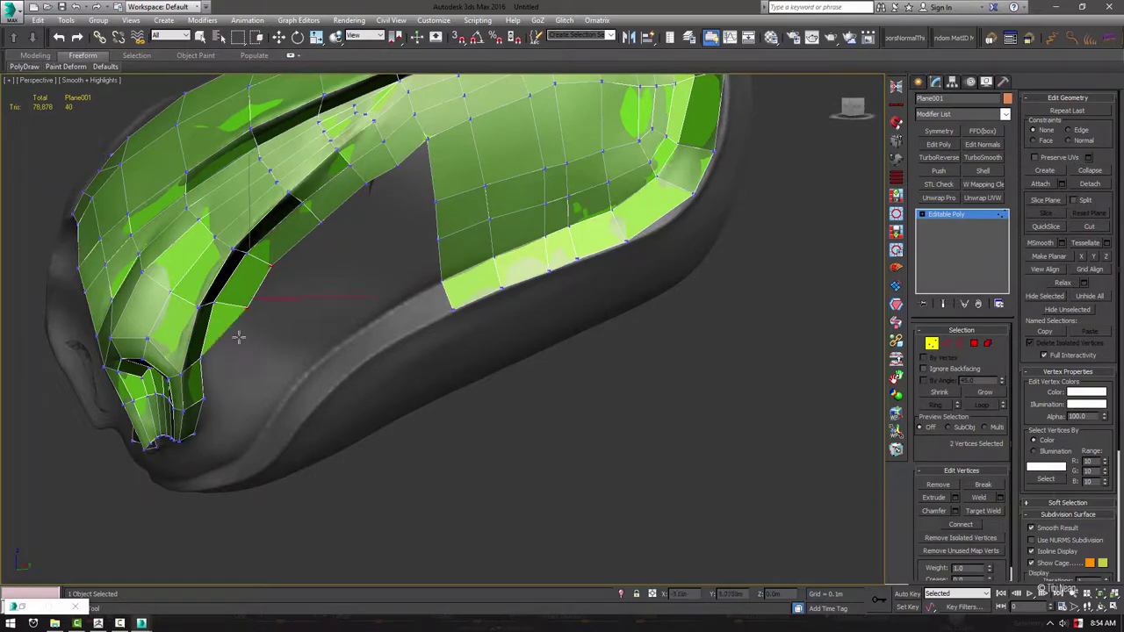
middle_click_drag(215, 368, 226, 394, "alt")
left_click_drag(226, 393, 212, 443)
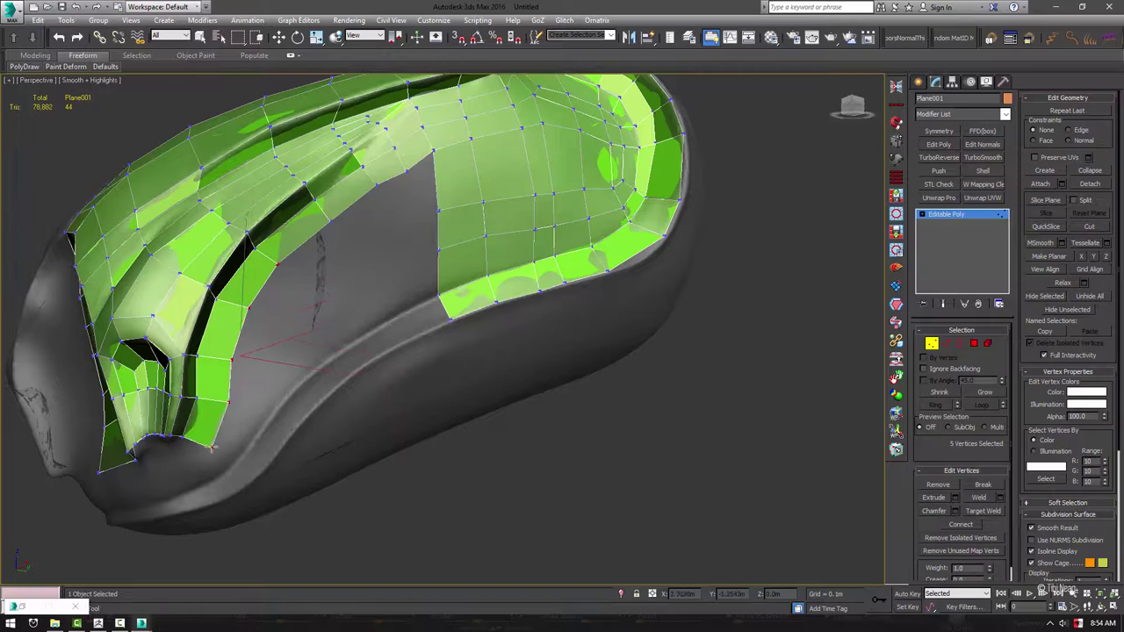
middle_click_drag(213, 443, 430, 163, "alt")
mouse_move(373, 182)
left_mouse_down()
mouse_move(387, 227)
mouse_move(257, 368)
left_mouse_up()
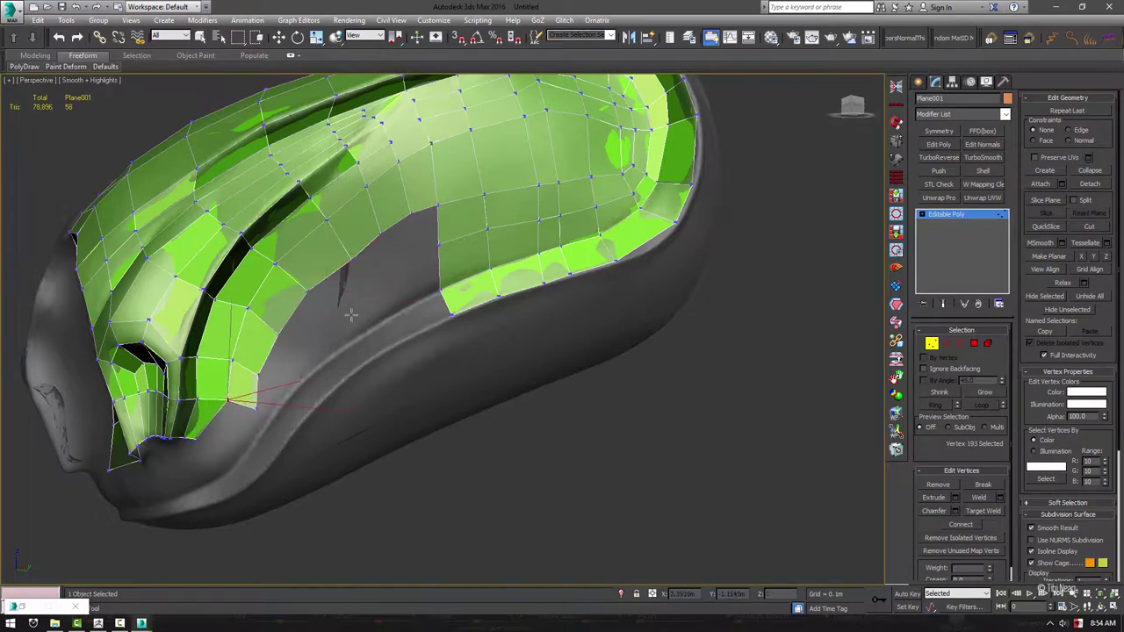
mouse_move(346, 319)
left_mouse_down()
mouse_move(336, 310)
mouse_move(279, 360)
left_mouse_up()
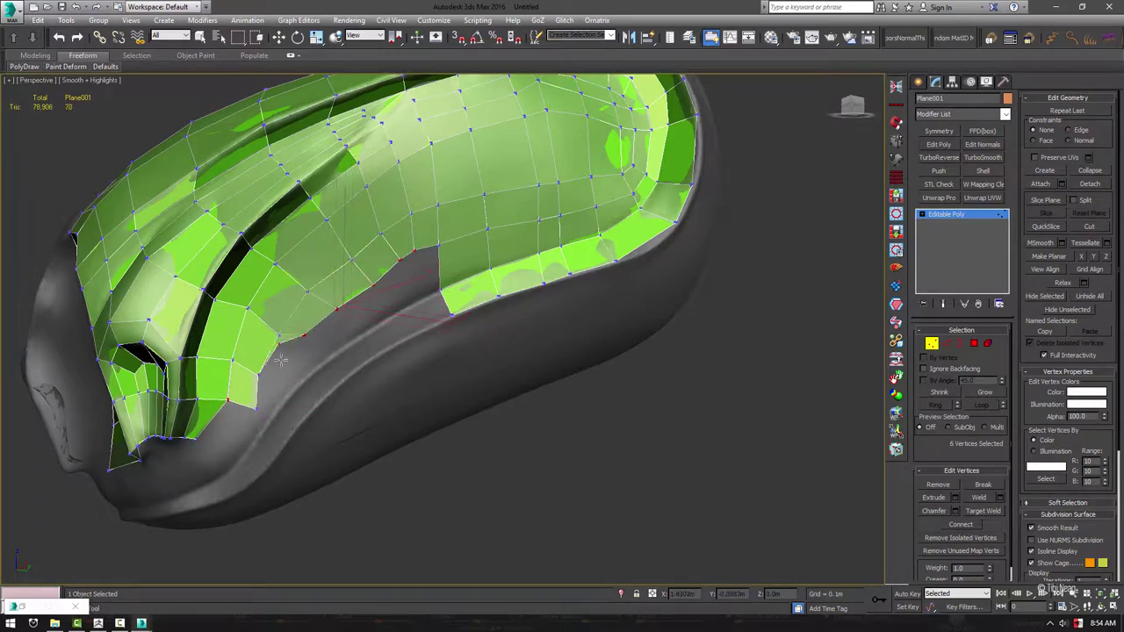
left_click_drag(232, 402, 222, 446)
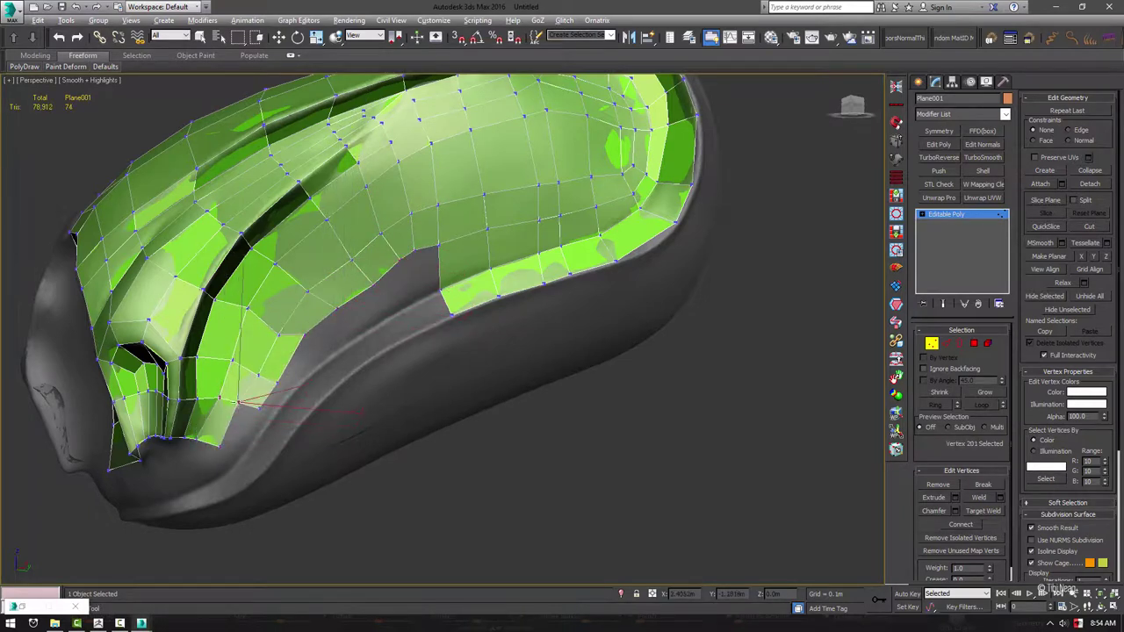
left_click_drag(254, 373, 224, 459)
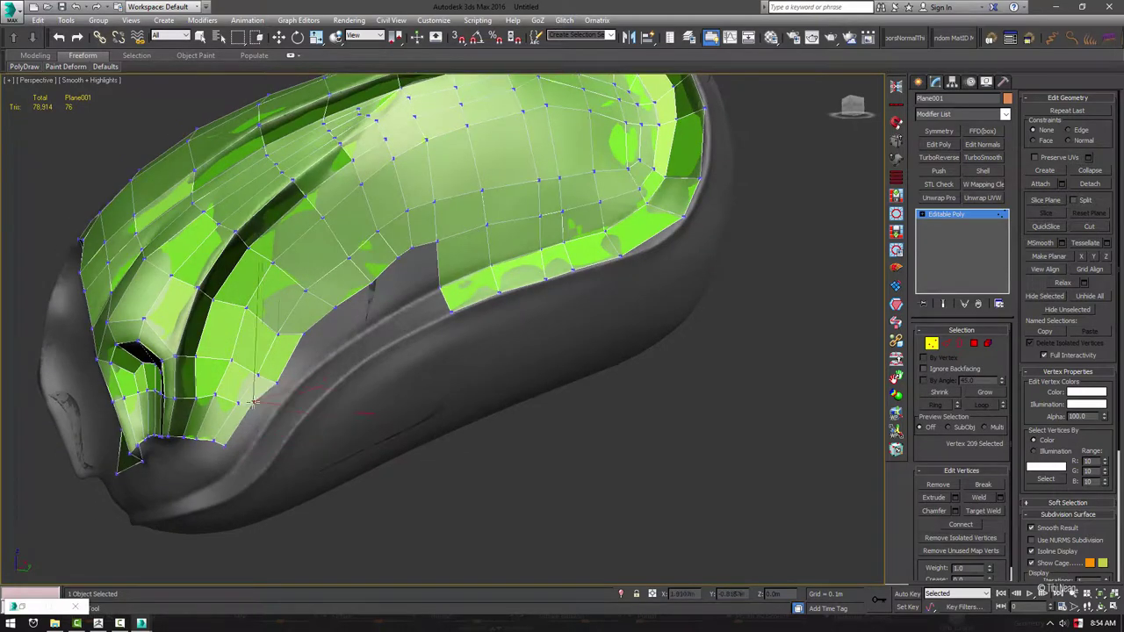
Fill the grey gap along the bottom border with new polygons and reshape the nearby topology
mouse_move(391, 290)
left_mouse_down()
mouse_move(397, 298)
mouse_move(264, 417)
mouse_move(255, 439)
left_mouse_up()
middle_click_drag(255, 439, 406, 303, "alt")
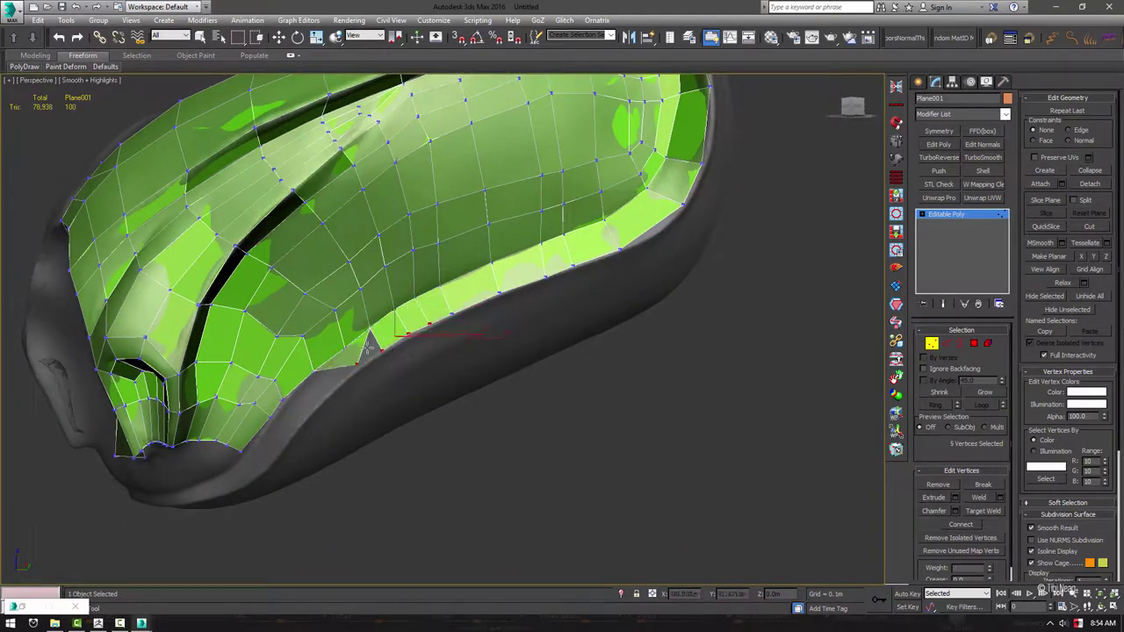
left_click_drag(325, 389, 299, 412)
middle_click_drag(299, 413, 303, 340, "alt")
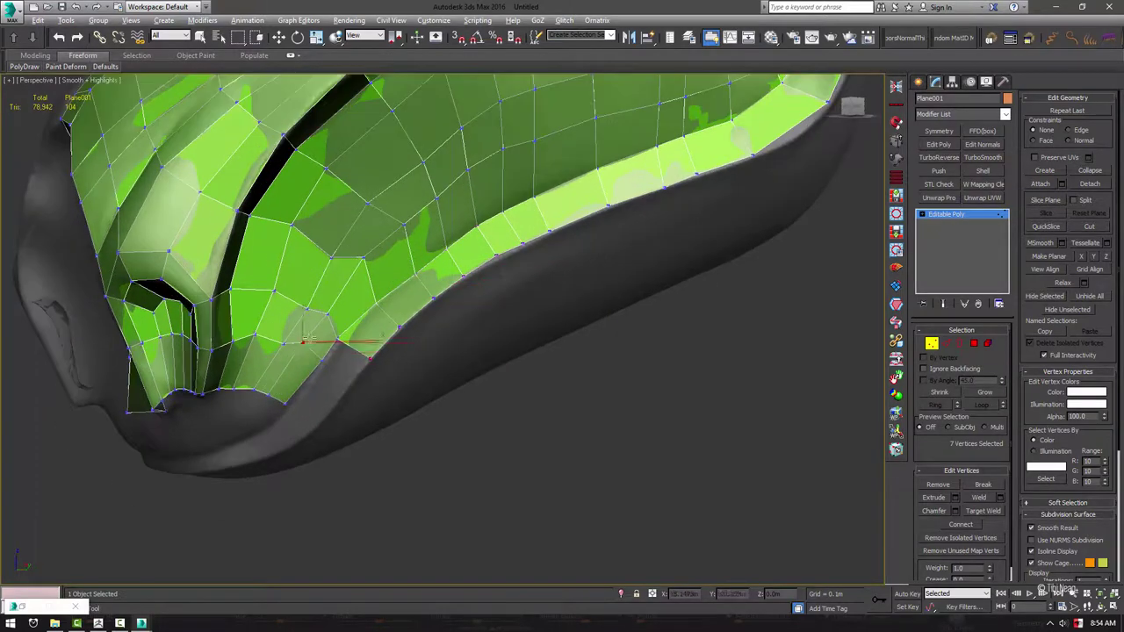
left_click_drag(315, 373, 344, 379)
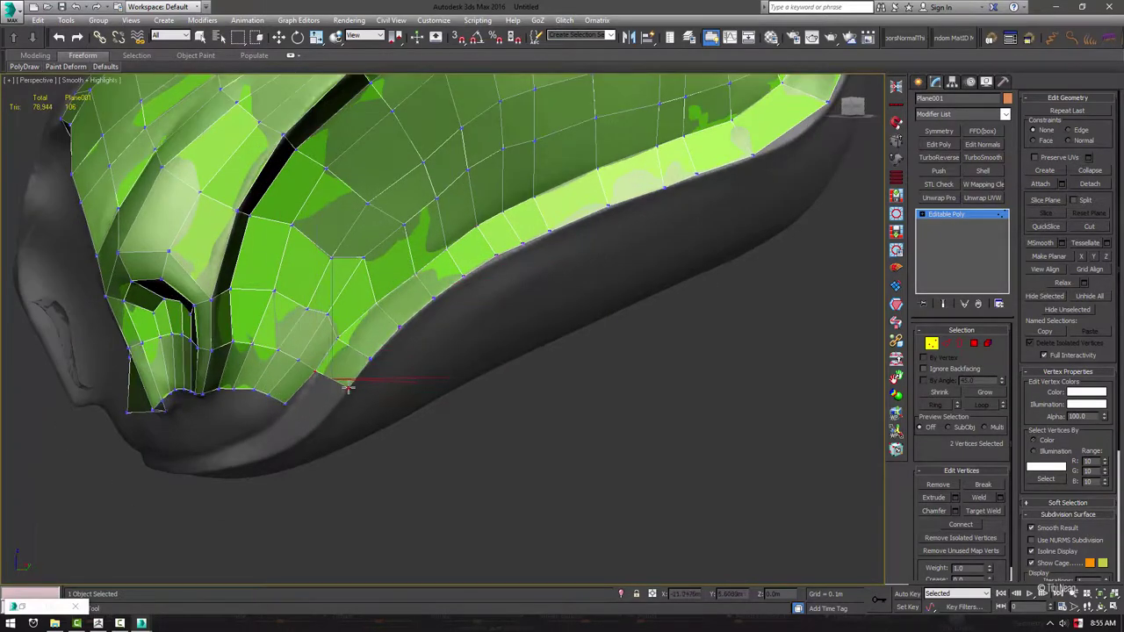
mouse_move(344, 380)
middle_mouse_down("alt")
mouse_move(316, 371)
mouse_move(303, 307)
middle_mouse_up("alt")
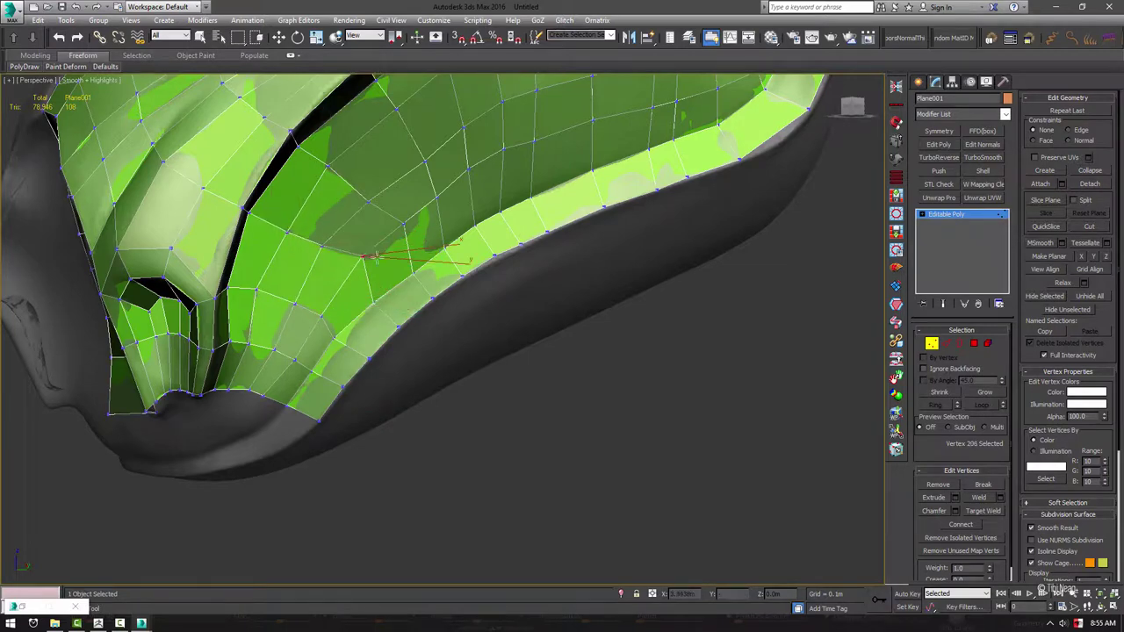
left_click_drag(299, 216, 408, 223)
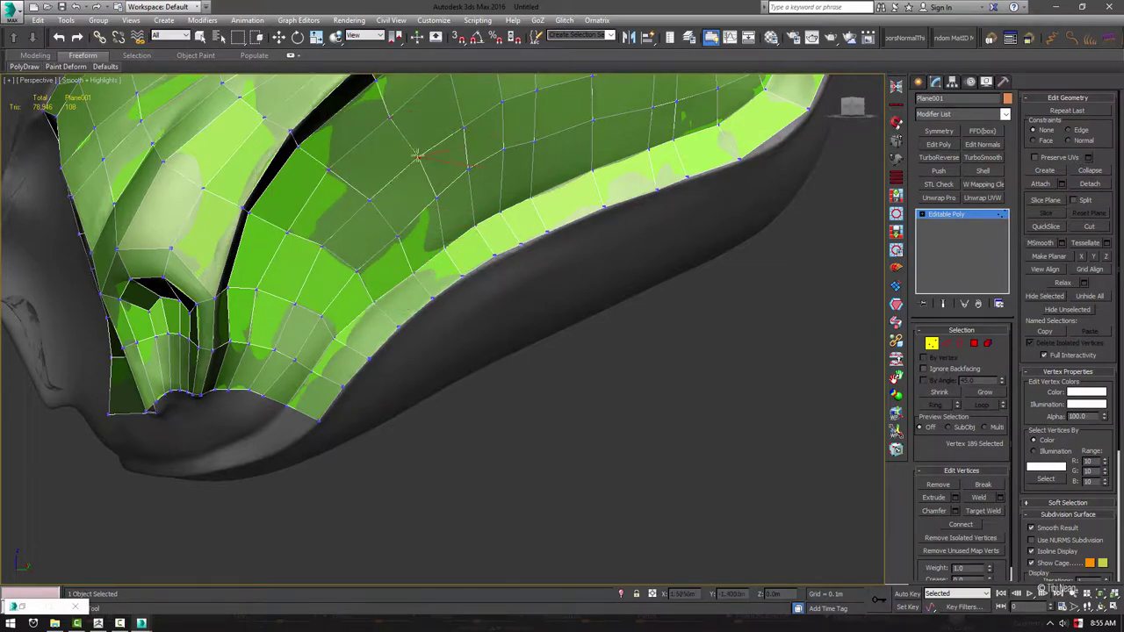
Add polygons along the lower inner strip, tightening it onto the sculpt
left_click_drag(418, 155, 470, 180)
middle_click_drag(469, 128, 507, 211, "alt")
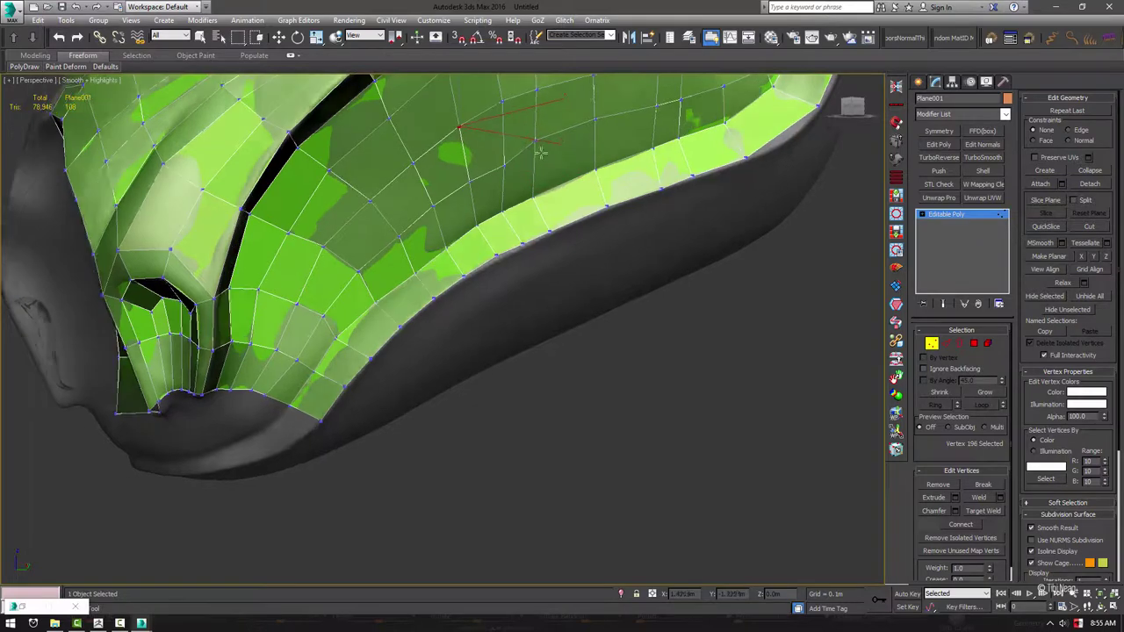
left_click_drag(488, 222, 499, 259)
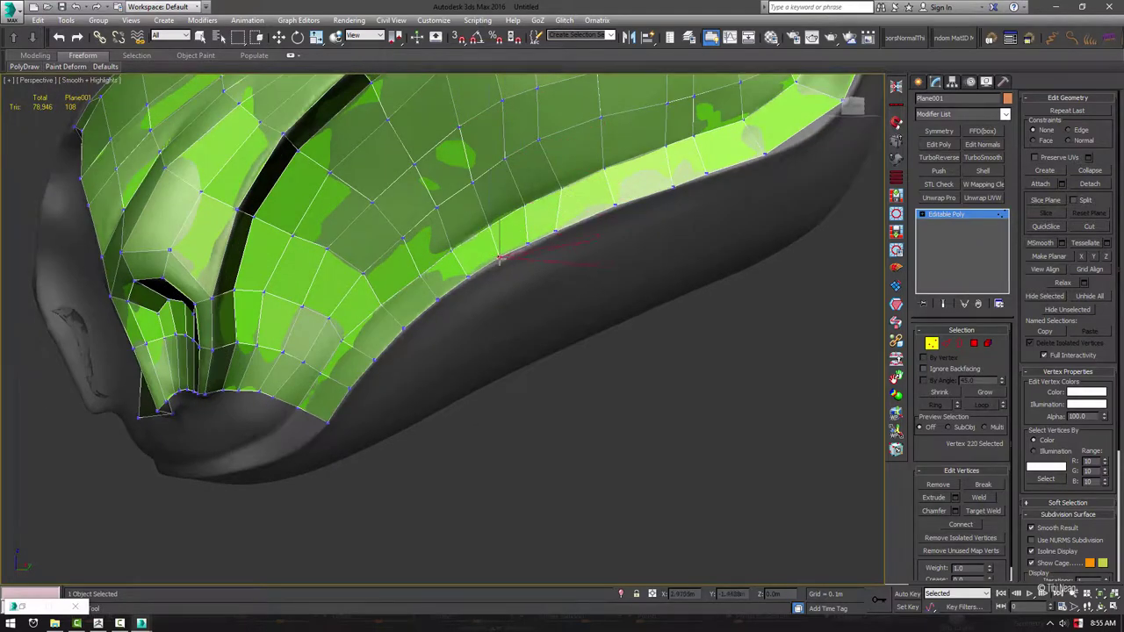
middle_click_drag(566, 227, 527, 264, "alt")
scroll(527, 264, "down", 5)
scroll(334, 209, "up", 8)
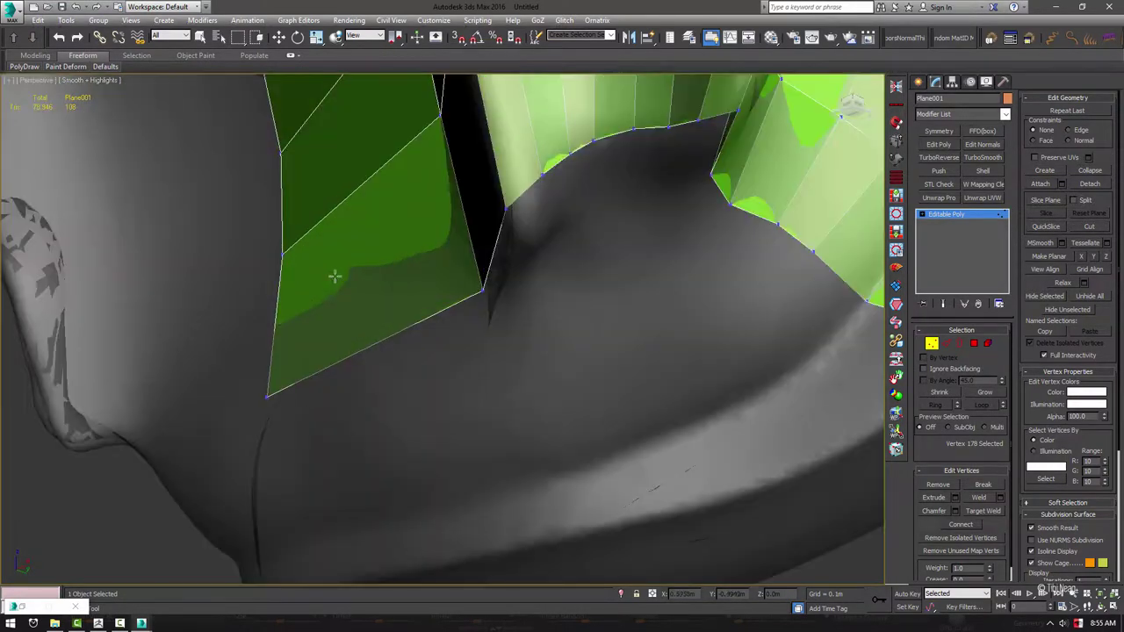
mouse_move(403, 243)
middle_mouse_down("alt")
mouse_move(369, 241)
mouse_move(359, 165)
middle_mouse_up("alt")
Try growing the edge ring, then select vertices on the mesh and cancel the conform brush
scroll(369, 241, "down", 5)
key("1")
key("w")
key("2")
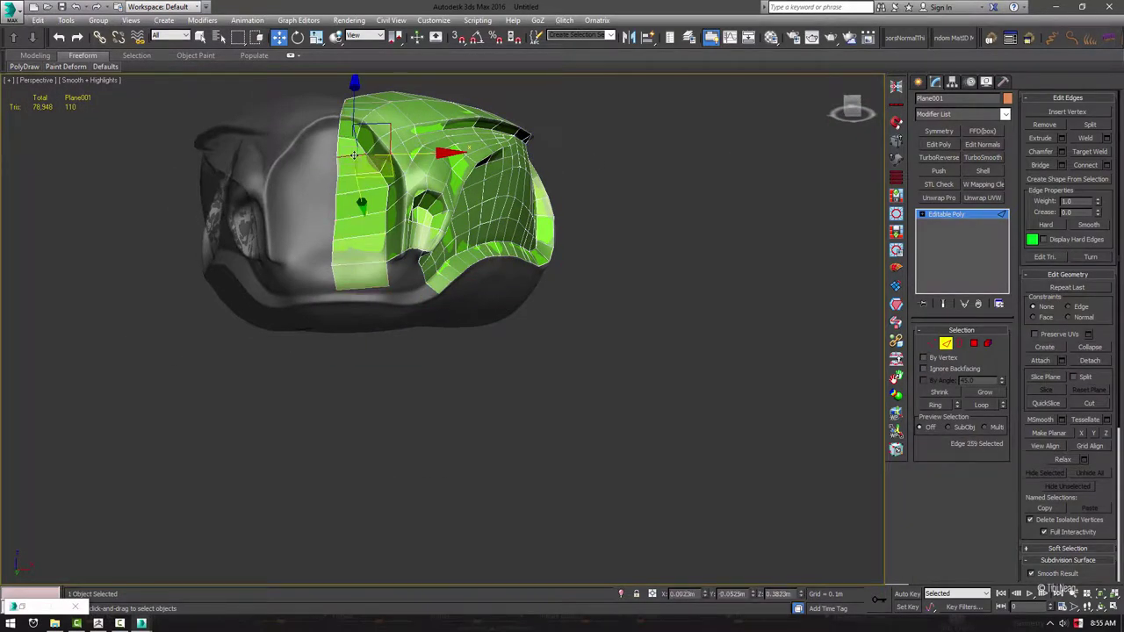
left_click(958, 402)
left_click(958, 409)
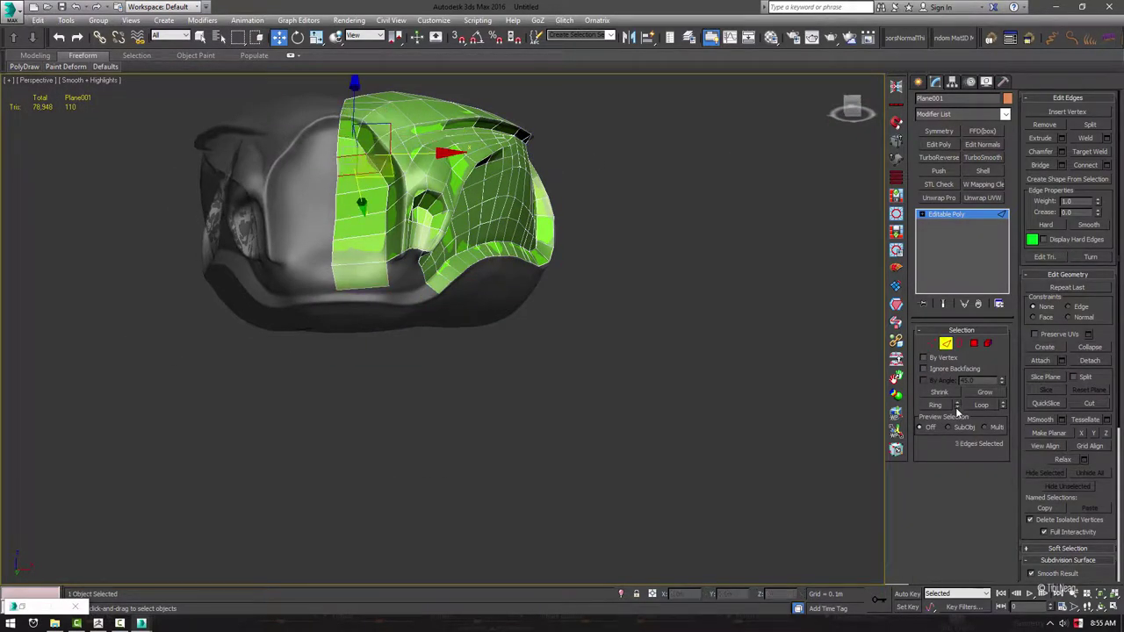
key("1")
left_click(356, 140)
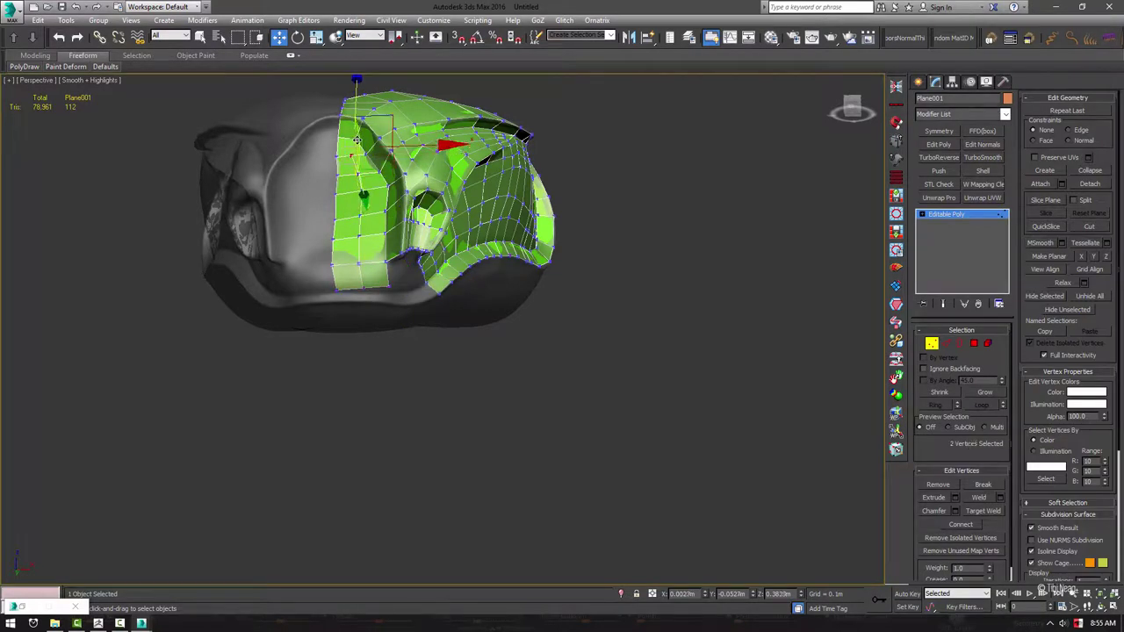
scroll(388, 217, "up", 3)
scroll(378, 224, "down", 4)
scroll(360, 237, "up", 4)
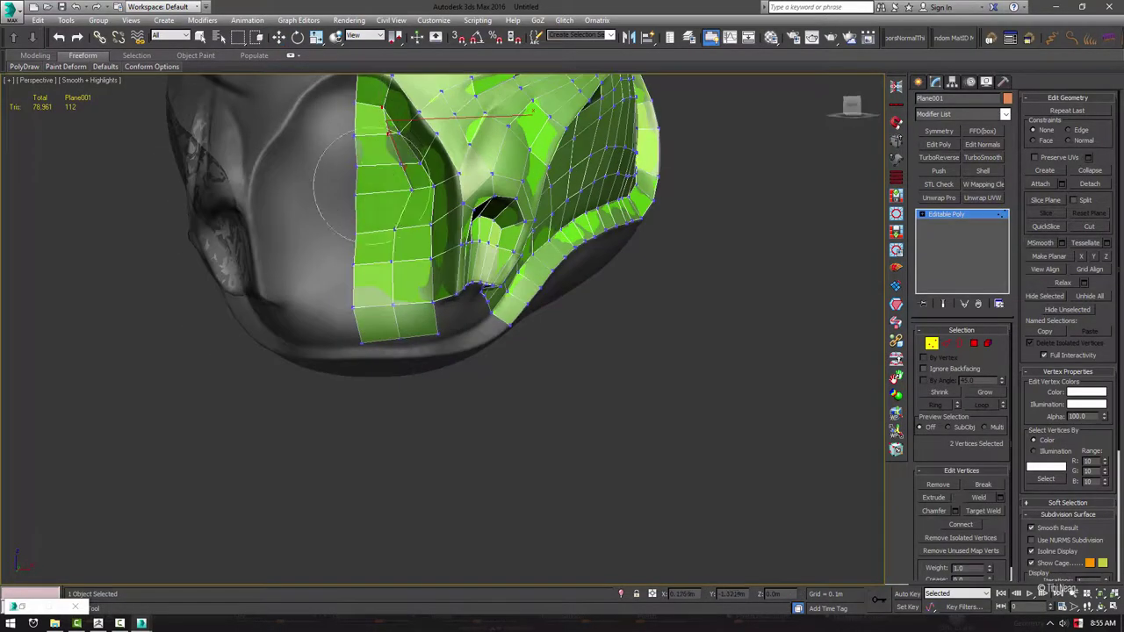
right_click(356, 241)
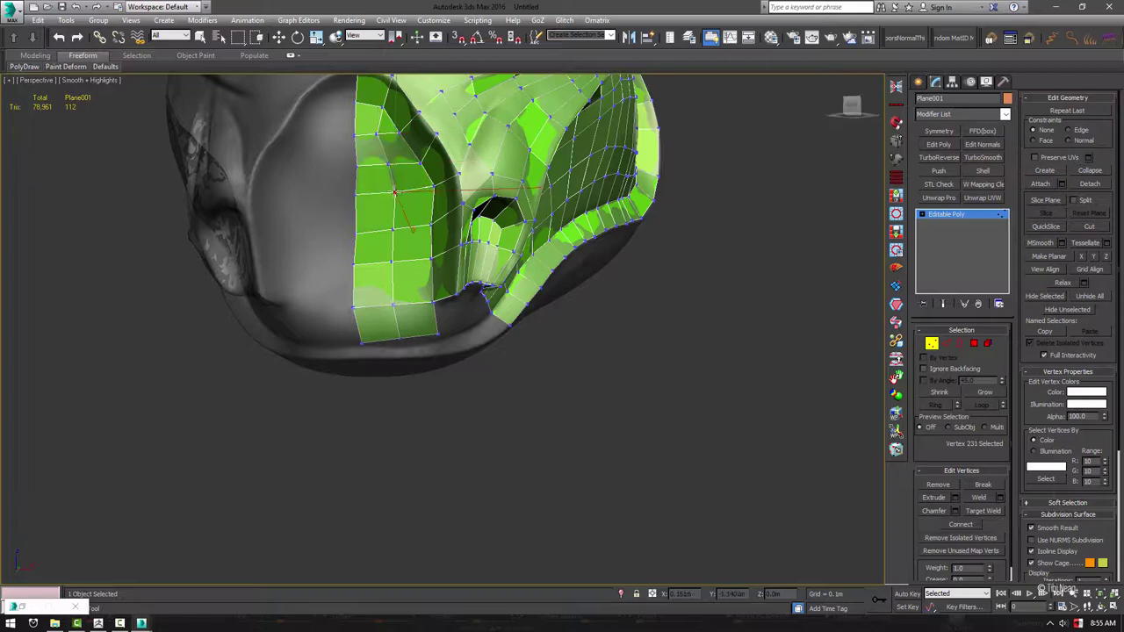
Select vertices in the lower left column and near the eye-socket cavity
left_click(392, 306)
mouse_move(392, 306)
middle_mouse_down("alt")
mouse_move(385, 332)
mouse_move(432, 285)
middle_mouse_up("alt")
left_click(387, 345)
scroll(422, 299, "up", 4)
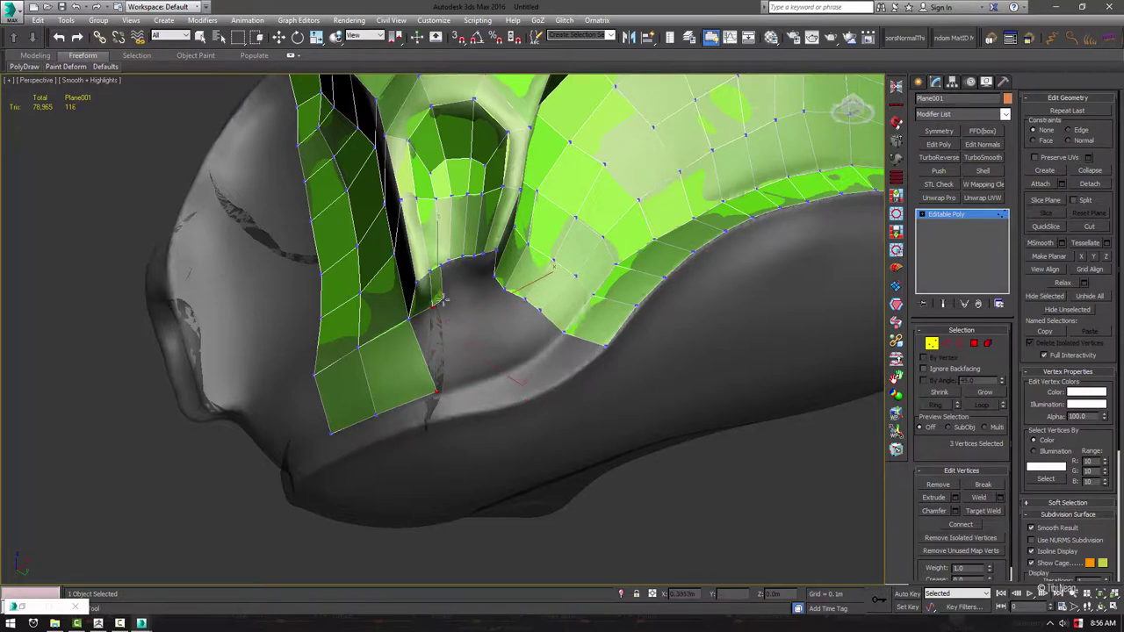
left_click(481, 288)
scroll(496, 277, "up", 3)
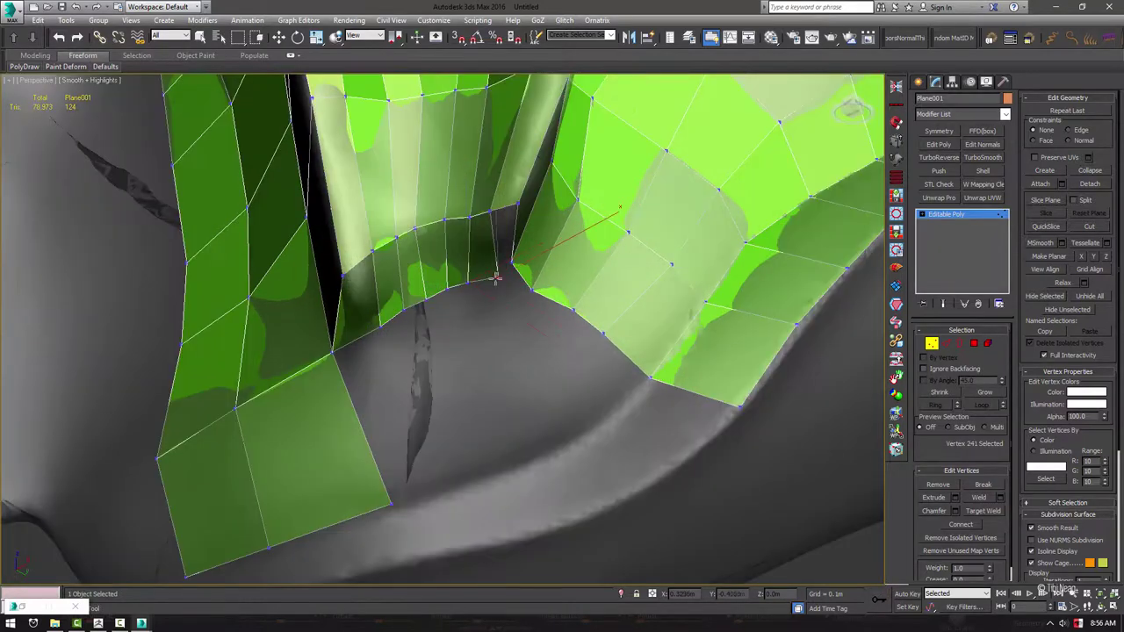
mouse_move(525, 239)
middle_mouse_down("alt")
mouse_move(469, 243)
mouse_move(469, 218)
middle_mouse_up("alt")
Add a connecting edge across the selected eye-socket edges with Connect Edges
key("2")
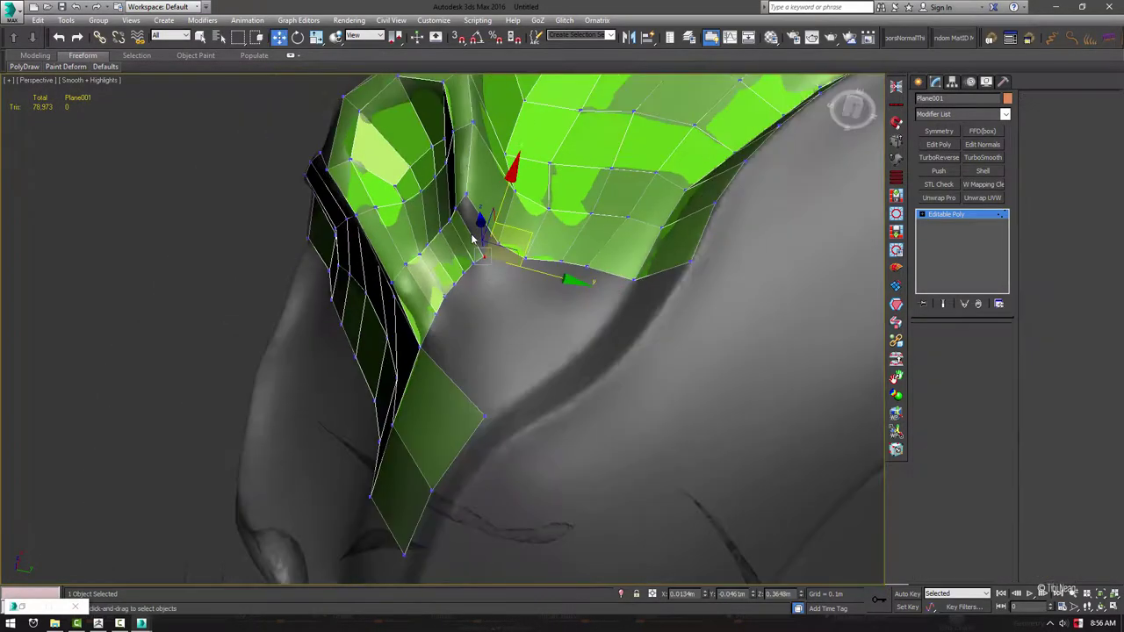
key("1")
mouse_move(441, 316)
middle_mouse_down("alt")
mouse_move(381, 296)
mouse_move(438, 336)
middle_mouse_up("alt")
middle_click_drag(518, 313, 508, 286, "alt")
key("2")
key("w")
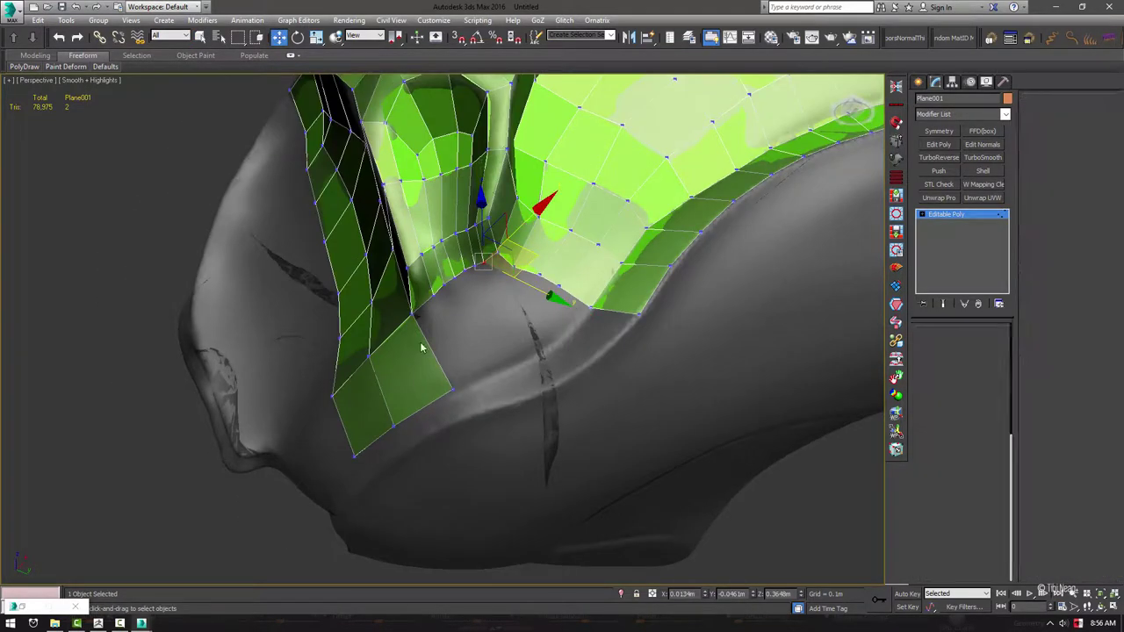
left_click(1106, 166)
key("Return")
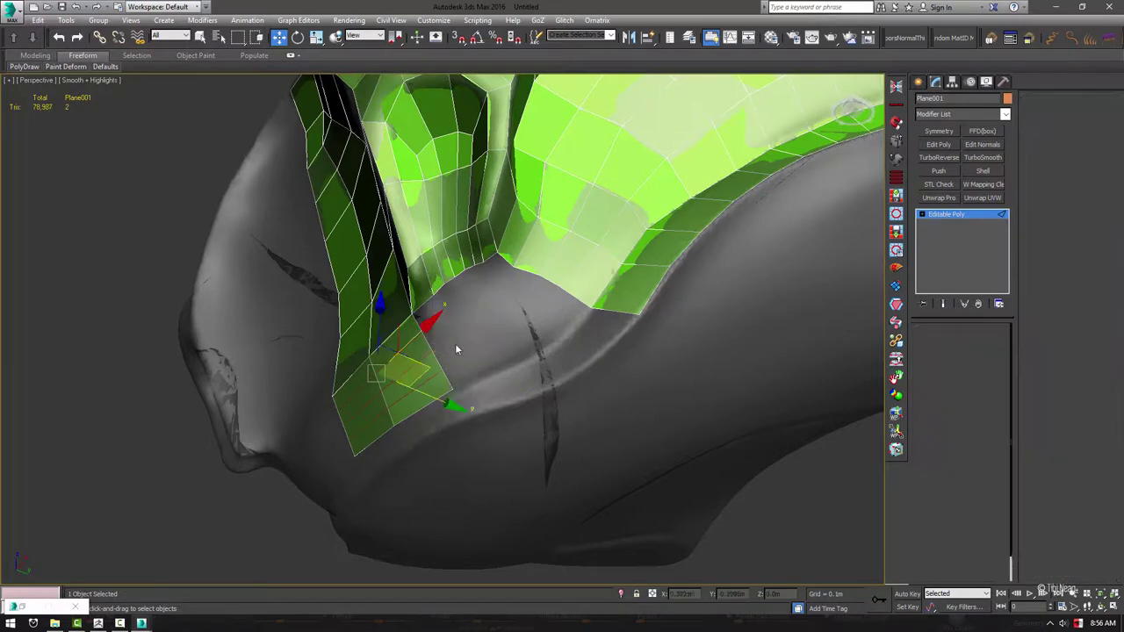
key("1")
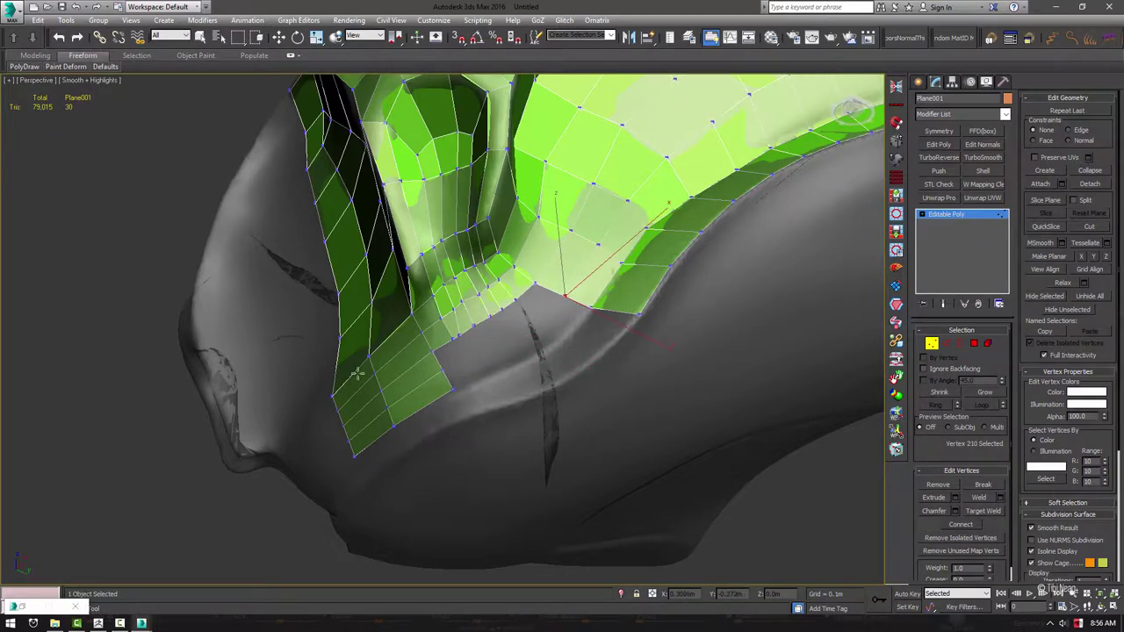
Reselect a smaller set and connect more edges inside the cavity with Ctrl+Shift+E
mouse_move(357, 373)
middle_mouse_down("alt")
mouse_move(454, 307)
mouse_move(428, 312)
mouse_move(486, 266)
middle_mouse_up("alt")
key("q")
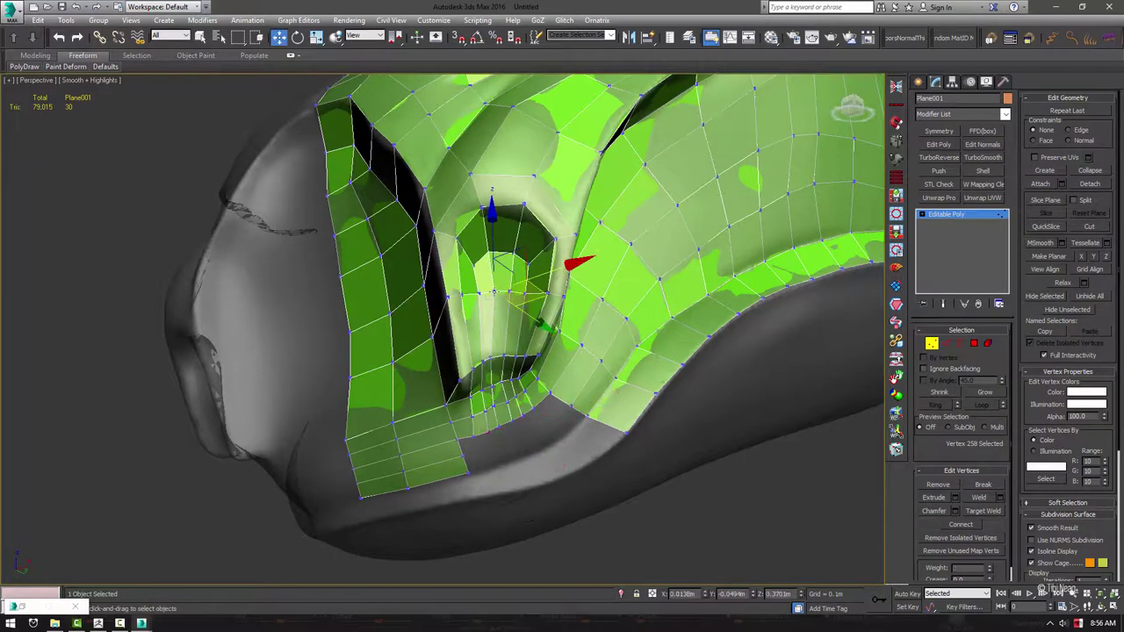
left_click_drag(486, 266, 555, 309)
key("2")
key("ctrl+shift+e")
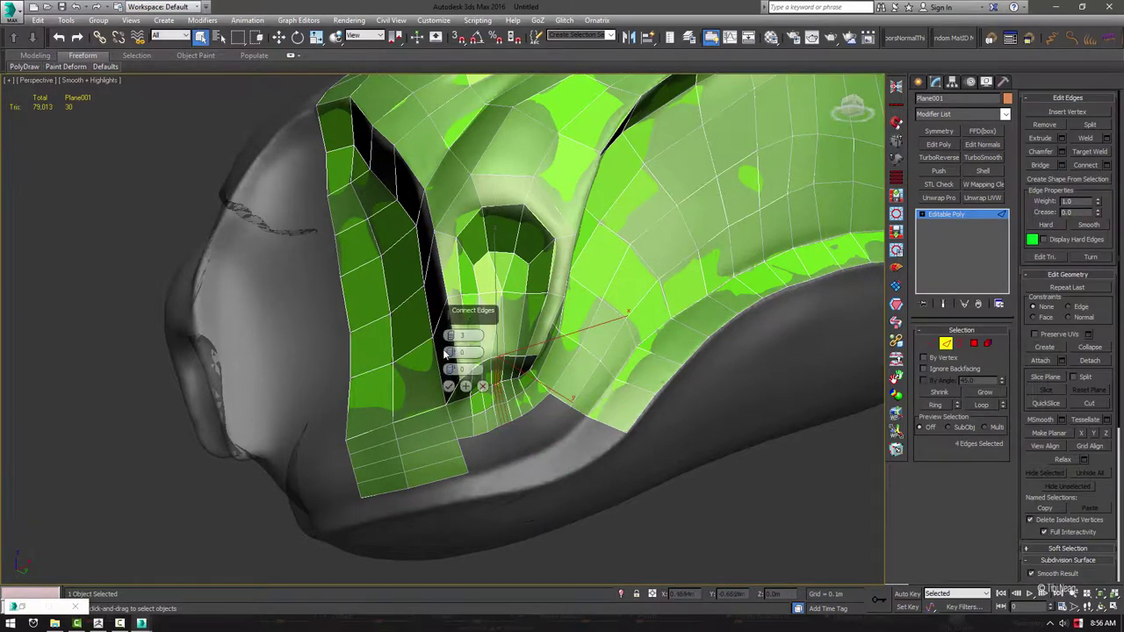
left_click(448, 387)
key("1")
Tweak vertices down into the eye-socket cavity
key("2")
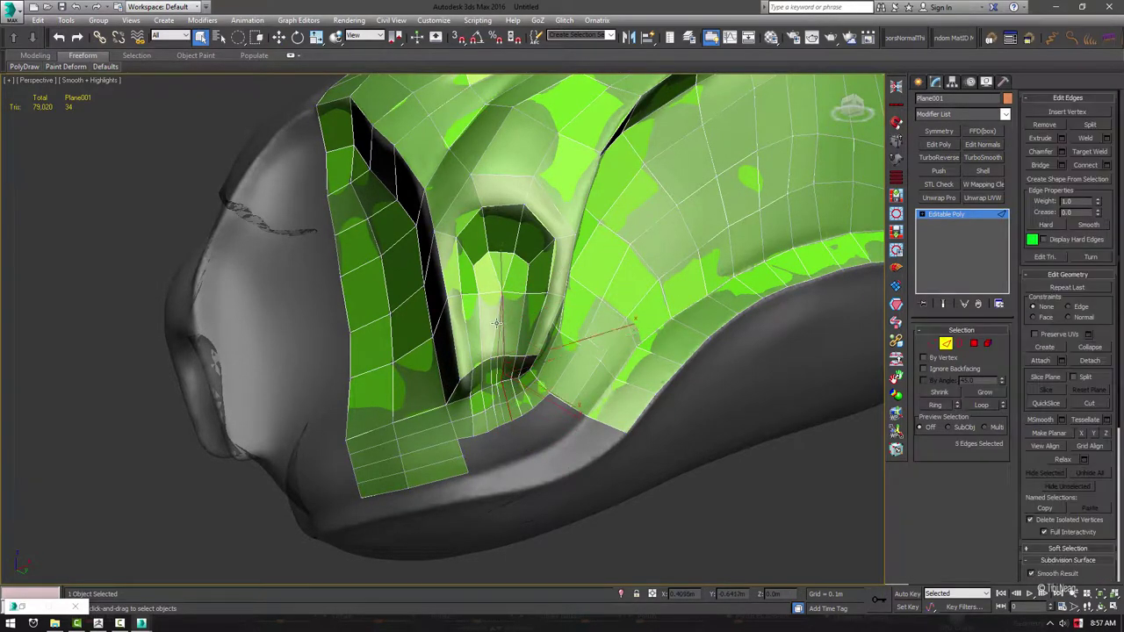
key("1")
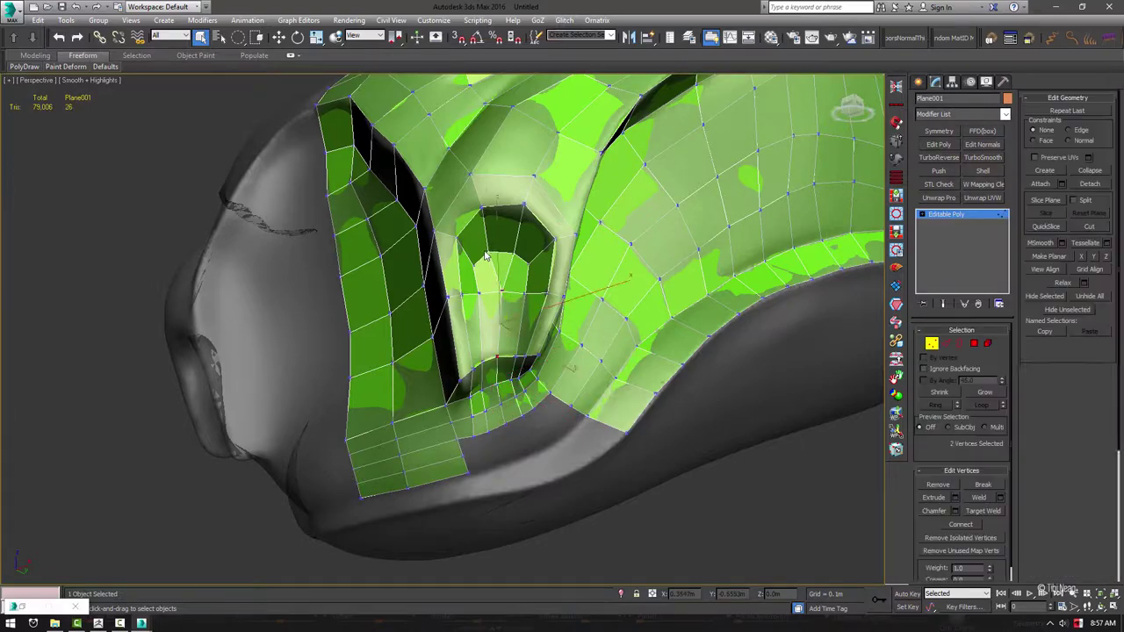
middle_click_drag(479, 275, 478, 332, "alt")
left_click_drag(478, 331, 527, 266, "alt")
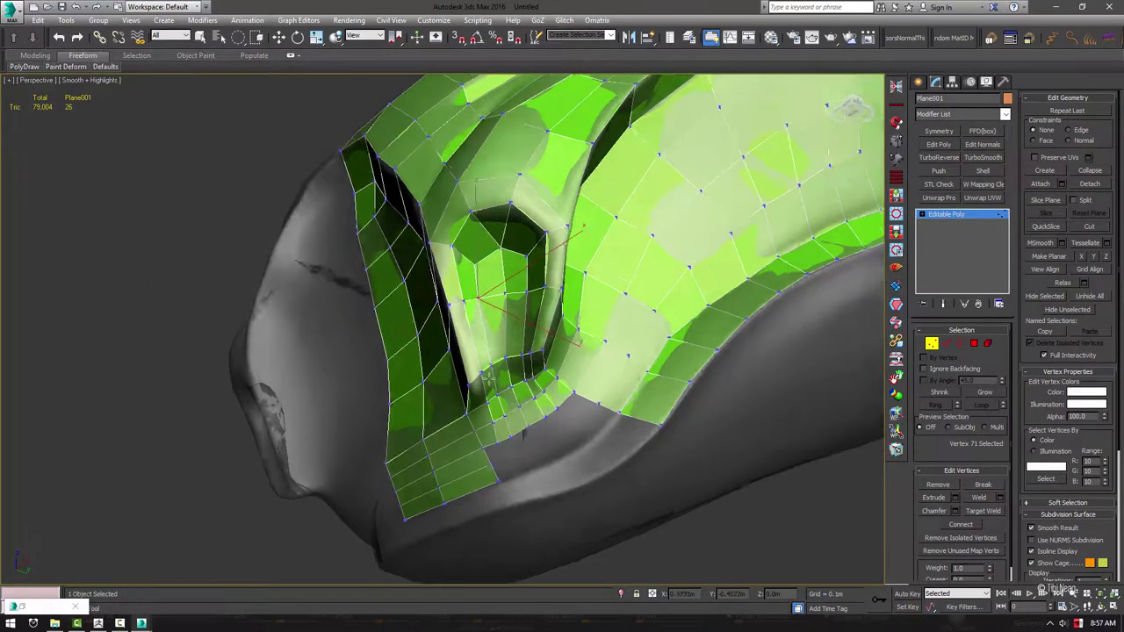
mouse_move(476, 302)
middle_mouse_down("alt")
mouse_move(512, 442)
mouse_move(488, 451)
middle_mouse_up("alt")
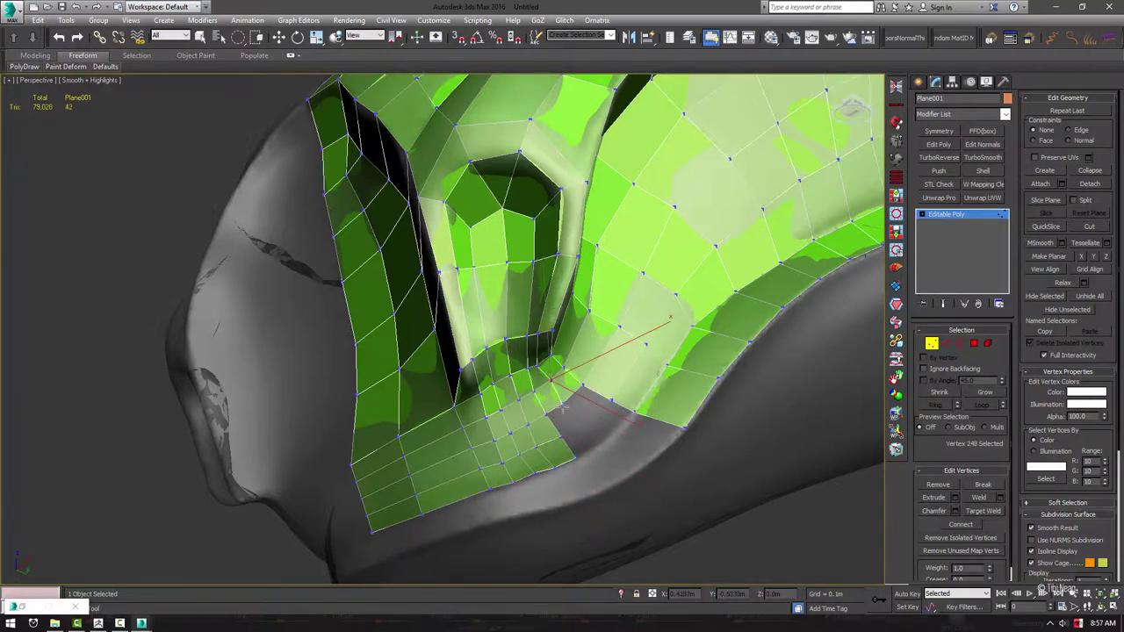
Draw new polygons along the lower front border with PolyDraw Step Build
mouse_move(572, 421)
middle_mouse_down("alt")
mouse_move(597, 408)
mouse_move(657, 427)
mouse_move(616, 460)
middle_mouse_up("alt")
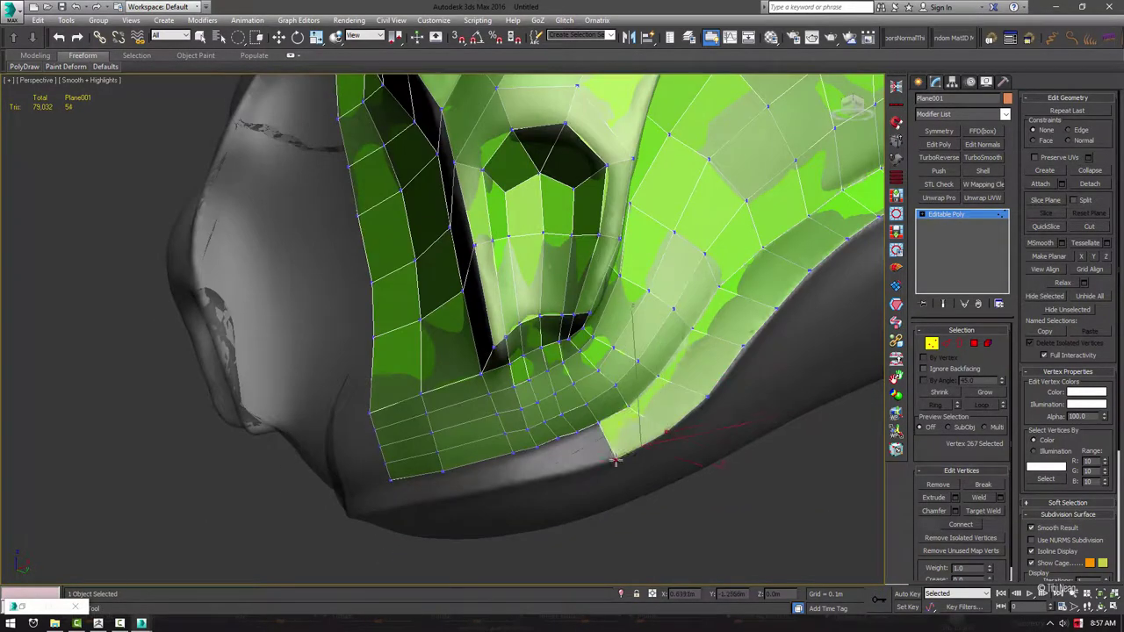
left_click_drag(606, 428, 573, 468, "shift")
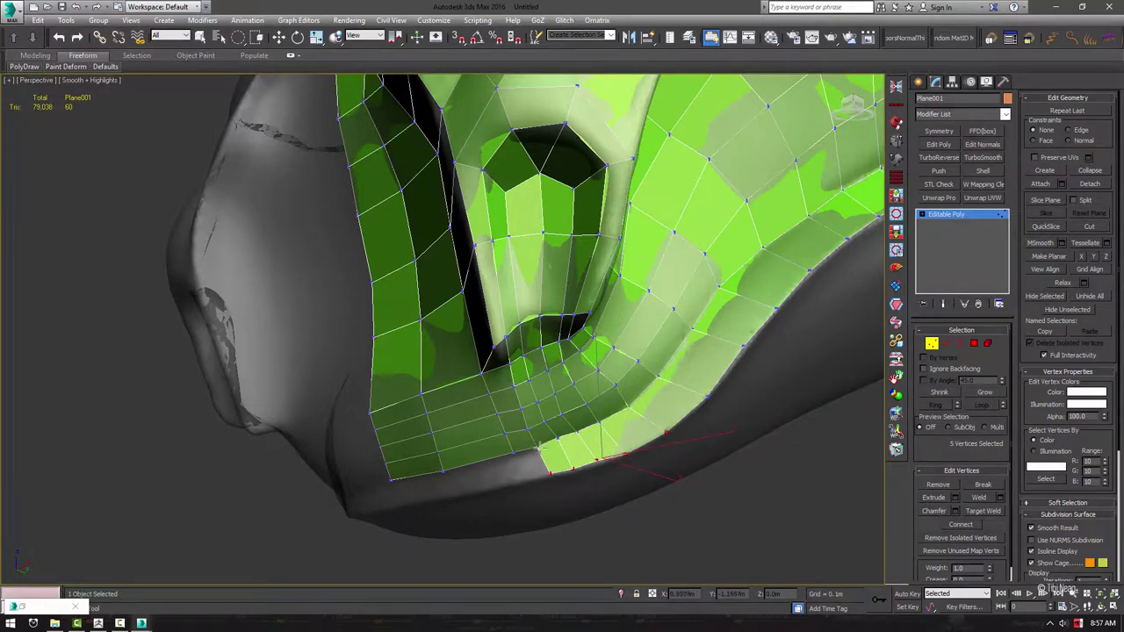
left_click_drag(547, 475, 537, 481, "shift")
mouse_move(537, 481)
middle_mouse_down("alt")
mouse_move(381, 479)
mouse_move(401, 422)
mouse_move(439, 429)
mouse_move(352, 430)
middle_mouse_up("alt")
scroll(382, 479, "down", 5)
scroll(439, 429, "up", 8)
Select the vertices around the eye socket and pull them downward
scroll(435, 217, "up", 2)
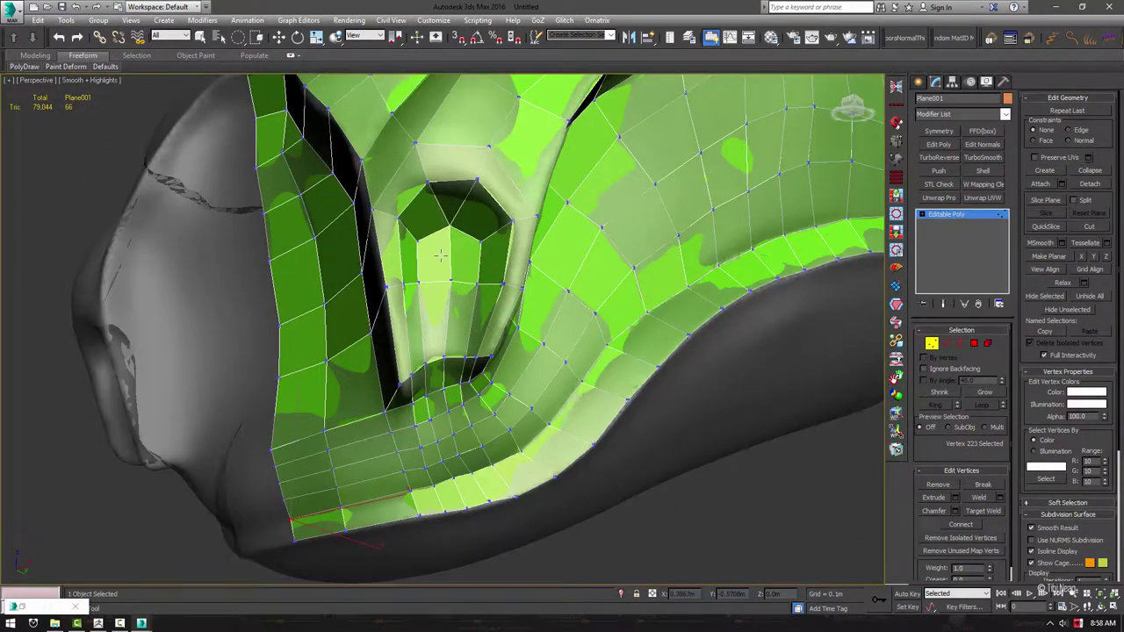
key("alt+c")
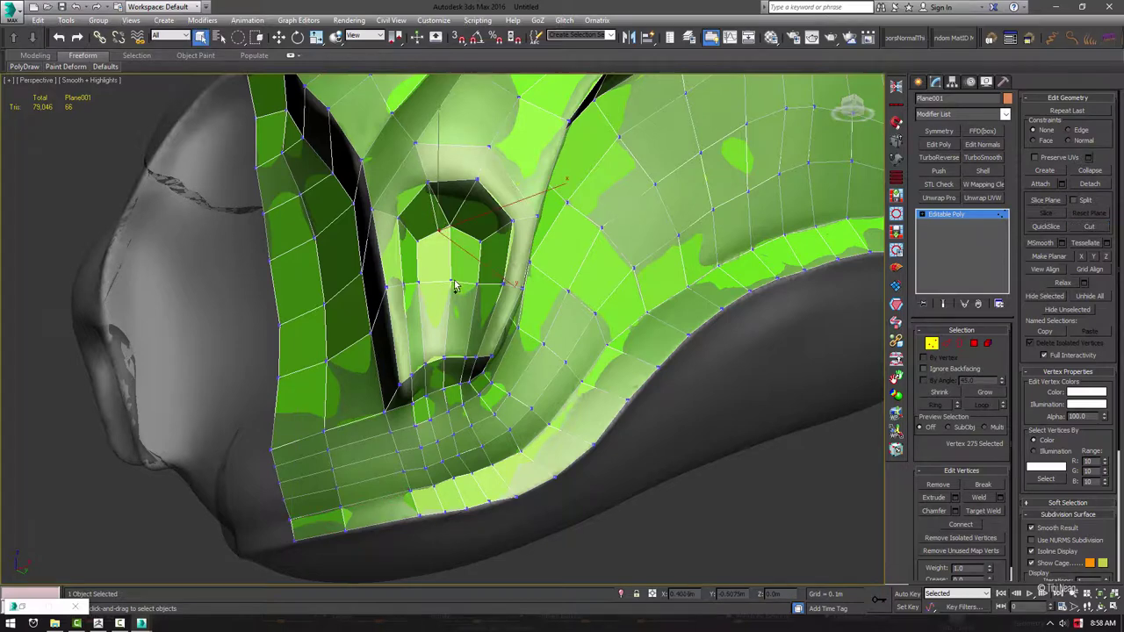
key("2")
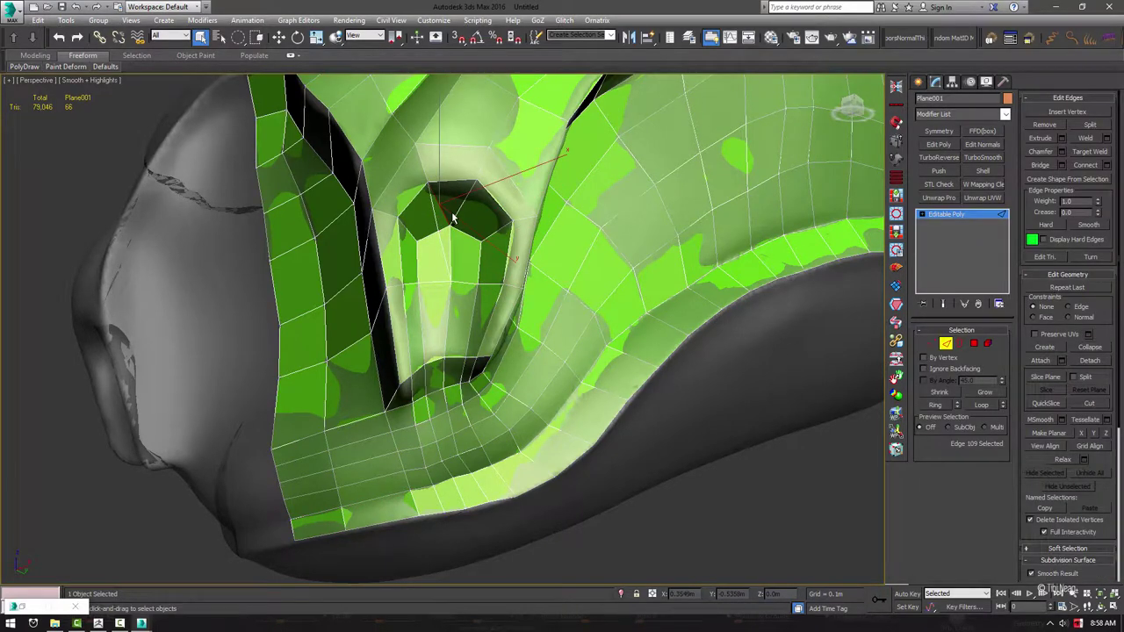
key("1")
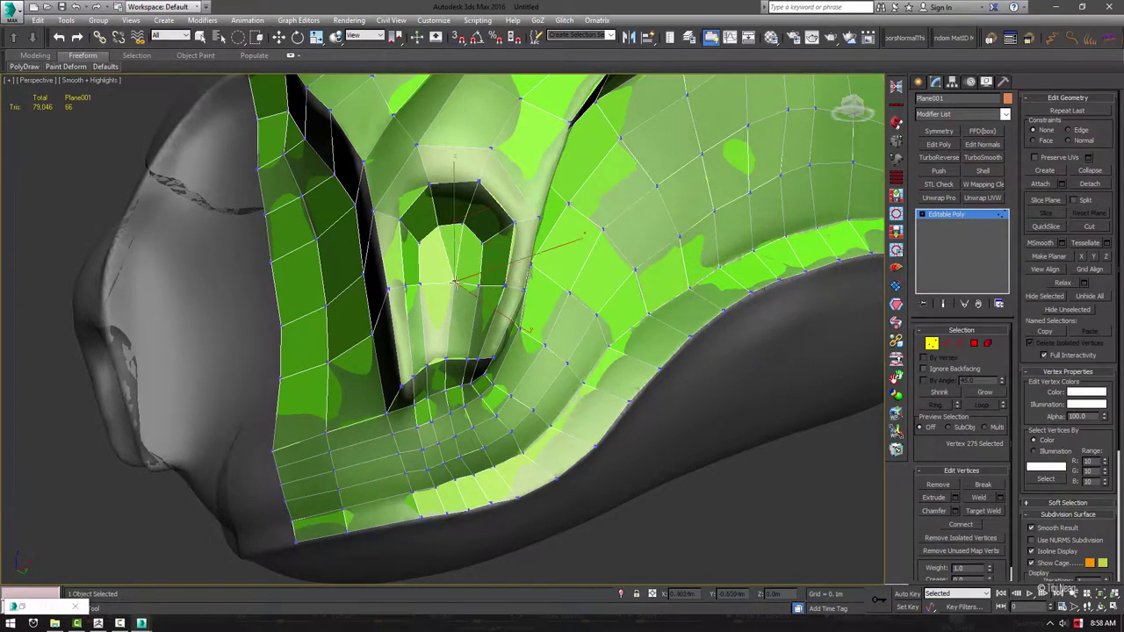
left_click_drag(438, 162, 477, 341)
key("w")
mouse_move(478, 341)
middle_mouse_down("alt")
mouse_move(465, 332)
mouse_move(456, 349)
middle_mouse_up("alt")
left_click_drag(451, 332, 464, 339)
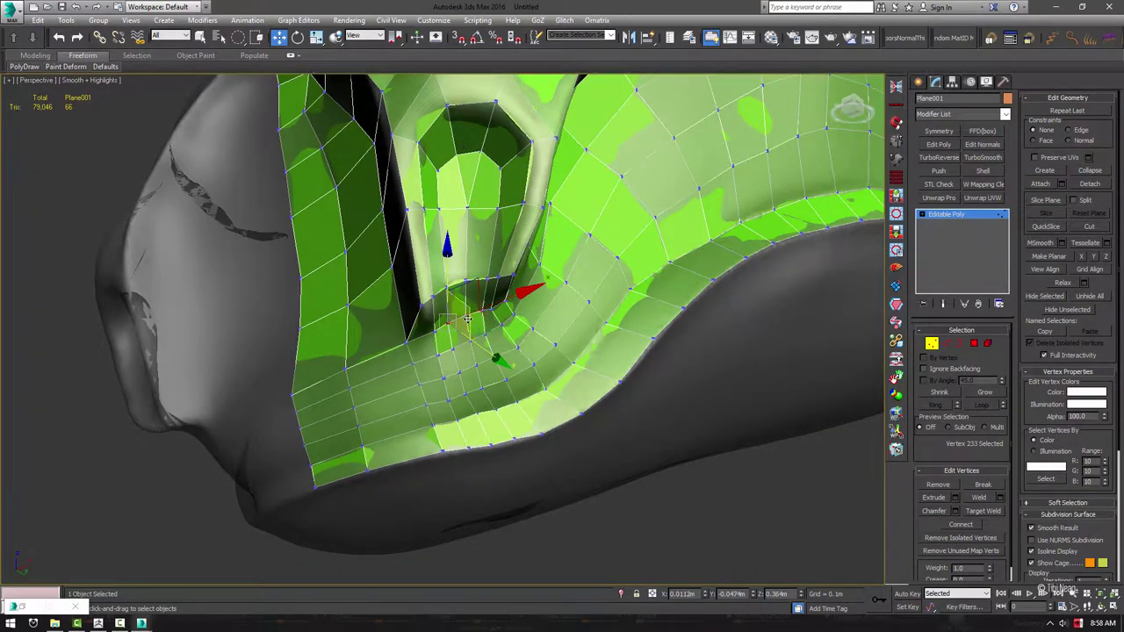
Remove a few edges around the cavity's lower funnel, leaving 79,024 triangles
key("2")
key("q")
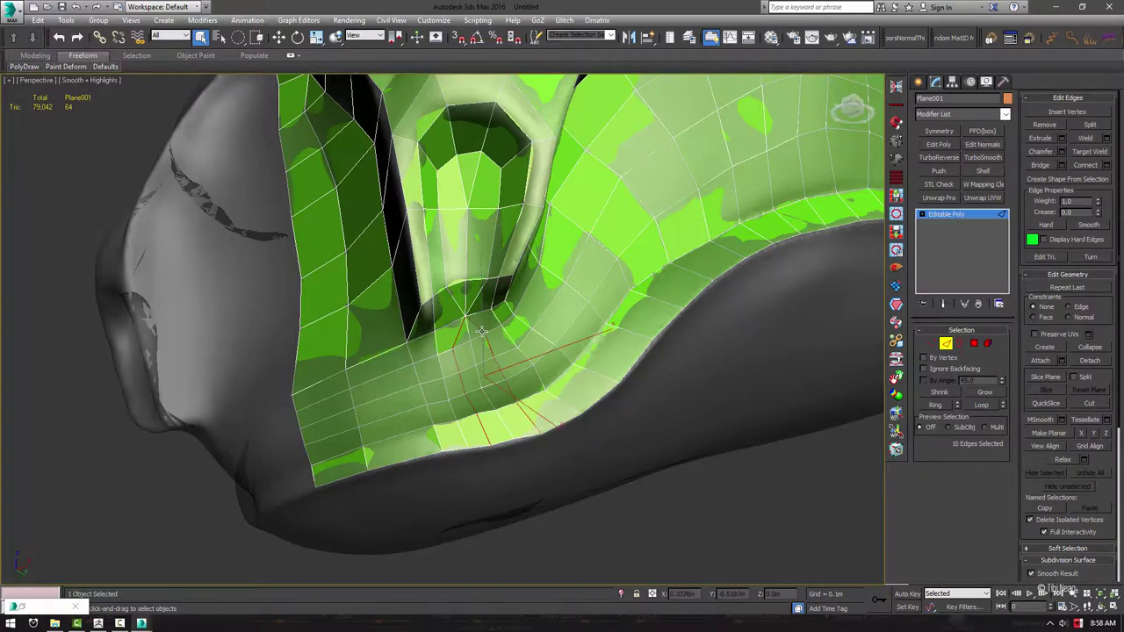
key("1")
mouse_move(465, 357)
middle_mouse_down("alt")
mouse_move(497, 389)
mouse_move(729, 205)
middle_mouse_up("alt")
Remove the long edge loop running along the side of the mesh
key("2")
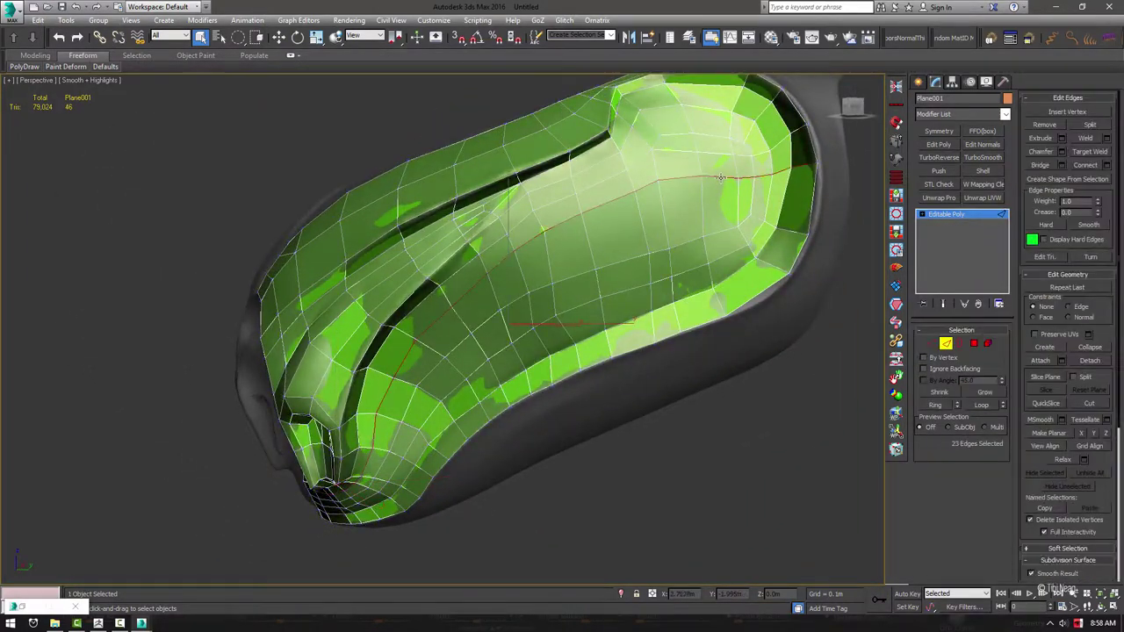
key("ctrl+BackSpace")
key("1")
mouse_move(730, 191)
middle_mouse_down("alt")
mouse_move(729, 227)
mouse_move(567, 380)
middle_mouse_up("alt")
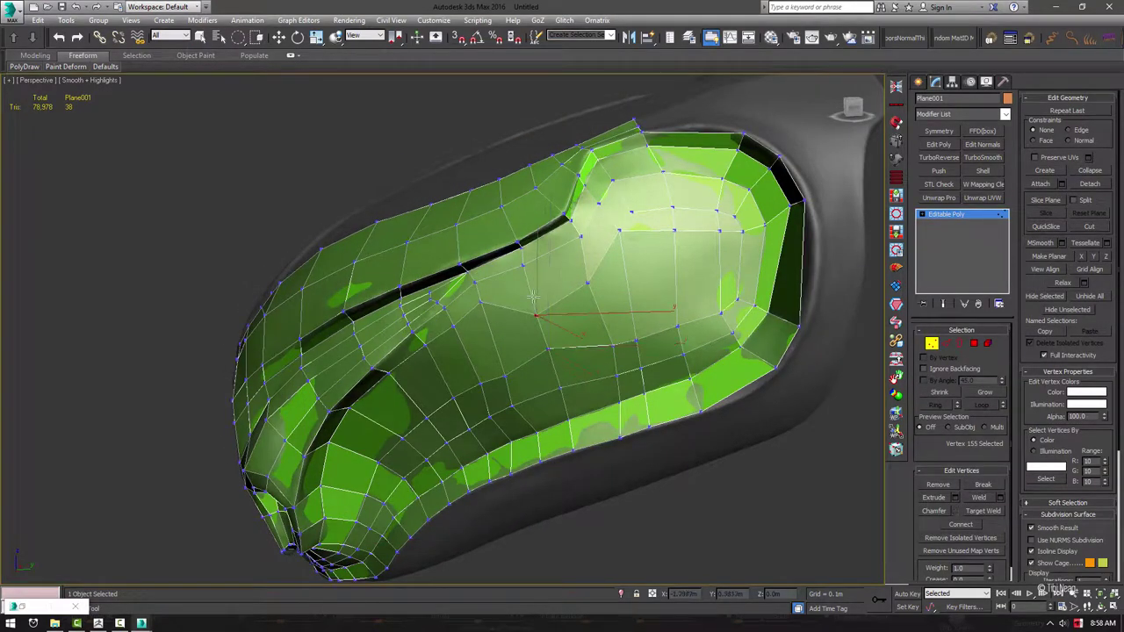
mouse_move(625, 349)
middle_mouse_down("alt")
mouse_move(609, 370)
mouse_move(685, 313)
mouse_move(753, 303)
mouse_move(794, 208)
mouse_move(527, 227)
mouse_move(606, 220)
middle_mouse_up("alt")
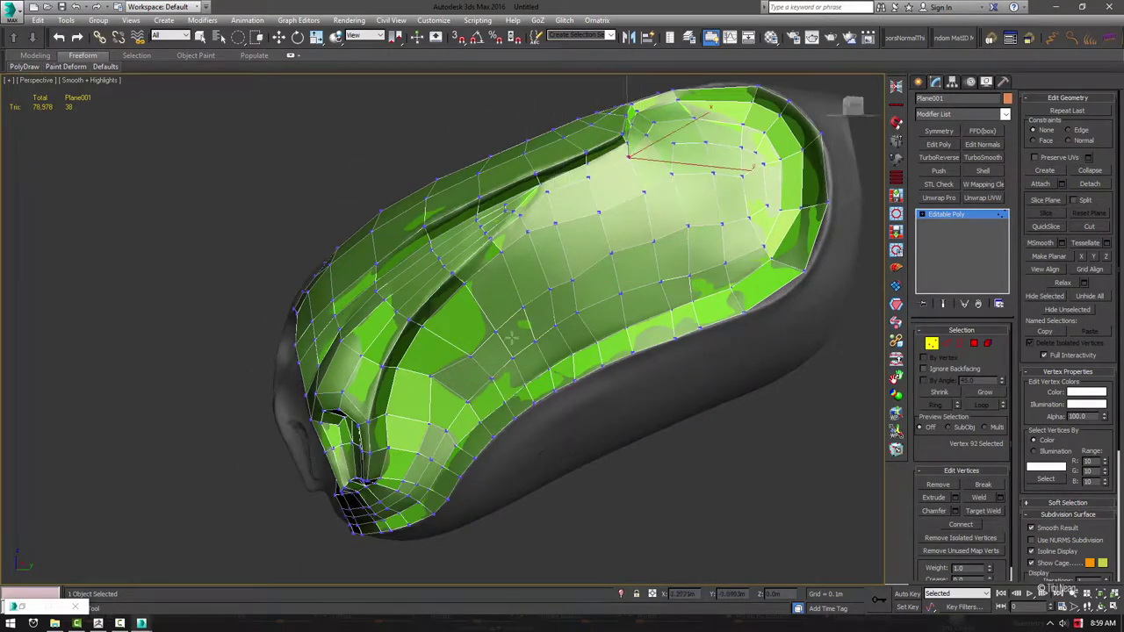
Move the side vertex patch toward the lower edge so it sits on the surface
left_click_drag(511, 337, 510, 290, "ctrl")
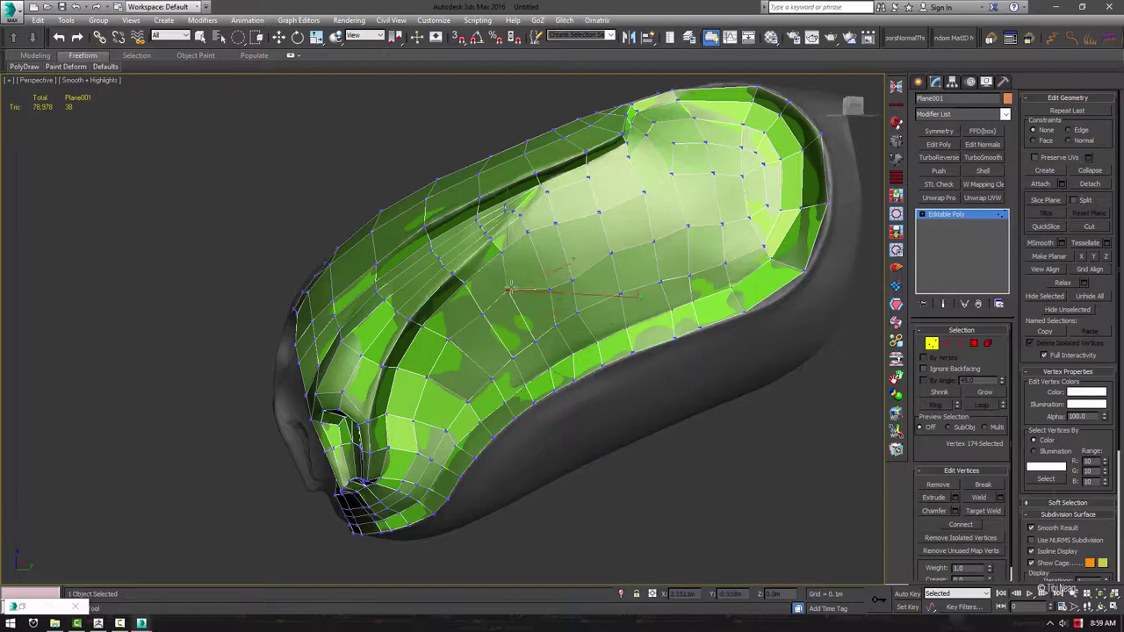
left_click_drag(510, 290, 755, 149)
middle_click_drag(755, 149, 413, 338, "alt")
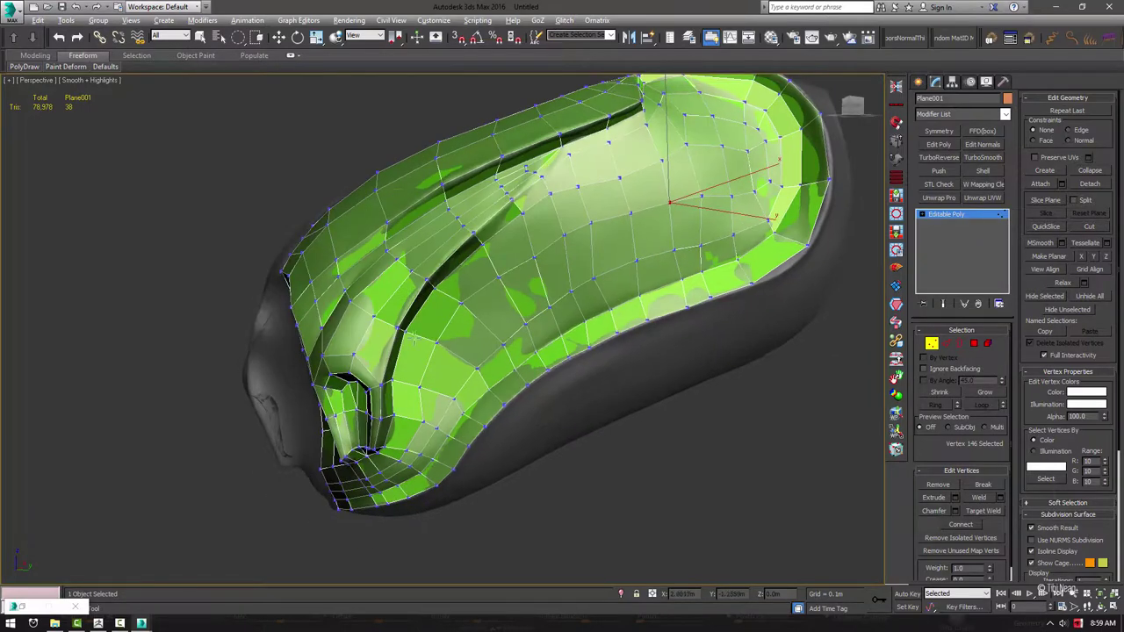
left_click_drag(413, 338, 408, 417, "ctrl")
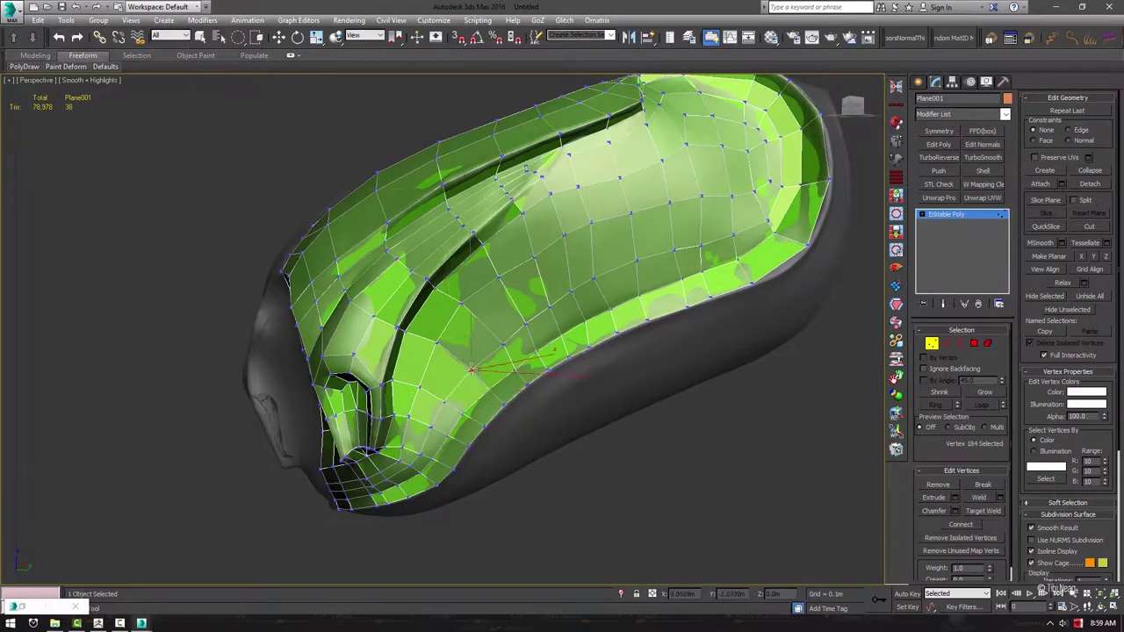
left_click_drag(495, 341, 458, 309, "alt")
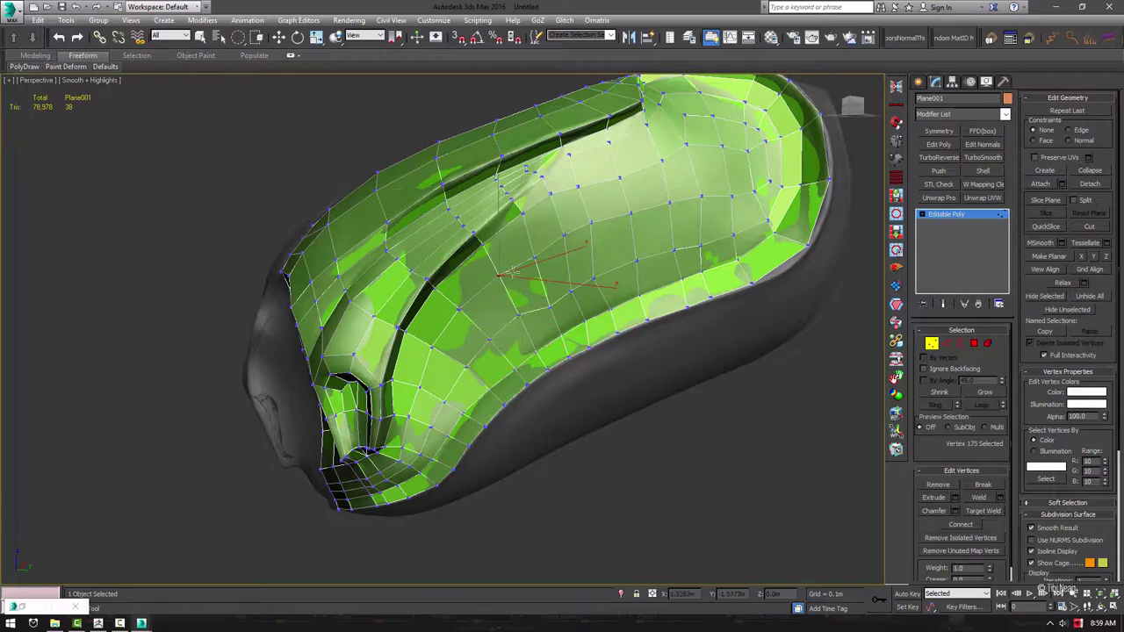
middle_click_drag(548, 298, 547, 271, "alt")
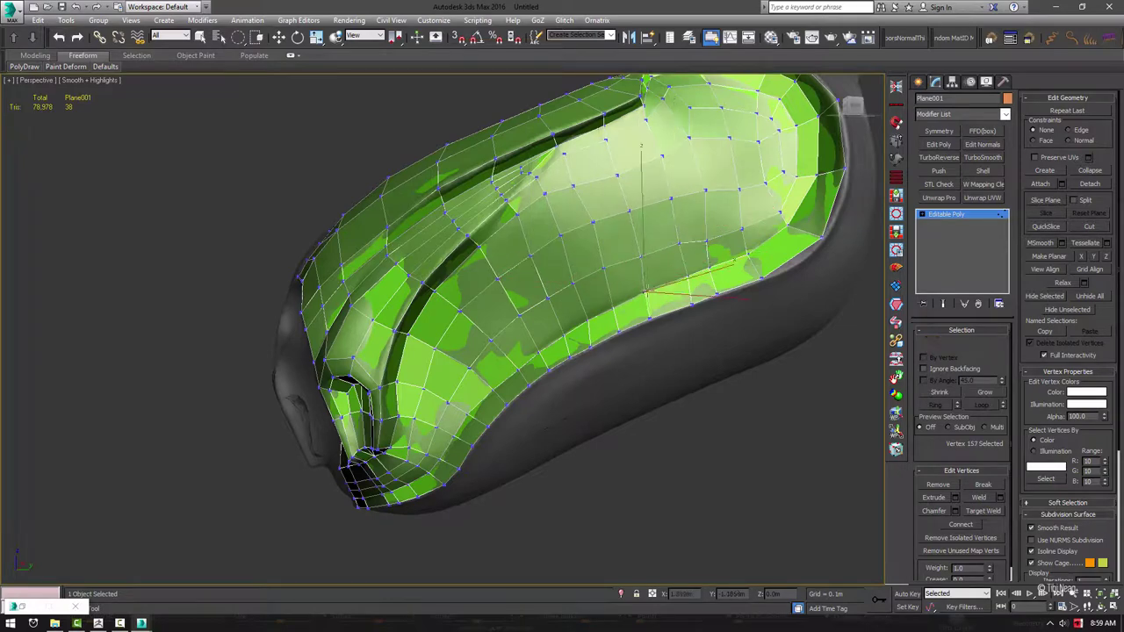
middle_click_drag(702, 277, 692, 285, "alt")
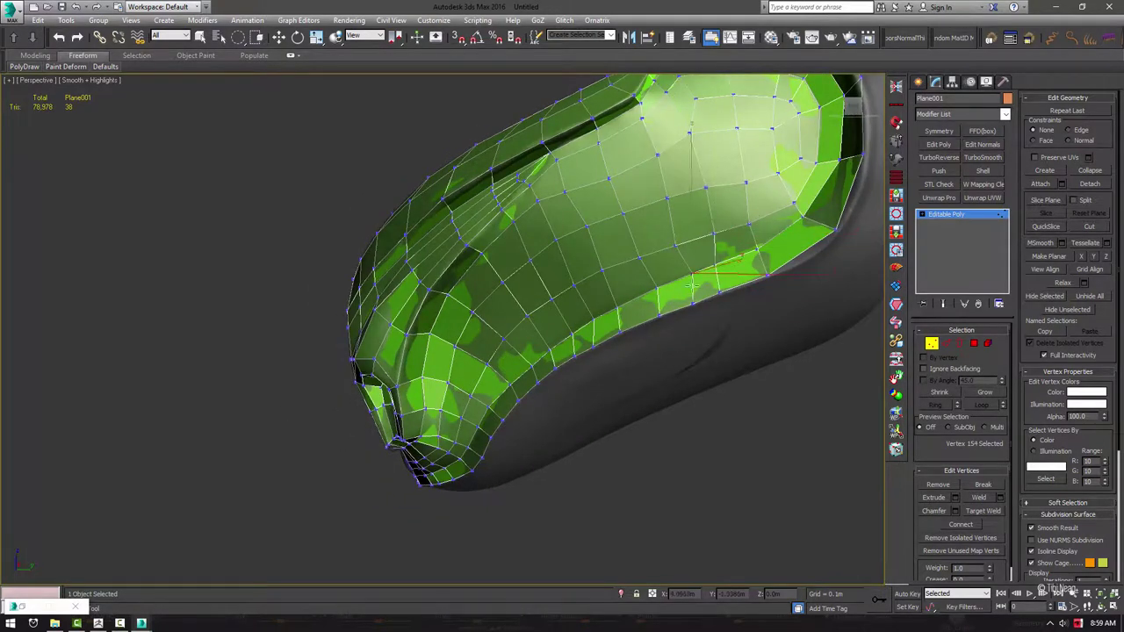
left_click_drag(730, 286, 764, 276, "alt")
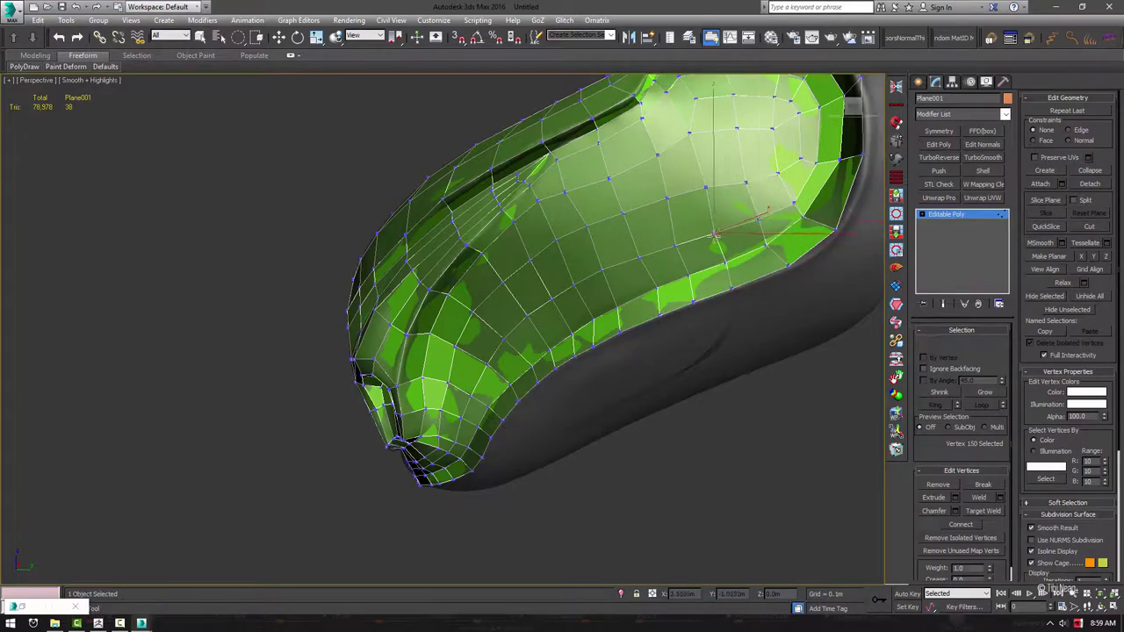
Orbit to check the model's tip and the inner cavity
scroll(757, 221, "down", 2)
scroll(537, 231, "up", 3)
scroll(537, 231, "up", 2)
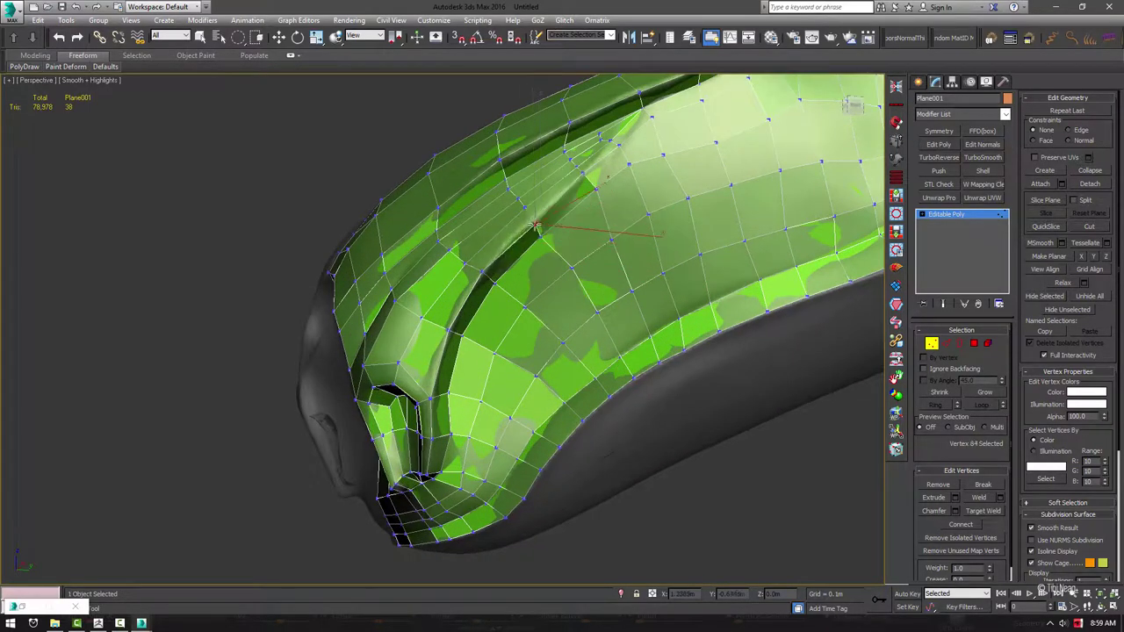
mouse_move(536, 231)
middle_mouse_down("alt")
mouse_move(518, 195)
mouse_move(569, 256)
mouse_move(505, 338)
middle_mouse_up("alt")
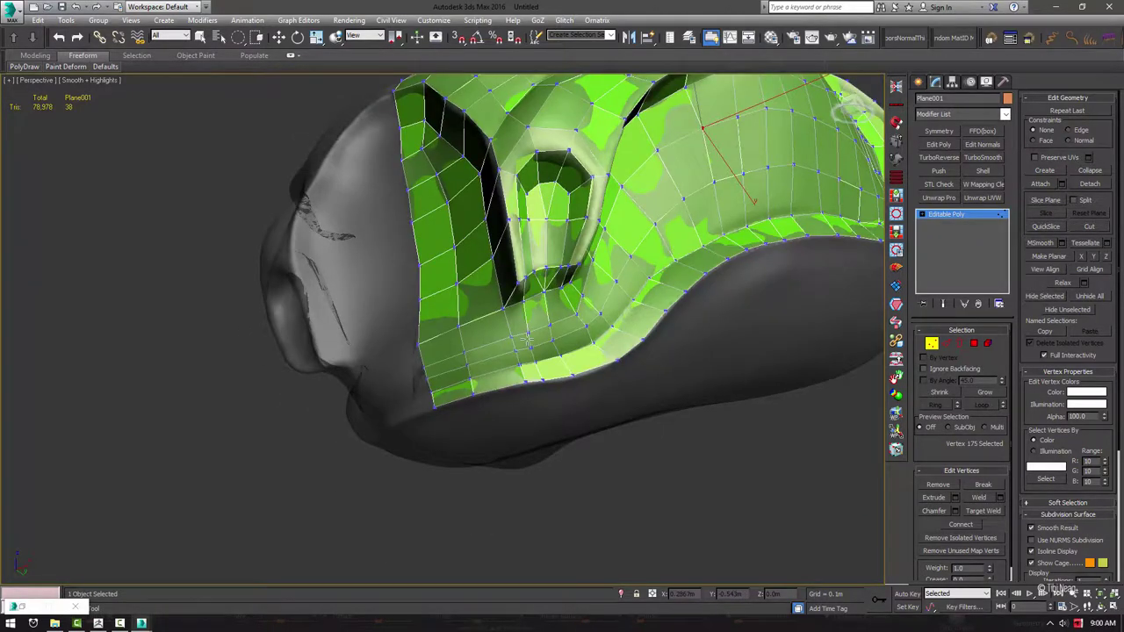
middle_click_drag(573, 307, 525, 342, "alt")
mouse_move(569, 310)
middle_mouse_down("alt")
mouse_move(632, 263)
mouse_move(420, 290)
mouse_move(378, 281)
mouse_move(498, 287)
mouse_move(601, 339)
middle_mouse_up("alt")
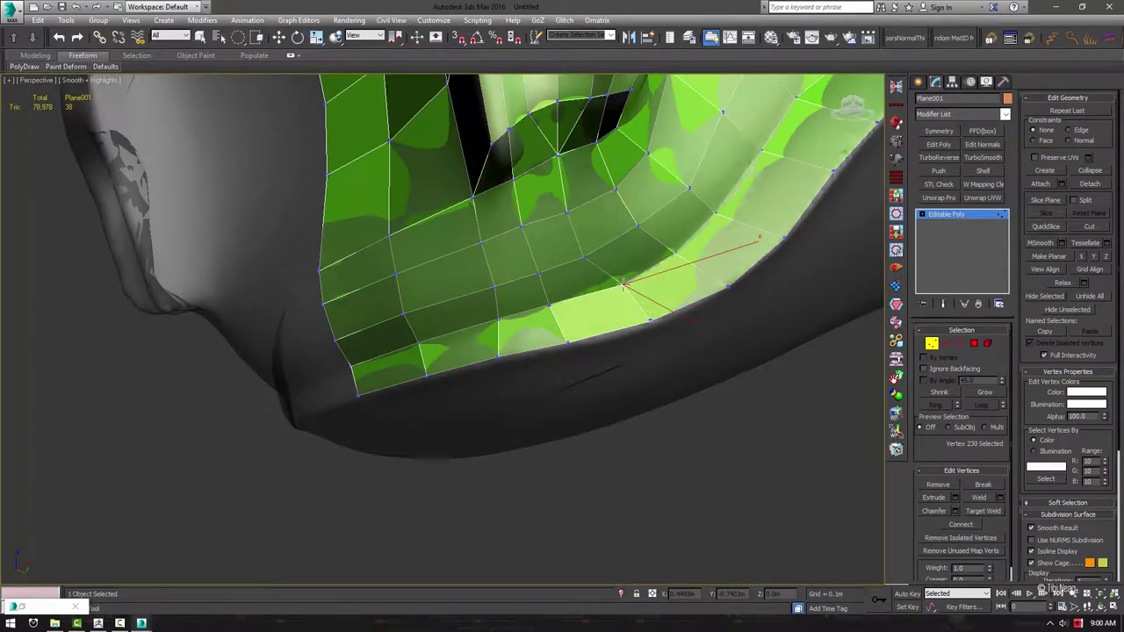
Pull the border edge upward into a new polygon strip joined to the mesh
scroll(624, 299, "down", 10)
mouse_move(624, 299)
middle_mouse_down("alt")
mouse_move(709, 276)
mouse_move(513, 266)
mouse_move(496, 317)
middle_mouse_up("alt")
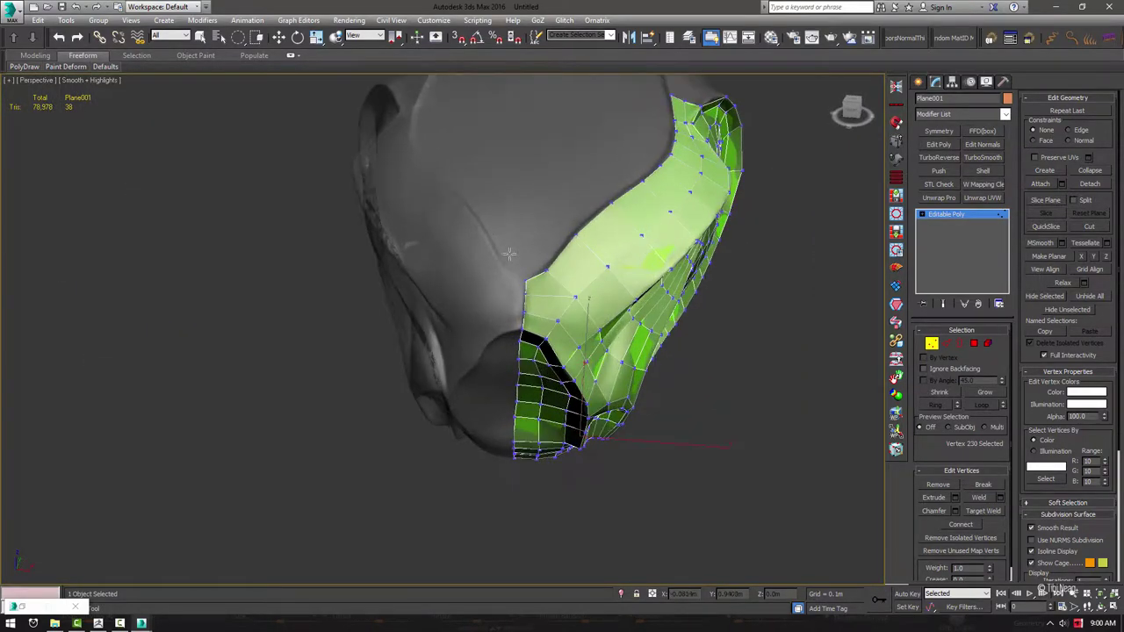
scroll(495, 326, "up", 3)
scroll(551, 467, "up", 3)
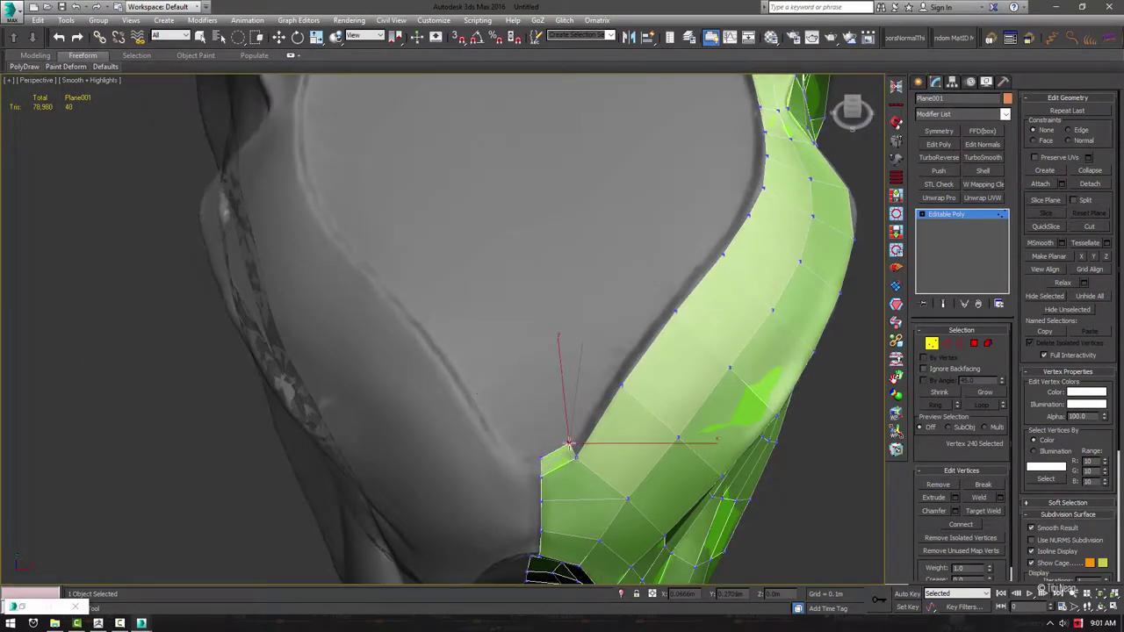
left_click_drag(569, 446, 595, 325)
middle_click_drag(596, 325, 700, 385, "alt")
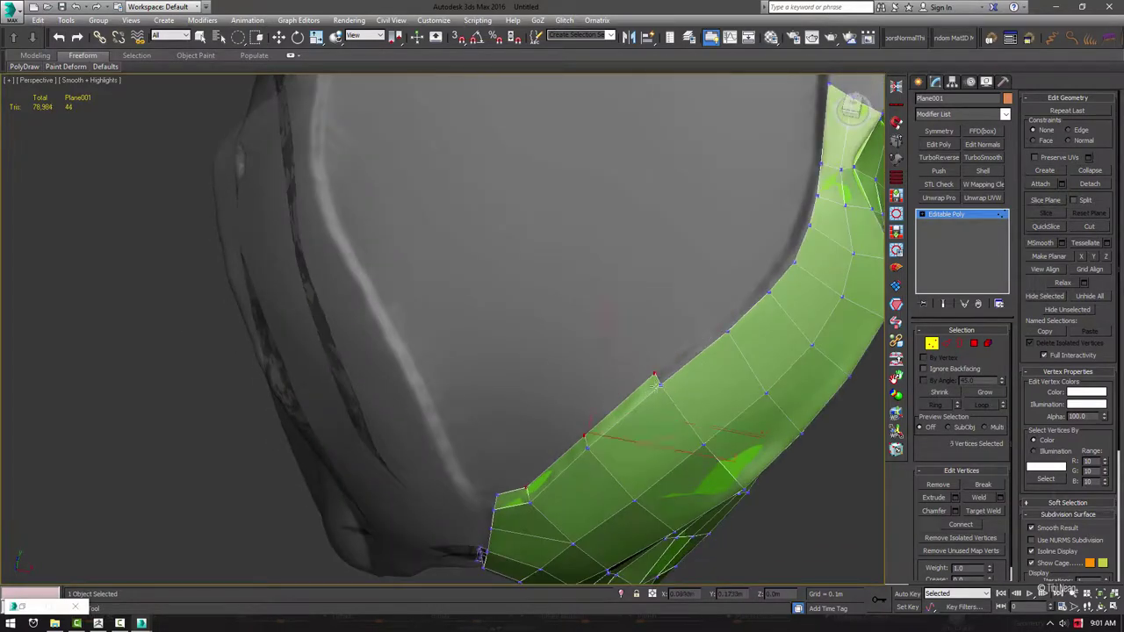
left_click_drag(657, 382, 757, 292)
left_click_drag(534, 482, 521, 448, "shift")
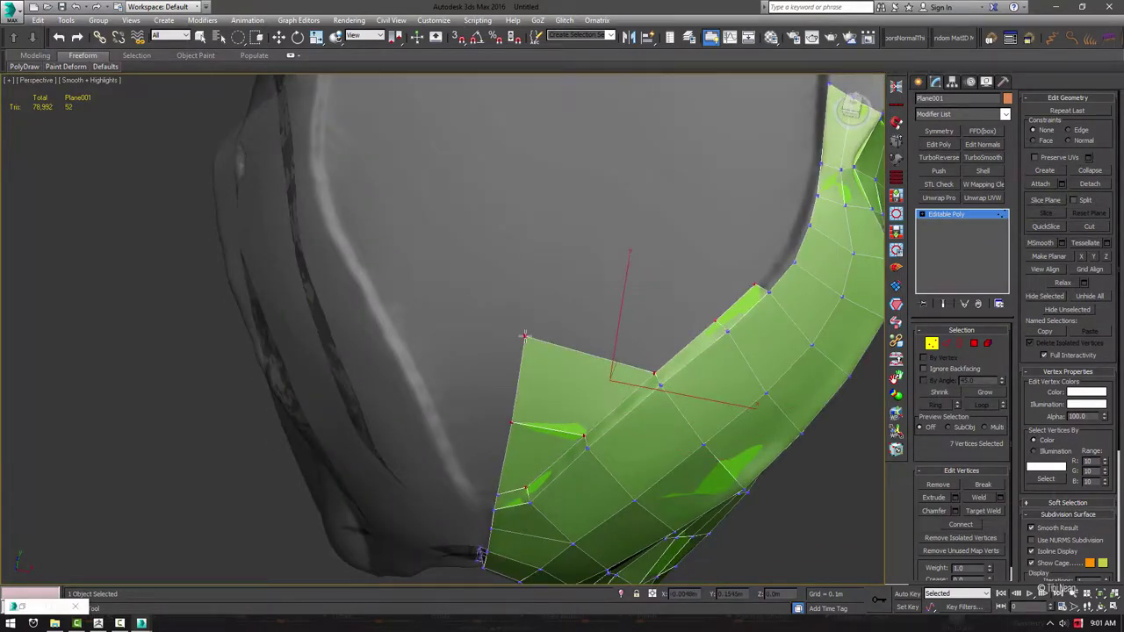
left_click_drag(573, 419, 569, 418)
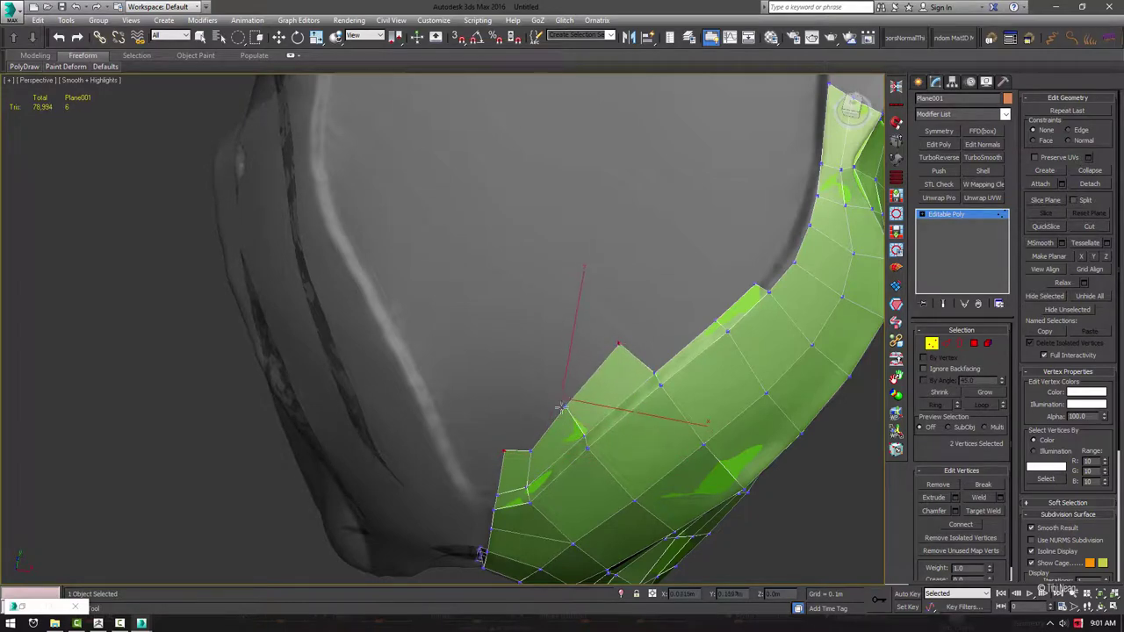
Extend the new flap further up the side of the head
mouse_move(505, 453)
left_mouse_down("shift")
mouse_move(566, 398)
mouse_move(614, 378)
left_mouse_up("shift")
scroll(579, 378, "down", 5)
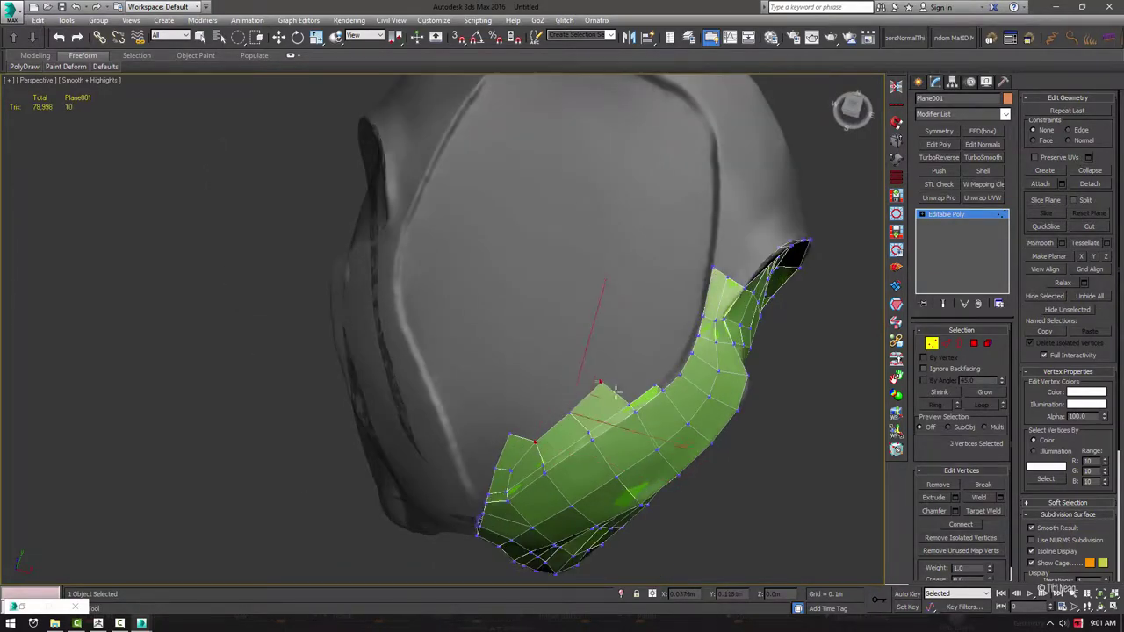
scroll(539, 411, "up", 5)
mouse_move(506, 406)
left_mouse_down("shift")
mouse_move(529, 279)
mouse_move(521, 325)
left_mouse_up("shift")
middle_click_drag(576, 379, 631, 401, "alt")
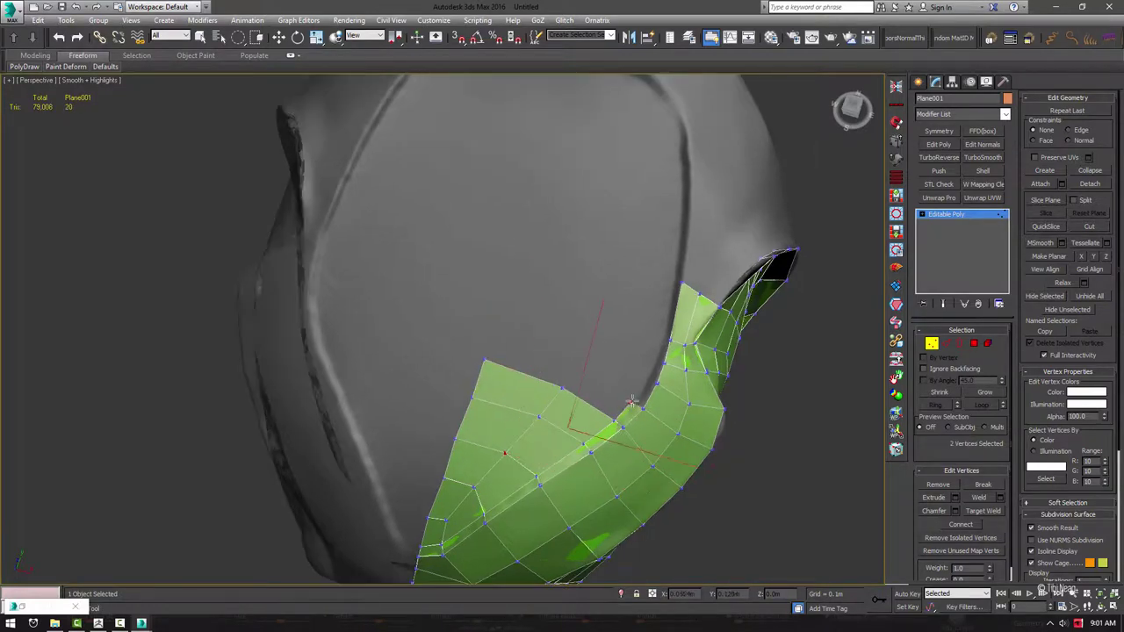
middle_click_drag(665, 339, 678, 358, "alt")
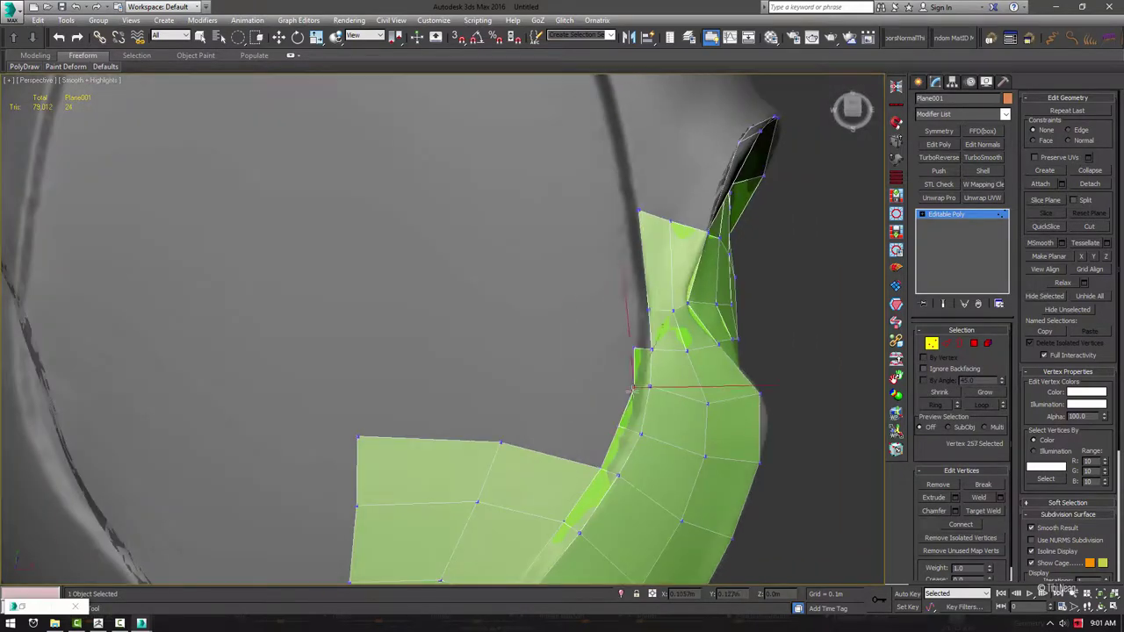
mouse_move(634, 389)
middle_mouse_down("alt")
mouse_move(625, 334)
mouse_move(688, 291)
middle_mouse_up("alt")
Grow more polygons beside the flap to fill the notch, reaching 79,036 triangles
left_click(625, 334)
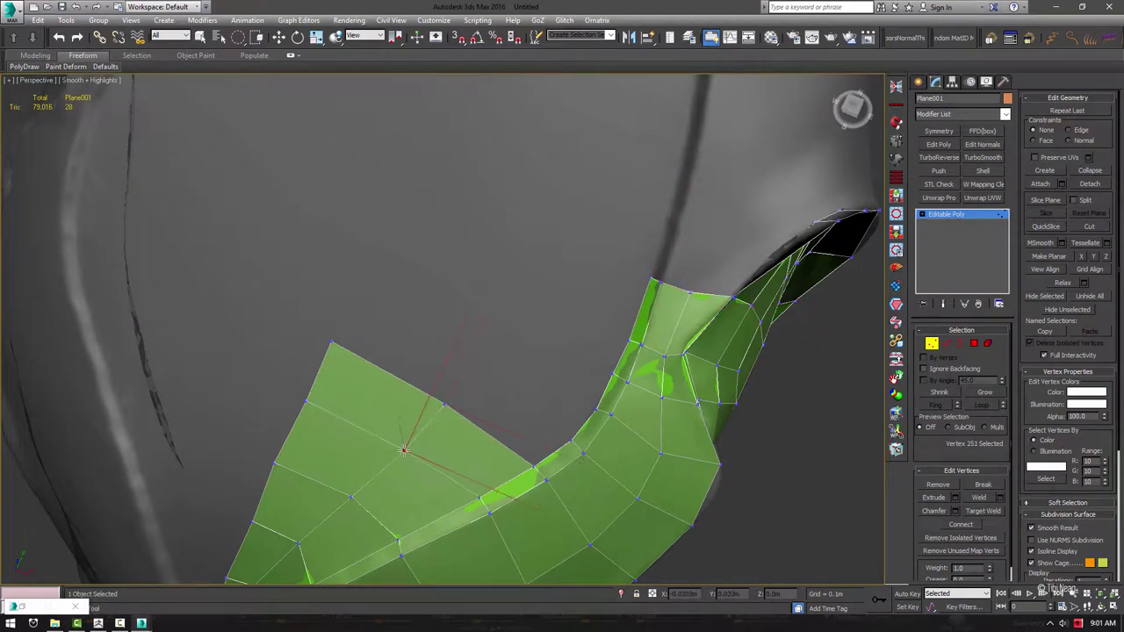
left_click_drag(463, 400, 557, 440, "shift")
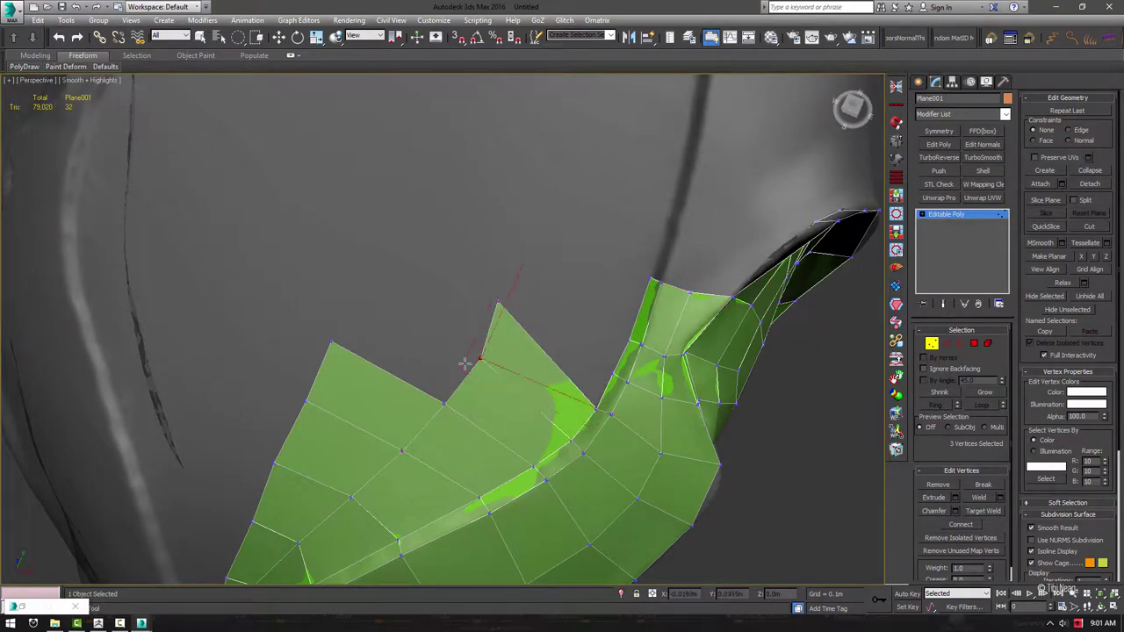
left_click_drag(397, 321, 455, 268, "shift")
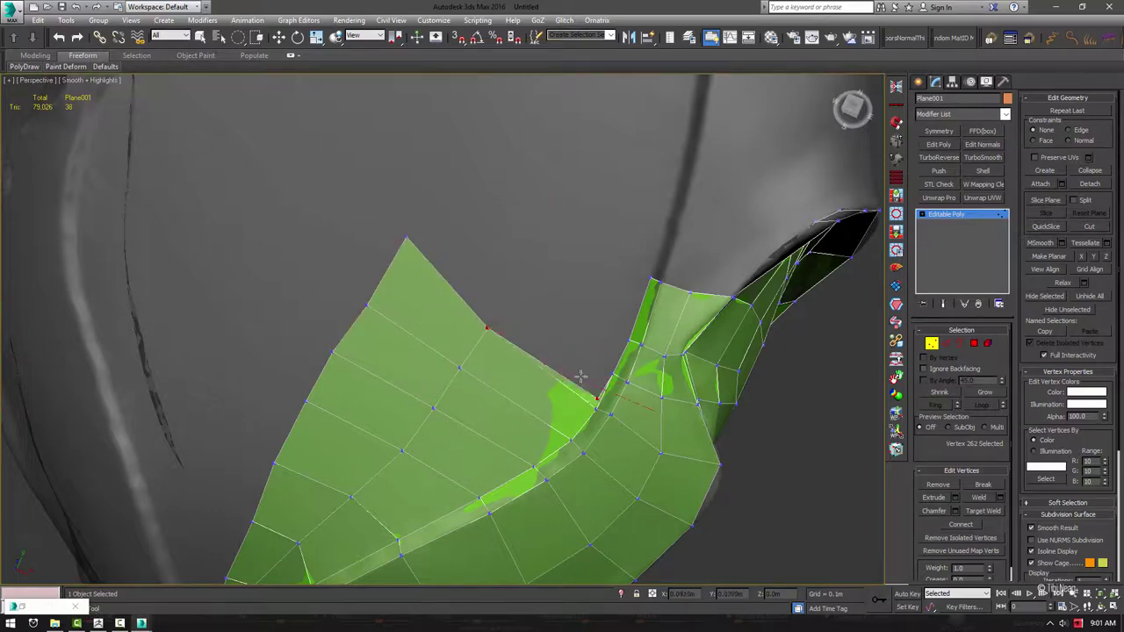
mouse_move(562, 369)
left_mouse_down("shift")
mouse_move(505, 305)
mouse_move(553, 242)
left_mouse_up("shift")
scroll(492, 277, "down", 3)
mouse_move(493, 276)
middle_mouse_down("alt")
mouse_move(508, 272)
mouse_move(544, 343)
mouse_move(583, 362)
mouse_move(619, 330)
mouse_move(694, 347)
mouse_move(627, 394)
middle_mouse_up("alt")
Select and move individual rim vertices to fit the opening
left_click(514, 314)
left_click(623, 327)
left_click(620, 328)
left_click(666, 430)
middle_click_drag(667, 430, 709, 323, "alt")
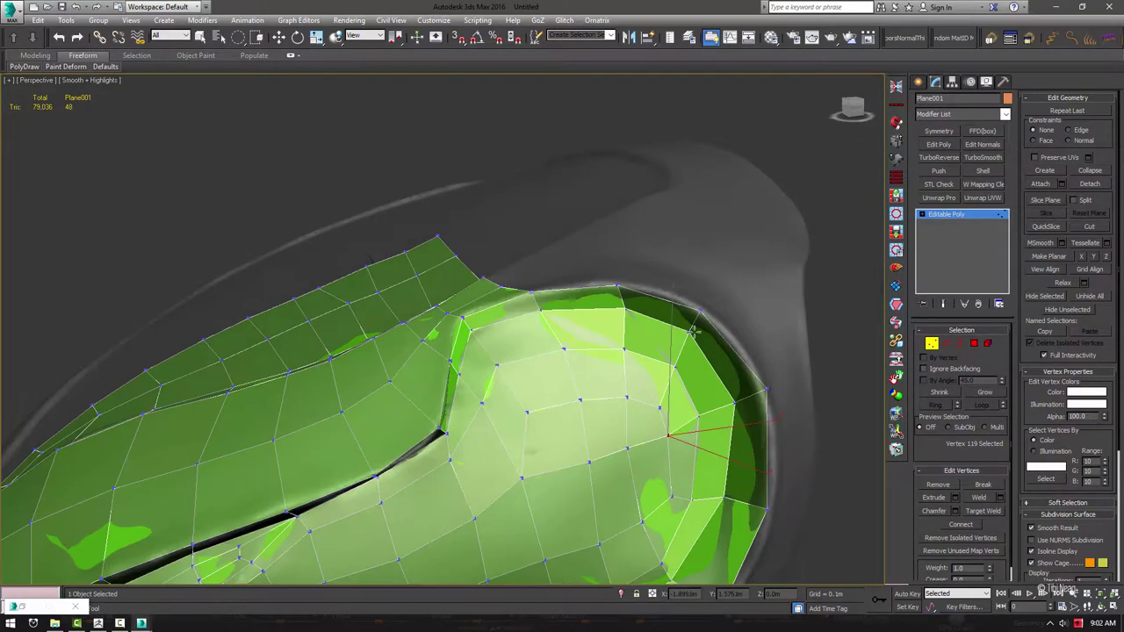
left_click(701, 401)
mouse_move(701, 400)
middle_mouse_down("alt")
mouse_move(706, 376)
mouse_move(667, 378)
middle_mouse_up("alt")
key("w")
left_click(654, 384)
left_click(703, 376, "ctrl")
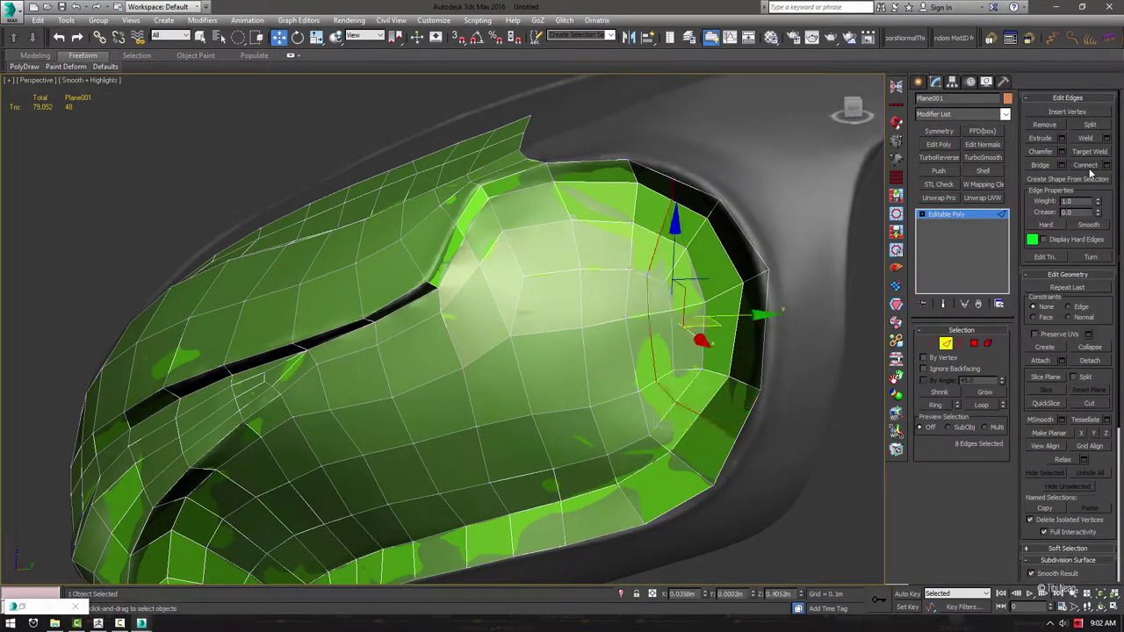
left_click(587, 359)
mouse_move(587, 358)
middle_mouse_down("alt")
mouse_move(595, 402)
mouse_move(612, 323)
middle_mouse_up("alt")
Reposition the top, lower and inner rim vertices to follow the underlying surface
left_click(629, 378)
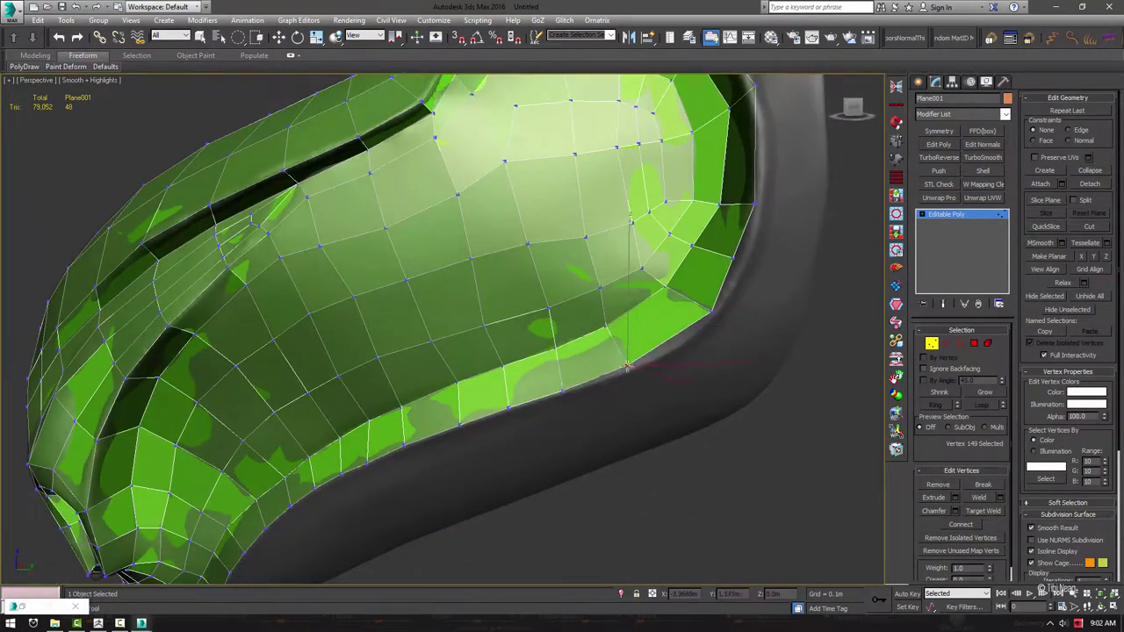
left_click(678, 286)
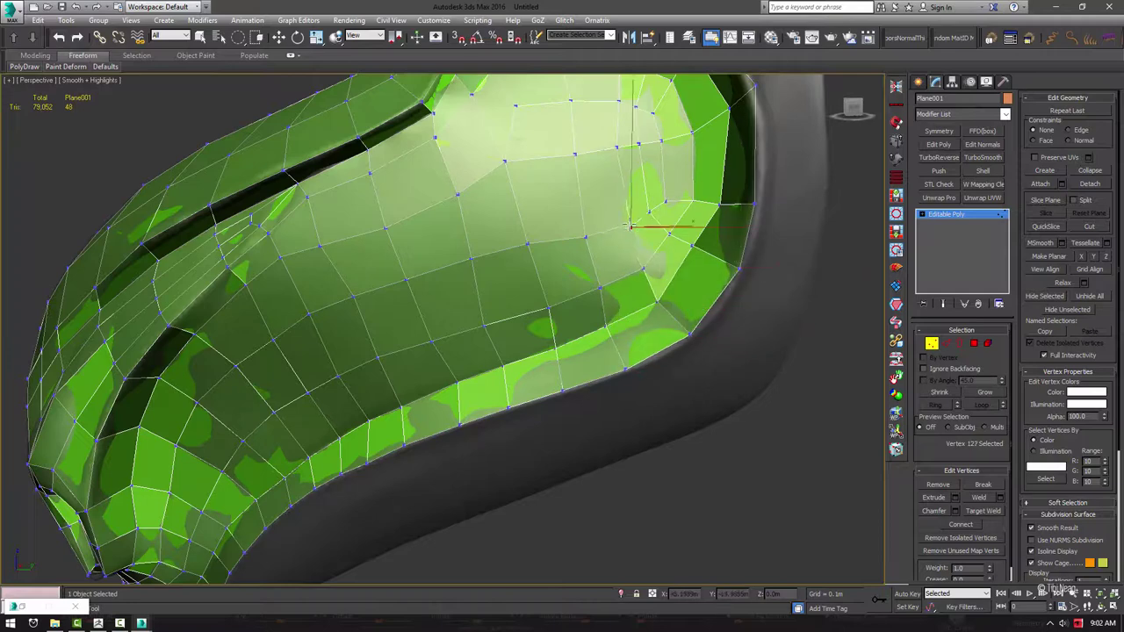
mouse_move(694, 245)
middle_mouse_down("alt")
mouse_move(584, 180)
mouse_move(600, 231)
middle_mouse_up("alt")
left_click(580, 174)
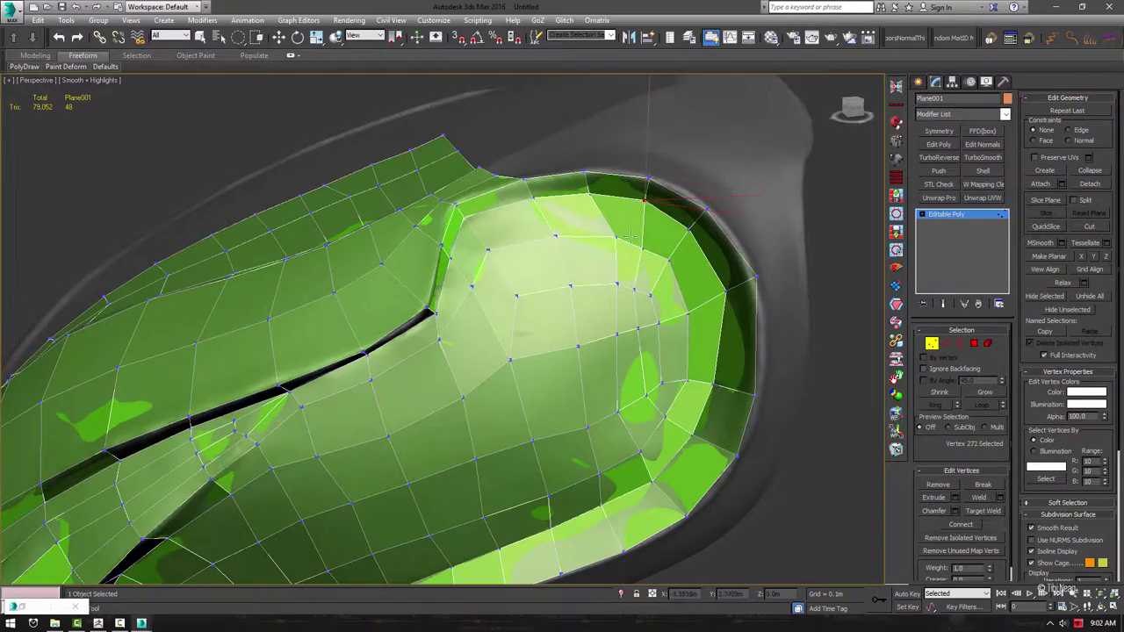
left_click(601, 231)
left_click(545, 233)
mouse_move(569, 345)
middle_mouse_down("alt")
mouse_move(580, 378)
mouse_move(606, 352)
mouse_move(595, 404)
mouse_move(646, 246)
mouse_move(624, 404)
mouse_move(672, 411)
mouse_move(668, 264)
mouse_move(654, 325)
middle_mouse_up("alt")
left_click(615, 339)
left_click(646, 246)
left_click(624, 405)
left_click(668, 263)
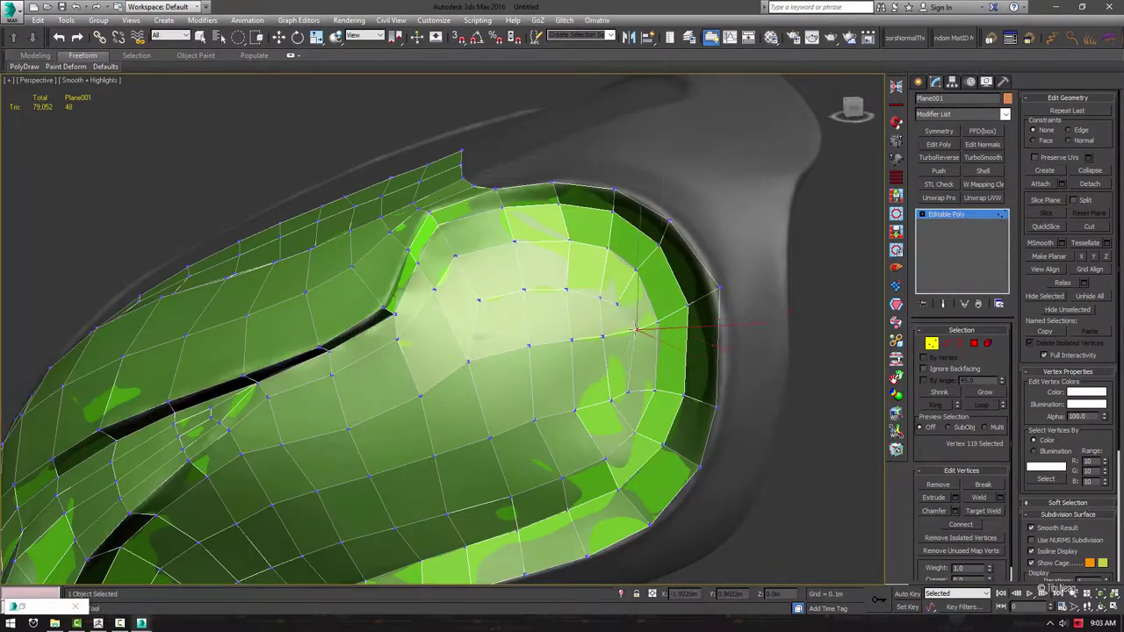
left_click(560, 291)
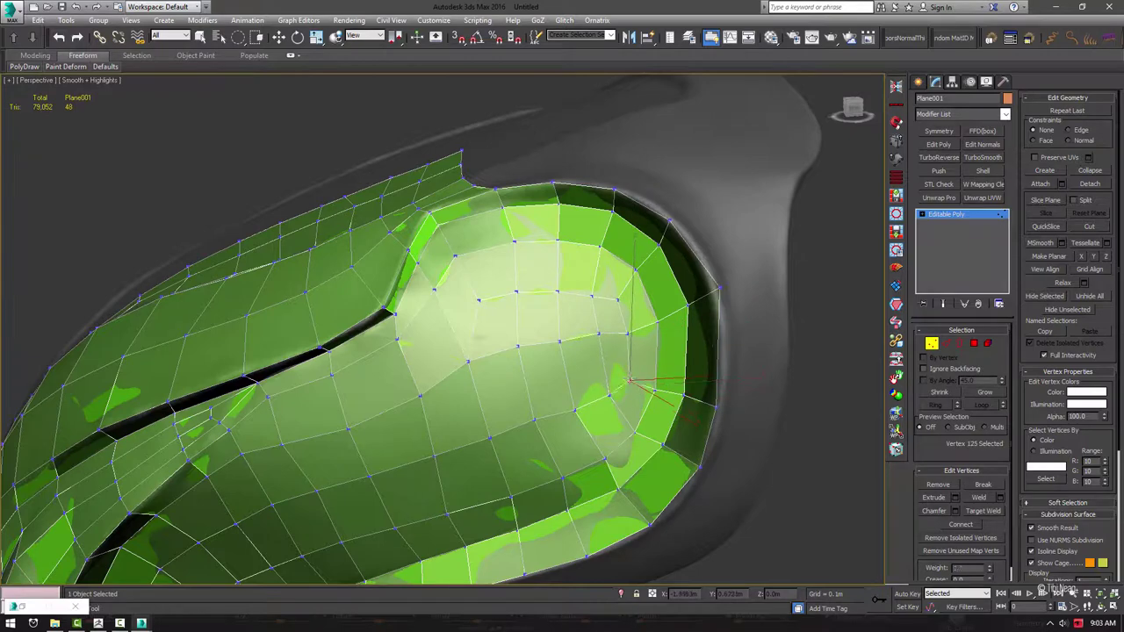
left_click_drag(631, 380, 612, 459)
Extrude new quads up the side edge, bringing the scene to 79,072 triangles
mouse_move(536, 427)
middle_mouse_down("alt")
mouse_move(492, 318)
mouse_move(566, 367)
mouse_move(684, 330)
mouse_move(660, 318)
middle_mouse_up("alt")
left_click(512, 352)
left_click(672, 325)
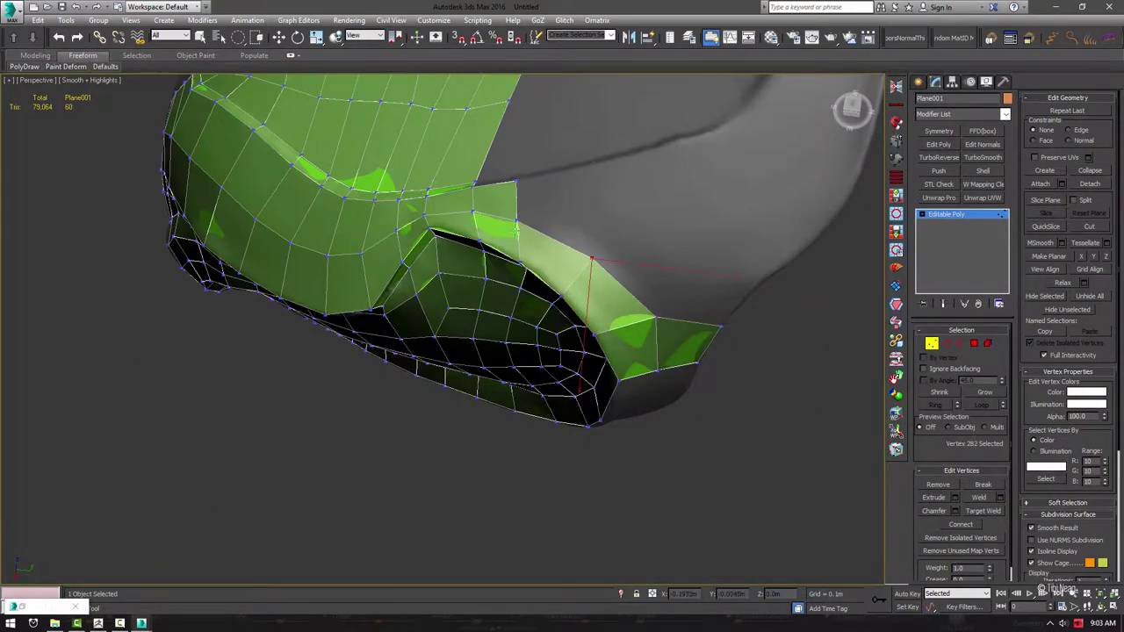
left_click_drag(592, 258, 591, 166, "shift")
left_click_drag(592, 244, 738, 256, "shift")
middle_click_drag(737, 257, 632, 309, "alt")
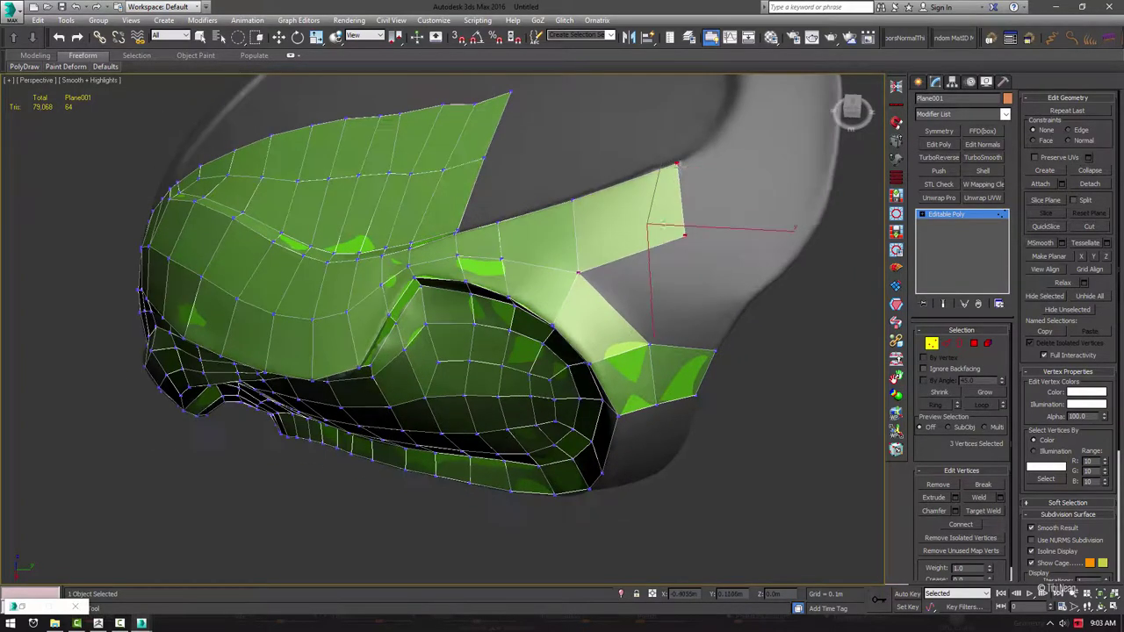
left_click_drag(672, 237, 738, 255, "shift")
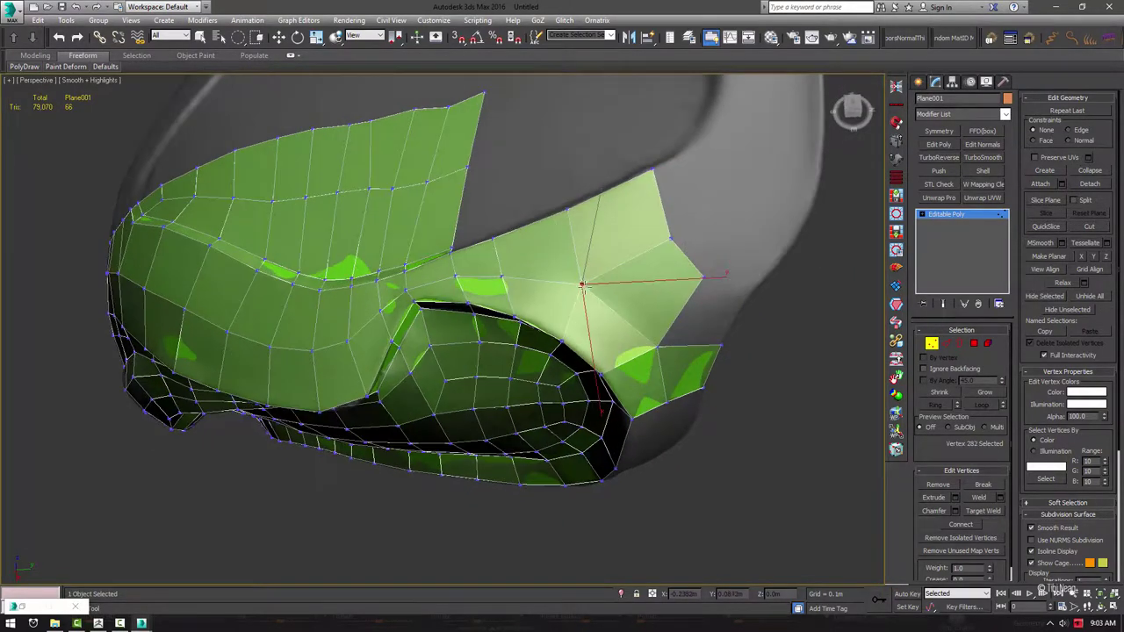
middle_click_drag(738, 255, 725, 312, "alt")
mouse_move(687, 277)
middle_mouse_down("alt")
mouse_move(403, 348)
mouse_move(465, 342)
middle_mouse_up("alt")
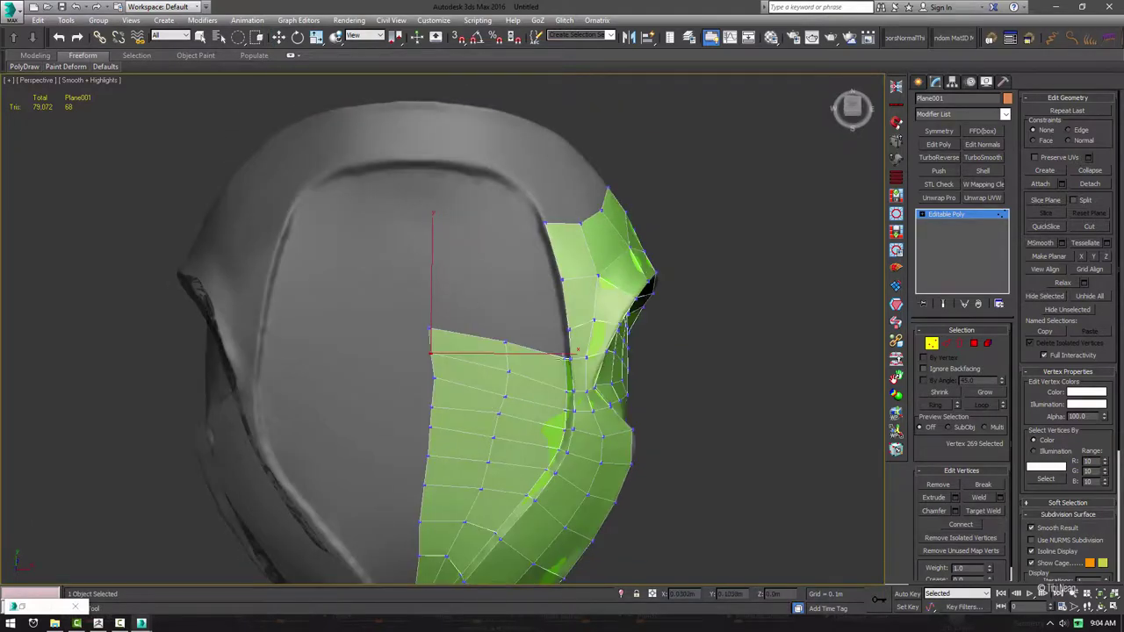
Line up the panel's top-edge vertices and extend new faces upward toward the crown
scroll(527, 229, "up", 5)
left_click(301, 427)
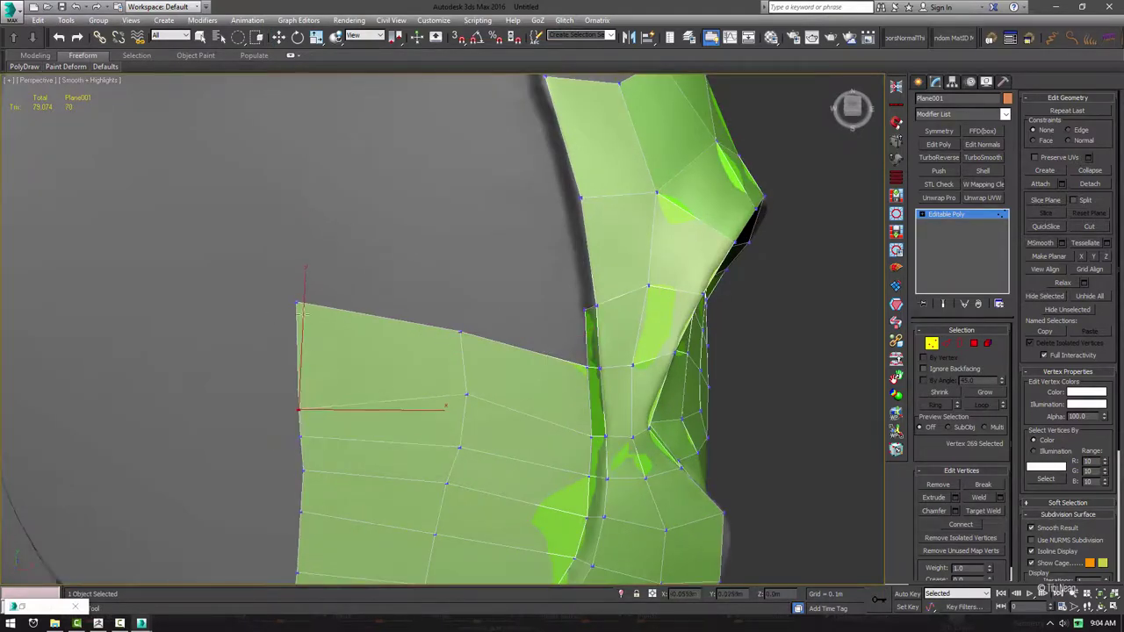
mouse_move(302, 309)
left_mouse_down()
mouse_move(597, 306)
mouse_move(444, 197)
left_mouse_up()
middle_click_drag(529, 84, 540, 174)
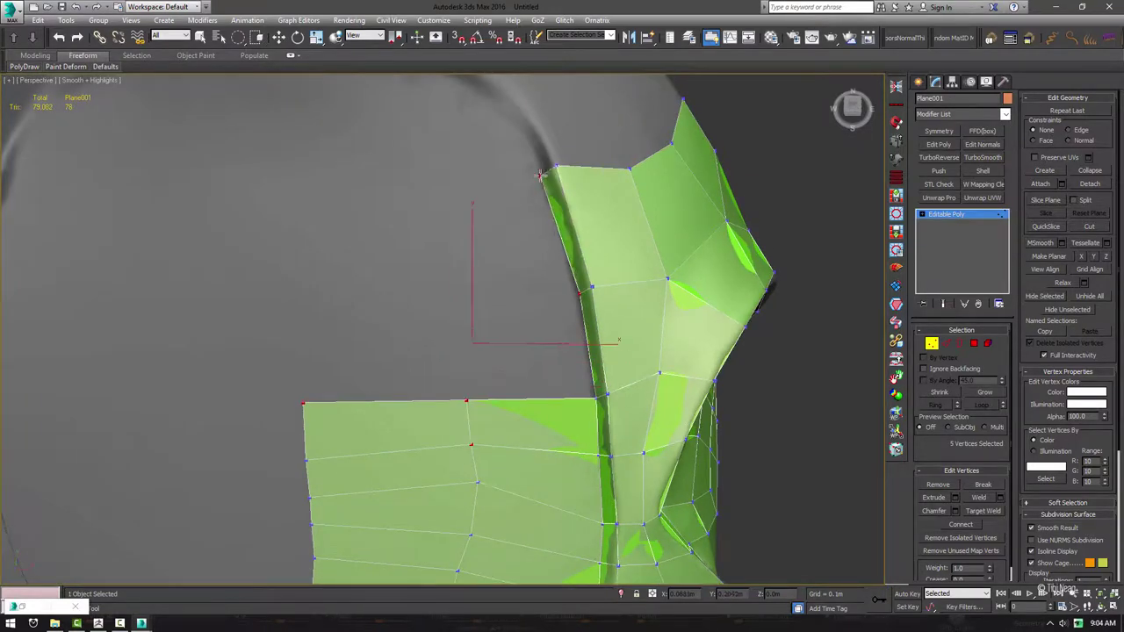
left_click_drag(387, 403, 378, 299, "shift")
left_click_drag(456, 299, 448, 176)
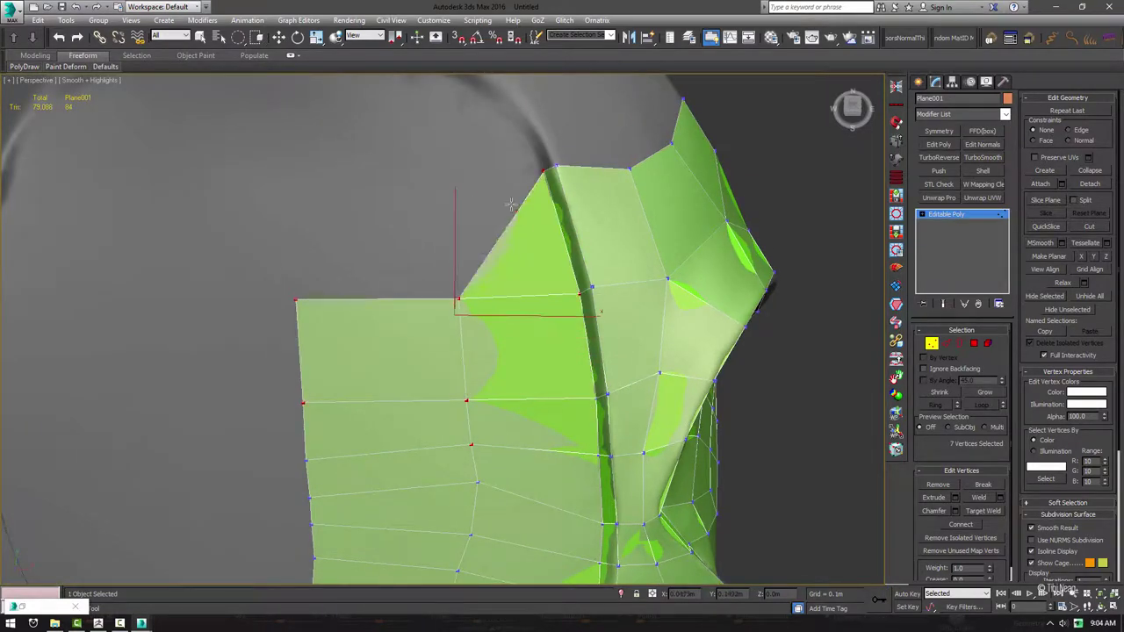
middle_click_drag(456, 221, 532, 251)
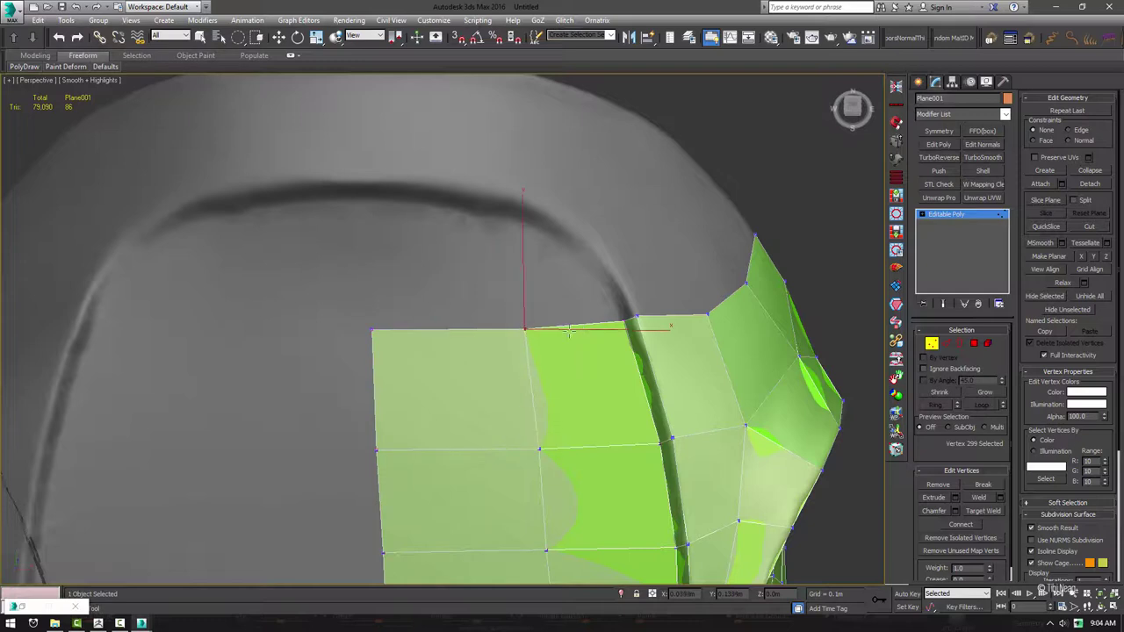
mouse_move(587, 321)
left_mouse_down("shift")
mouse_move(589, 276)
mouse_move(459, 263)
mouse_move(515, 244)
left_mouse_up("shift")
mouse_move(525, 330)
left_mouse_down()
mouse_move(534, 351)
mouse_move(522, 230)
mouse_move(383, 230)
mouse_move(369, 246)
left_mouse_up()
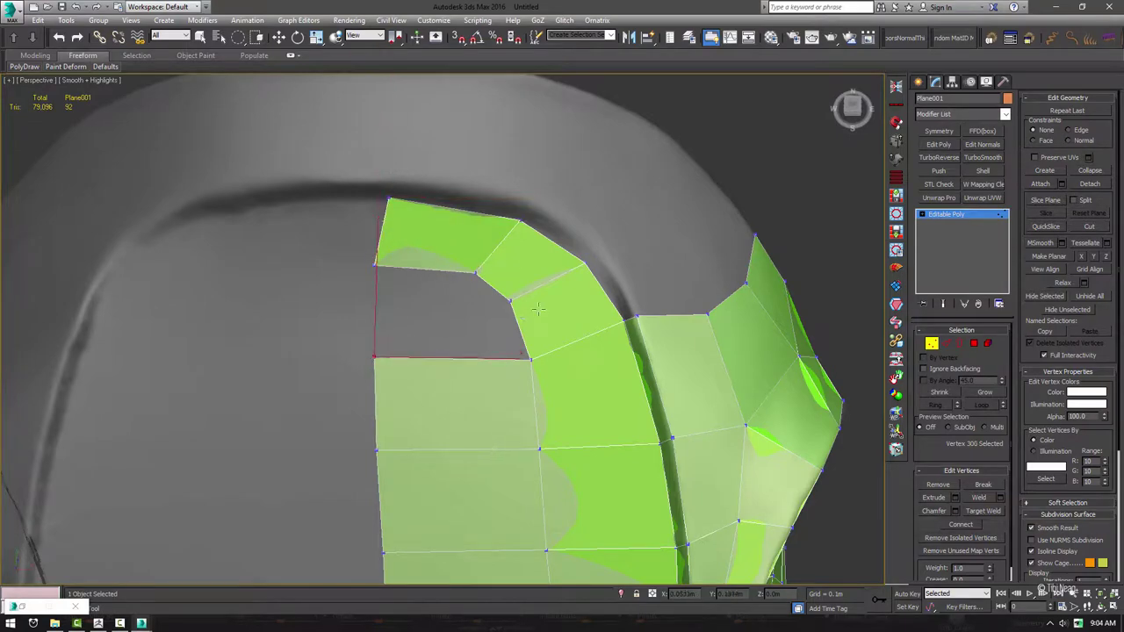
Move the new top strip's vertices into place on the helmet
key("ctrl+a")
scroll(464, 345, "down", 5)
mouse_move(464, 345)
middle_mouse_down("alt")
mouse_move(507, 228)
mouse_move(492, 210)
middle_mouse_up("alt")
scroll(508, 228, "up", 5)
left_click_drag(492, 211, 486, 251)
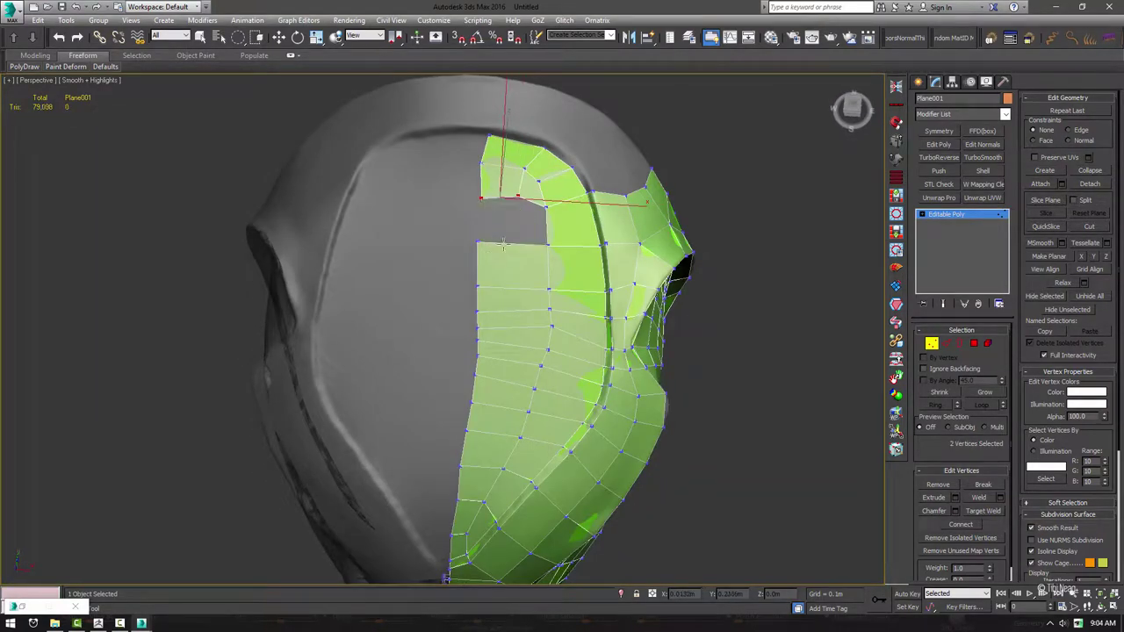
key("w")
middle_click_drag(503, 246, 487, 441, "alt")
key("2")
left_click(499, 474)
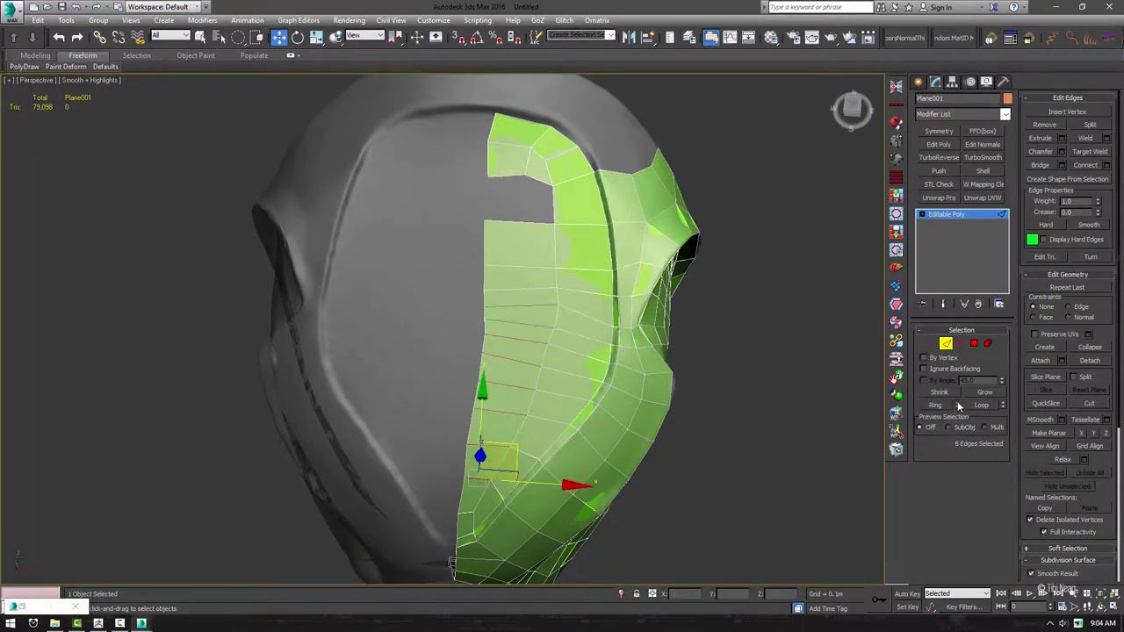
key("1")
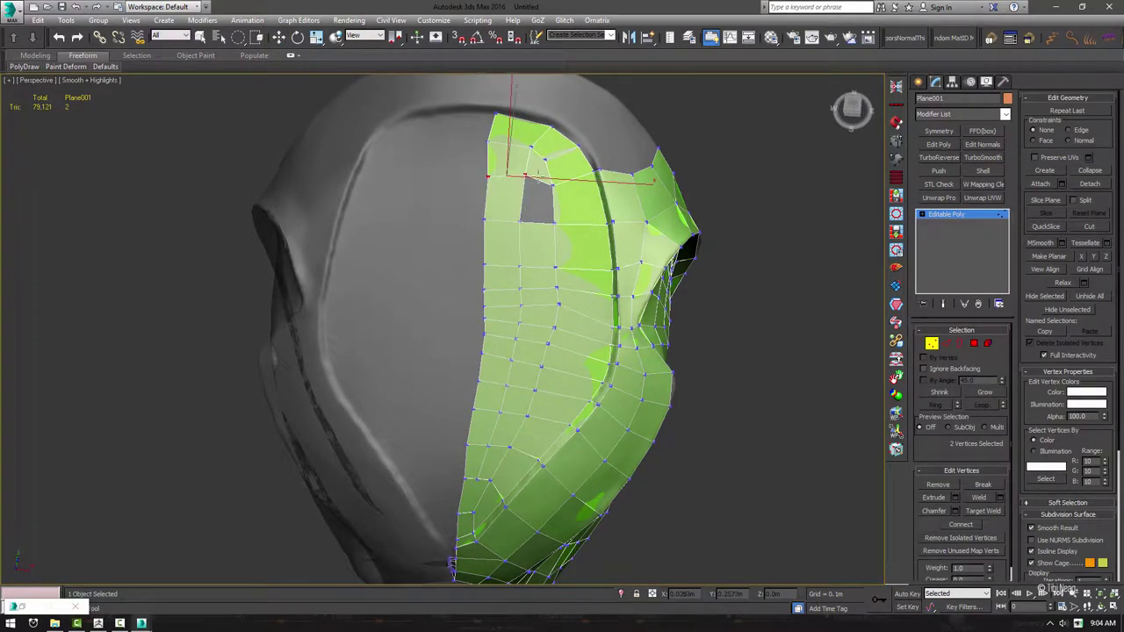
Select four vertices at the top of the mesh and adjust them over the head
scroll(552, 187, "up", 5)
scroll(545, 263, "down", 1)
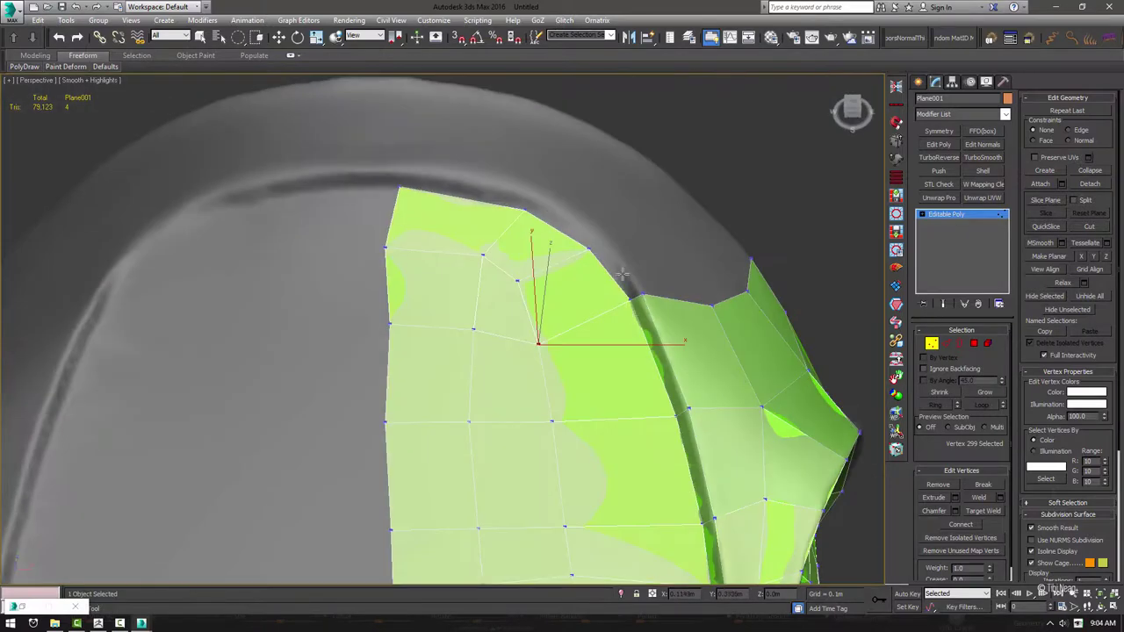
left_click_drag(643, 294, 531, 191)
left_click(531, 191, "ctrl")
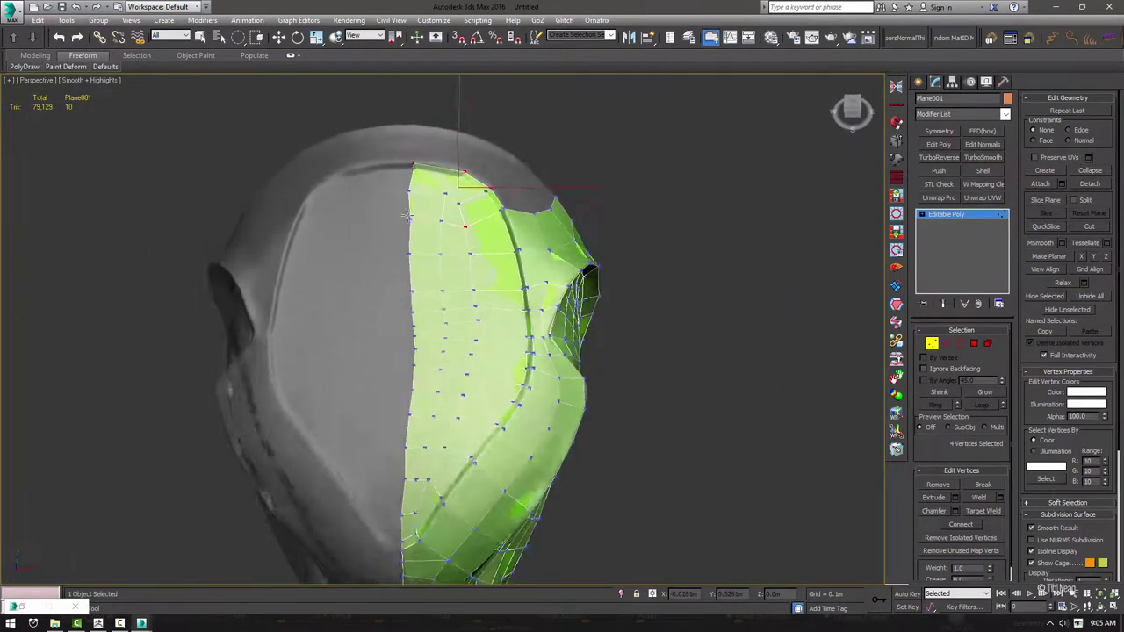
scroll(527, 264, "down", 5)
mouse_move(527, 264)
middle_mouse_down("alt")
mouse_move(406, 475)
mouse_move(447, 257)
mouse_move(527, 220)
middle_mouse_up("alt")
scroll(407, 474, "up", 5)
scroll(406, 474, "down", 5)
key("w")
scroll(630, 201, "down", 5)
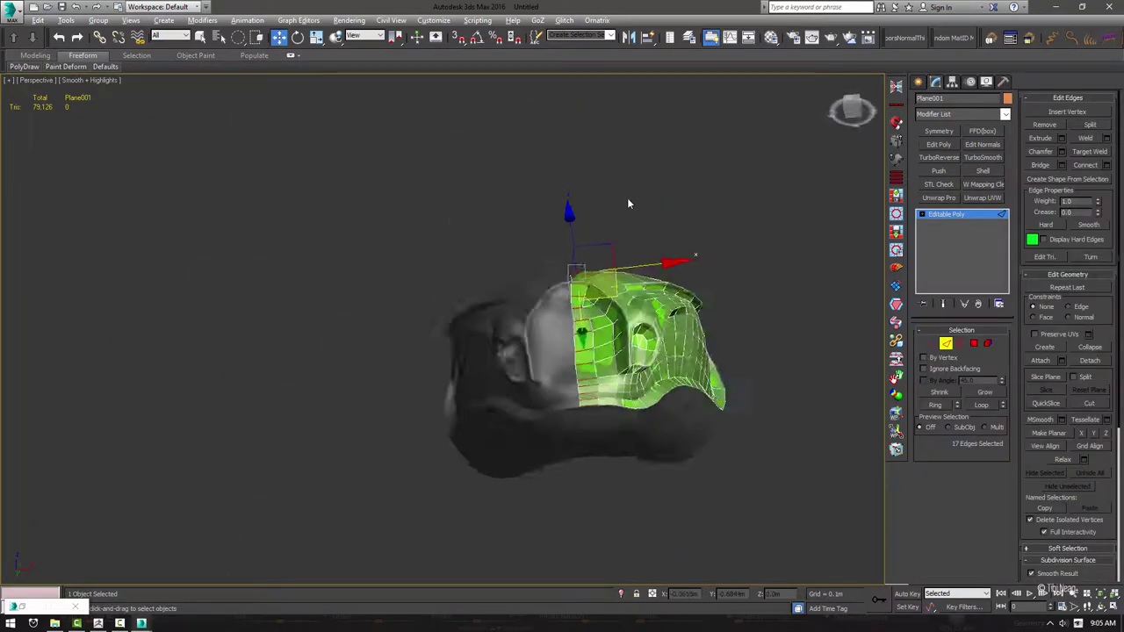
scroll(611, 256, "up", 3)
mouse_move(630, 201)
middle_mouse_down("alt")
mouse_move(593, 362)
mouse_move(590, 351)
middle_mouse_up("alt")
key("q")
scroll(593, 362, "up", 5)
Pick a top-edge vertex and pull new faces upward from the edge
scroll(602, 373, "down", 5)
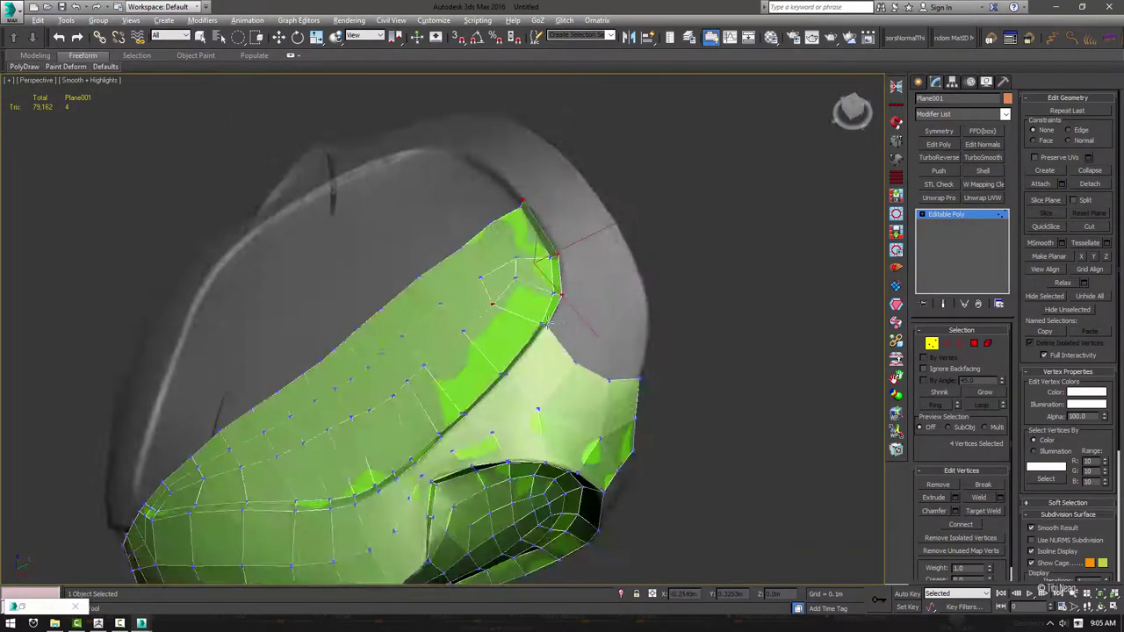
left_click(590, 352, "ctrl")
middle_click_drag(580, 391, 606, 369, "alt")
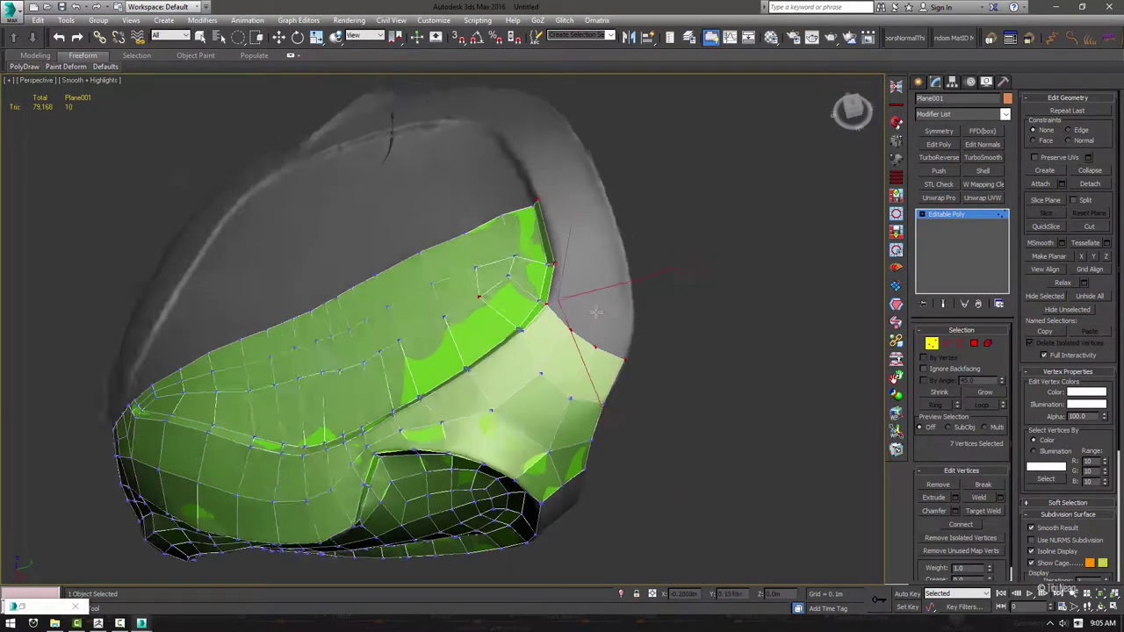
left_click(597, 339)
left_click(586, 322)
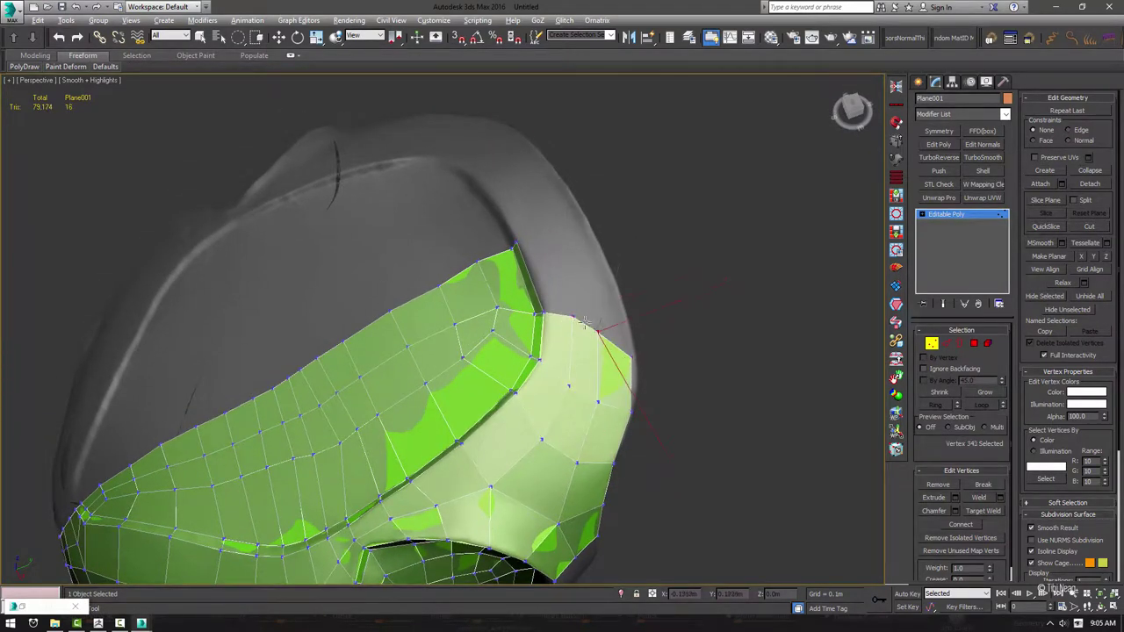
middle_click_drag(600, 332, 546, 318, "alt")
left_click(537, 314)
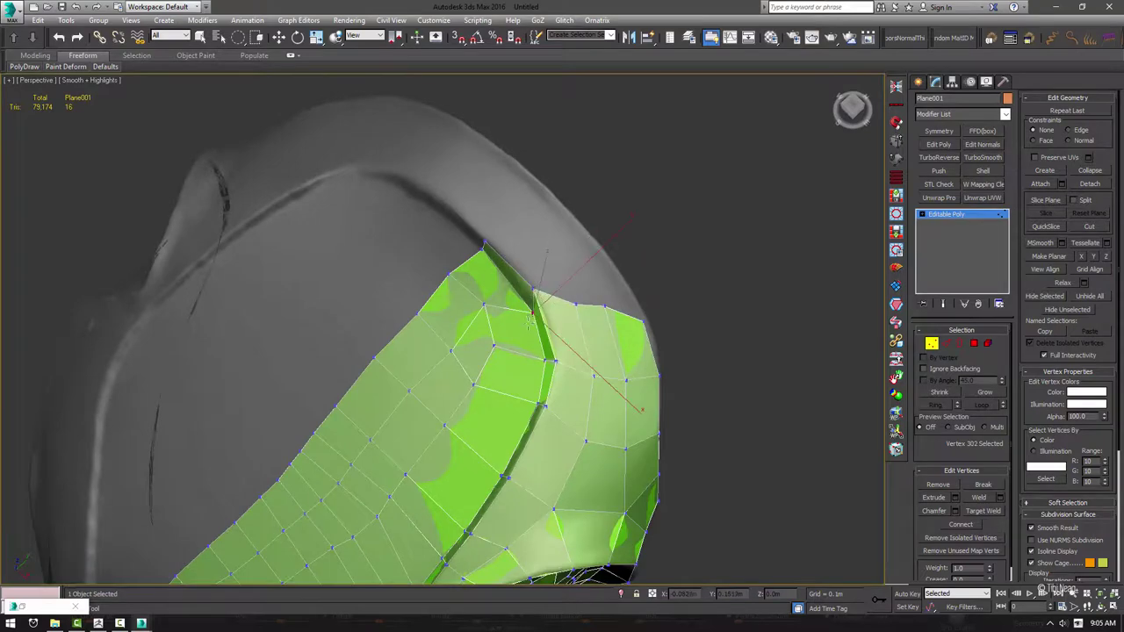
mouse_move(530, 316)
left_mouse_down("shift")
mouse_move(524, 215)
mouse_move(547, 188)
left_mouse_up("shift")
mouse_move(546, 188)
middle_mouse_down("alt")
mouse_move(544, 301)
mouse_move(518, 291)
mouse_move(529, 418)
mouse_move(539, 259)
middle_mouse_up("alt")
Reposition vertices along the panel edge and brow groove
left_click(518, 291)
left_click(529, 418)
key("w")
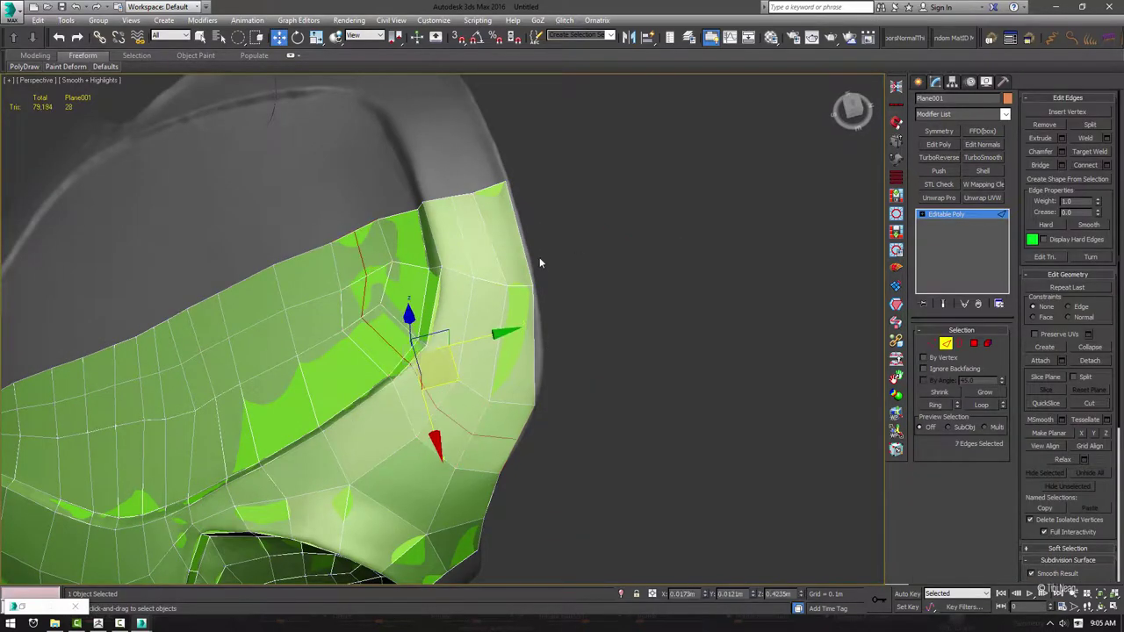
middle_click_drag(414, 354, 377, 402, "alt")
left_click(378, 402)
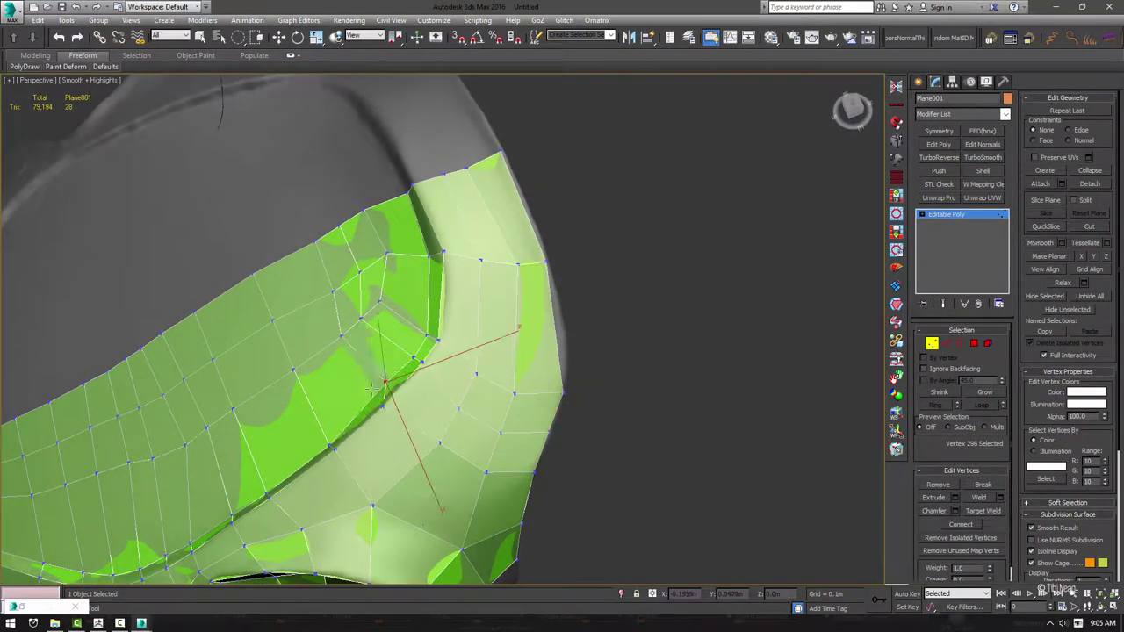
left_click(419, 361)
middle_click_drag(419, 361, 498, 395, "alt")
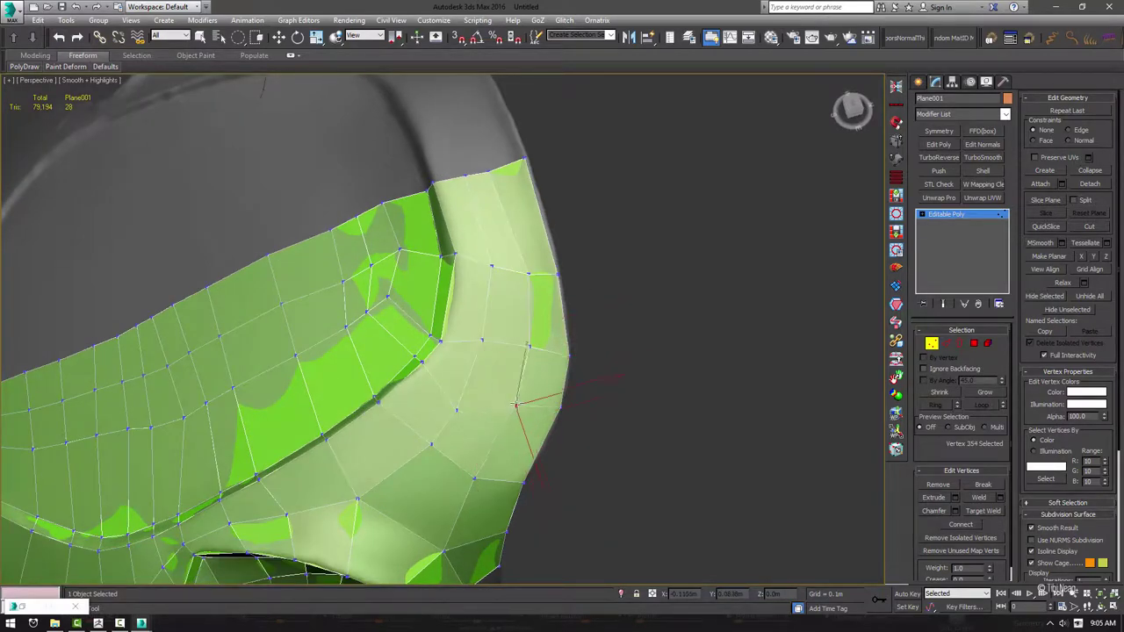
left_click(433, 444)
middle_click_drag(433, 443, 297, 354, "alt")
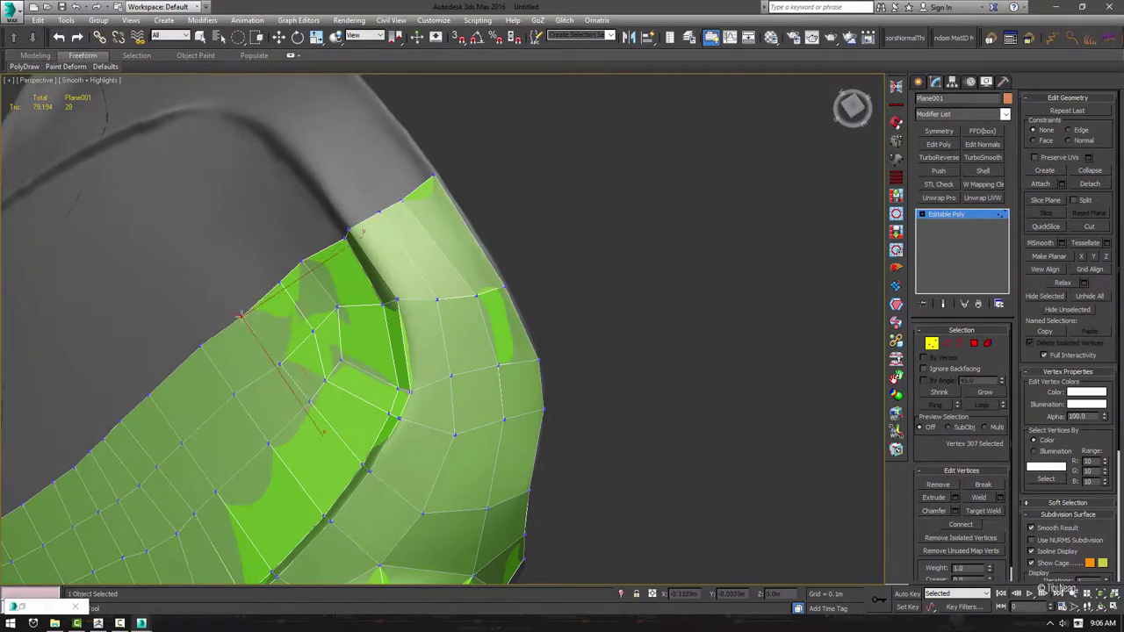
left_click(343, 385)
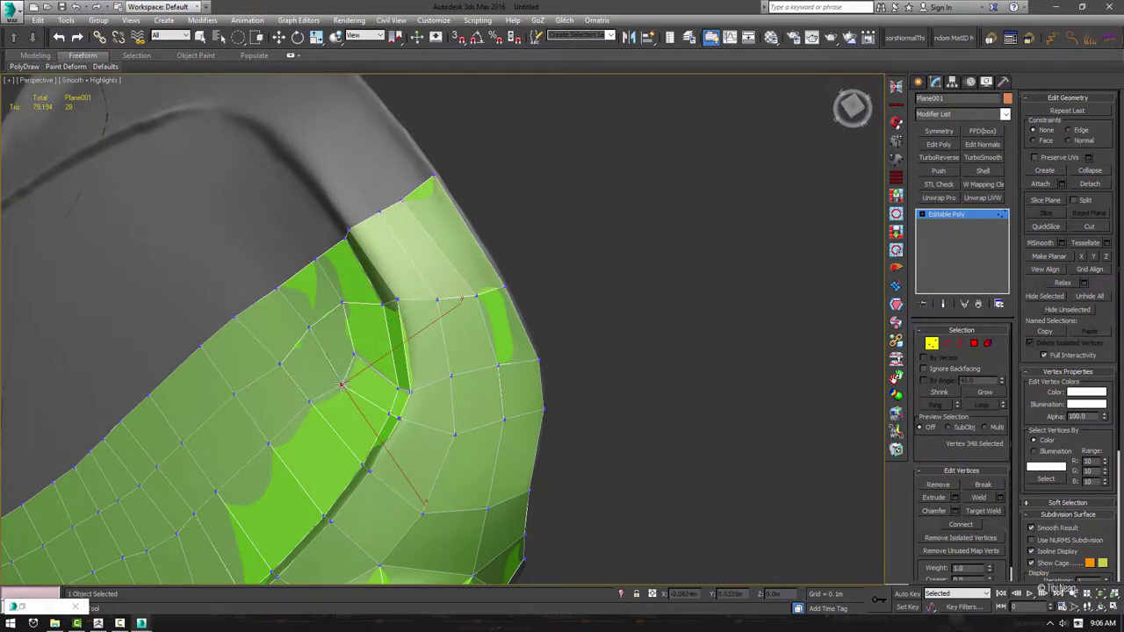
middle_click_drag(343, 385, 386, 390, "alt")
Nudge the socket rim vertices to follow the sculpt surface
left_click(405, 388)
left_click(394, 332)
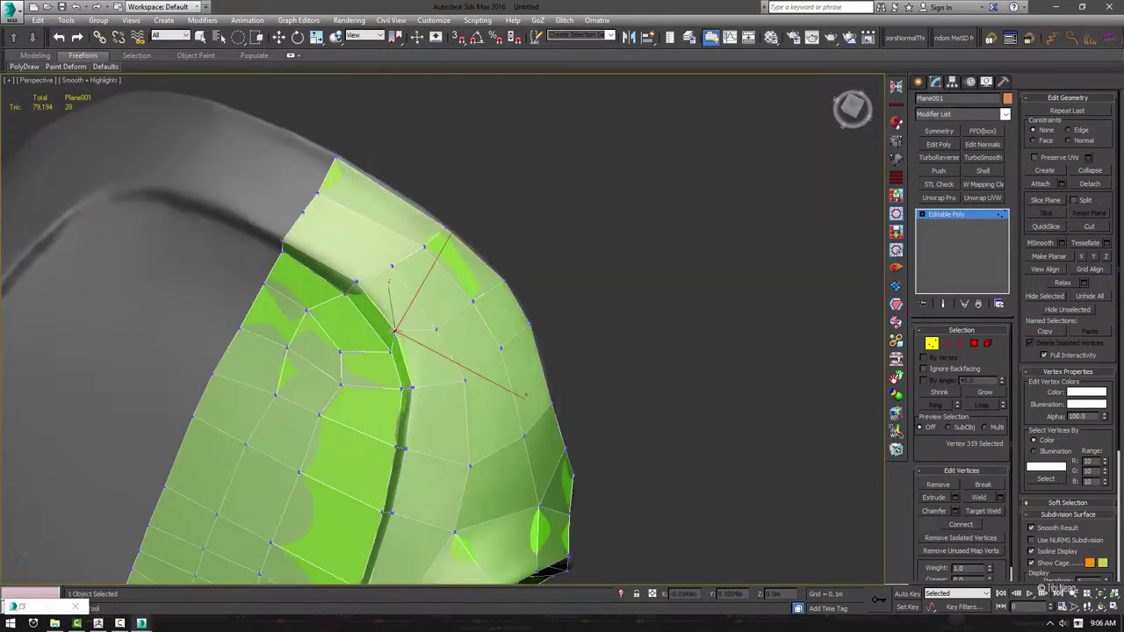
left_click_drag(327, 348, 336, 345)
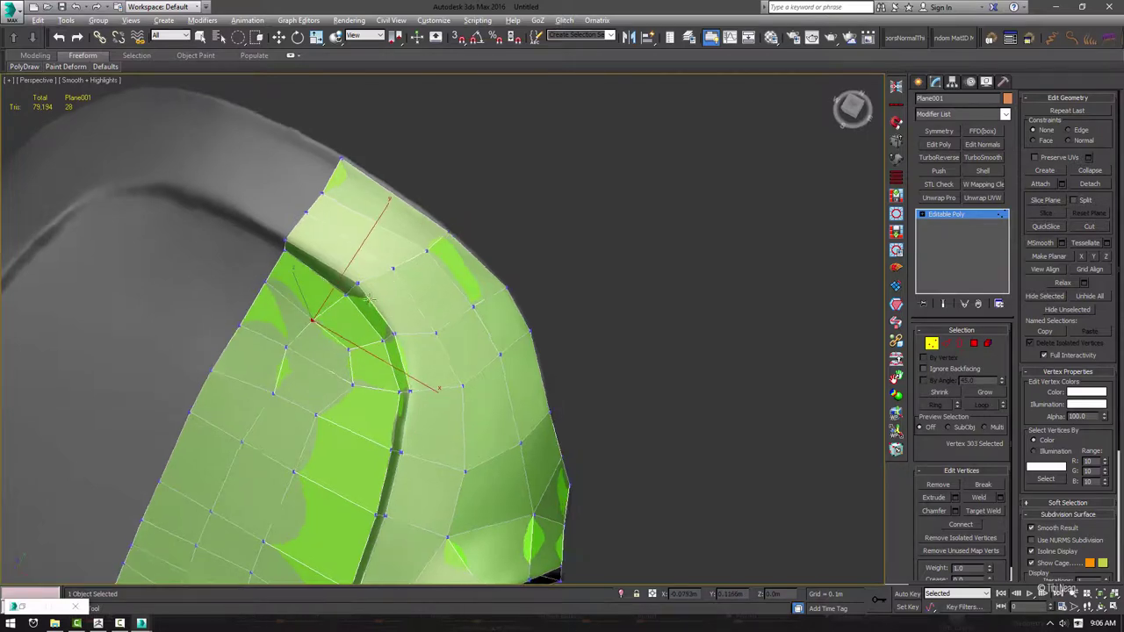
left_click(422, 205)
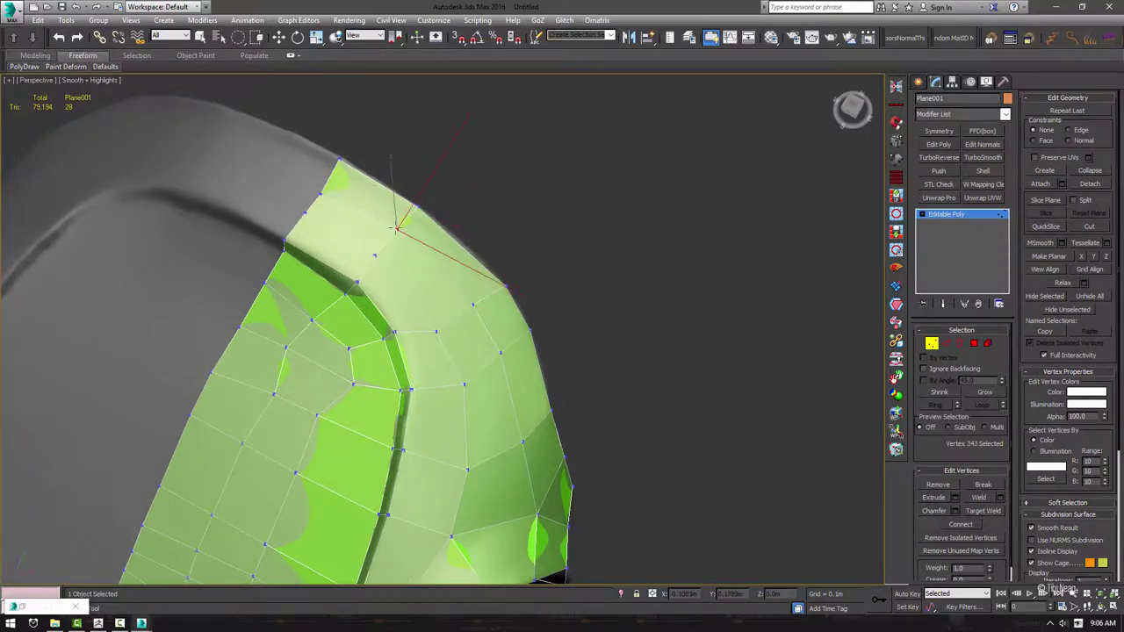
middle_click_drag(312, 114, 333, 281, "alt")
left_click(331, 286)
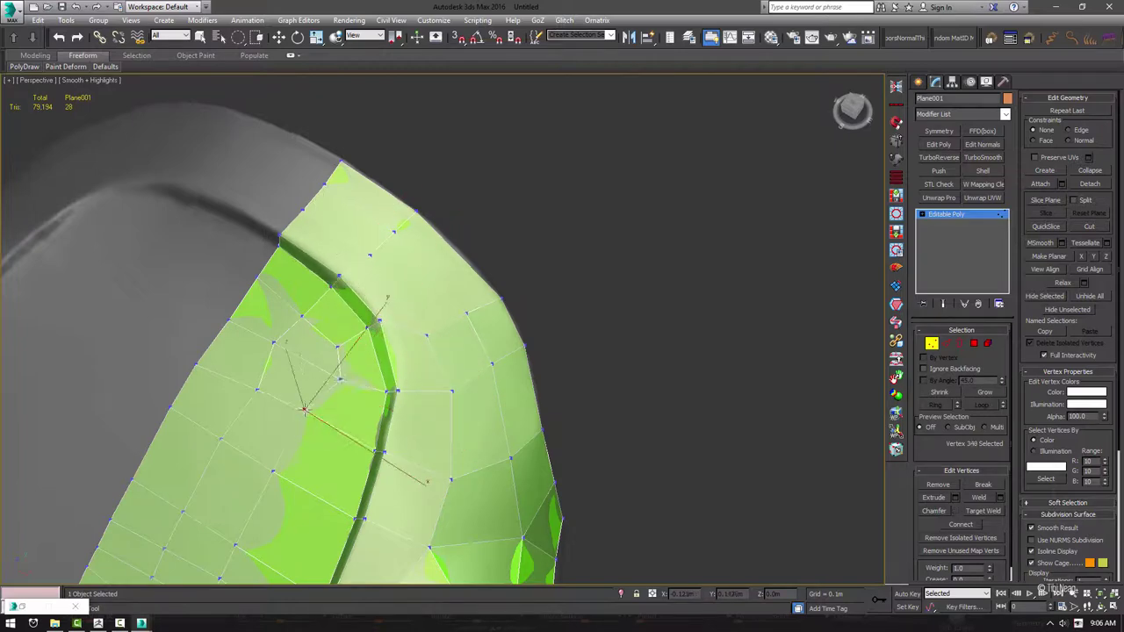
left_click(273, 343)
middle_click_drag(273, 342, 406, 396, "alt")
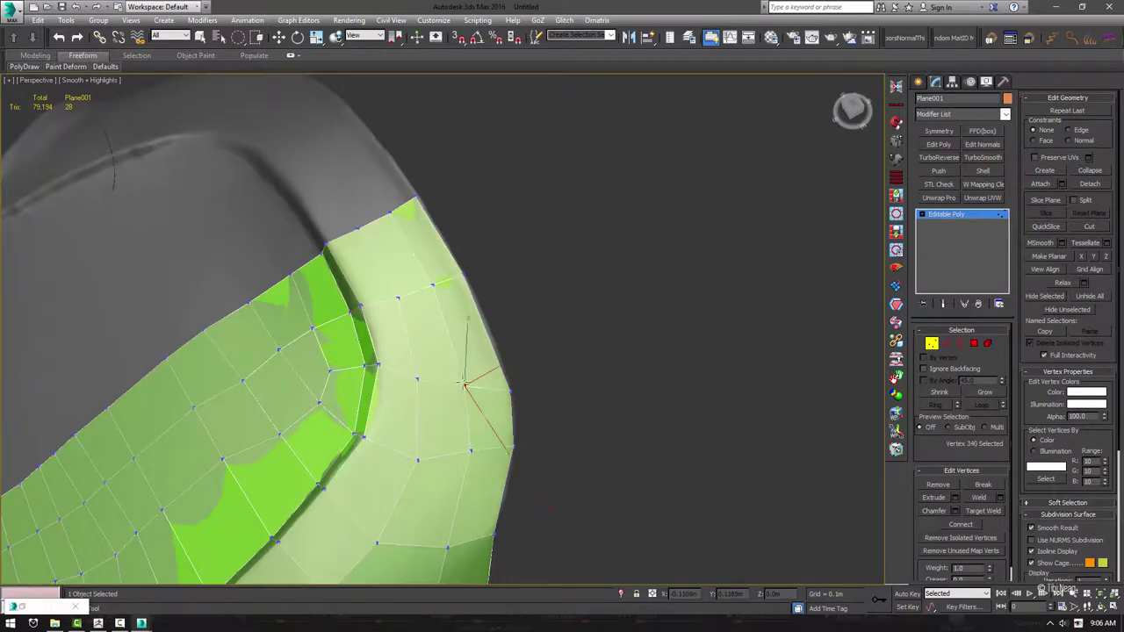
mouse_move(497, 365)
middle_mouse_down("alt")
mouse_move(336, 376)
mouse_move(406, 288)
middle_mouse_up("alt")
left_click(406, 288)
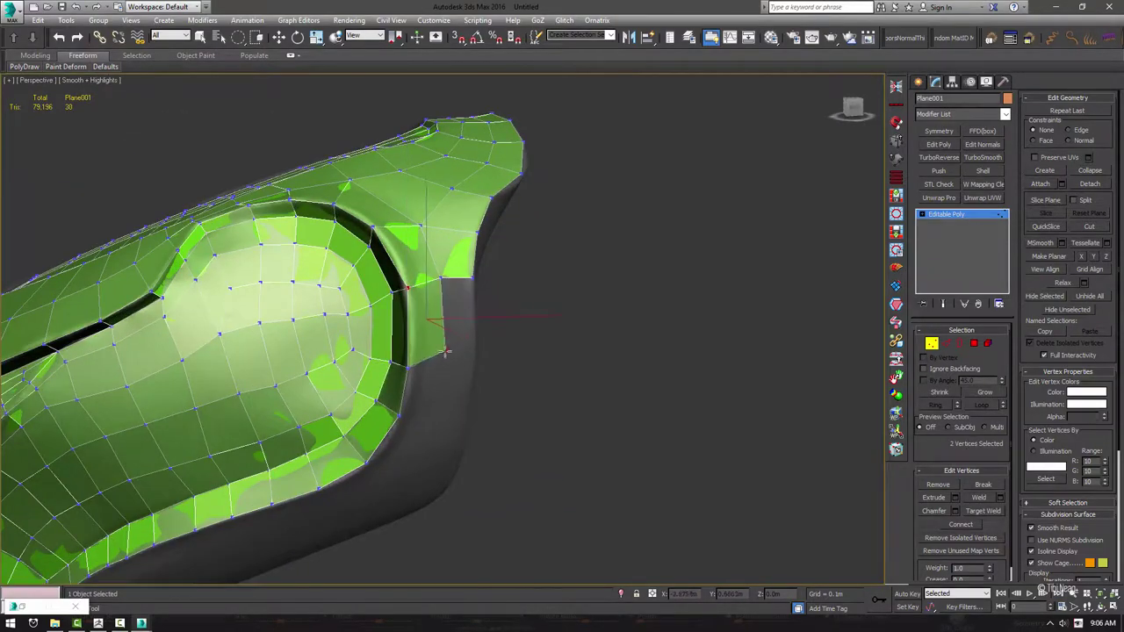
Select the new patch's border vertices up to its corner vertex
middle_click_drag(446, 352, 447, 296, "alt")
left_click(472, 351, "ctrl")
mouse_move(471, 351)
middle_mouse_down("alt")
mouse_move(442, 403)
mouse_move(514, 370)
mouse_move(582, 251)
mouse_move(557, 231)
mouse_move(497, 252)
middle_mouse_up("alt")
left_click(473, 417)
left_click(562, 258)
left_click(552, 257)
left_click(531, 246)
Select the border and corner vertices along the strip's lower edge
scroll(512, 359, "down", 5)
middle_click_drag(512, 359, 492, 351, "alt")
scroll(492, 352, "up", 3)
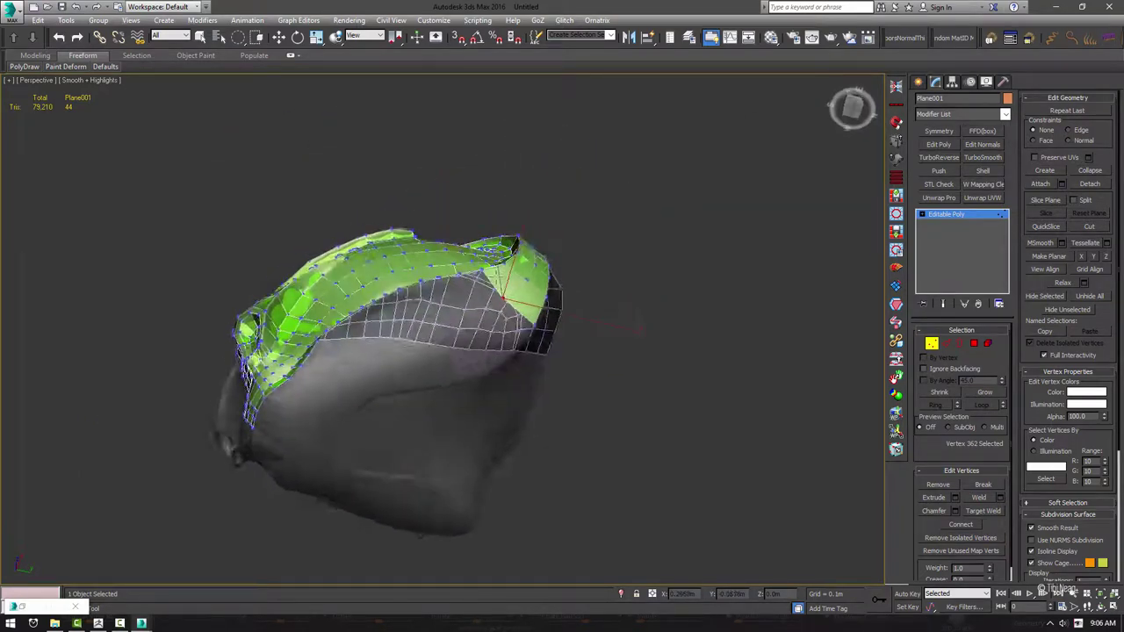
middle_click_drag(504, 298, 456, 309, "alt")
scroll(456, 309, "up", 3)
left_click(456, 309, "ctrl")
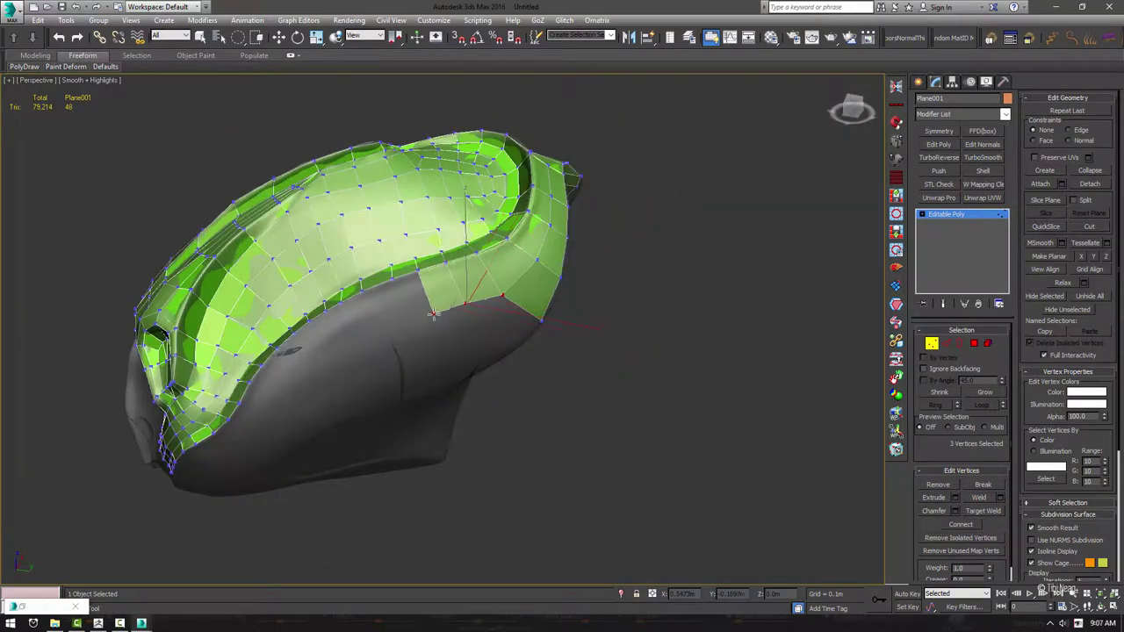
scroll(359, 335, "up", 4)
left_click(400, 200)
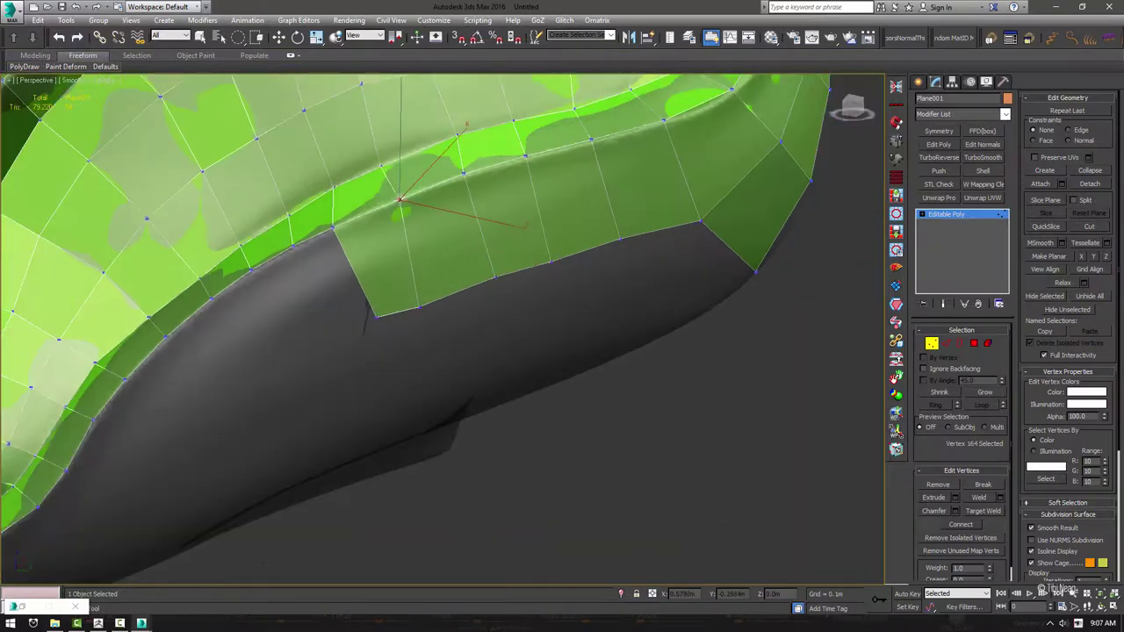
scroll(428, 301, "down", 3)
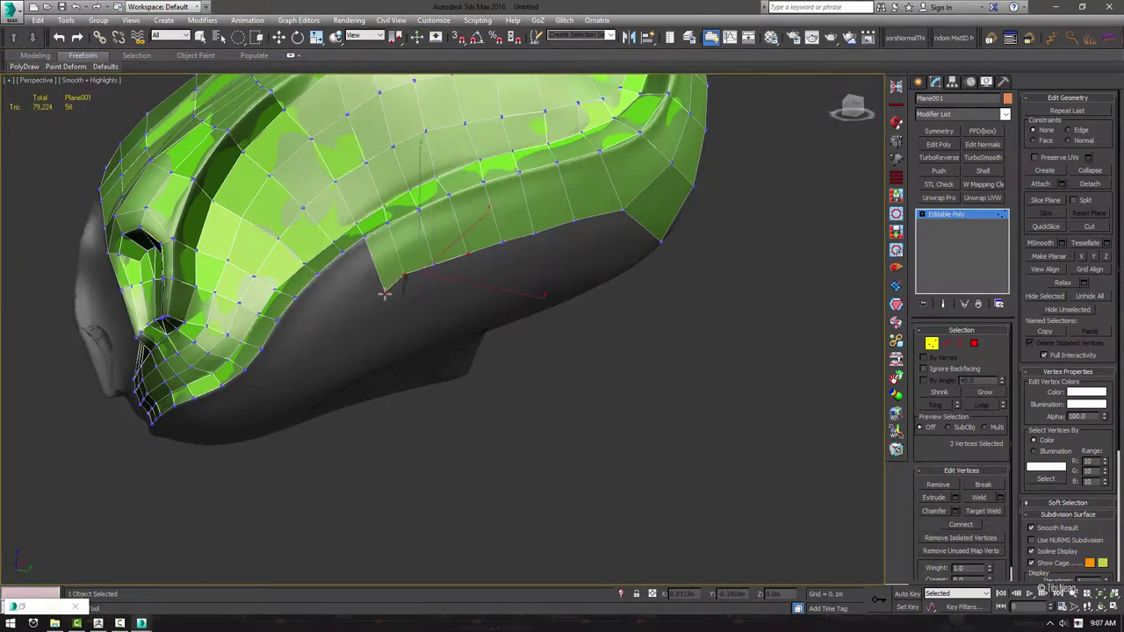
mouse_move(383, 283)
middle_mouse_down("alt")
mouse_move(258, 274)
mouse_move(308, 311)
mouse_move(334, 255)
mouse_move(301, 313)
middle_mouse_up("alt")
scroll(350, 274, "down", 3)
scroll(368, 334, "up", 4)
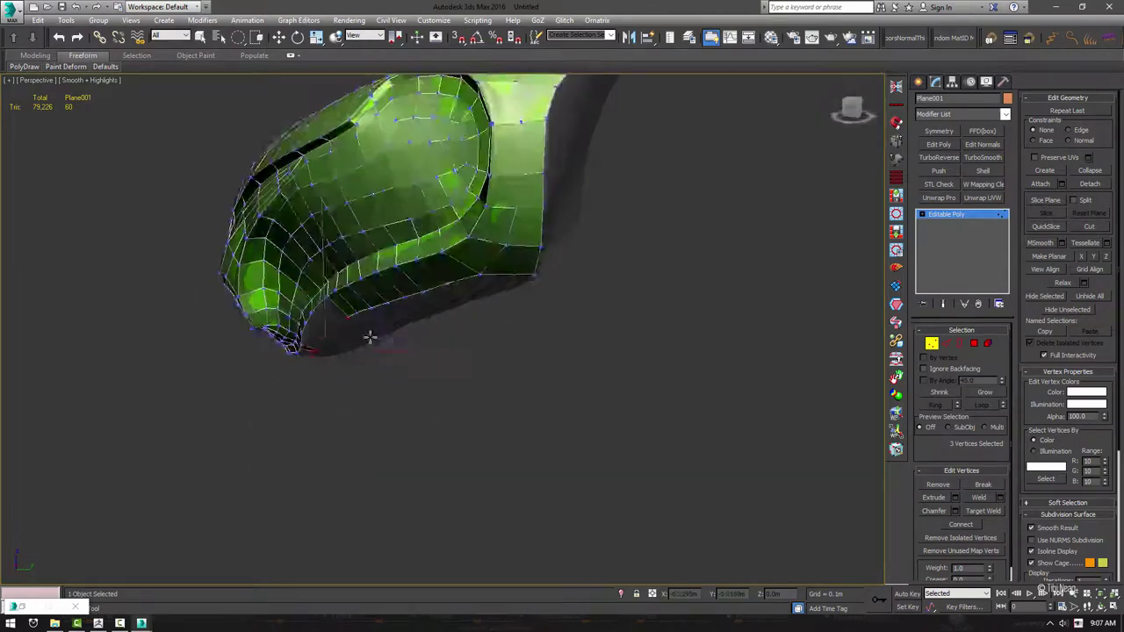
middle_click_drag(369, 334, 369, 326, "alt")
scroll(312, 334, "down", 4)
scroll(313, 333, "up", 2)
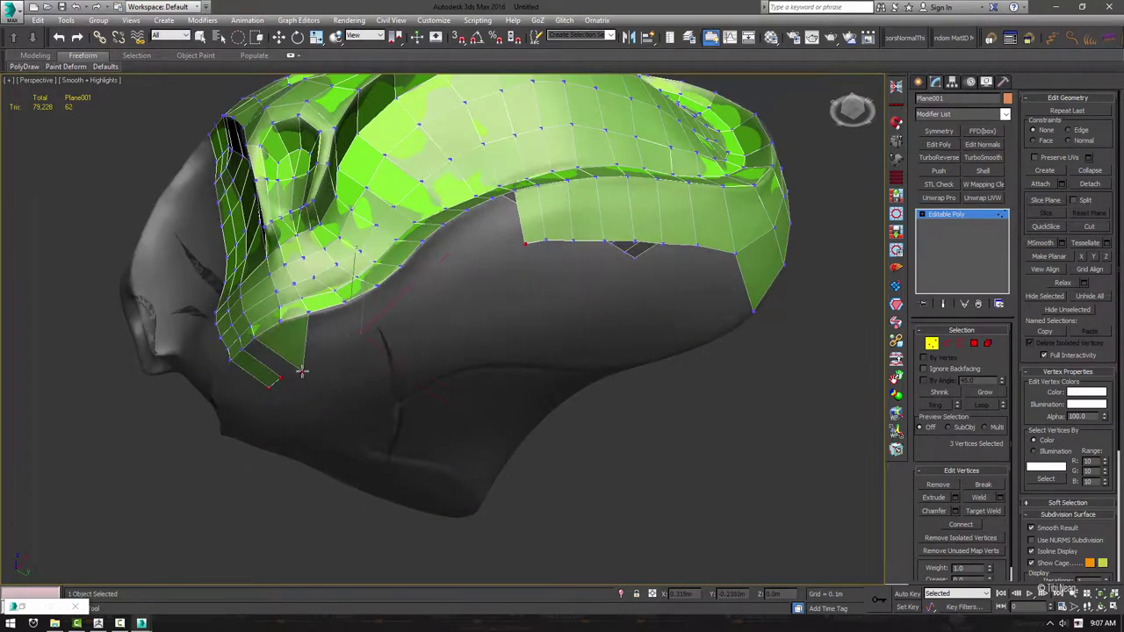
left_click(293, 369, "ctrl")
Add new quads at the strip's lower corner and grow polygons downward
left_click_drag(309, 354, 367, 332)
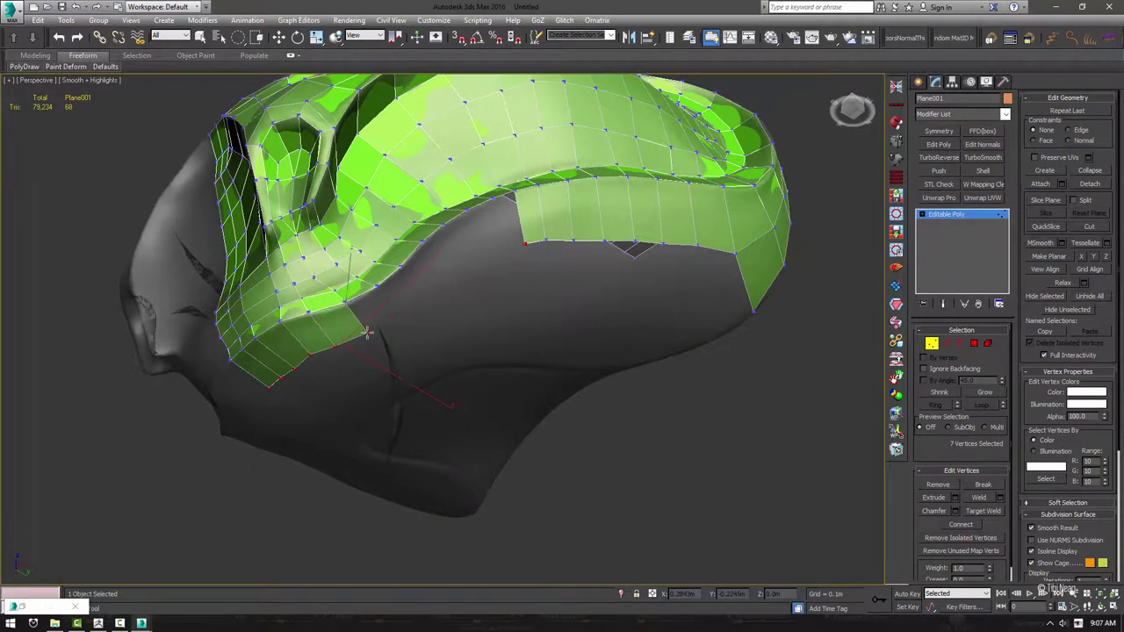
middle_click_drag(442, 269, 474, 265, "alt")
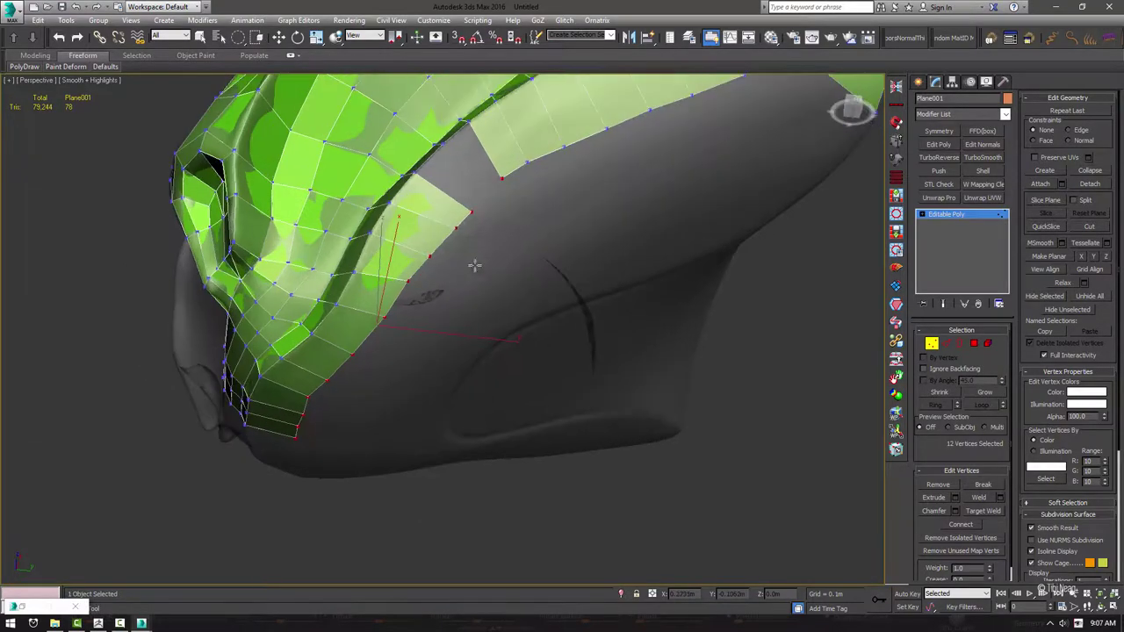
left_click(450, 249, "shift")
mouse_move(467, 217)
middle_mouse_down("alt")
mouse_move(451, 249)
mouse_move(574, 161)
mouse_move(581, 233)
middle_mouse_up("alt")
left_click_drag(582, 233, 551, 350, "shift")
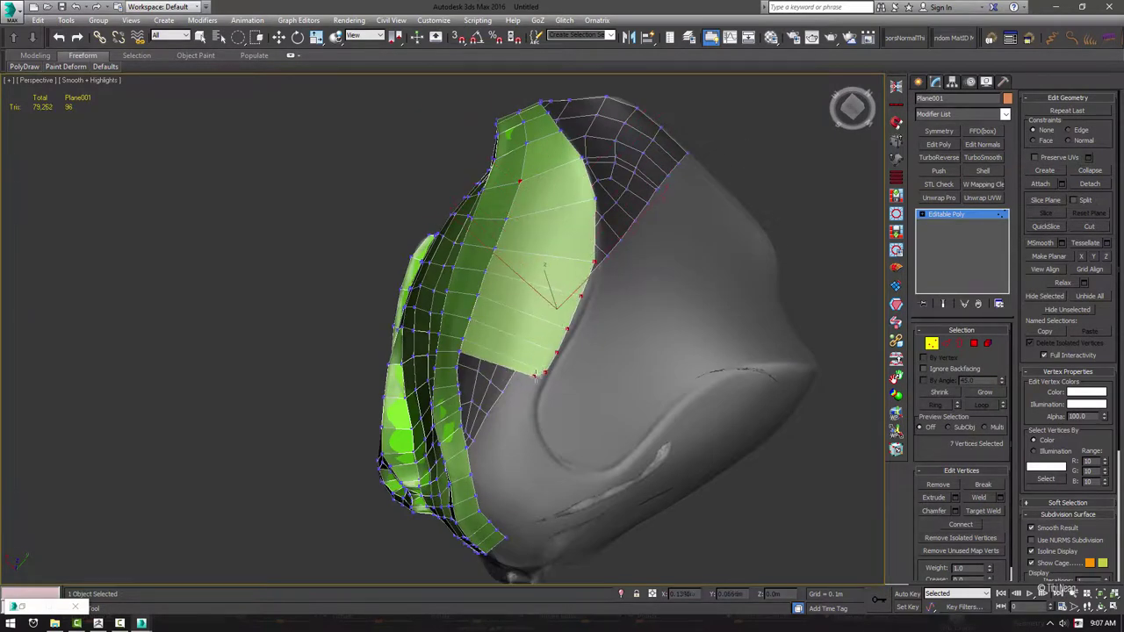
scroll(451, 385, "up", 2)
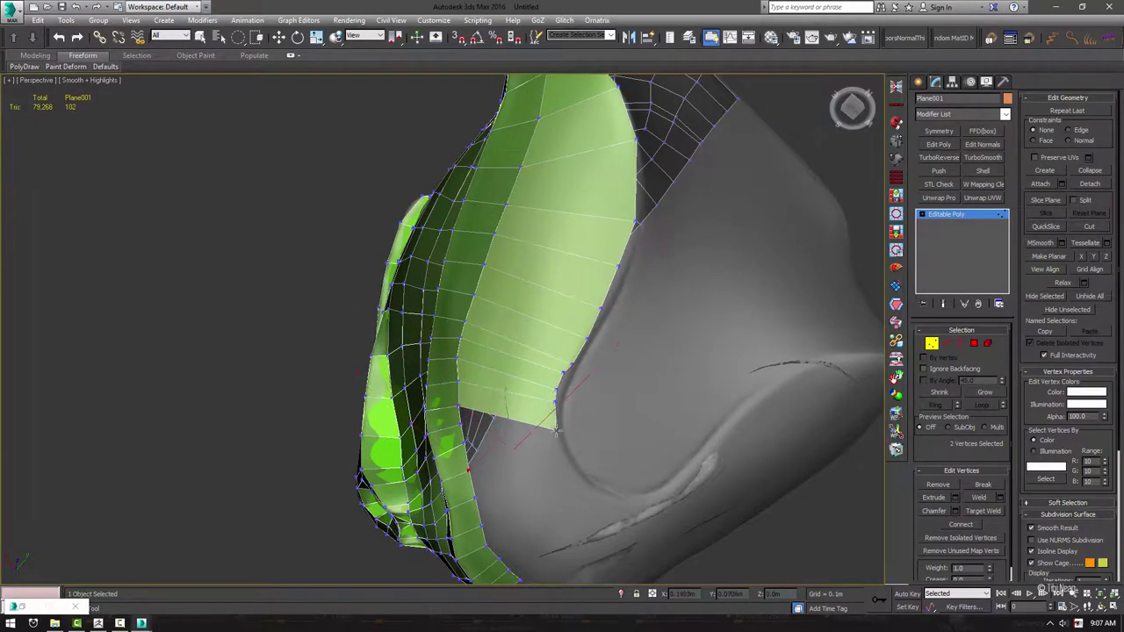
left_click_drag(468, 464, 541, 400, "shift")
mouse_move(540, 399)
middle_mouse_down("alt")
mouse_move(431, 352)
mouse_move(565, 398)
middle_mouse_up("alt")
Extend the strip edge and tip with more polygons toward the jaw, reaching 174 tris
middle_click_drag(609, 341, 527, 369, "alt")
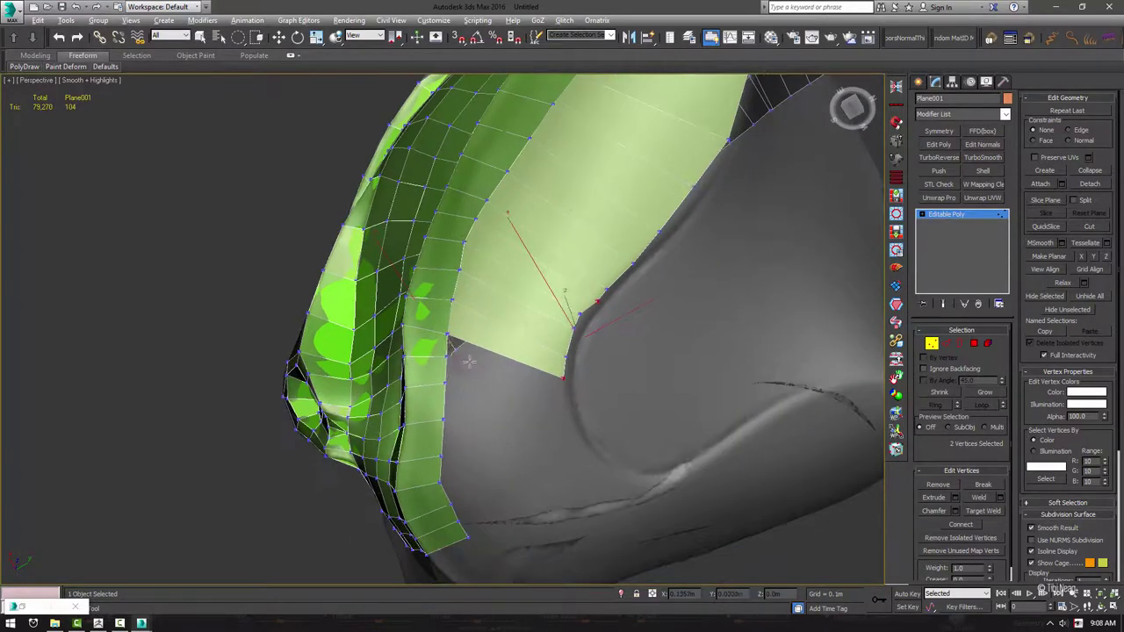
left_click_drag(448, 352, 545, 395, "shift")
mouse_move(544, 396)
middle_mouse_down("alt")
mouse_move(474, 426)
mouse_move(528, 331)
middle_mouse_up("alt")
left_click(527, 331)
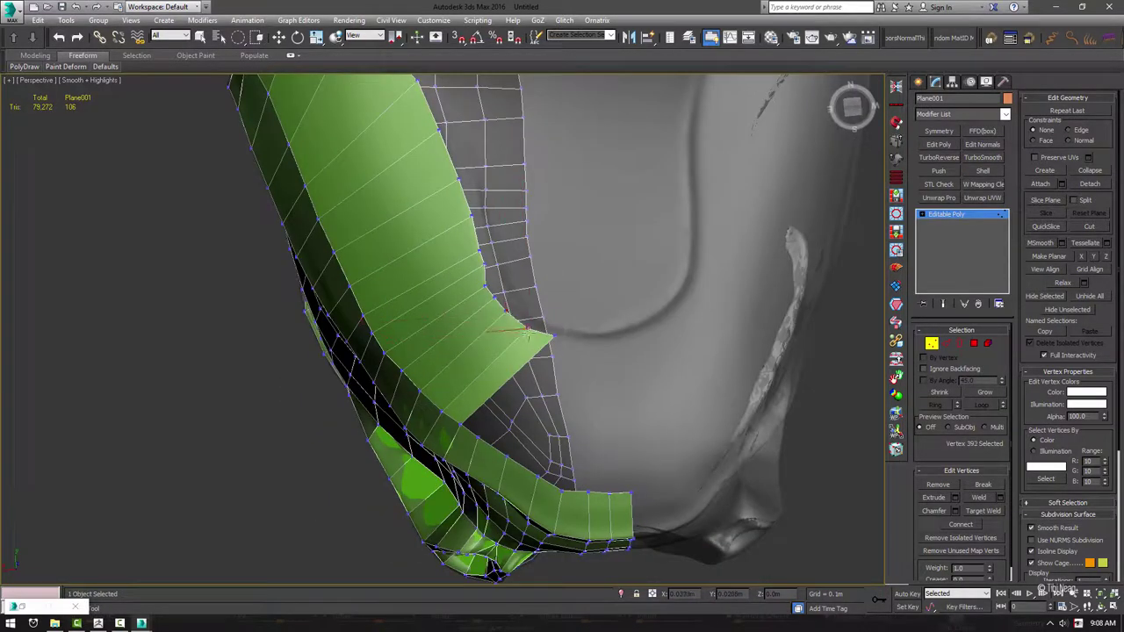
mouse_move(528, 331)
left_mouse_down("shift")
mouse_move(595, 349)
mouse_move(570, 489)
left_mouse_up("shift")
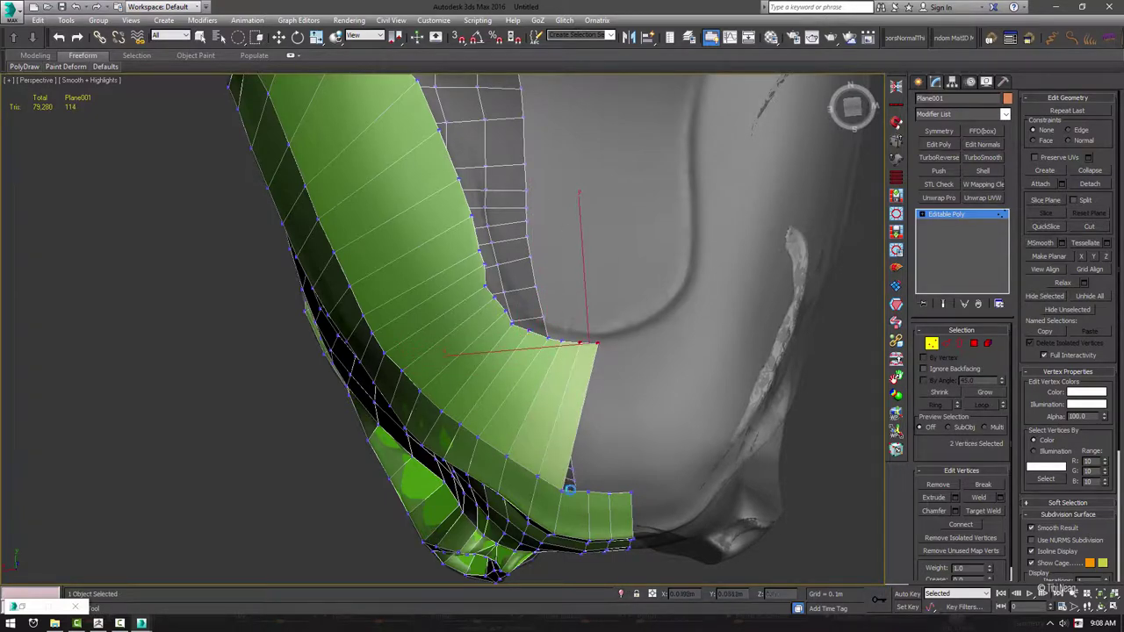
mouse_move(612, 385)
middle_mouse_down("alt")
mouse_move(527, 409)
mouse_move(515, 376)
mouse_move(413, 369)
mouse_move(483, 355)
mouse_move(523, 366)
middle_mouse_up("alt")
left_click(398, 361)
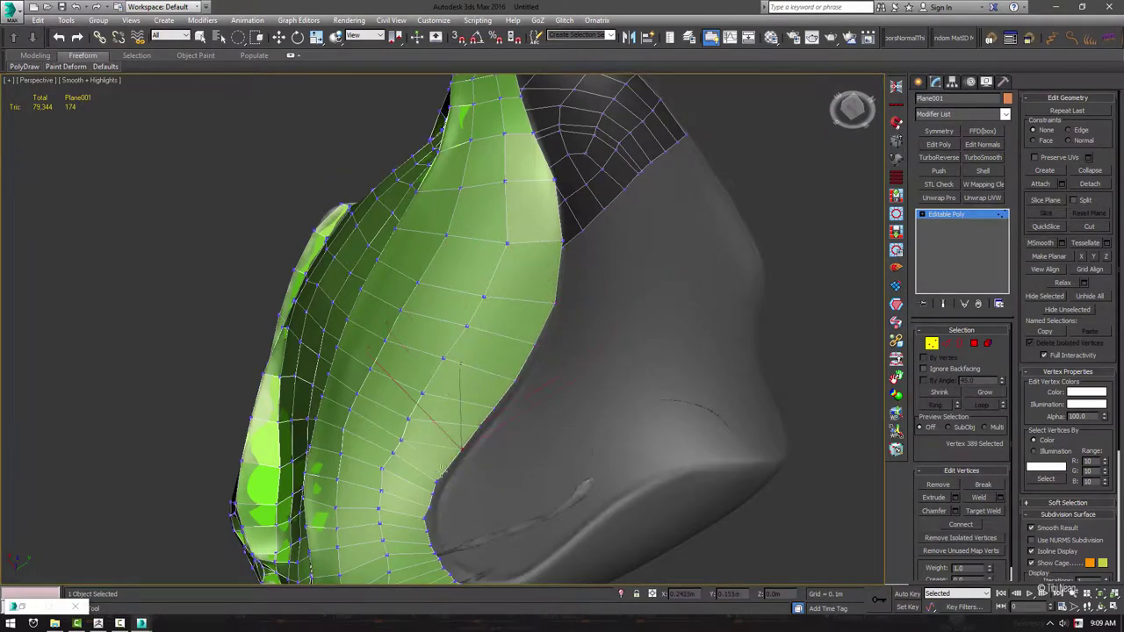
middle_click_drag(425, 516, 492, 439, "alt")
scroll(492, 351, "down", 5)
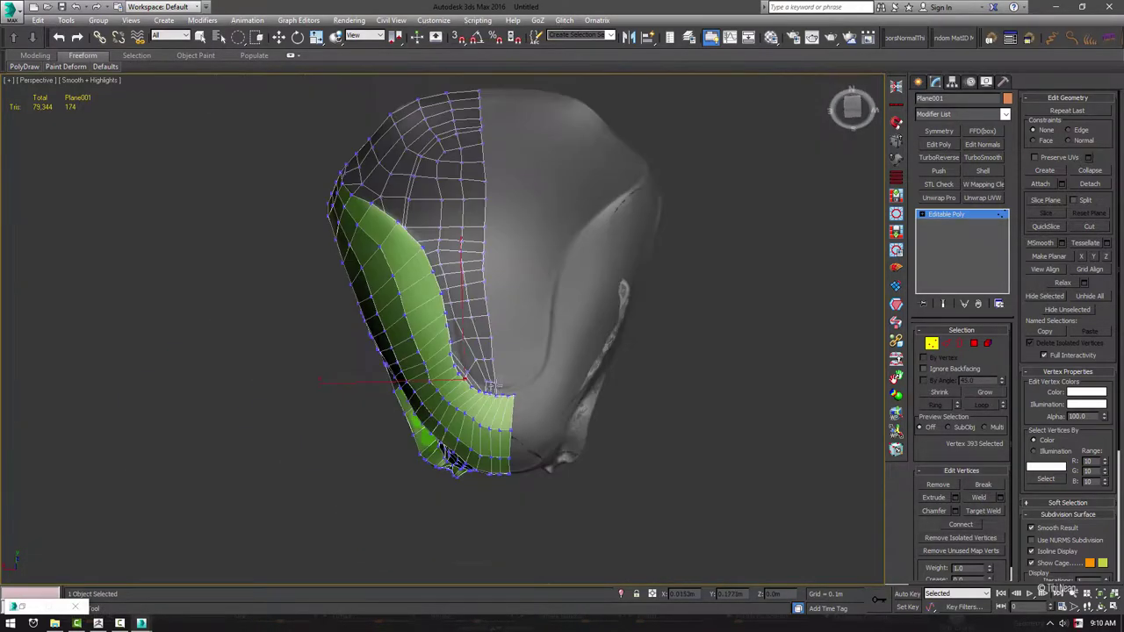
Convert the seam edge selection to vertices and inspect it from the side
key("2")
key("1")
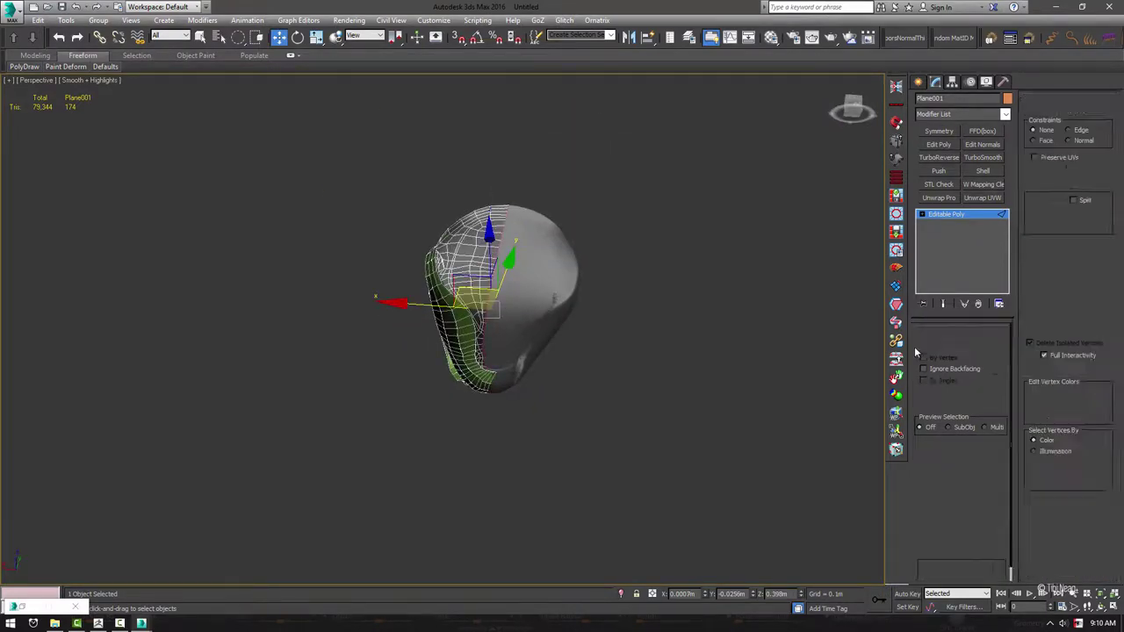
mouse_move(527, 396)
middle_mouse_down("alt")
mouse_move(456, 298)
mouse_move(475, 285)
middle_mouse_up("alt")
scroll(449, 291, "up", 10)
scroll(448, 291, "down", 5)
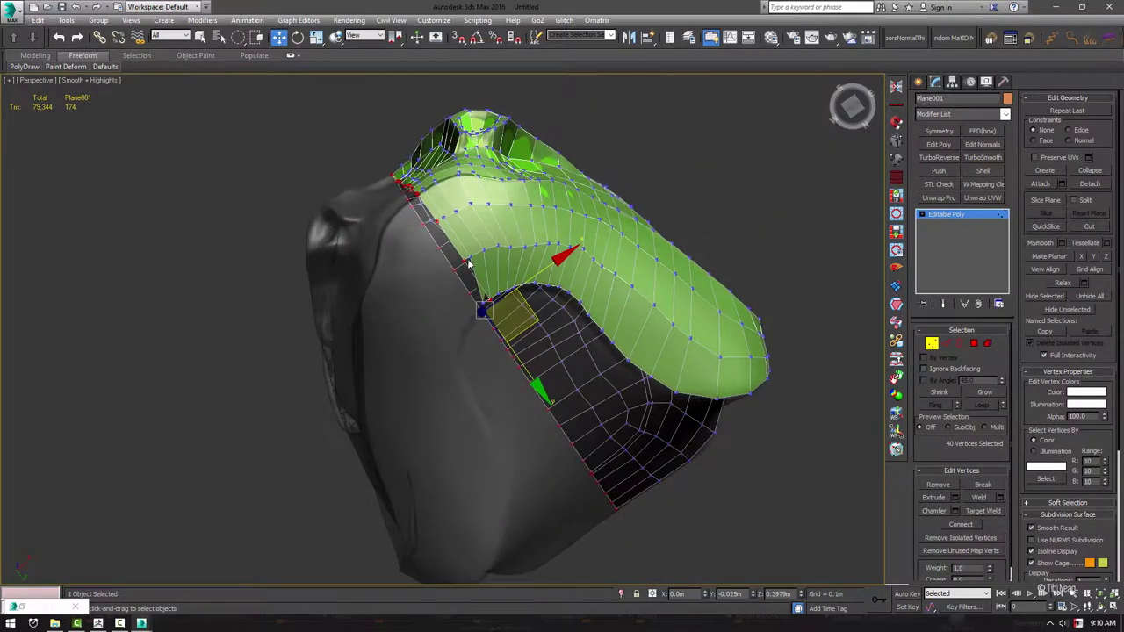
scroll(475, 286, "up", 5)
key("q")
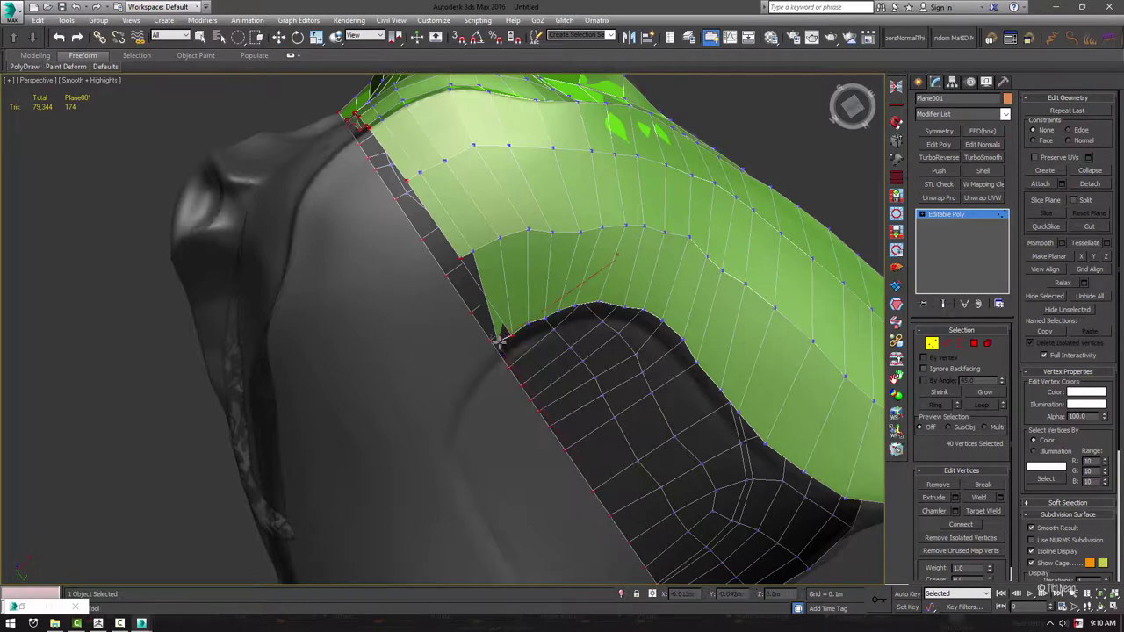
middle_click_drag(519, 331, 524, 329, "alt")
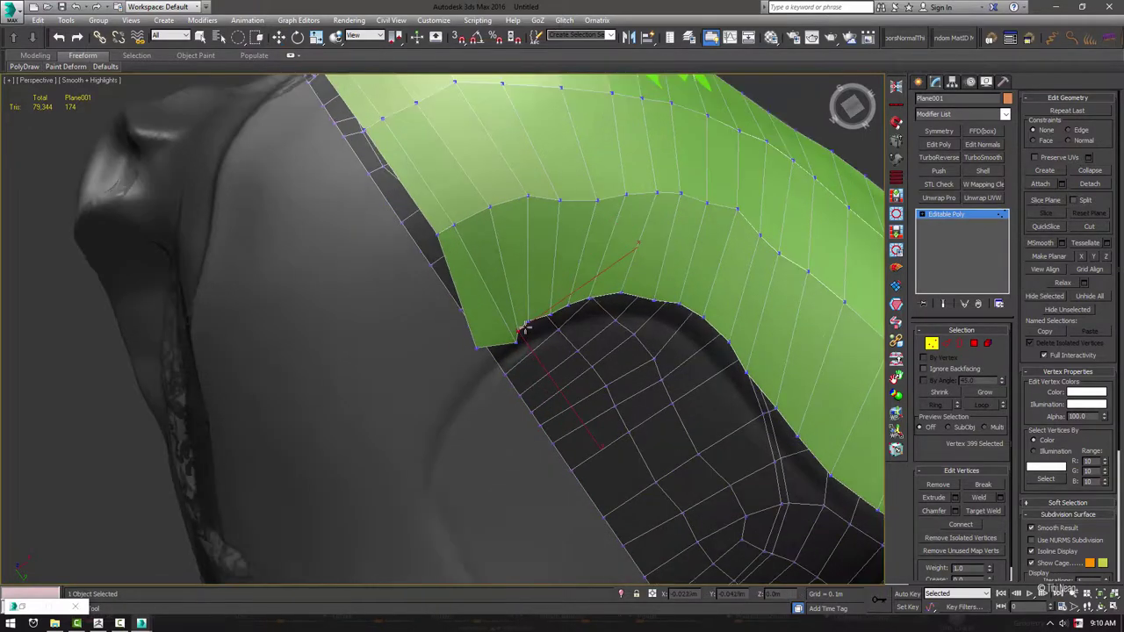
scroll(497, 341, "down", 5)
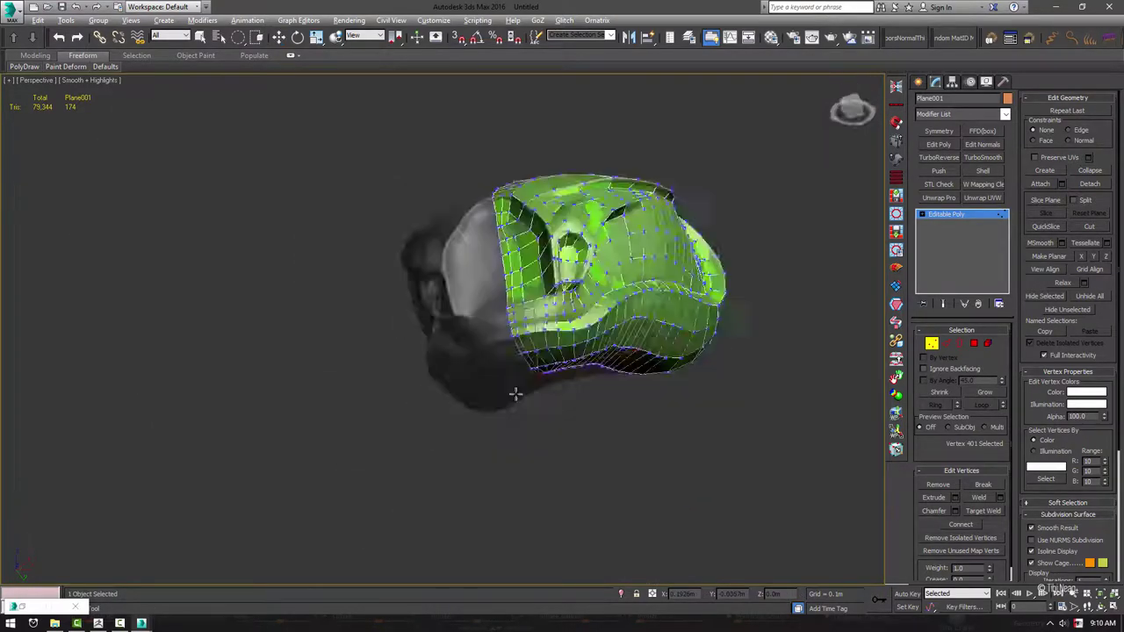
scroll(497, 340, "up", 4)
mouse_move(497, 341)
middle_mouse_down("alt")
mouse_move(351, 330)
mouse_move(492, 334)
middle_mouse_up("alt")
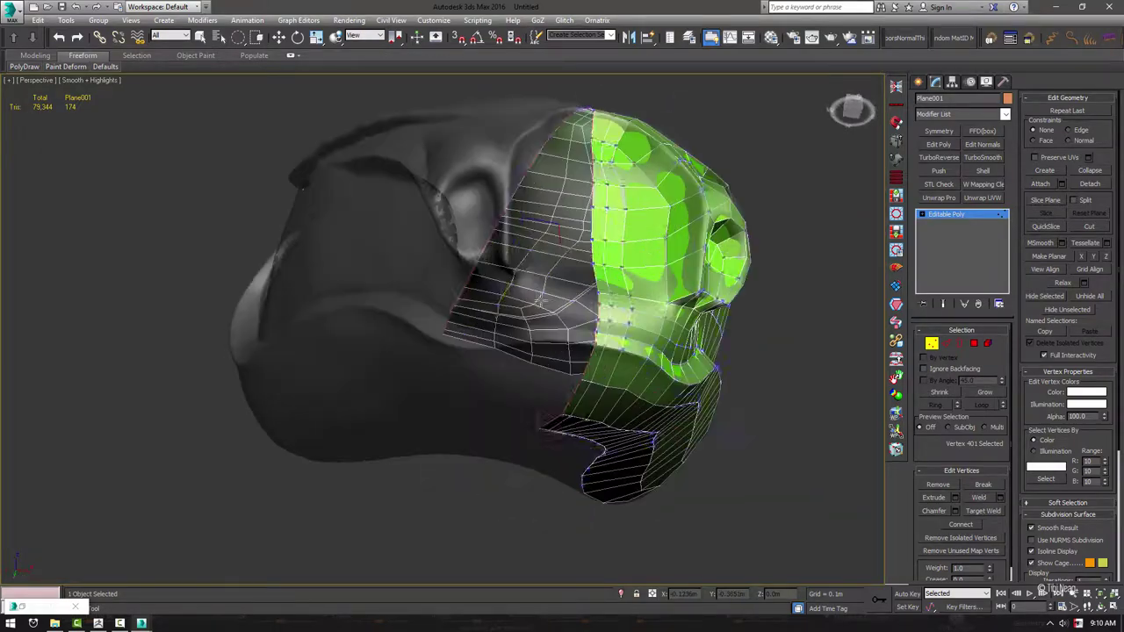
Reselect the seam edges and convert them into 40 selected vertices
key("2")
key("w")
left_click(932, 343, "ctrl")
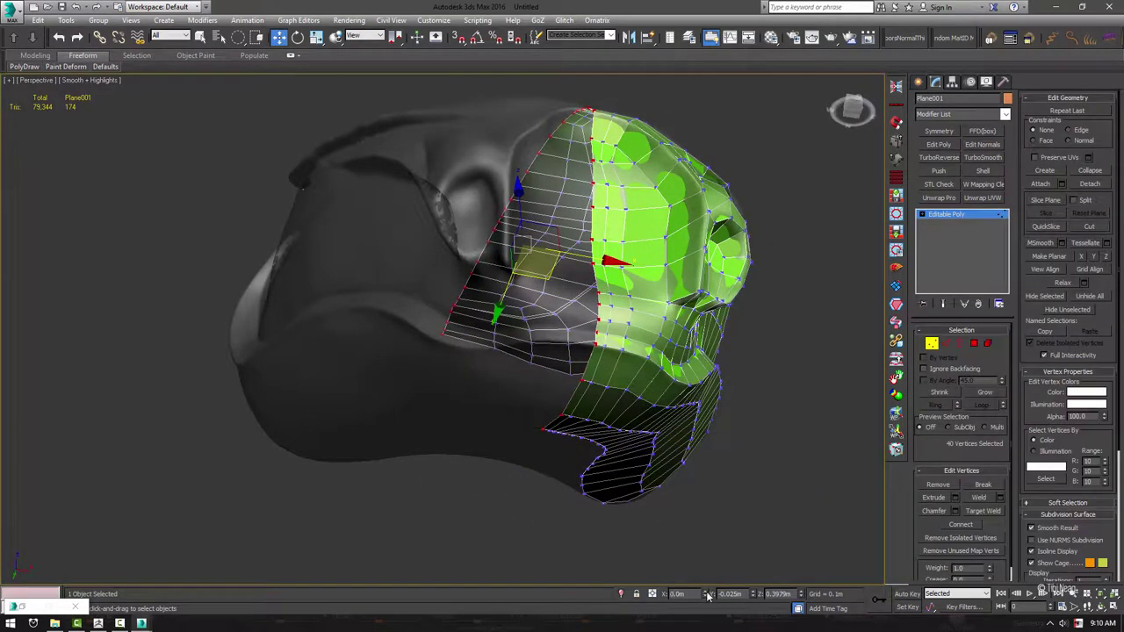
scroll(627, 376, "up", 3)
scroll(627, 376, "down", 4)
mouse_move(627, 376)
middle_mouse_down("alt")
mouse_move(610, 409)
mouse_move(431, 276)
mouse_move(358, 273)
middle_mouse_up("alt")
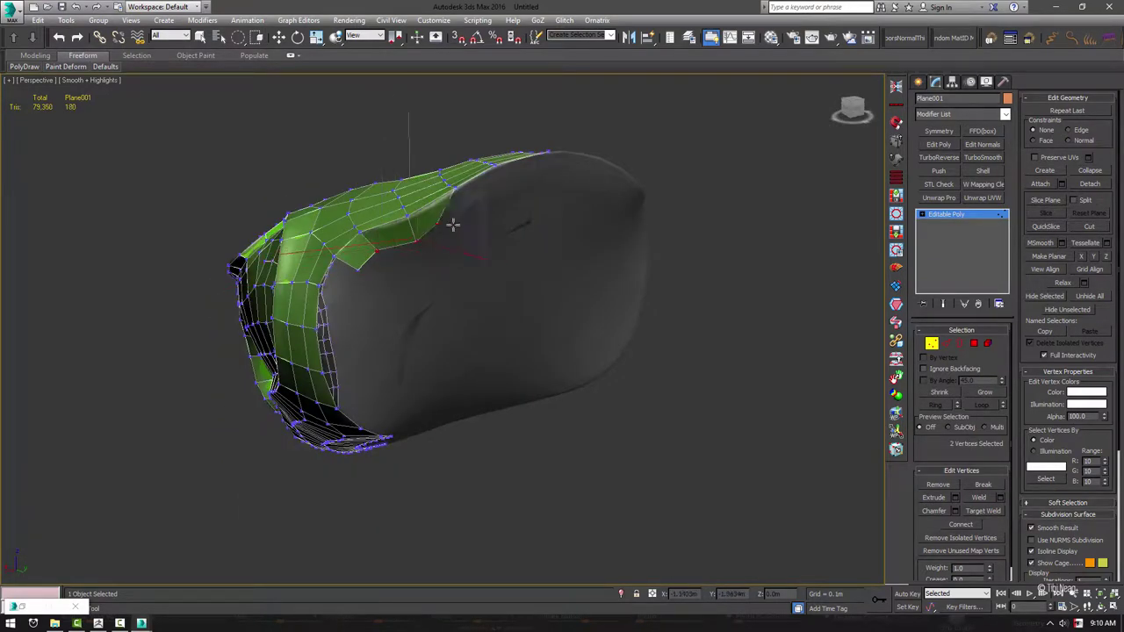
Draw new strip polygons along the head's lower curve toward the inner corner
mouse_move(454, 221)
middle_mouse_down("alt")
mouse_move(502, 205)
mouse_move(597, 207)
middle_mouse_up("alt")
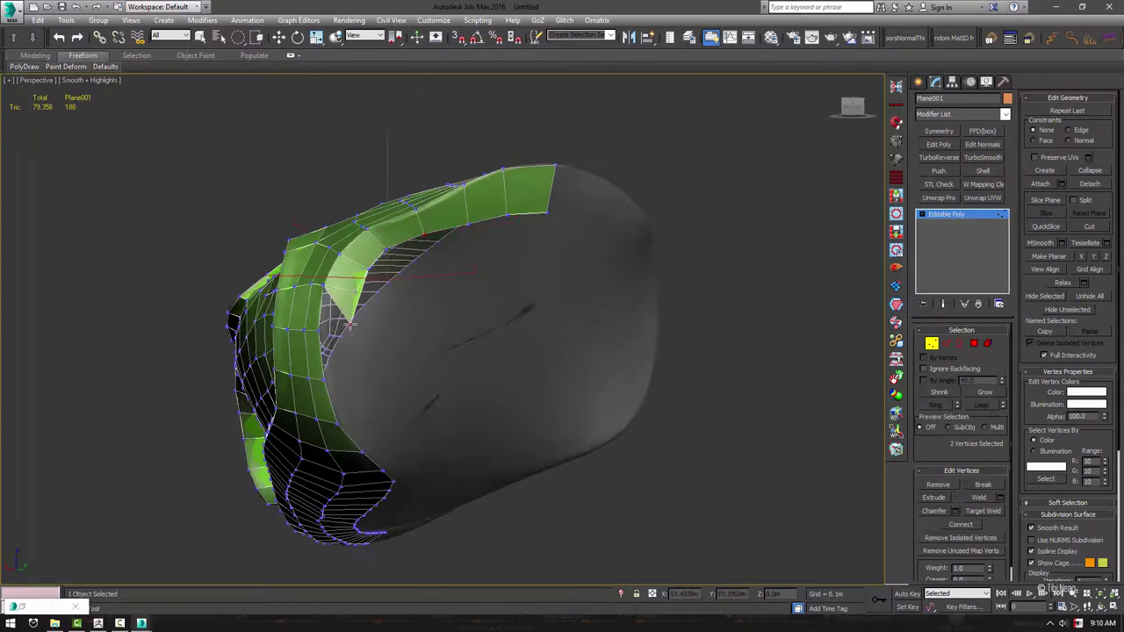
mouse_move(378, 263)
middle_mouse_down("alt")
mouse_move(445, 248)
mouse_move(497, 314)
middle_mouse_up("alt")
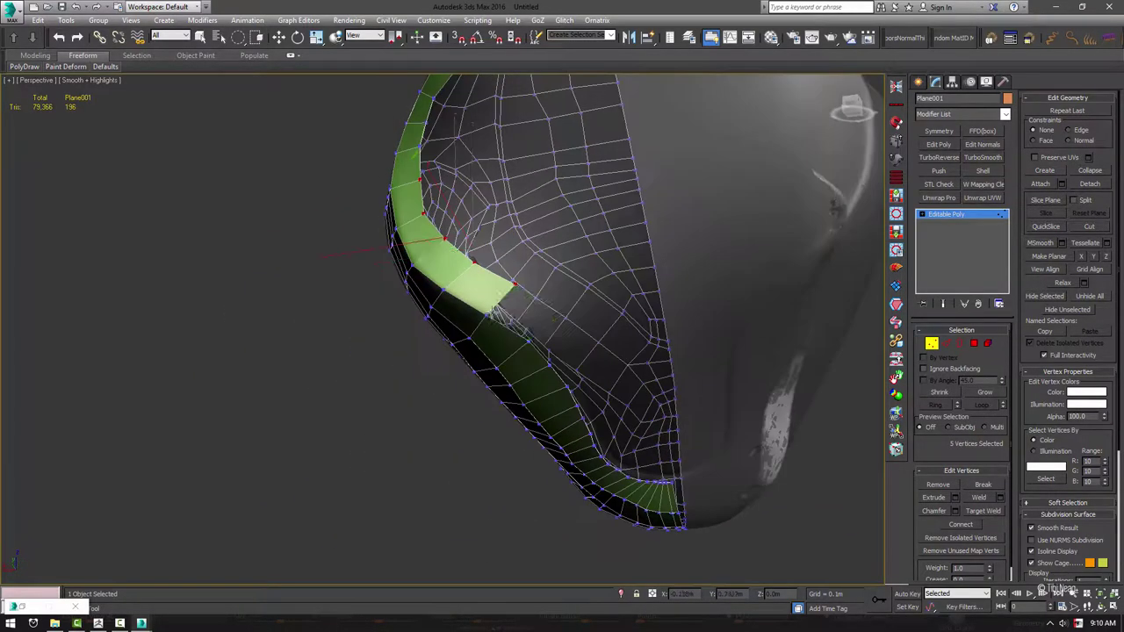
left_click_drag(497, 313, 575, 336)
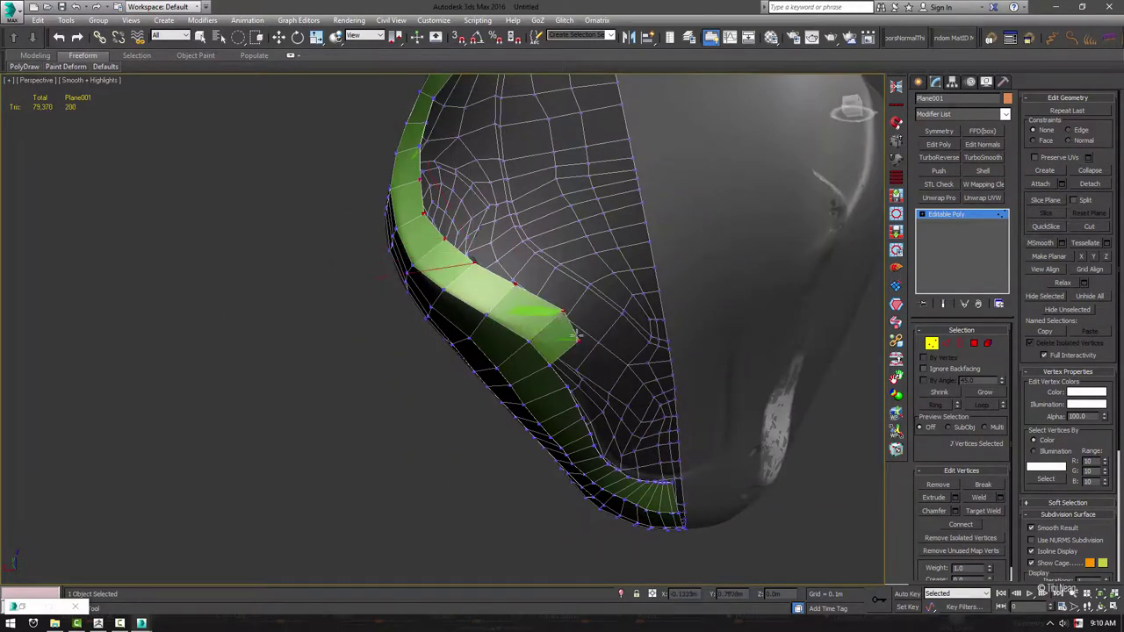
middle_click_drag(569, 345, 548, 369, "alt")
middle_click_drag(626, 381, 596, 373, "alt")
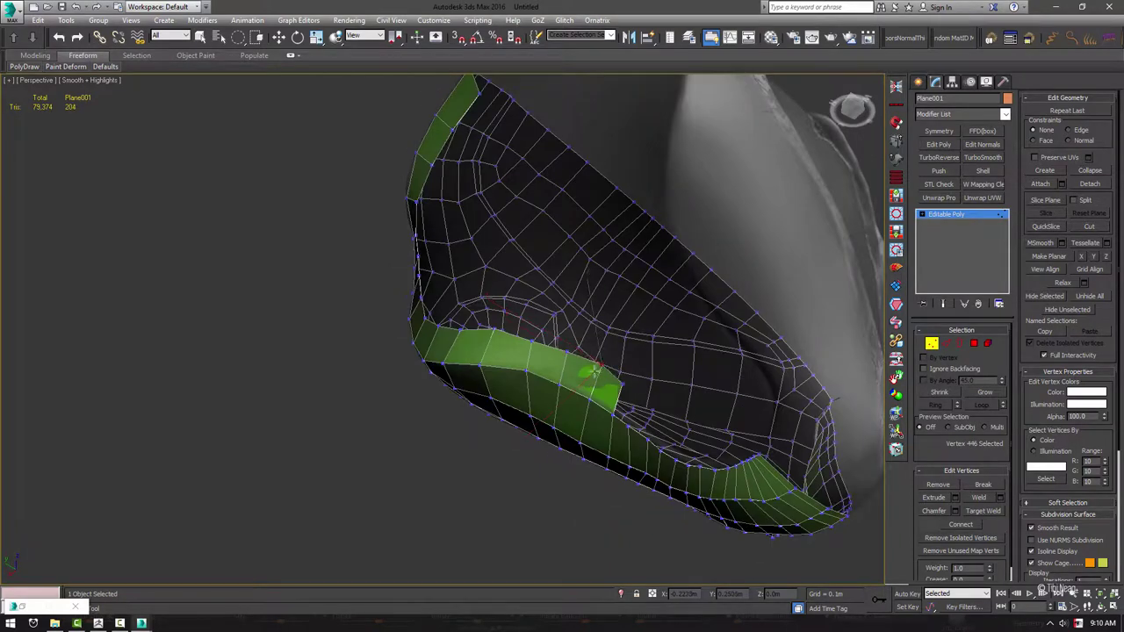
scroll(633, 400, "up", 3)
left_click_drag(607, 406, 627, 402)
middle_click_drag(627, 401, 512, 390, "alt")
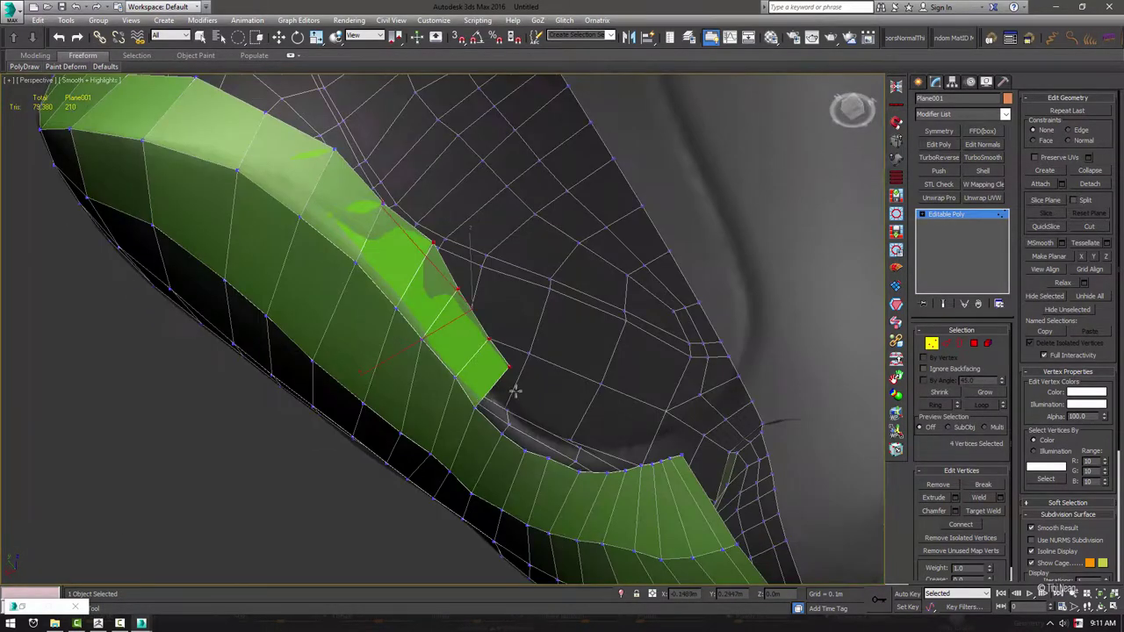
mouse_move(503, 432)
left_mouse_down()
mouse_move(577, 422)
mouse_move(611, 432)
left_mouse_up()
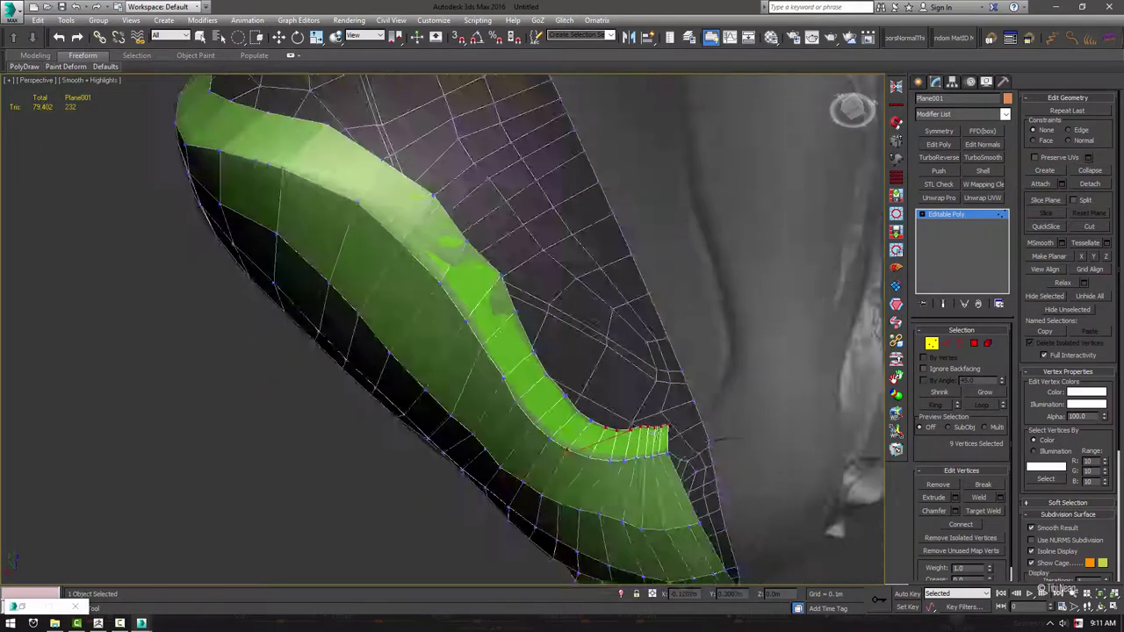
Add more faces along the strip's inner edge around the opening's curved tip, reaching 274 triangles
mouse_move(668, 420)
middle_mouse_down("alt")
mouse_move(591, 436)
mouse_move(604, 428)
middle_mouse_up("alt")
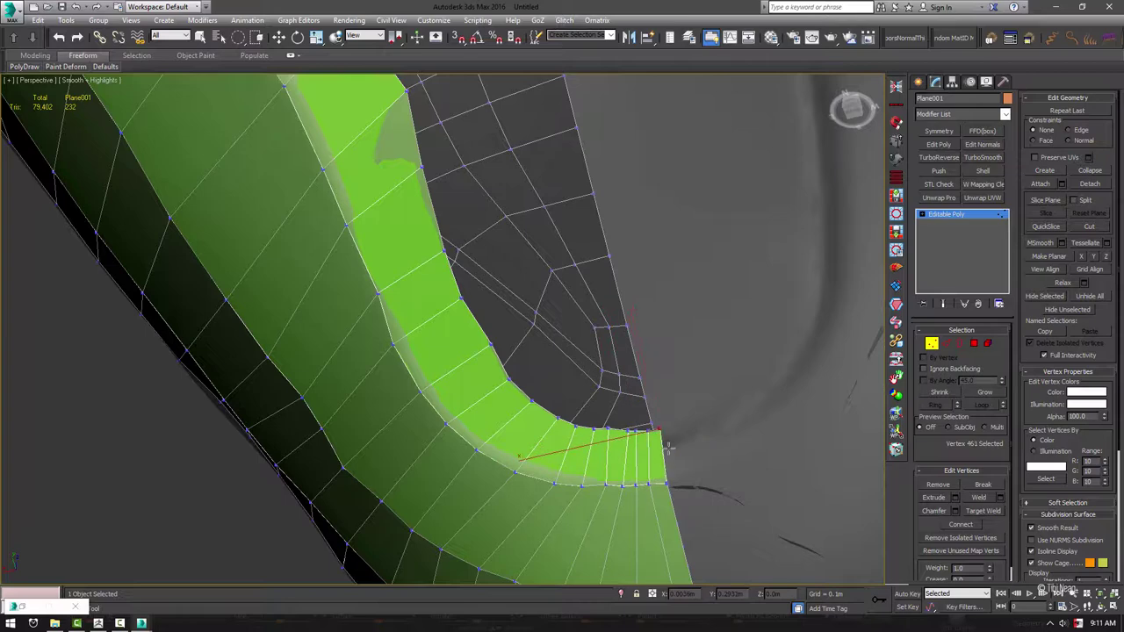
scroll(646, 439, "down", 5)
scroll(375, 117, "up", 5)
middle_click_drag(376, 118, 465, 294, "alt")
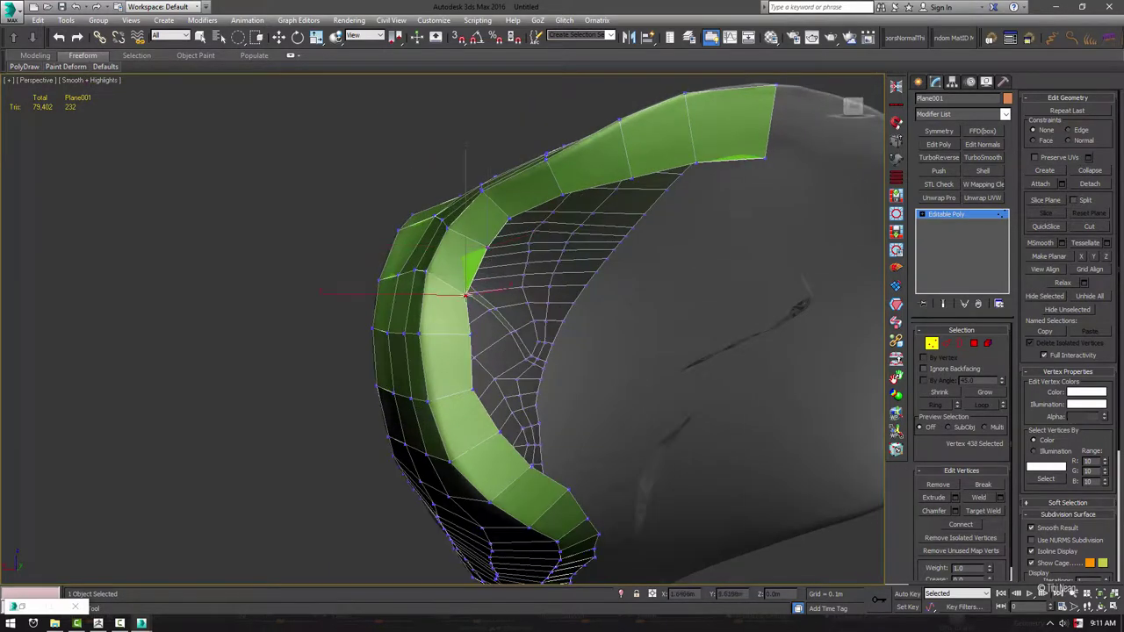
scroll(635, 173, "down", 5)
scroll(562, 188, "up", 5)
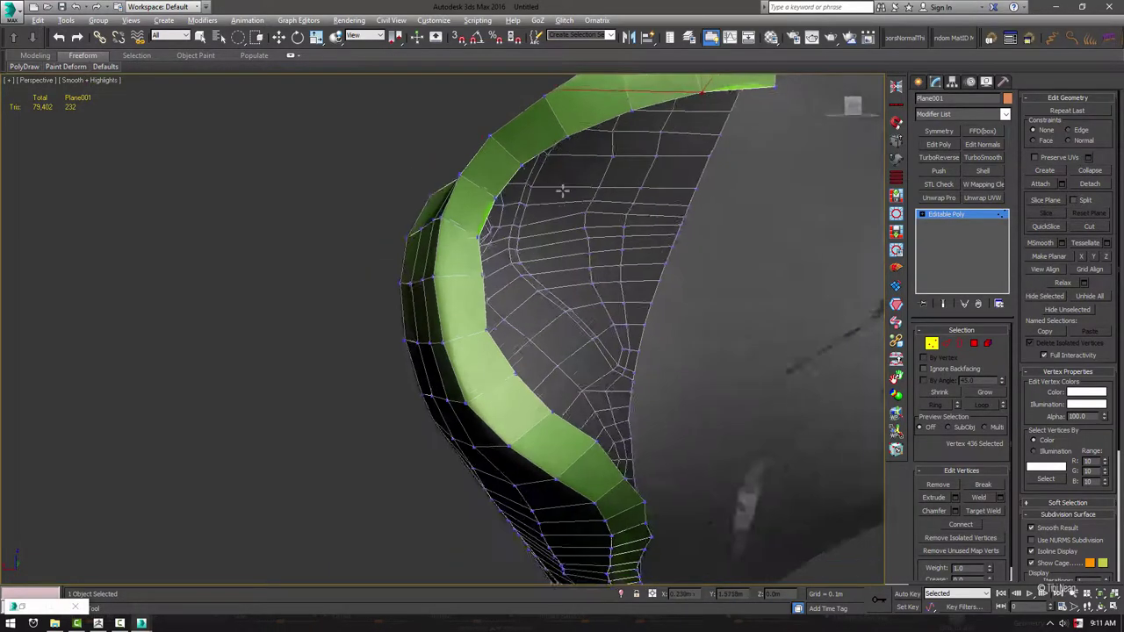
mouse_move(562, 188)
middle_mouse_down("alt")
mouse_move(527, 228)
mouse_move(496, 302)
middle_mouse_up("alt")
left_click(508, 256)
left_click(489, 264)
left_click(532, 307)
left_click(537, 306)
left_click(496, 302)
left_click(496, 302)
scroll(502, 326, "up", 3)
scroll(501, 346, "up", 2)
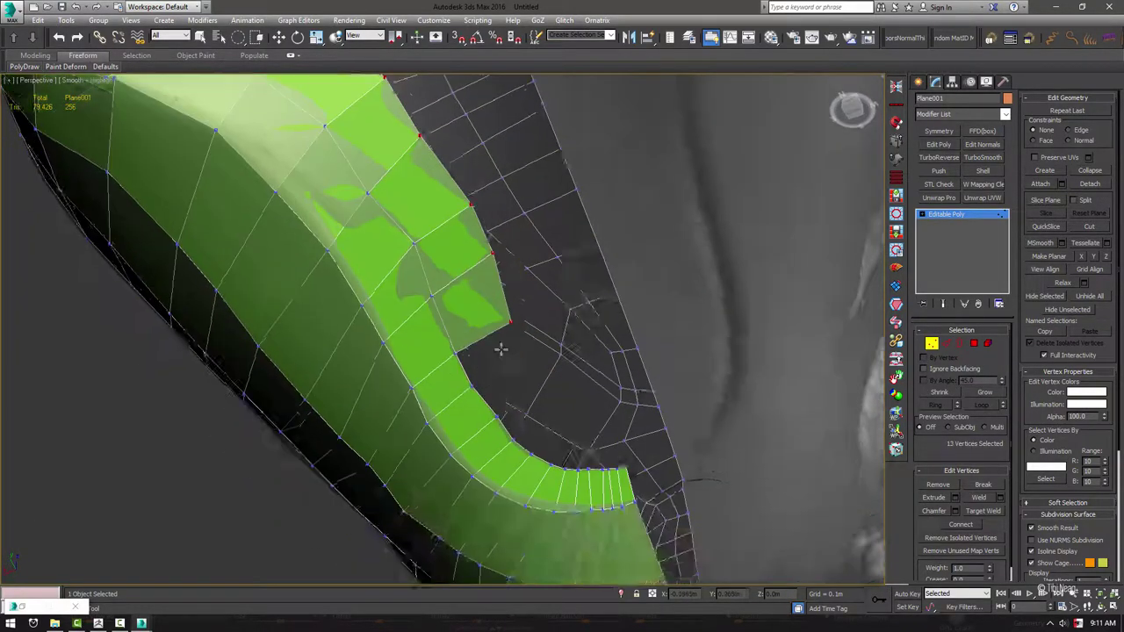
scroll(501, 346, "down", 8)
scroll(501, 391, "up", 2)
scroll(516, 441, "up", 5)
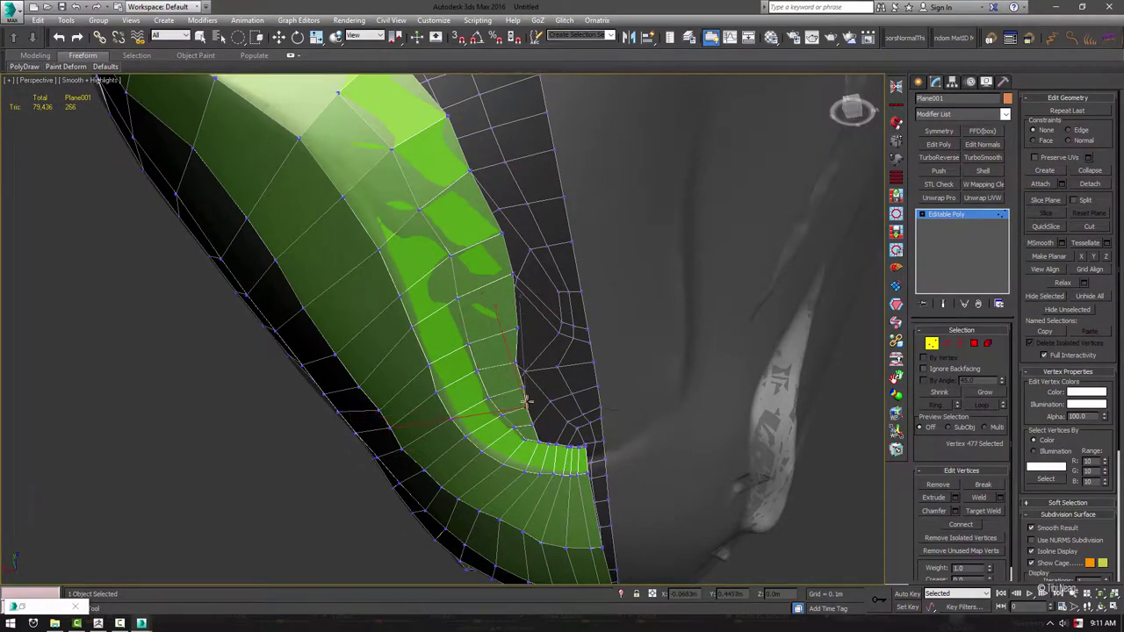
scroll(532, 378, "up", 5)
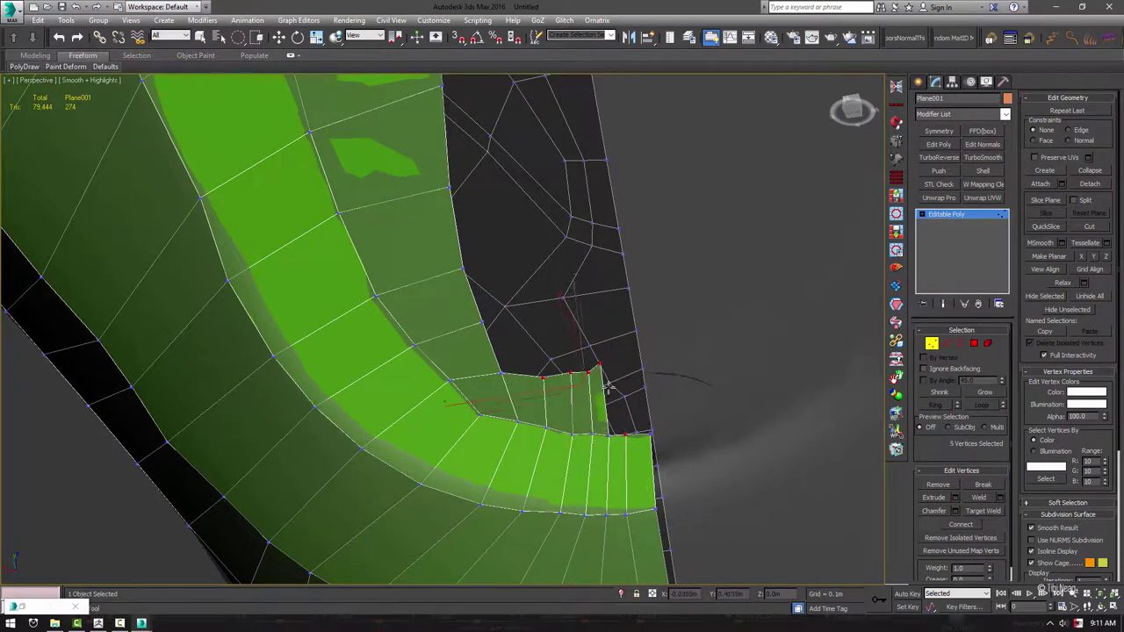
Move the strip's corner vertices up and left to tidy its inner edge
middle_click_drag(627, 371, 535, 377, "alt")
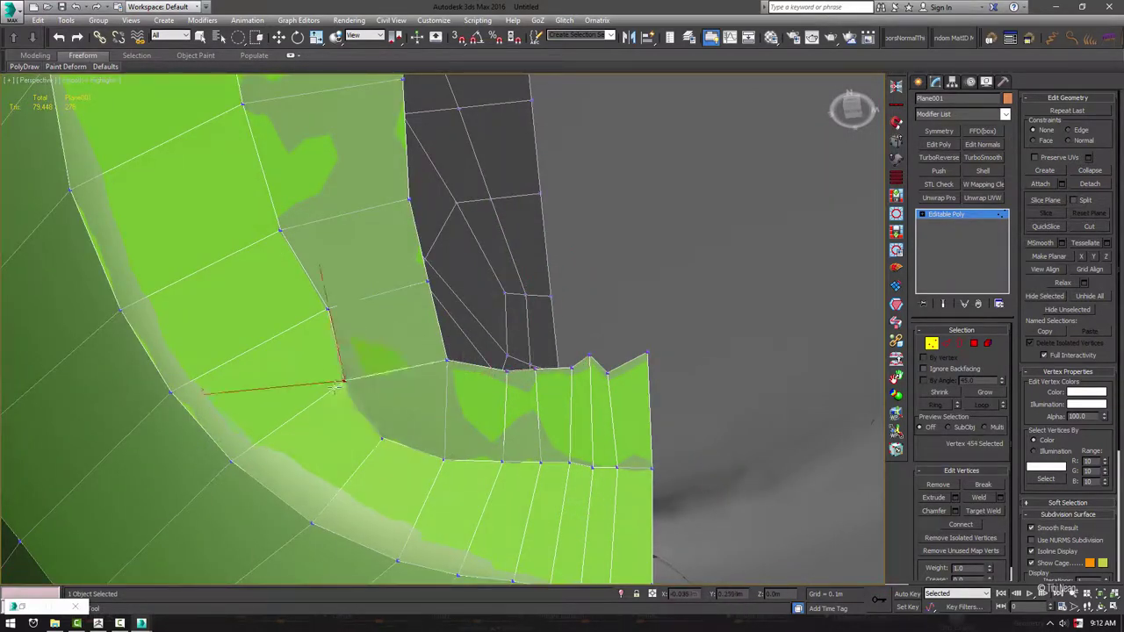
left_click_drag(444, 459, 325, 263)
middle_click_drag(325, 264, 369, 290, "alt")
left_click_drag(290, 431, 310, 457)
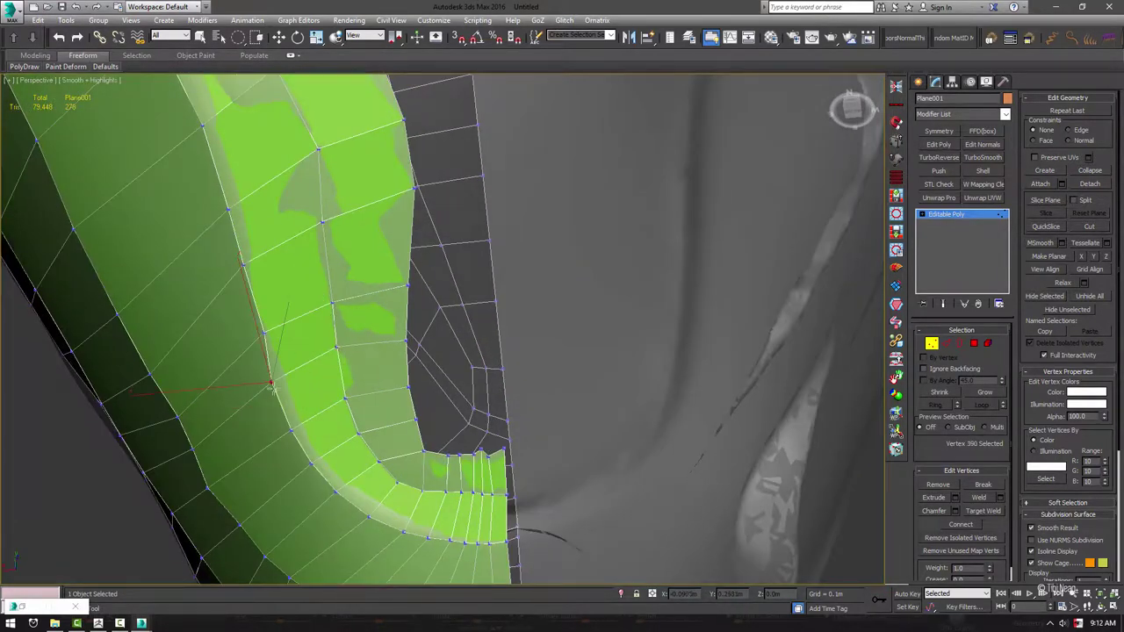
left_click(396, 519)
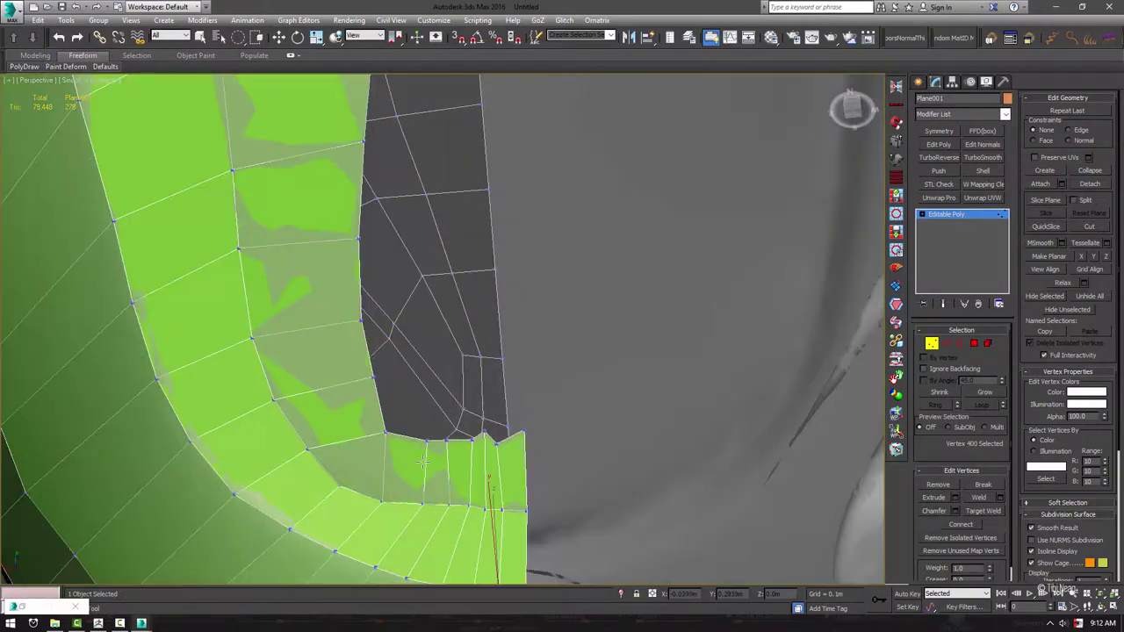
scroll(466, 496, "up", 2)
left_click(339, 477)
left_click_drag(339, 477, 483, 510)
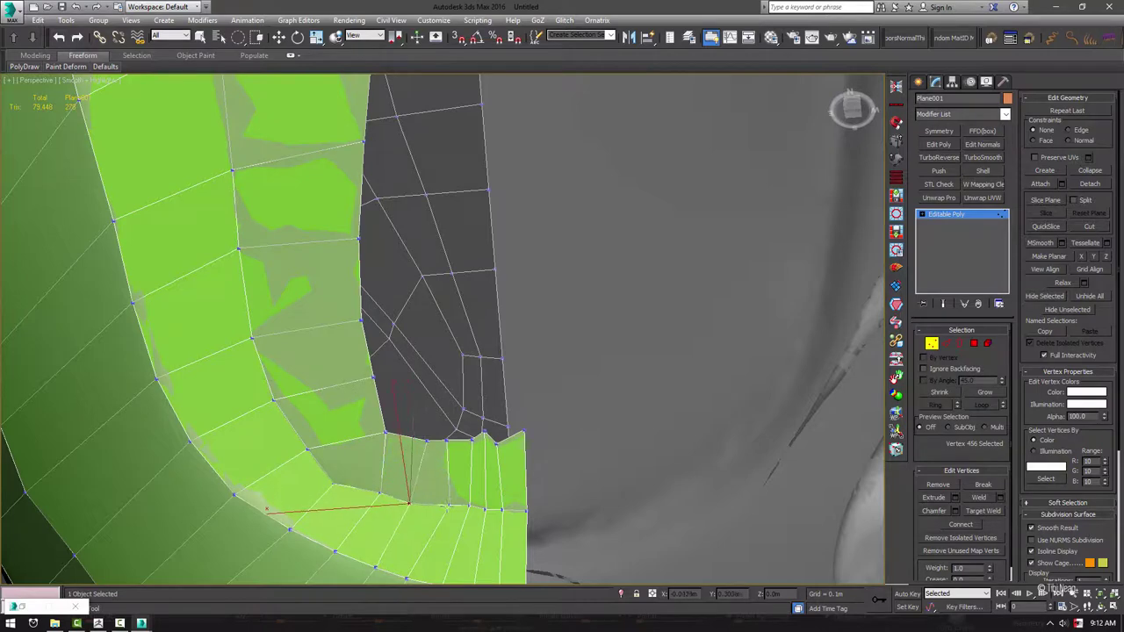
left_click(502, 518)
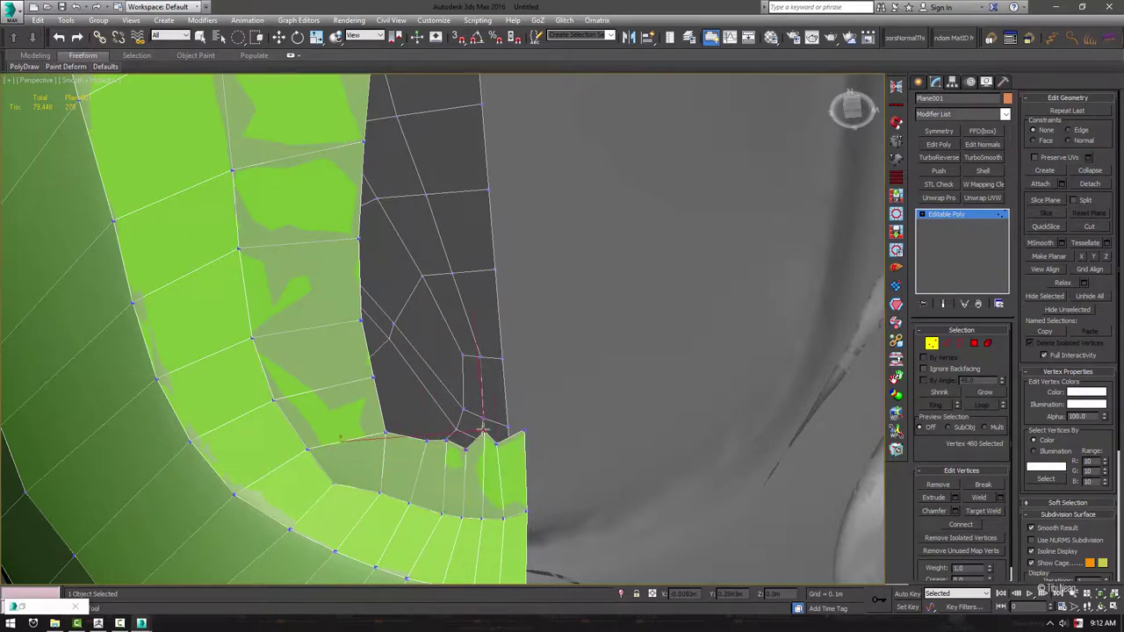
Fill the gap under the upper patch with quads and close the notch, reaching 328 triangles
mouse_move(500, 441)
middle_mouse_down("alt")
mouse_move(446, 361)
mouse_move(436, 148)
mouse_move(347, 276)
mouse_move(421, 342)
middle_mouse_up("alt")
left_click(411, 176)
left_click(340, 279)
left_click(354, 305)
mouse_move(387, 383)
middle_mouse_down("alt")
mouse_move(422, 229)
mouse_move(474, 229)
mouse_move(507, 251)
middle_mouse_up("alt")
left_click(411, 219, "ctrl")
left_click_drag(369, 285, 506, 283, "shift")
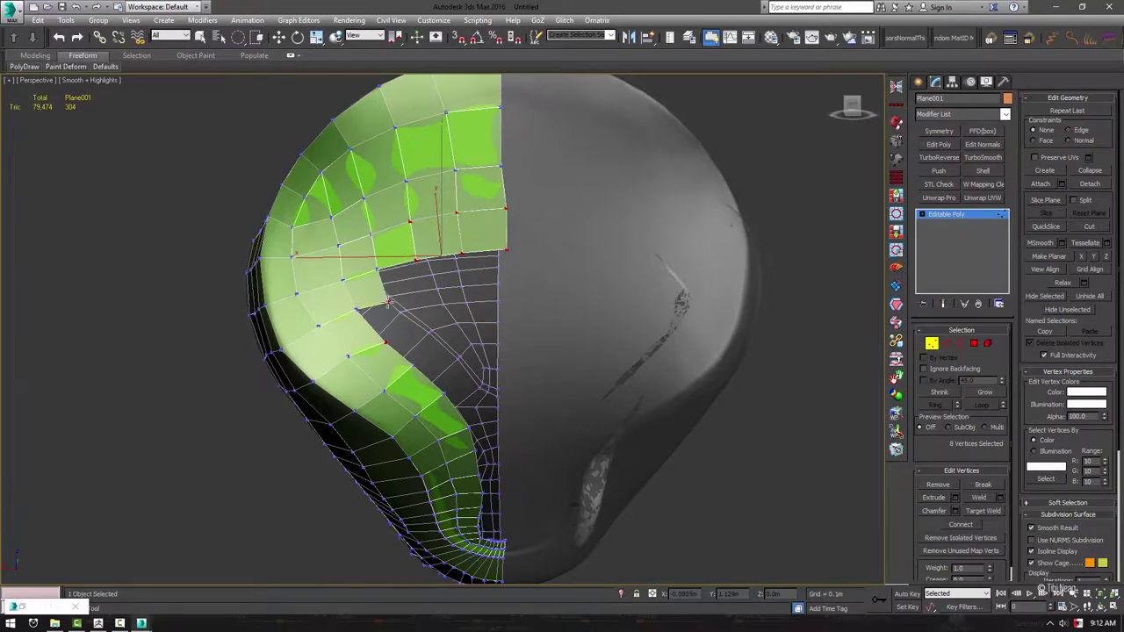
mouse_move(506, 284)
middle_mouse_down("alt")
mouse_move(457, 264)
mouse_move(429, 274)
mouse_move(439, 351)
middle_mouse_up("alt")
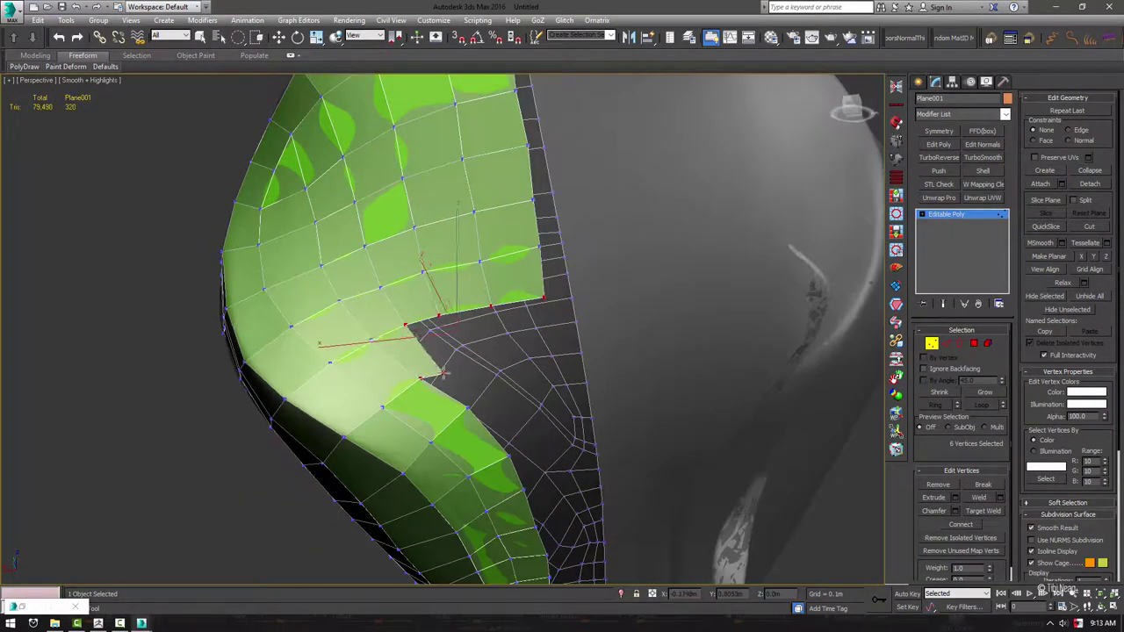
mouse_move(439, 352)
left_mouse_down()
mouse_move(442, 369)
mouse_move(492, 347)
left_mouse_up()
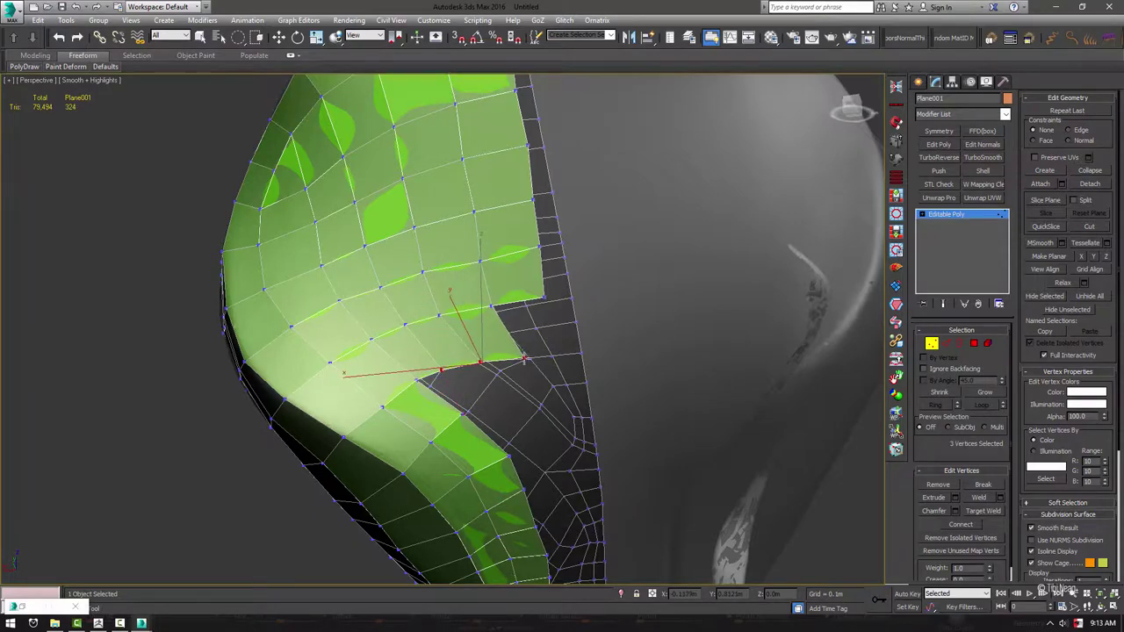
middle_click_drag(492, 347, 533, 337, "alt")
scroll(533, 336, "up", 3)
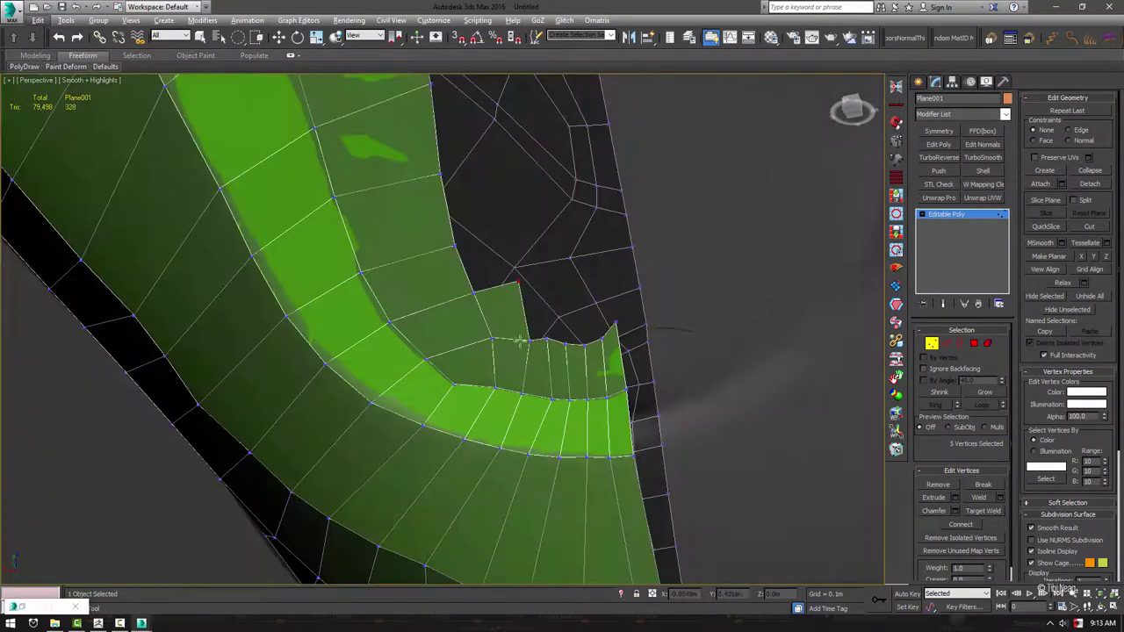
scroll(593, 341, "down", 3)
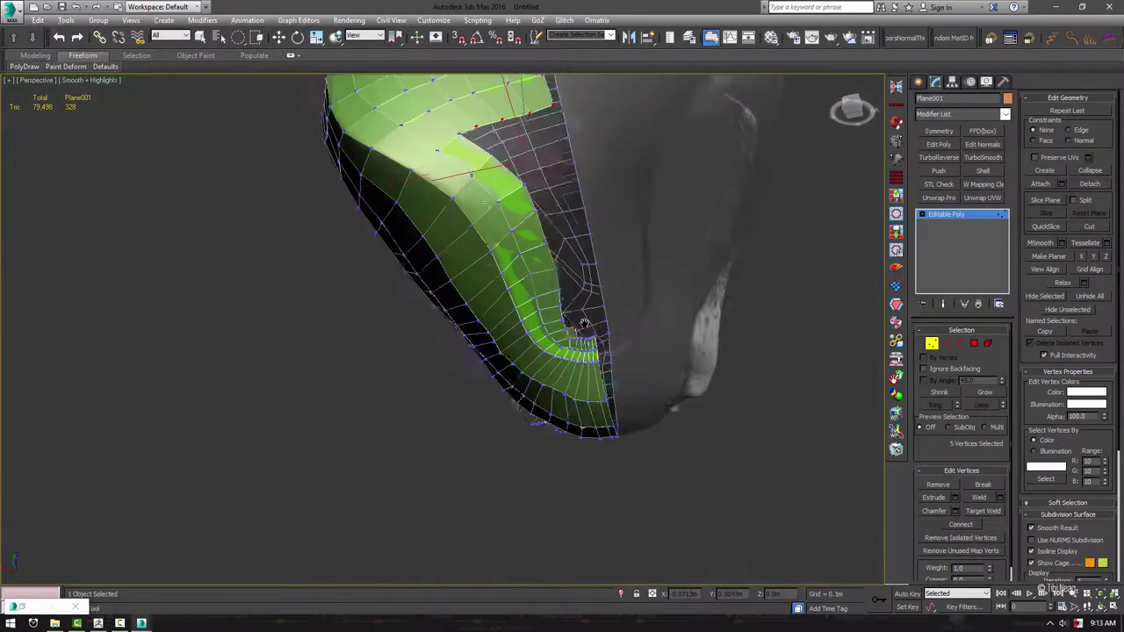
middle_click_drag(592, 342, 547, 498, "alt")
middle_click_drag(538, 368, 530, 309, "alt")
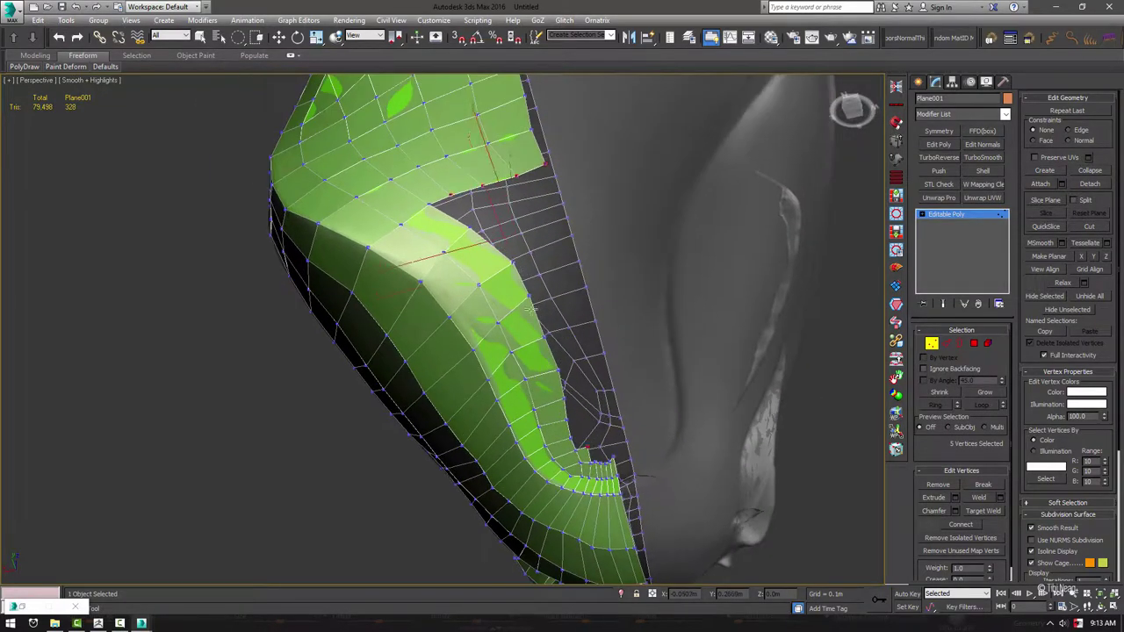
Bridge the two edges across the gap and connect the new polygons with an edge
key("w")
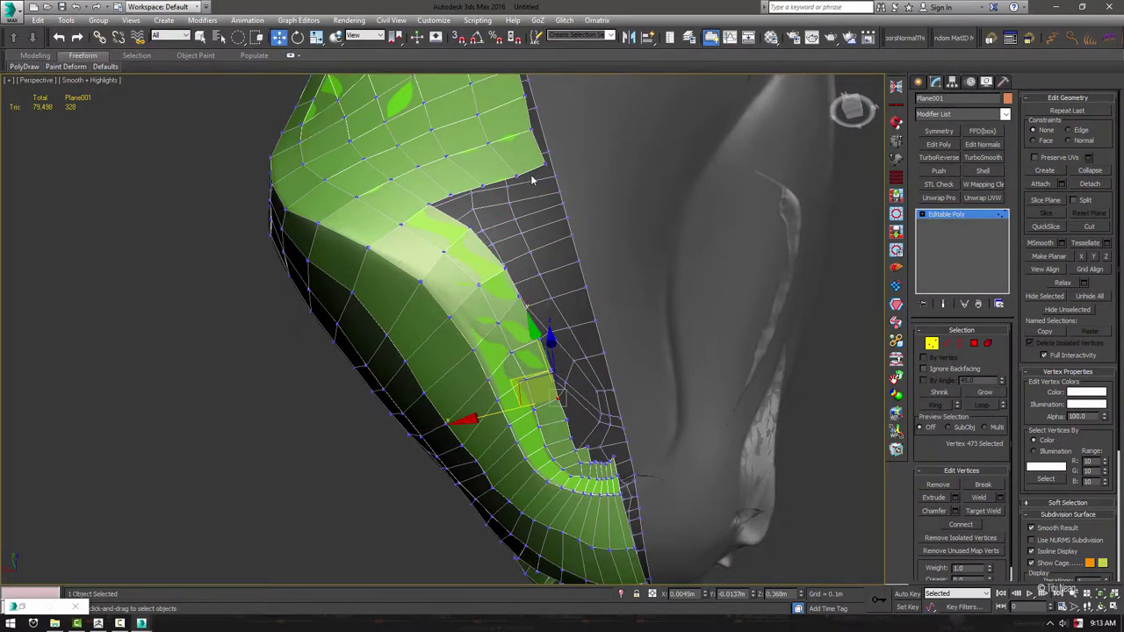
key("2")
key("q")
left_click(608, 450)
left_click(1041, 165)
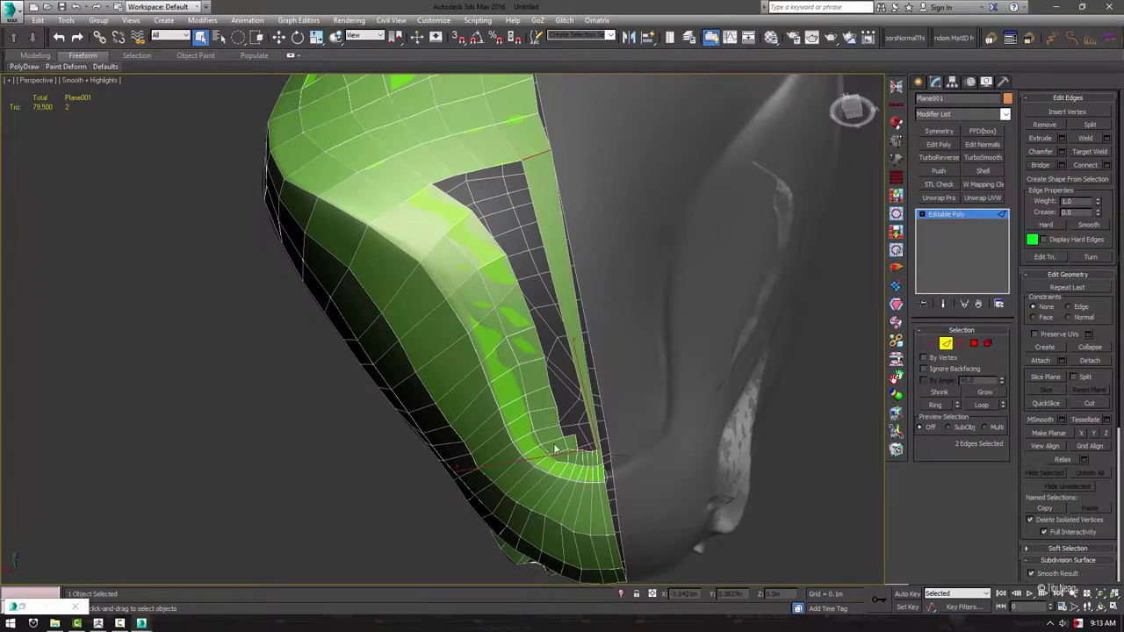
left_click(569, 263)
left_click(1107, 165)
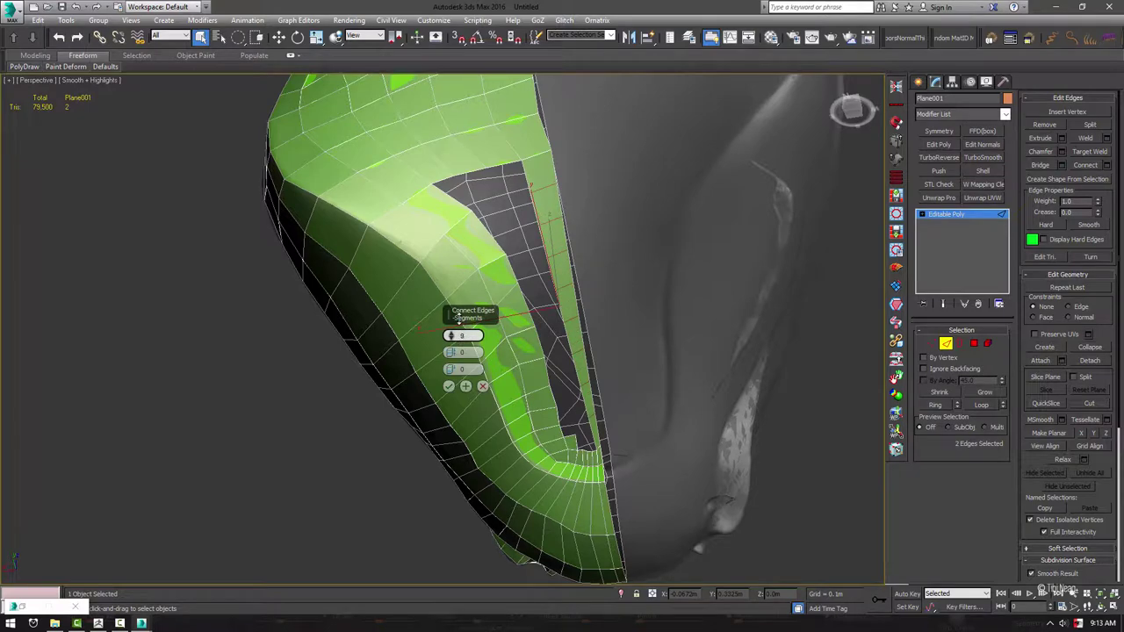
left_click(448, 386)
key("2")
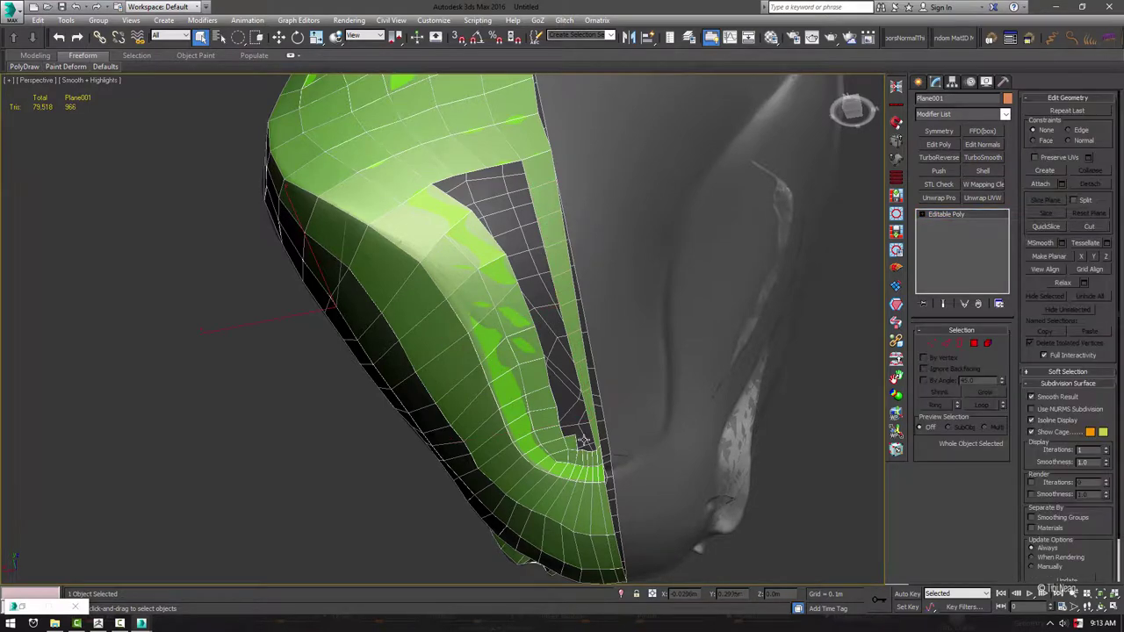
scroll(584, 442, "up", 3)
key("1")
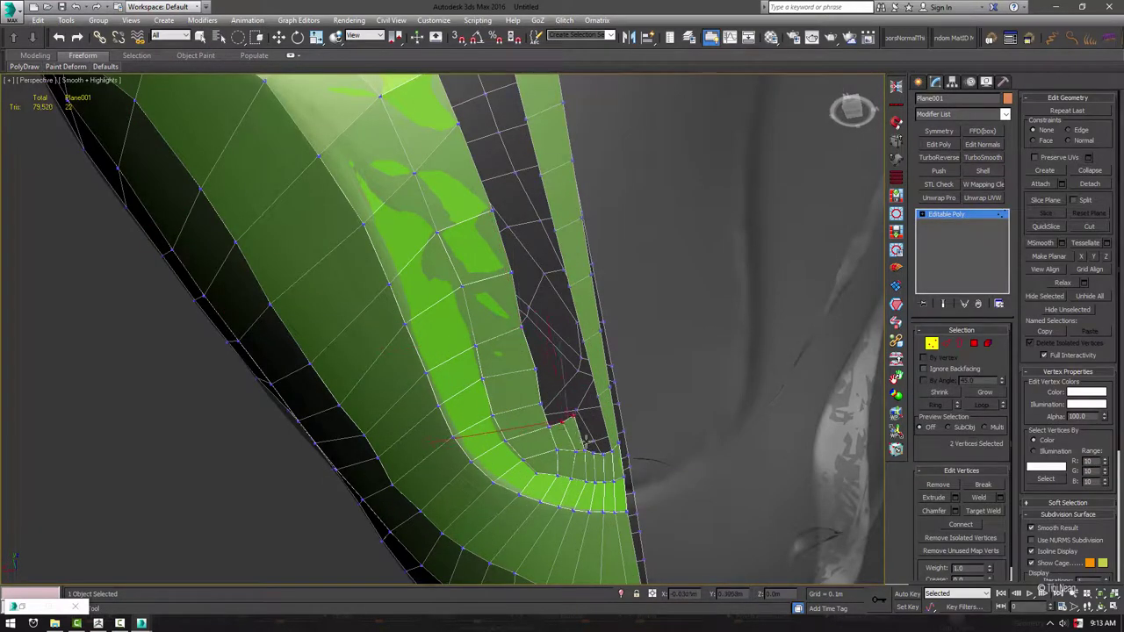
Adjust a vertex and select the border loop around the hole
middle_click_drag(580, 351, 615, 351, "alt")
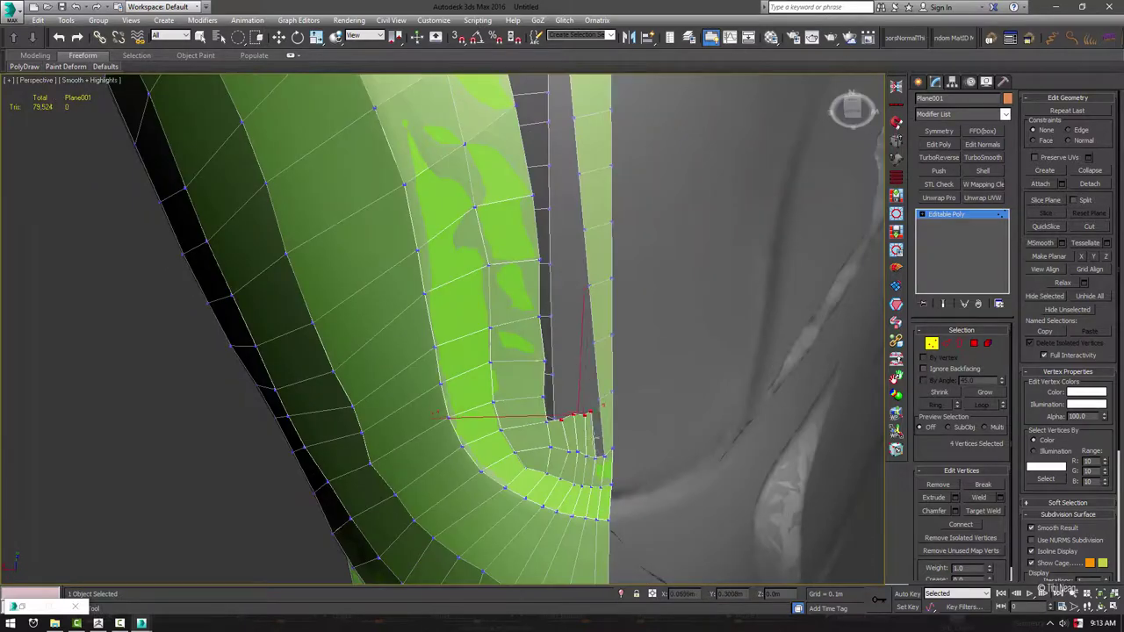
scroll(591, 433, "up", 2)
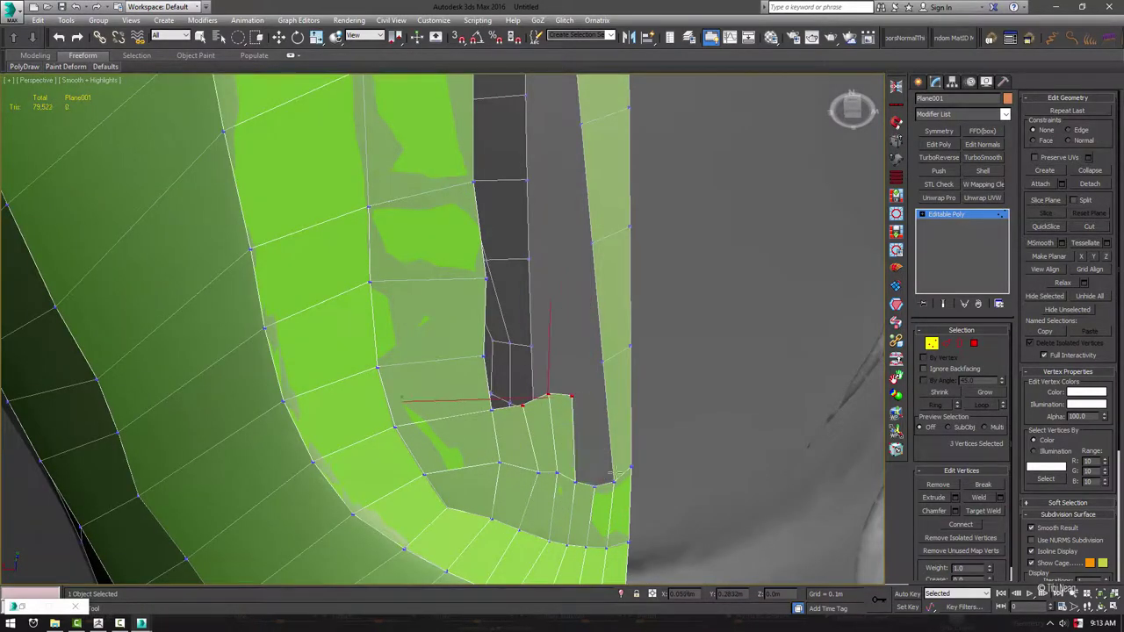
mouse_move(615, 471)
middle_mouse_down("alt")
mouse_move(482, 527)
mouse_move(571, 456)
mouse_move(514, 418)
mouse_move(527, 351)
mouse_move(511, 219)
middle_mouse_up("alt")
left_click(579, 437, "ctrl")
key("w")
left_click(538, 466)
key("2")
key("3")
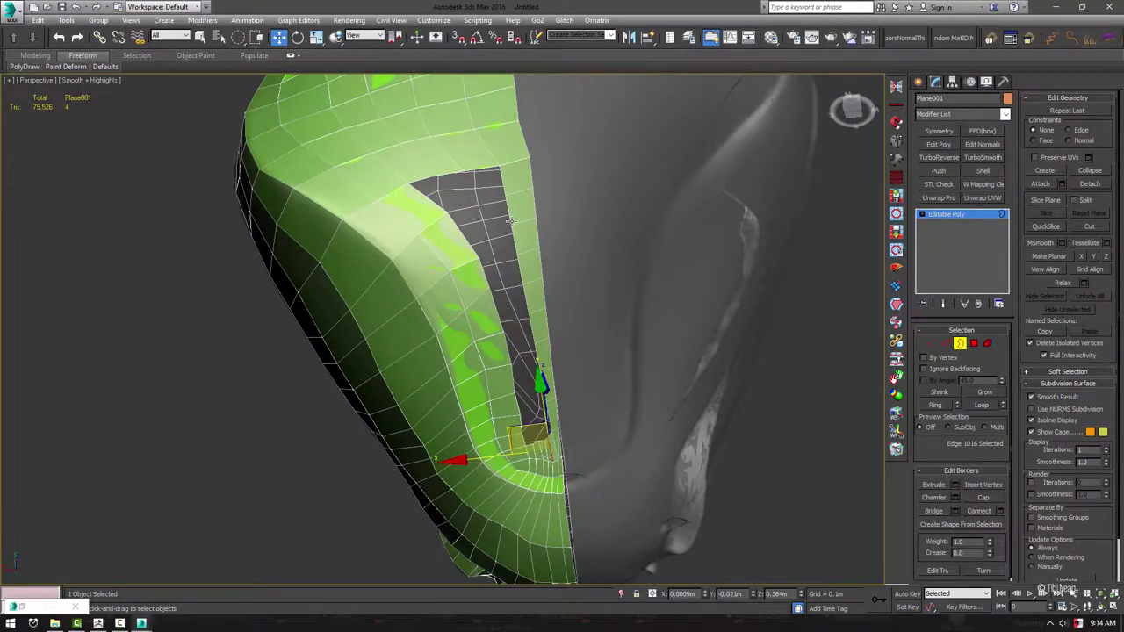
left_click(475, 169)
scroll(527, 461, "up", 4)
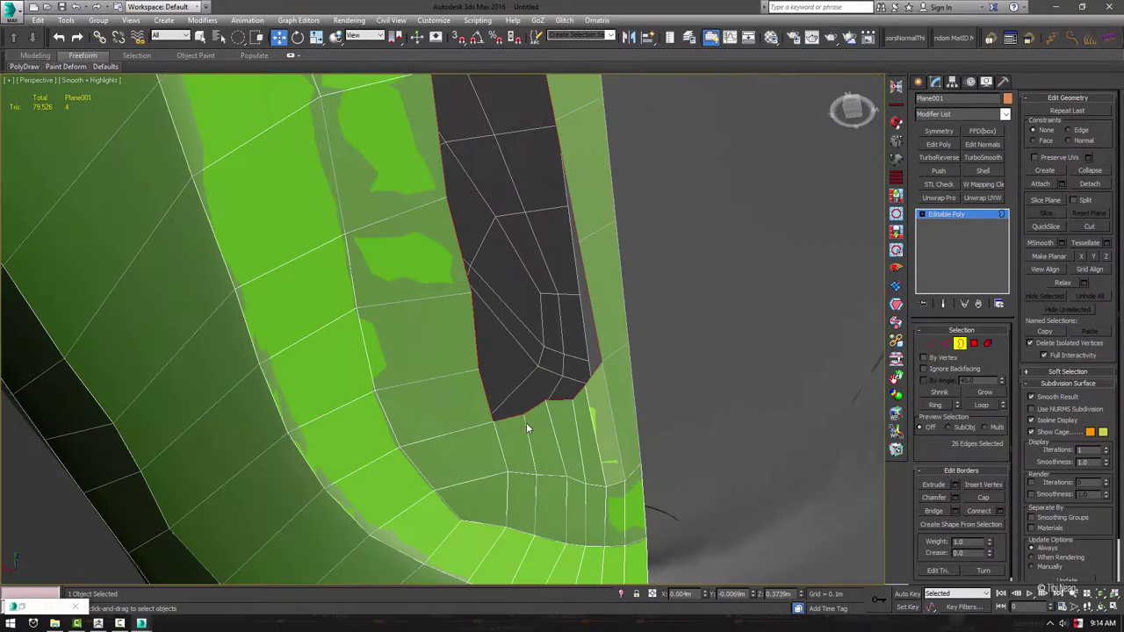
middle_click_drag(584, 431, 383, 269, "alt")
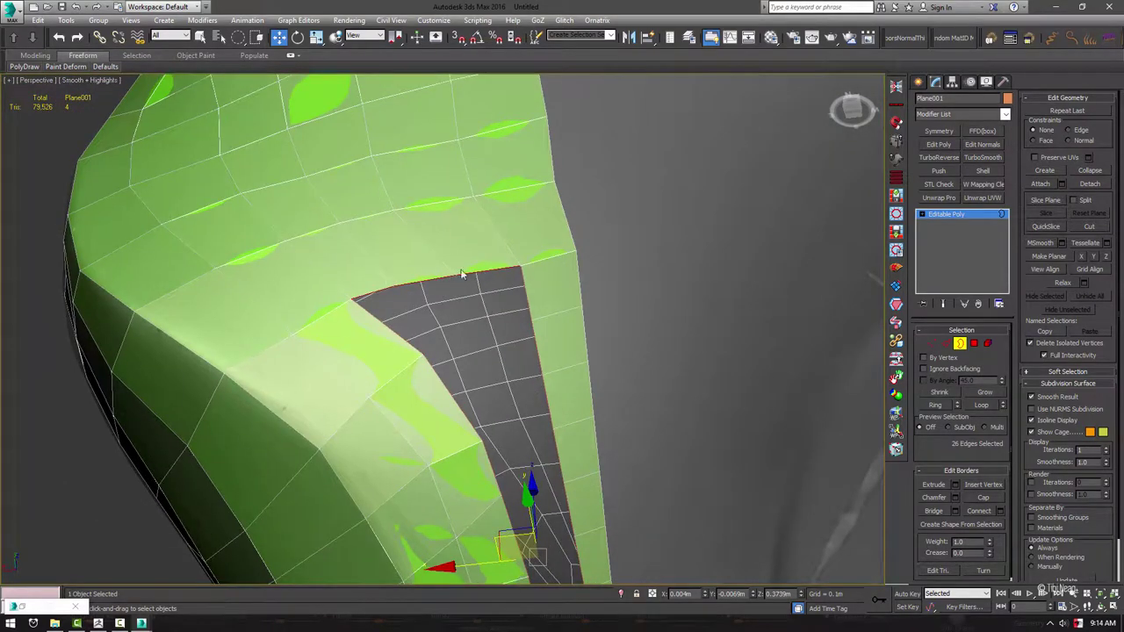
Select the edge ring across the rim strip and connect one new edge loop through it
key("2")
left_click(463, 269)
left_click(457, 215, "shift")
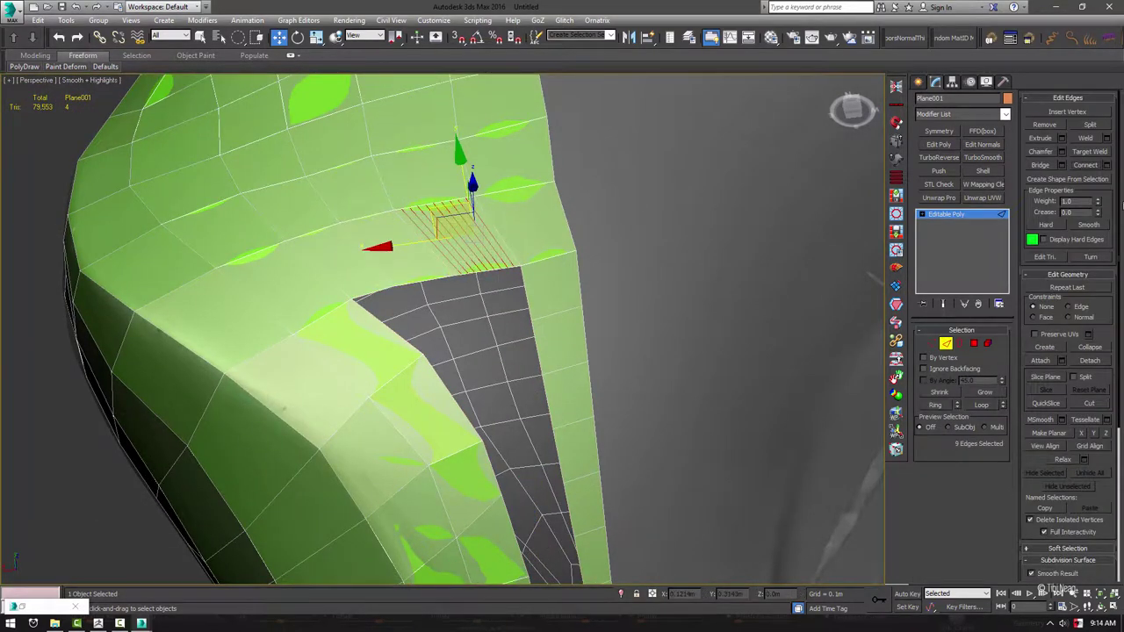
key("ctrl+shift+e")
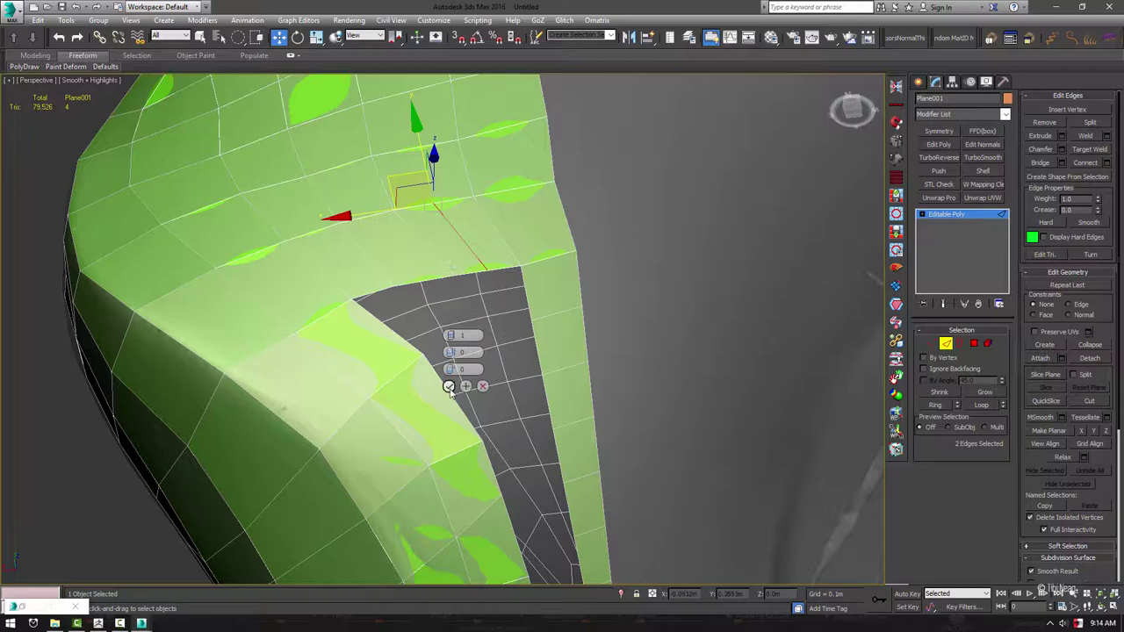
left_click(448, 386)
left_click(426, 281)
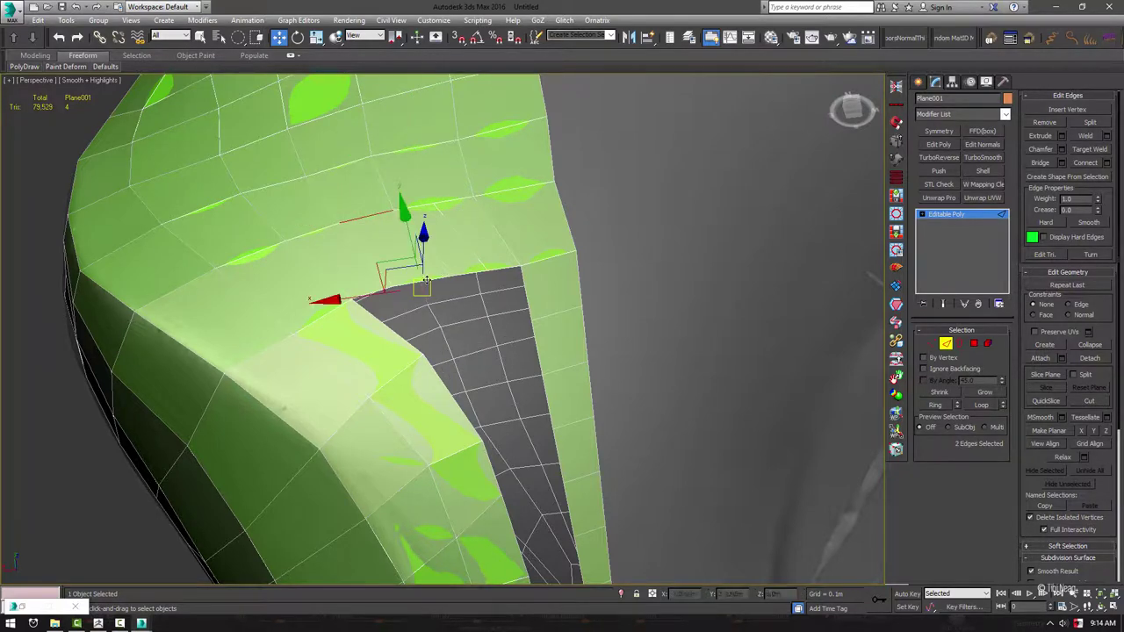
left_click(376, 233)
middle_click_drag(378, 233, 508, 227, "alt")
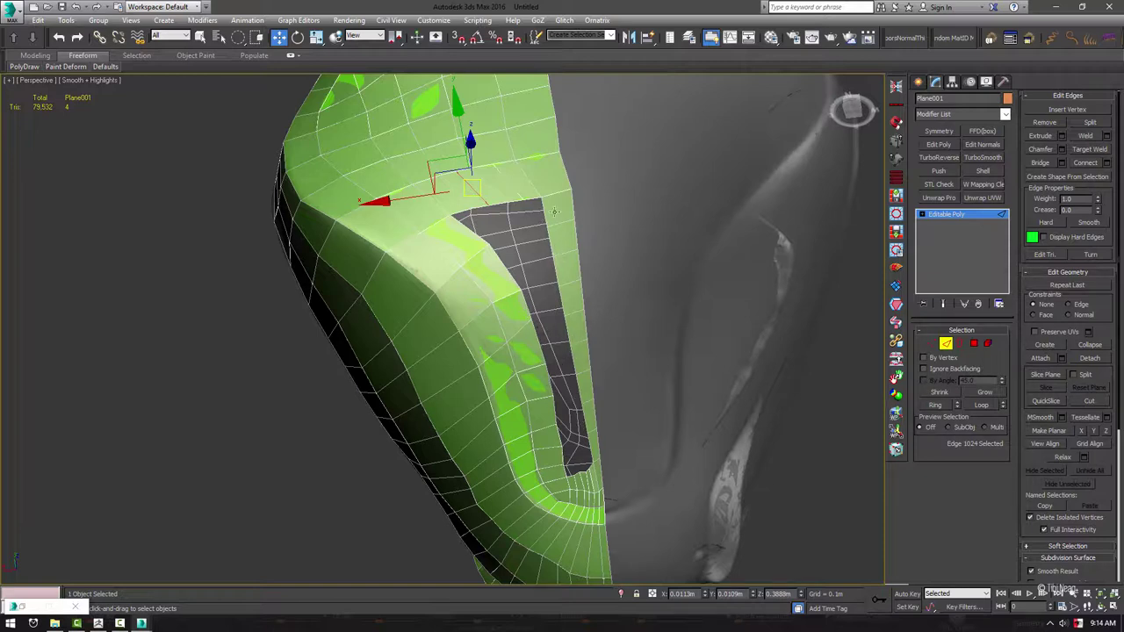
Select the hole's border and bring up the Cap Holes caddy
key("3")
left_click(572, 212)
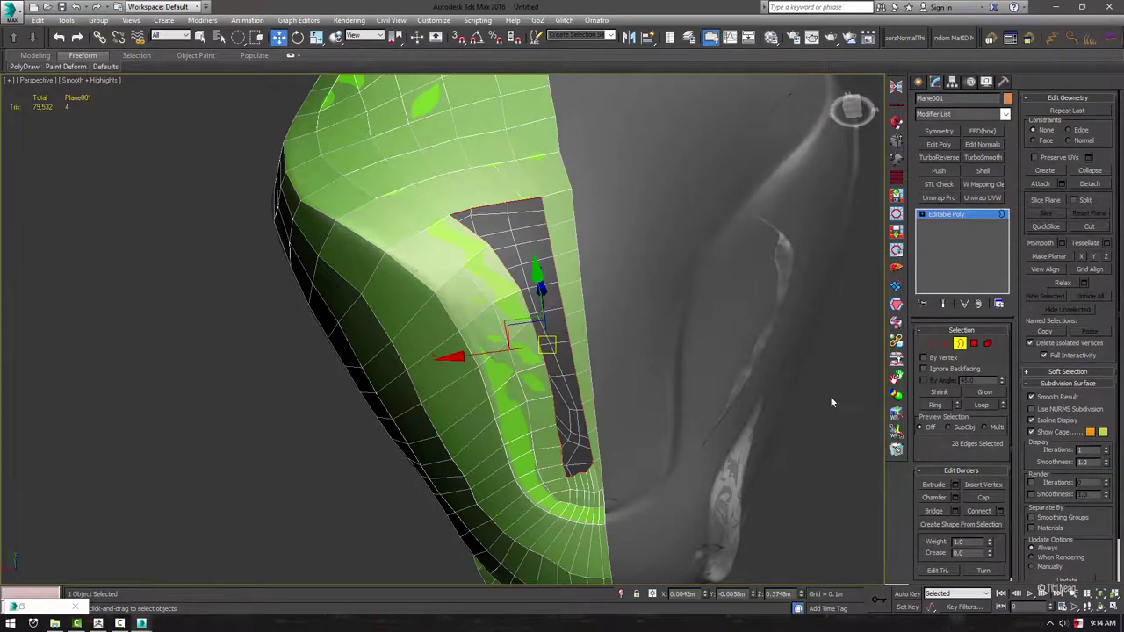
left_click(896, 268)
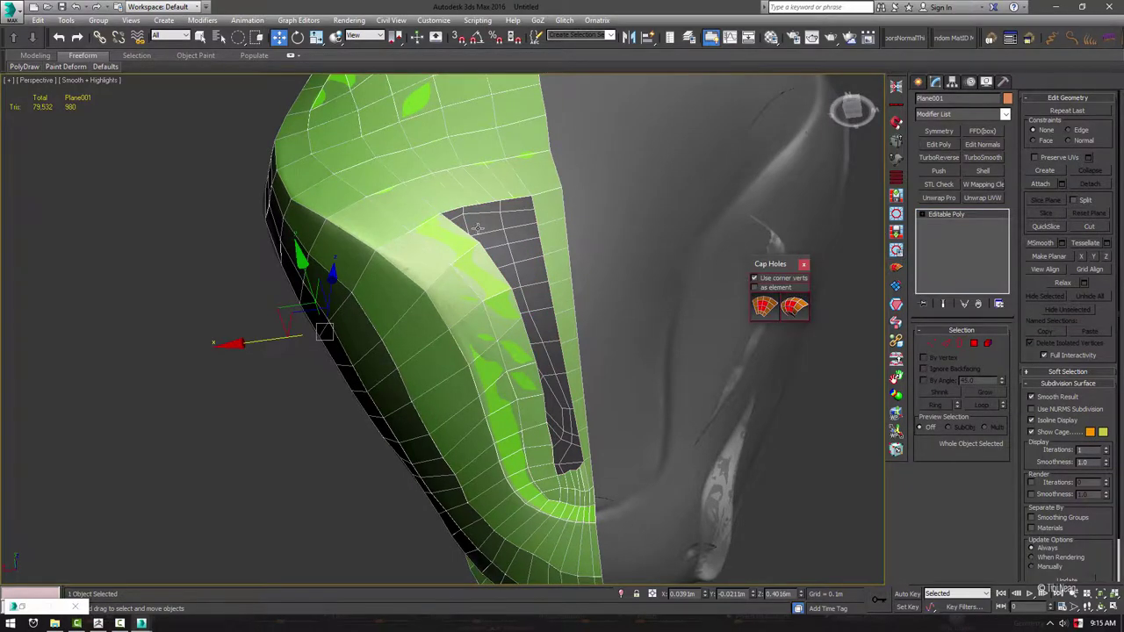
Pick corner vertices on the hole border and try Cap Holes, dismissing the corner-vertex warning
key("1")
left_click(439, 215)
left_click(529, 199)
scroll(581, 472, "up", 5)
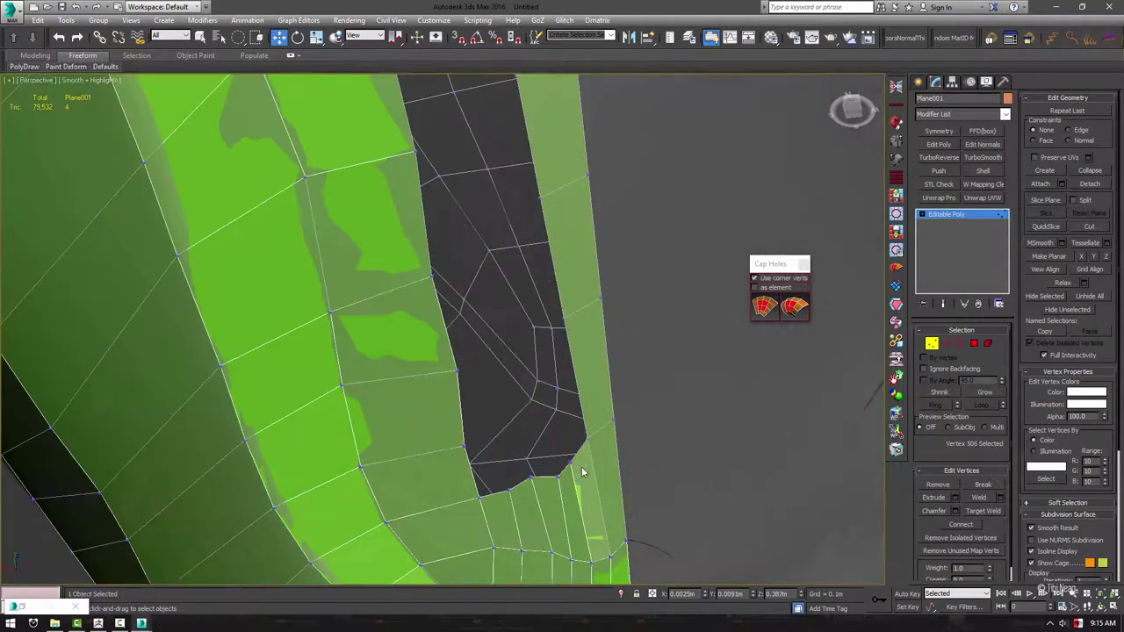
left_click(480, 497)
left_click(794, 317)
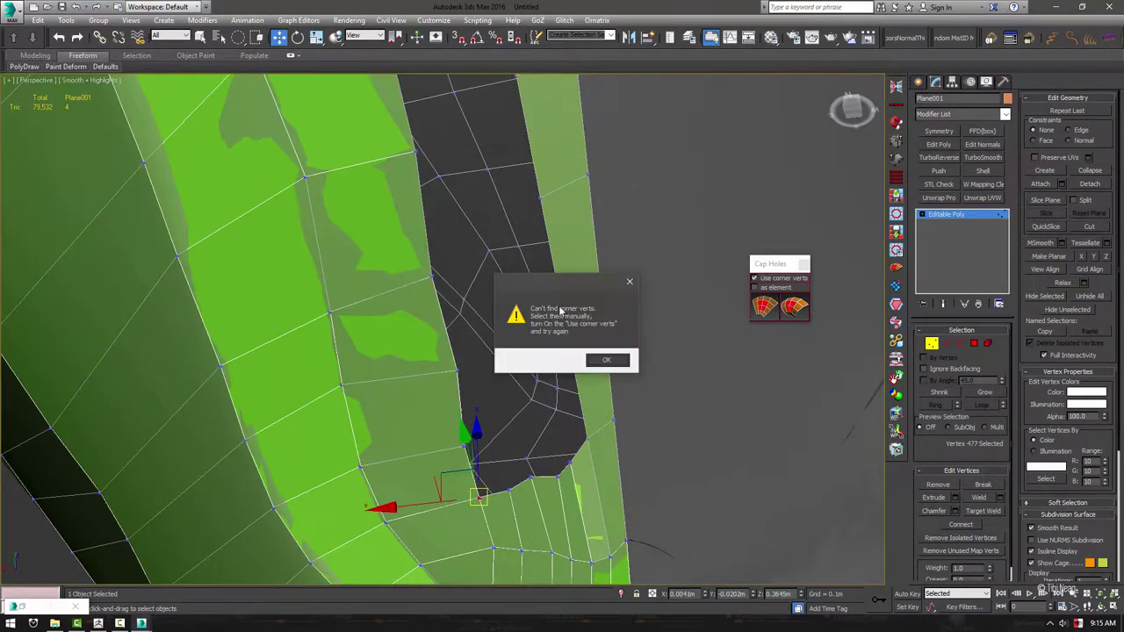
left_click(605, 360)
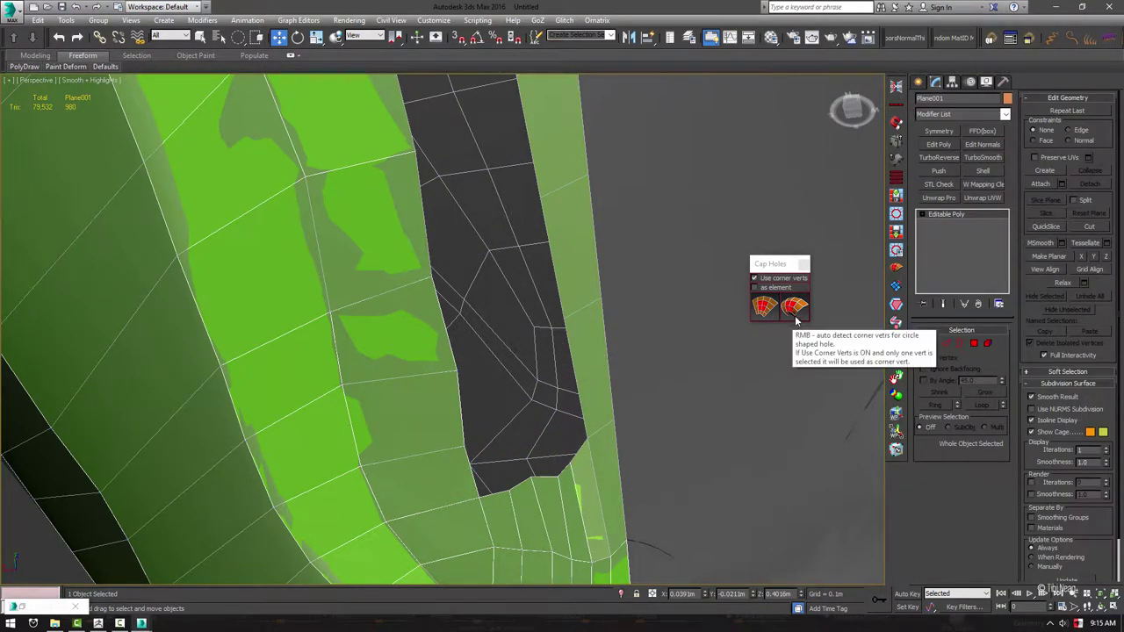
left_click(768, 314)
left_click(606, 360)
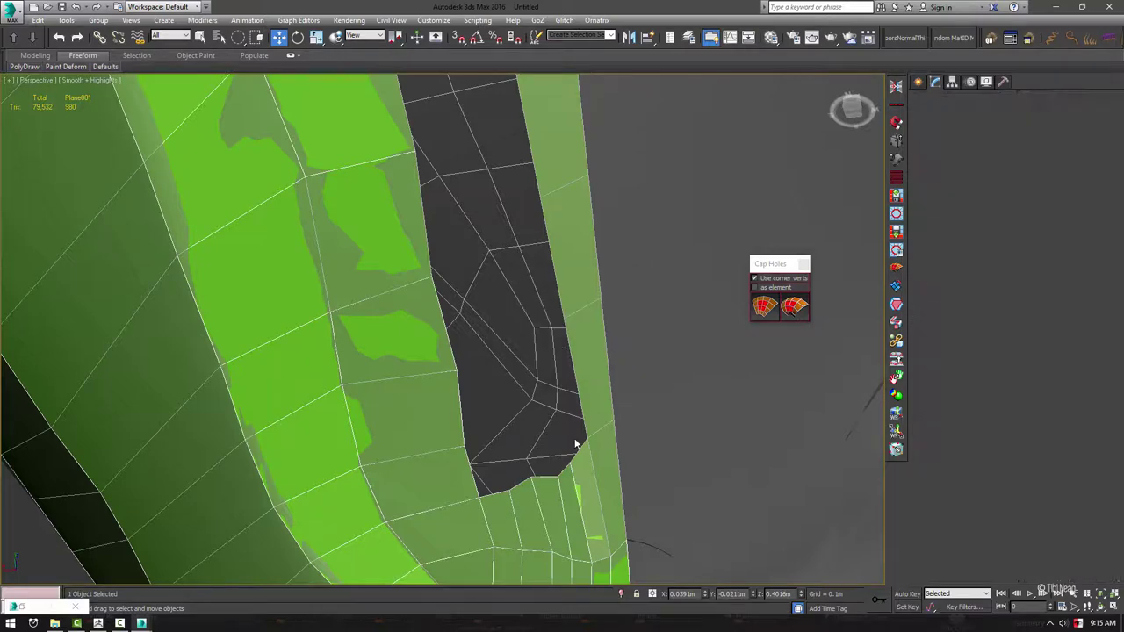
Add the two top corner vertices so the hole caps with a quad grid at 1,070 triangles
key("1")
middle_click_drag(577, 446, 310, 173, "alt")
left_click(321, 173, "ctrl")
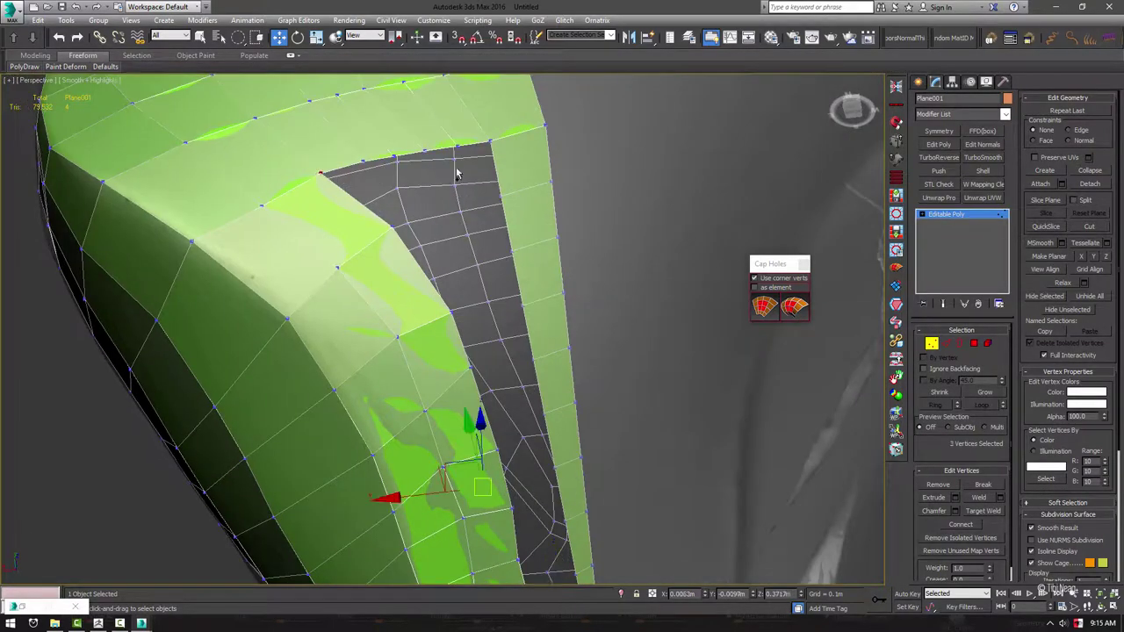
left_click(490, 140, "ctrl")
mouse_move(466, 265)
middle_mouse_down("alt")
mouse_move(484, 316)
mouse_move(519, 356)
middle_mouse_up("alt")
key("1")
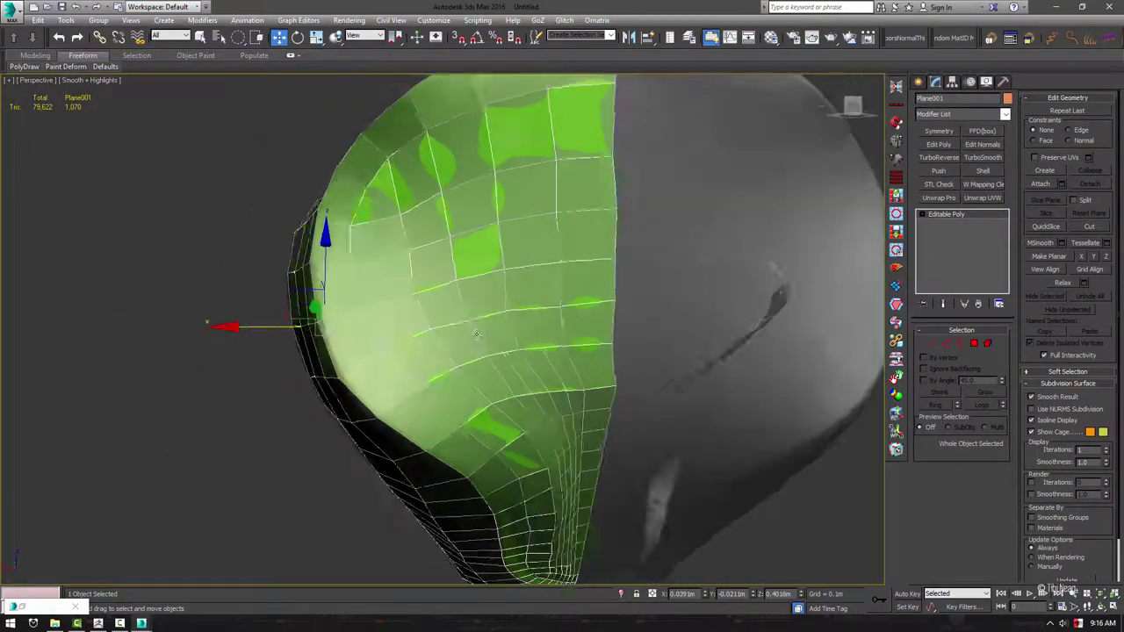
Select the centre-seam edges, convert them to 58 vertices, and set their X to 0
key("1")
left_click(519, 357)
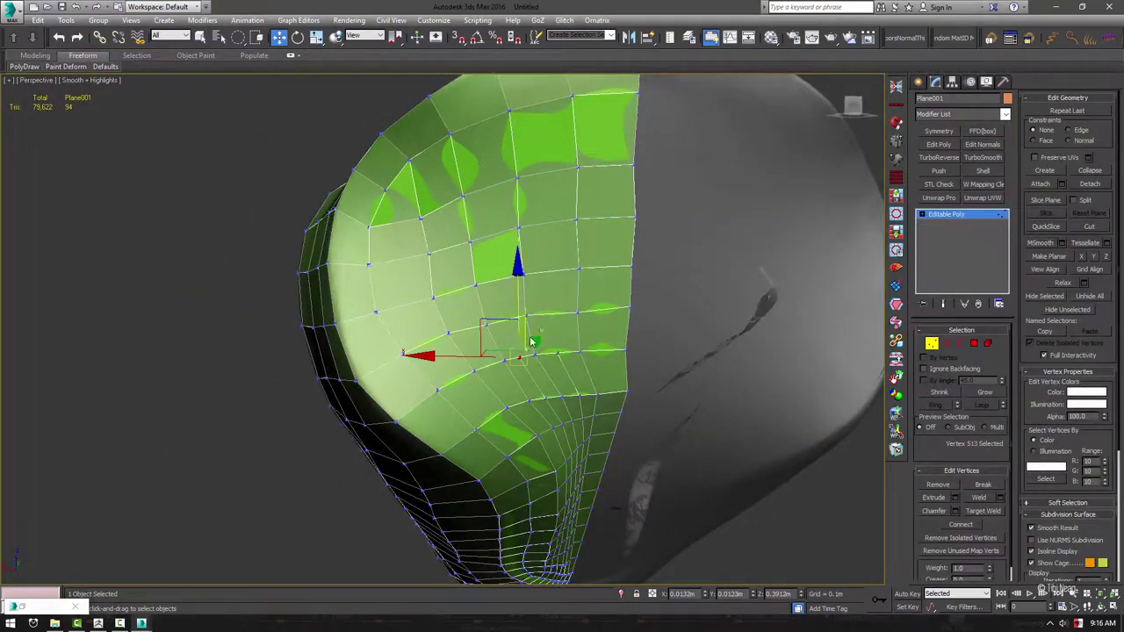
key("q")
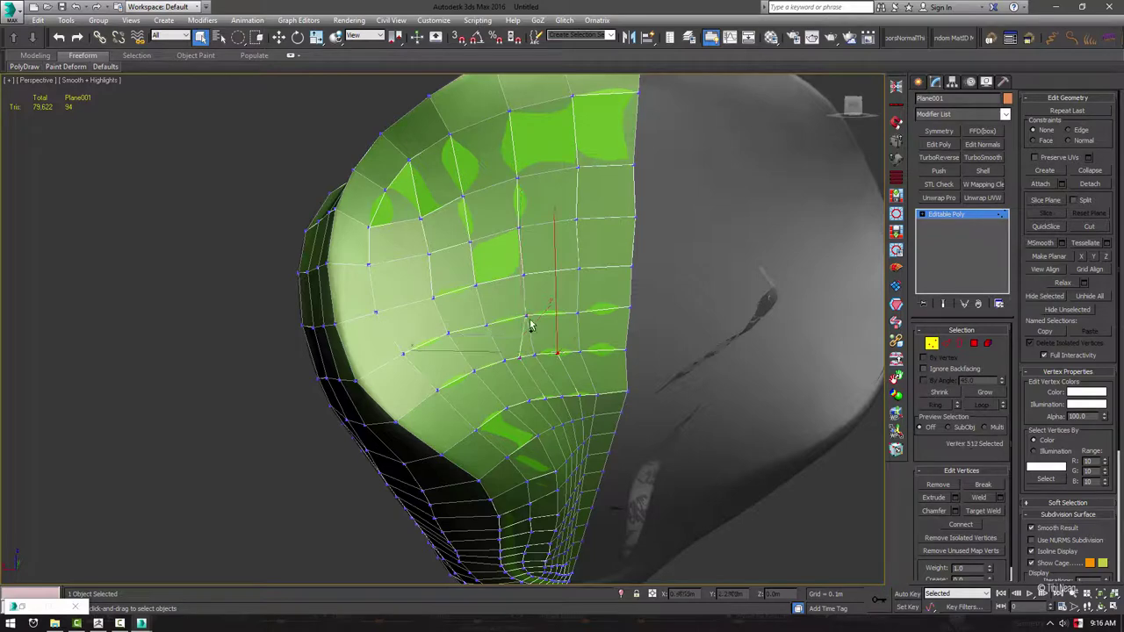
scroll(526, 314, "down", 5)
key("2")
middle_click_drag(526, 322, 598, 333, "alt")
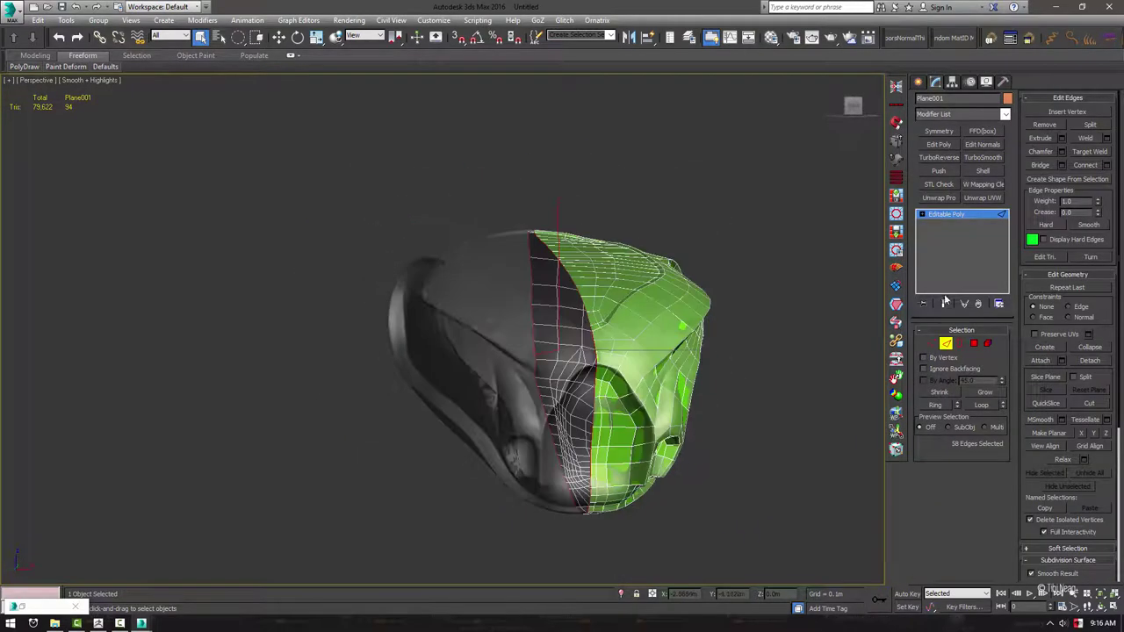
key("1")
key("w")
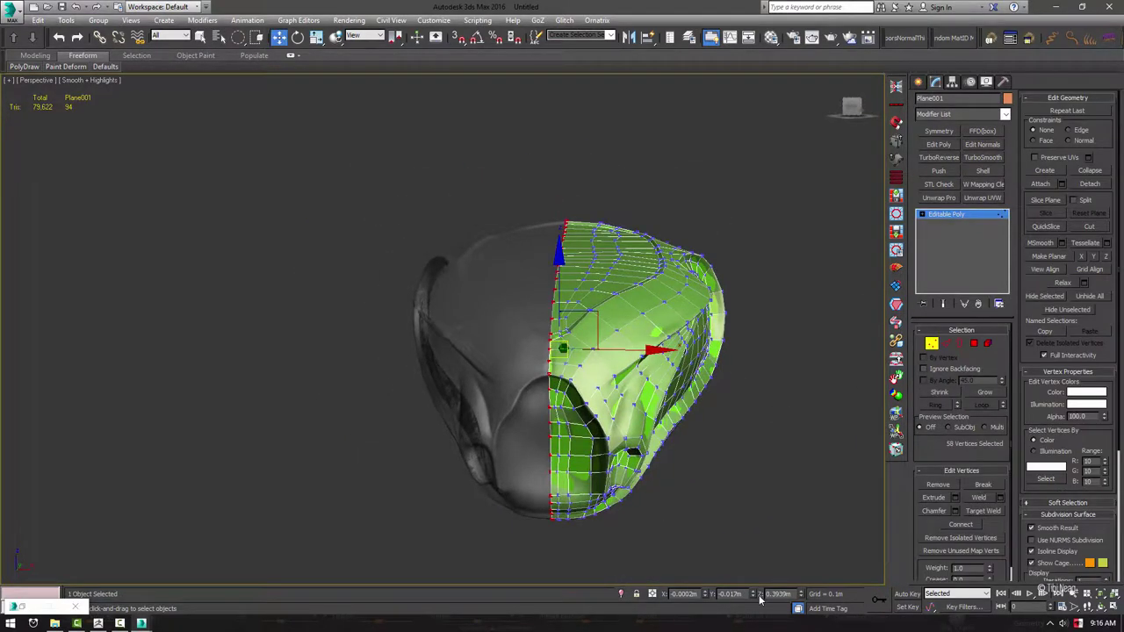
middle_click_drag(693, 584, 939, 348, "alt")
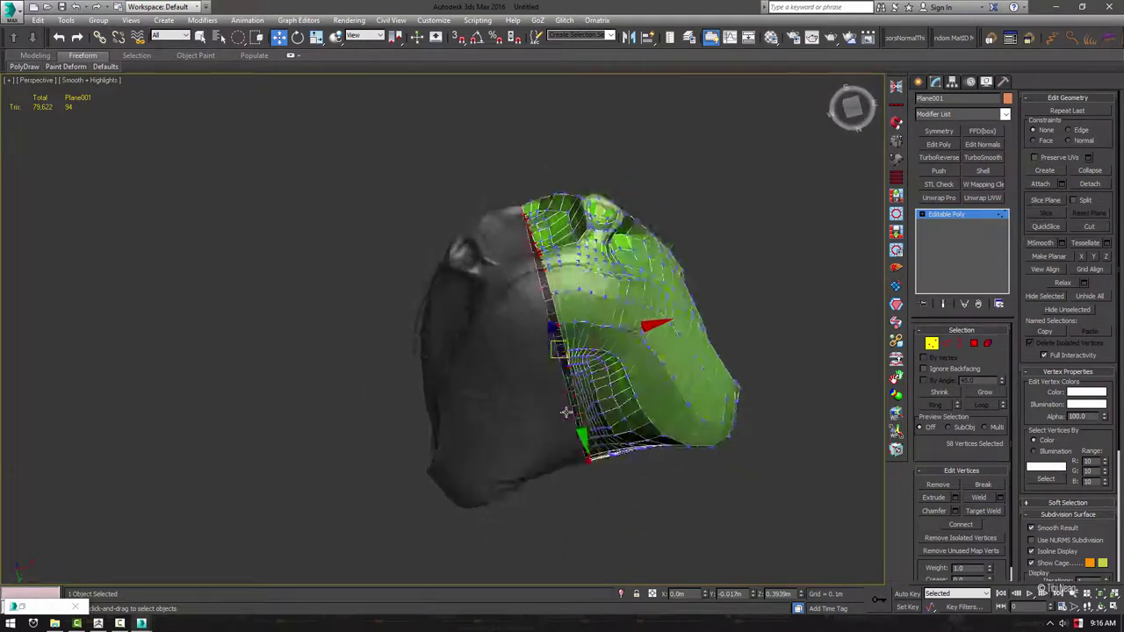
Adjust Plane001's pivot and apply Reset XForm to the selected object
left_click(952, 81)
left_click(931, 113)
left_click(961, 156)
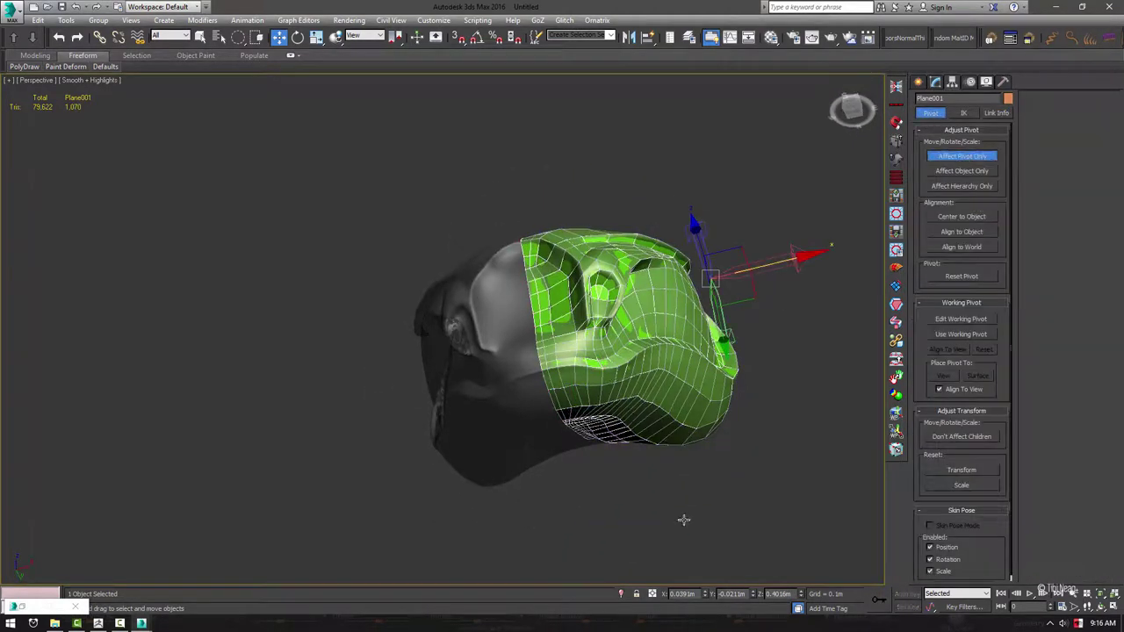
left_click(1004, 82)
left_click(961, 226)
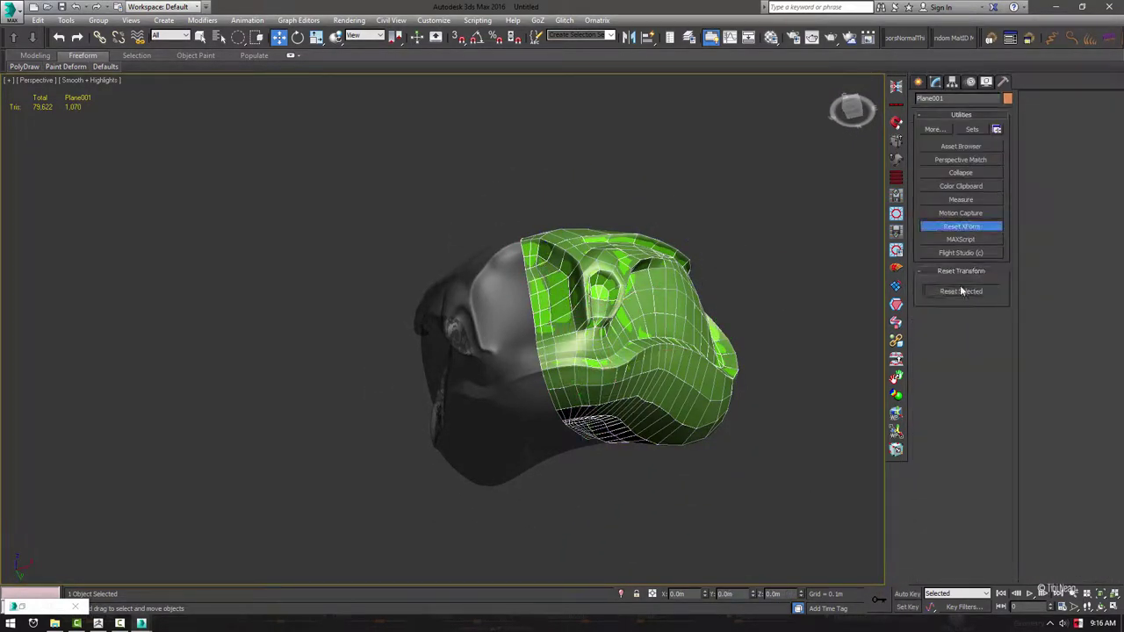
left_click(960, 290)
Convert Plane001 to Editable Poly and add a Symmetry modifier on X, giving 2,140 triangles
right_click(812, 217)
left_click(853, 346)
left_click(939, 131)
mouse_move(681, 181)
middle_mouse_down("alt")
mouse_move(756, 171)
mouse_move(670, 211)
mouse_move(549, 116)
mouse_move(577, 73)
mouse_move(487, 134)
mouse_move(498, 191)
mouse_move(533, 93)
mouse_move(496, 124)
mouse_move(499, 158)
mouse_move(581, 113)
mouse_move(660, 254)
middle_mouse_up("alt")
Drop to the base Editable Poly beneath Symmetry and try polygon and loop selections
right_click(660, 254)
mouse_move(693, 375)
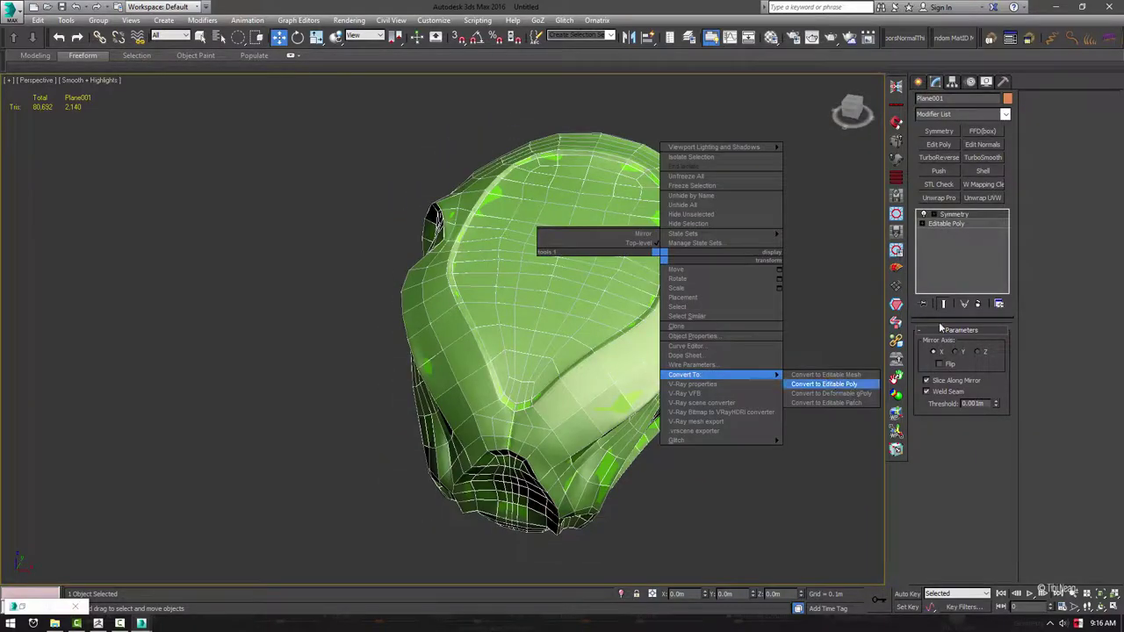
left_click(946, 223)
left_click(988, 343)
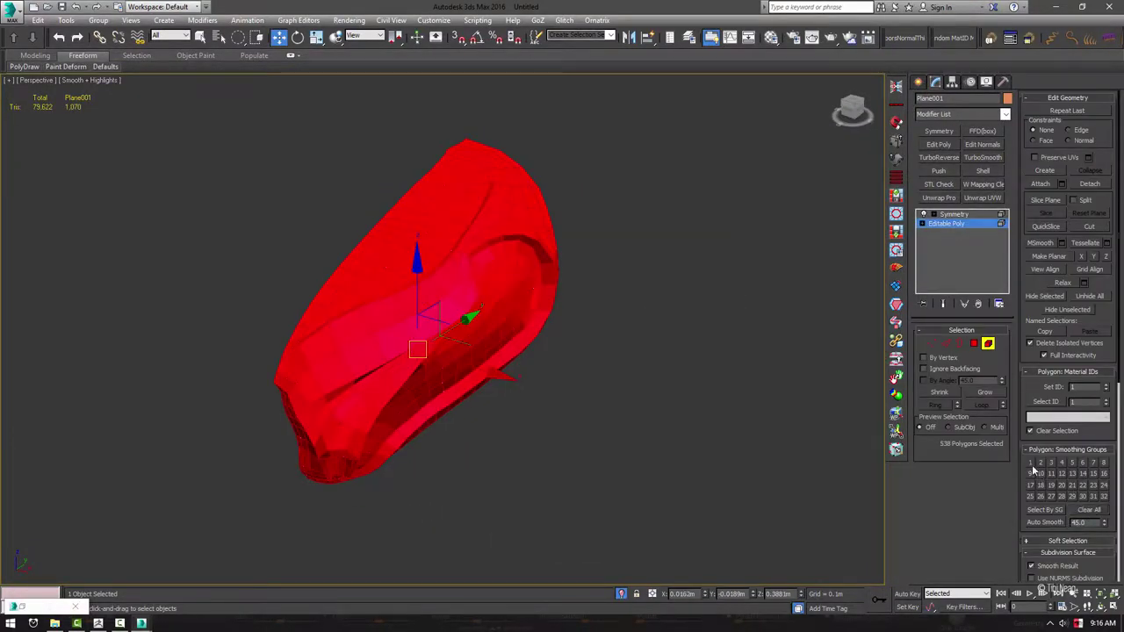
middle_click_drag(358, 289, 547, 254, "alt")
left_click(525, 246)
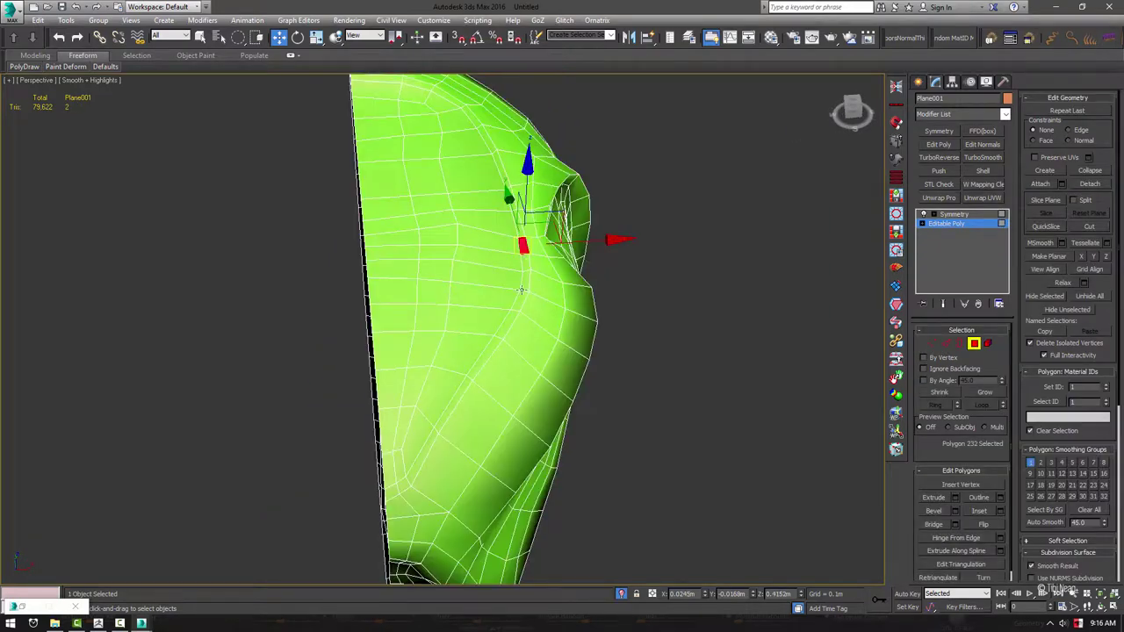
left_click(522, 288, "shift")
key("q")
middle_click_drag(457, 272, 480, 342)
left_click(736, 454)
Select smoothing group 1 and lasso out the lower faces, leaving the 46-polygon top patch
left_click(1042, 511)
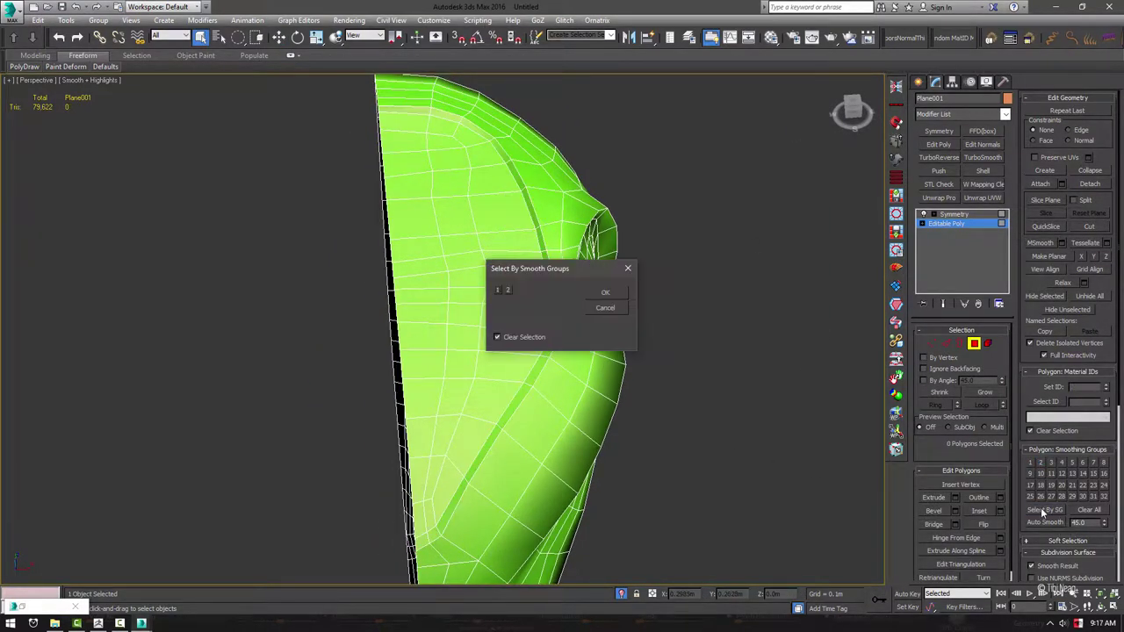
left_click(605, 292)
middle_click_drag(605, 292, 694, 386, "alt")
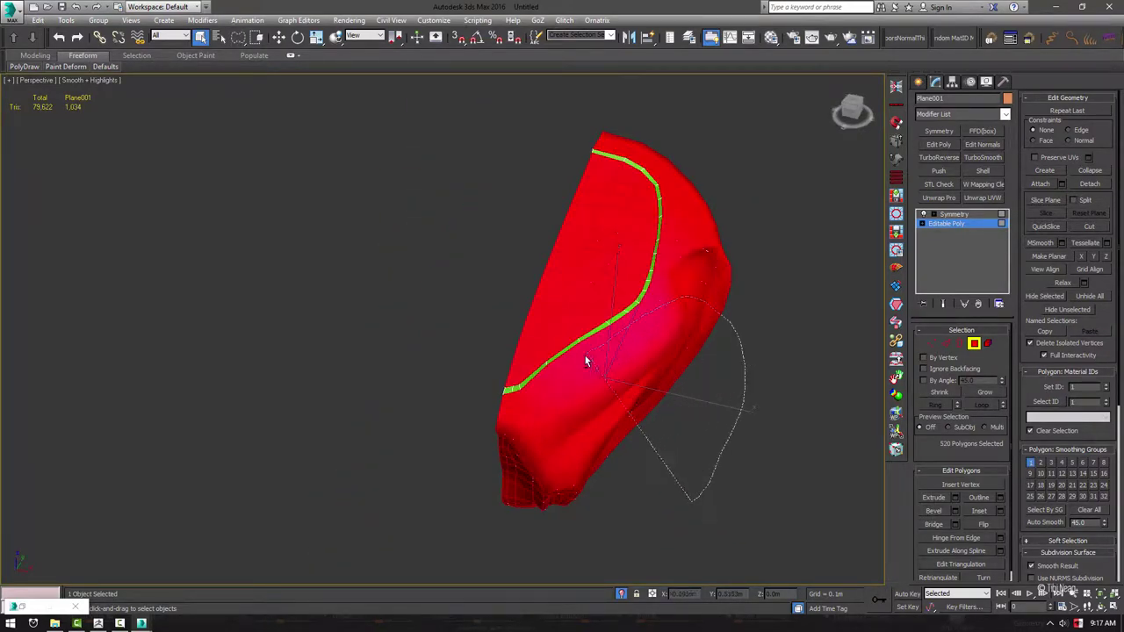
left_click_drag(626, 568, 627, 569, "alt")
middle_click_drag(627, 568, 785, 370, "alt")
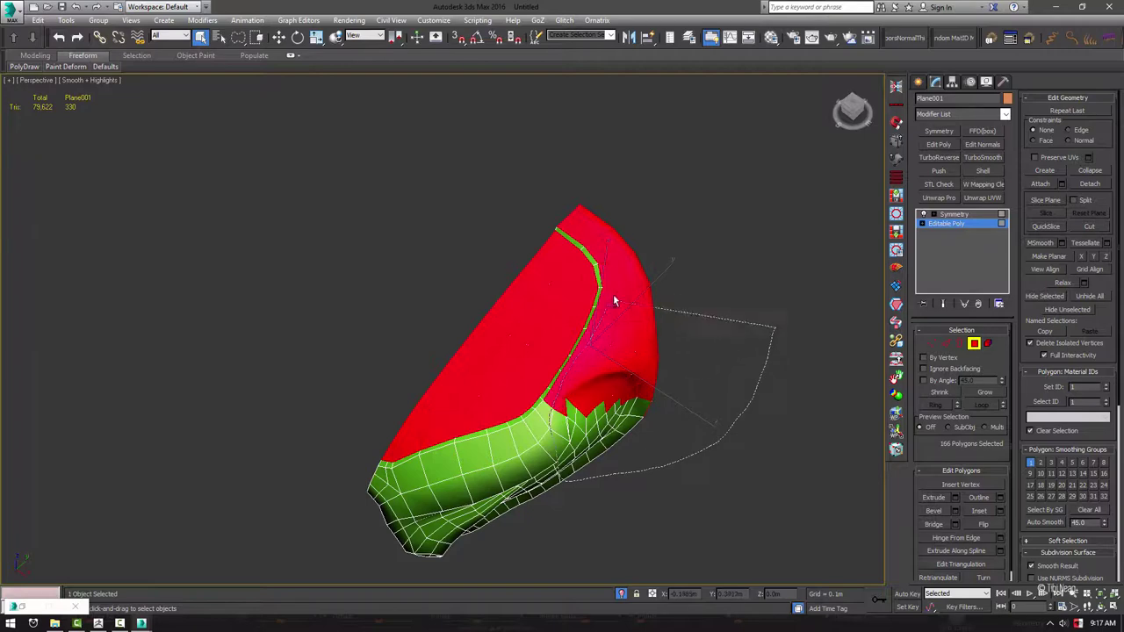
mouse_move(580, 238)
middle_mouse_down("alt")
mouse_move(703, 162)
mouse_move(652, 146)
middle_mouse_up("alt")
key("F3")
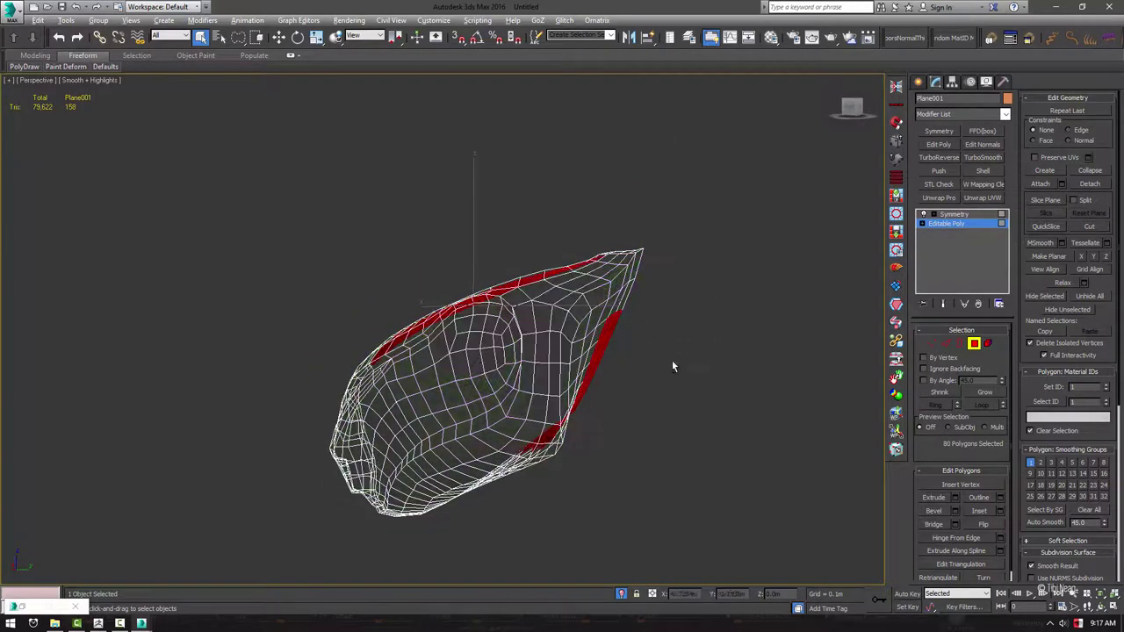
middle_click_drag(631, 467, 756, 474, "alt")
key("F3")
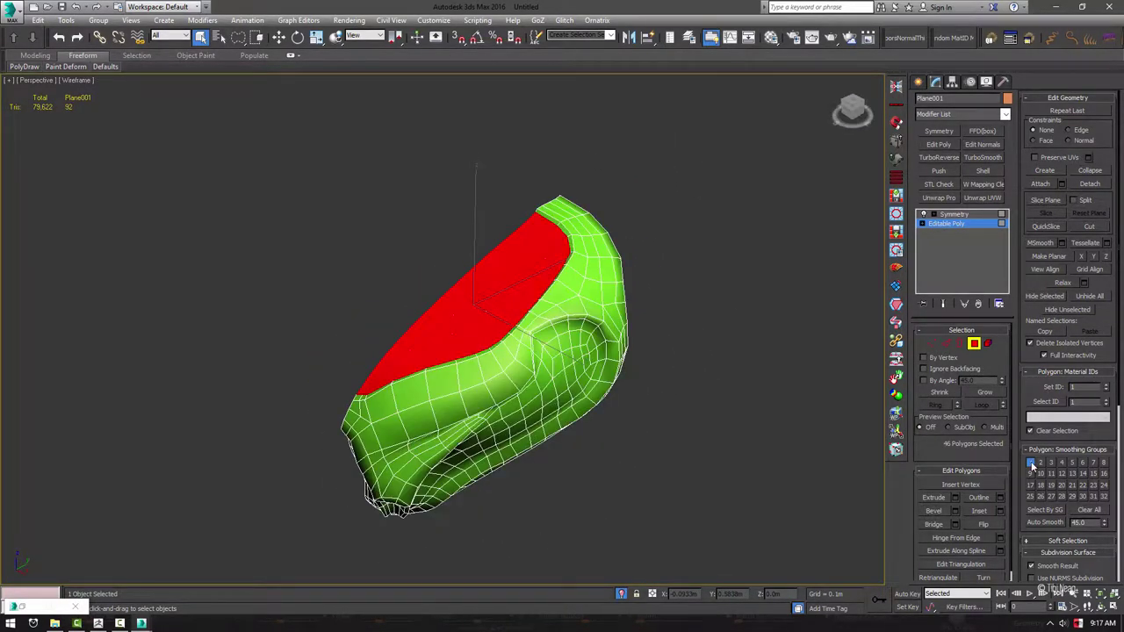
mouse_move(535, 306)
middle_mouse_down("alt")
mouse_move(710, 367)
mouse_move(687, 326)
middle_mouse_up("alt")
left_click(623, 336)
scroll(466, 287, "up", 3)
Turn off edged faces display in the viewport configuration settings
left_click(25, 66)
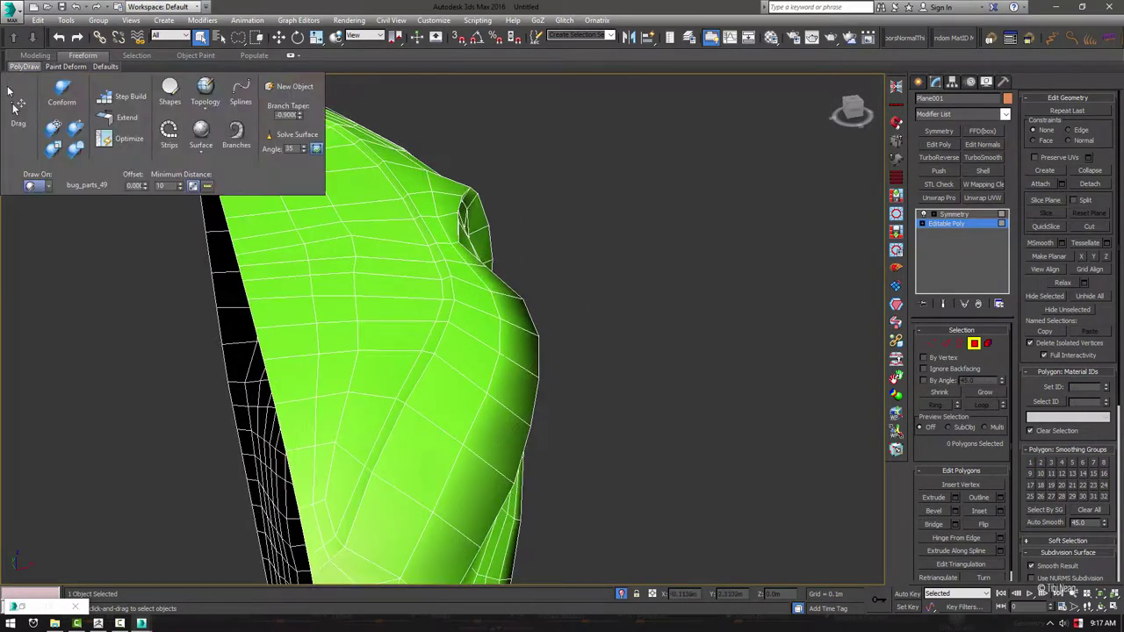
key("alt+r")
left_click(11, 56)
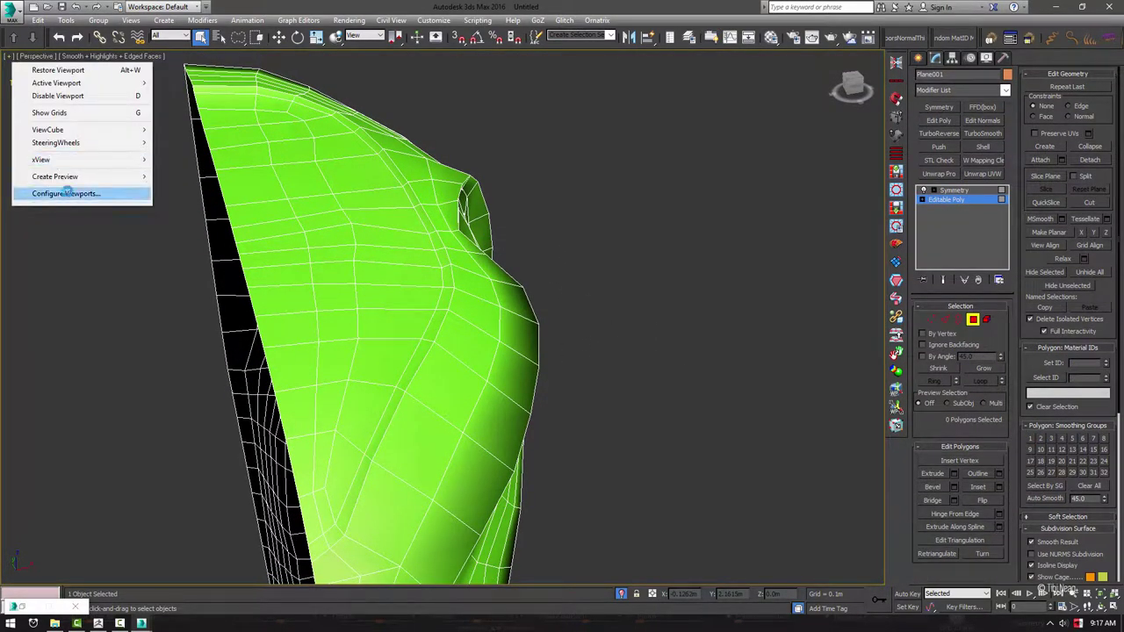
left_click(71, 192)
left_click(661, 447)
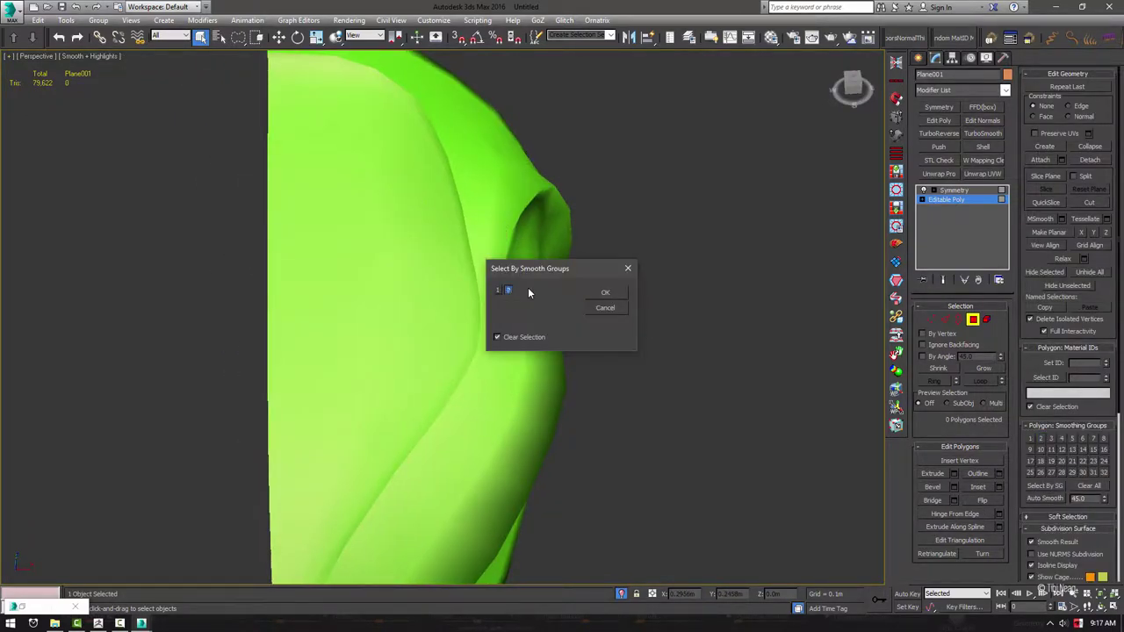
Select the smoothing group's polygons and shrink them to the 18-polygon border strip
left_click(605, 292)
mouse_move(820, 322)
middle_mouse_down("alt")
mouse_move(723, 293)
mouse_move(786, 312)
middle_mouse_up("alt")
left_click(954, 190)
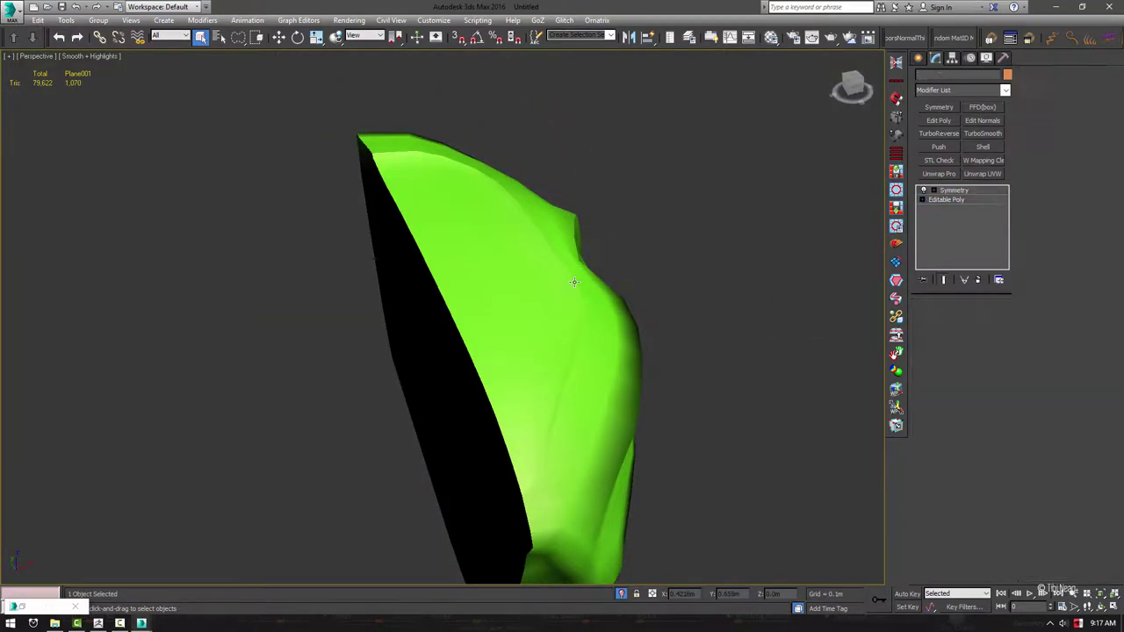
left_click(946, 200)
Show the full mirrored Symmetry result and turn on edged faces over the shaded mesh
left_click(943, 280)
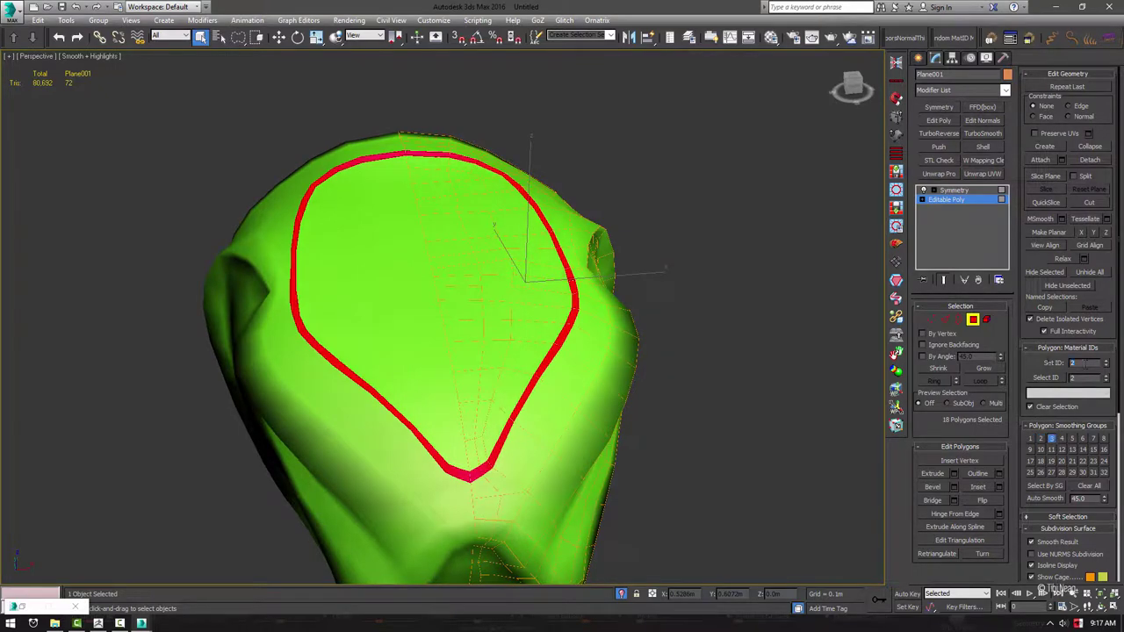
left_click(775, 325)
mouse_move(774, 325)
middle_mouse_down("alt")
mouse_move(671, 335)
mouse_move(529, 266)
mouse_move(474, 273)
middle_mouse_up("alt")
key("F4")
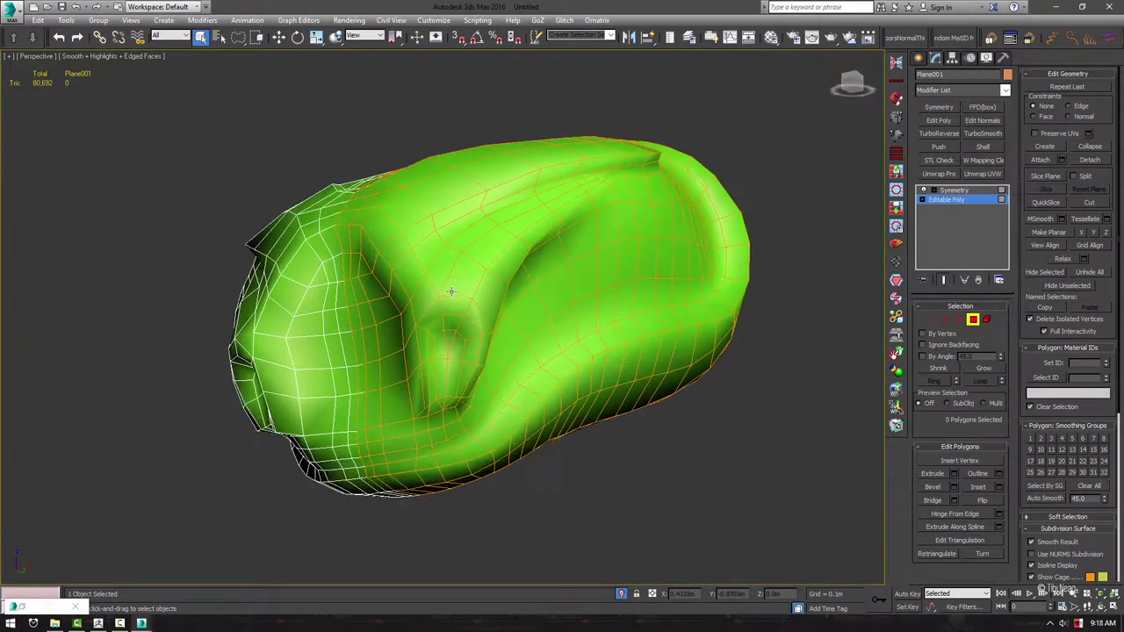
scroll(426, 279, "up", 2)
middle_click_drag(397, 350, 413, 338, "alt")
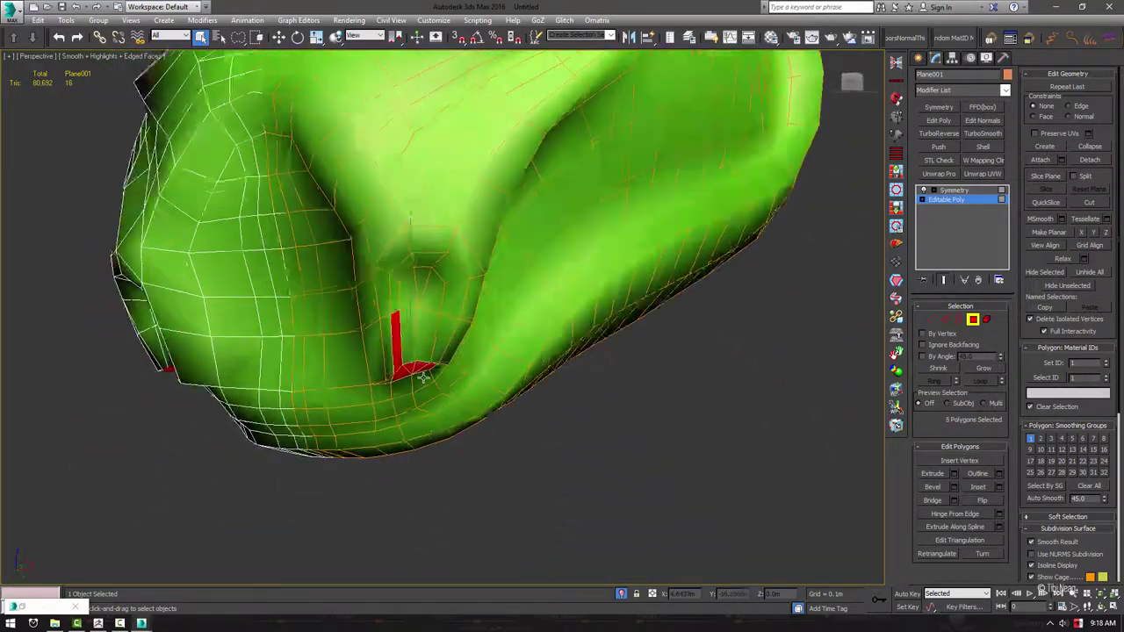
Select the nose pocket polygons, including its upper and top faces and one polygon near the nose
left_click(413, 338, "ctrl")
left_click(453, 297, "ctrl")
middle_click_drag(430, 260, 438, 278, "alt")
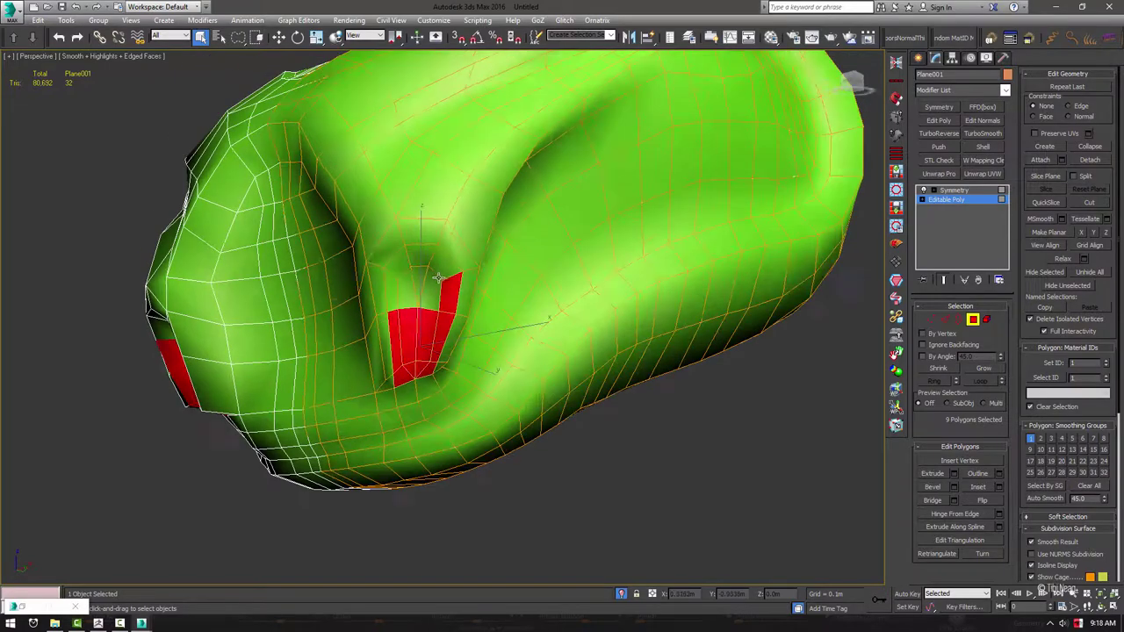
left_click(404, 282, "ctrl")
left_click(446, 261, "ctrl")
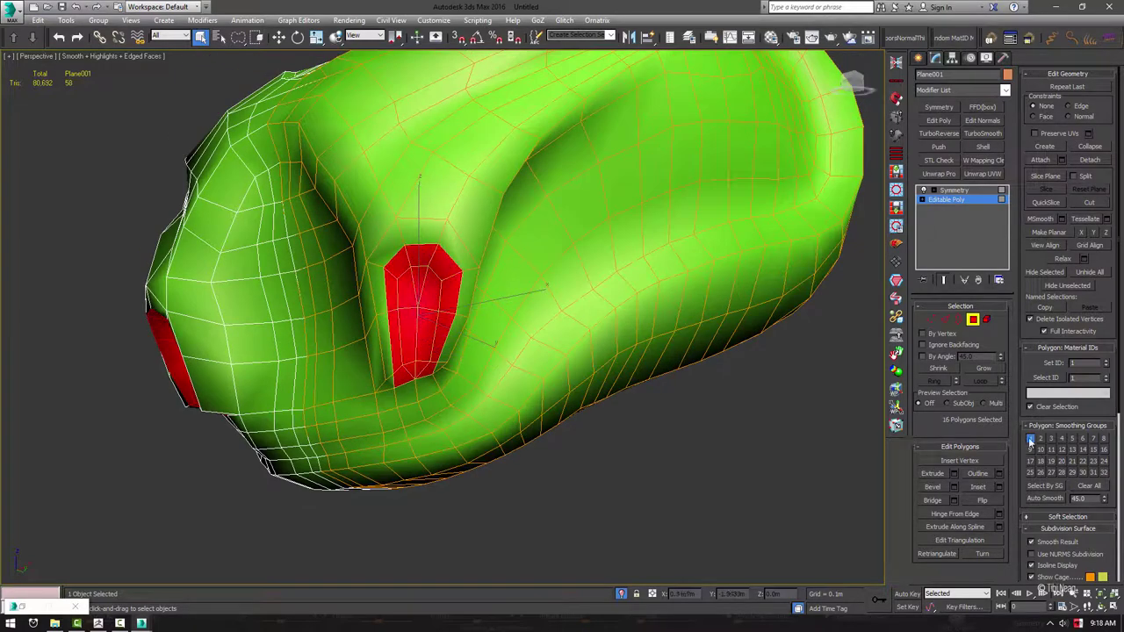
middle_click_drag(606, 349, 492, 395, "alt")
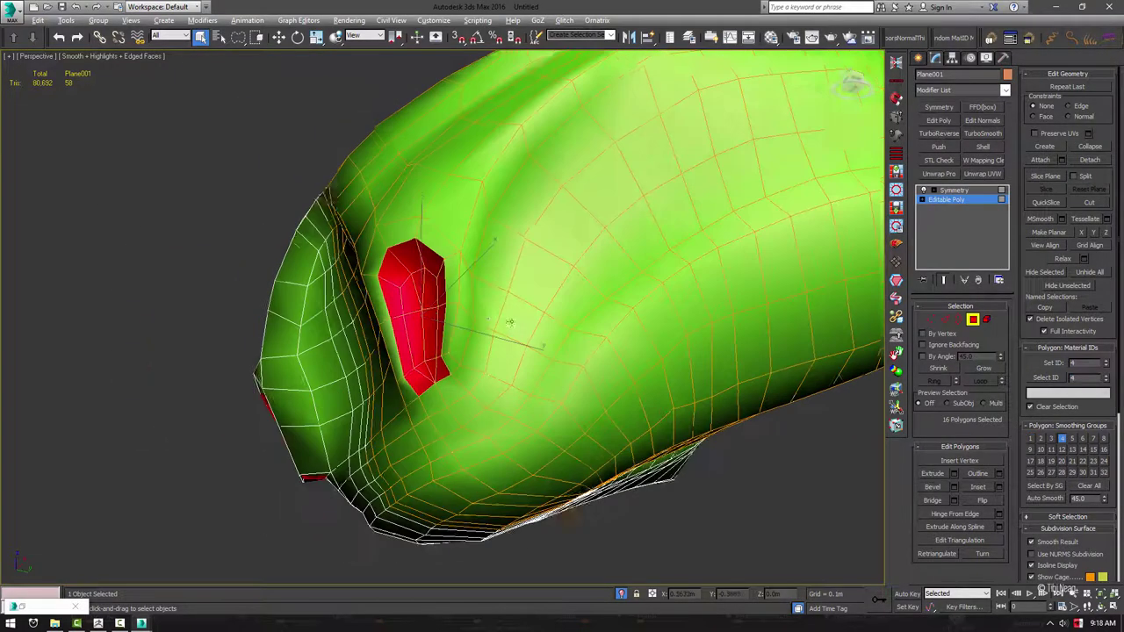
left_click(349, 449)
middle_click_drag(385, 441, 600, 309, "alt")
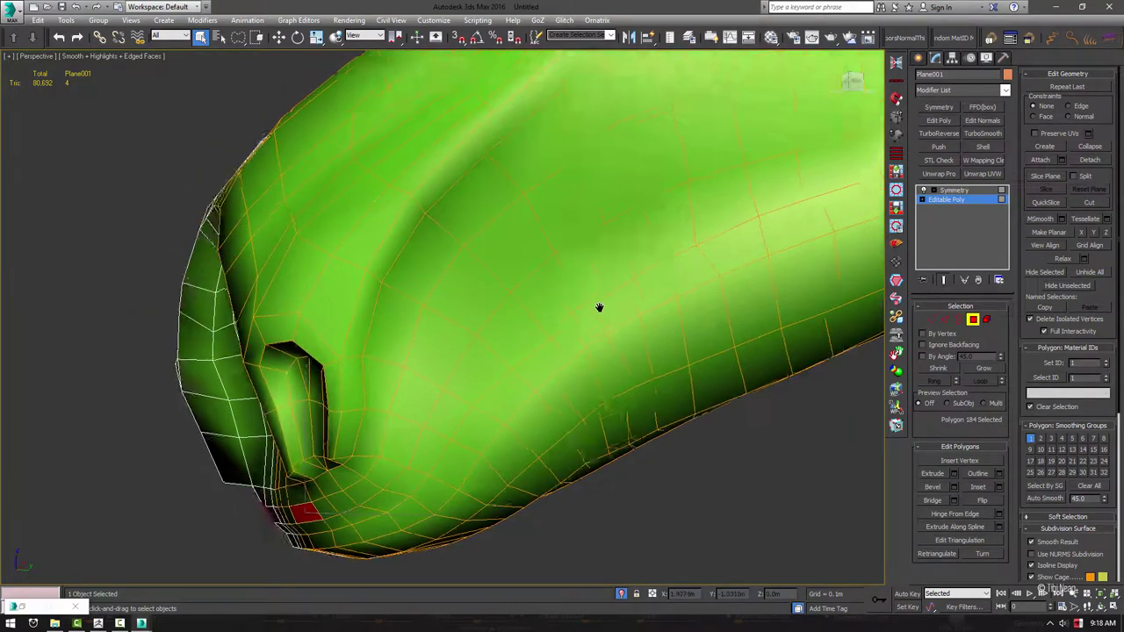
middle_click_drag(343, 541, 413, 492, "alt")
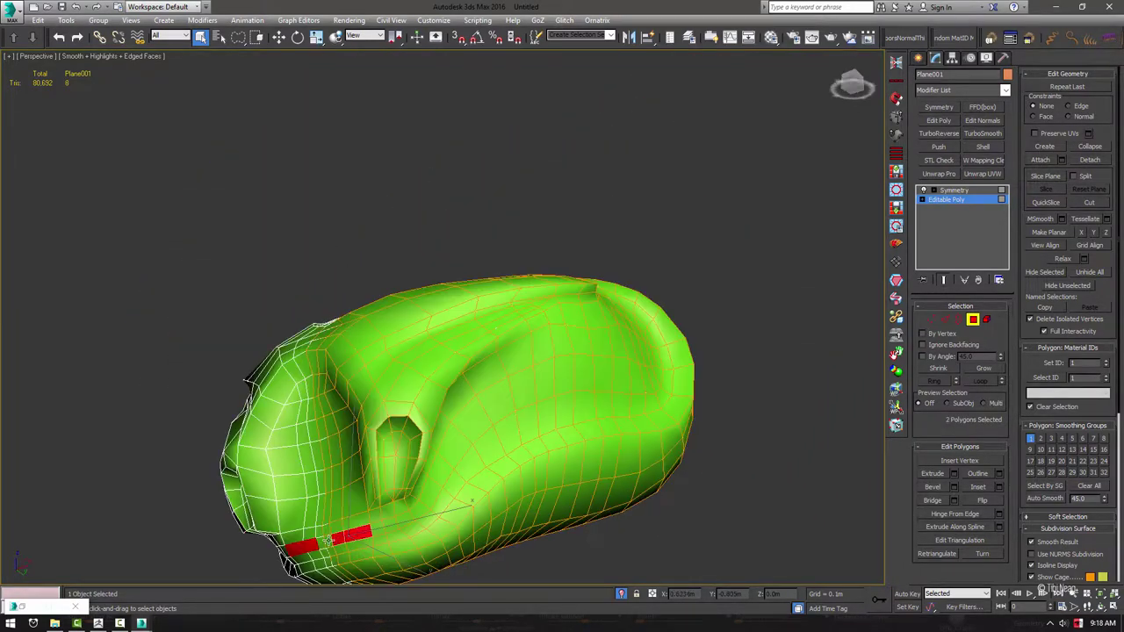
Convert an edge selection into the inner polygon region and add neighbouring polygons
key("2")
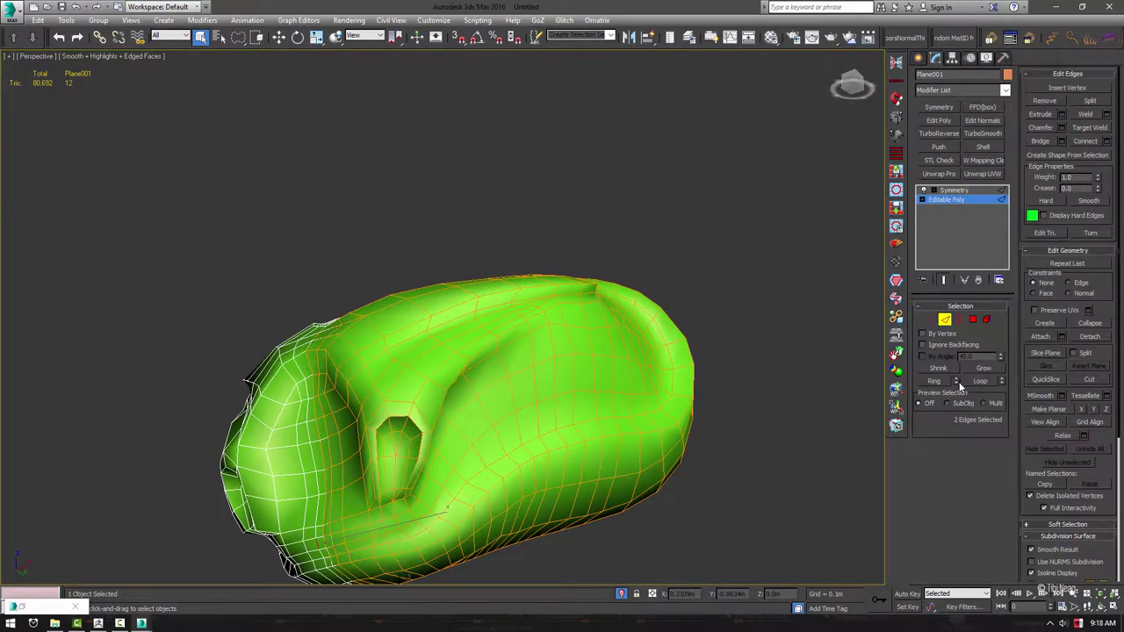
middle_click_drag(606, 351, 751, 416, "alt")
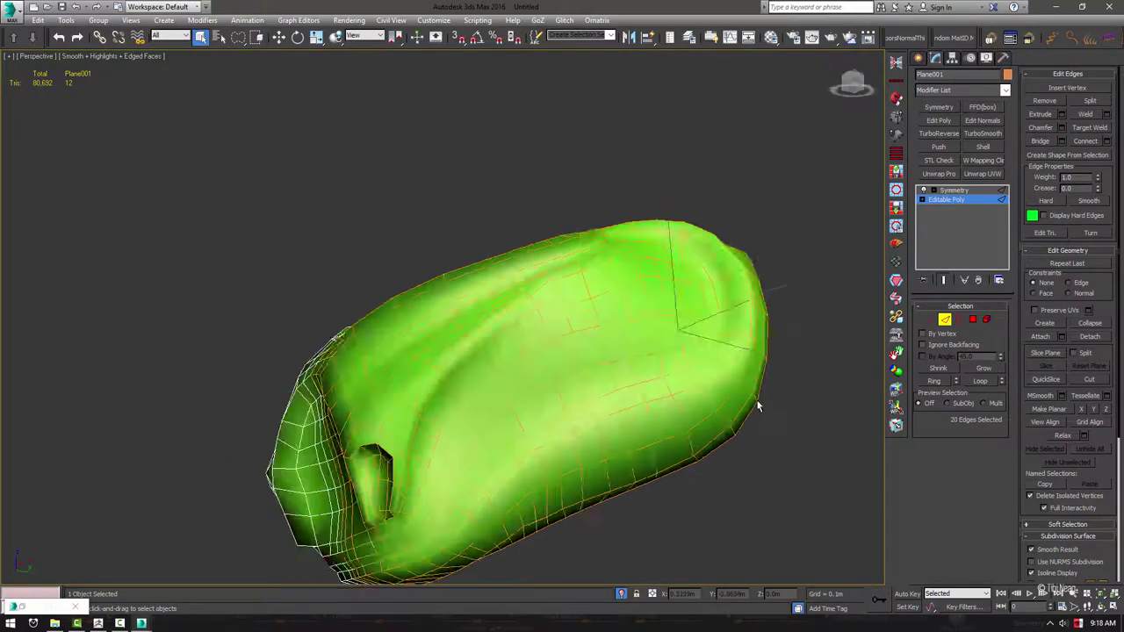
left_click(980, 320)
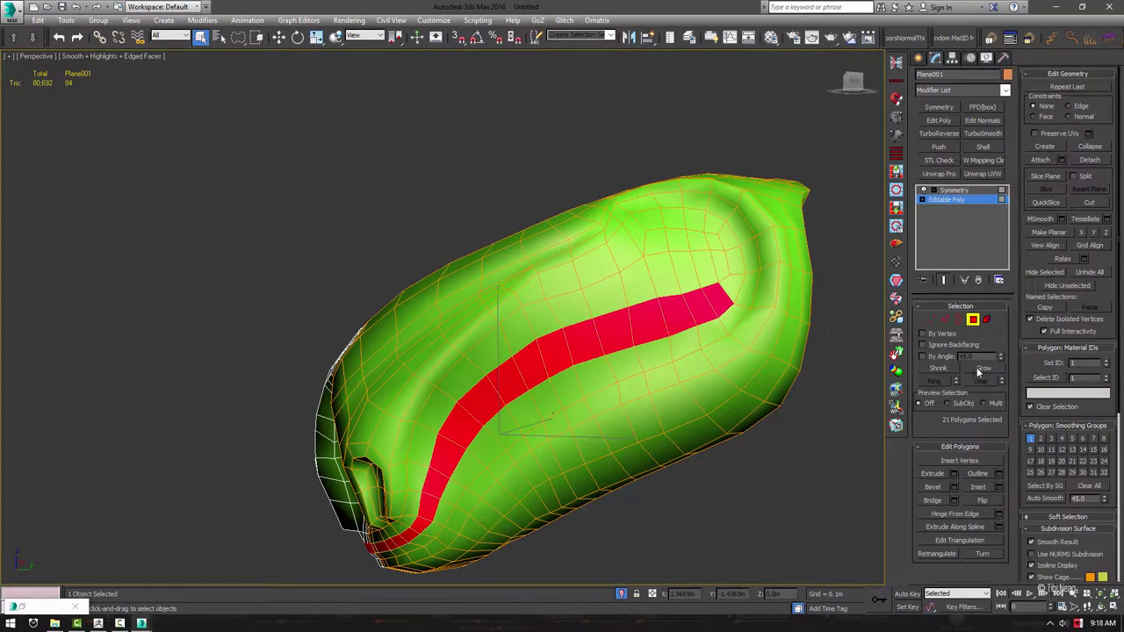
mouse_move(562, 369)
middle_mouse_down("alt")
mouse_move(676, 337)
mouse_move(553, 332)
middle_mouse_up("alt")
left_click(546, 329, "ctrl")
left_click(572, 322, "ctrl")
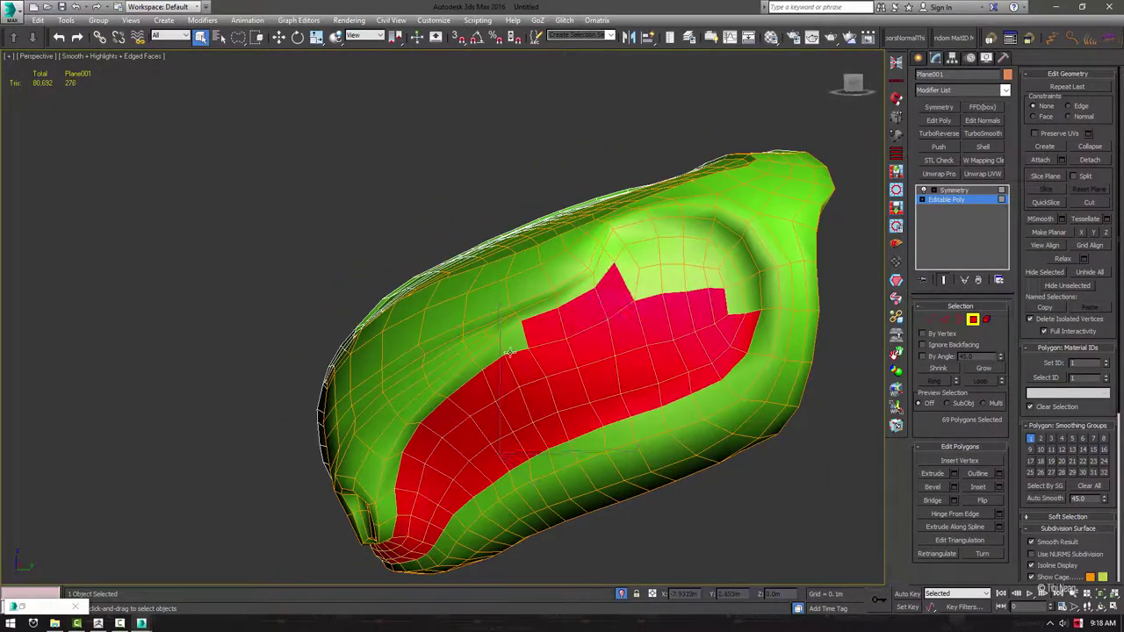
mouse_move(607, 277)
middle_mouse_down("alt")
mouse_move(509, 357)
mouse_move(684, 268)
mouse_move(703, 234)
mouse_move(533, 316)
mouse_move(613, 254)
middle_mouse_up("alt")
Add the small green patch to complete the 91-polygon inner region selection
key("1")
key("4")
key("1")
key("4")
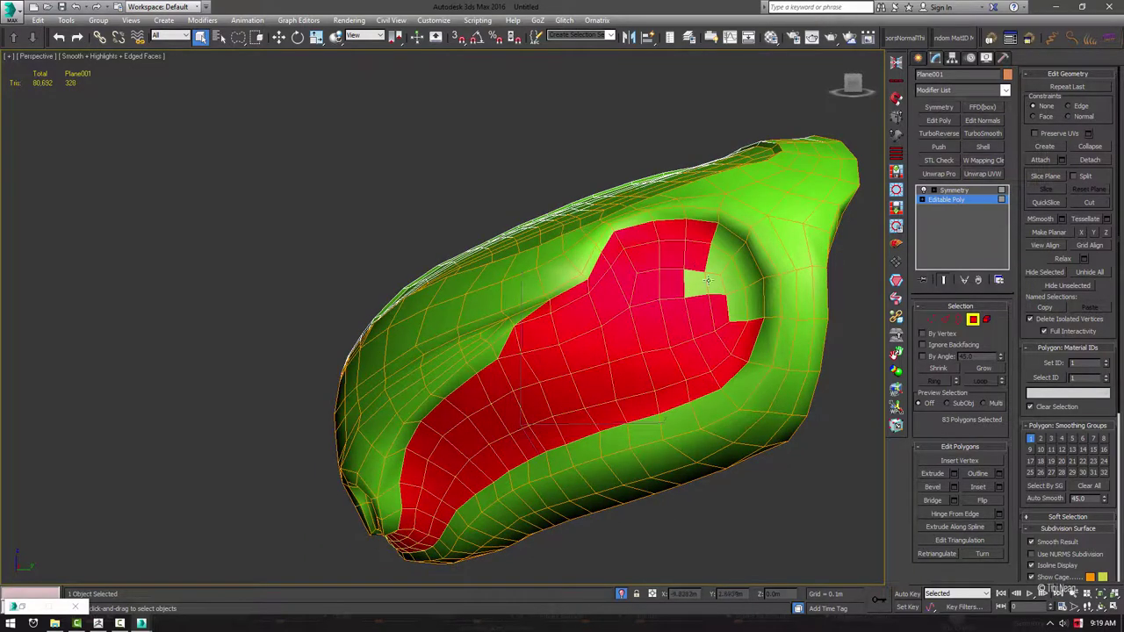
left_click(743, 301, "ctrl")
scroll(743, 300, "down", 5)
mouse_move(743, 300)
middle_mouse_down("alt")
mouse_move(803, 269)
mouse_move(1034, 440)
middle_mouse_up("alt")
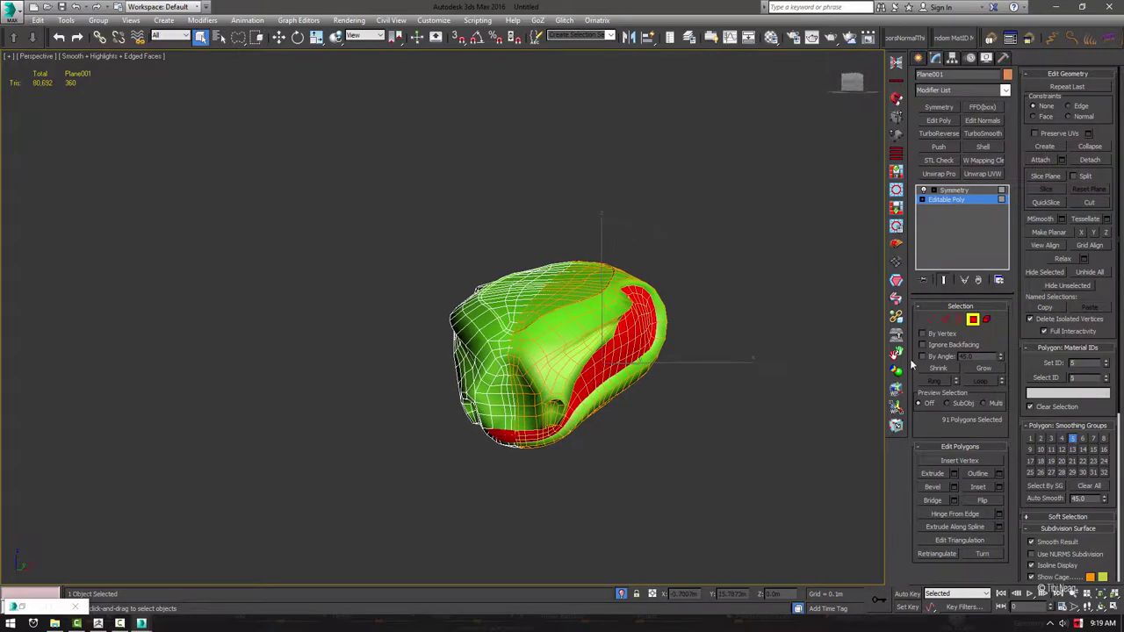
Select the rim polygon loop strips and remove them from smoothing group 1
middle_click_drag(704, 400, 691, 269, "alt")
scroll(615, 299, "up", 3)
left_click(515, 360)
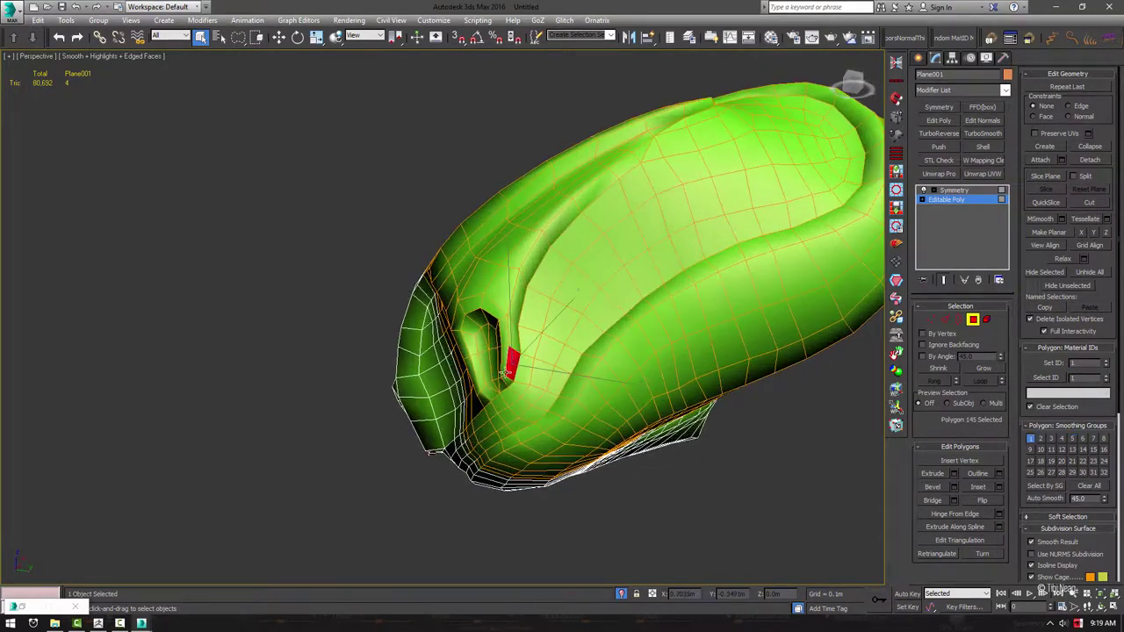
scroll(521, 332, "up", 2)
left_click(521, 332, "shift")
middle_click_drag(520, 332, 516, 348, "alt")
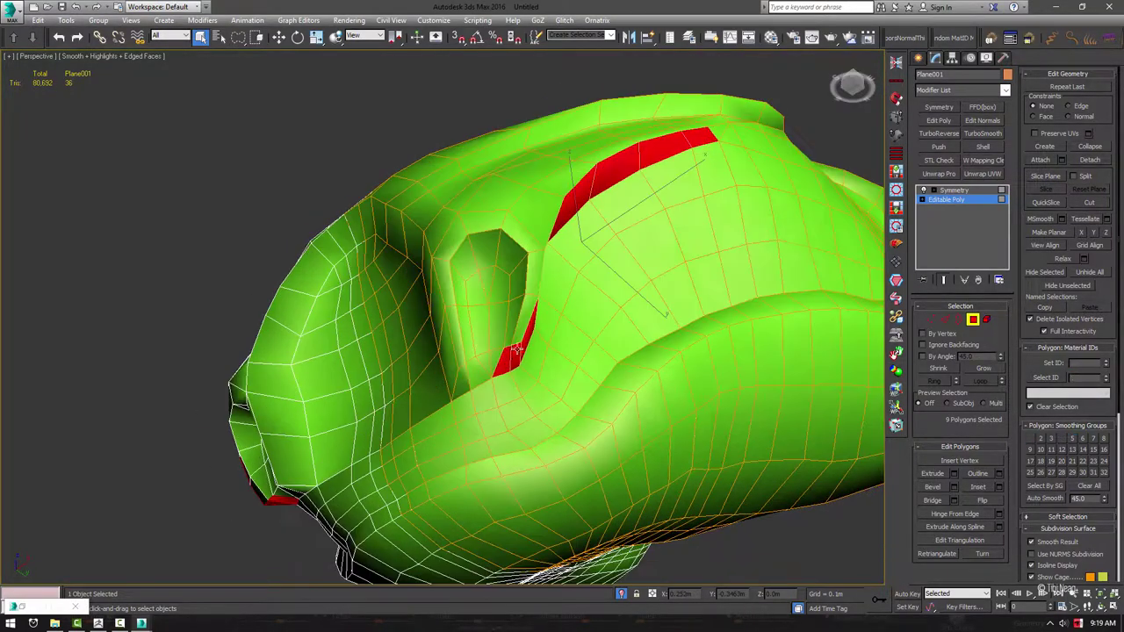
key("shift+z")
left_click_drag(457, 378, 345, 164, "ctrl")
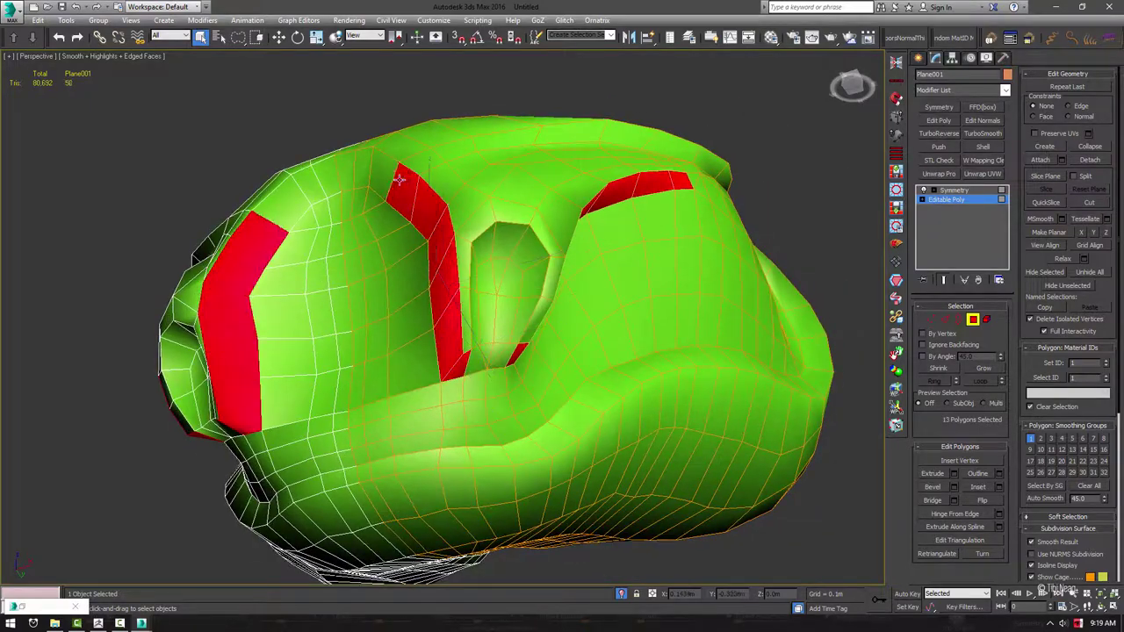
mouse_move(345, 164)
middle_mouse_down("alt")
mouse_move(519, 288)
mouse_move(667, 369)
middle_mouse_up("alt")
left_click(1030, 438)
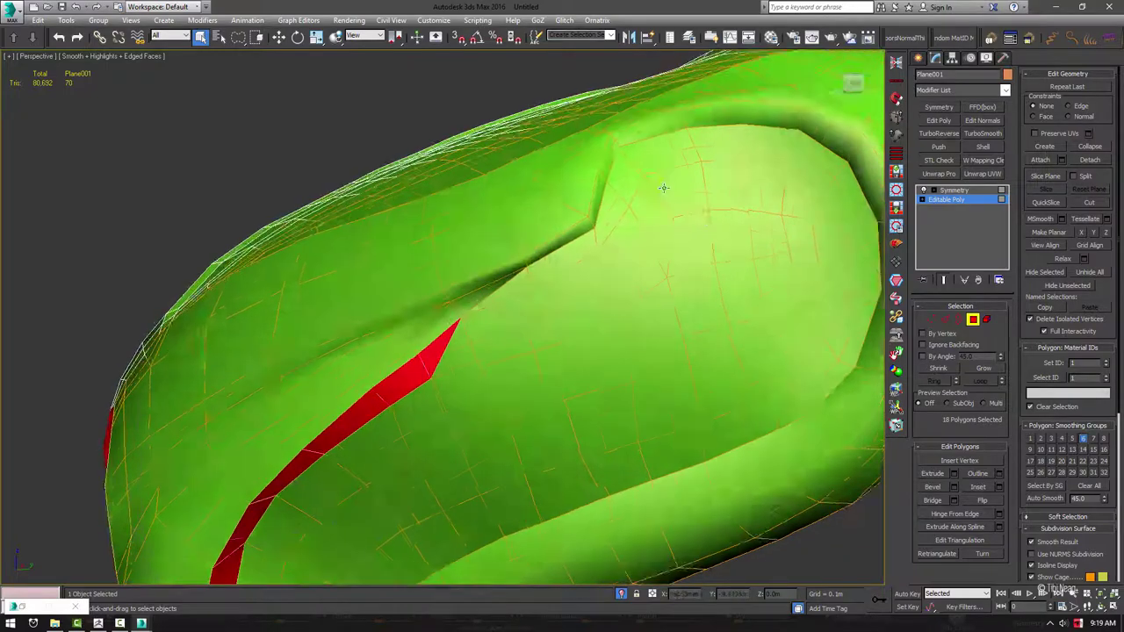
Extend the selection along the rest of the rim and assign the strips to smoothing group 7
mouse_move(526, 264)
middle_mouse_down("alt")
mouse_move(576, 228)
mouse_move(548, 239)
middle_mouse_up("alt")
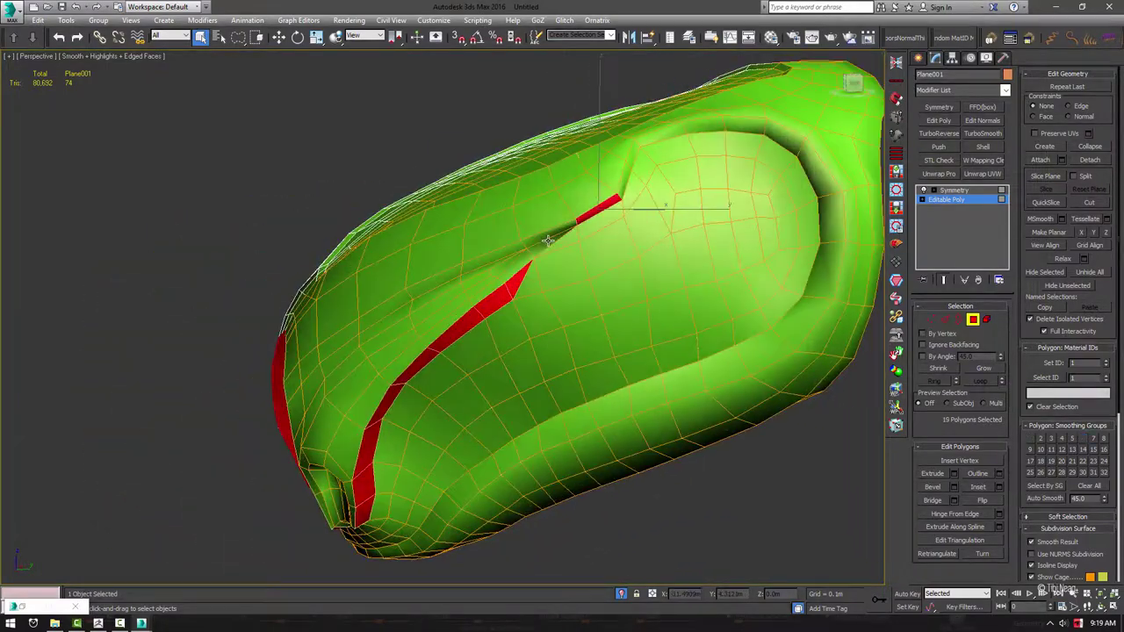
middle_click_drag(428, 272, 531, 263, "alt")
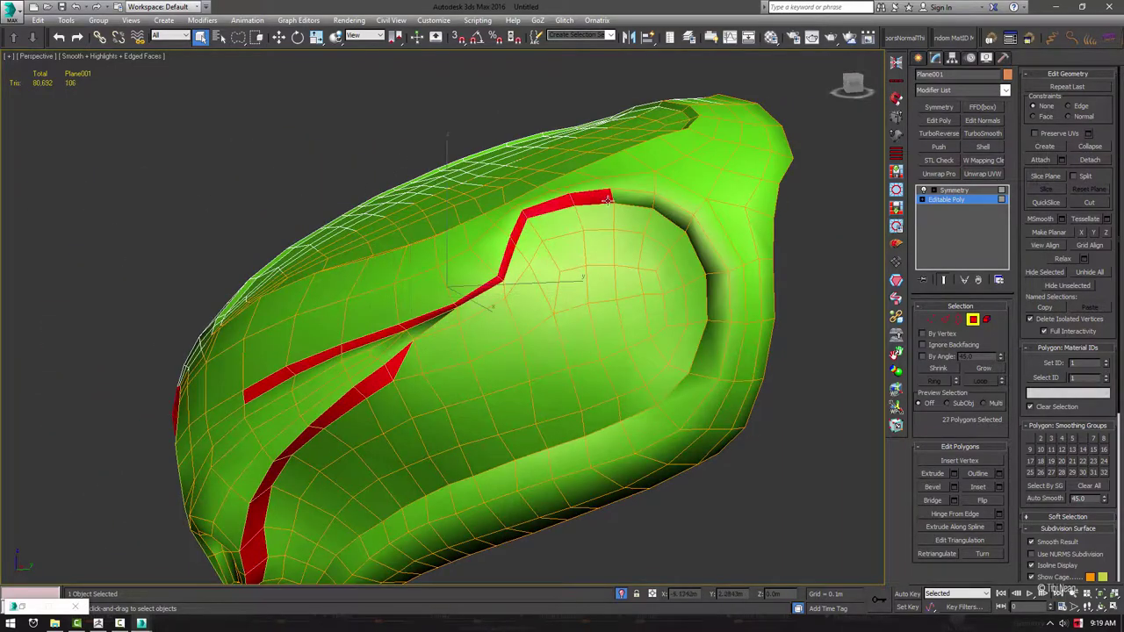
left_click_drag(606, 200, 694, 240, "ctrl")
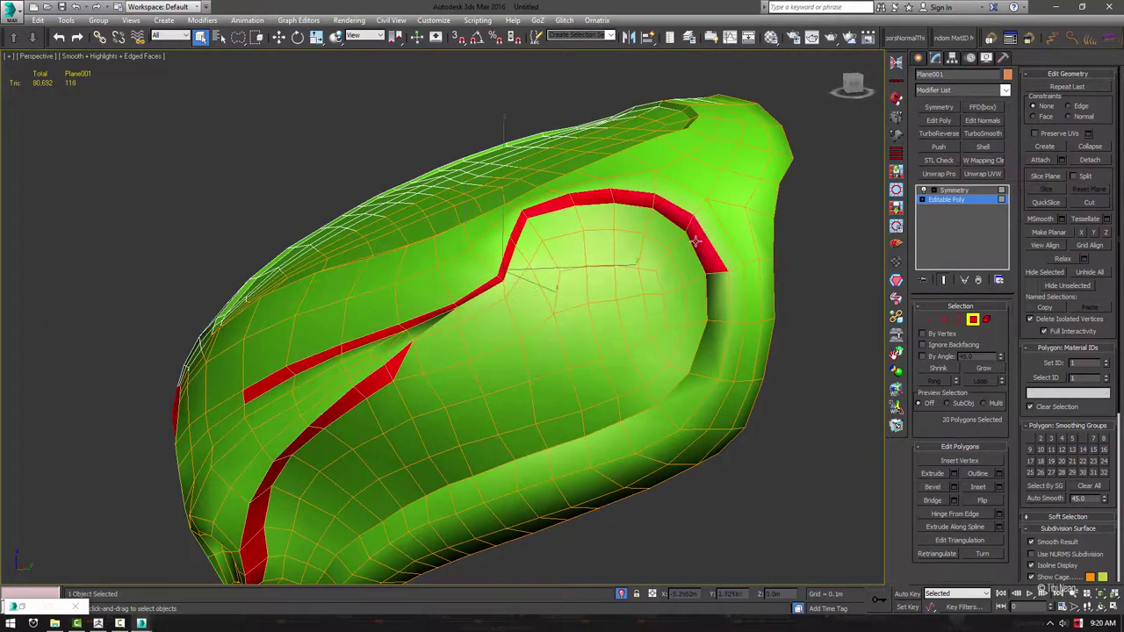
mouse_move(712, 345)
left_mouse_down("ctrl")
mouse_move(549, 461)
mouse_move(457, 499)
left_mouse_up("ctrl")
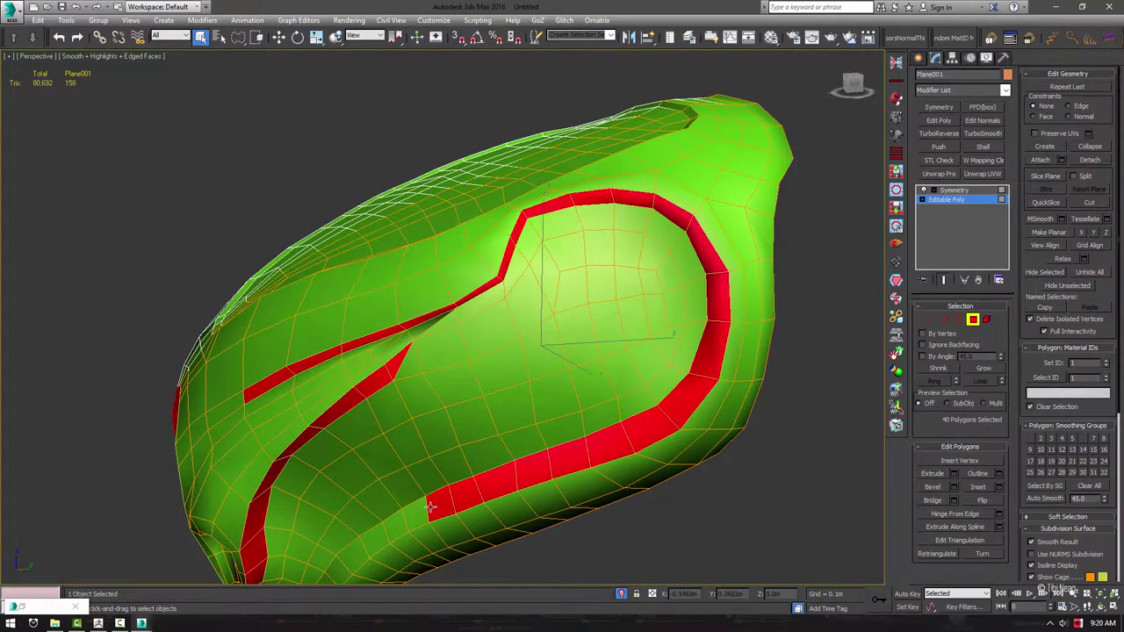
mouse_move(457, 499)
middle_mouse_down("alt")
mouse_move(570, 319)
mouse_move(601, 325)
middle_mouse_up("alt")
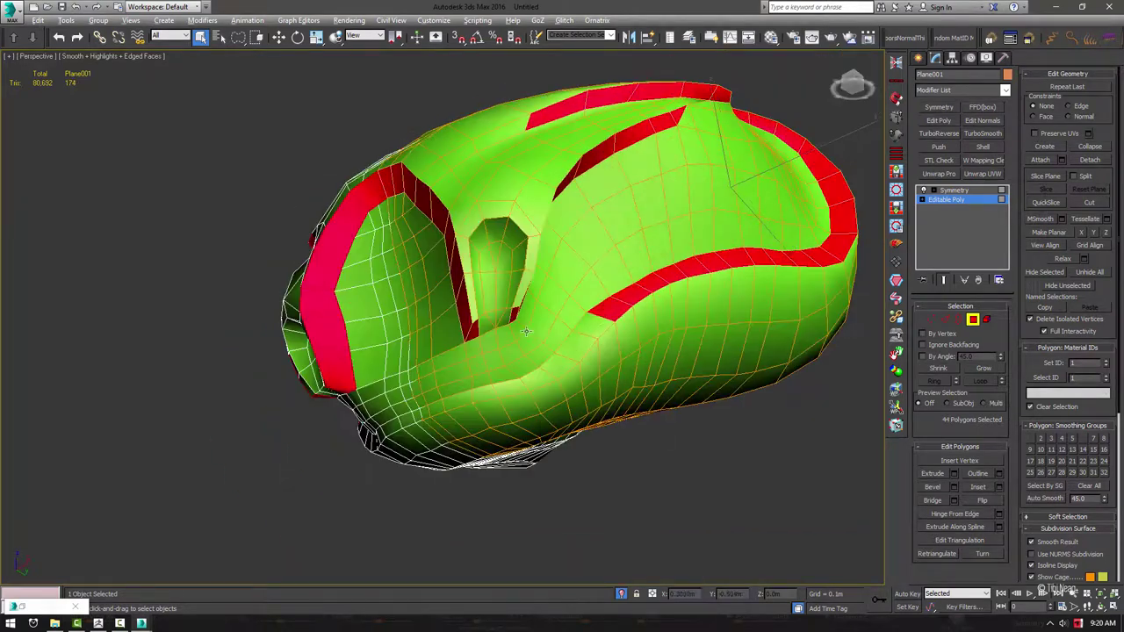
left_click(600, 325, "ctrl")
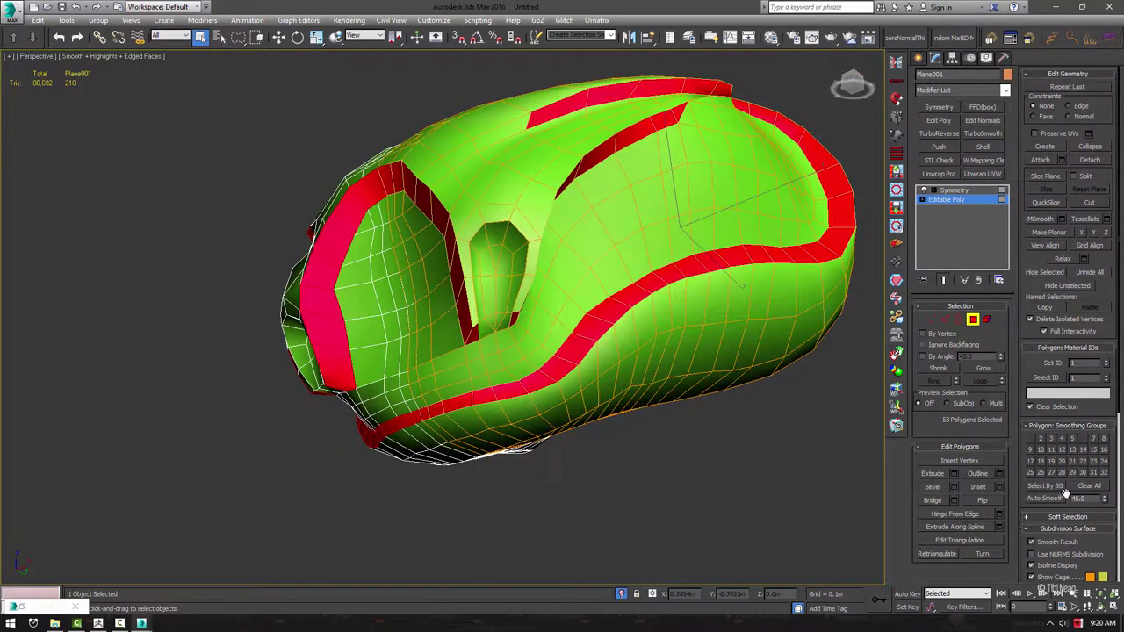
left_click(1094, 446)
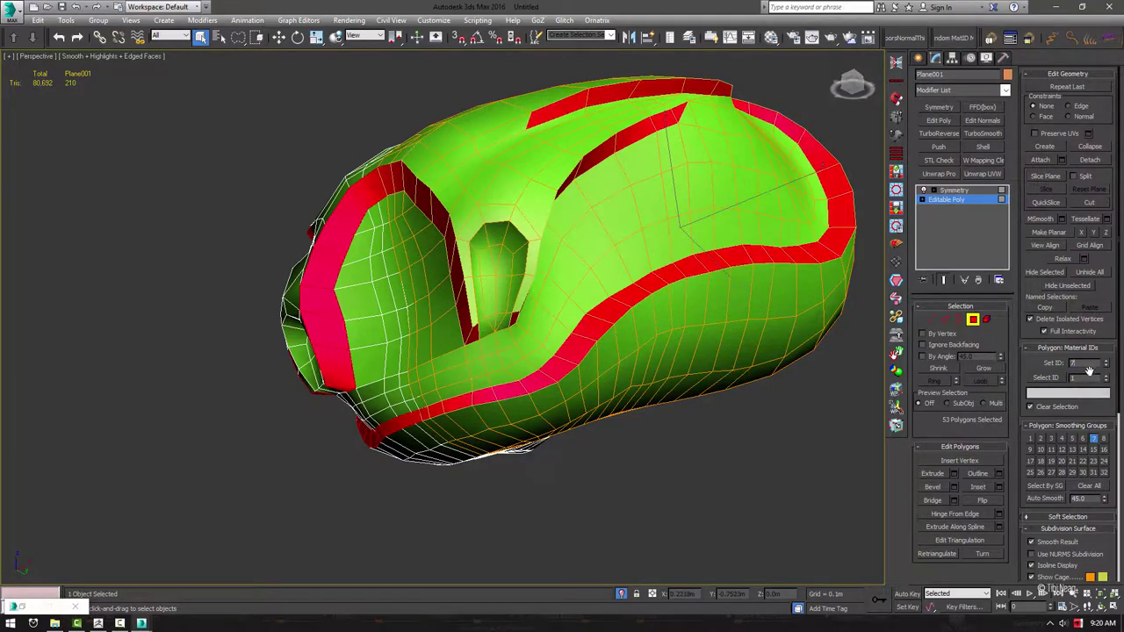
mouse_move(581, 224)
middle_mouse_down("alt")
mouse_move(642, 264)
mouse_move(603, 193)
mouse_move(445, 246)
mouse_move(525, 225)
middle_mouse_up("alt")
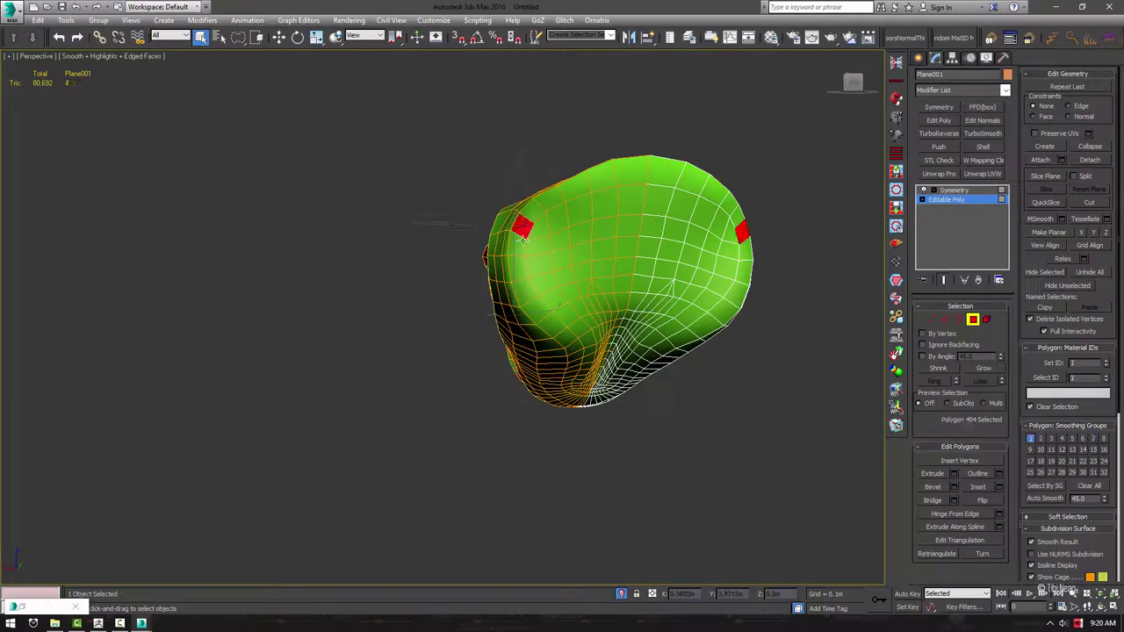
Grow the polygon selection and add the polygons around the notch
middle_click_drag(613, 279, 634, 285, "alt")
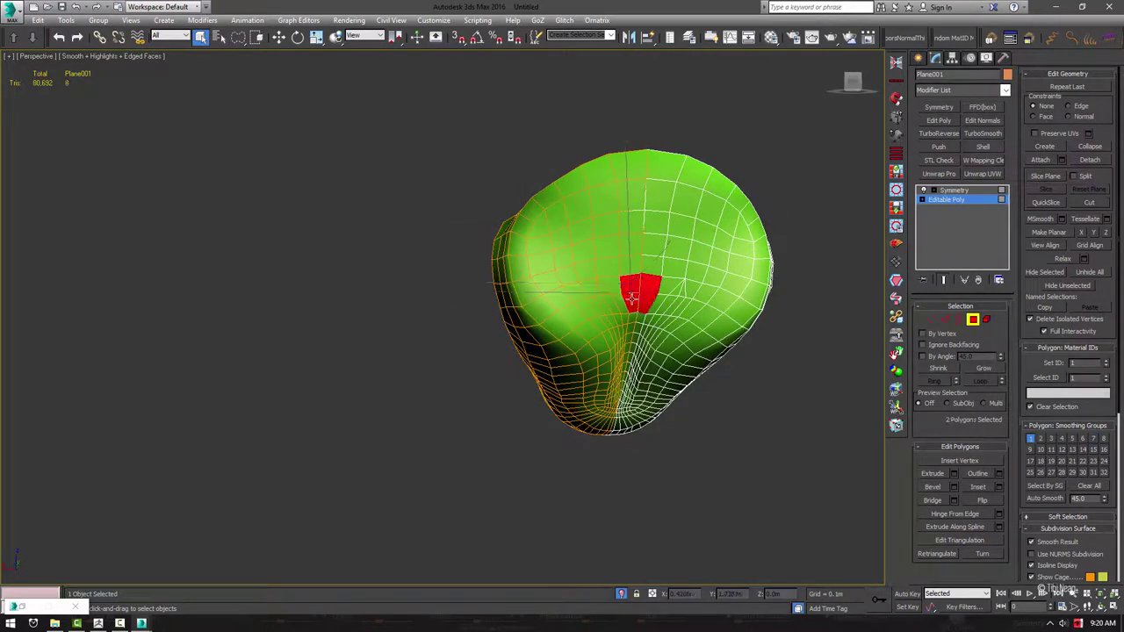
left_click(988, 367)
left_click(987, 368)
left_click(966, 360)
middle_click_drag(580, 369, 607, 376, "alt")
scroll(629, 399, "up", 5)
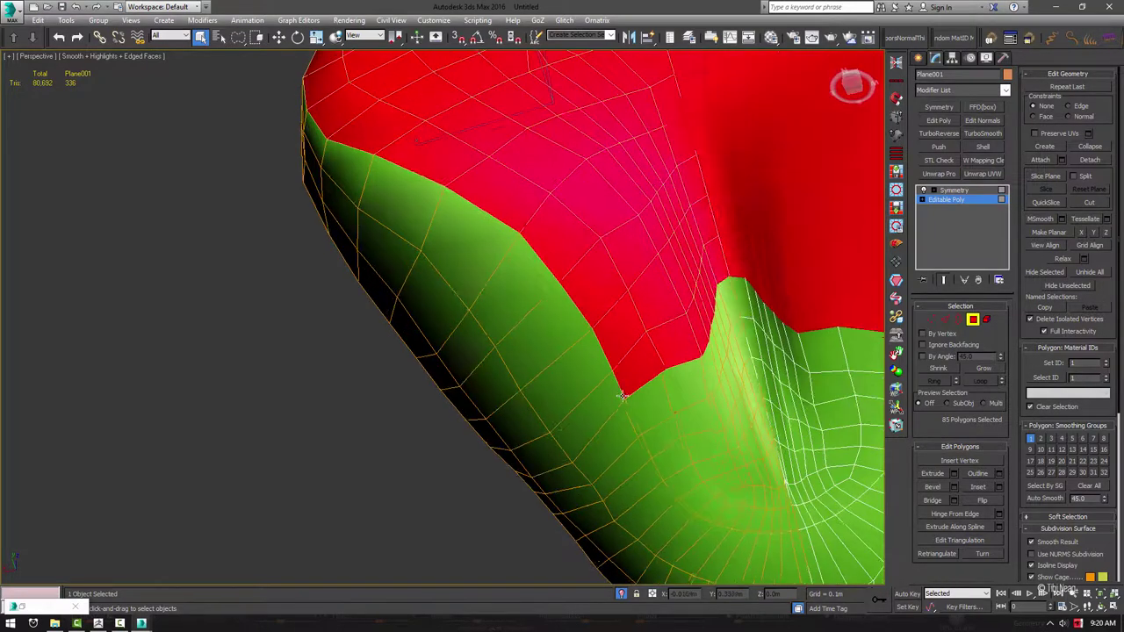
left_click(711, 367, "ctrl")
middle_click_drag(733, 309, 605, 233)
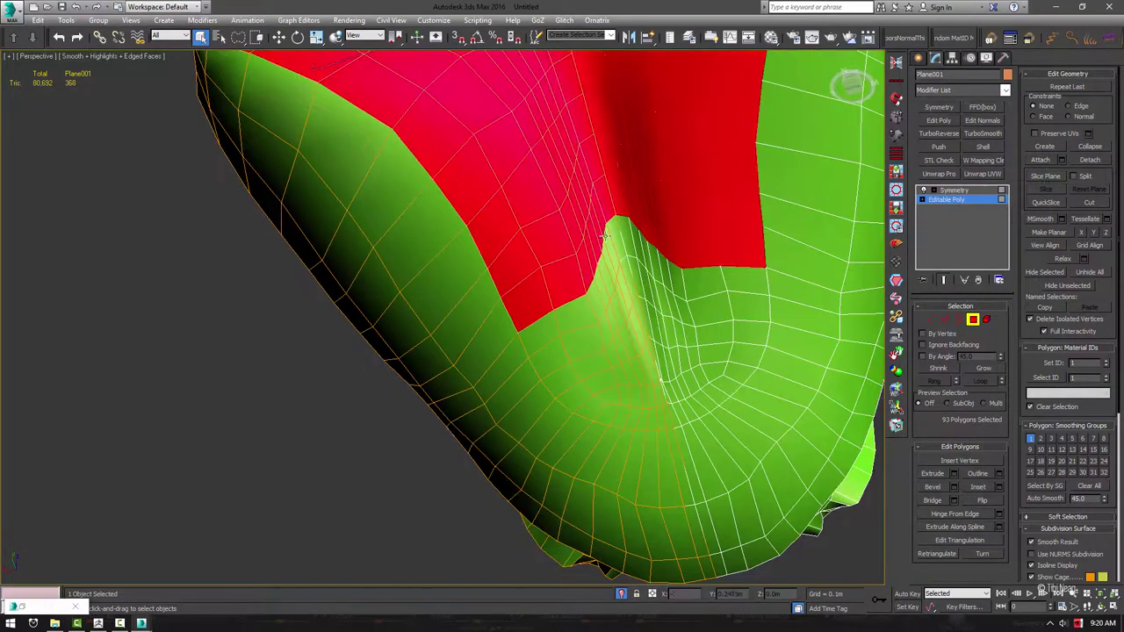
left_click(601, 278, "ctrl")
left_click(588, 310, "ctrl")
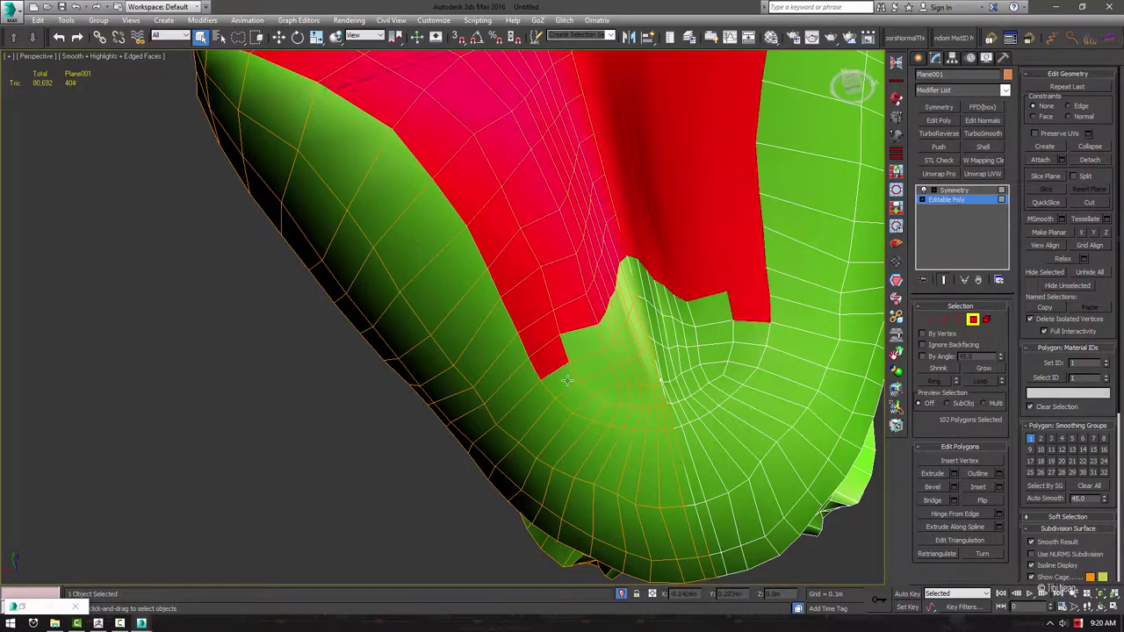
left_click(592, 404, "ctrl")
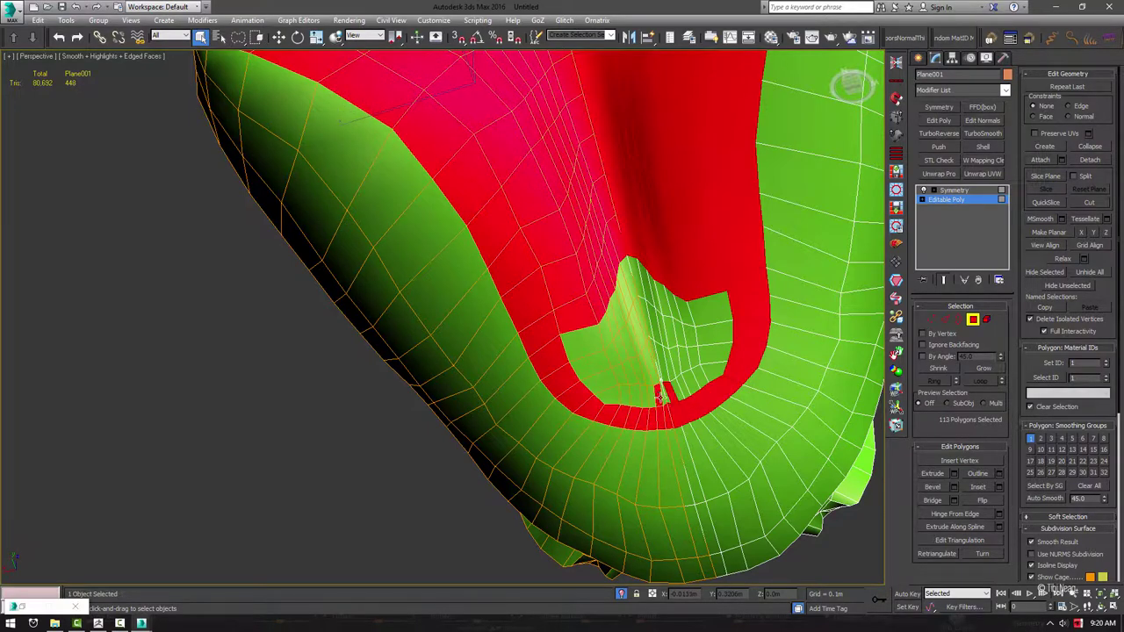
Add the remaining green notch polygons, reaching 140, and assign them to smoothing group 1
scroll(663, 393, "up", 5)
left_click(660, 389, "ctrl")
left_click(572, 307, "ctrl")
left_click(492, 333, "ctrl")
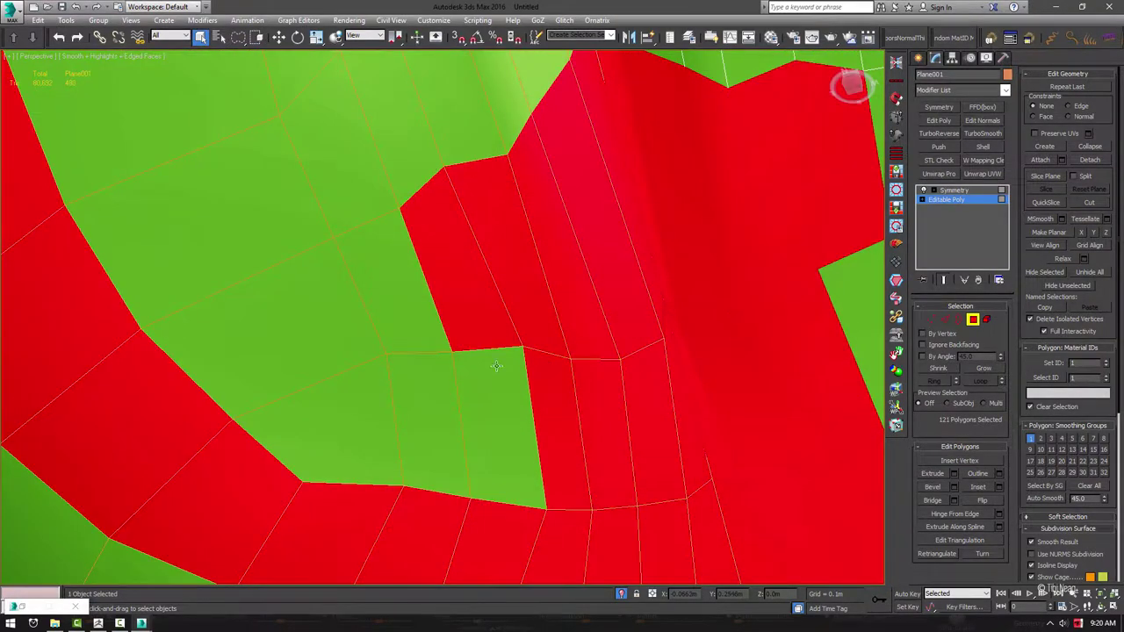
left_click(496, 366, "ctrl")
left_click(351, 389, "ctrl")
middle_click_drag(352, 389, 369, 334, "alt")
left_click(334, 369, "ctrl")
left_click(422, 219, "ctrl")
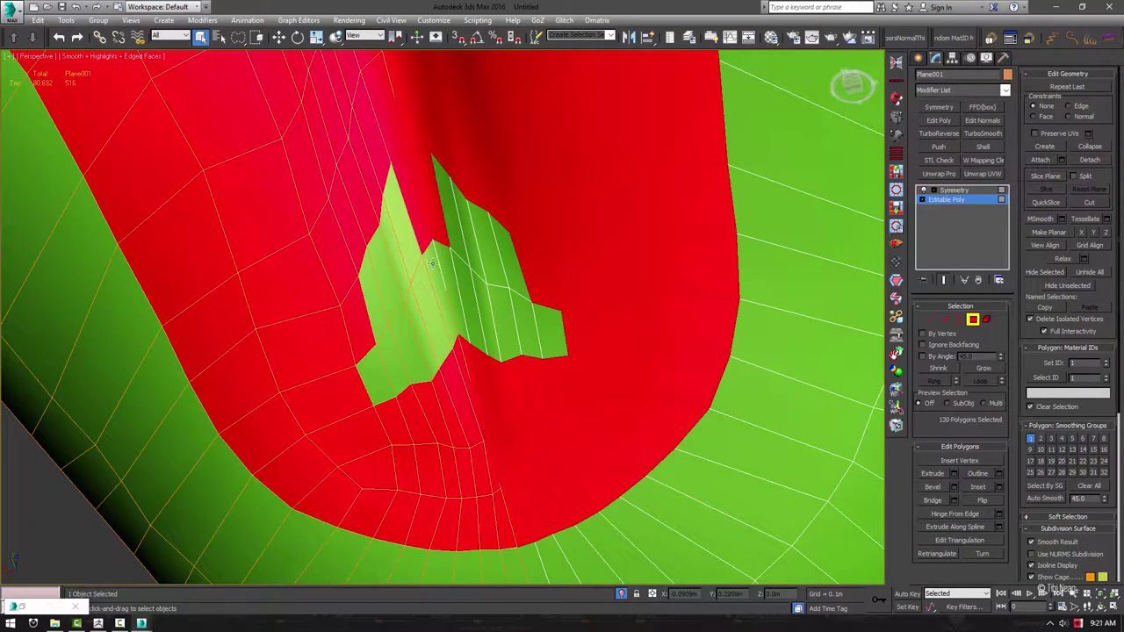
left_click(456, 229, "ctrl")
left_click(501, 255, "ctrl")
left_click(536, 325, "ctrl")
left_click(485, 316, "ctrl")
scroll(455, 379, "down", 10)
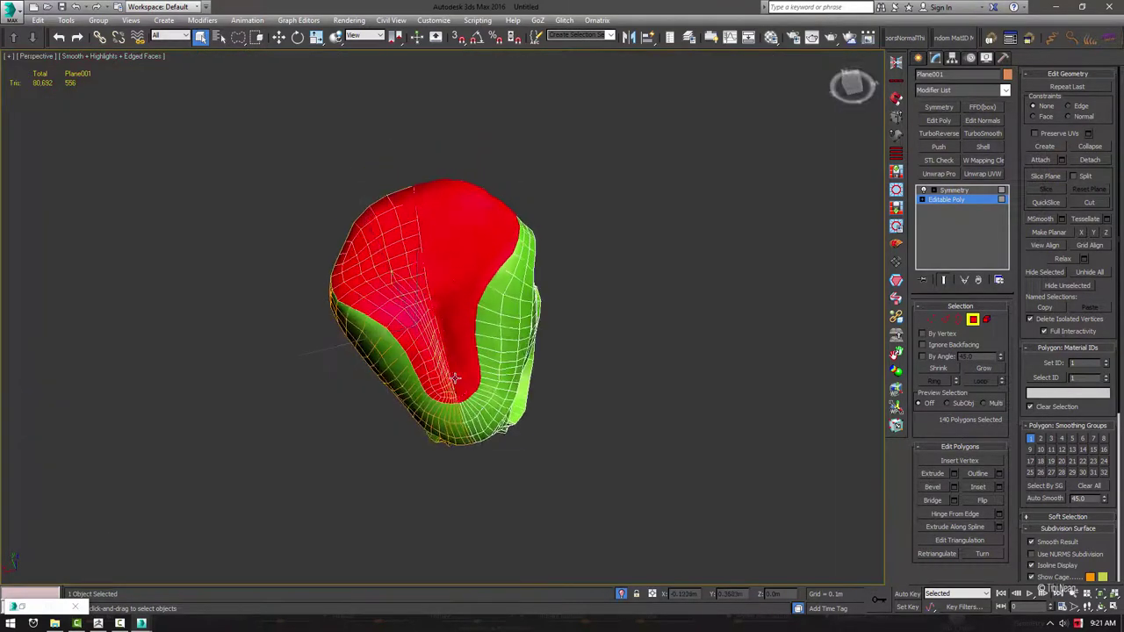
middle_click_drag(455, 379, 615, 441, "alt")
left_click(1031, 439)
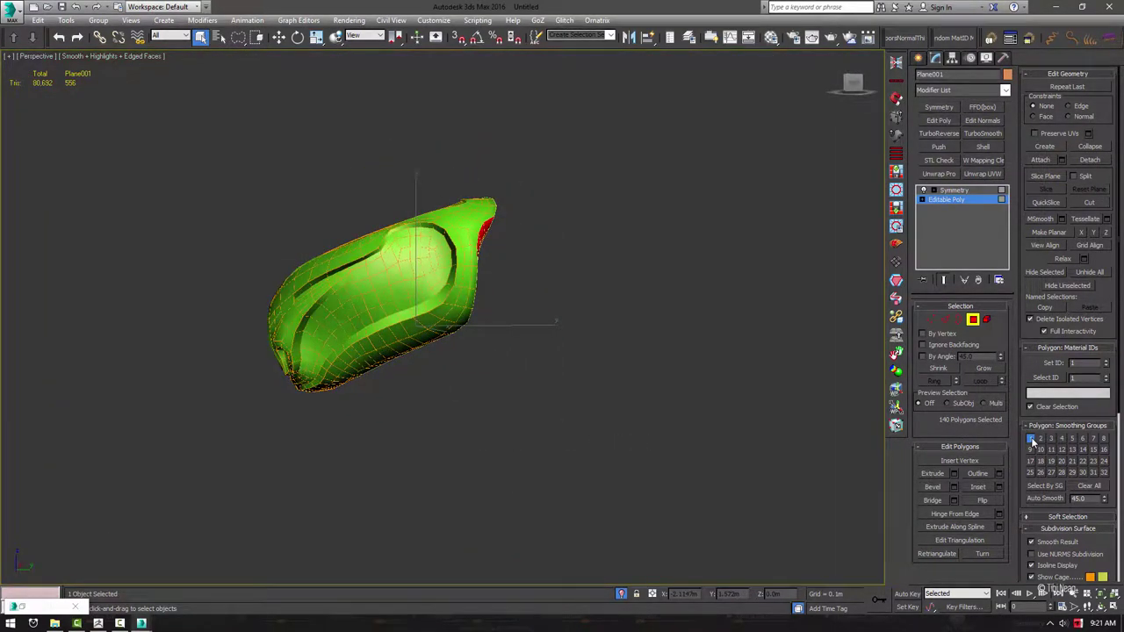
Convert Plane001 to Editable Poly from the right-click menu, collapsing its Symmetry modifier
mouse_move(495, 327)
middle_mouse_down("alt")
mouse_move(575, 303)
mouse_move(498, 331)
mouse_move(407, 322)
mouse_move(362, 232)
middle_mouse_up("alt")
left_click(575, 303)
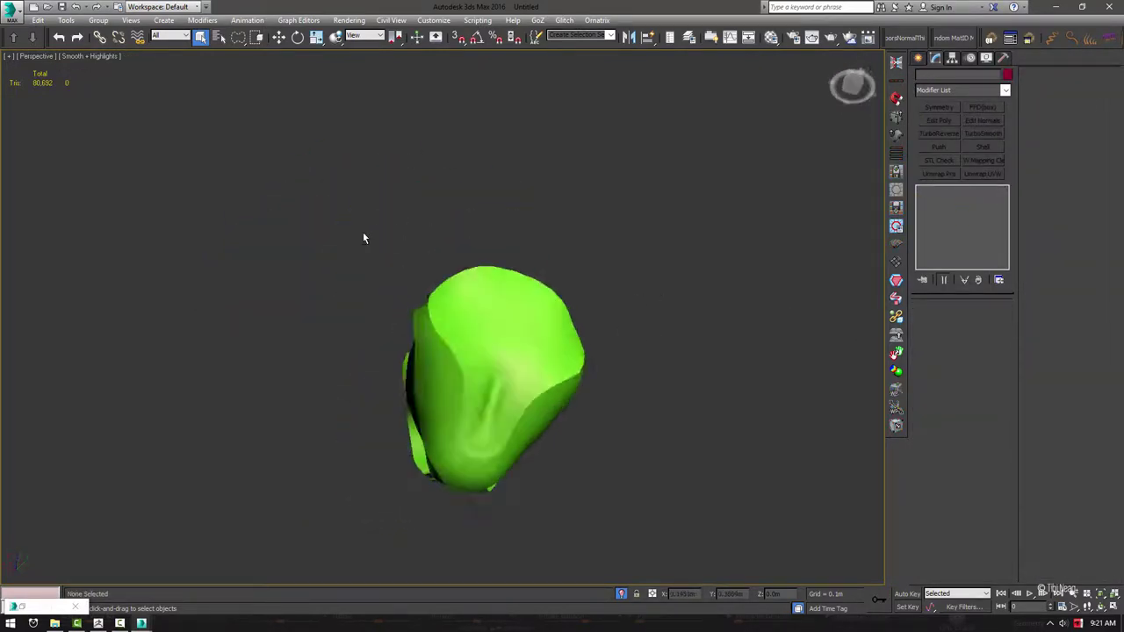
left_click(500, 351)
middle_click_drag(501, 351, 534, 298, "alt")
right_click(534, 299)
left_click(700, 428)
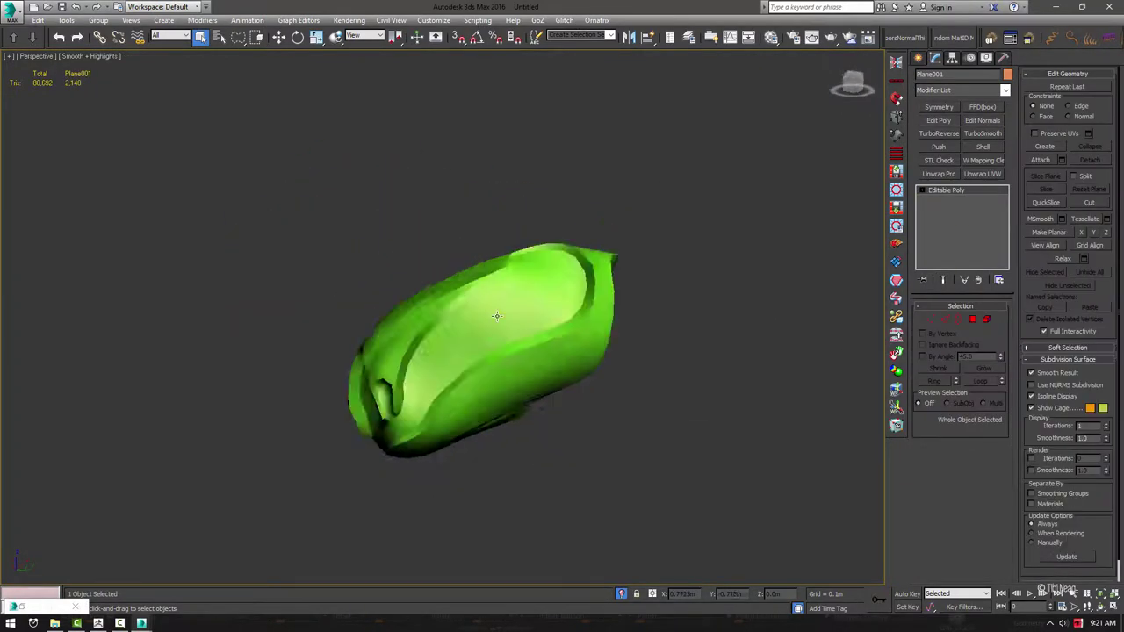
mouse_move(700, 428)
middle_mouse_down("alt")
mouse_move(756, 346)
mouse_move(418, 295)
middle_mouse_up("alt")
left_click(688, 342)
left_click(418, 295)
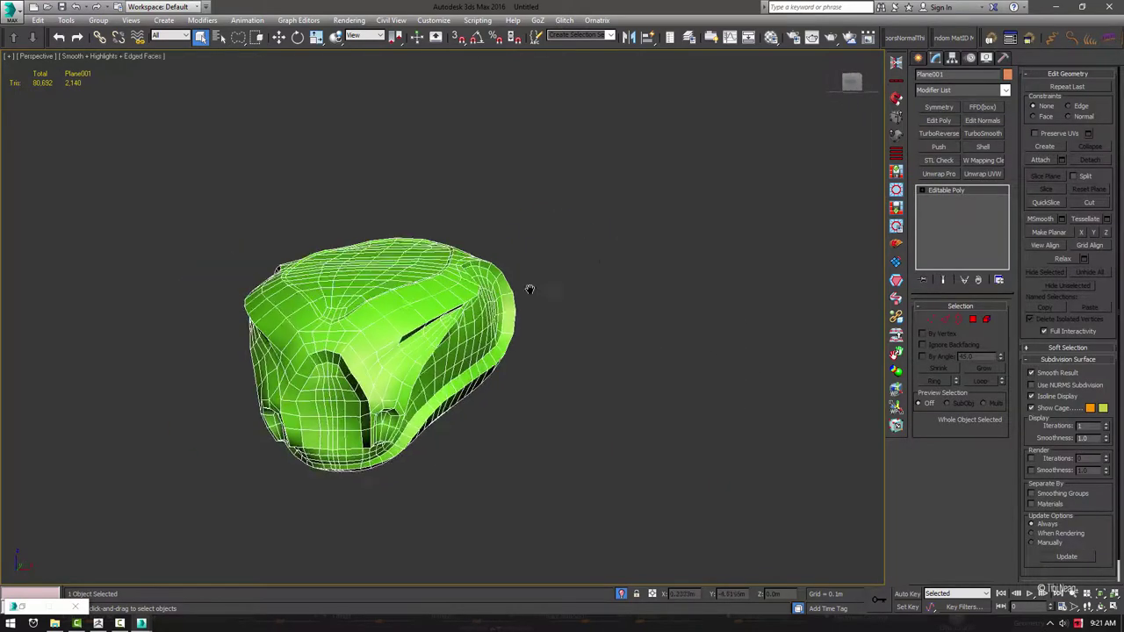
mouse_move(527, 289)
middle_mouse_down("alt")
mouse_move(447, 193)
mouse_move(492, 132)
middle_mouse_up("alt")
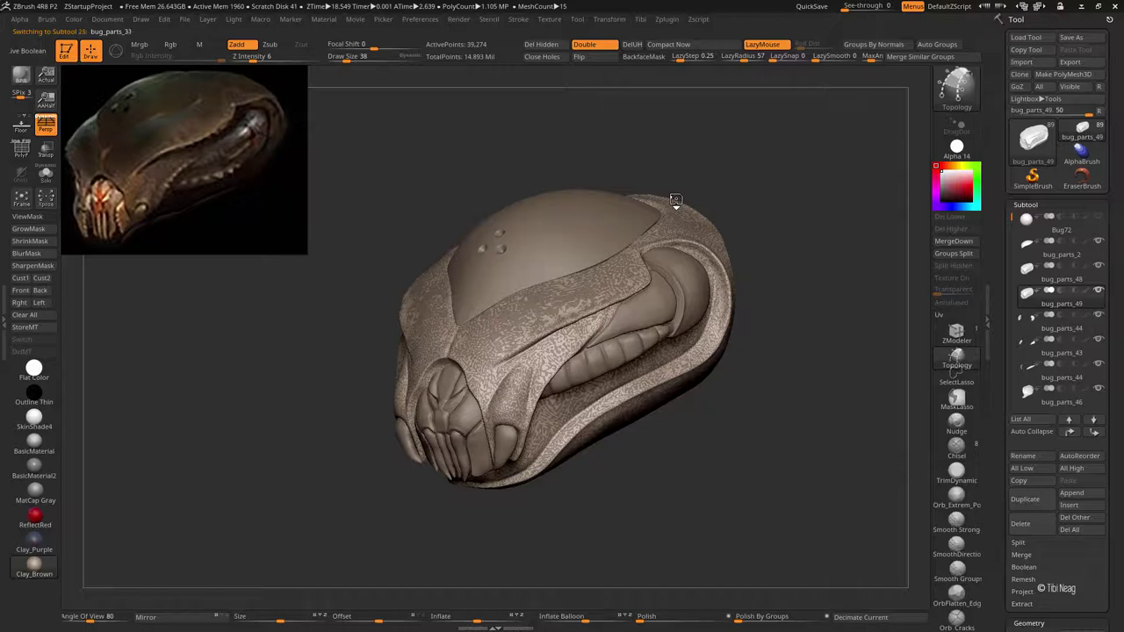
Turn on PolyFrame to show Plane2's polygroups and refine the mask on the cup mesh
key("shift+f")
mouse_move(715, 196)
left_mouse_down()
mouse_move(855, 401)
mouse_move(922, 387)
left_mouse_up()
scroll(1117, 384, "down", 5)
left_click_drag(562, 527, 432, 435)
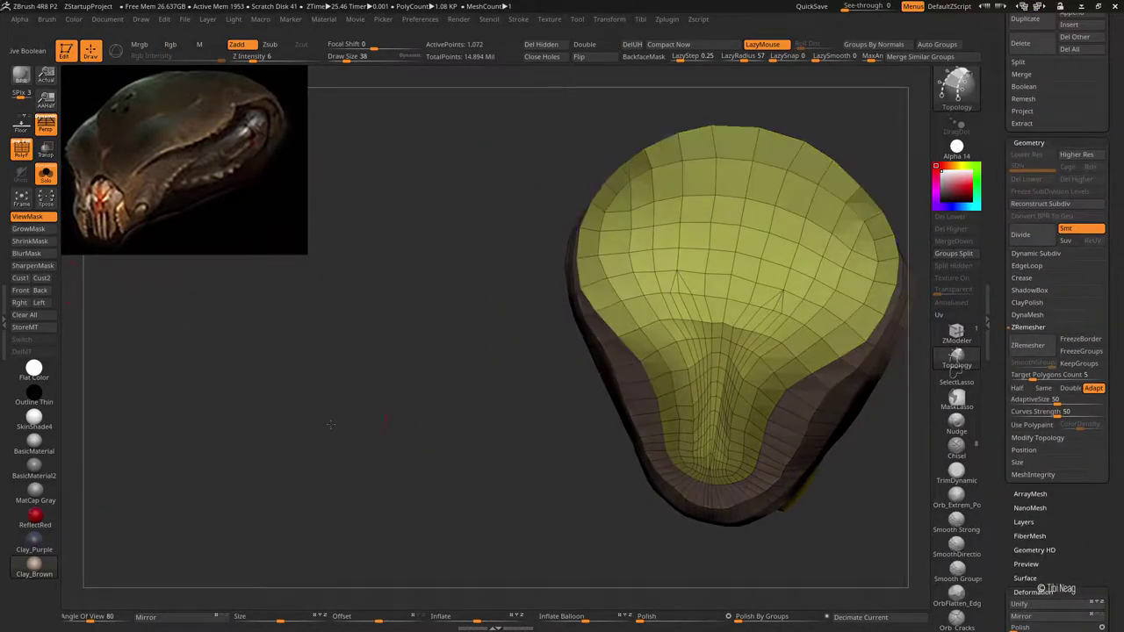
left_click(26, 253, "ctrl")
left_click(42, 266, "ctrl")
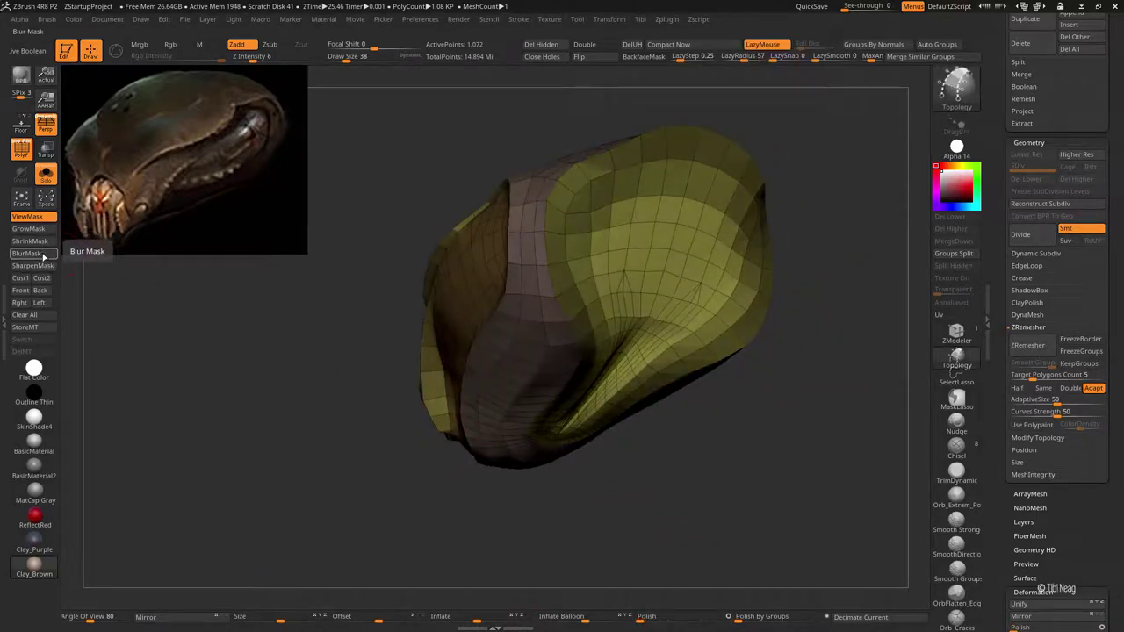
left_click(26, 253, "ctrl")
left_click_drag(193, 464, 457, 562)
left_click_drag(648, 571, 644, 546)
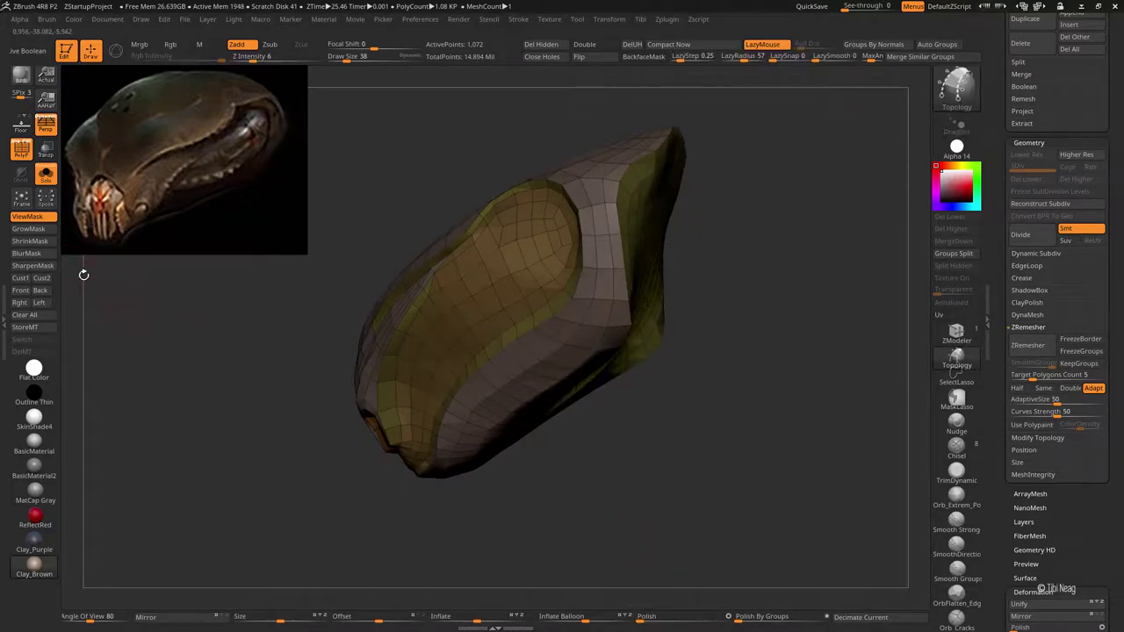
left_click_drag(174, 418, 26, 265)
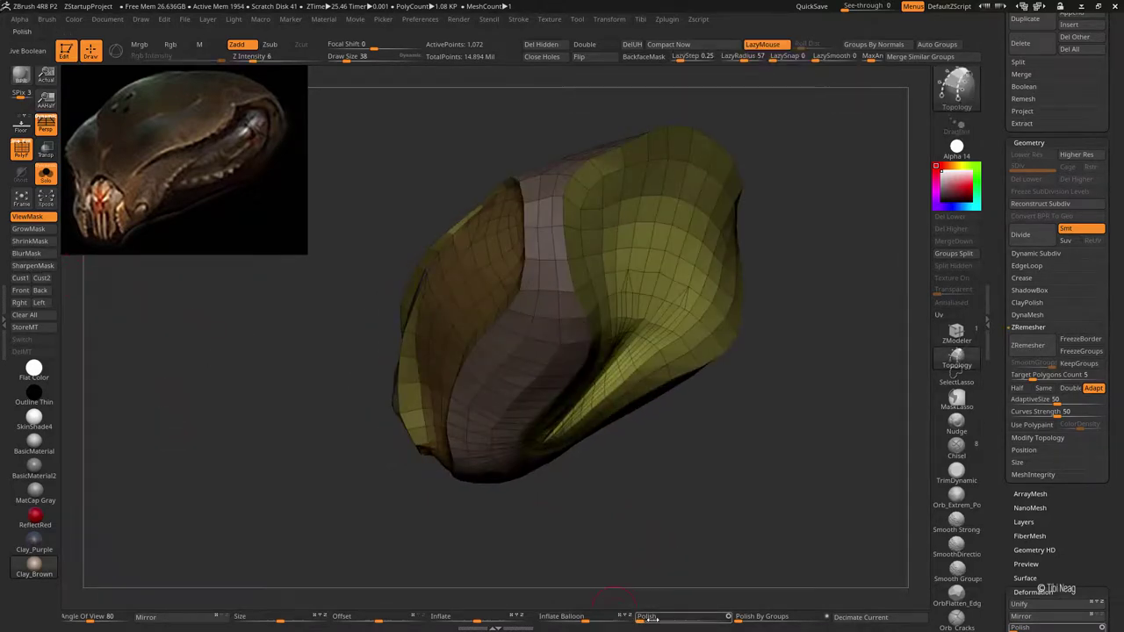
left_click_drag(645, 562, 638, 494)
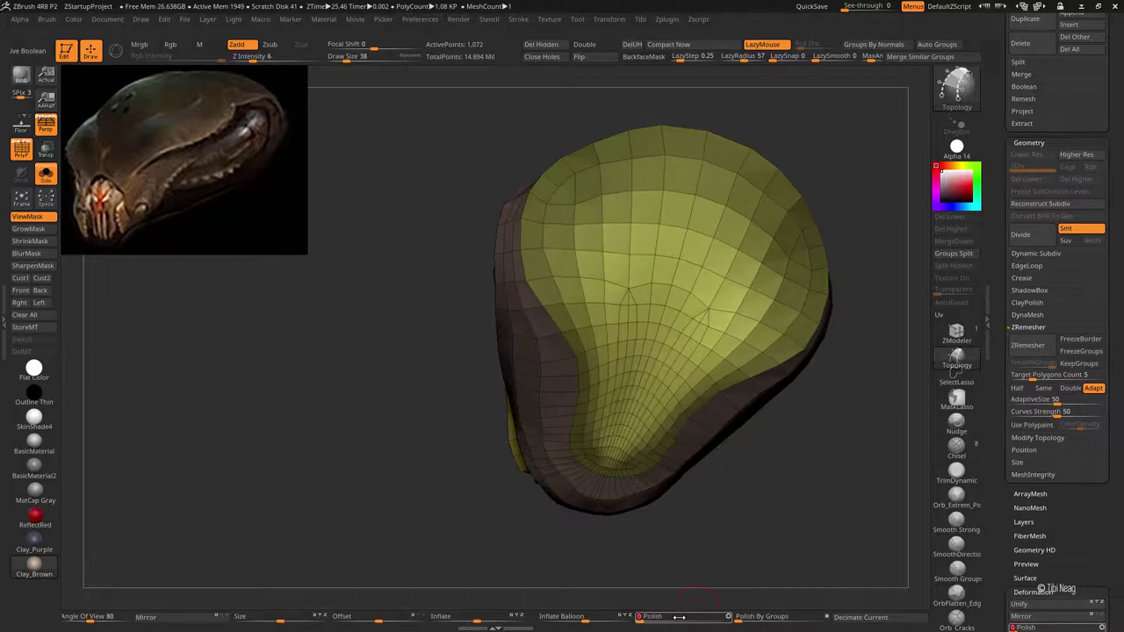
mouse_move(668, 562)
left_mouse_down()
mouse_move(746, 510)
mouse_move(821, 339)
mouse_move(799, 392)
left_mouse_up()
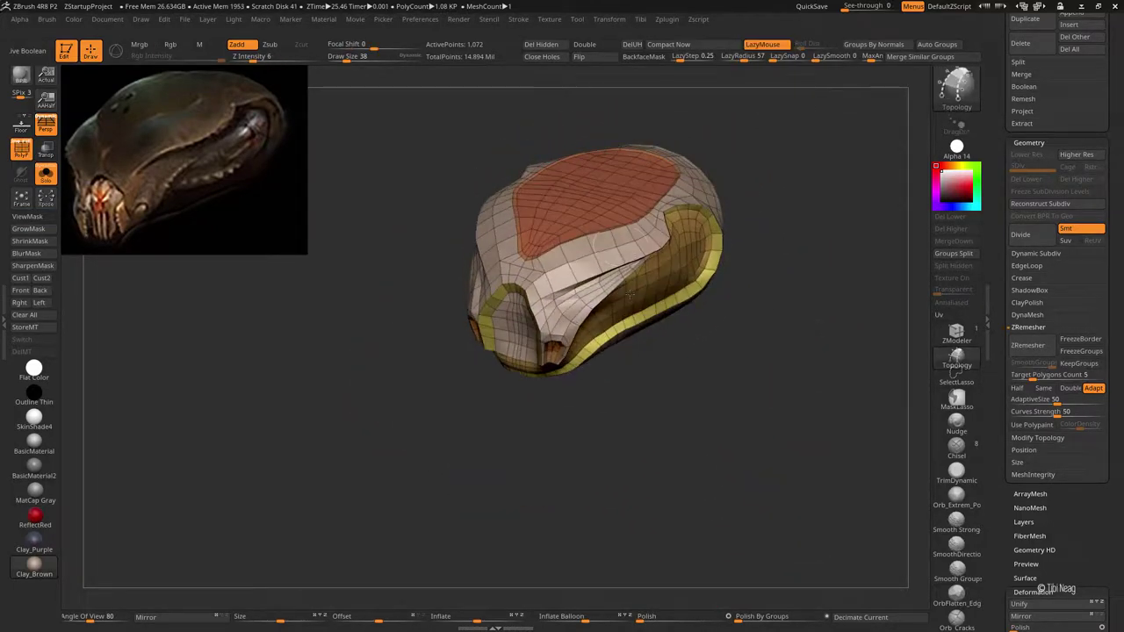
Isolate one polygroup with backfaces shown, then bring all hidden polygroups back
left_click(562, 202, "ctrl+shift")
left_click(591, 46)
left_click(615, 114, "ctrl+shift")
key("shift+f")
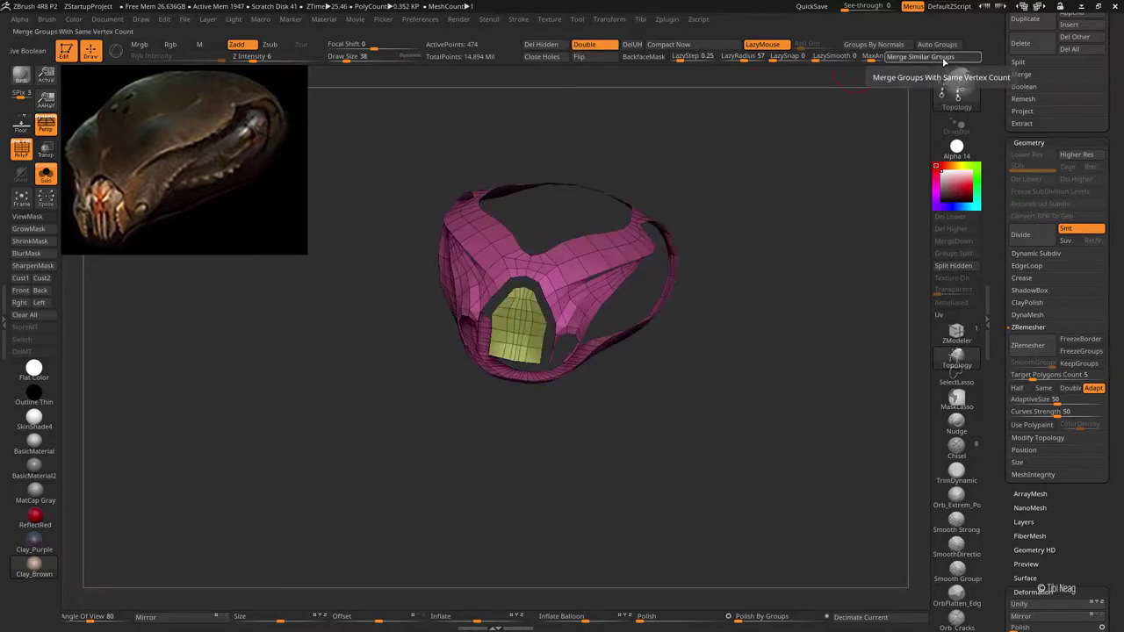
mouse_move(861, 175)
left_mouse_down()
mouse_move(826, 253)
mouse_move(838, 294)
mouse_move(773, 351)
left_mouse_up()
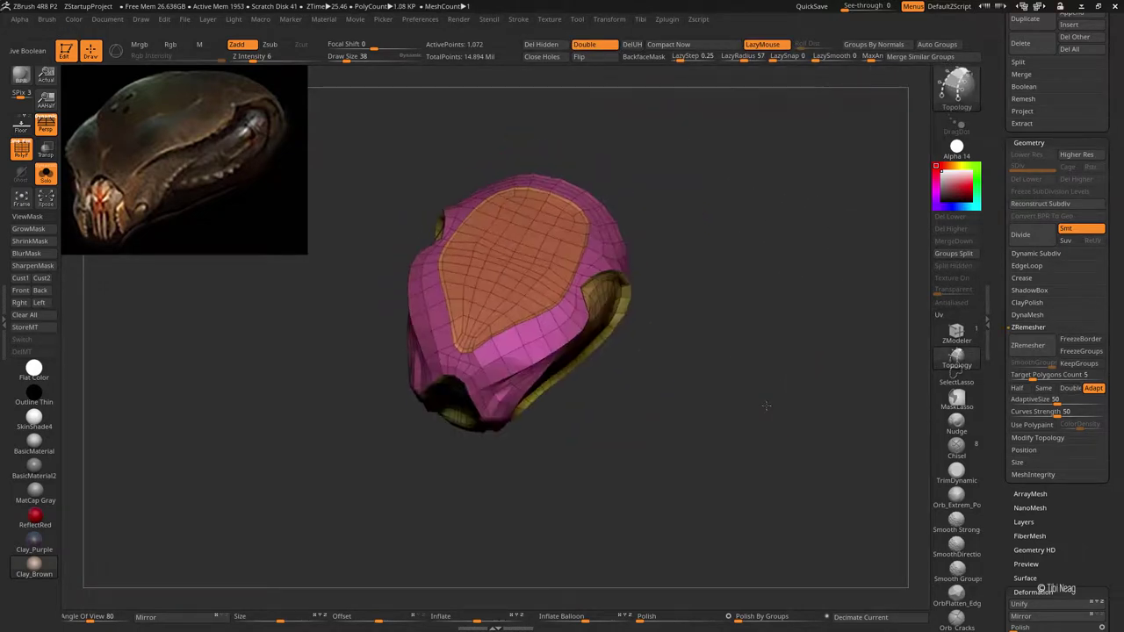
Crease the polygroup borders with Crease PG, divide with Ctrl+D, then step back down
key("space")
left_click(739, 371)
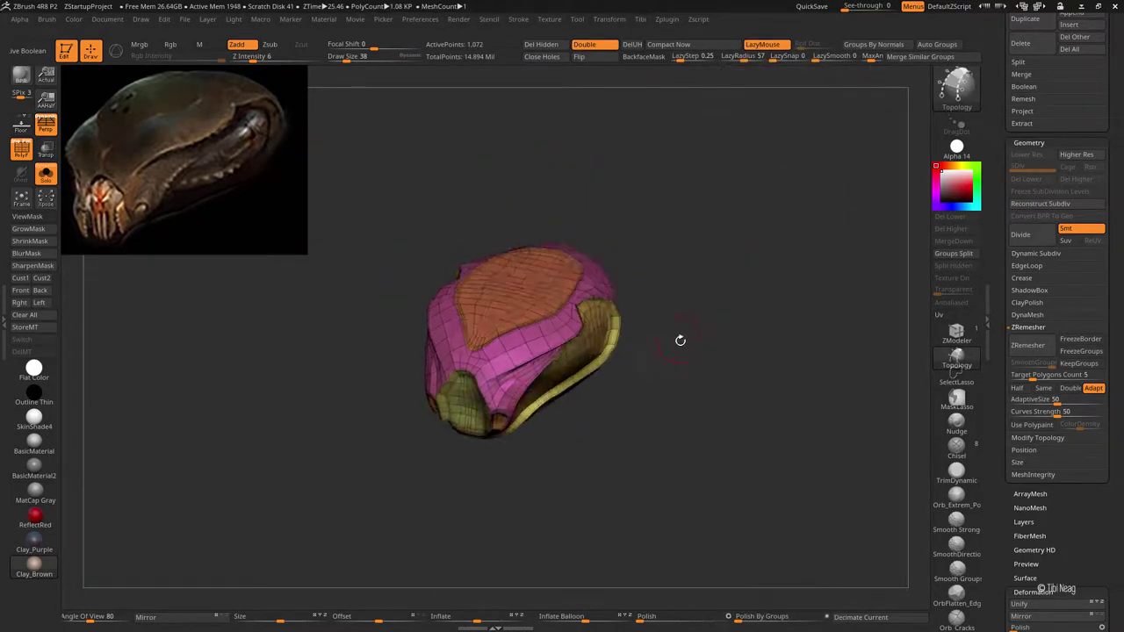
key("ctrl+d")
key("shift+f")
mouse_move(755, 409)
left_mouse_down()
mouse_move(736, 438)
mouse_move(755, 471)
mouse_move(757, 392)
left_mouse_up()
key("shift+d")
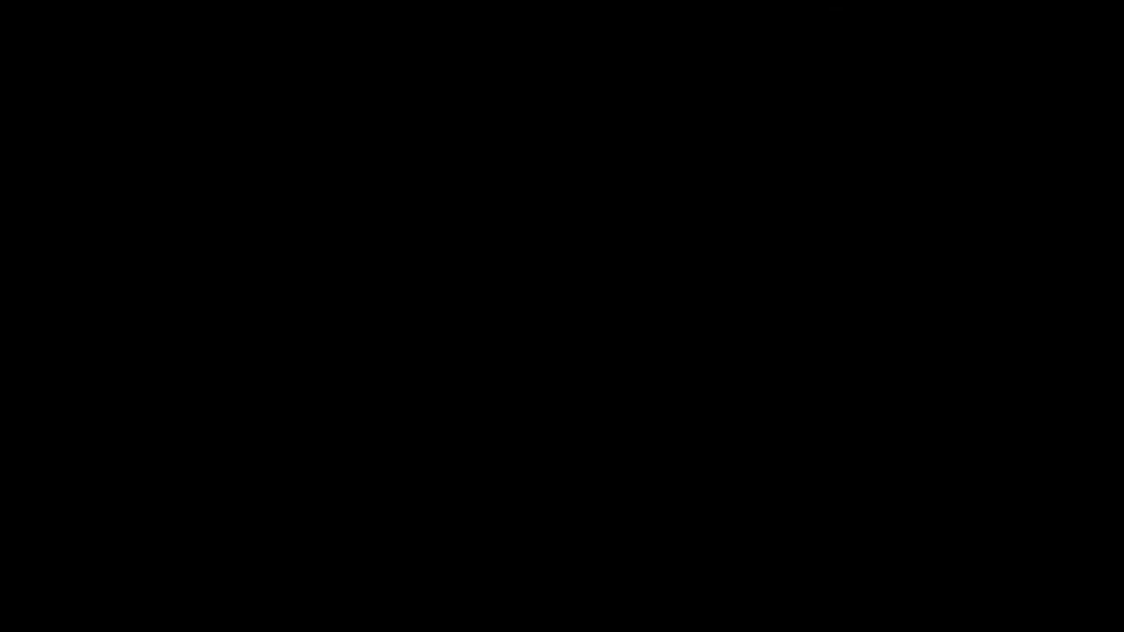